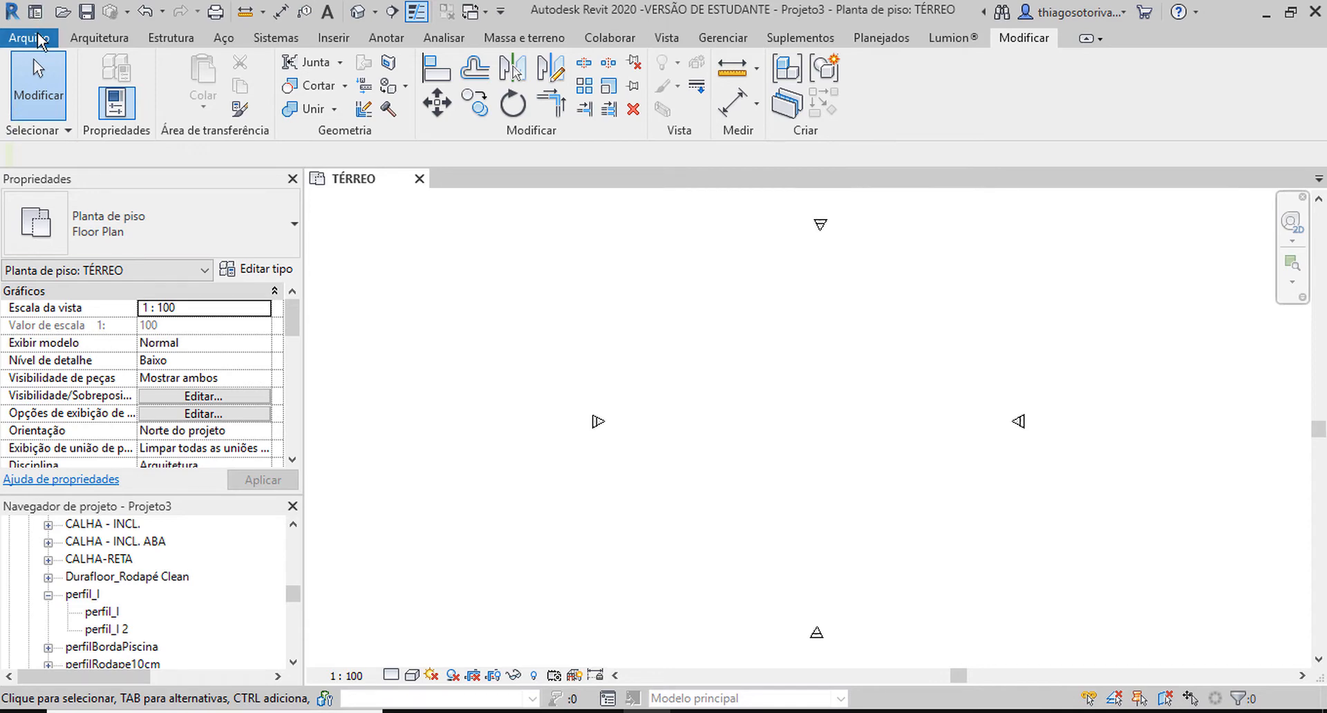
Create a new family from the template Perfil métrico-Montante.rft.
{"action": "left_click", "coordinate": [29, 37]}
{"action": "mouse_move", "coordinate": [76, 112]}
{"action": "left_click", "coordinate": [222, 170]}
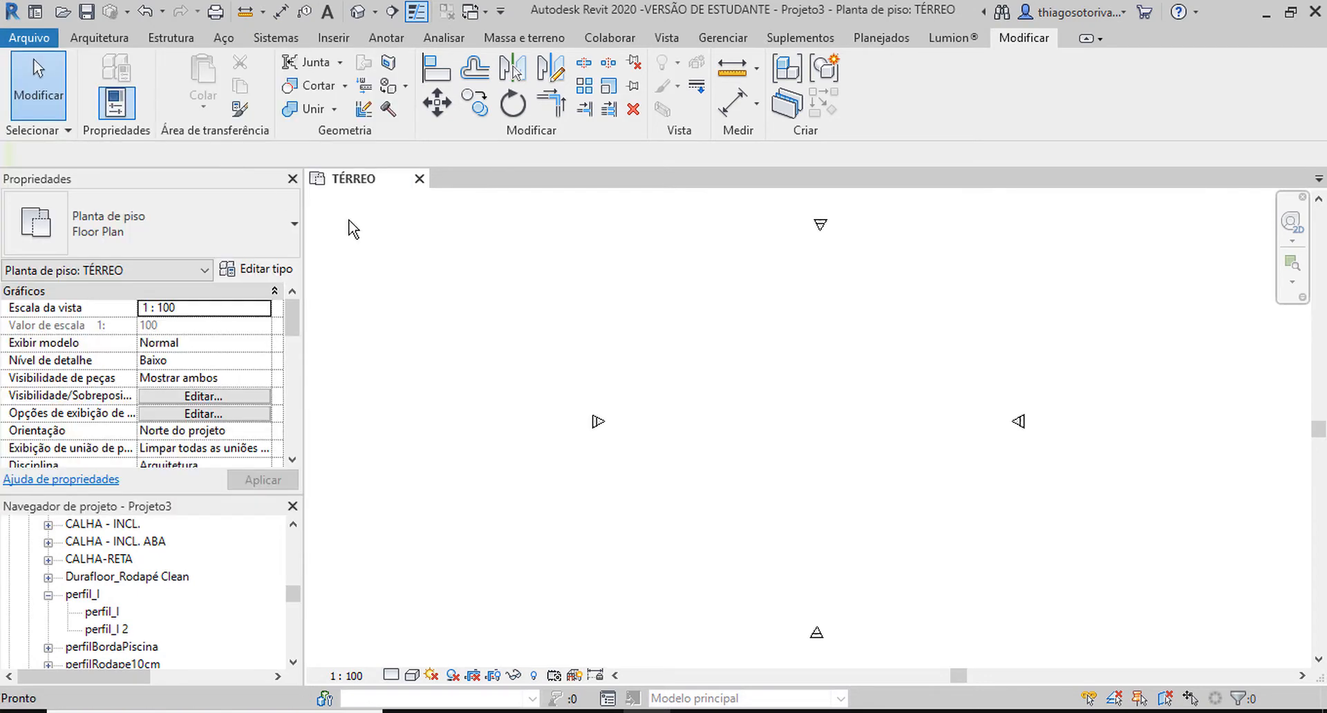
{"action": "left_click", "coordinate": [641, 330]}
{"action": "type", "text": "pe"}
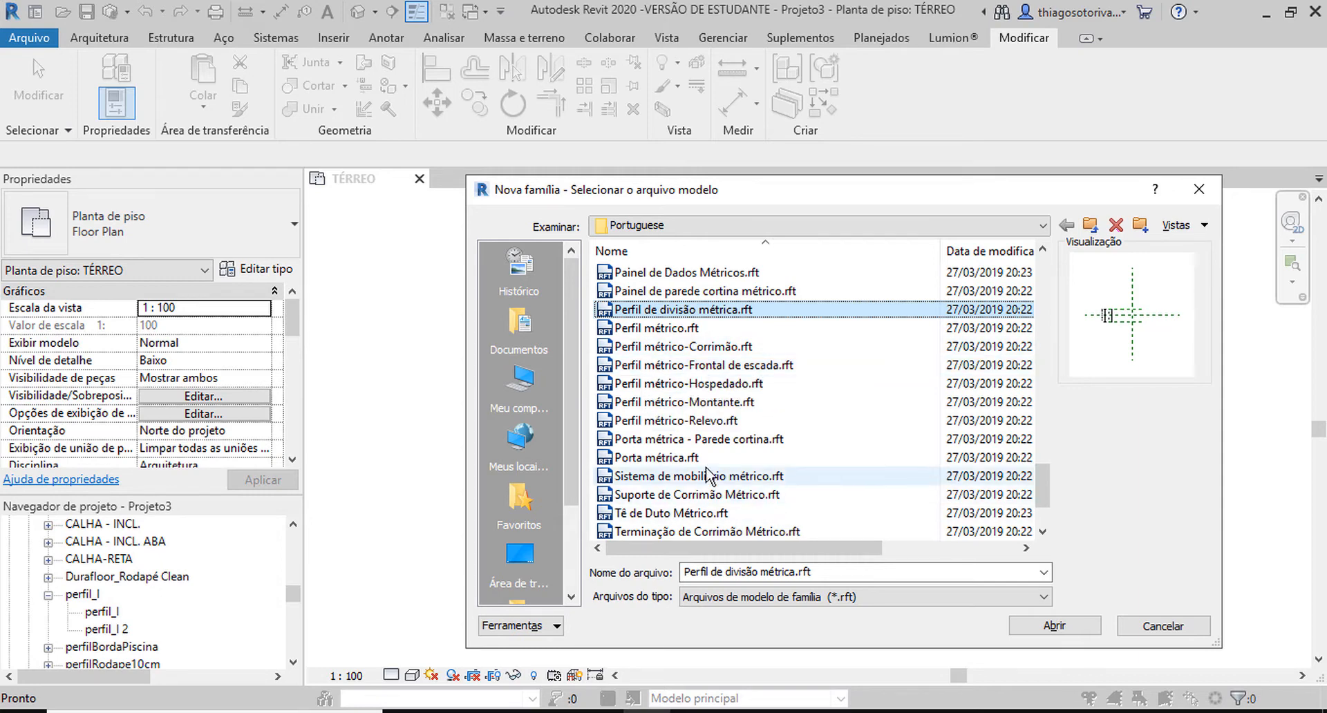
{"action": "double_click", "coordinate": [756, 402]}
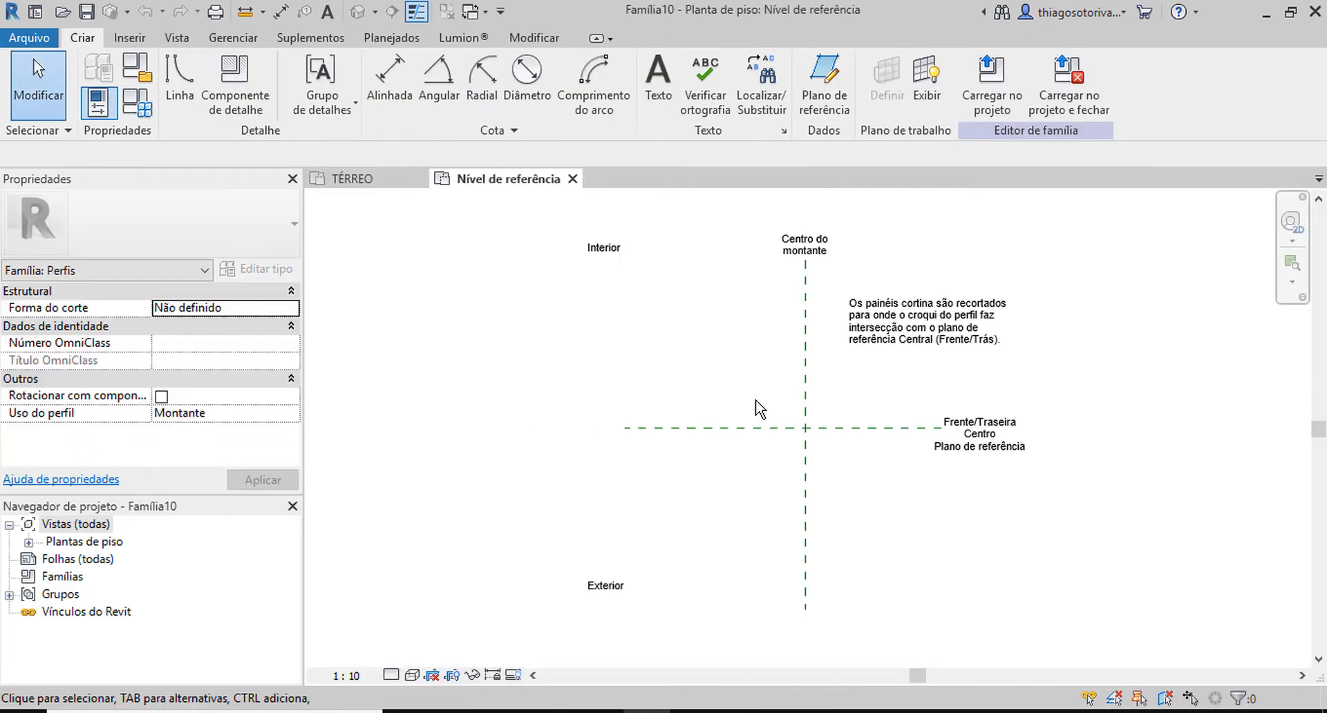
Set the family's length units to centimetres (Centímetros) with 2 decimal places.
{"action": "key", "text": "u"}
{"action": "key", "text": "n"}
{"action": "left_click", "coordinate": [640, 197]}
{"action": "left_click", "coordinate": [611, 228]}
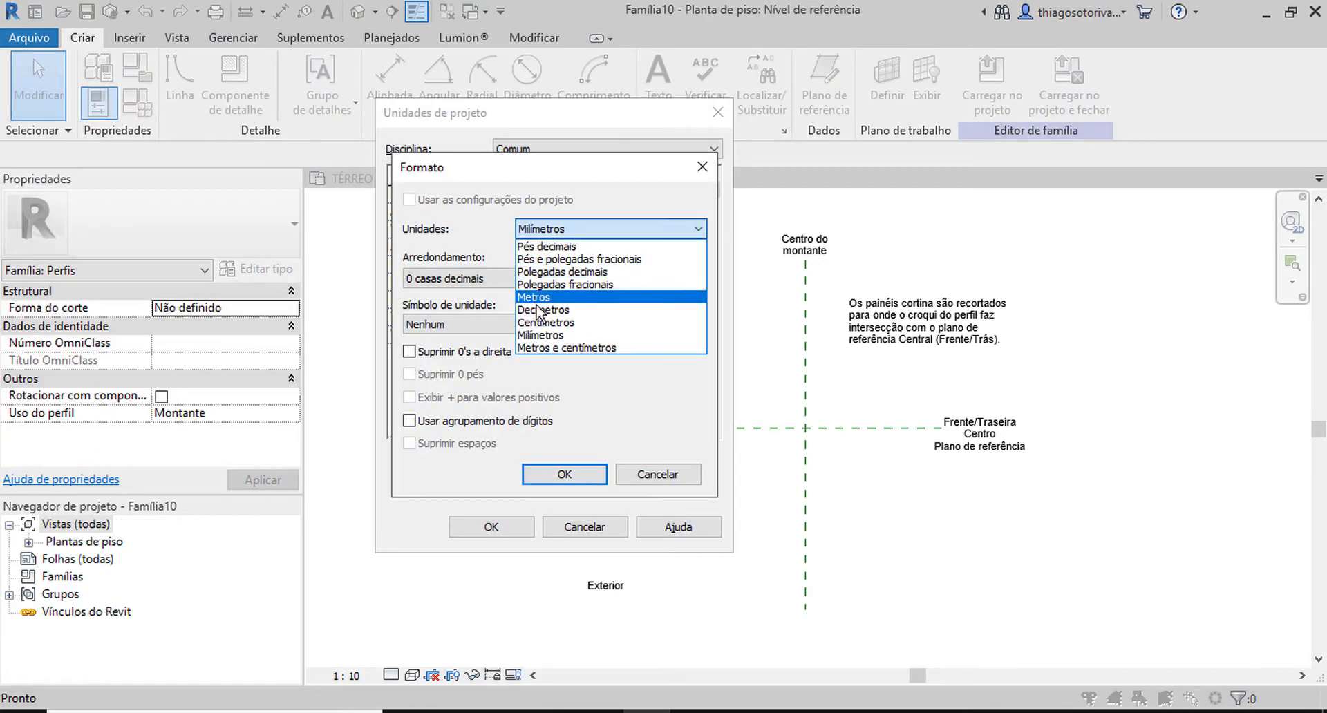
{"action": "left_click", "coordinate": [546, 320]}
{"action": "left_click", "coordinate": [469, 278]}
{"action": "left_click", "coordinate": [486, 347]}
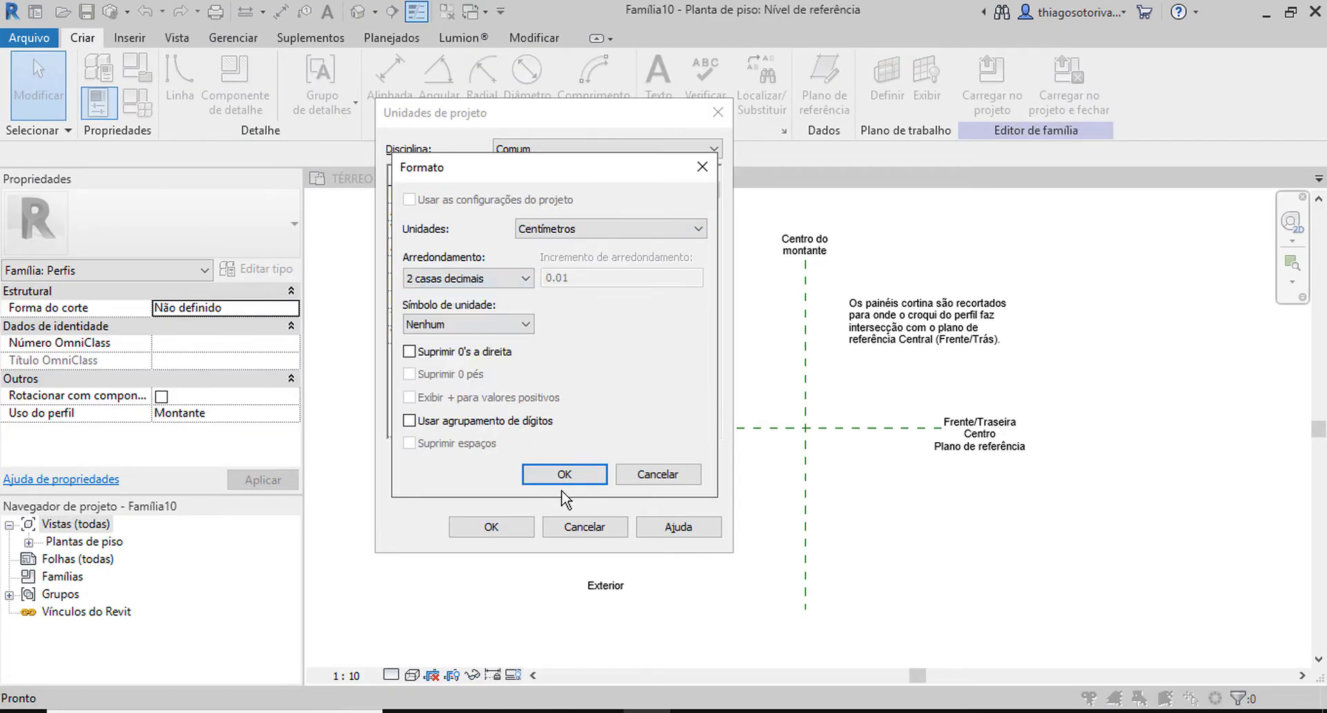
{"action": "left_click", "coordinate": [562, 483]}
{"action": "left_click", "coordinate": [490, 526]}
Set the reference level view to the Sombreado visual style and a 1:5 scale.
{"action": "left_click", "coordinate": [414, 675]}
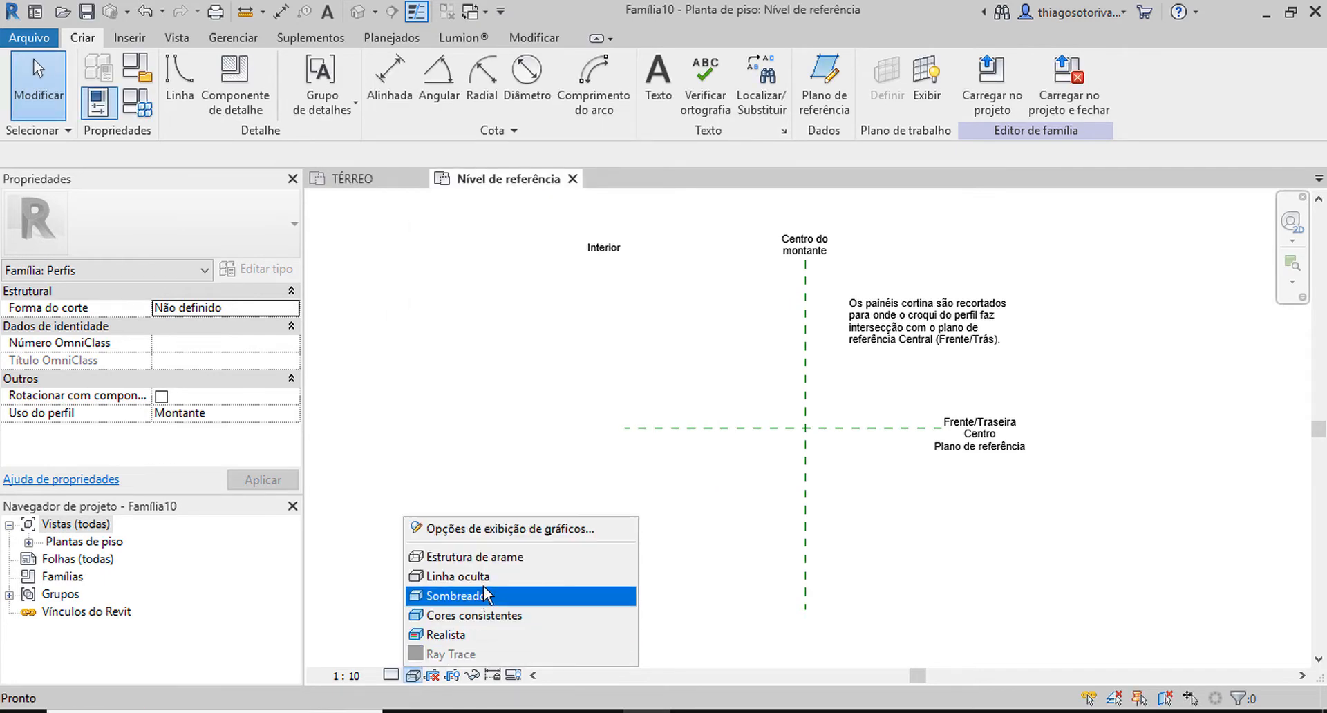
{"action": "left_click", "coordinate": [477, 595]}
{"action": "left_click", "coordinate": [349, 676]}
{"action": "left_click", "coordinate": [390, 446]}
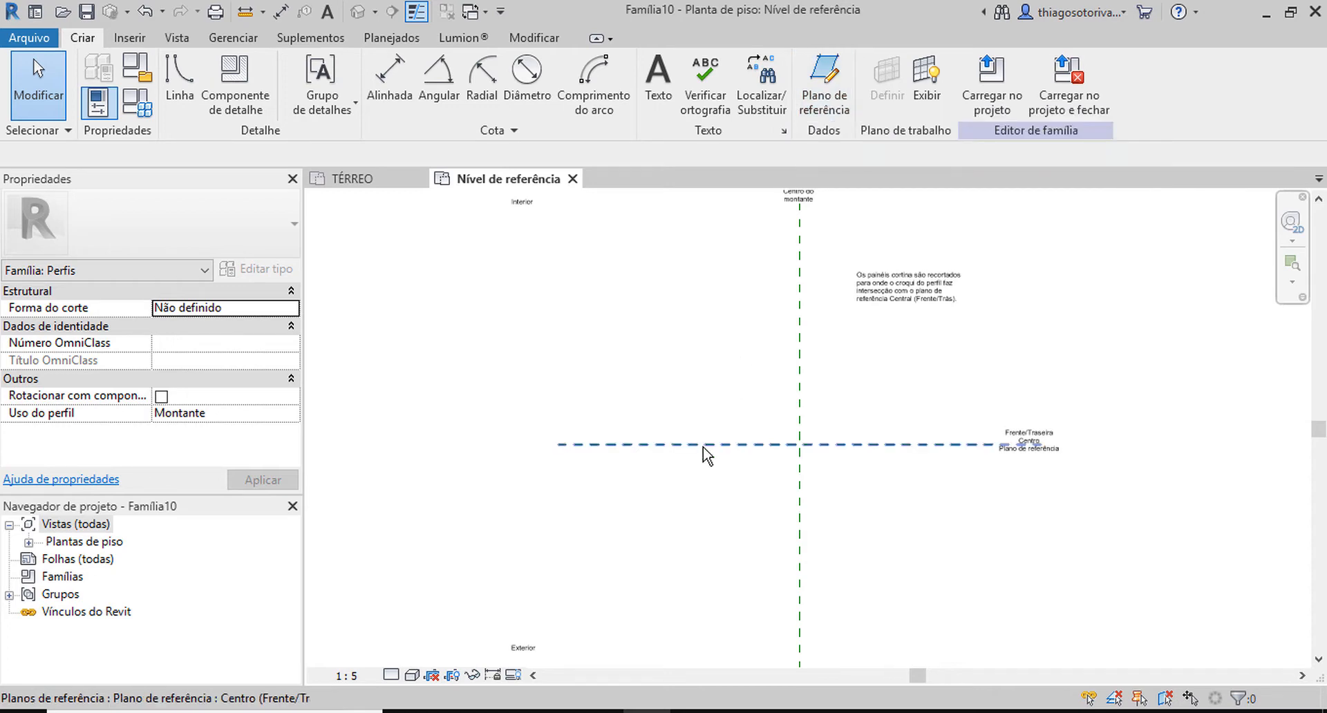
Draw two vertical reference planes, about 34 cm left and about 30 cm right of the mullion's centre plane.
{"action": "key", "text": "r"}
{"action": "key", "text": "p"}
{"action": "left_click", "coordinate": [662, 323]}
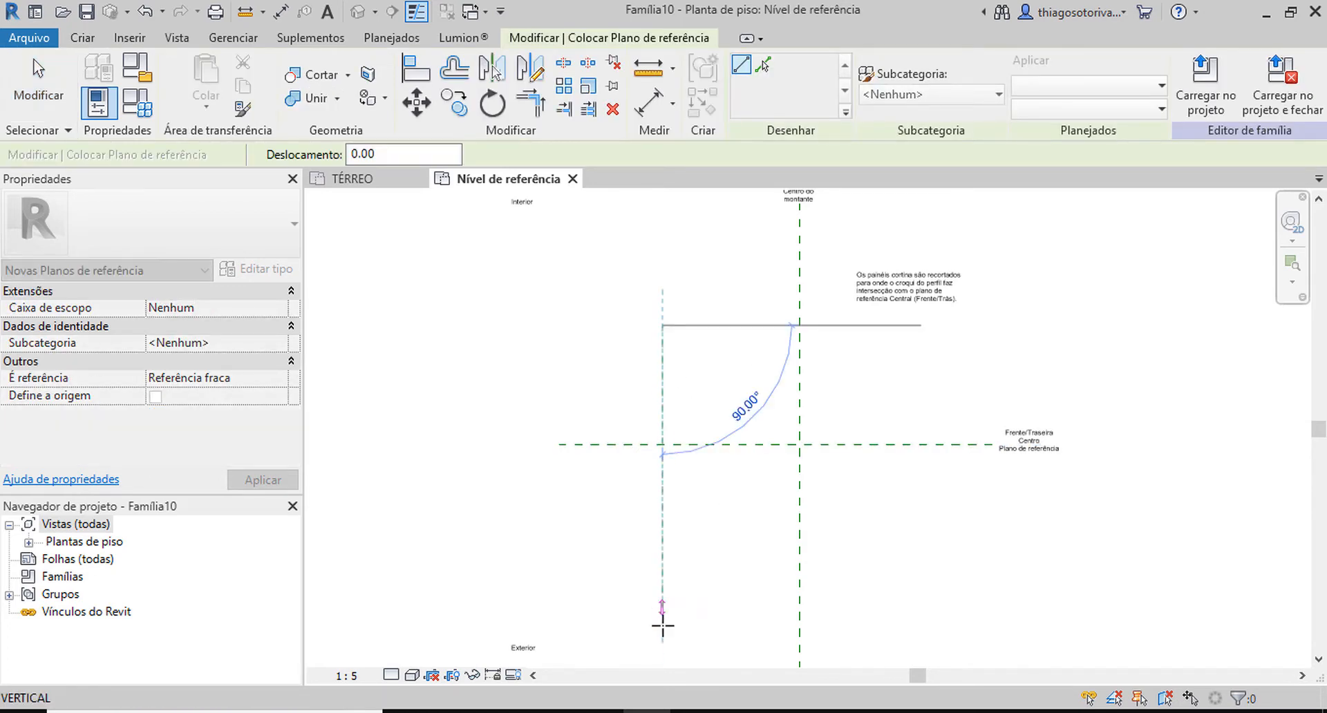
{"action": "left_click", "coordinate": [663, 623]}
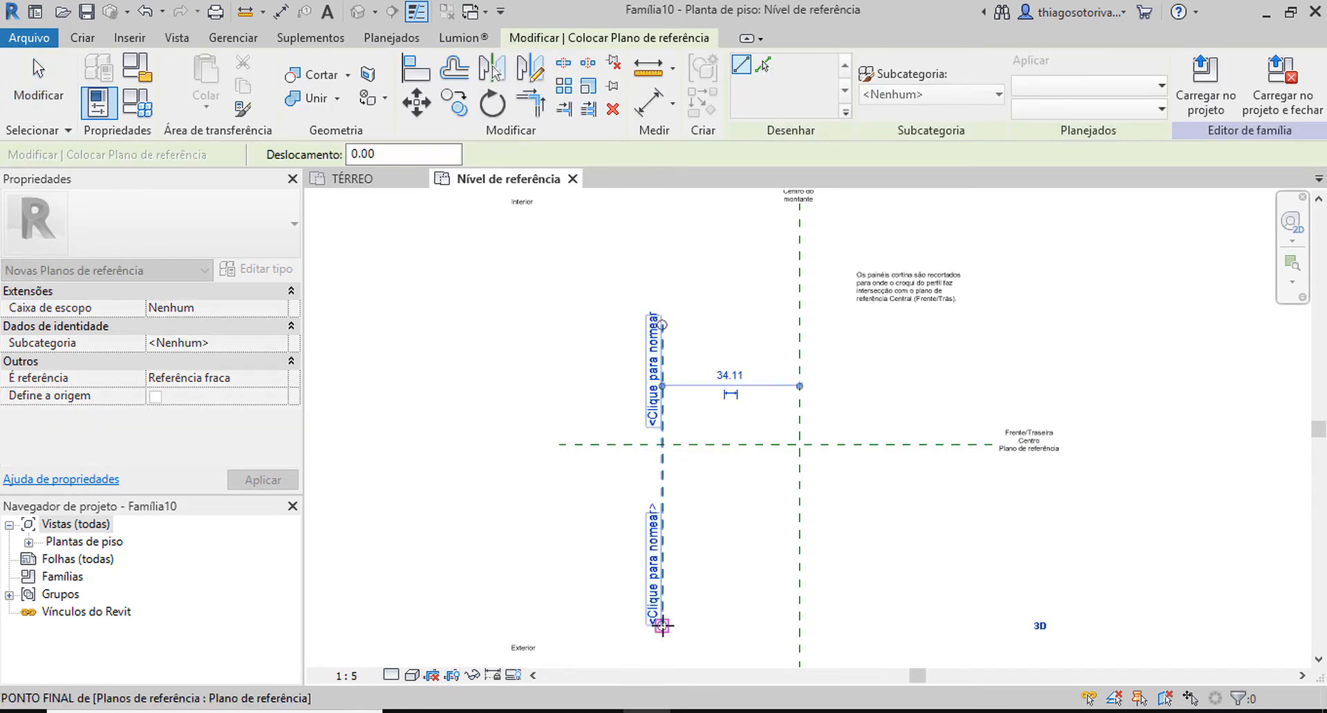
{"action": "left_click", "coordinate": [921, 357]}
{"action": "left_click", "coordinate": [922, 603]}
Draw two horizontal reference planes, about 31 cm below and about 20 cm above the front/back centre plane.
{"action": "left_click", "coordinate": [546, 567]}
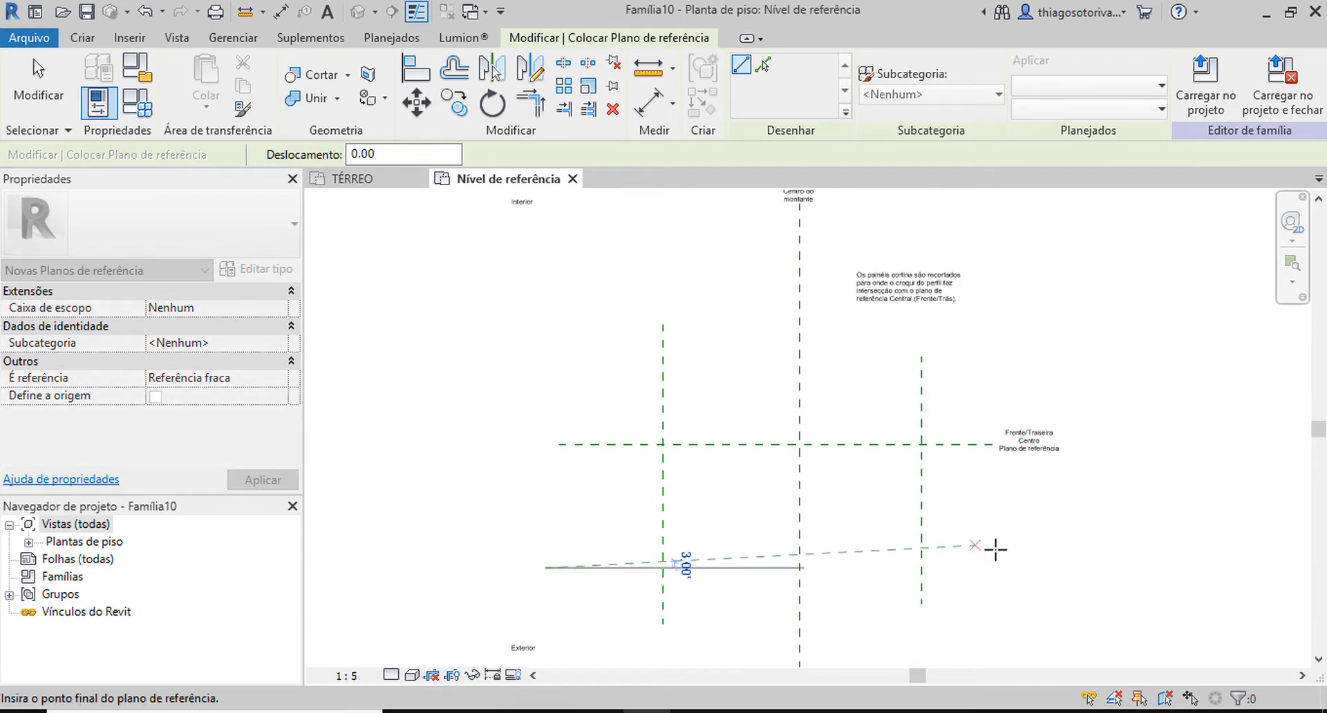
{"action": "left_click", "coordinate": [1053, 567]}
{"action": "left_click", "coordinate": [525, 364]}
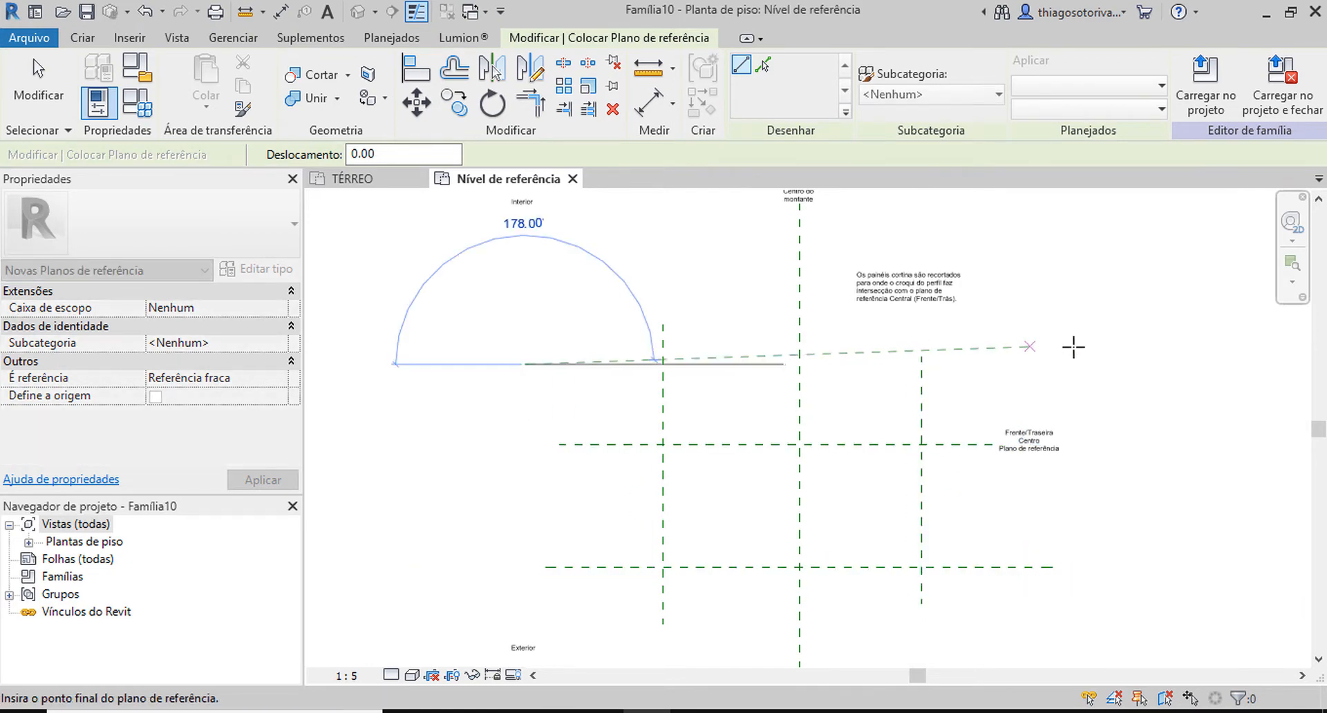
{"action": "left_click", "coordinate": [1058, 363]}
{"action": "key", "text": "Escape"}
{"action": "key", "text": "Escape"}
Place an aligned dimension across the three horizontal reference planes, left of the planes, and constrain their spacing to be equal.
{"action": "key", "text": "d"}
{"action": "key", "text": "i"}
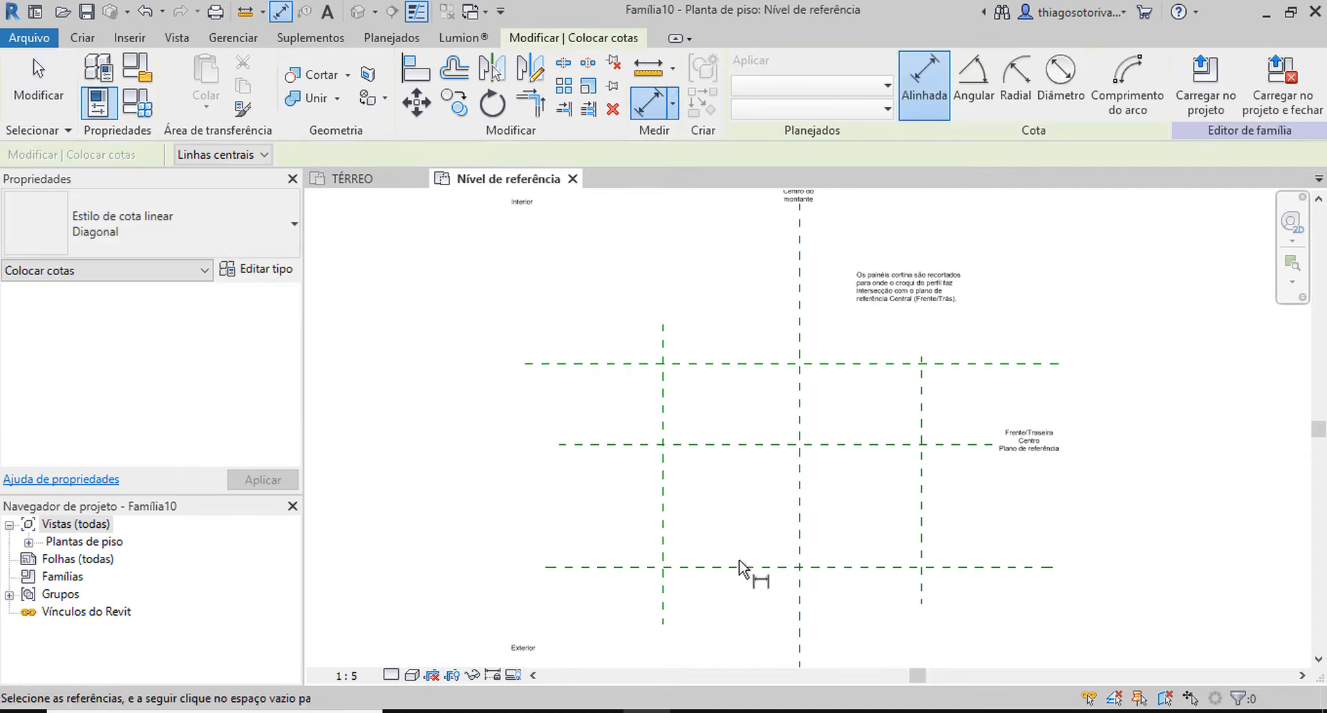
{"action": "left_click", "coordinate": [726, 568]}
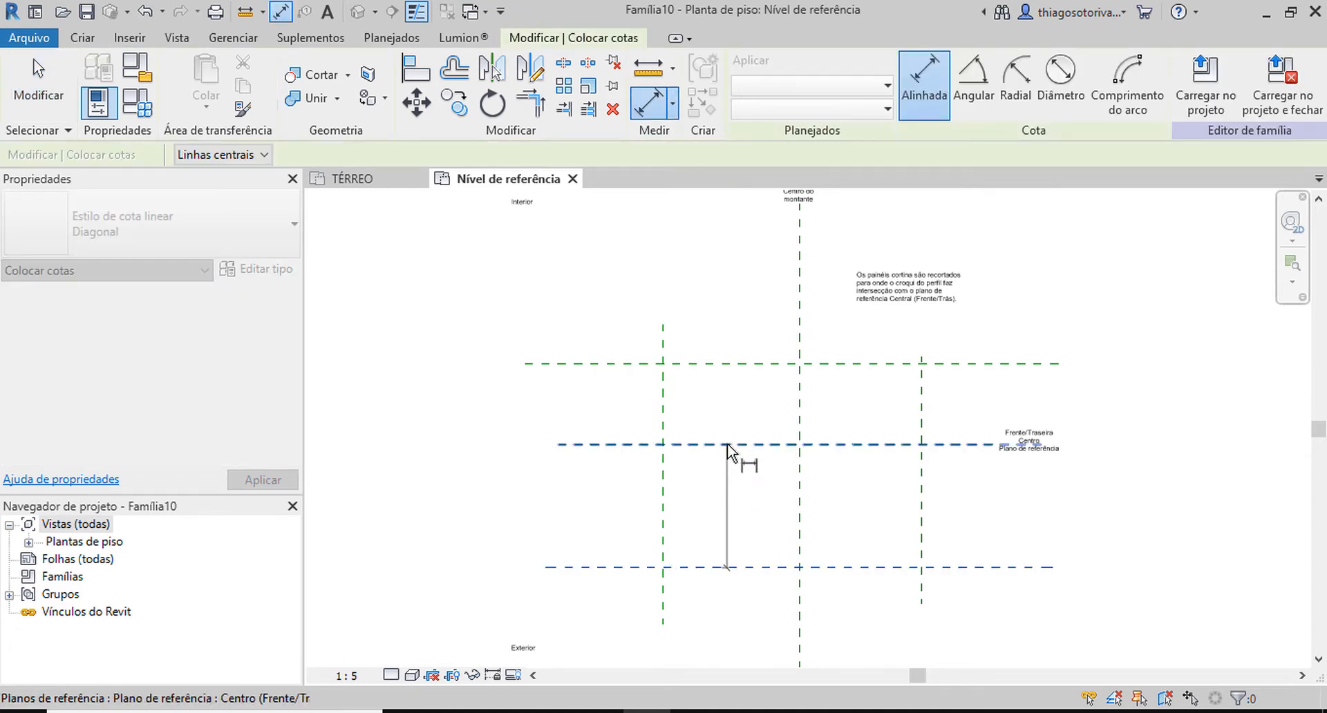
{"action": "left_click", "coordinate": [729, 444]}
{"action": "left_click", "coordinate": [739, 365]}
{"action": "left_click", "coordinate": [455, 453]}
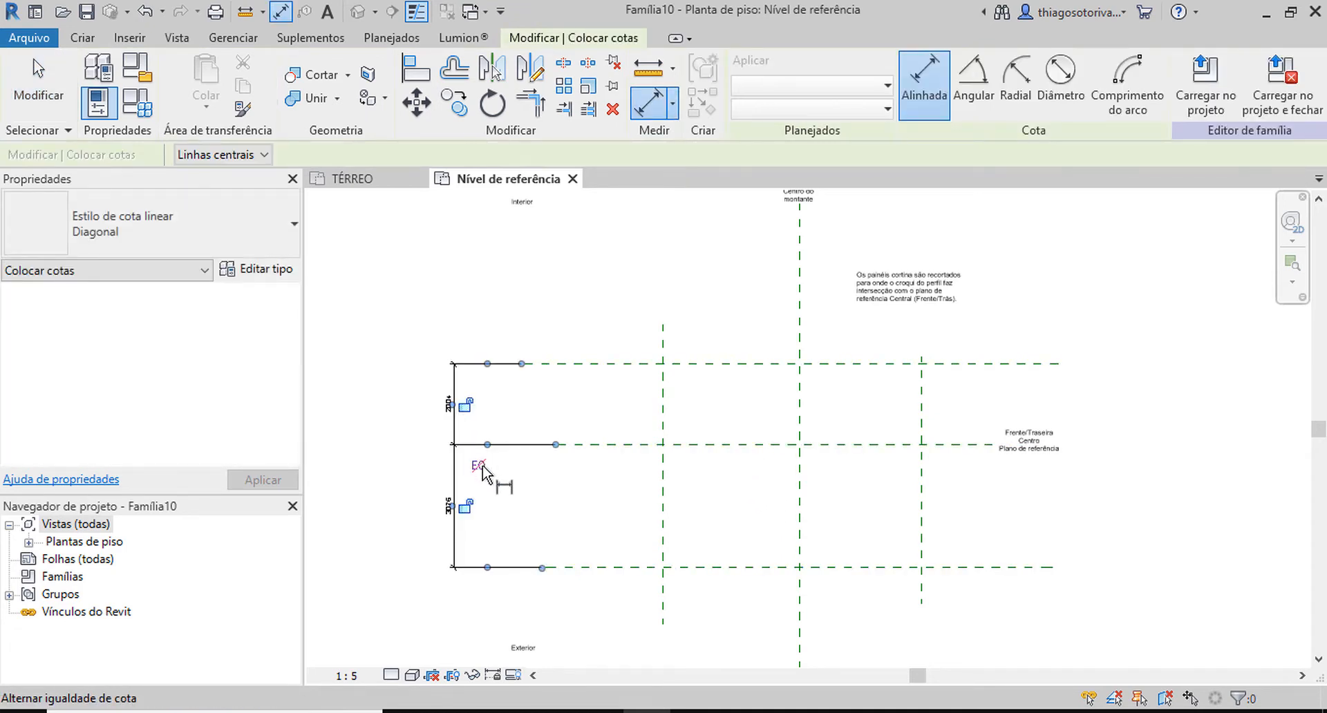
{"action": "left_click", "coordinate": [480, 464]}
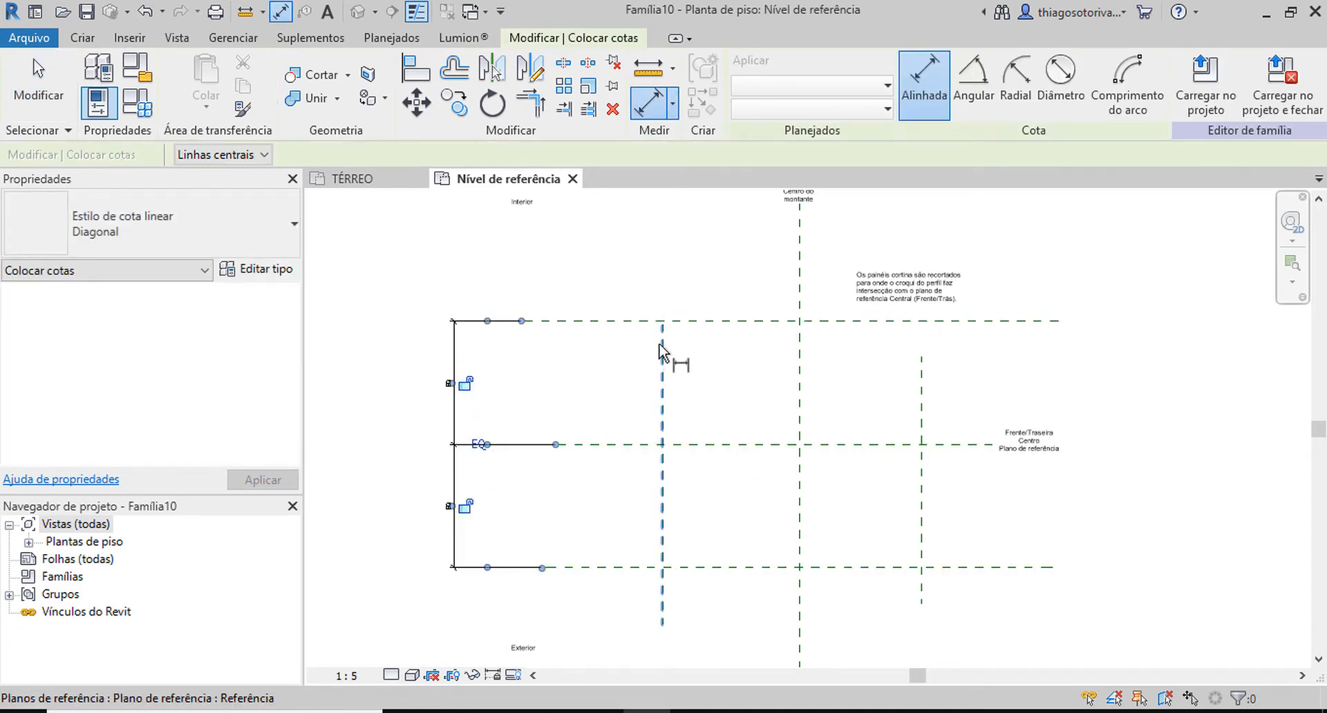
Place an aligned dimension across the three vertical reference planes, below the planes, and constrain their spacing to be equal.
{"action": "left_click", "coordinate": [663, 386]}
{"action": "left_click", "coordinate": [800, 529]}
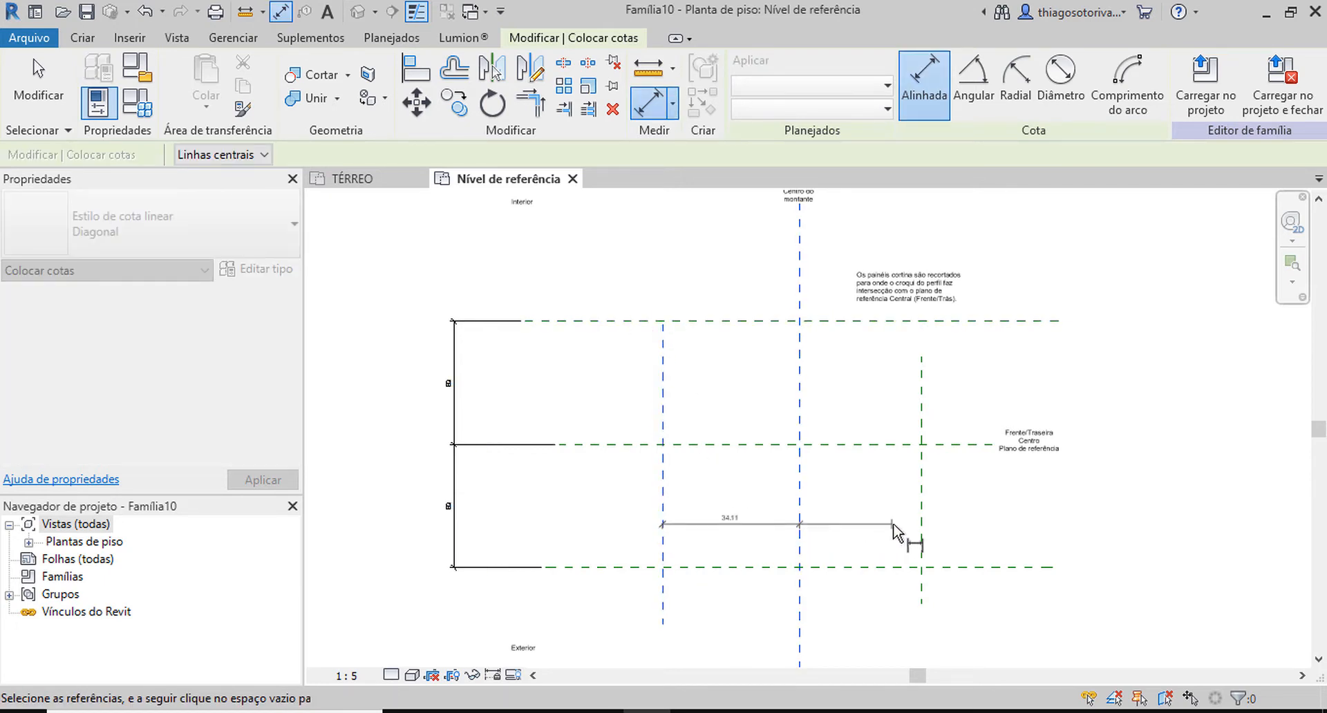
{"action": "left_click", "coordinate": [921, 530]}
{"action": "middle_click_drag", "start_coordinate": [863, 522], "coordinate": [832, 440]}
{"action": "left_click", "coordinate": [786, 558]}
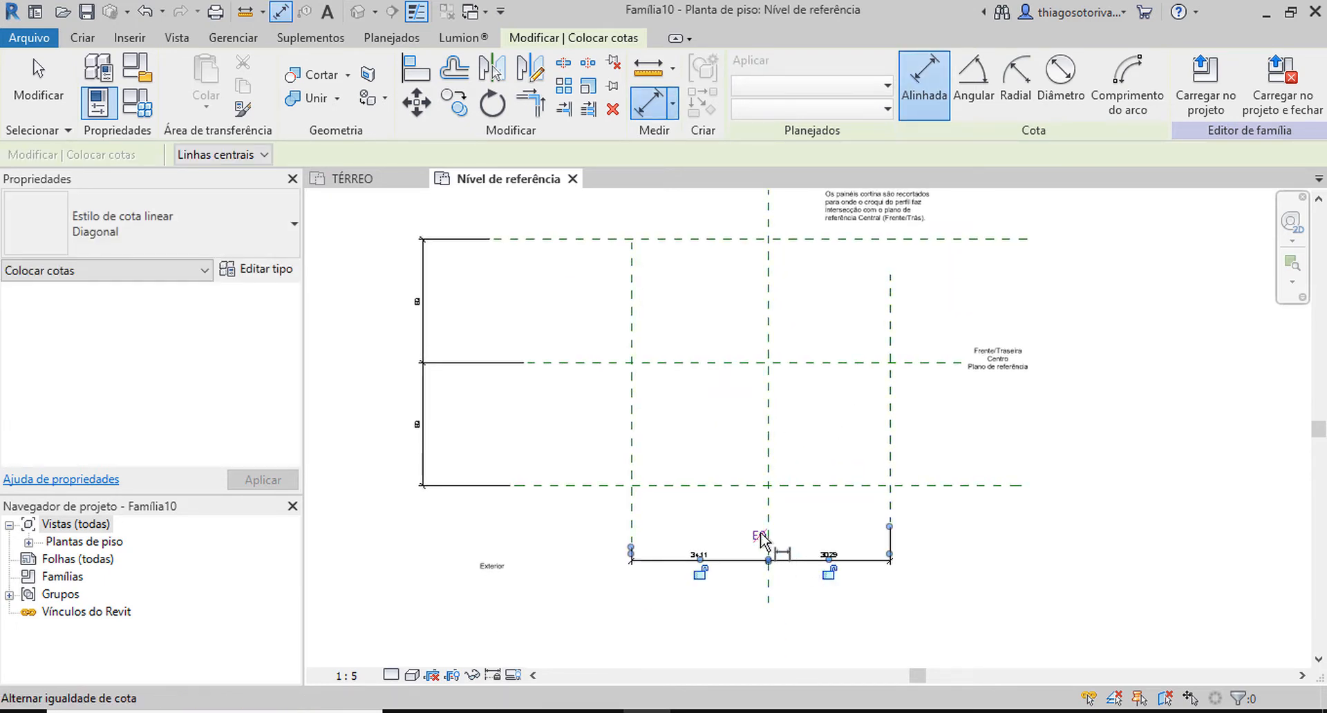
{"action": "left_click", "coordinate": [759, 536]}
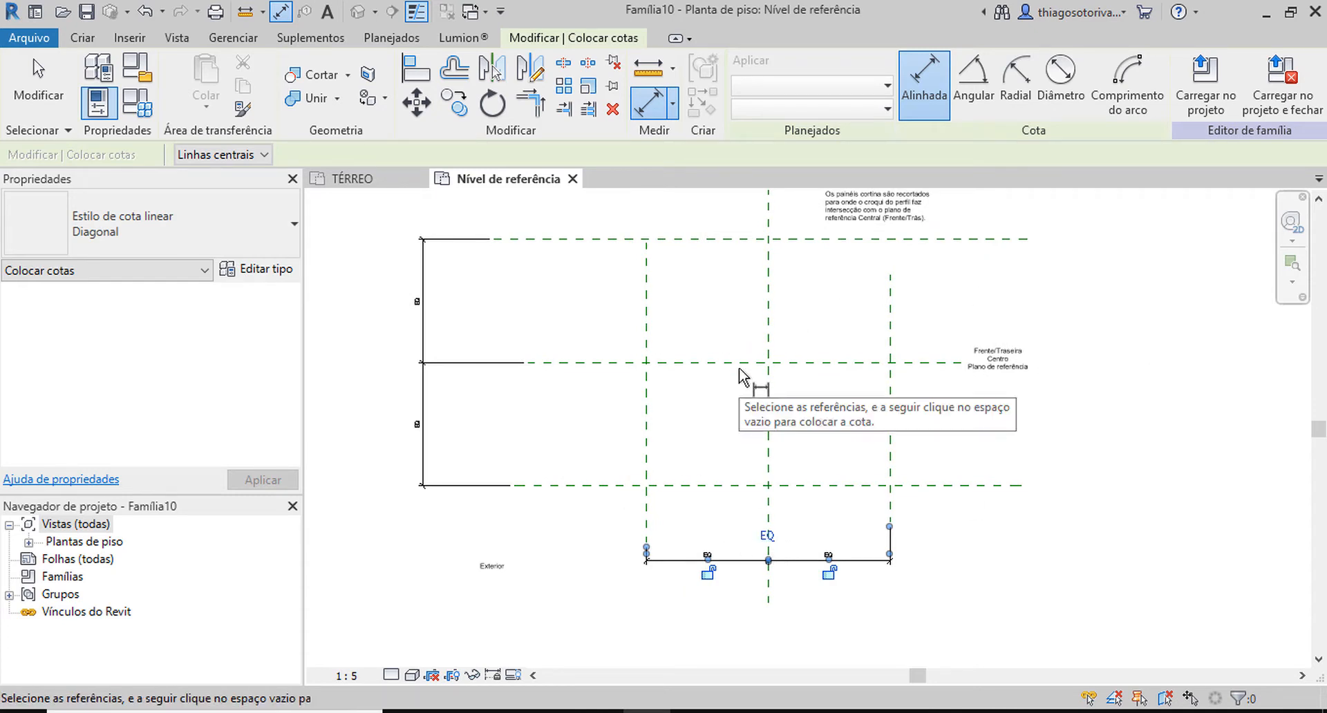
Add overall dimensions between the outer horizontal planes and between the outer vertical planes, outside the equality dimensions.
{"action": "left_click", "coordinate": [681, 486]}
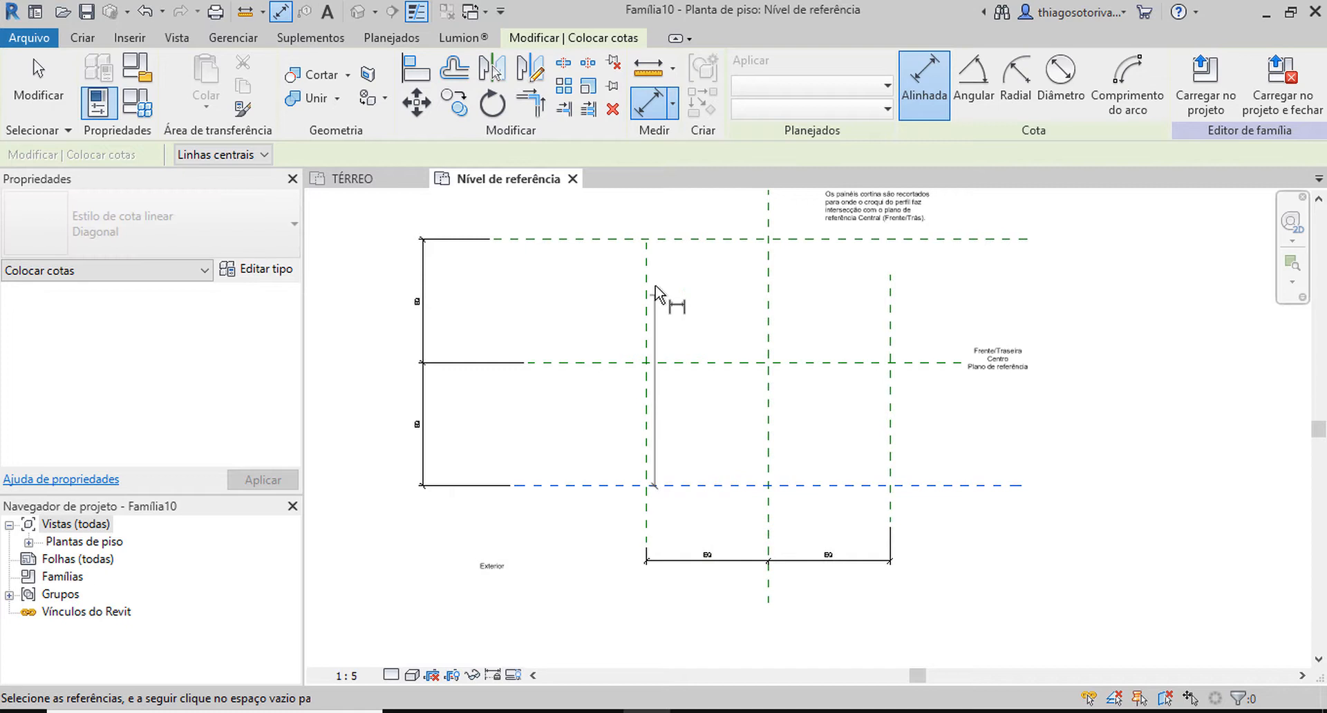
{"action": "left_click", "coordinate": [690, 241]}
{"action": "left_click", "coordinate": [381, 268]}
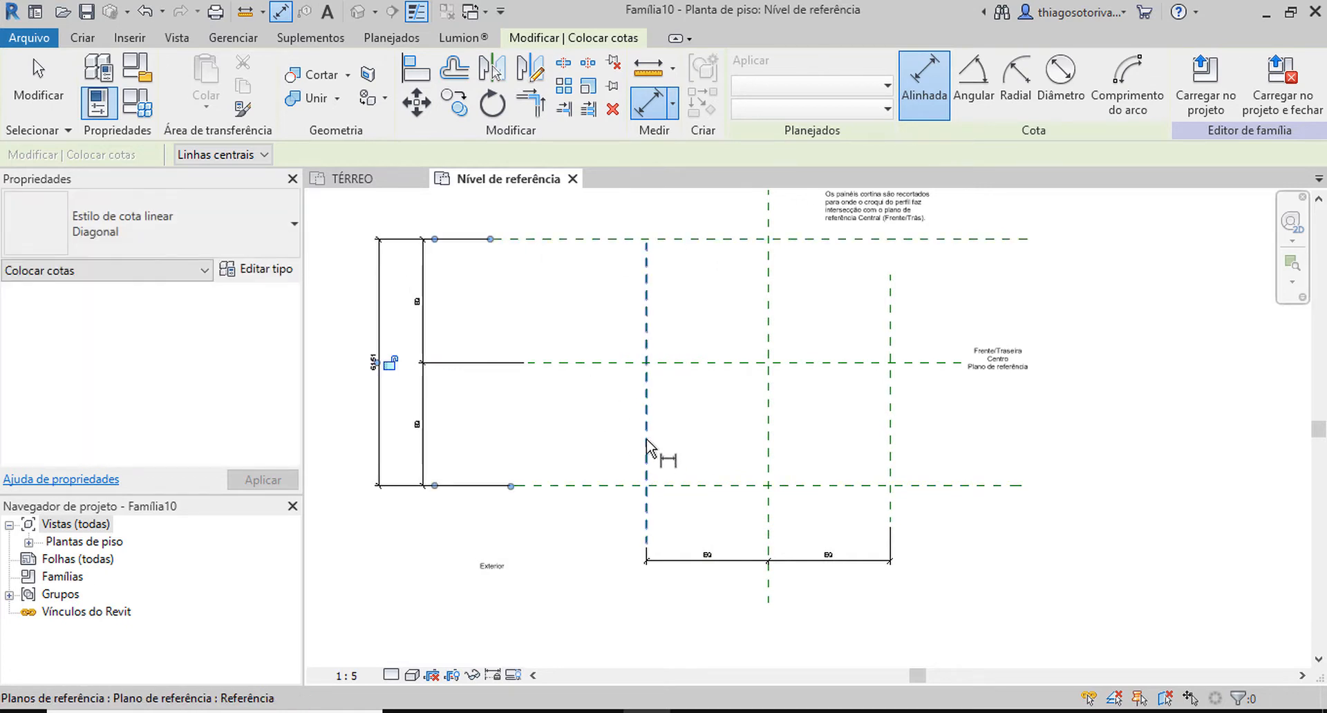
{"action": "left_click", "coordinate": [646, 448]}
{"action": "left_click", "coordinate": [890, 446]}
{"action": "left_click", "coordinate": [881, 613]}
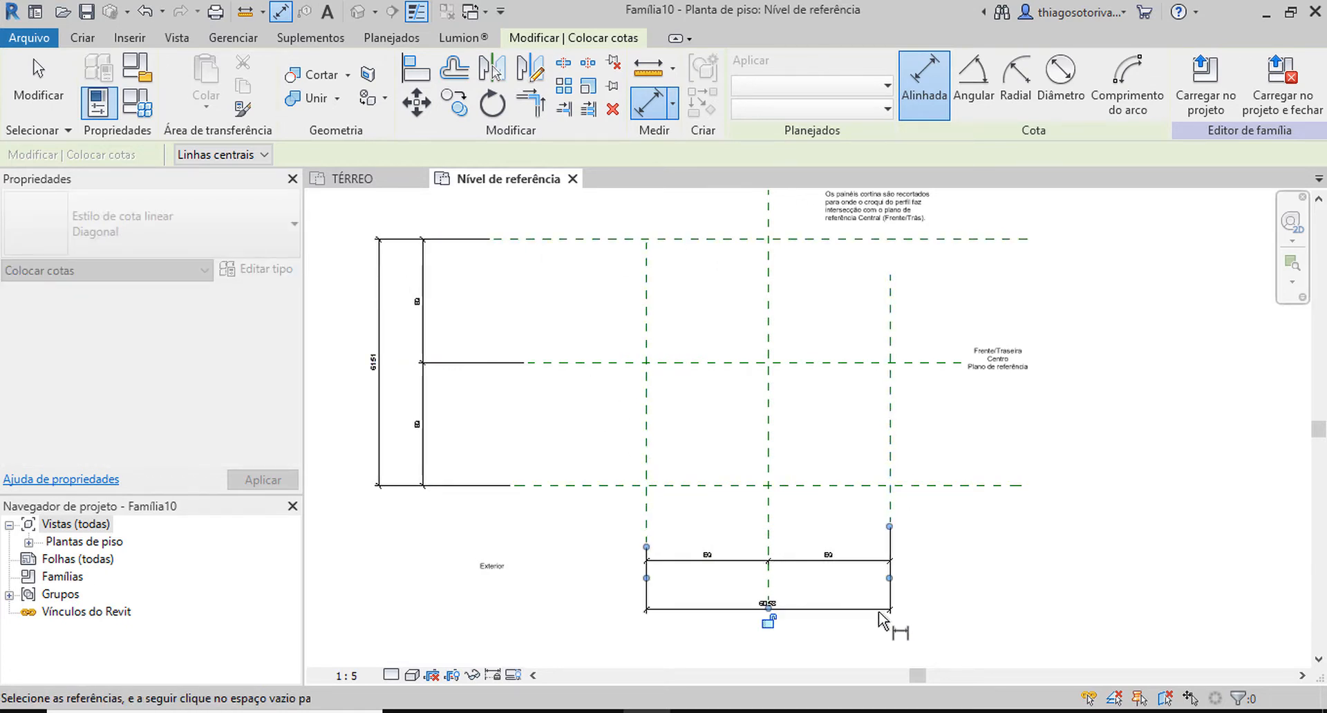
{"action": "key", "text": "Escape"}
{"action": "key", "text": "Escape"}
Label the overall dimension between the outer horizontal planes with a new family type parameter named Profundidade.
{"action": "left_click", "coordinate": [380, 379]}
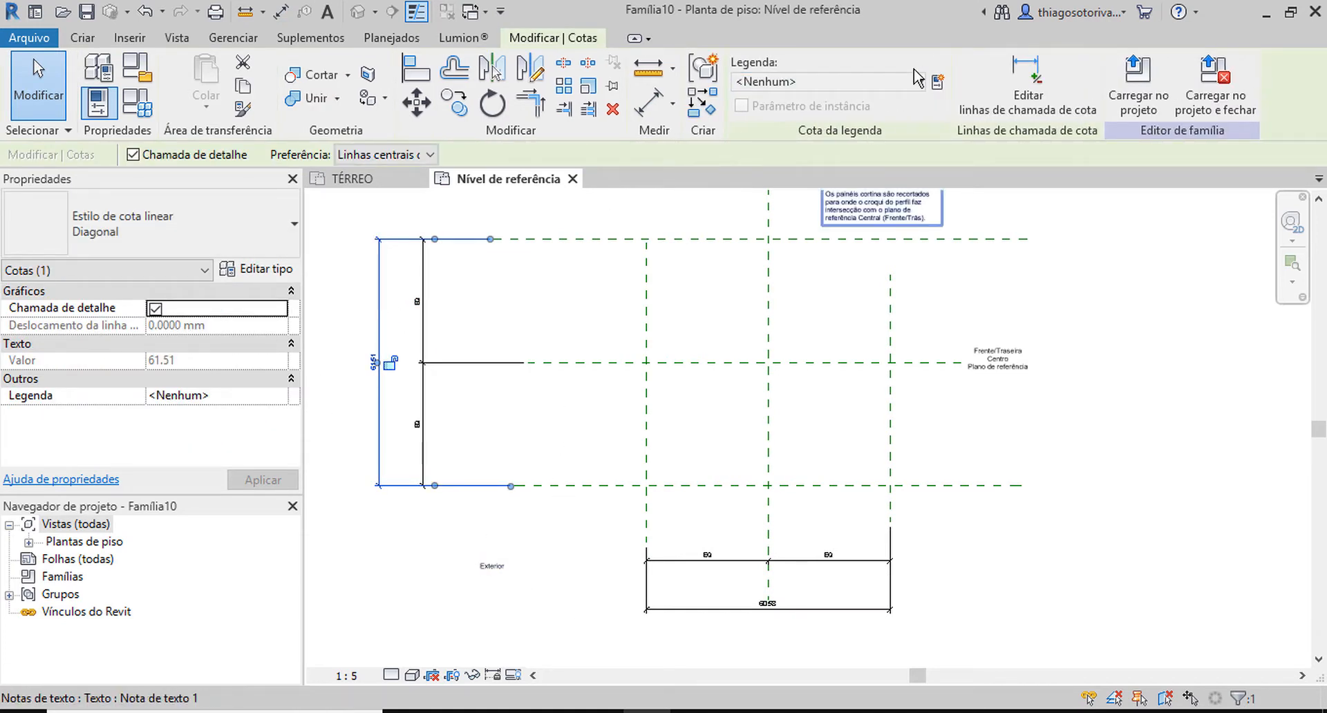
{"action": "left_click", "coordinate": [937, 82]}
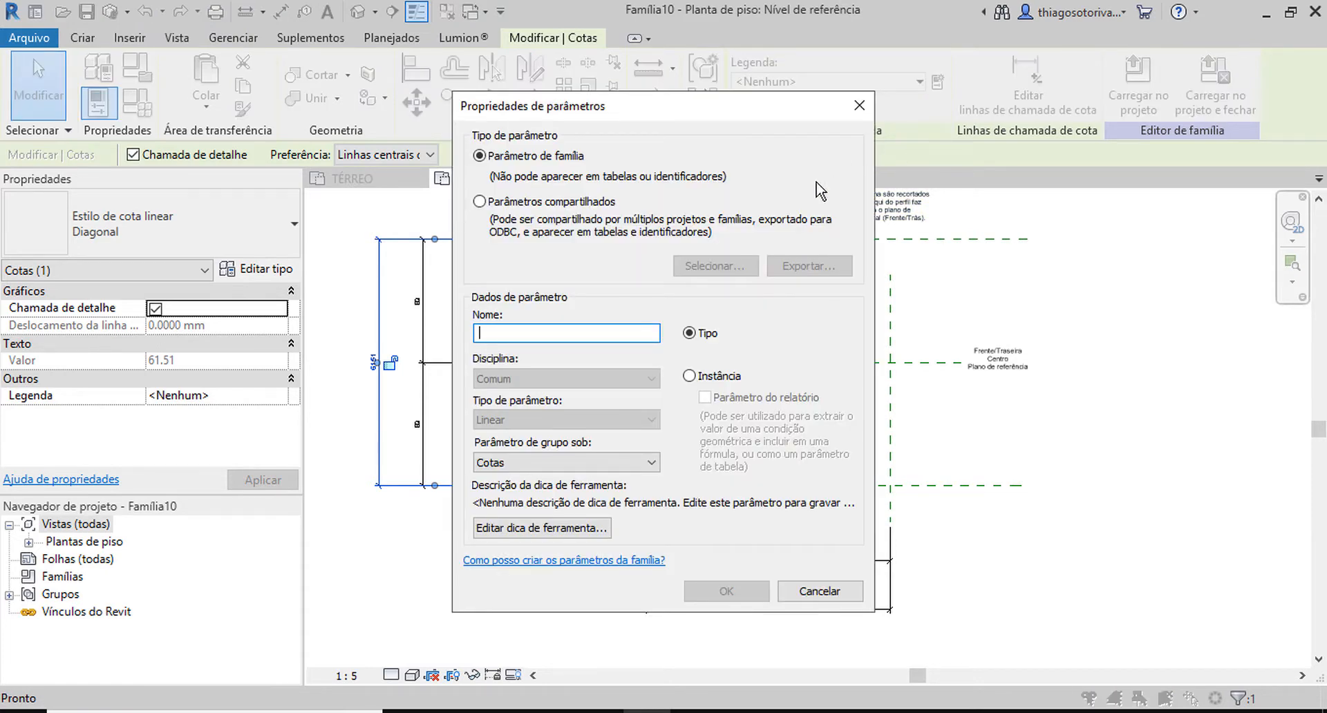
{"action": "type", "text": "pR"}
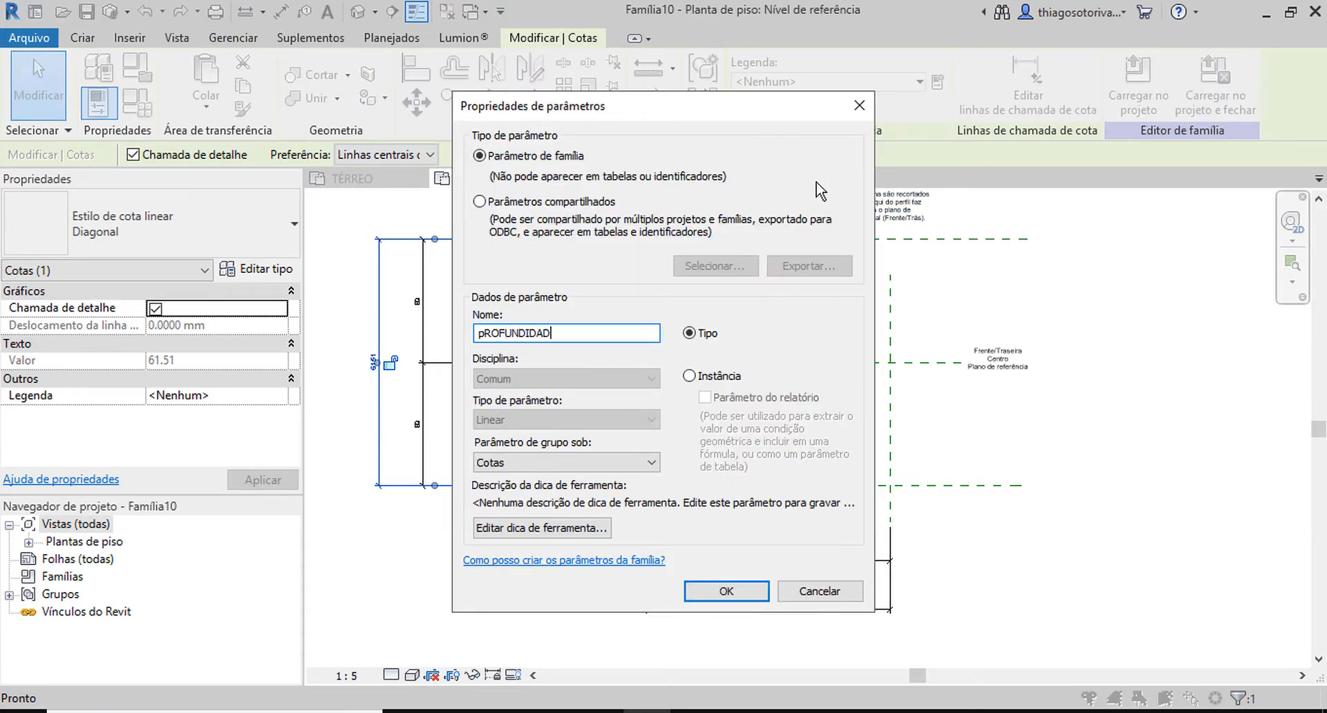
{"action": "type", "text": "OFUNDIDA"}
{"action": "key", "text": "BackSpace"}
{"action": "key", "text": "BackSpace"}
{"action": "key", "text": "BackSpace"}
{"action": "key", "text": "BackSpace"}
{"action": "key", "text": "BackSpace"}
{"action": "key", "text": "BackSpace"}
{"action": "key", "text": "BackSpace"}
{"action": "key", "text": "BackSpace"}
{"action": "key", "text": "BackSpace"}
{"action": "key", "text": "BackSpace"}
{"action": "type", "text": "Profundidade"}
{"action": "key", "text": "Return"}
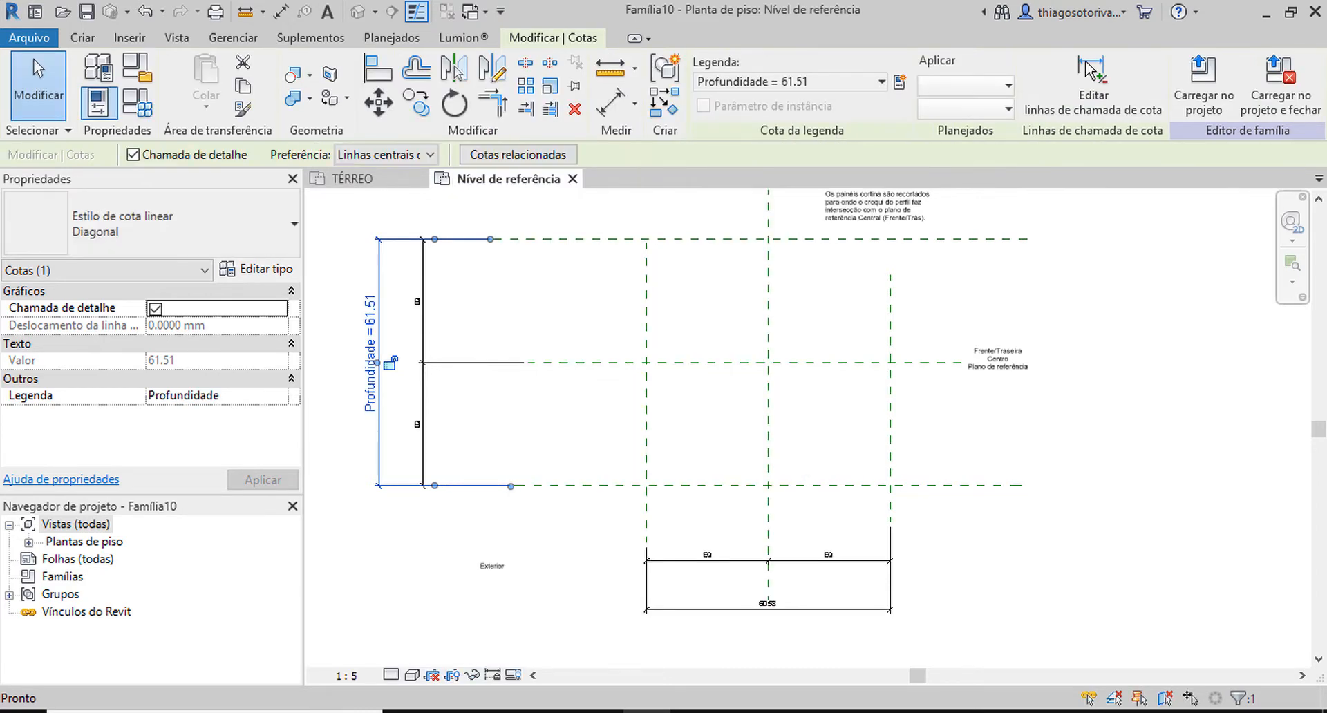
{"action": "key", "text": "Escape"}
Label the overall dimension between the outer vertical planes with a new family type parameter named Largura.
{"action": "left_click", "coordinate": [812, 608]}
{"action": "scroll", "coordinate": [774, 622], "scroll_direction": "up", "scroll_amount": 2}
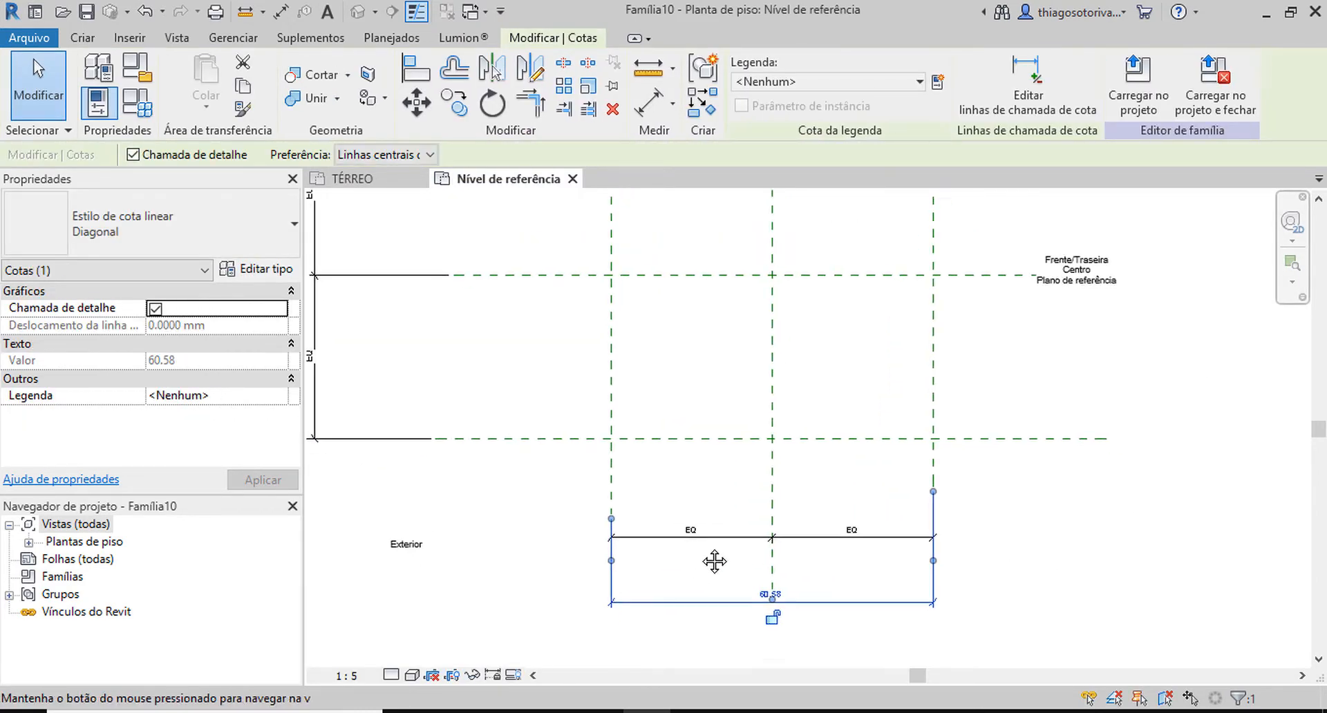
{"action": "left_click", "coordinate": [938, 82]}
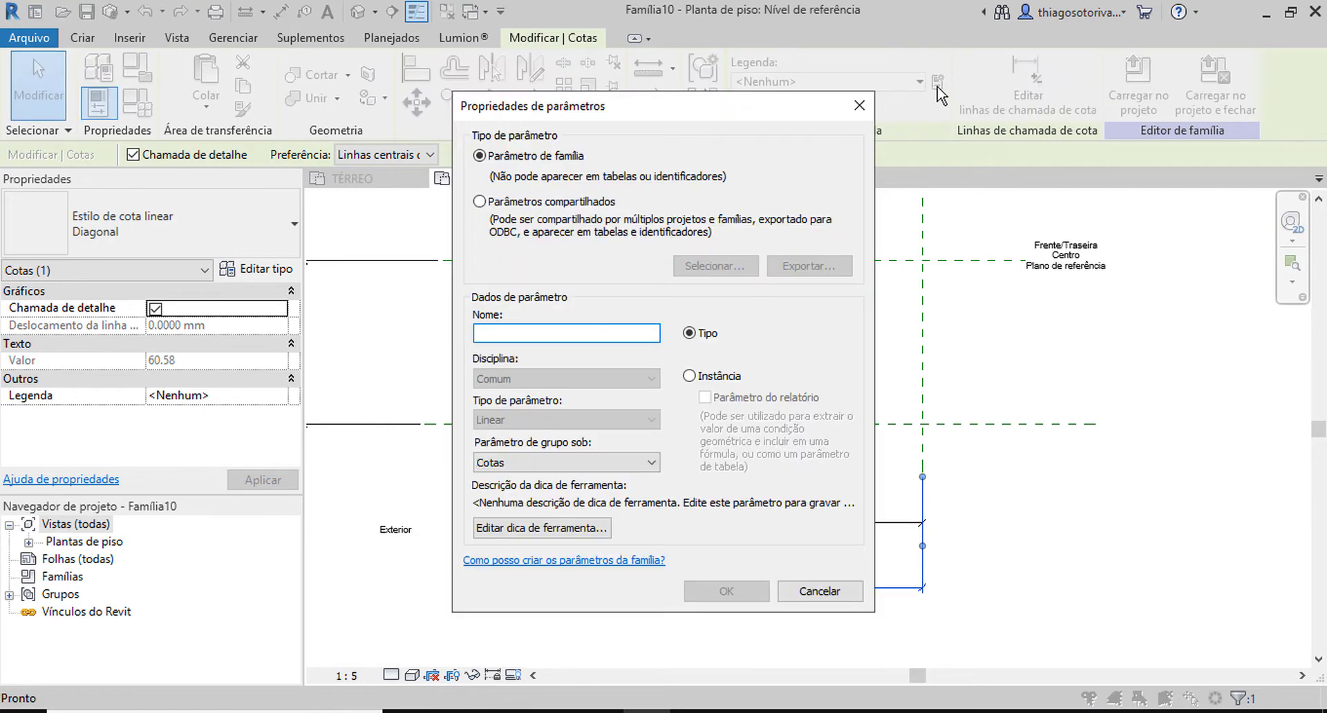
{"action": "type", "text": "Largura"}
{"action": "key", "text": "Return"}
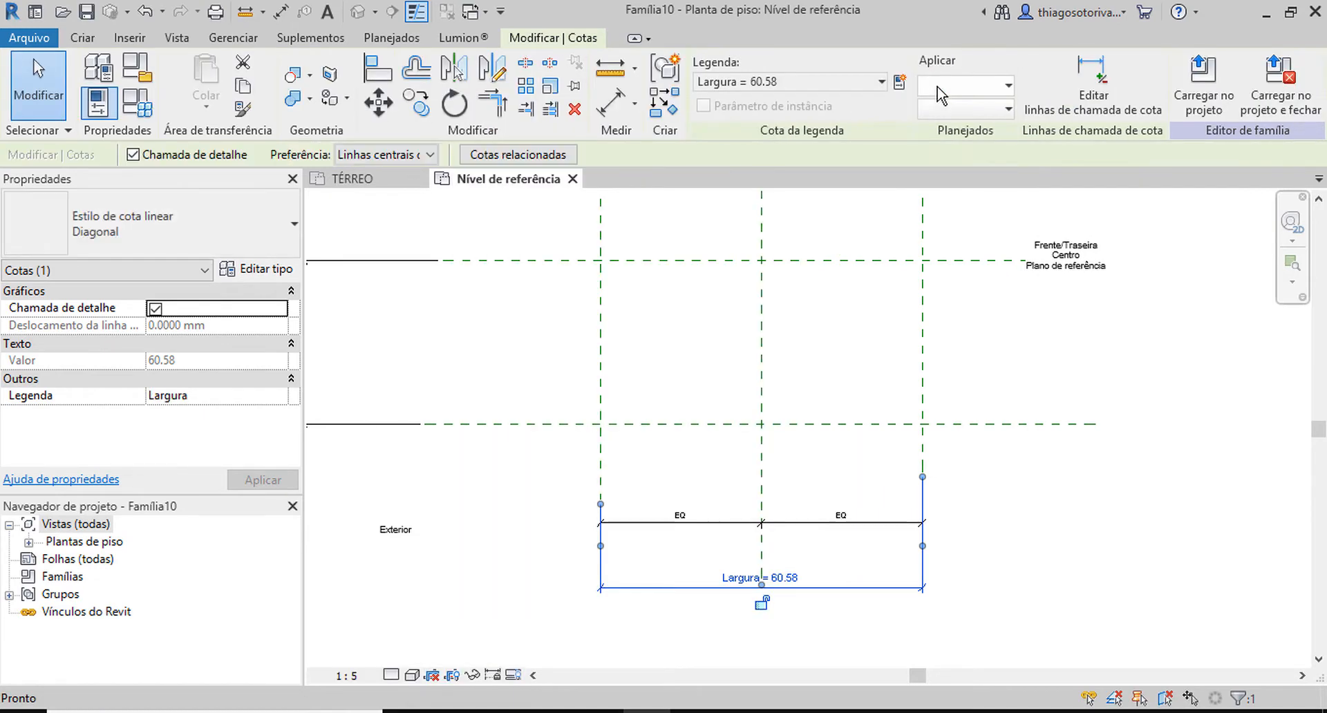
{"action": "left_click", "coordinate": [803, 352]}
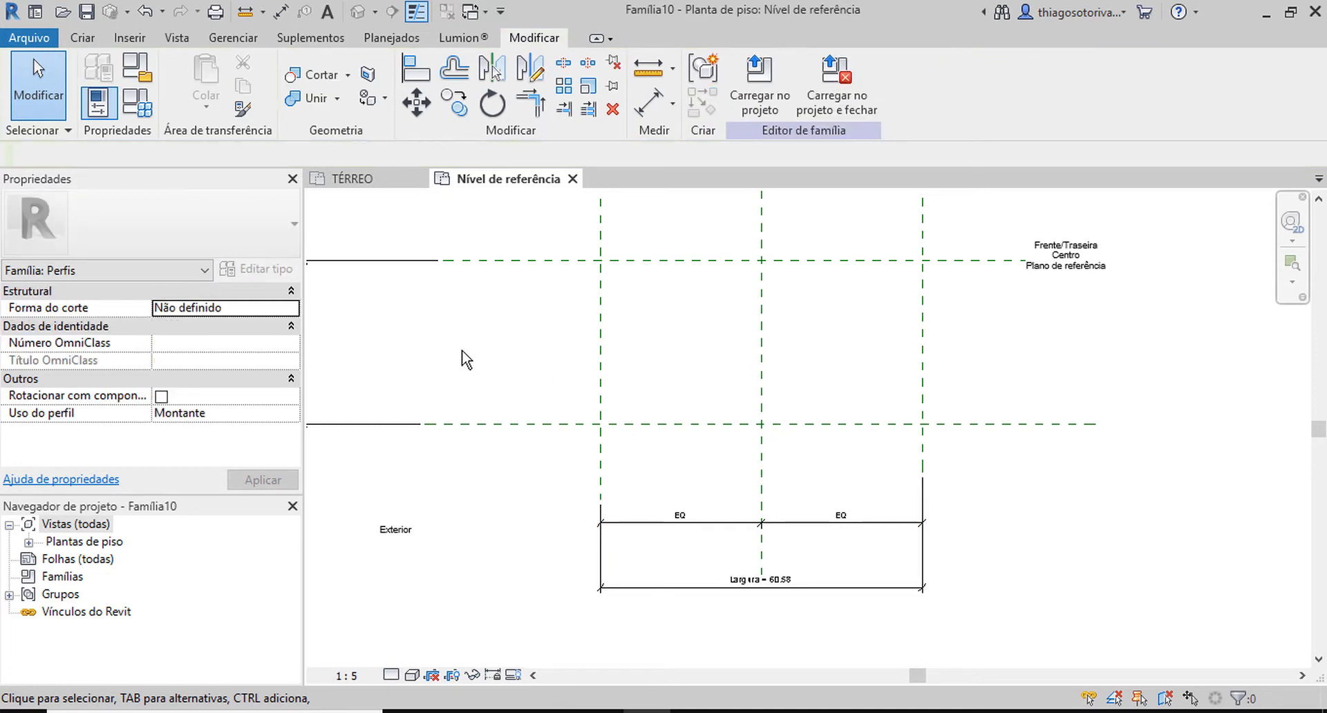
Extend the upper end of the right vertical reference plane past the upper horizontal plane.
{"action": "scroll", "coordinate": [484, 366], "scroll_direction": "down", "scroll_amount": 2}
{"action": "middle_click_drag", "start_coordinate": [542, 436], "coordinate": [580, 414]}
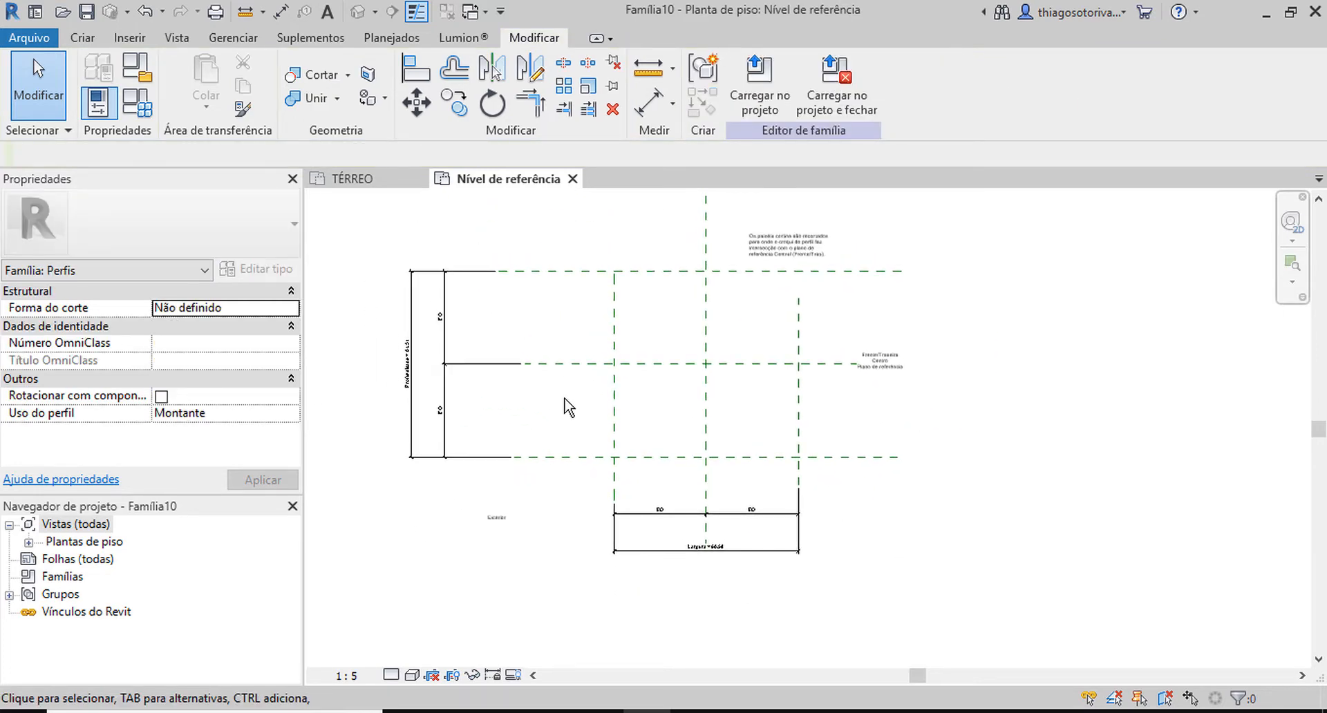
{"action": "left_click", "coordinate": [800, 318]}
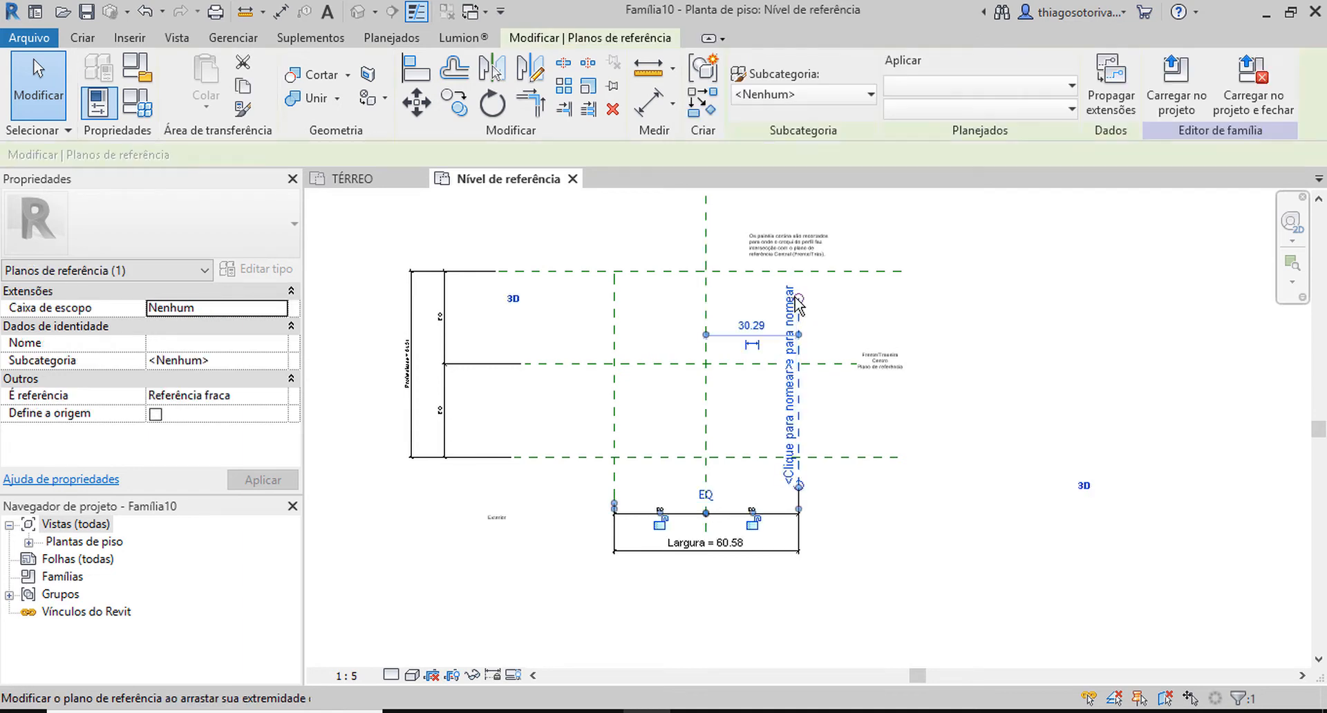
{"action": "left_click_drag", "start_coordinate": [798, 298], "coordinate": [801, 208]}
{"action": "left_click", "coordinate": [990, 313]}
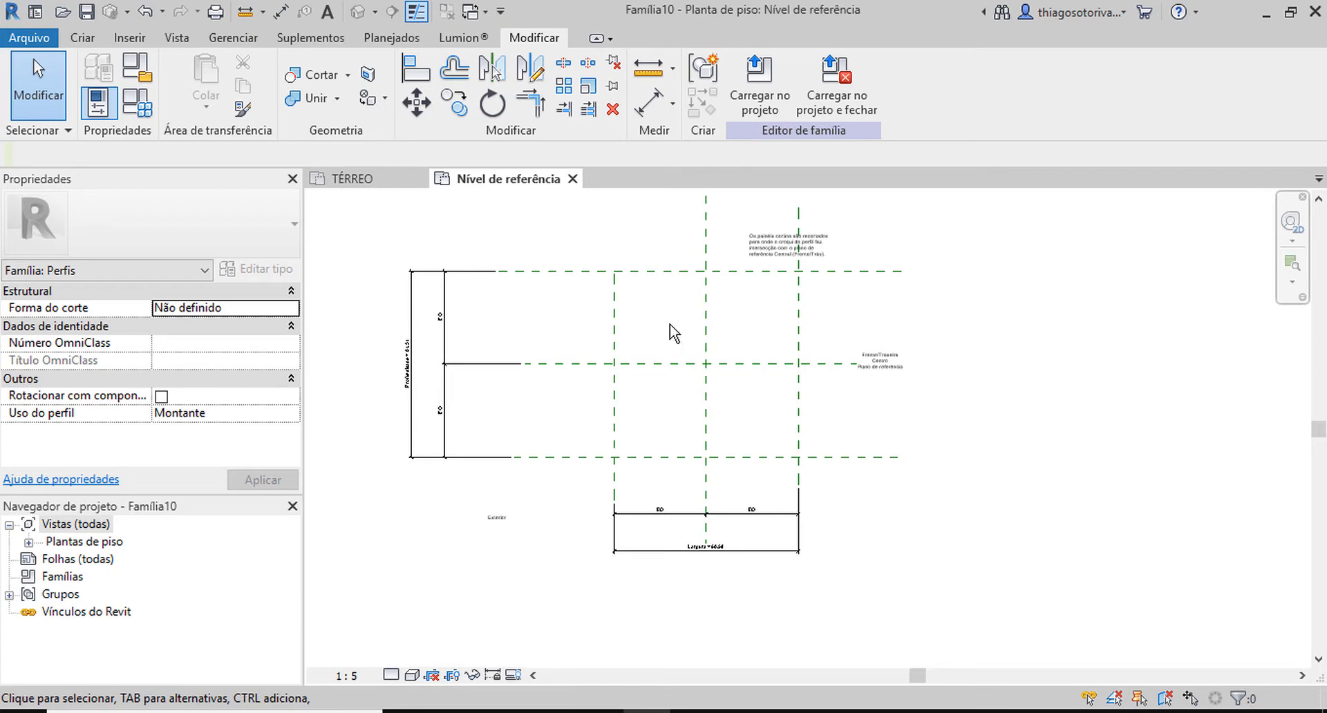
Draw two vertical reference planes, one on each side of the central vertical plane, the right one about 8 cm from the centre.
{"action": "key", "text": "r"}
{"action": "key", "text": "p"}
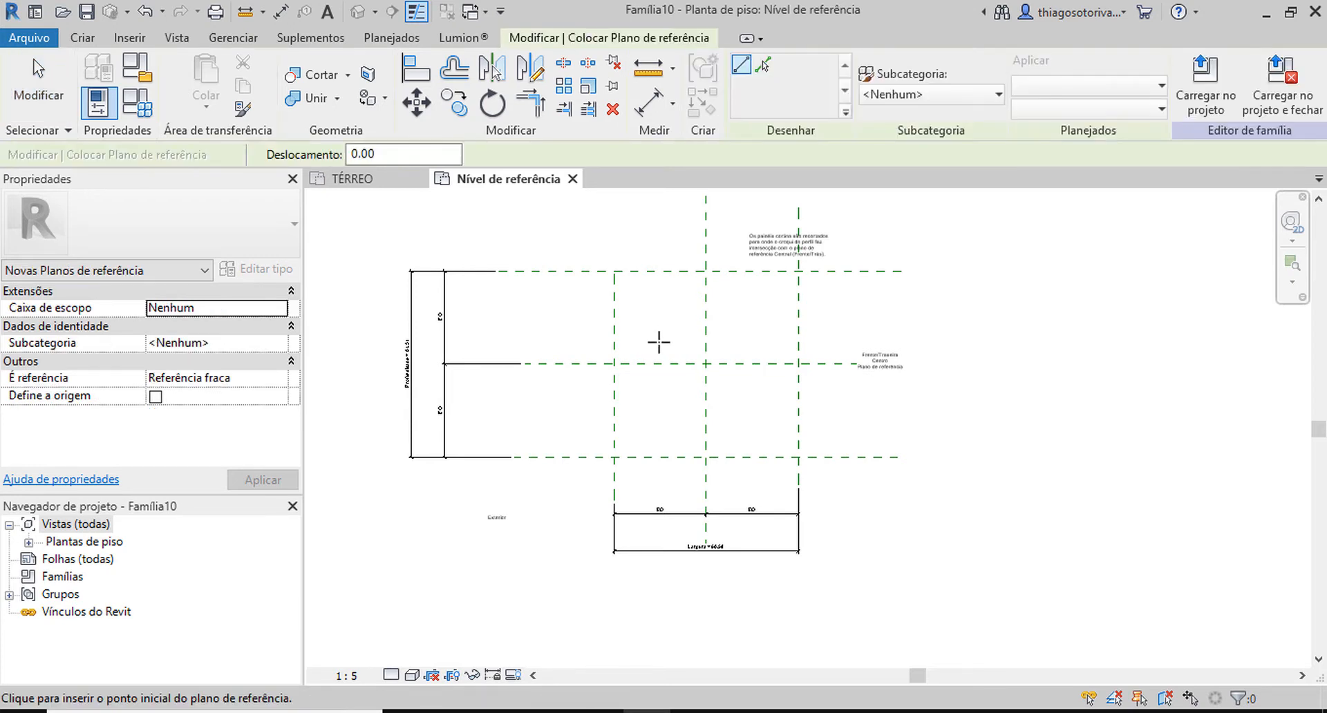
{"action": "scroll", "coordinate": [677, 322], "scroll_direction": "up", "scroll_amount": 1}
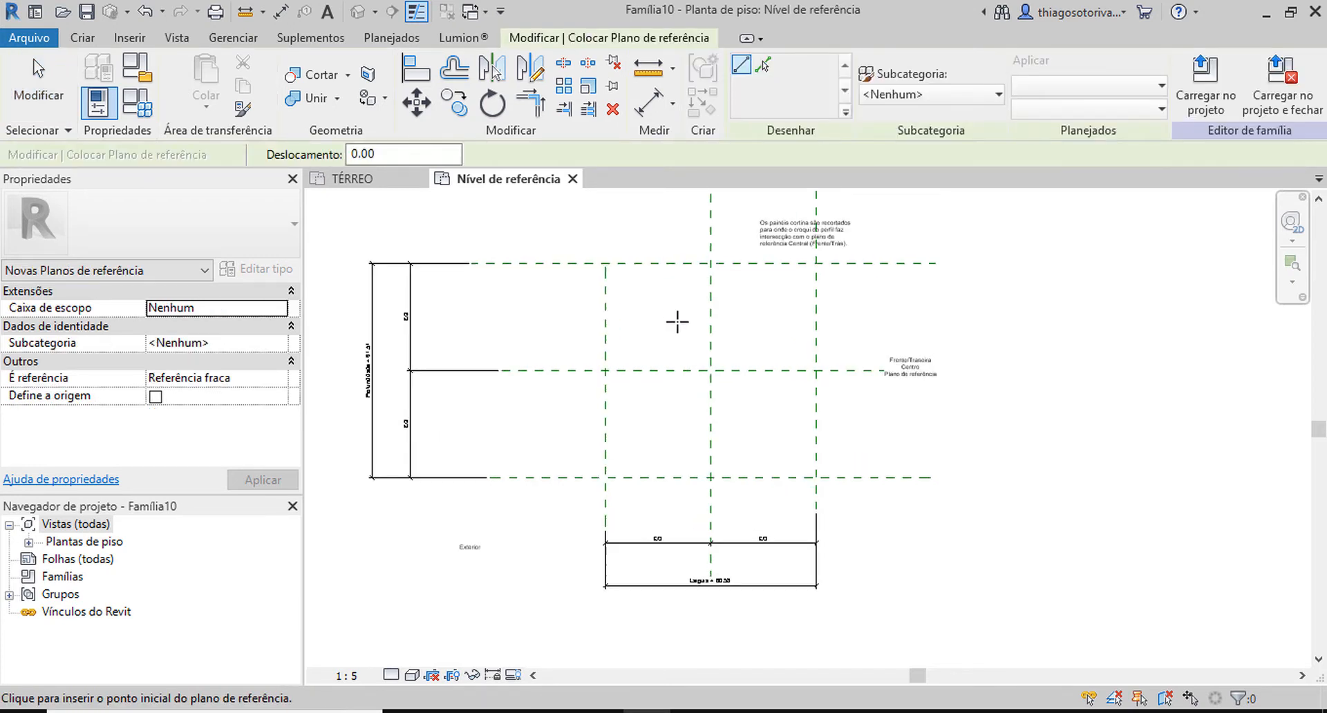
{"action": "left_click", "coordinate": [686, 243]}
{"action": "left_click", "coordinate": [684, 515]}
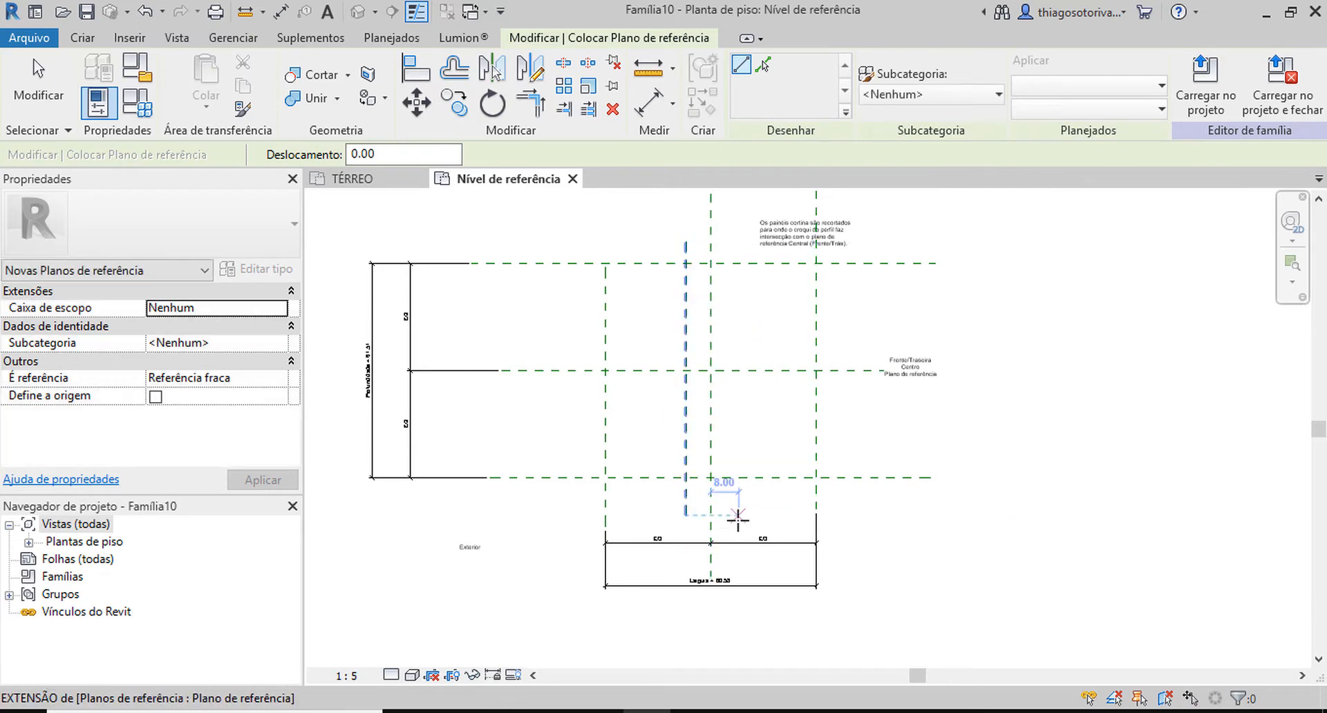
{"action": "left_click", "coordinate": [738, 514]}
{"action": "left_click", "coordinate": [739, 227]}
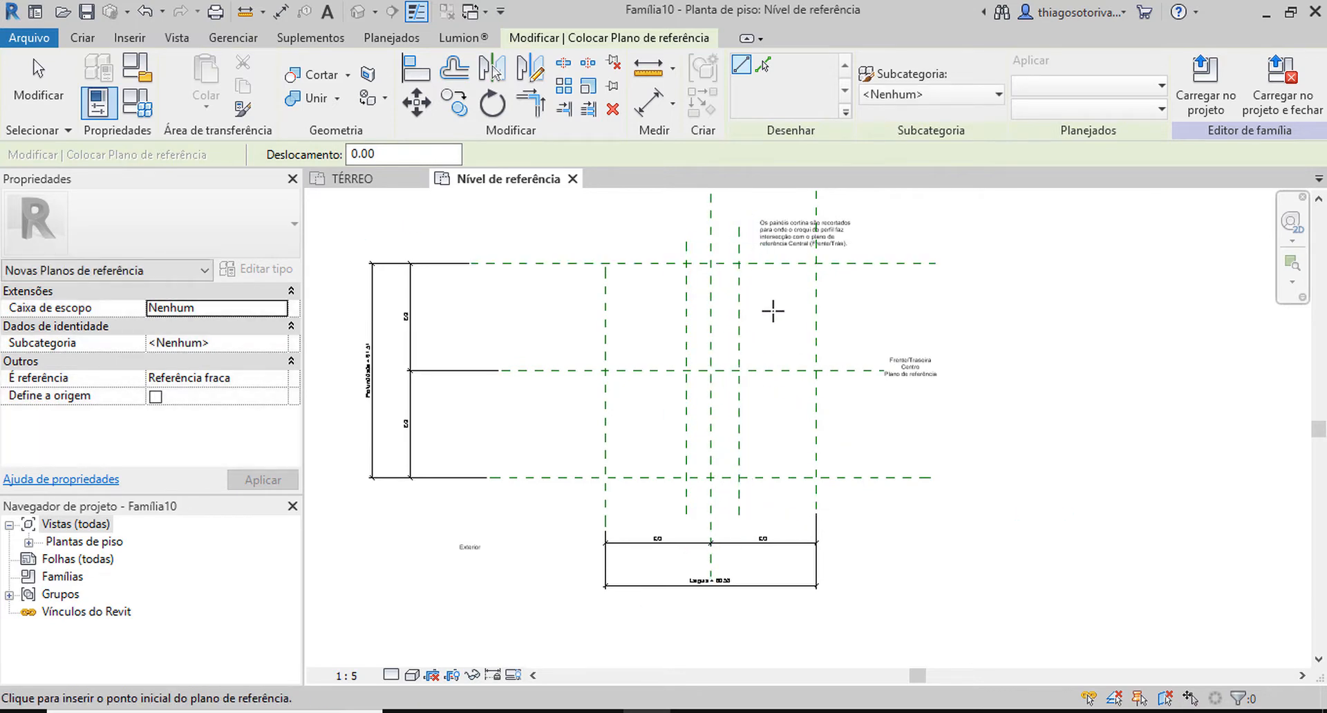
Dimension the two inner vertical planes and the central plane above the profile area, and make the spacings equal.
{"action": "key", "text": "d"}
{"action": "key", "text": "i"}
{"action": "left_click", "coordinate": [739, 294]}
{"action": "left_click", "coordinate": [710, 287]}
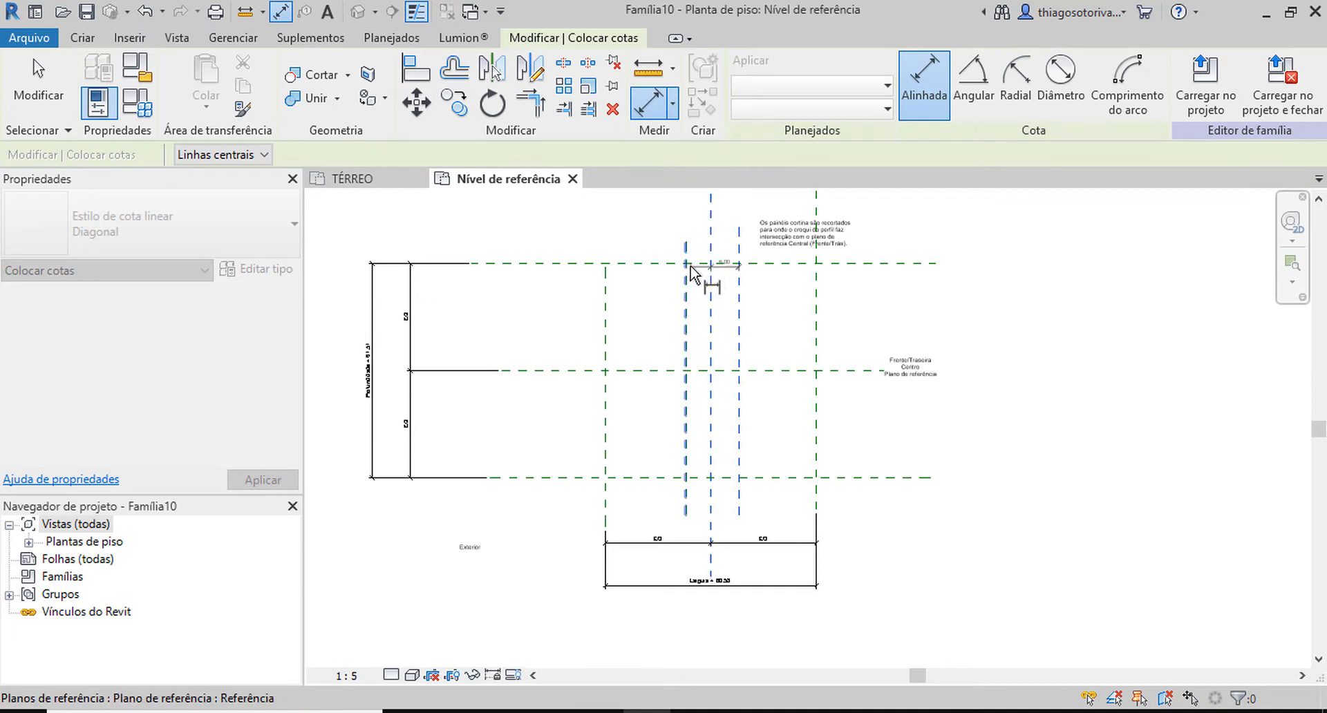
{"action": "left_click", "coordinate": [687, 270]}
{"action": "middle_click_drag", "start_coordinate": [688, 252], "coordinate": [673, 398]}
{"action": "left_click", "coordinate": [691, 339]}
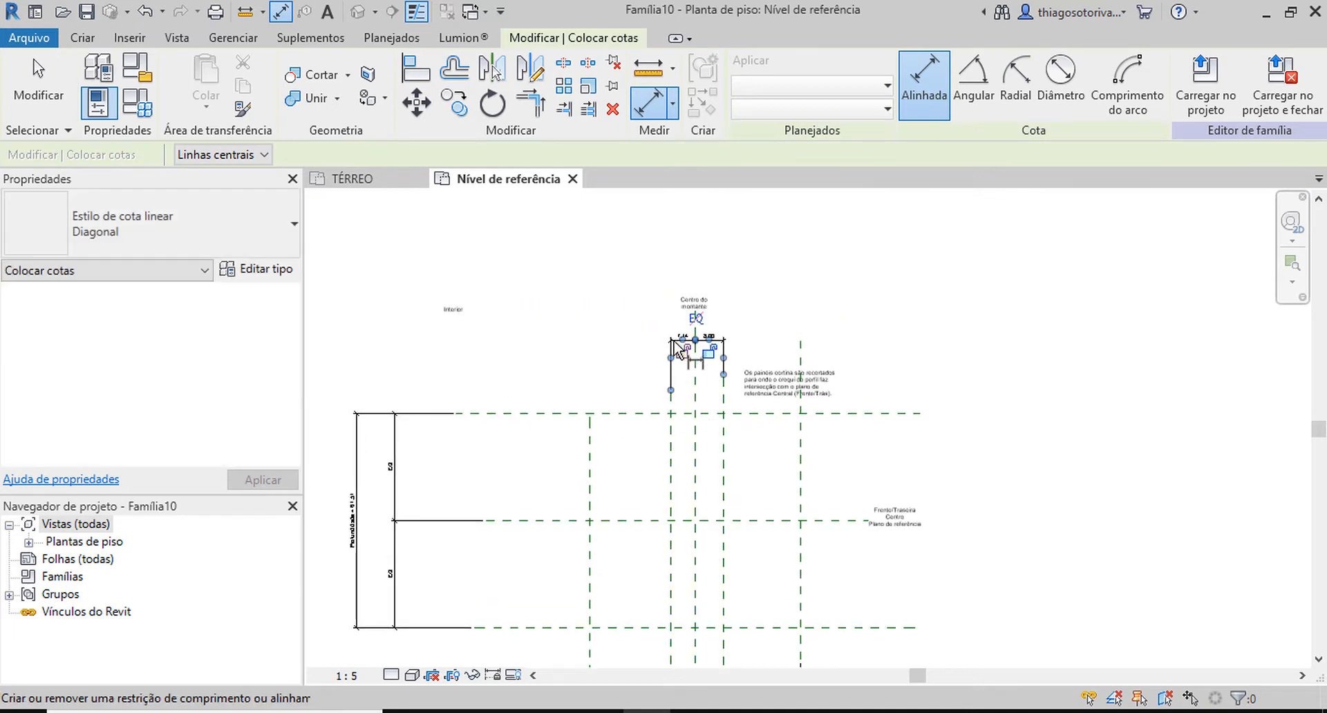
{"action": "left_click", "coordinate": [694, 318]}
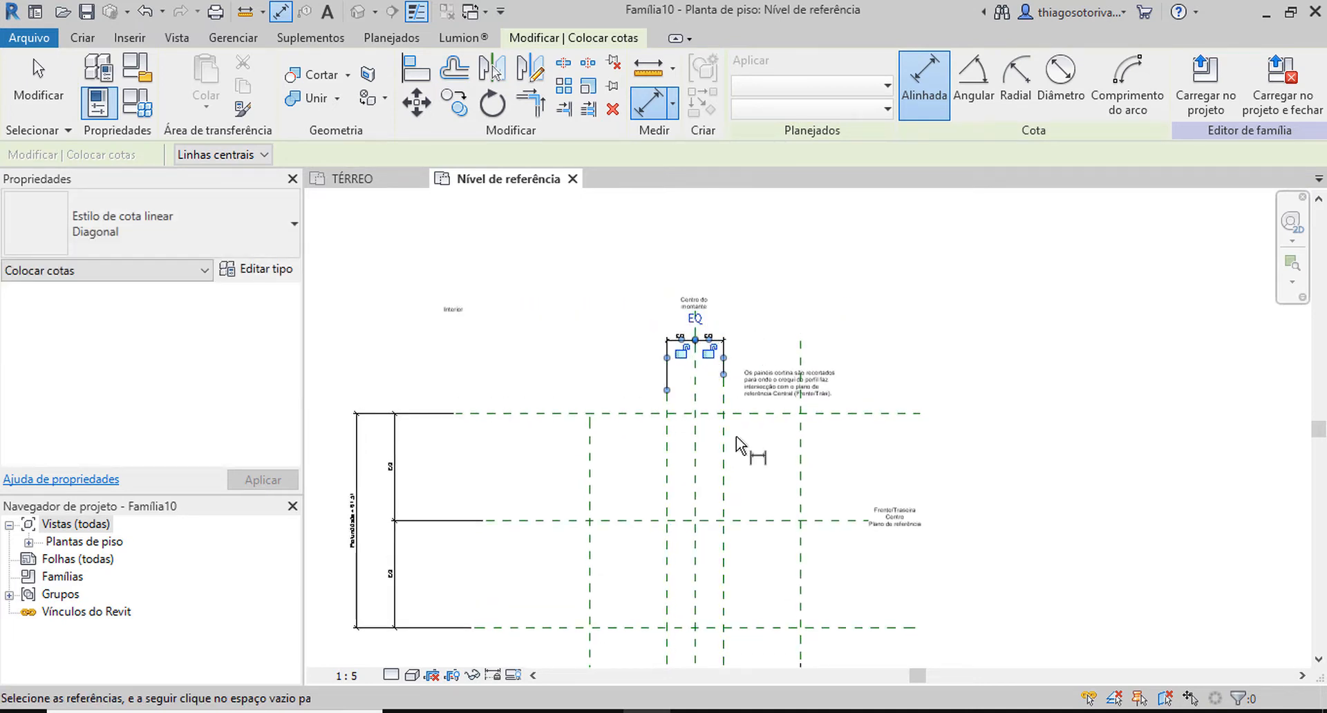
Add an overall dimension between the two inner vertical planes, above the equality dimension.
{"action": "left_click", "coordinate": [723, 458]}
{"action": "left_click", "coordinate": [668, 442]}
{"action": "left_click", "coordinate": [687, 260]}
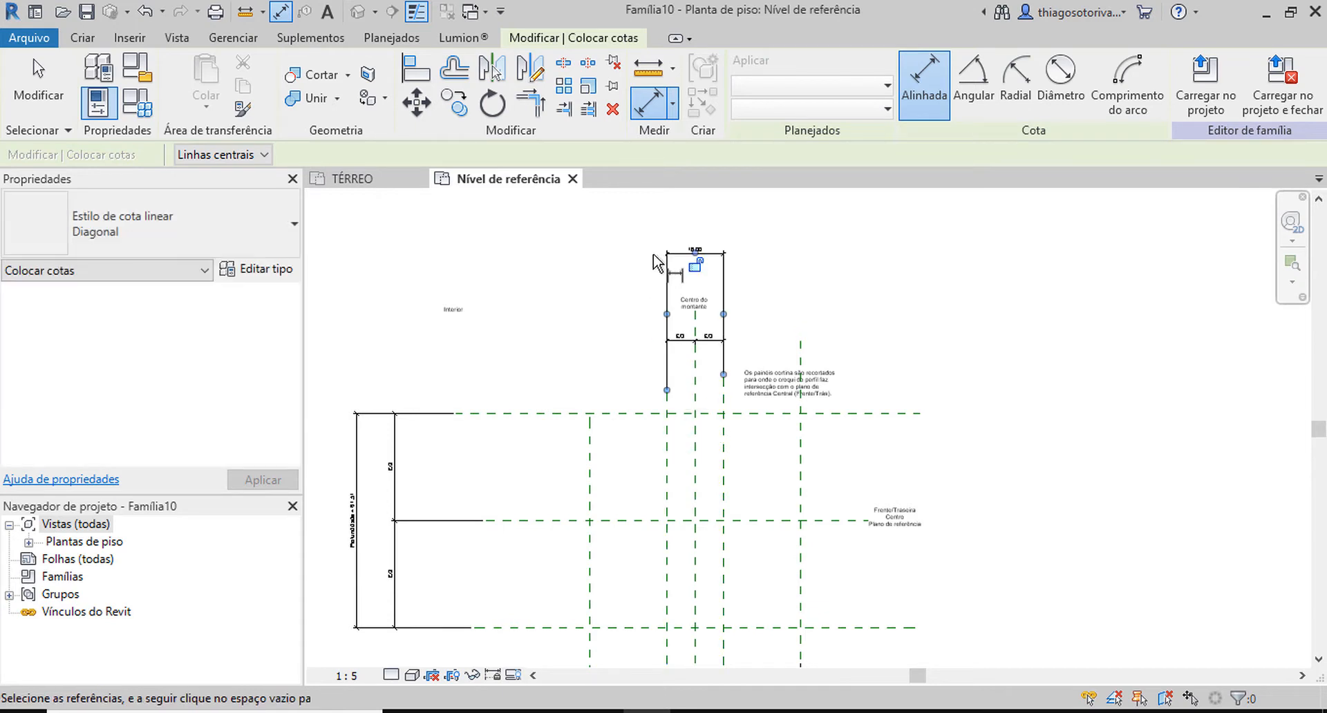
{"action": "key", "text": "Escape"}
{"action": "key", "text": "Escape"}
Draw two horizontal reference planes, one just below the upper outer plane and one about 6 cm above the lower outer plane.
{"action": "middle_click_drag", "start_coordinate": [588, 337], "coordinate": [566, 255]}
{"action": "middle_click_drag", "start_coordinate": [629, 293], "coordinate": [678, 353]}
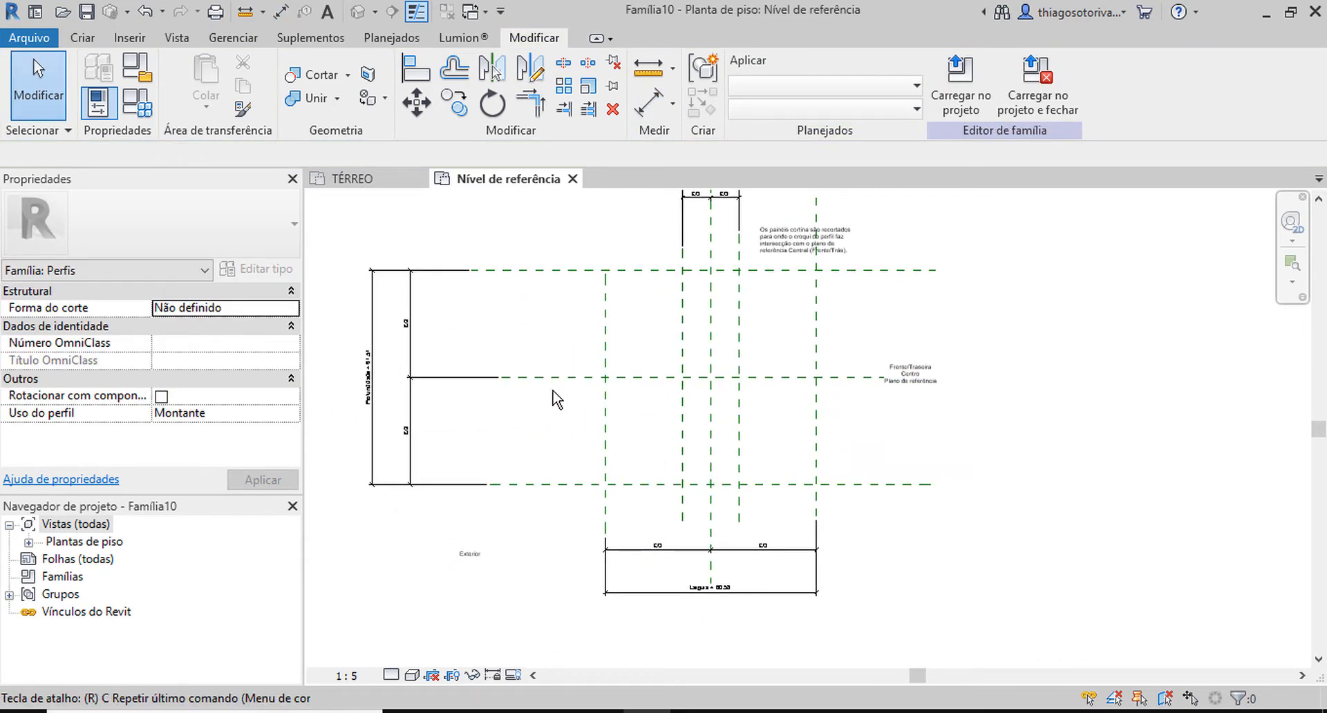
{"action": "key", "text": "p"}
{"action": "left_click", "coordinate": [536, 297]}
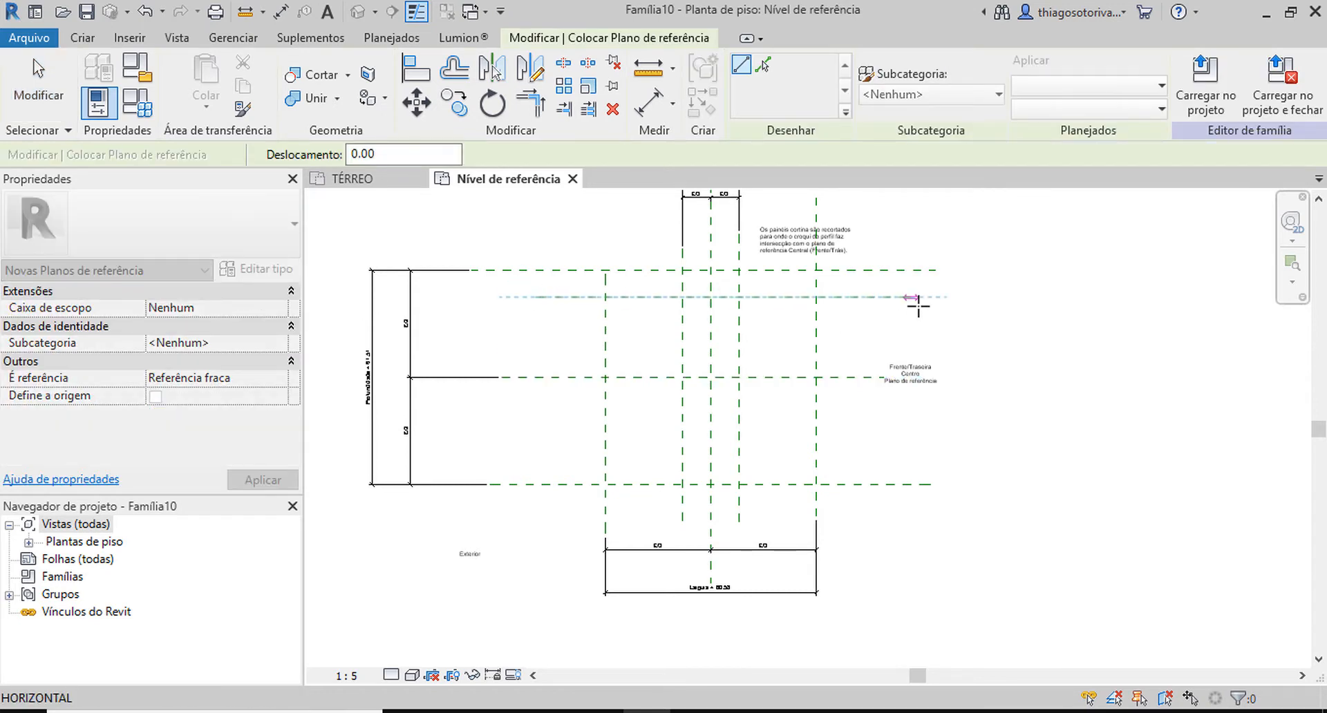
{"action": "left_click", "coordinate": [957, 296]}
{"action": "left_click", "coordinate": [536, 463]}
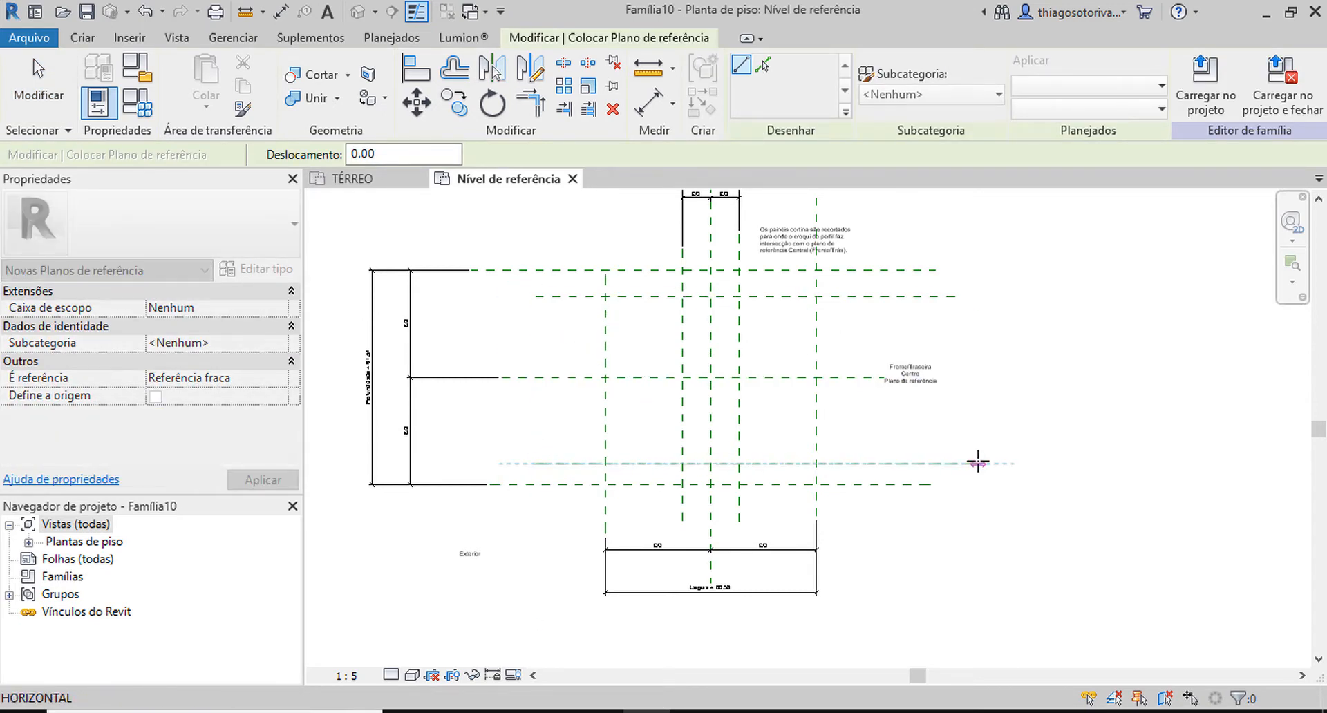
{"action": "left_click", "coordinate": [978, 464]}
{"action": "key", "text": "Escape"}
{"action": "key", "text": "Escape"}
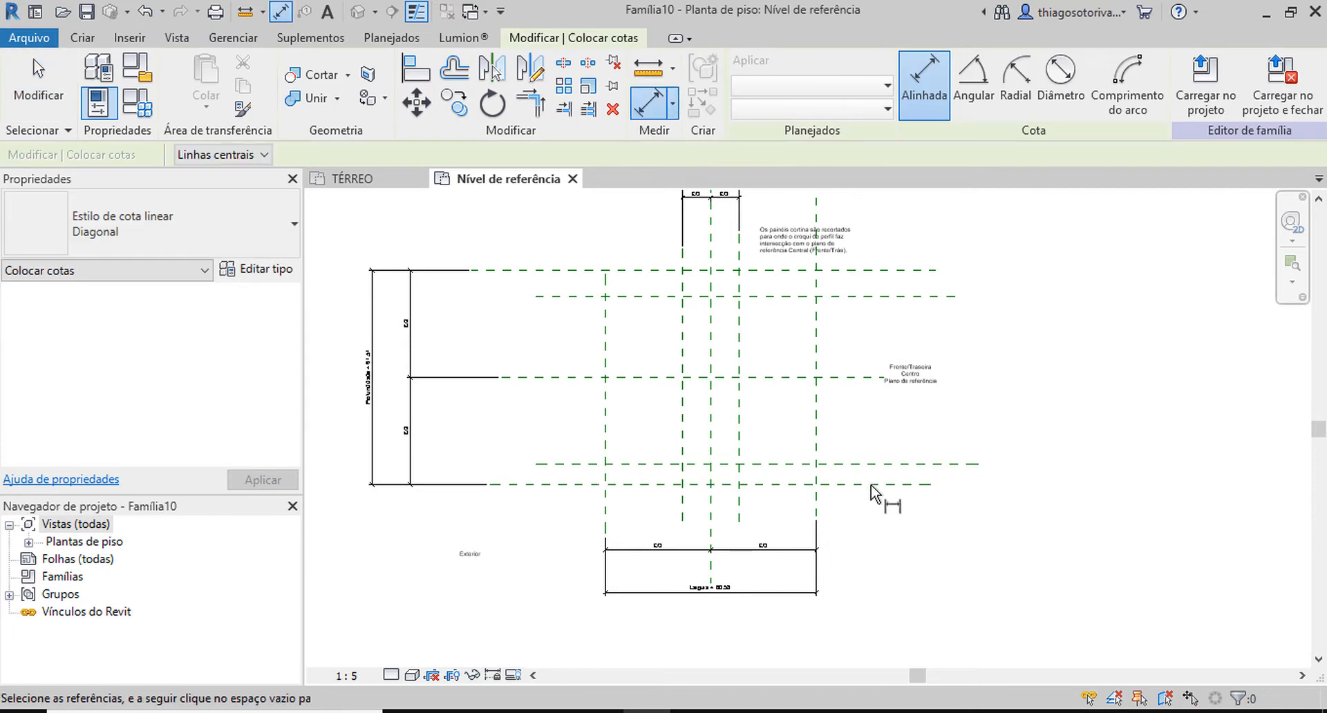
Dimension the gap between each inner horizontal plane and its adjacent outer plane, beyond the planes' right ends.
{"action": "left_click", "coordinate": [870, 484]}
{"action": "left_click", "coordinate": [878, 464]}
{"action": "left_click", "coordinate": [1051, 474]}
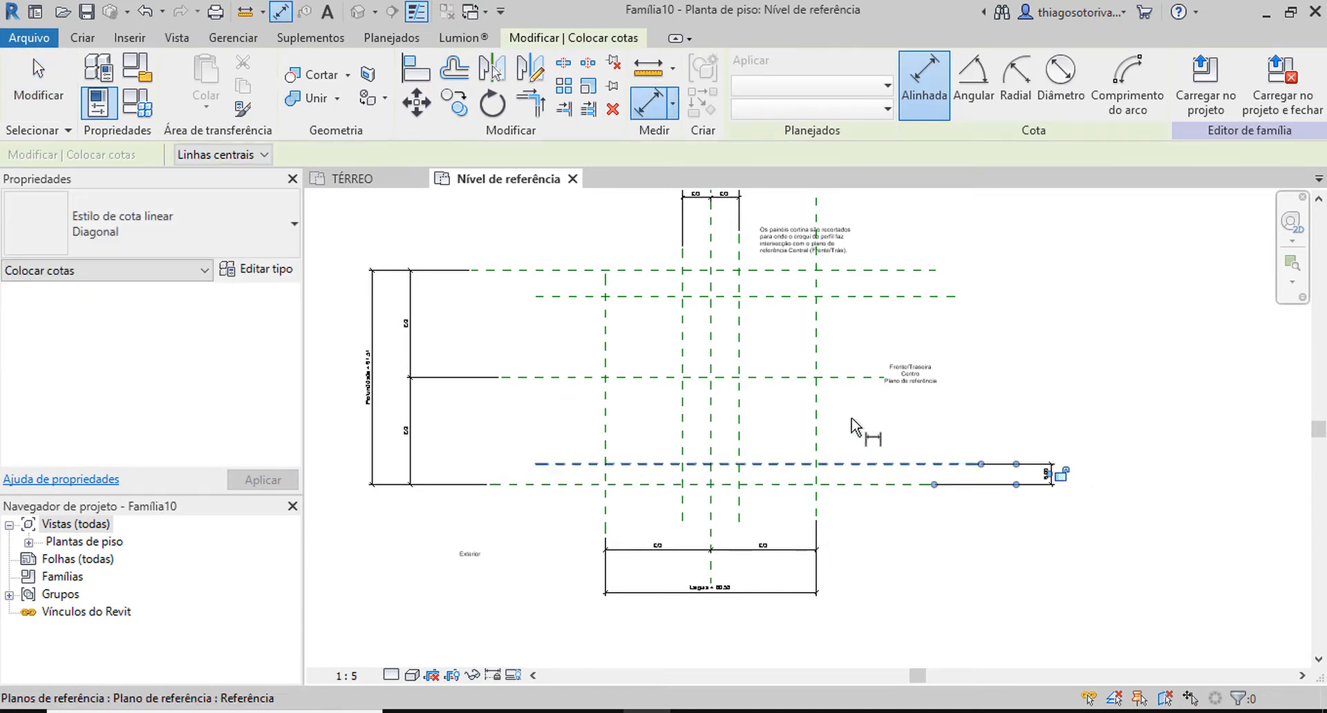
{"action": "left_click", "coordinate": [794, 270]}
{"action": "left_click", "coordinate": [795, 296]}
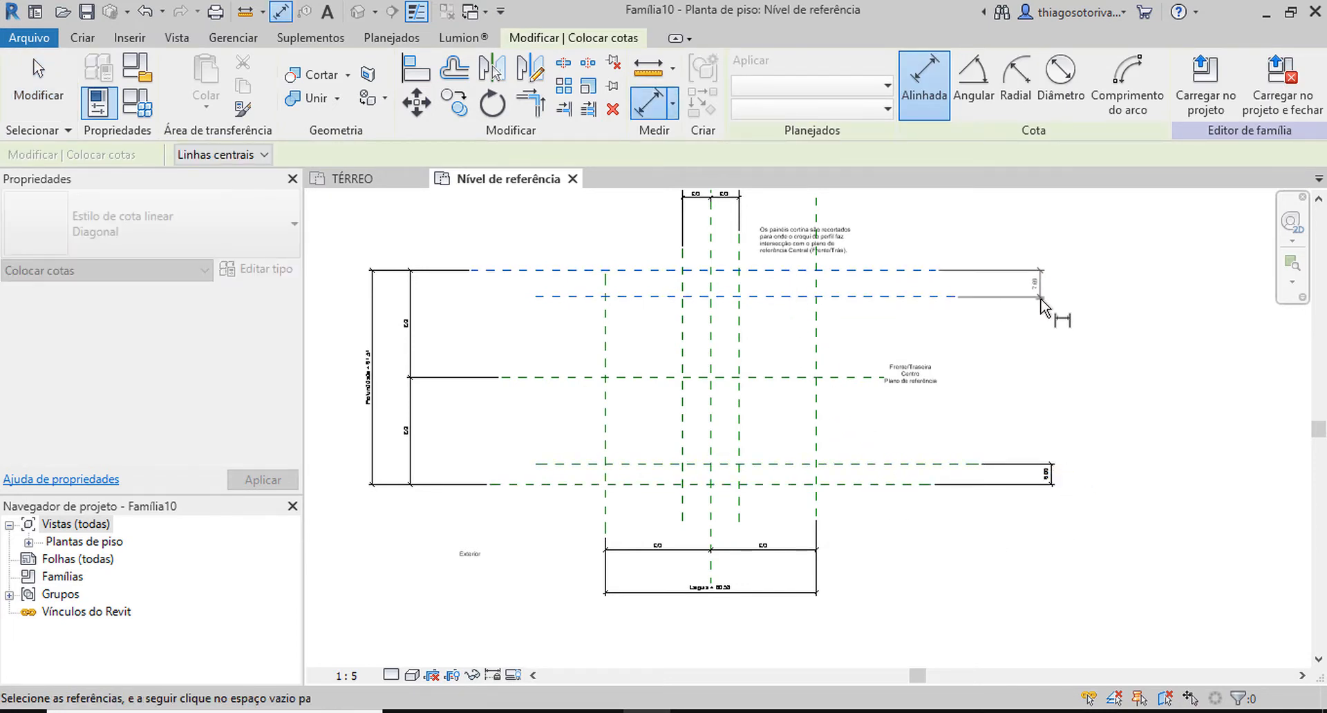
{"action": "left_click", "coordinate": [1042, 307]}
{"action": "key", "text": "Escape"}
{"action": "key", "text": "Escape"}
{"action": "left_click", "coordinate": [1057, 474]}
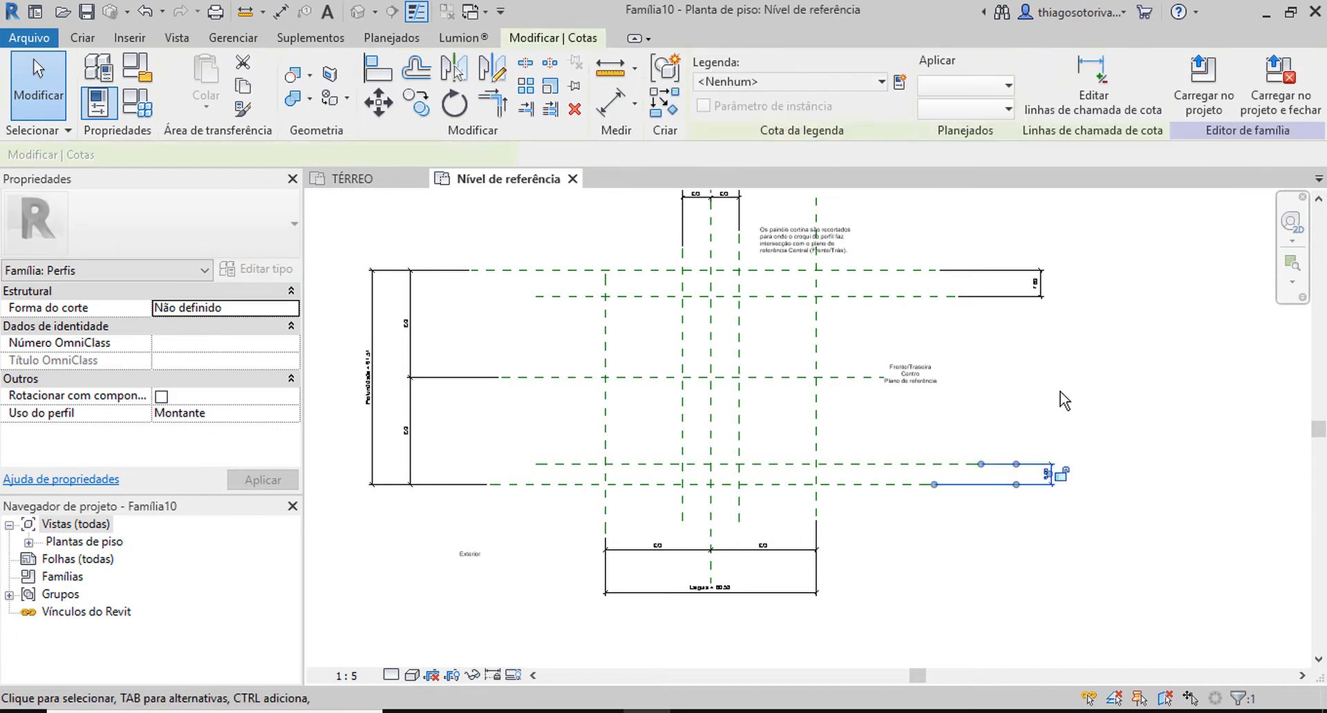
{"action": "left_click", "coordinate": [1037, 295], "text": "ctrl"}
{"action": "middle_click_drag", "start_coordinate": [1044, 360], "coordinate": [1037, 401]}
{"action": "middle_click_drag", "start_coordinate": [769, 246], "coordinate": [773, 327]}
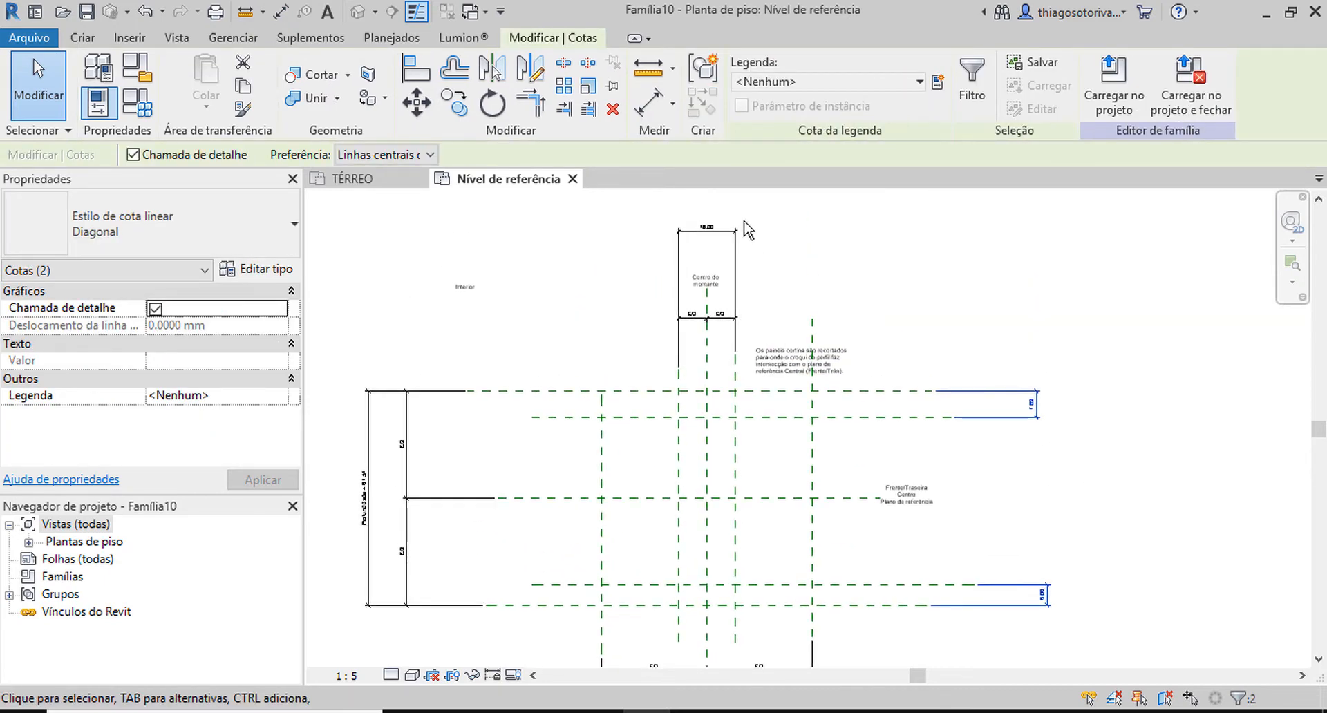
{"action": "left_click", "coordinate": [738, 231], "text": "ctrl"}
{"action": "left_click", "coordinate": [579, 367]}
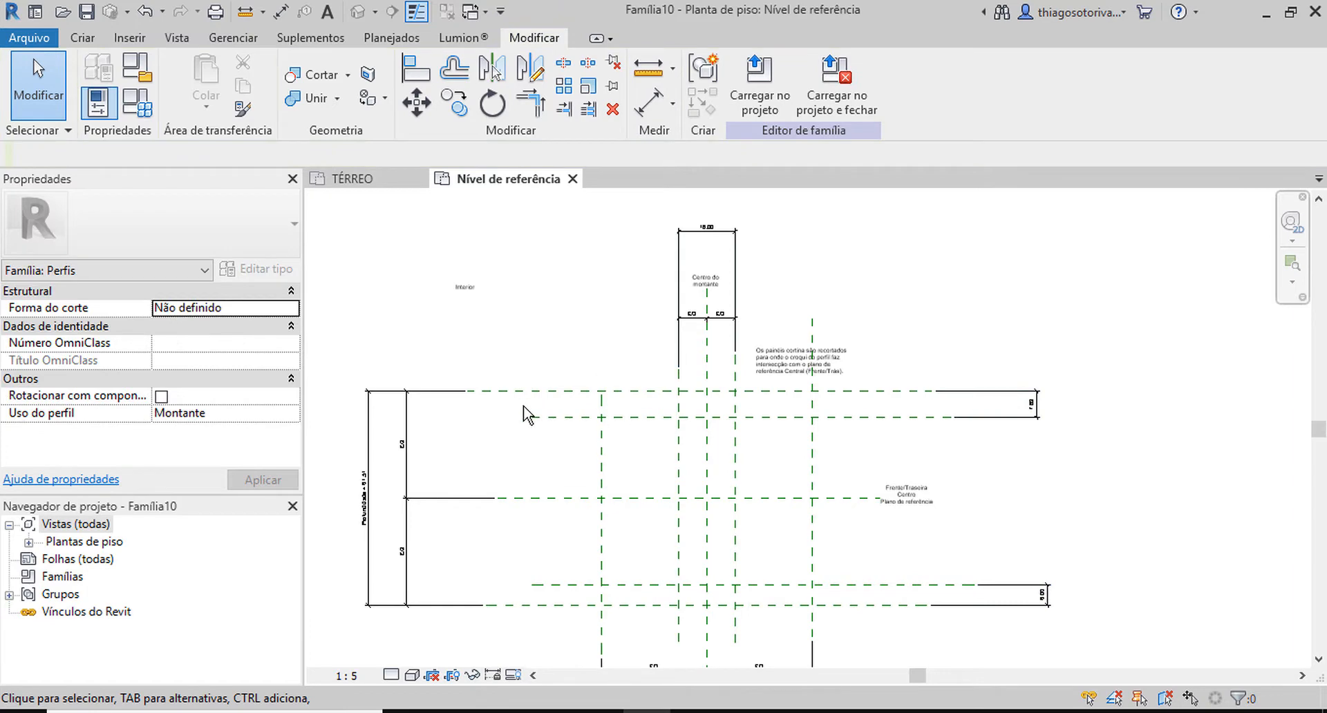
Label both horizontal-plane gap dimensions and the overall dimension between the inner vertical planes with a new family type parameter named Espessura.
{"action": "left_click", "coordinate": [1031, 403]}
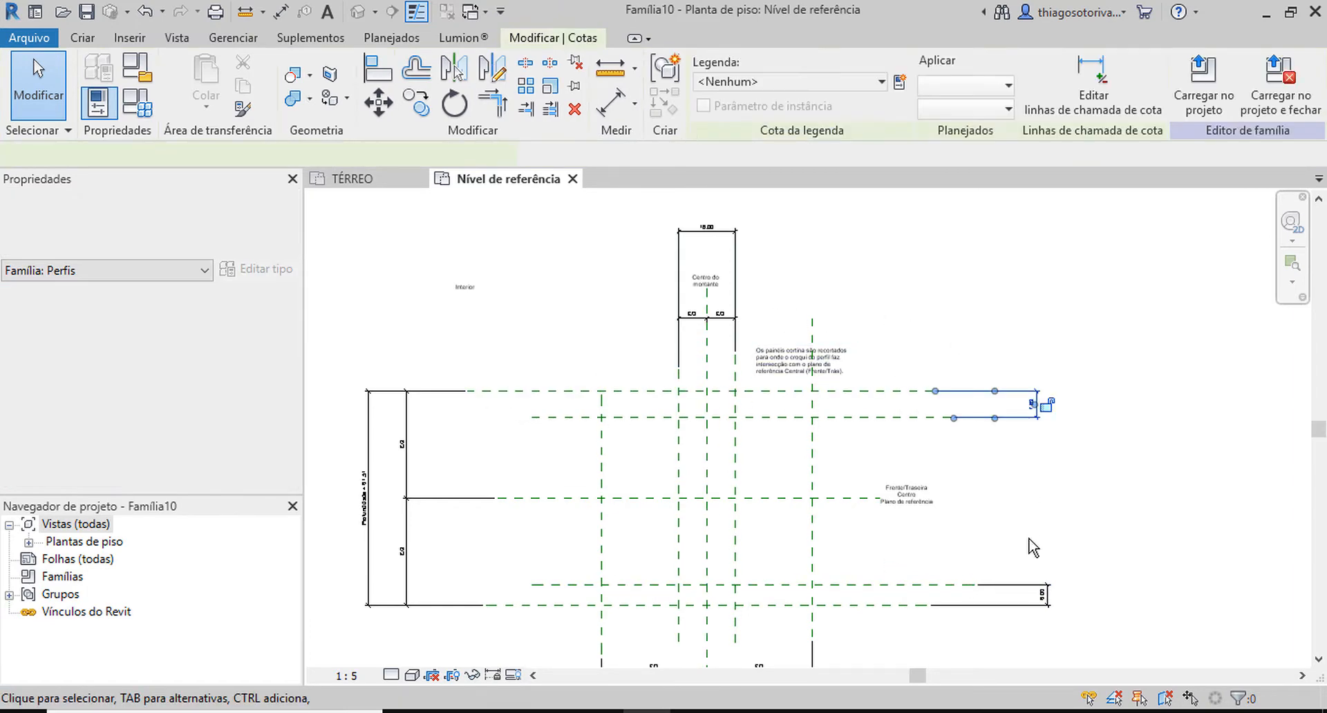
{"action": "left_click", "coordinate": [1046, 588], "text": "ctrl"}
{"action": "left_click", "coordinate": [736, 246], "text": "ctrl"}
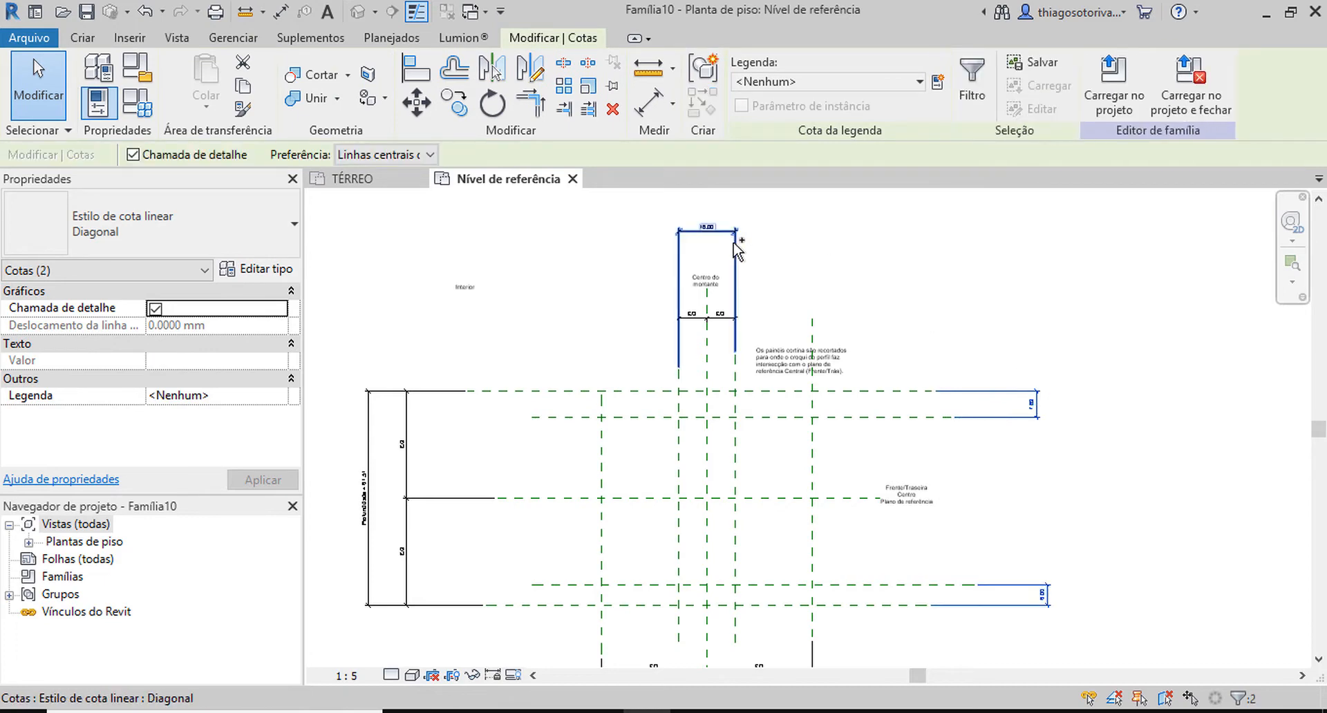
{"action": "left_click", "coordinate": [938, 81]}
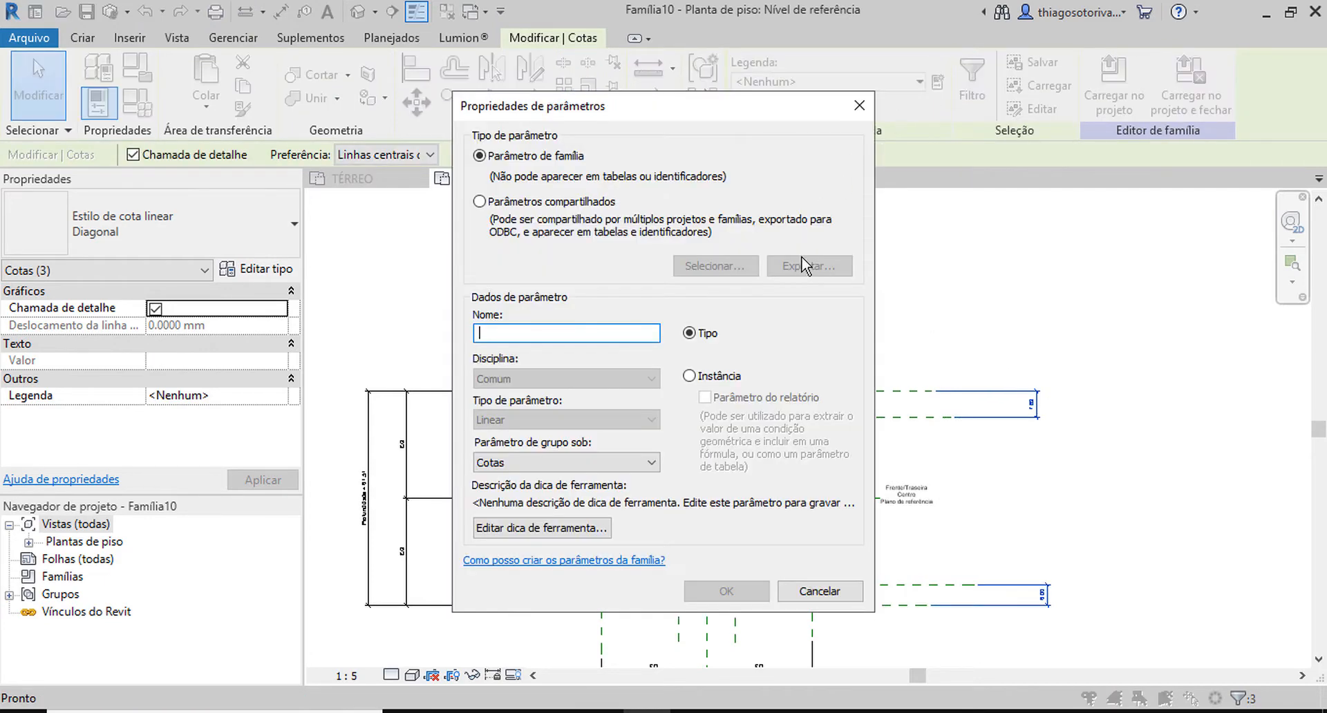
{"action": "type", "text": "Espessur"}
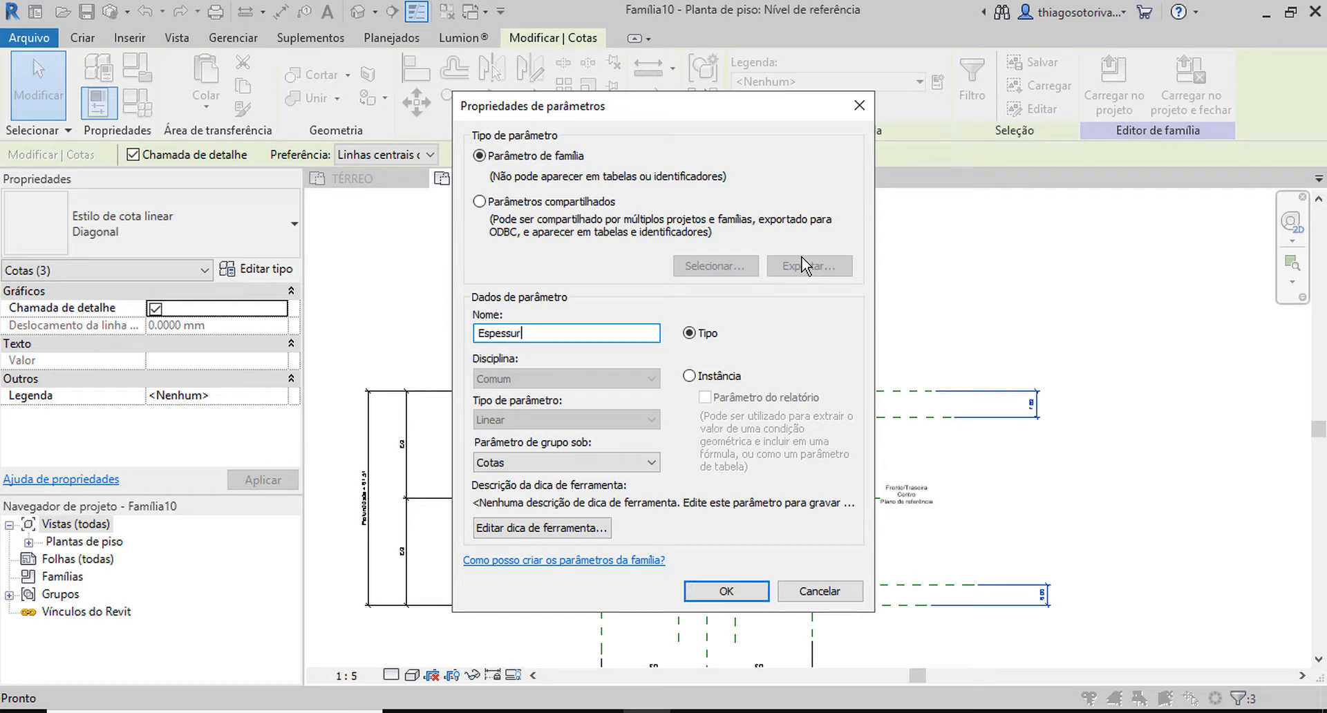
{"action": "type", "text": "a"}
{"action": "key", "text": "Return"}
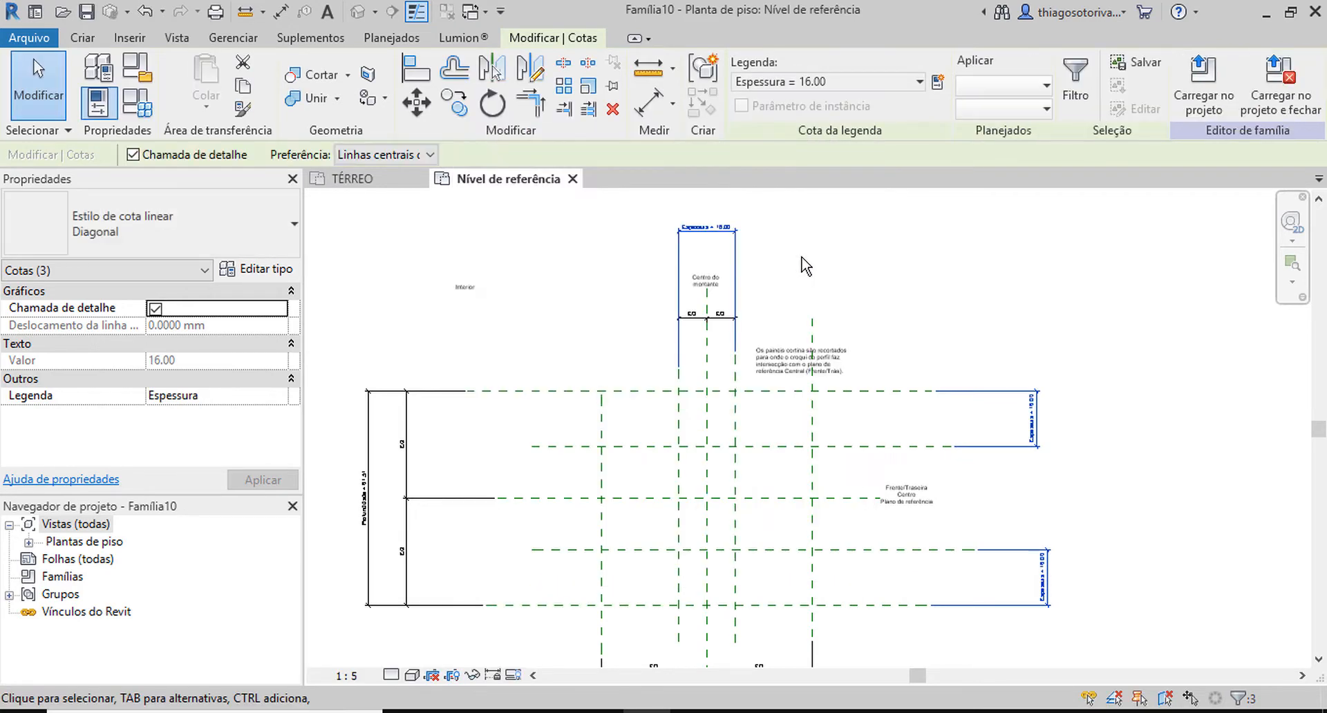
{"action": "left_click", "coordinate": [955, 304]}
{"action": "middle_click_drag", "start_coordinate": [955, 304], "coordinate": [931, 274]}
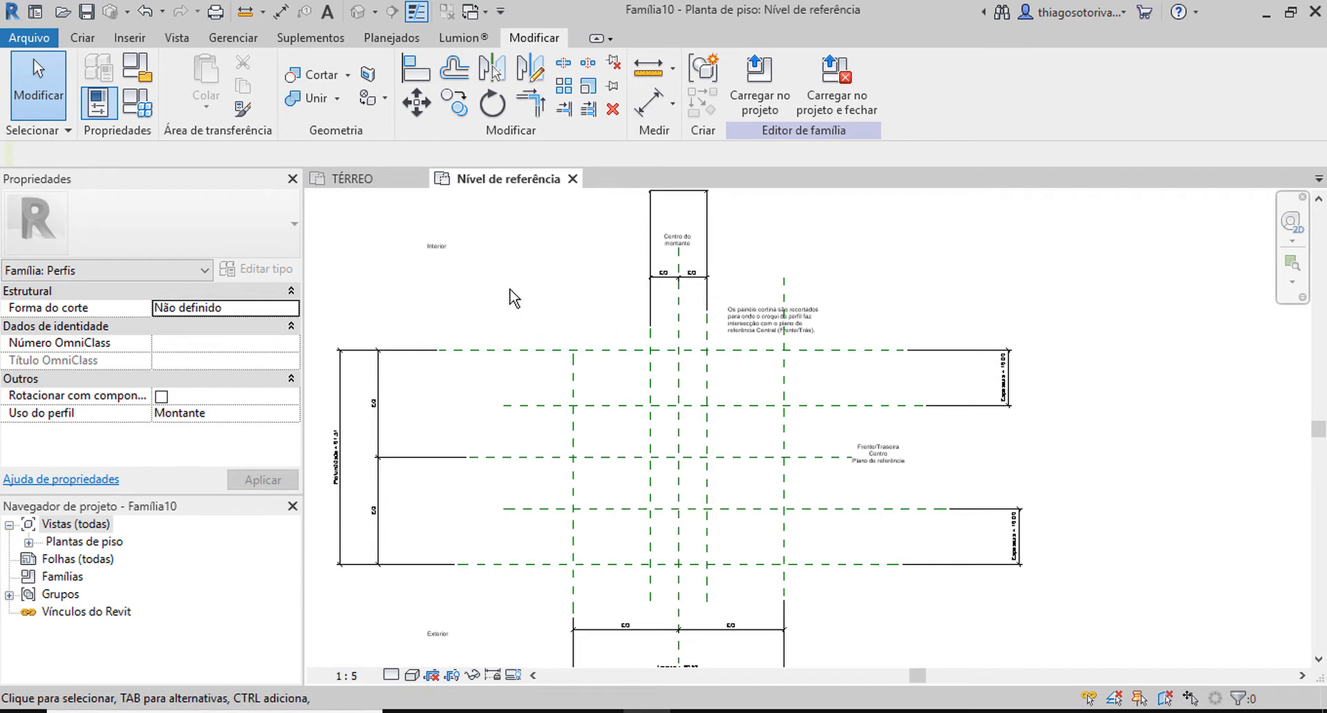
Set the family type parameters Espessura to 10, Largura to 80 and Profundidade to 120, and apply them.
{"action": "left_click", "coordinate": [98, 102]}
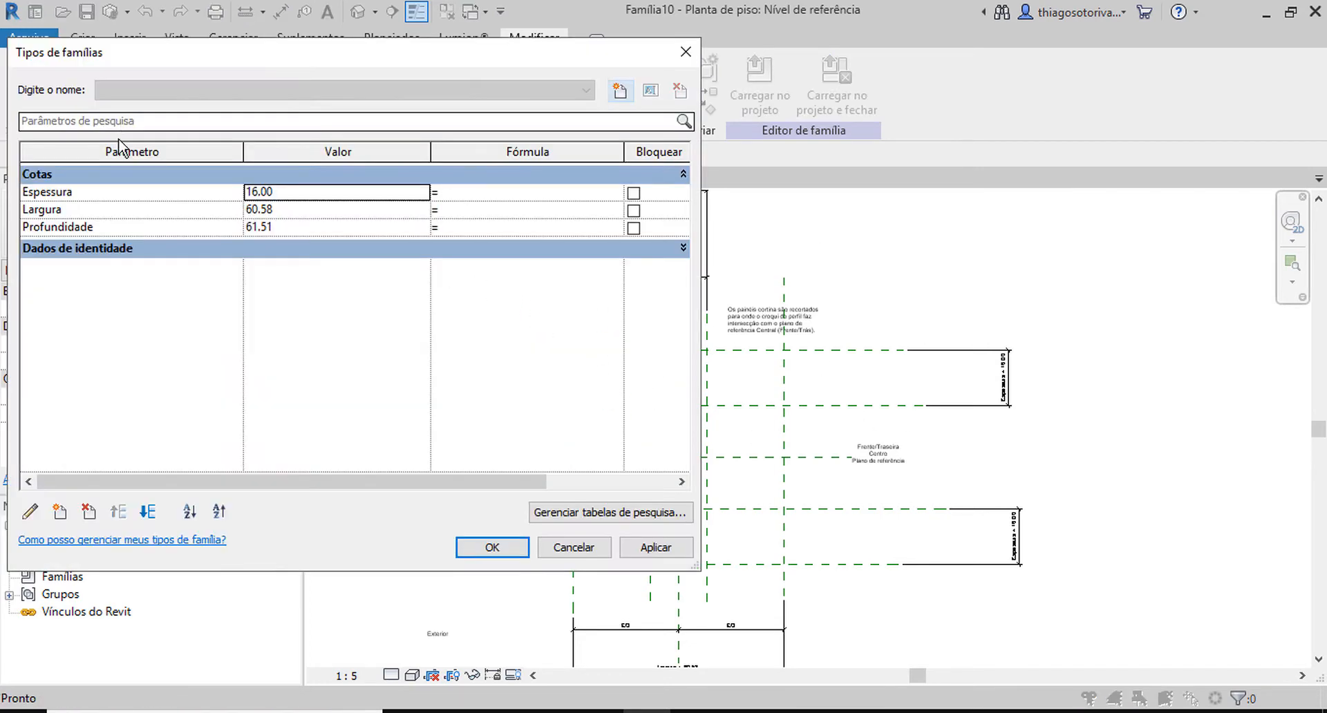
{"action": "left_click", "coordinate": [341, 197]}
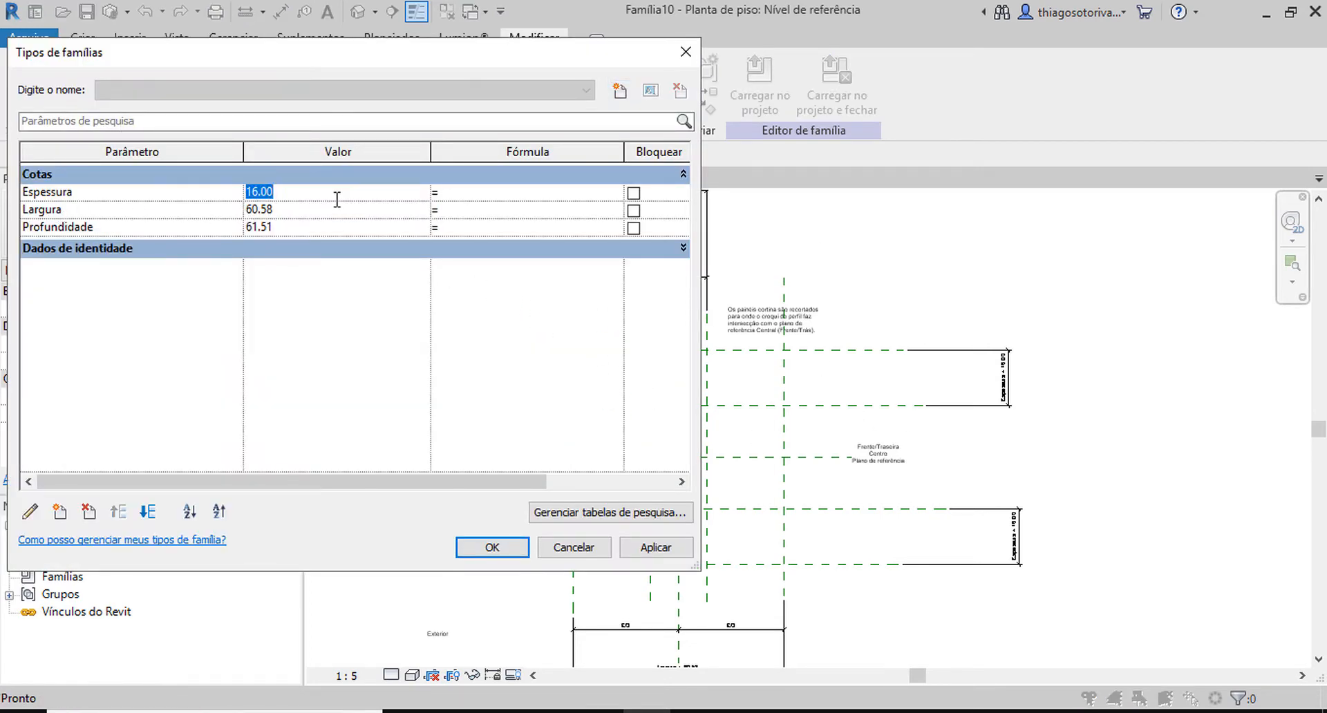
{"action": "type", "text": "10"}
{"action": "left_click", "coordinate": [299, 213]}
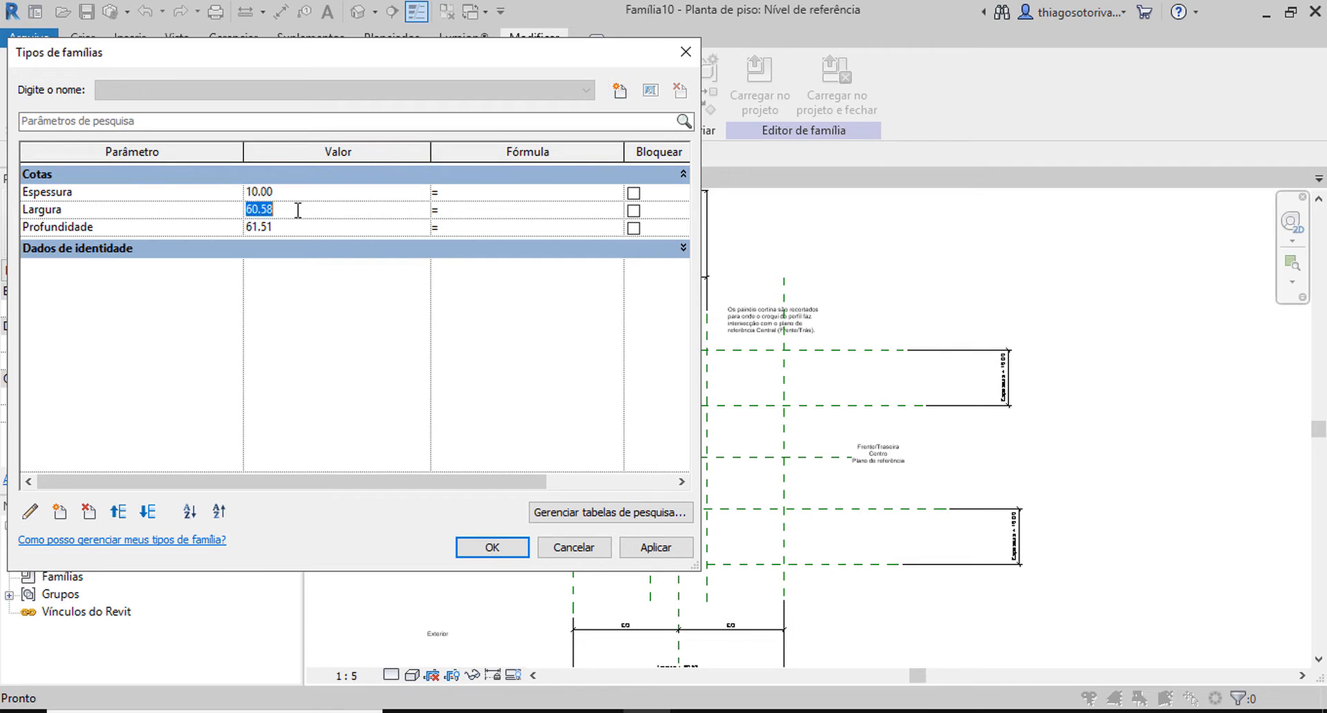
{"action": "type", "text": "80"}
{"action": "left_click", "coordinate": [291, 231]}
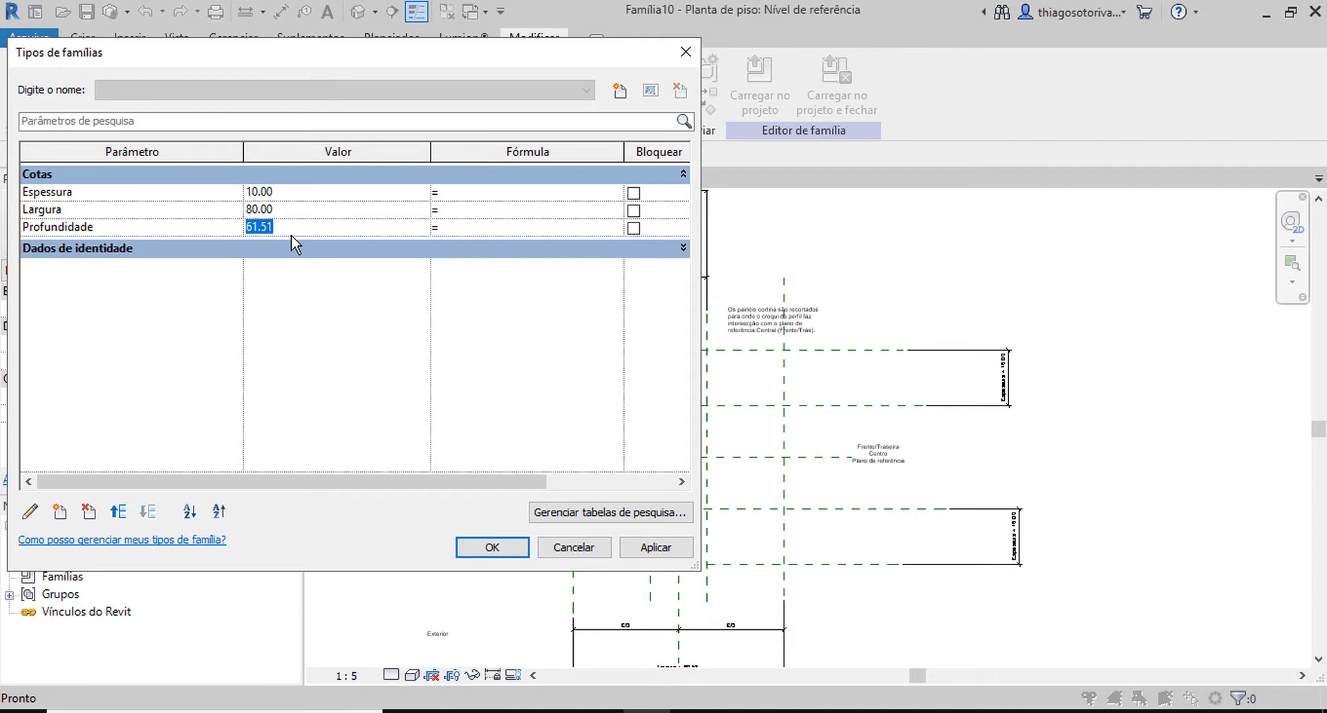
{"action": "type", "text": "120"}
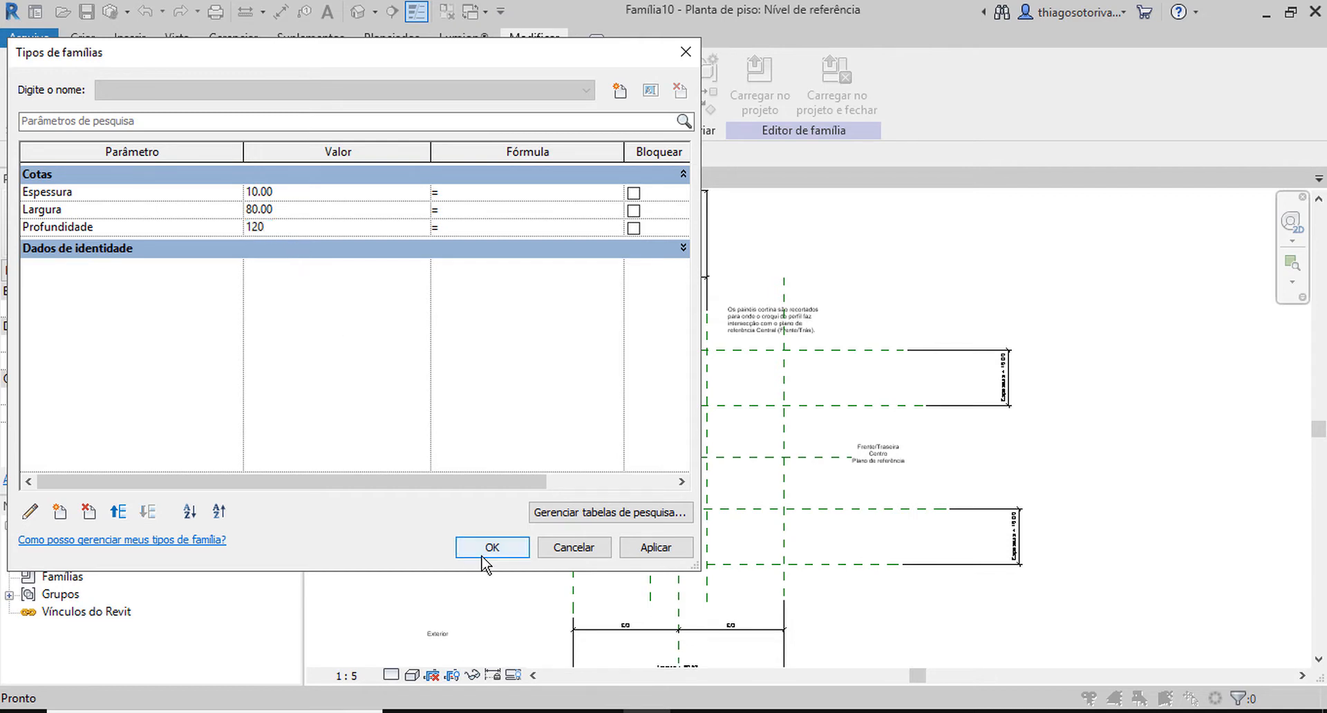
{"action": "left_click", "coordinate": [490, 549]}
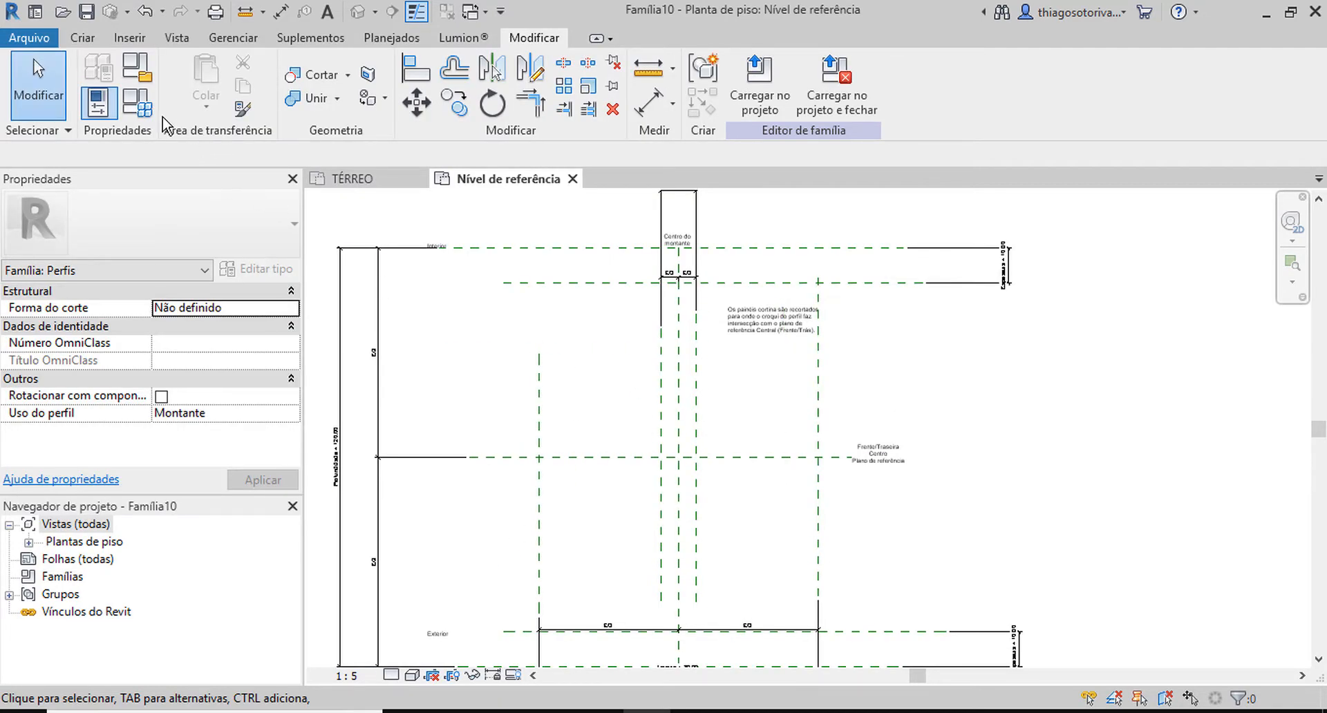
Set the family type parameters Espessura to 3 and Profundidade to 20, and reduce Largura to match Profundidade.
{"action": "left_click", "coordinate": [131, 113]}
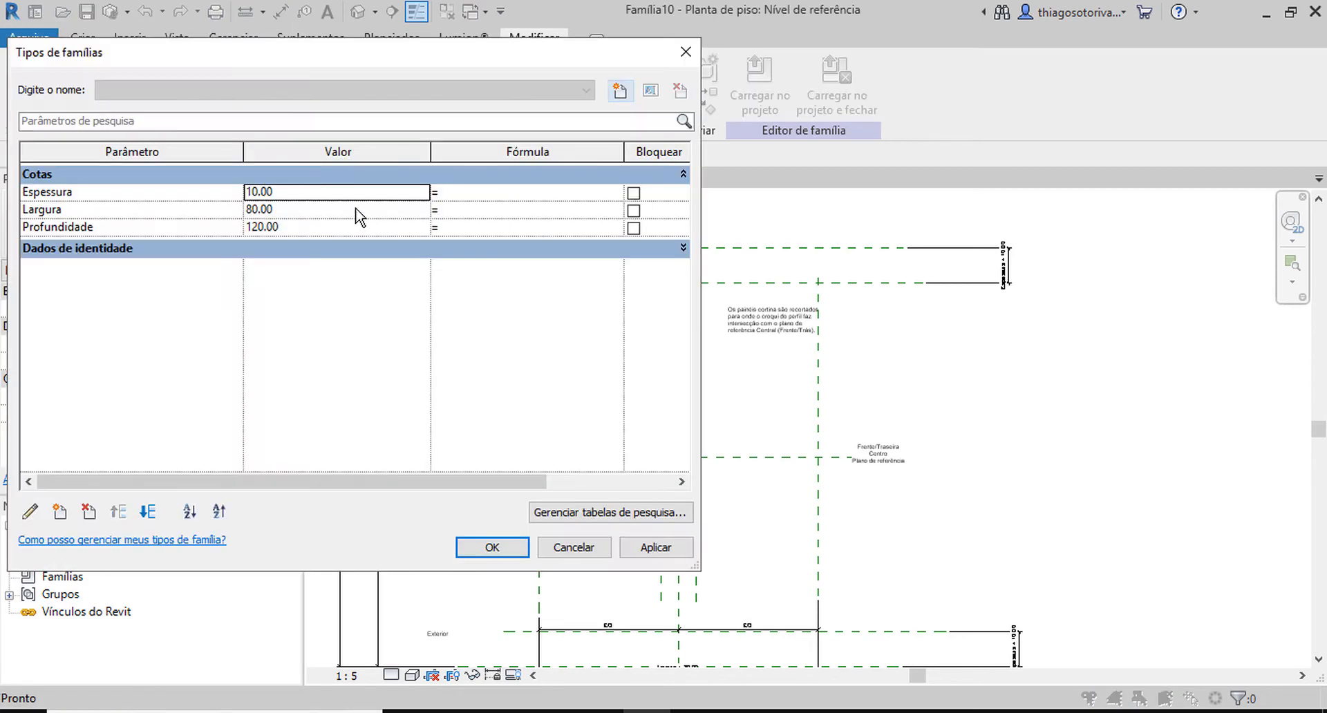
{"action": "left_click", "coordinate": [325, 195]}
{"action": "type", "text": "8"}
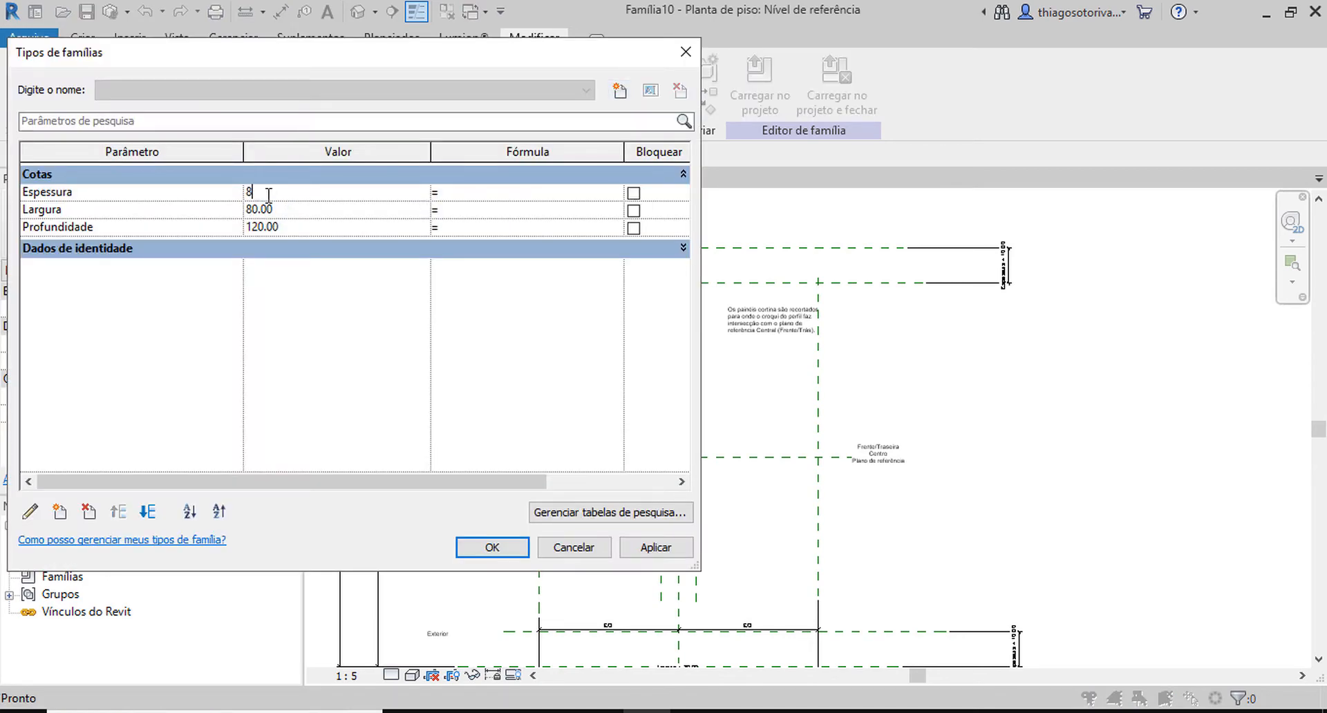
{"action": "left_click", "coordinate": [294, 203]}
{"action": "left_click", "coordinate": [308, 232]}
{"action": "type", "text": "20"}
{"action": "left_click", "coordinate": [307, 193]}
{"action": "left_click", "coordinate": [494, 551]}
{"action": "scroll", "coordinate": [653, 489], "scroll_direction": "up", "scroll_amount": 3}
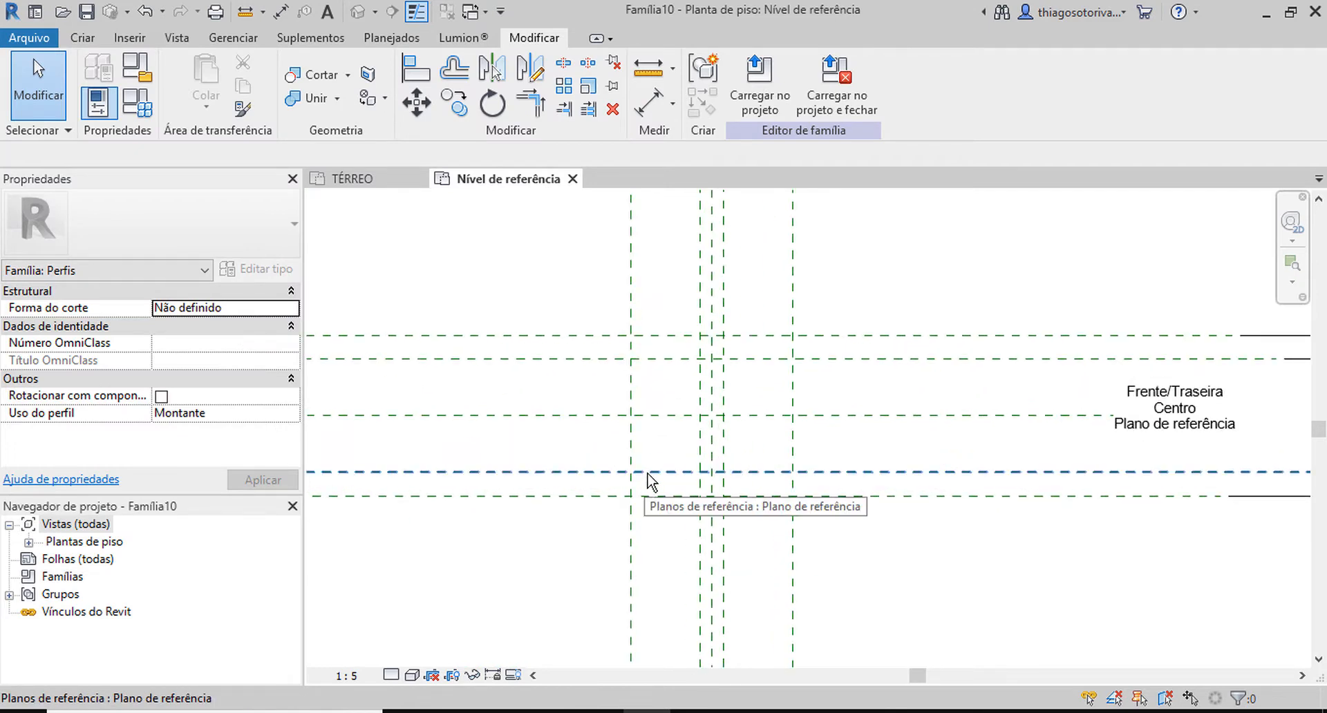
{"action": "scroll", "coordinate": [625, 515], "scroll_direction": "down", "scroll_amount": 3}
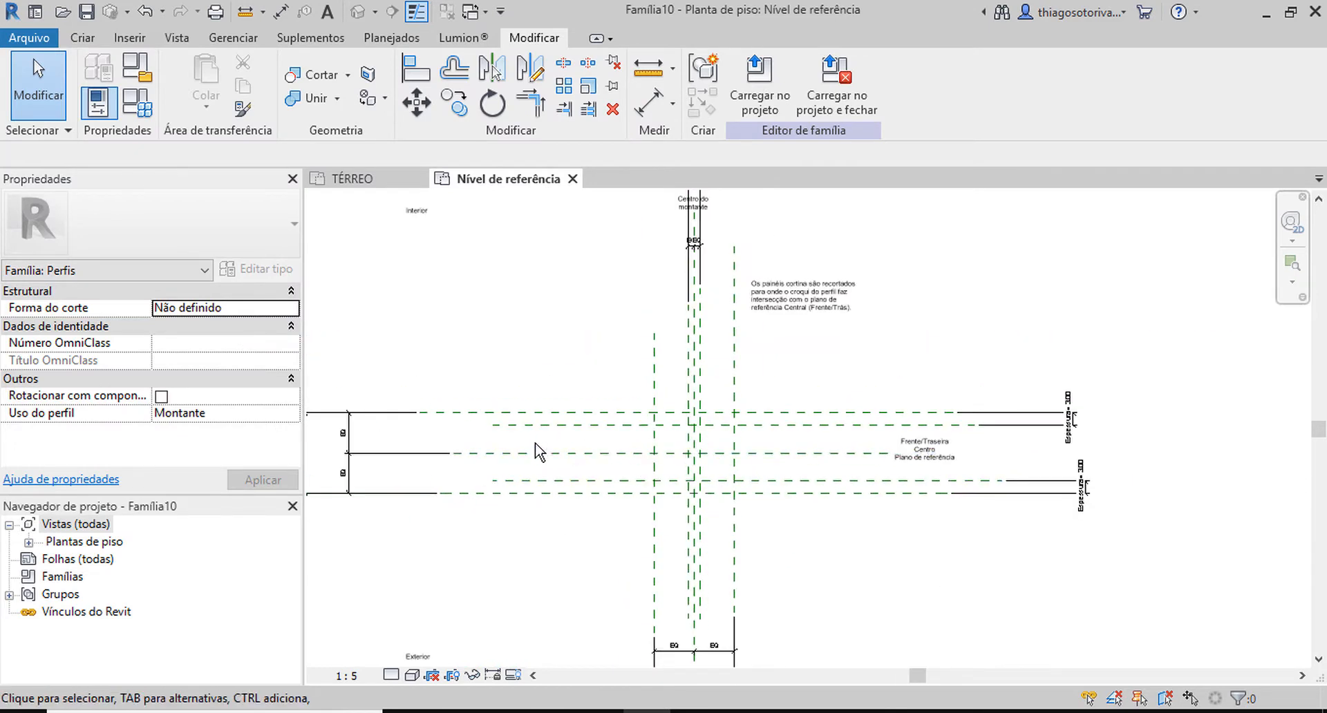
{"action": "scroll", "coordinate": [587, 487], "scroll_direction": "up", "scroll_amount": 2}
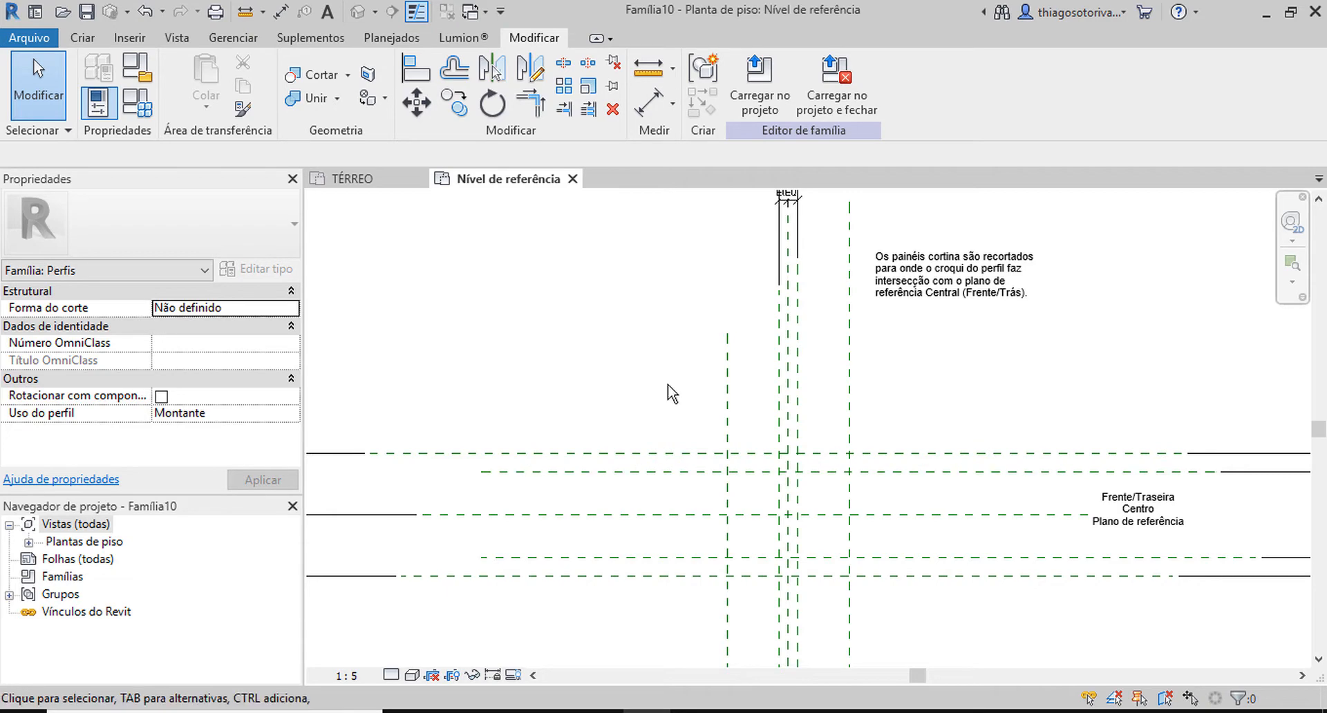
{"action": "middle_click_drag", "start_coordinate": [731, 512], "coordinate": [699, 338]}
{"action": "middle_click_drag", "start_coordinate": [886, 495], "coordinate": [847, 537]}
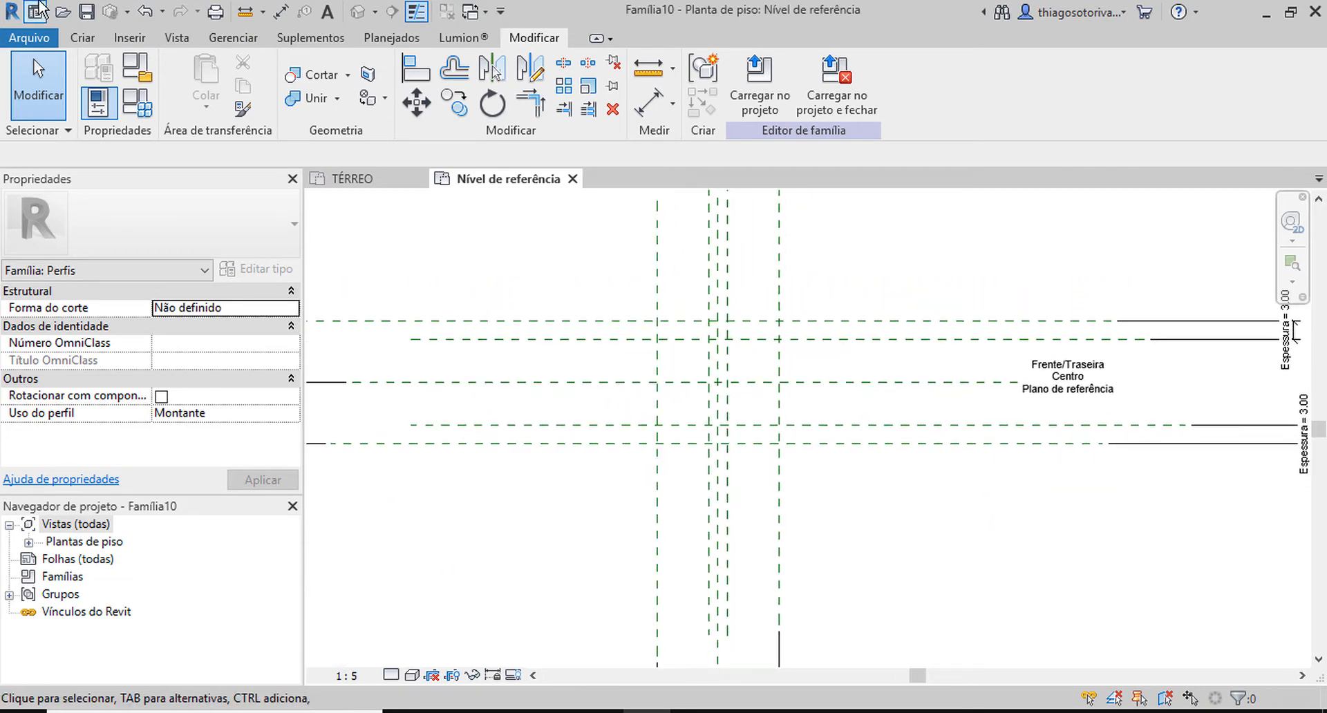
Sketch the top flange's upper edge and the stepped right side of an I-shaped profile above the horizontal planes, with flanges about 2 cm thick.
{"action": "left_click", "coordinate": [82, 38]}
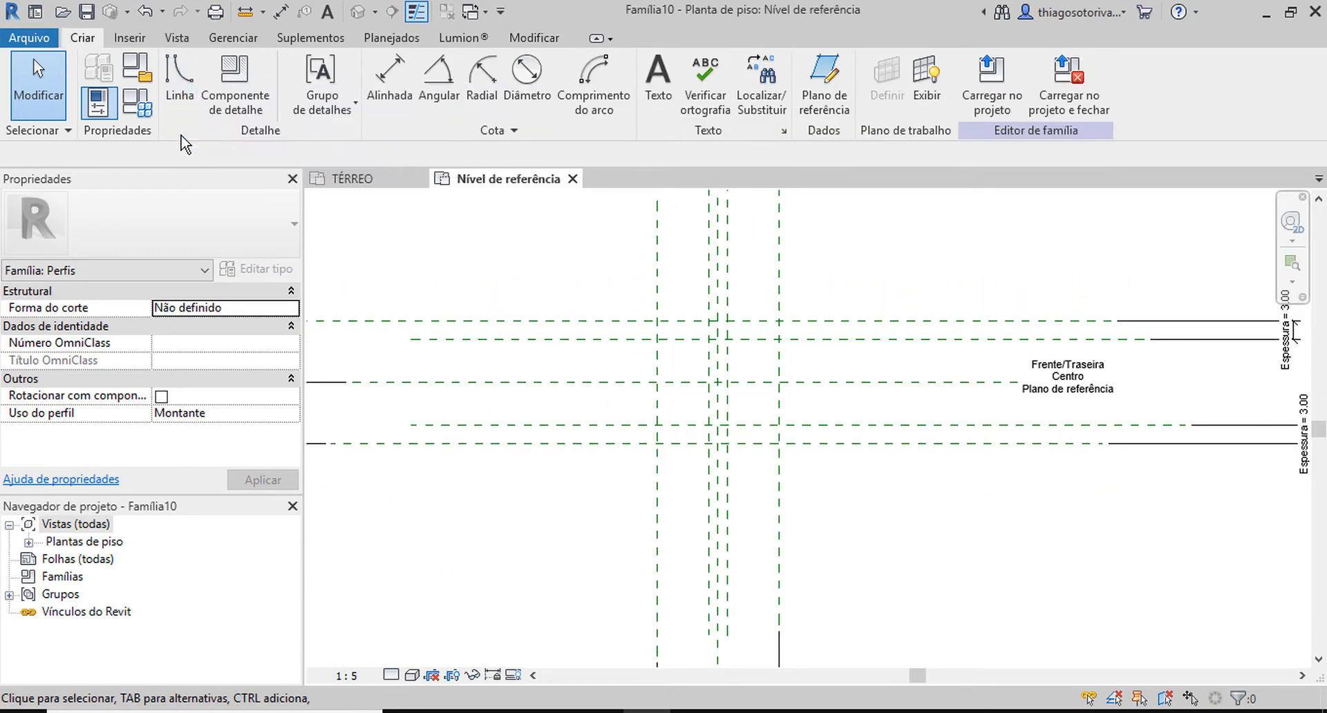
{"action": "left_click", "coordinate": [181, 97]}
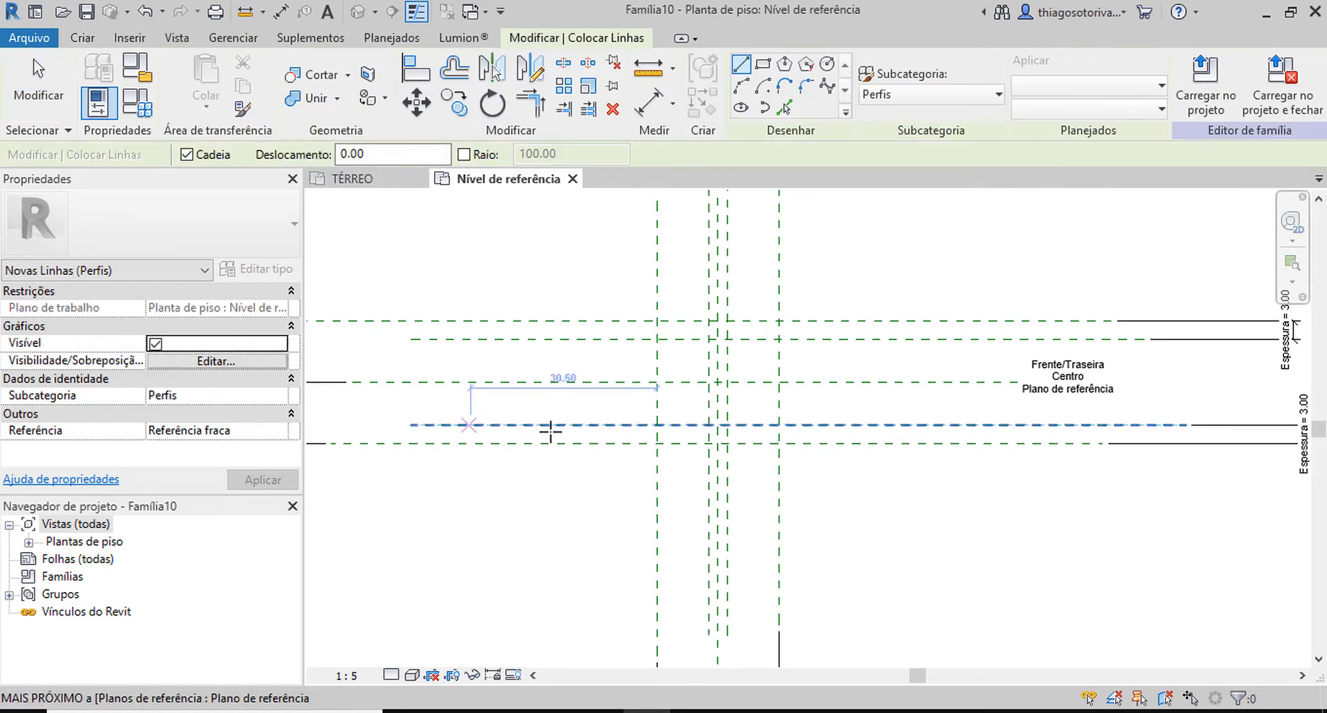
{"action": "scroll", "coordinate": [829, 286], "scroll_direction": "up", "scroll_amount": 2}
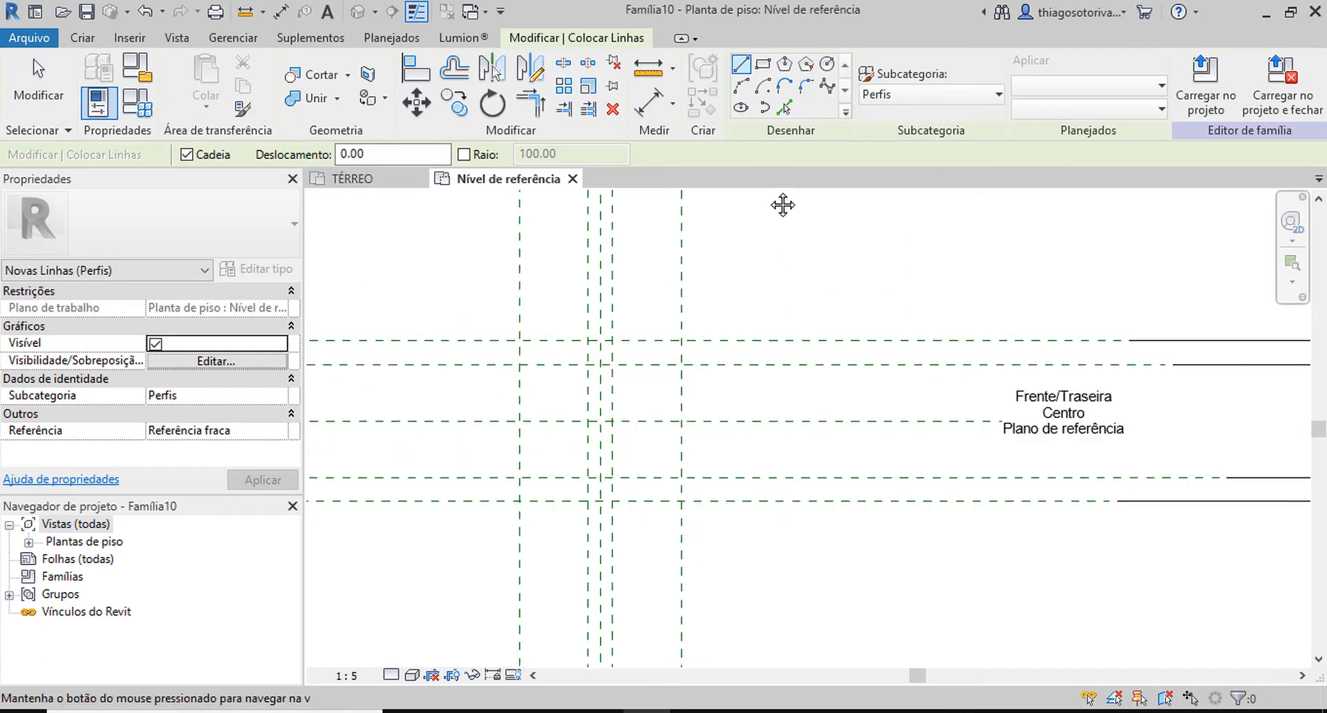
{"action": "middle_click_drag", "start_coordinate": [781, 204], "coordinate": [763, 351]}
{"action": "left_click", "coordinate": [780, 331]}
{"action": "scroll", "coordinate": [843, 331], "scroll_direction": "up", "scroll_amount": 3}
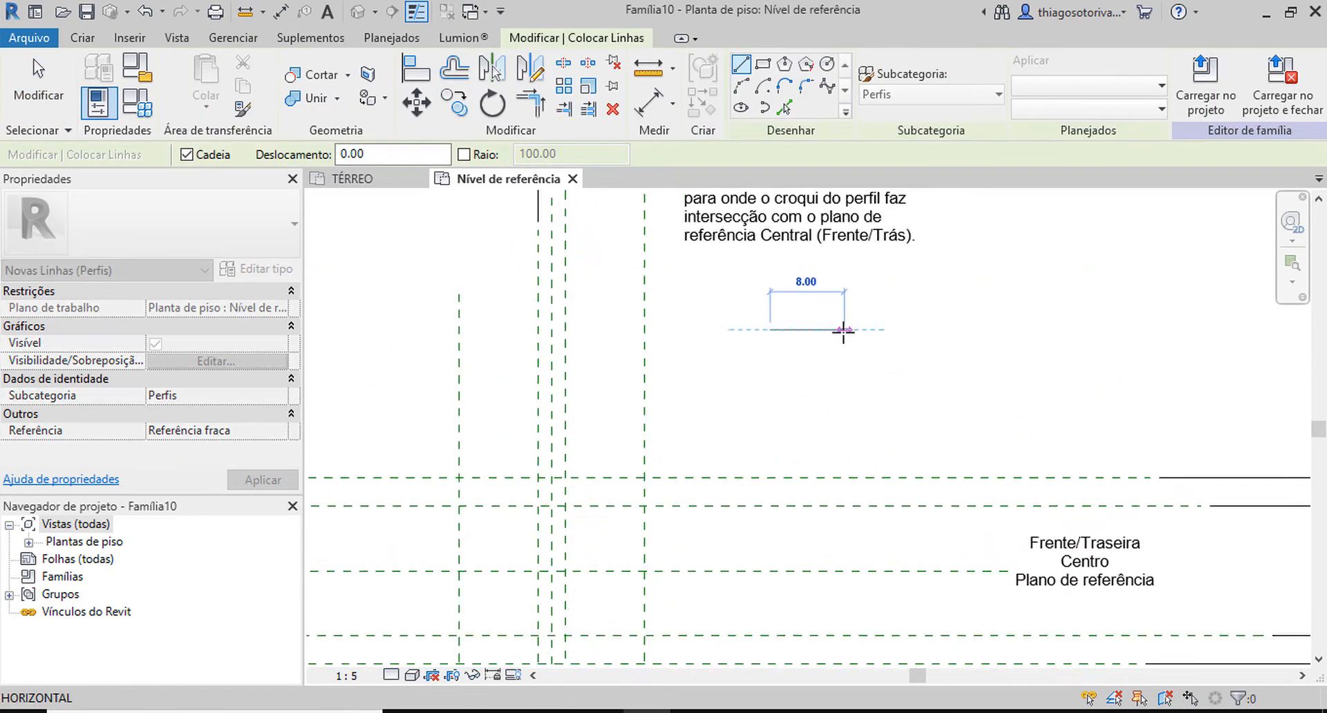
{"action": "left_click", "coordinate": [858, 330]}
{"action": "left_click", "coordinate": [857, 354]}
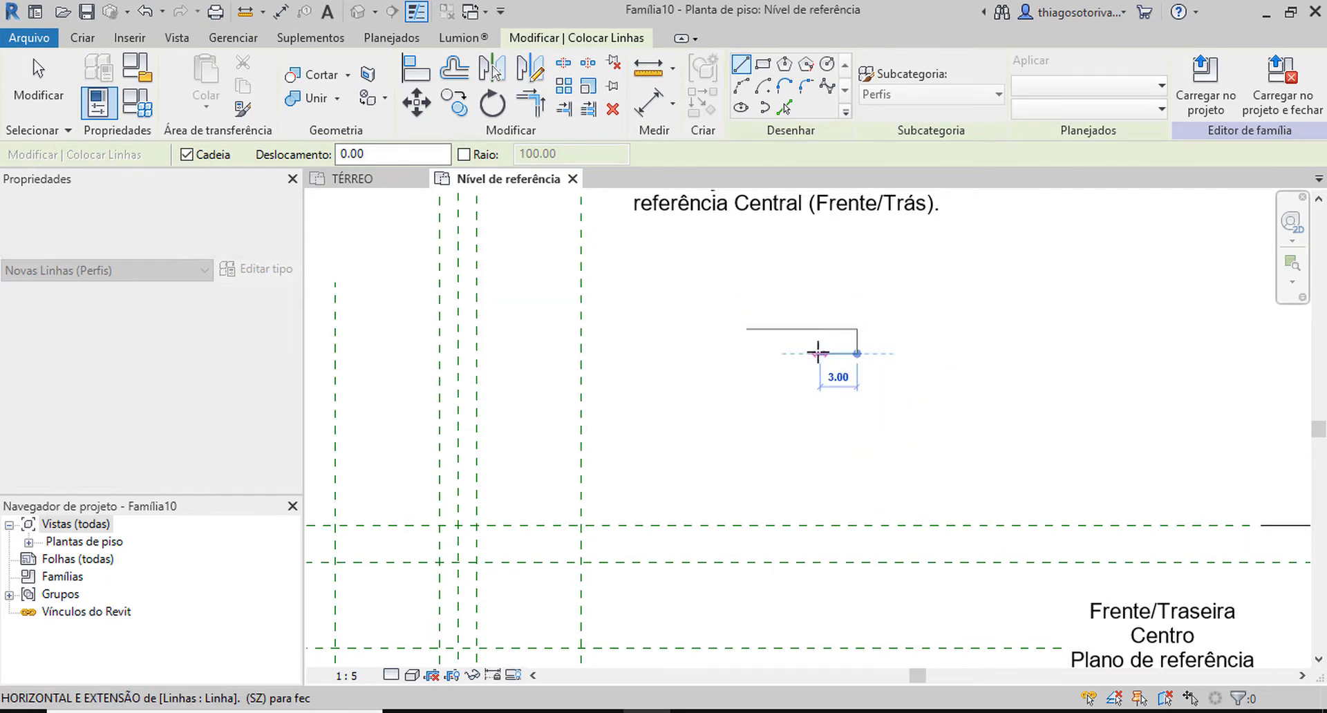
{"action": "left_click", "coordinate": [814, 354]}
{"action": "left_click", "coordinate": [814, 391]}
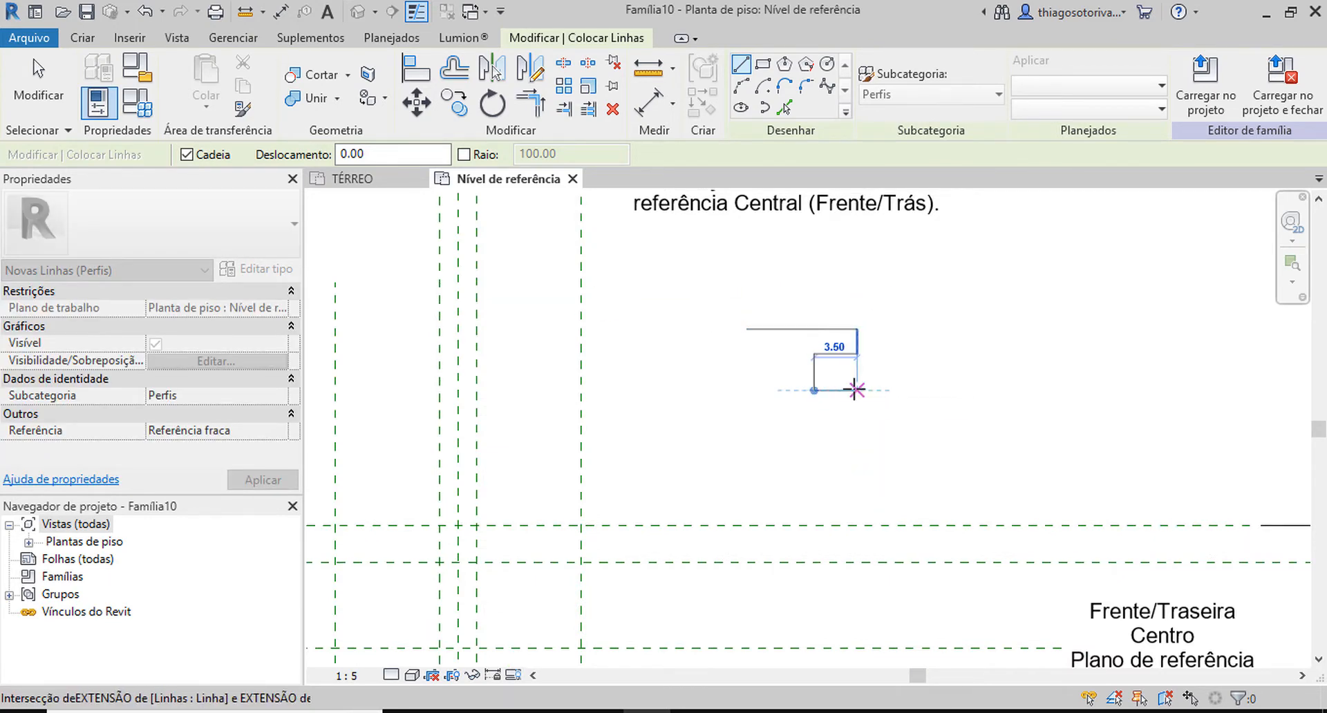
{"action": "left_click", "coordinate": [857, 390]}
{"action": "left_click", "coordinate": [857, 415]}
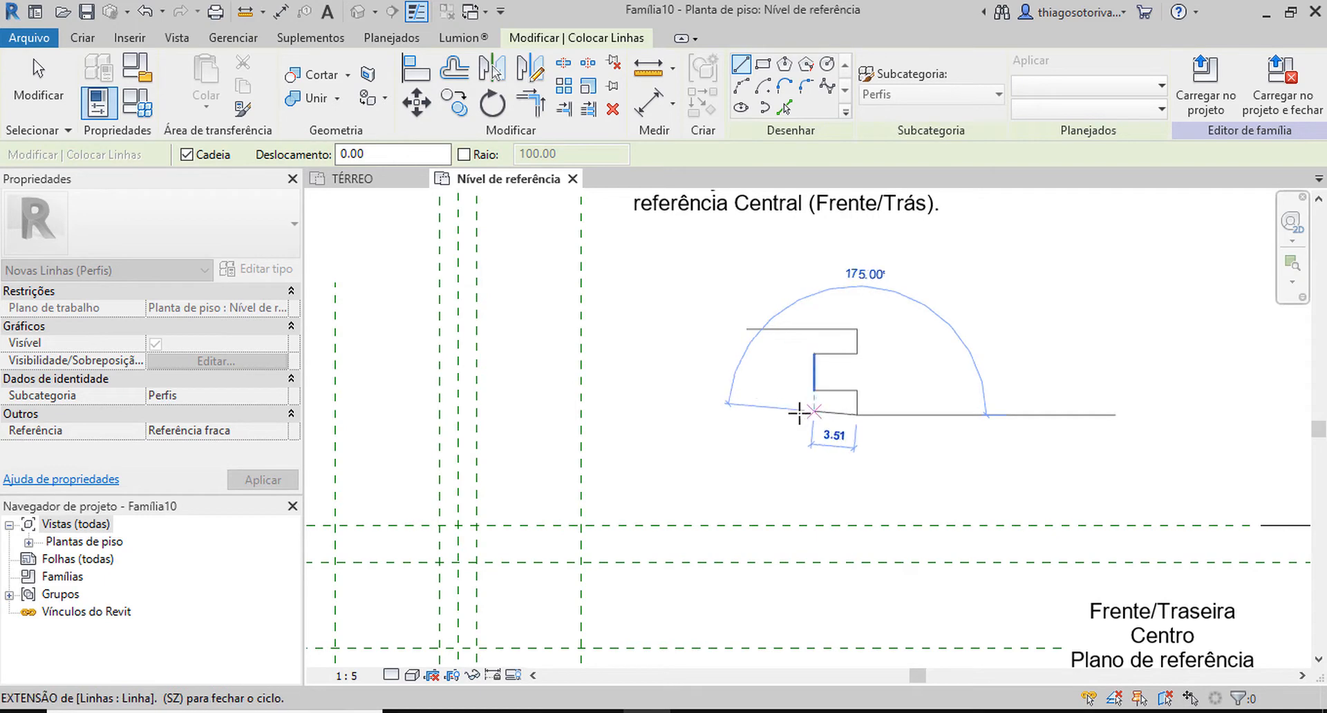
Close the I-shaped profile by drawing the bottom edge and the stepped left side back to the start point.
{"action": "left_click", "coordinate": [746, 414]}
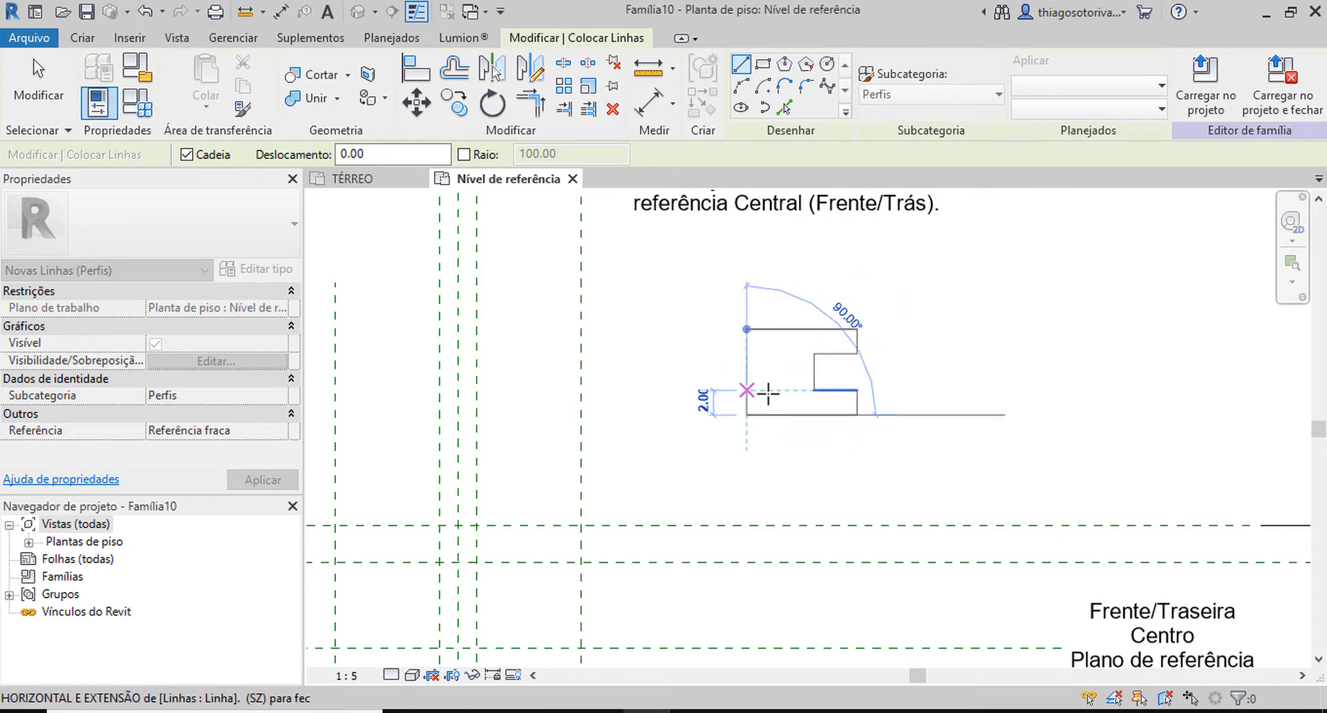
{"action": "left_click", "coordinate": [746, 391]}
{"action": "left_click", "coordinate": [783, 391]}
{"action": "left_click", "coordinate": [783, 354]}
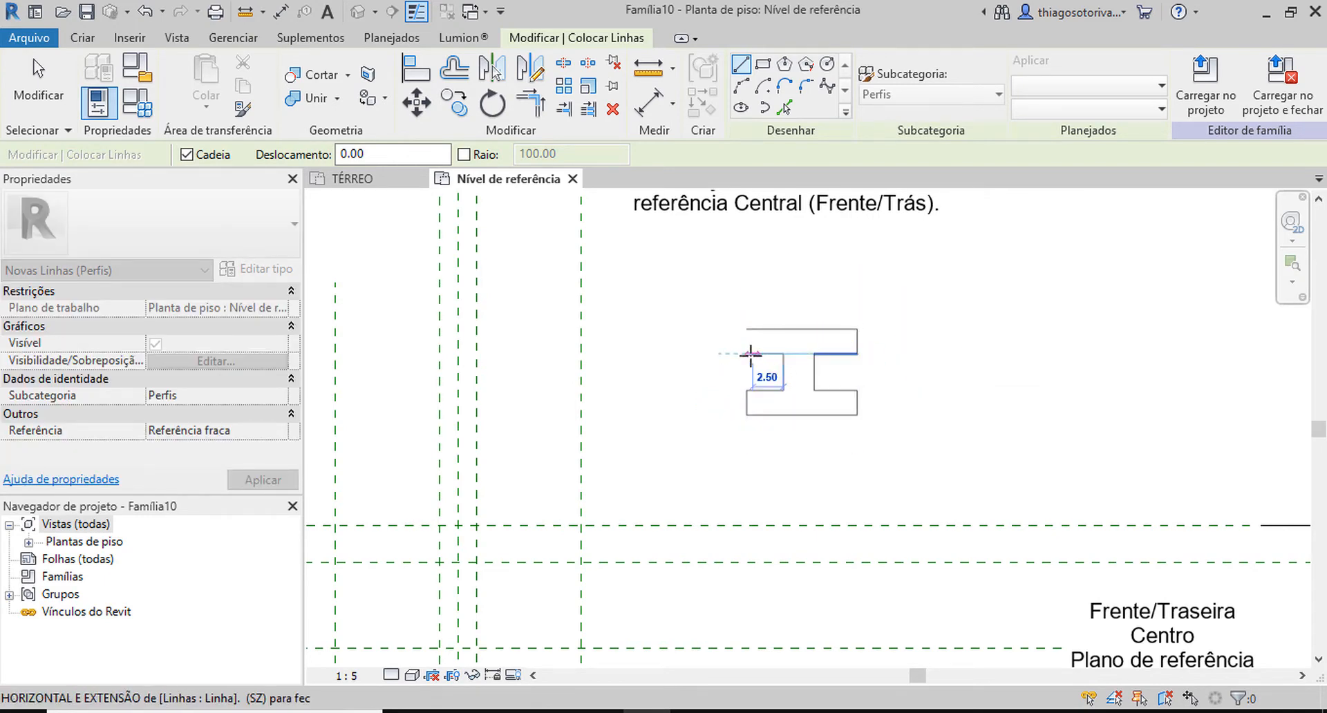
{"action": "left_click", "coordinate": [747, 354]}
{"action": "left_click", "coordinate": [747, 329]}
{"action": "key", "text": "Escape"}
Align the profile's bottom edge to the lower outer horizontal reference plane and lock it.
{"action": "scroll", "coordinate": [722, 366], "scroll_direction": "down", "scroll_amount": 5}
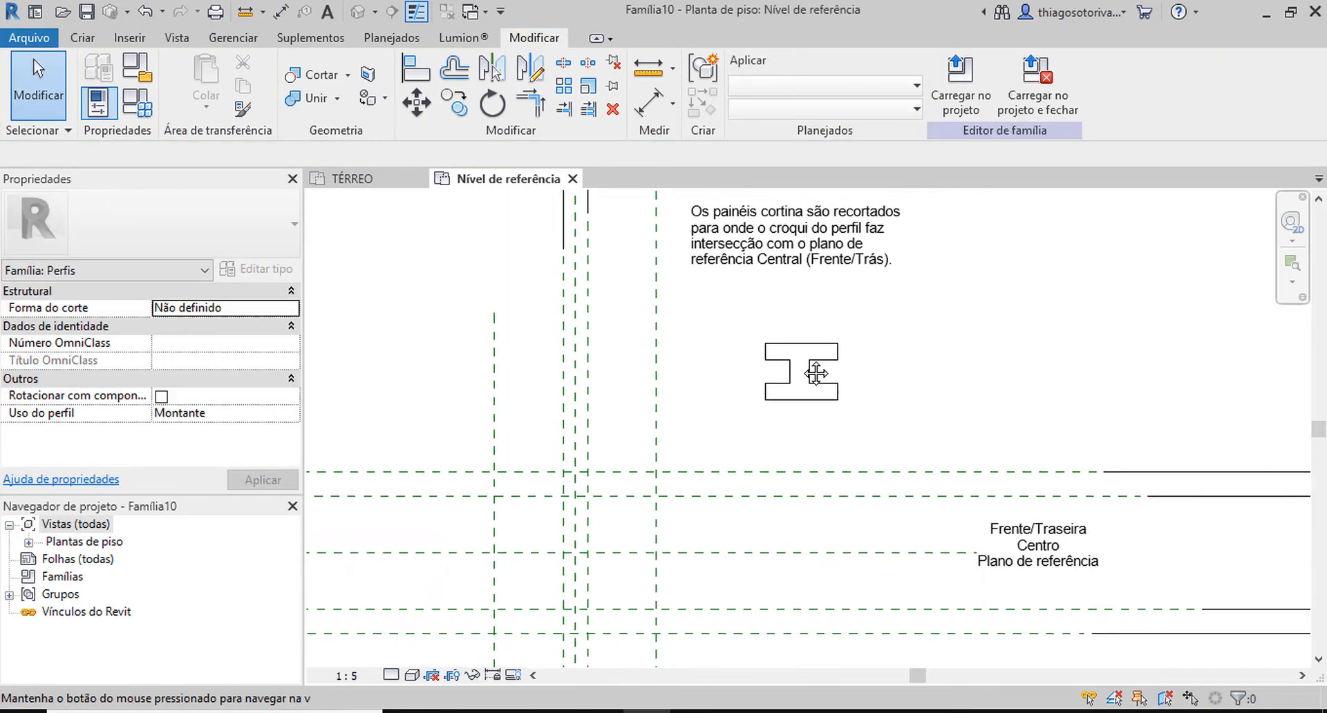
{"action": "scroll", "coordinate": [850, 325], "scroll_direction": "up", "scroll_amount": 2}
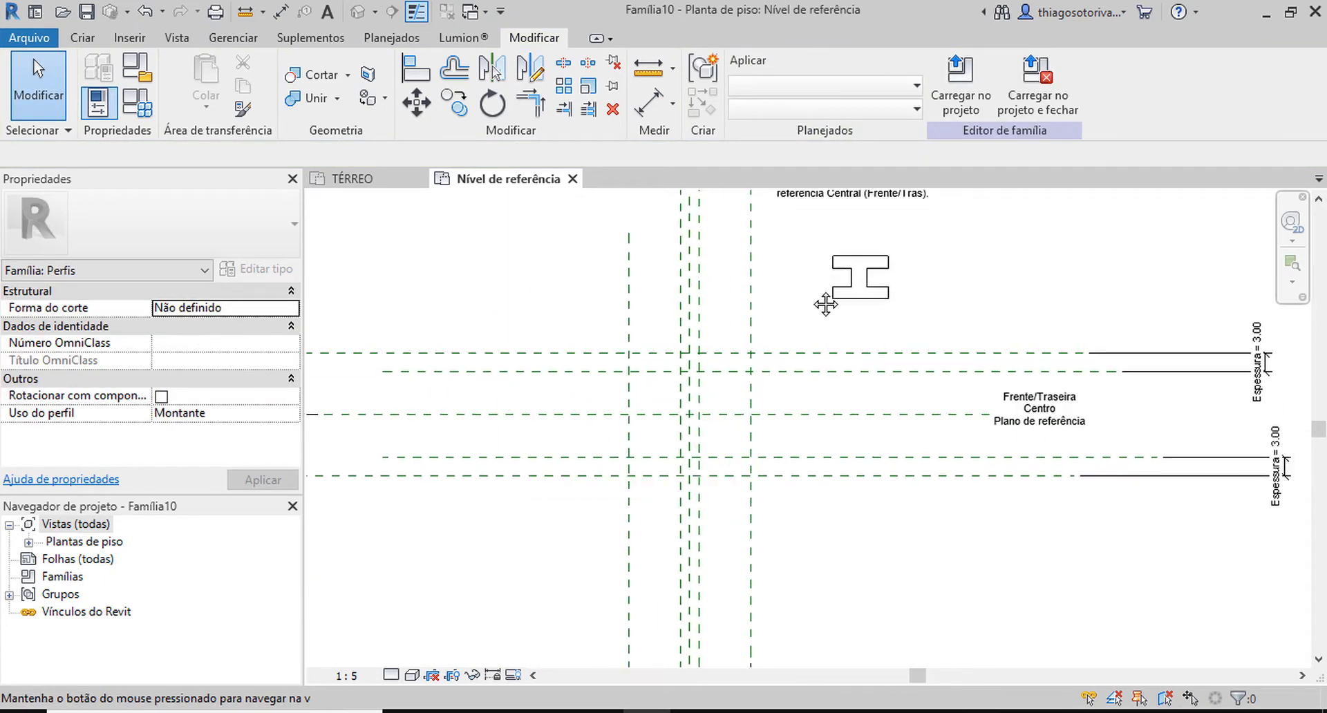
{"action": "key", "text": "a"}
{"action": "key", "text": "l"}
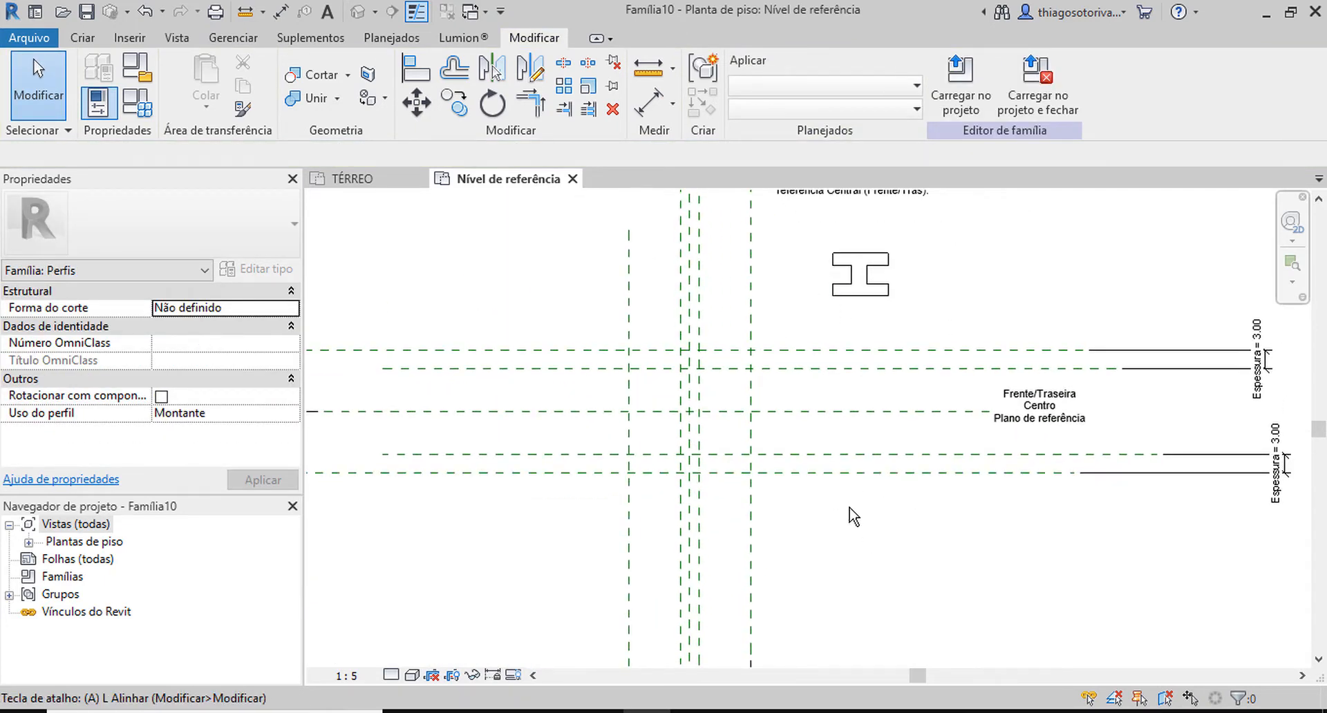
{"action": "left_click", "coordinate": [860, 473]}
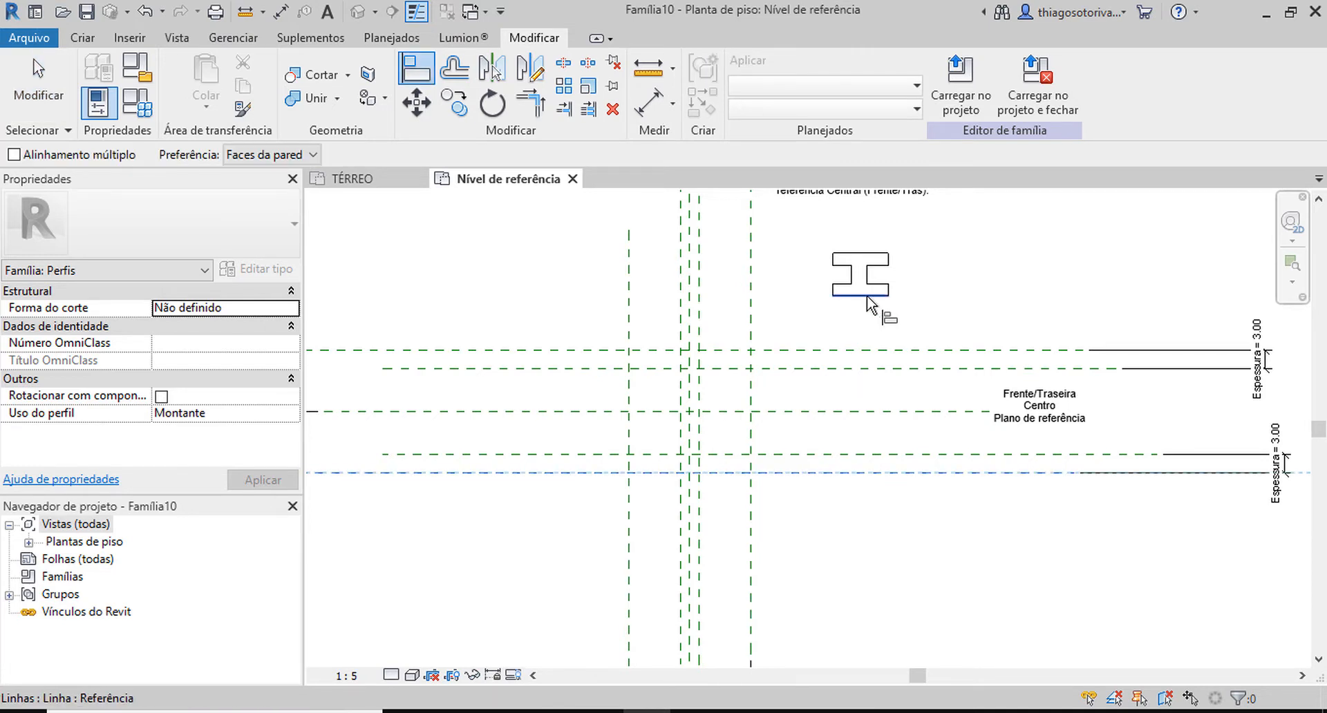
{"action": "left_click", "coordinate": [867, 296]}
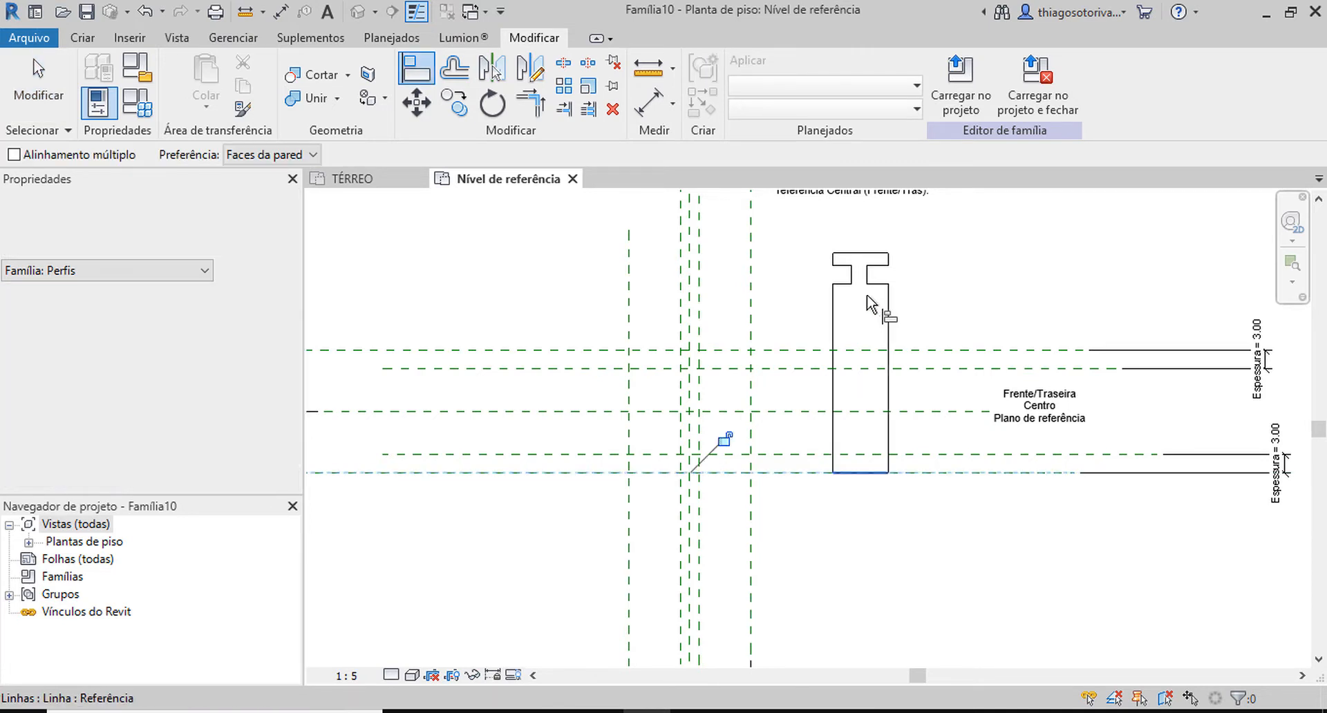
{"action": "left_click", "coordinate": [724, 439]}
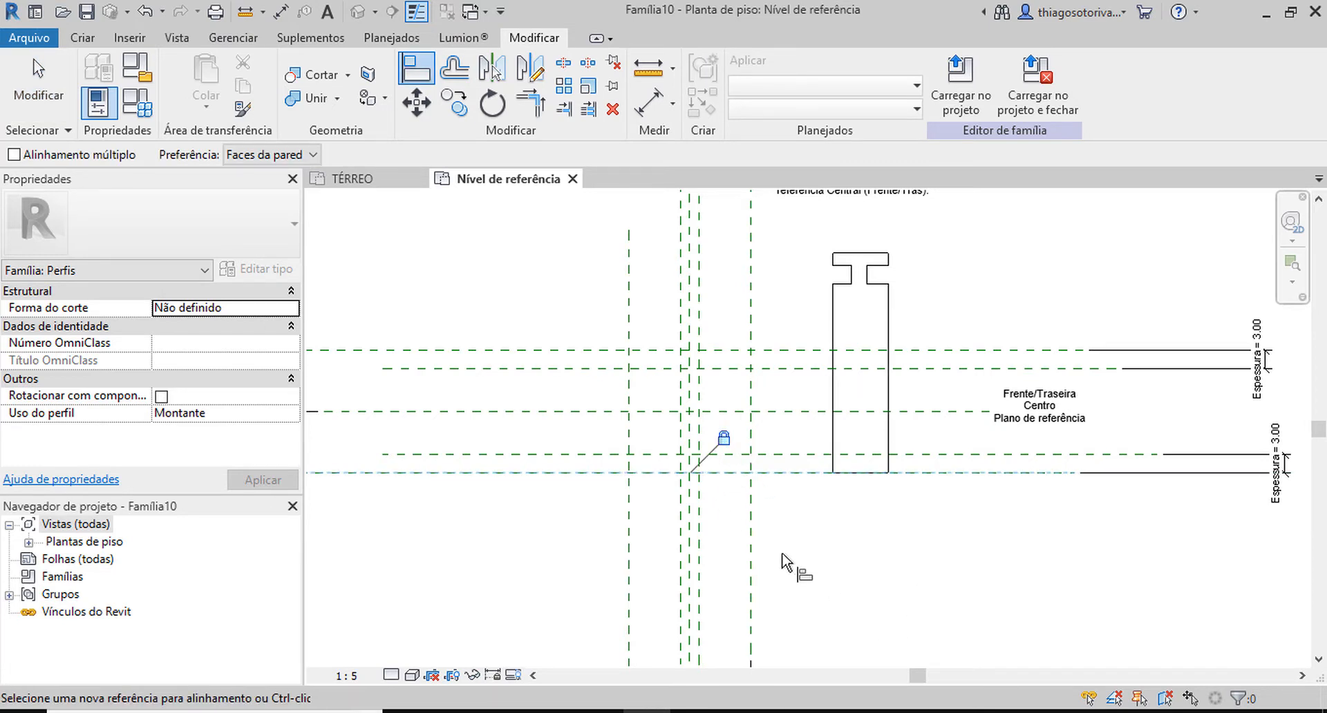
Align both upper edges of the bottom flange to the lower inner horizontal reference plane and lock them.
{"action": "left_click", "coordinate": [919, 456]}
{"action": "scroll", "coordinate": [868, 273], "scroll_direction": "up", "scroll_amount": 2}
{"action": "left_click", "coordinate": [887, 305]}
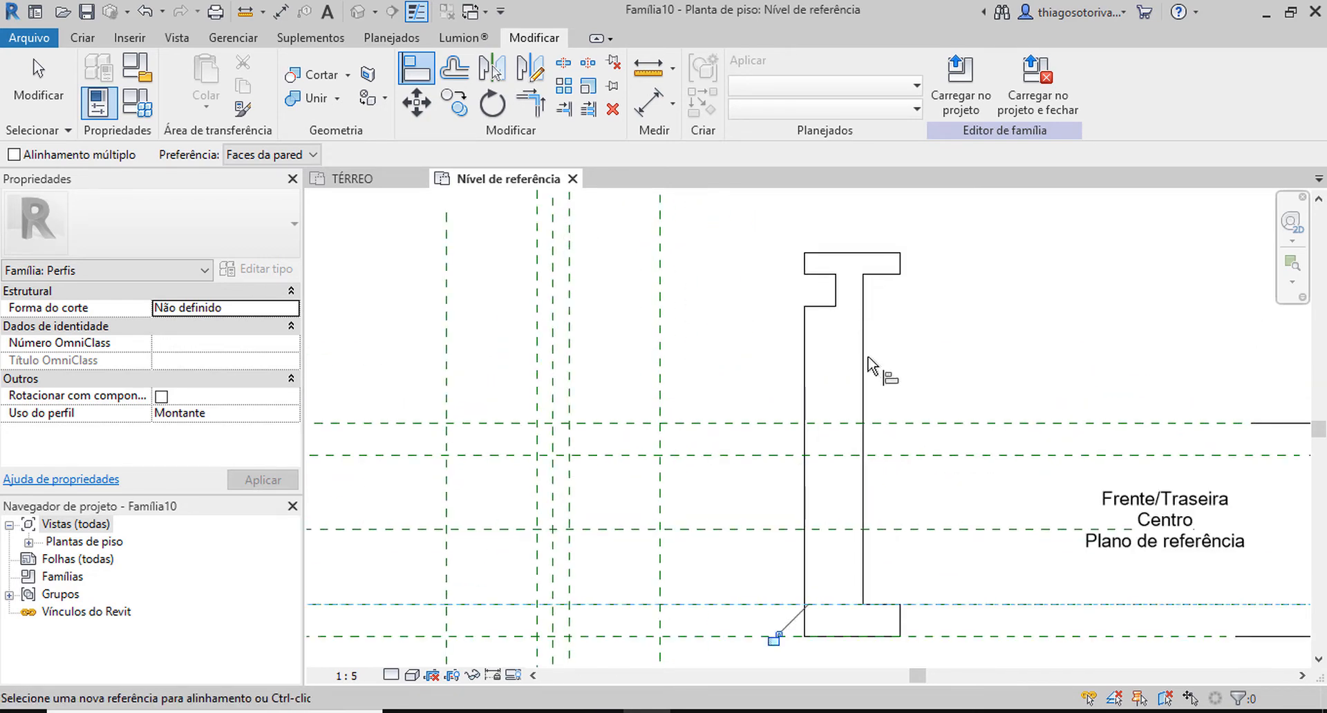
{"action": "scroll", "coordinate": [767, 551], "scroll_direction": "down", "scroll_amount": 3}
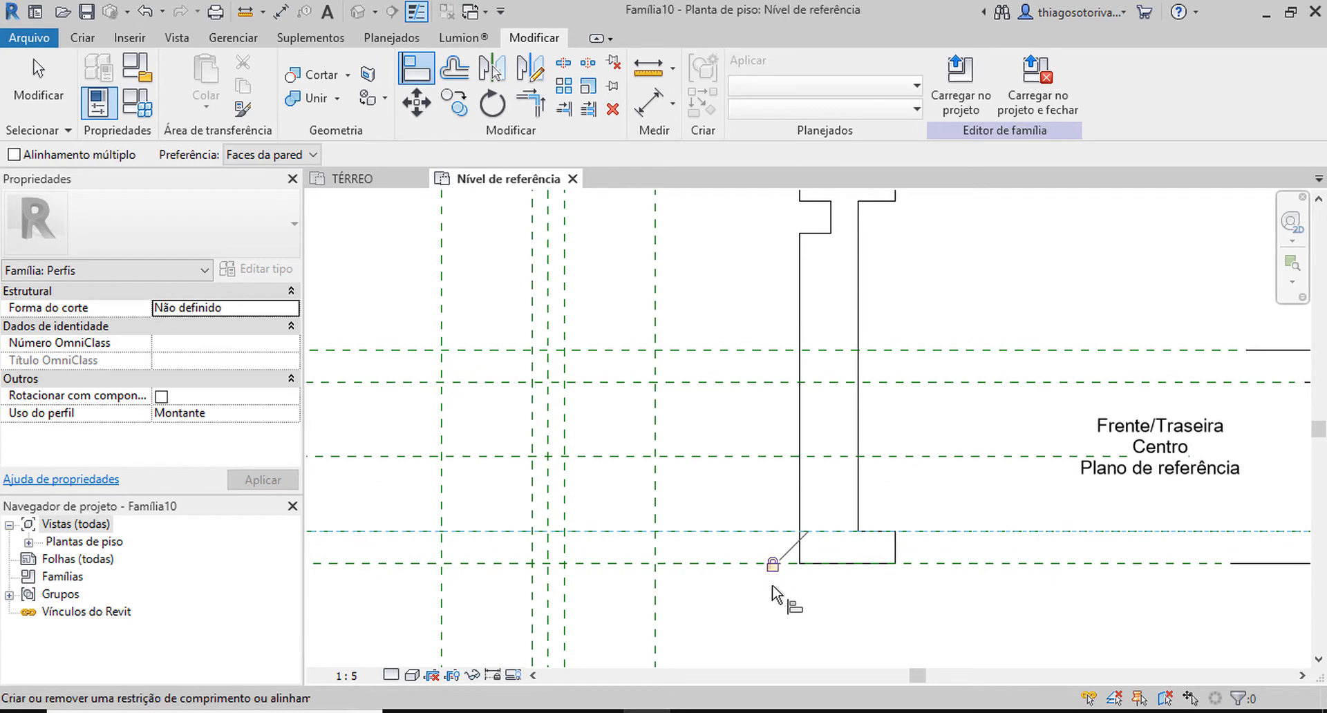
{"action": "left_click", "coordinate": [760, 531]}
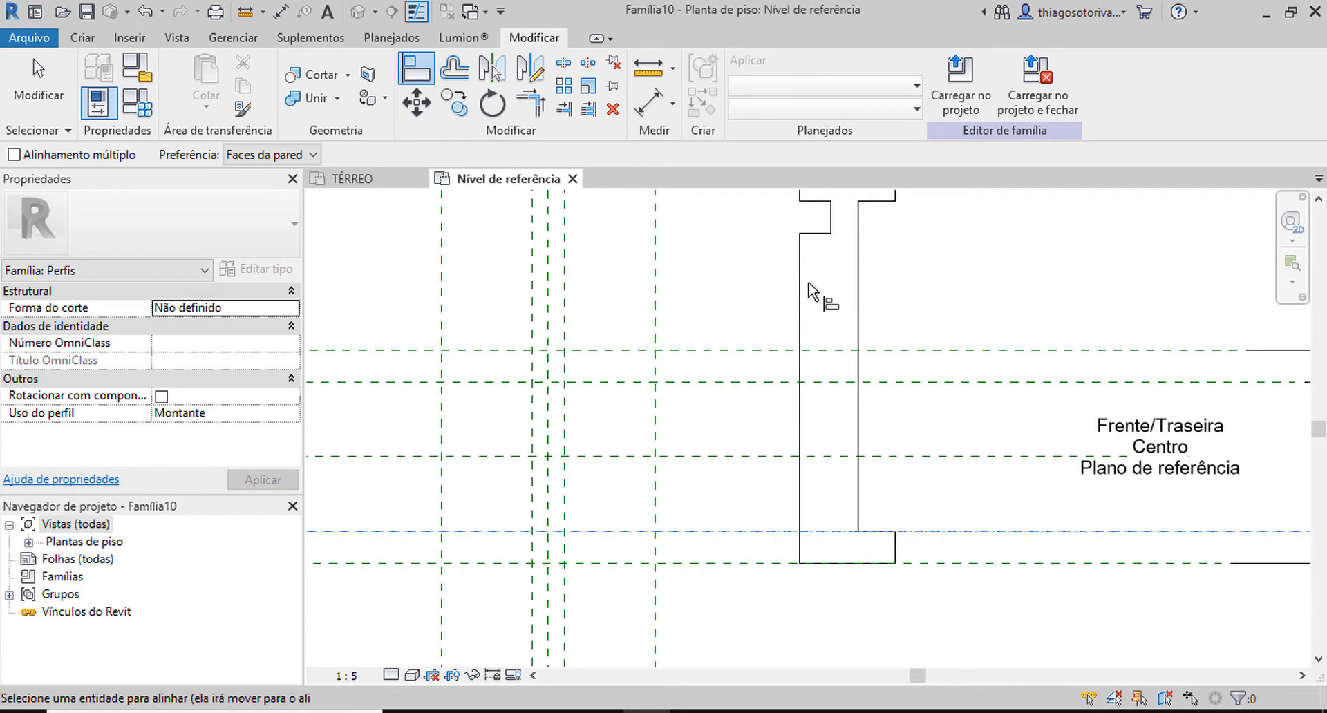
{"action": "left_click", "coordinate": [817, 234]}
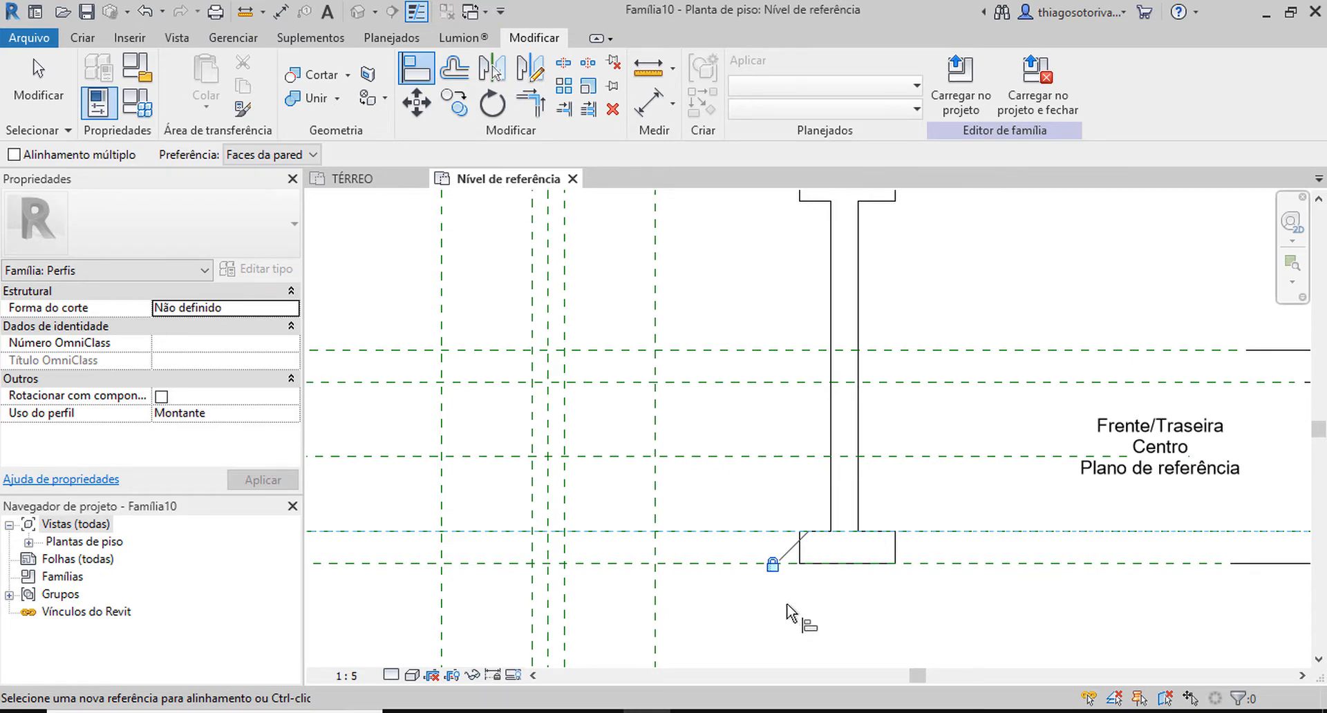
Align and lock the top flange's underside edges to the upper inner horizontal plane and its top edge to the upper outer plane.
{"action": "scroll", "coordinate": [785, 608], "scroll_direction": "down", "scroll_amount": 3}
{"action": "scroll", "coordinate": [760, 494], "scroll_direction": "up", "scroll_amount": 2}
{"action": "middle_click_drag", "start_coordinate": [796, 473], "coordinate": [781, 432]}
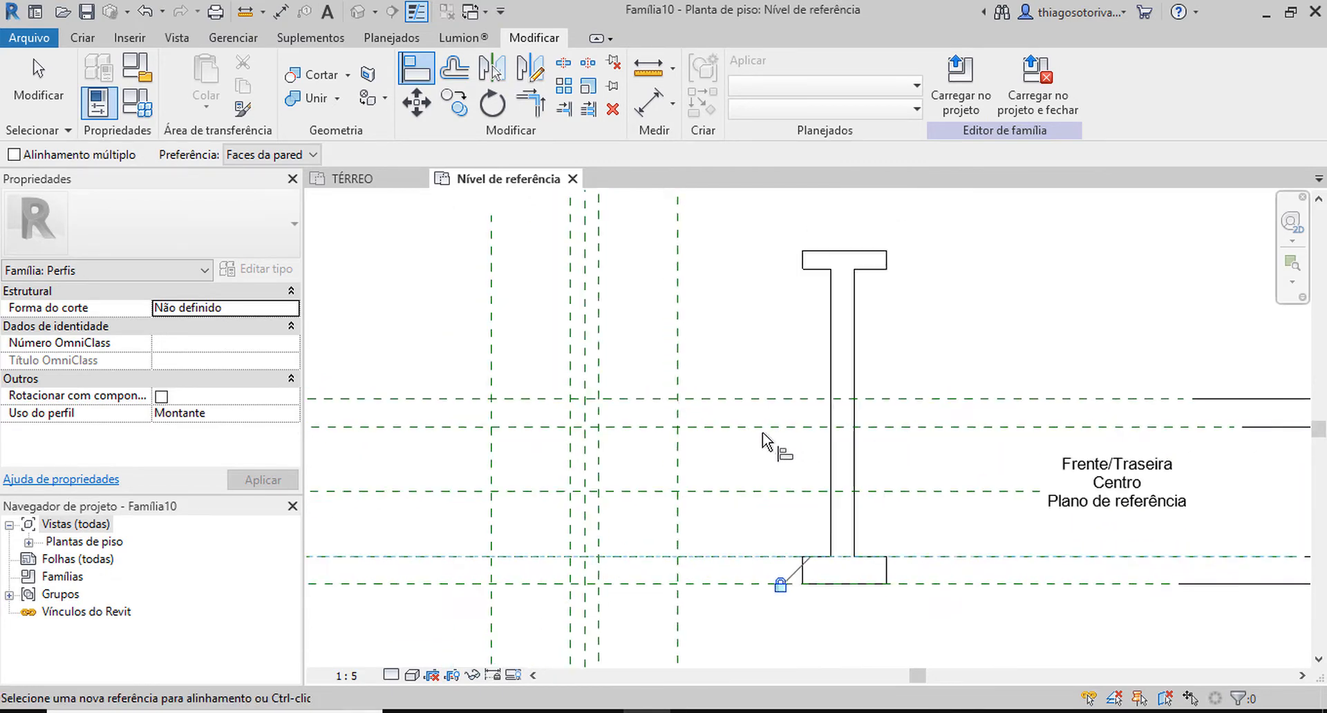
{"action": "scroll", "coordinate": [761, 433], "scroll_direction": "down", "scroll_amount": 2}
{"action": "left_click", "coordinate": [835, 387]}
{"action": "scroll", "coordinate": [888, 279], "scroll_direction": "up", "scroll_amount": 2}
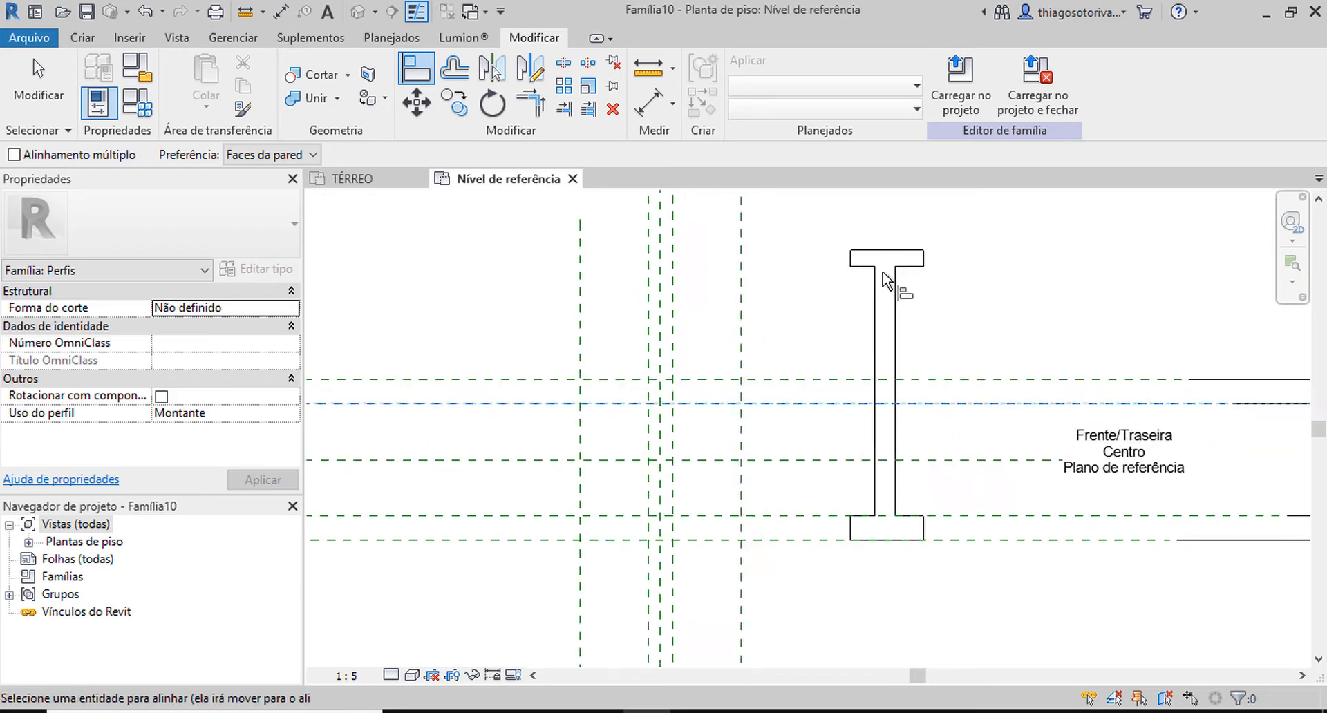
{"action": "left_click", "coordinate": [857, 266]}
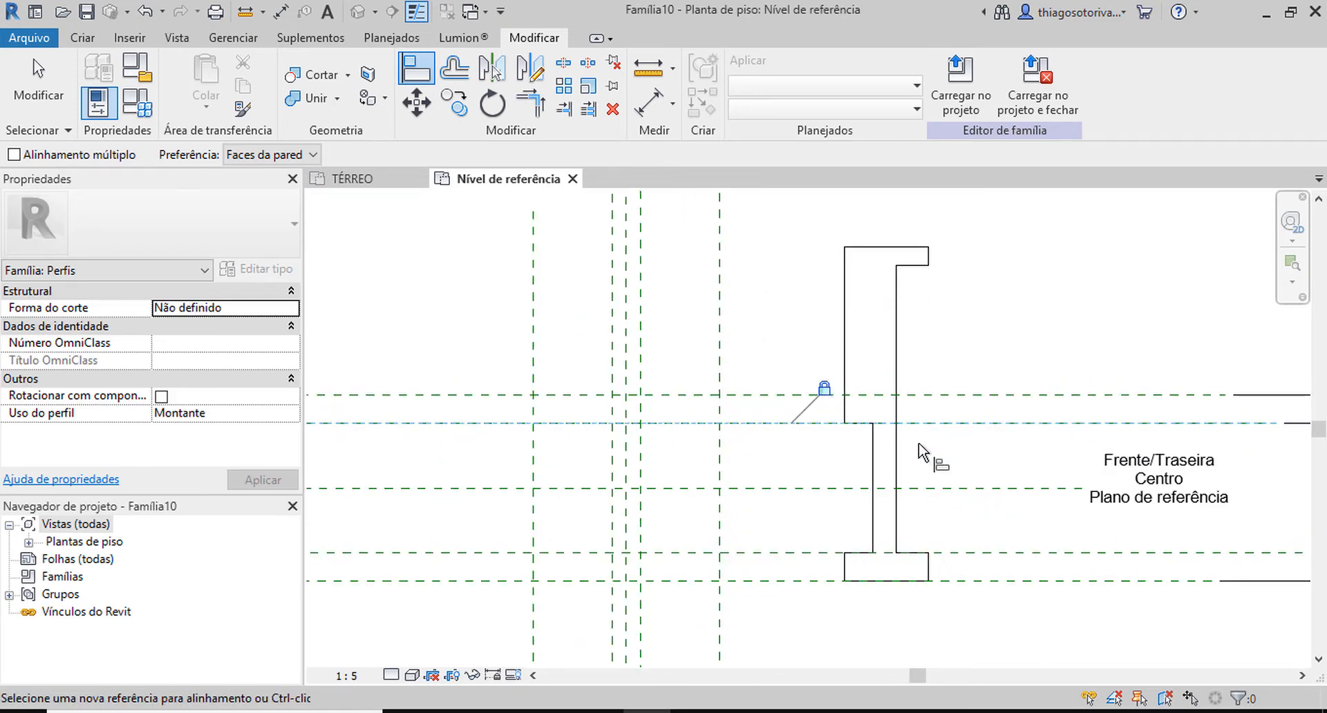
{"action": "left_click", "coordinate": [951, 422]}
{"action": "left_click", "coordinate": [914, 268]}
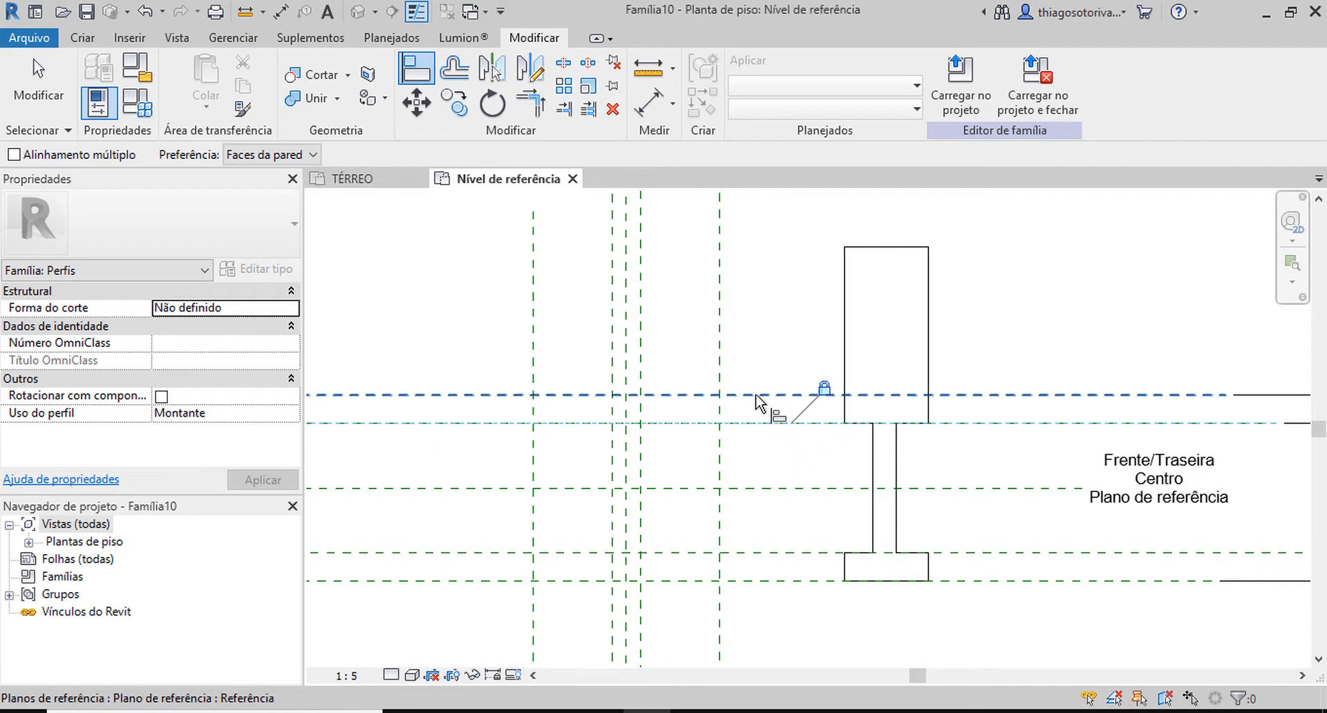
{"action": "left_click", "coordinate": [795, 395]}
{"action": "left_click", "coordinate": [872, 248]}
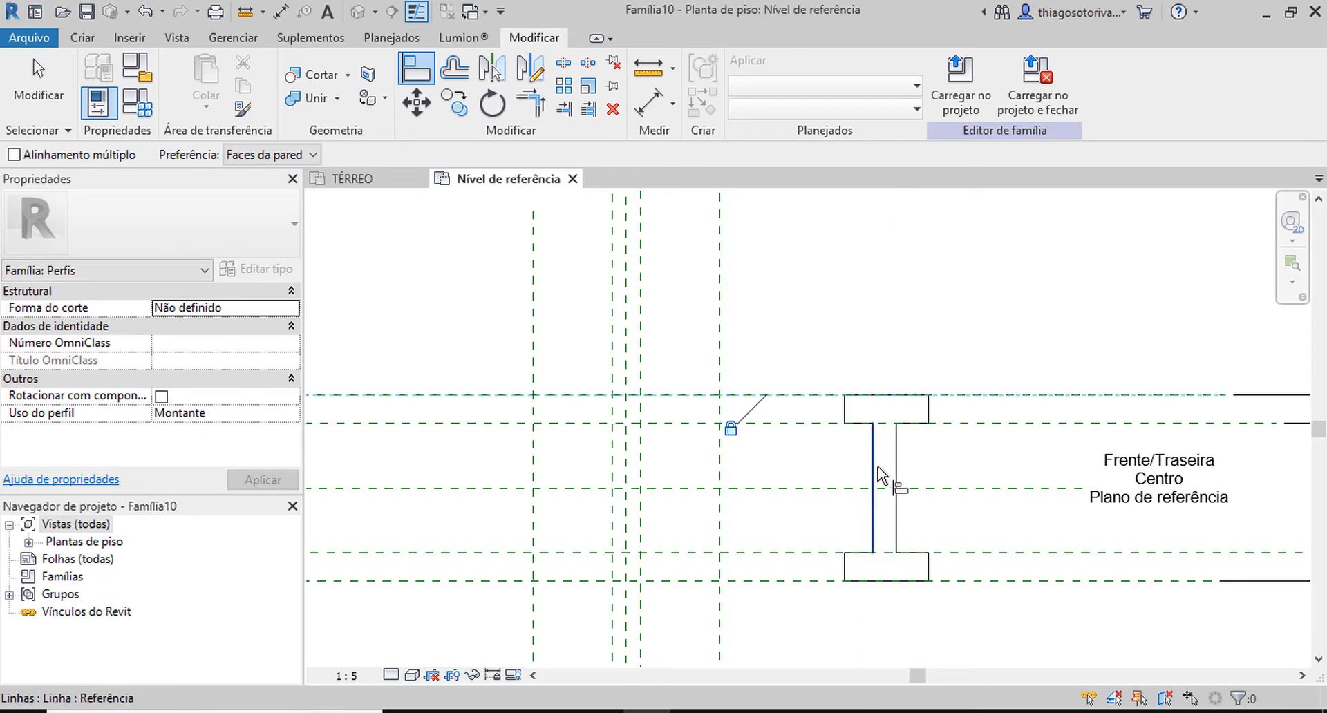
Align the left end of the top flange to the left outer vertical reference plane and lock it.
{"action": "scroll", "coordinate": [788, 398], "scroll_direction": "down", "scroll_amount": 2}
{"action": "middle_click_drag", "start_coordinate": [832, 384], "coordinate": [937, 363]}
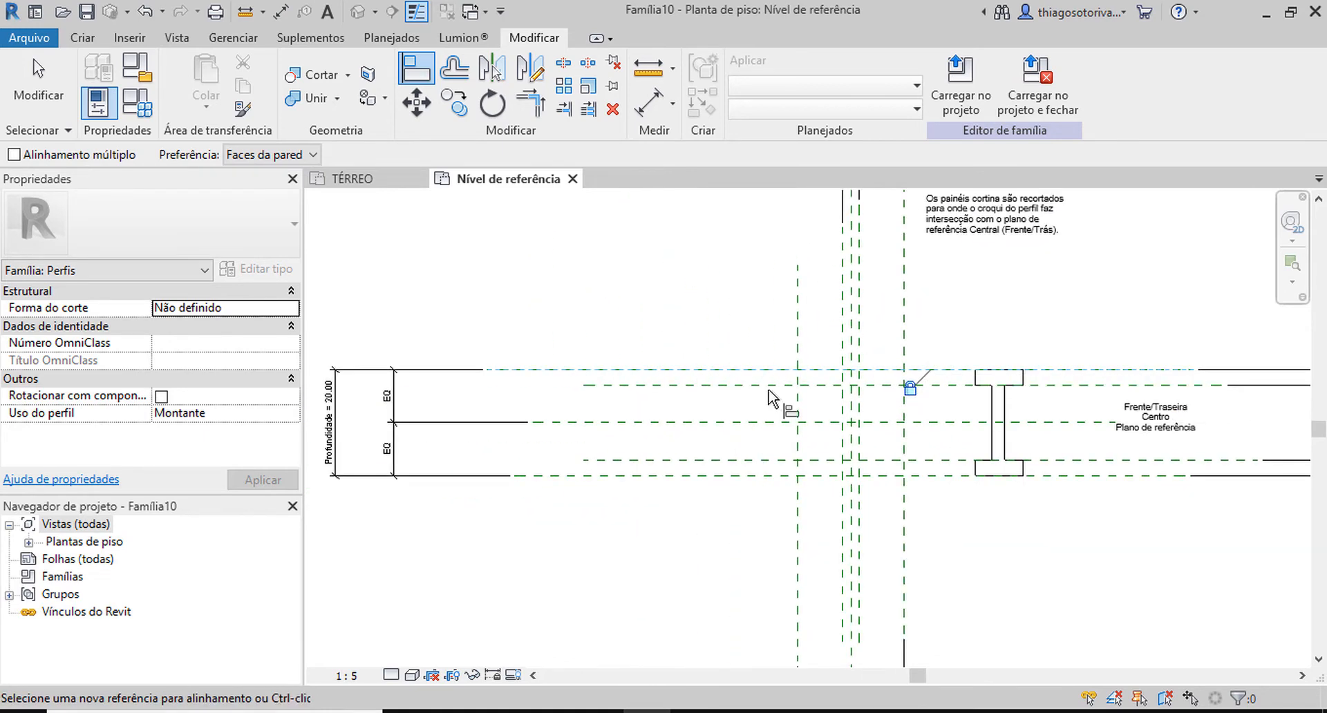
{"action": "scroll", "coordinate": [963, 307], "scroll_direction": "up", "scroll_amount": 2}
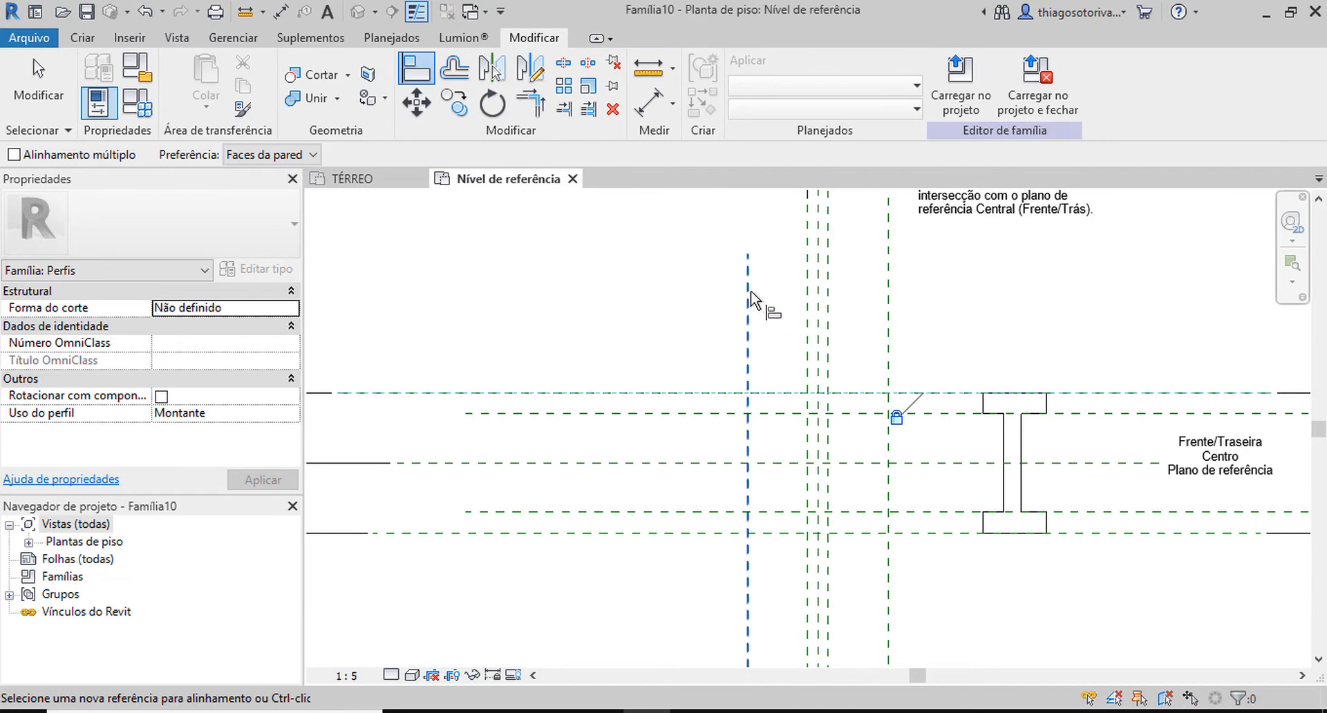
{"action": "left_click", "coordinate": [748, 338]}
{"action": "scroll", "coordinate": [755, 353], "scroll_direction": "down", "scroll_amount": 3}
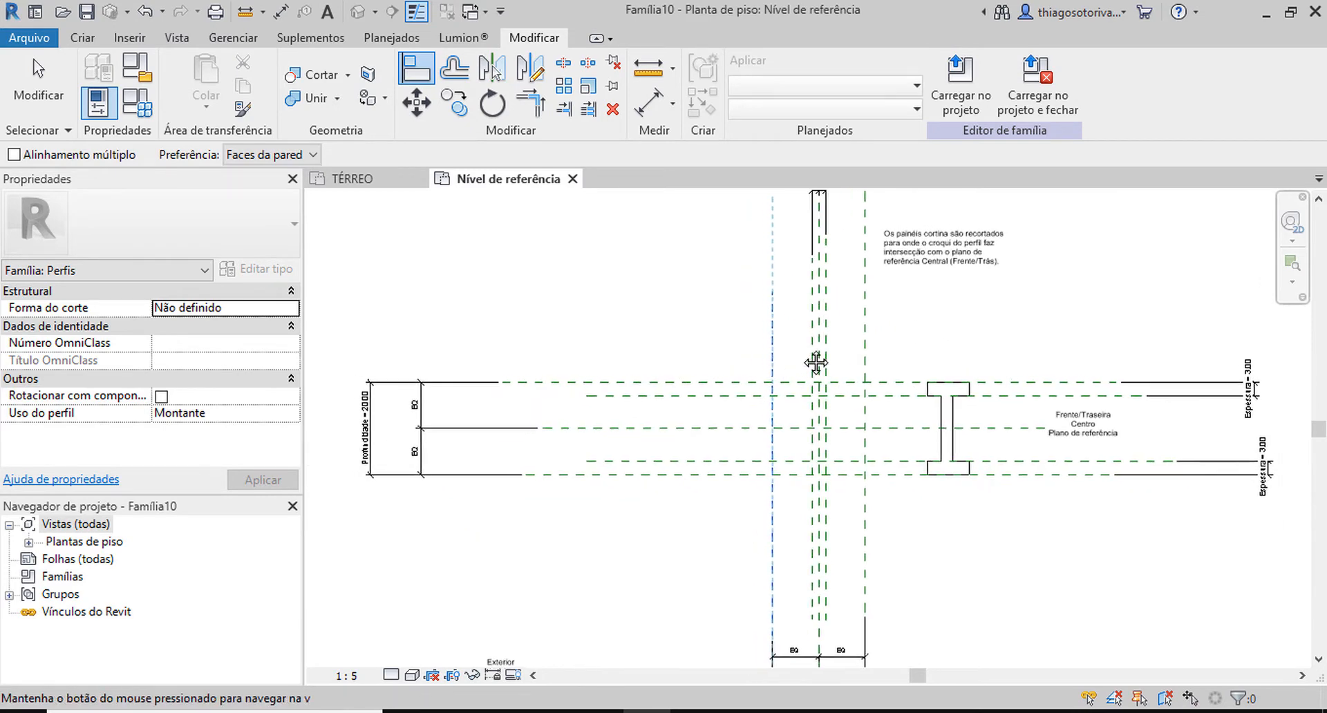
{"action": "scroll", "coordinate": [812, 353], "scroll_direction": "up", "scroll_amount": 3}
{"action": "scroll", "coordinate": [816, 354], "scroll_direction": "up", "scroll_amount": 2}
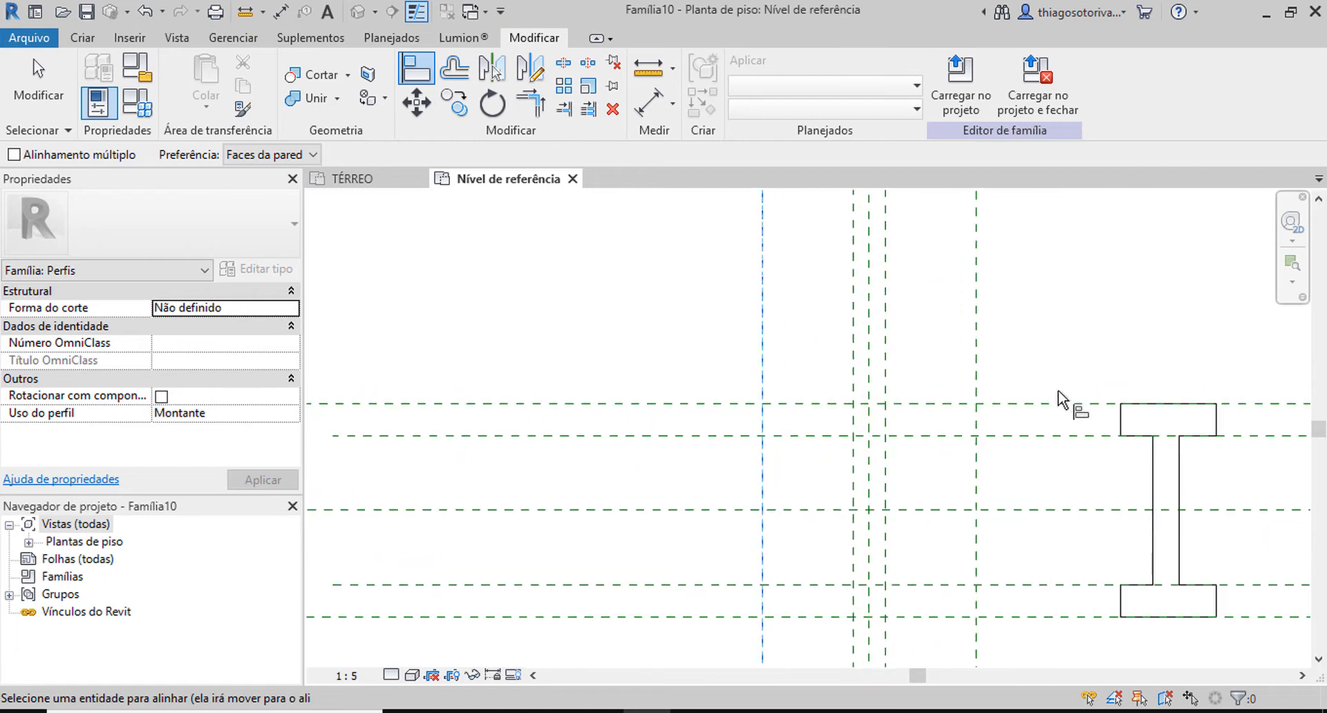
{"action": "left_click", "coordinate": [1124, 419]}
{"action": "left_click", "coordinate": [797, 463]}
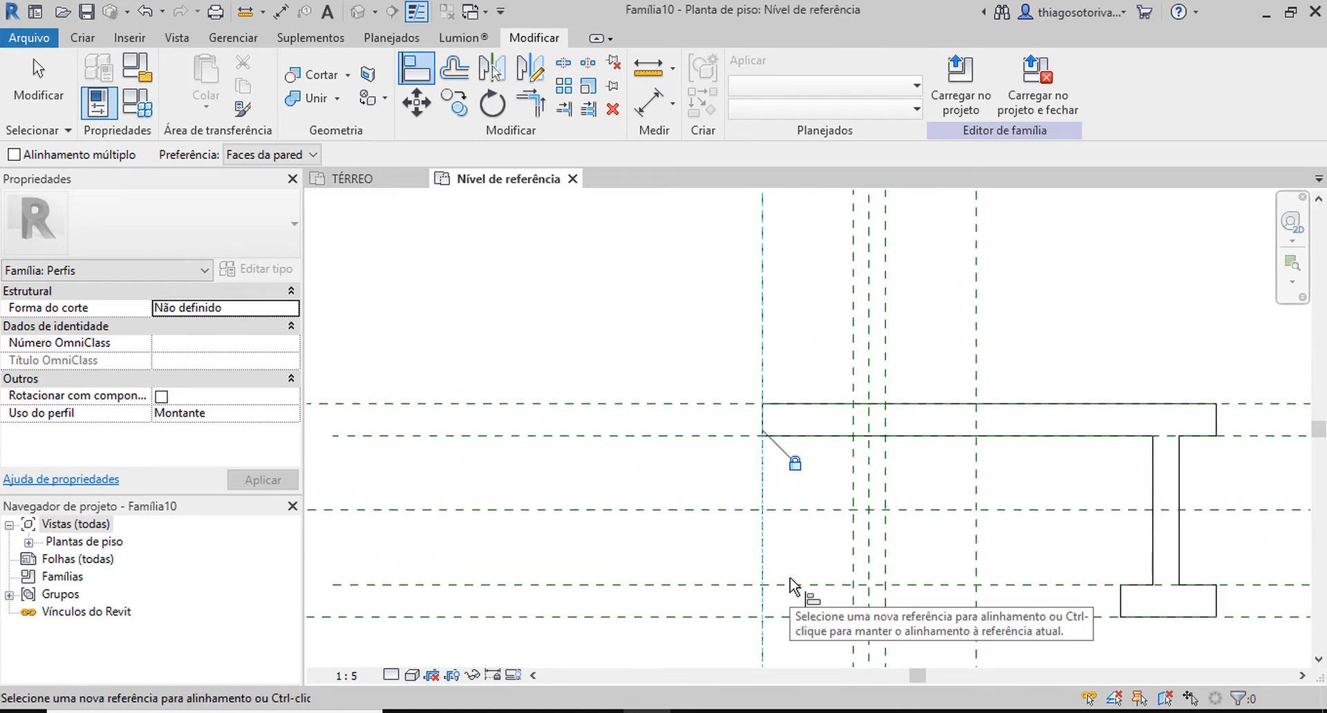
Align the left edge of the profile's web to the left inner vertical reference plane and lock it.
{"action": "scroll", "coordinate": [841, 465], "scroll_direction": "down", "scroll_amount": 2}
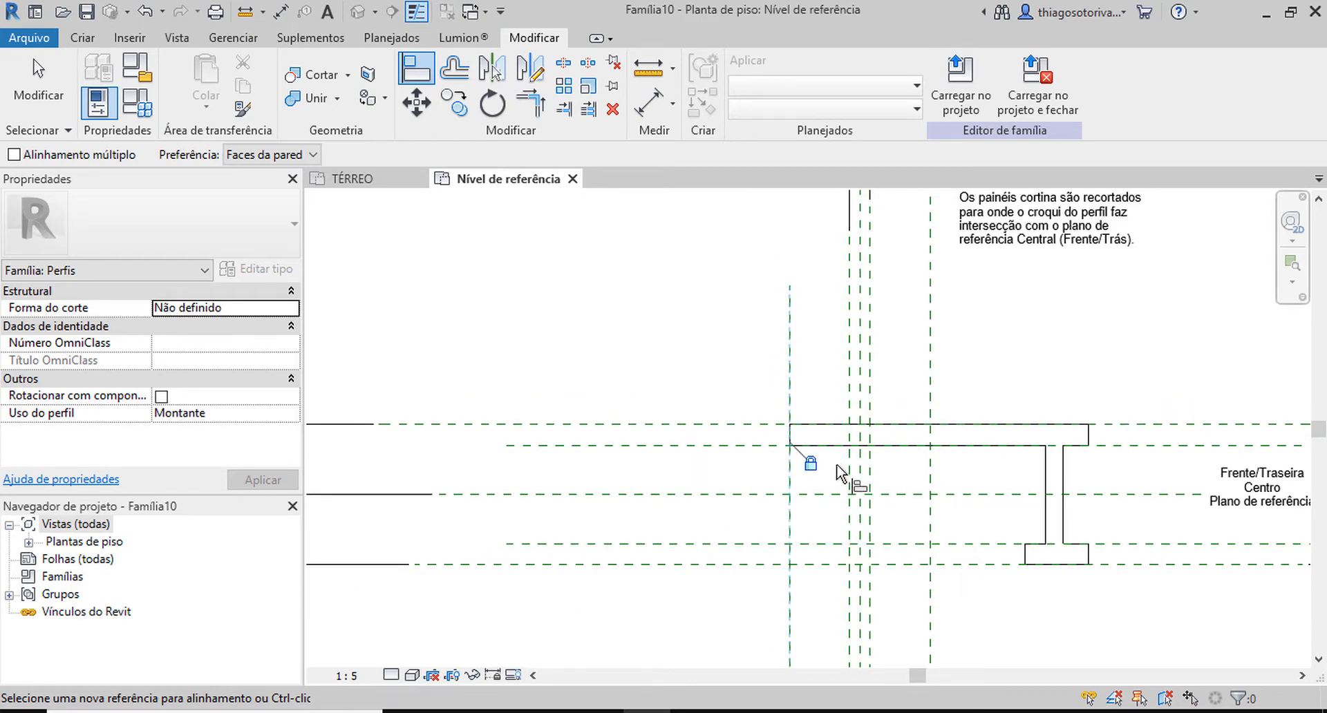
{"action": "scroll", "coordinate": [838, 466], "scroll_direction": "up", "scroll_amount": 1}
{"action": "left_click", "coordinate": [851, 470]}
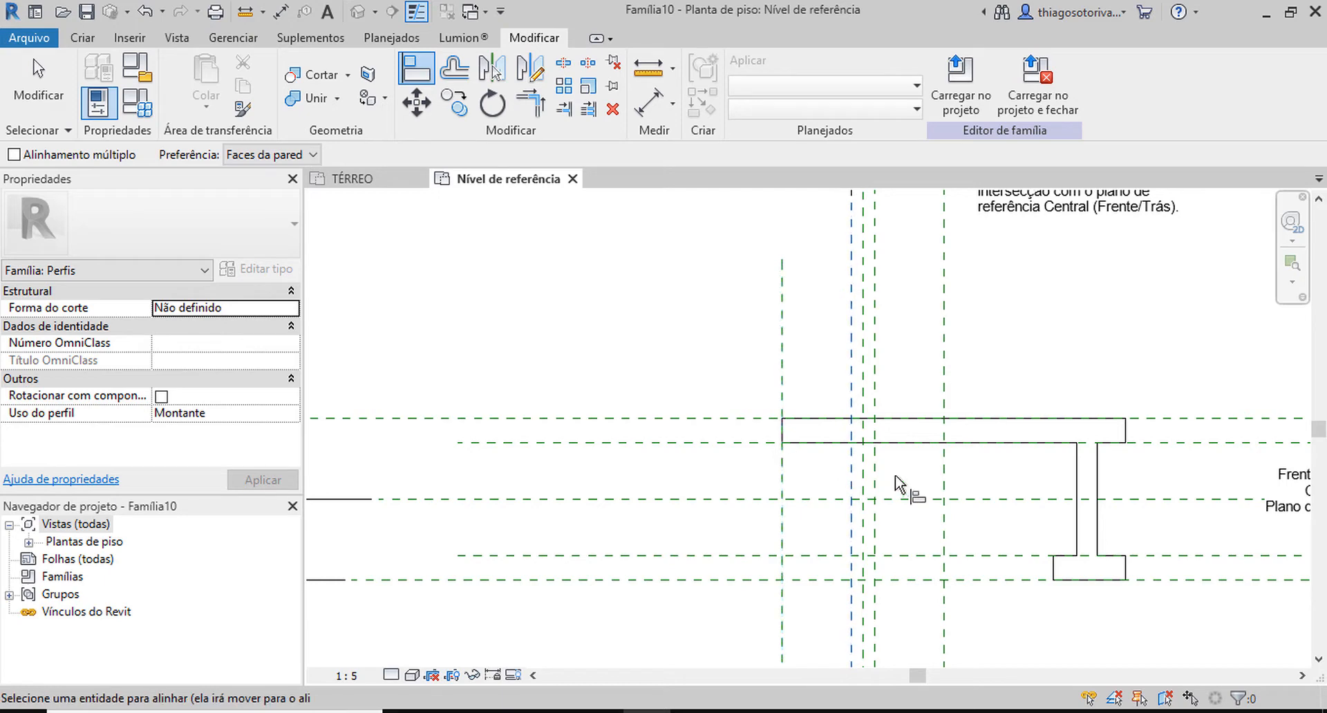
{"action": "left_click", "coordinate": [1075, 461]}
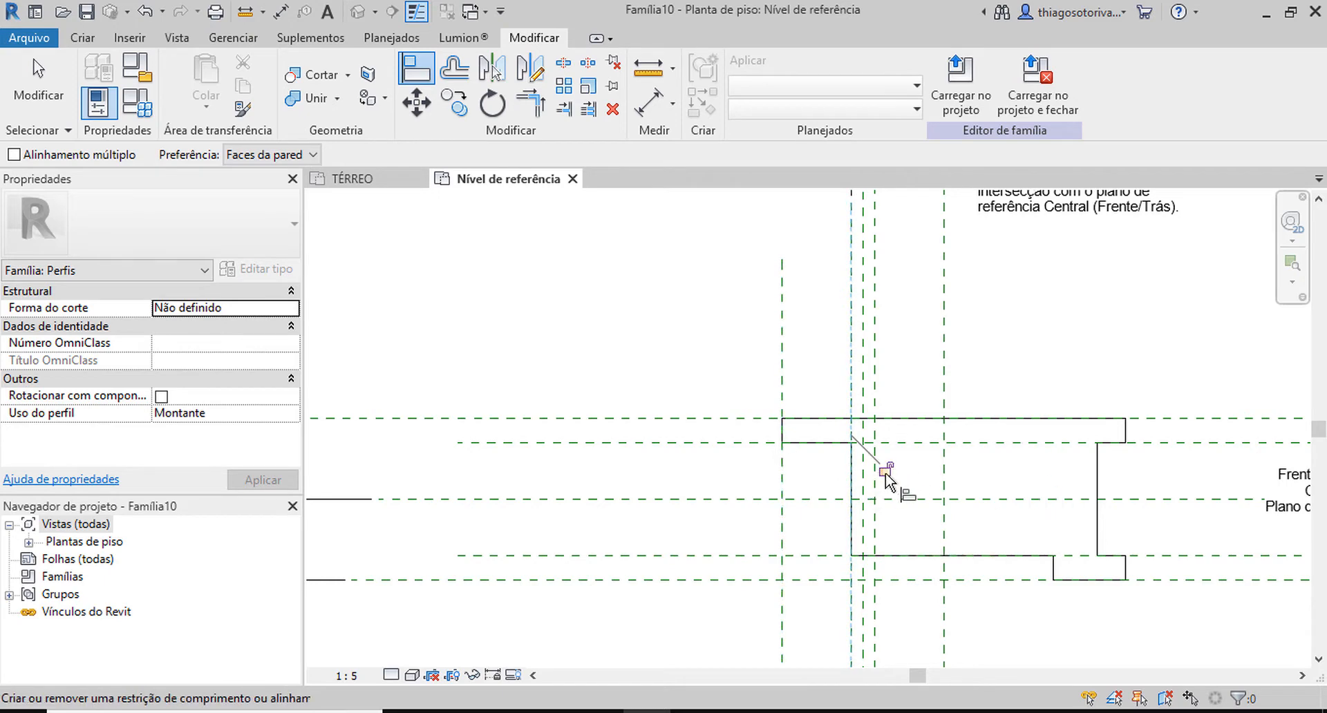
{"action": "left_click", "coordinate": [886, 470]}
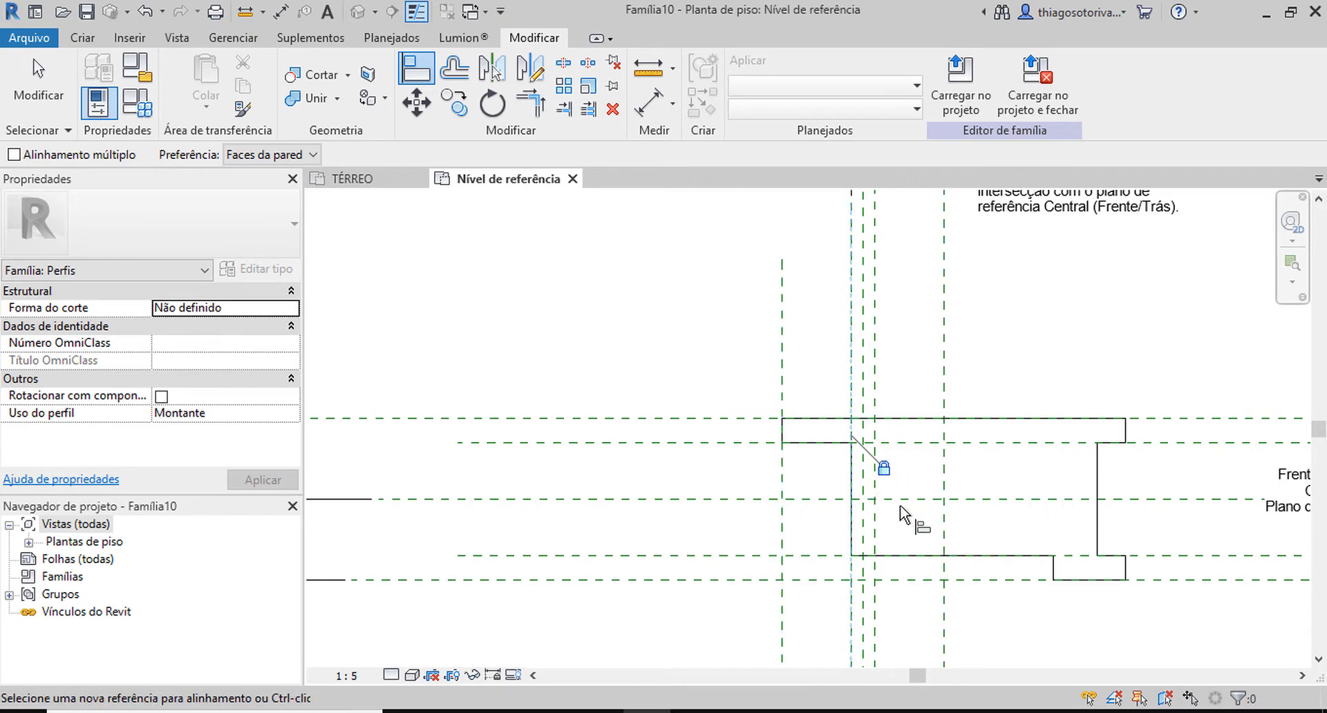
{"action": "left_click", "coordinate": [875, 373]}
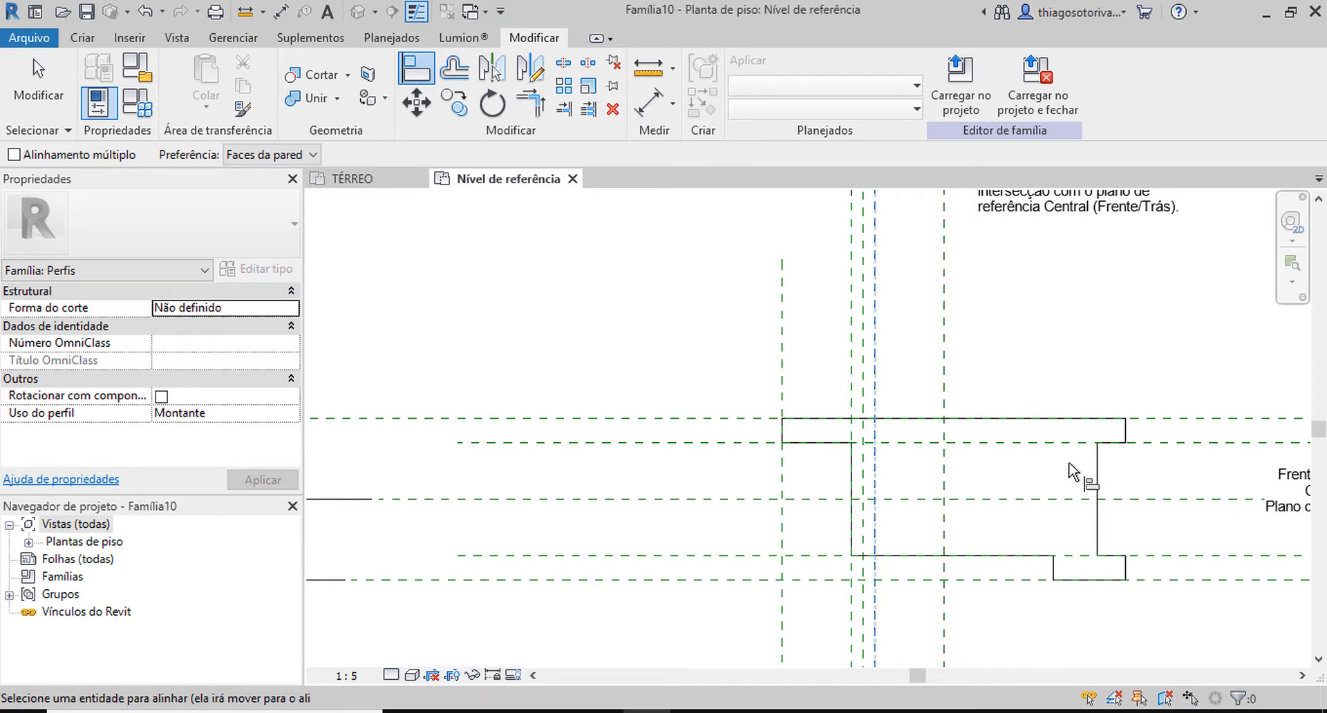
{"action": "key", "text": "Escape"}
{"action": "key", "text": "Escape"}
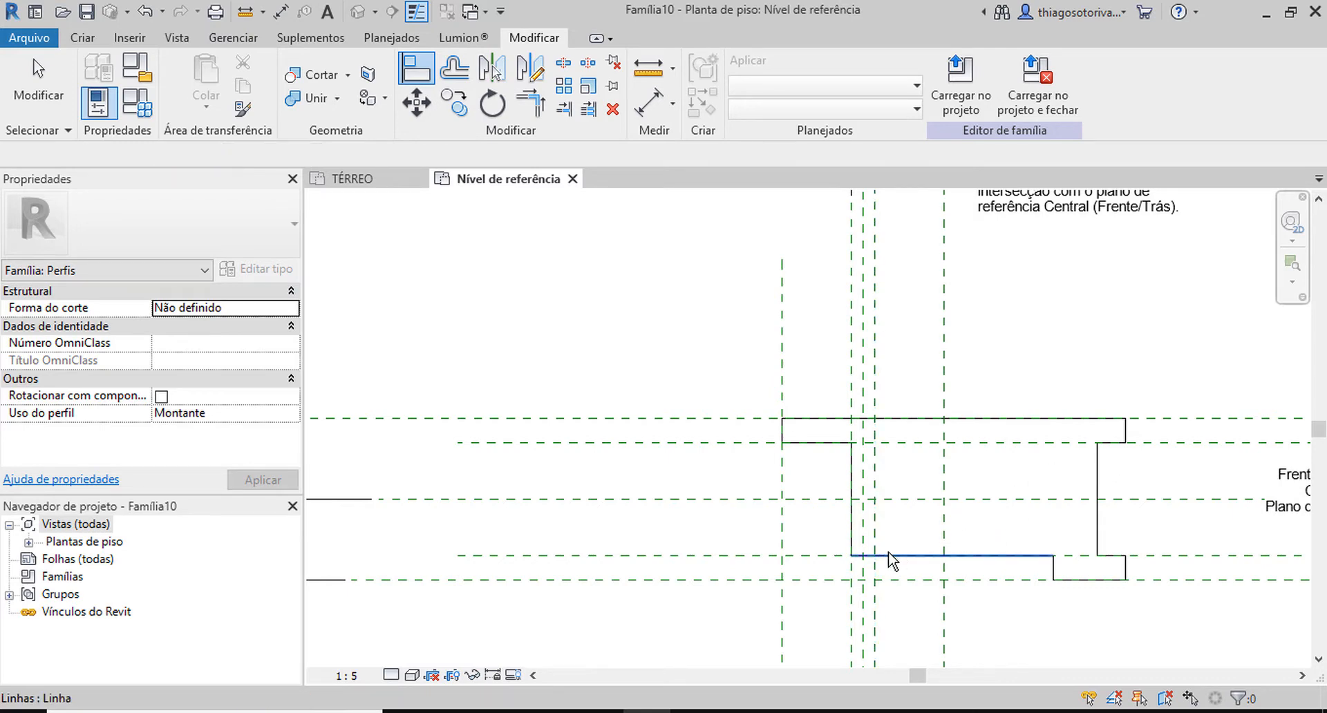
Align the left end of the bottom flange to the left outer vertical reference plane and lock it.
{"action": "key", "text": "a"}
{"action": "key", "text": "l"}
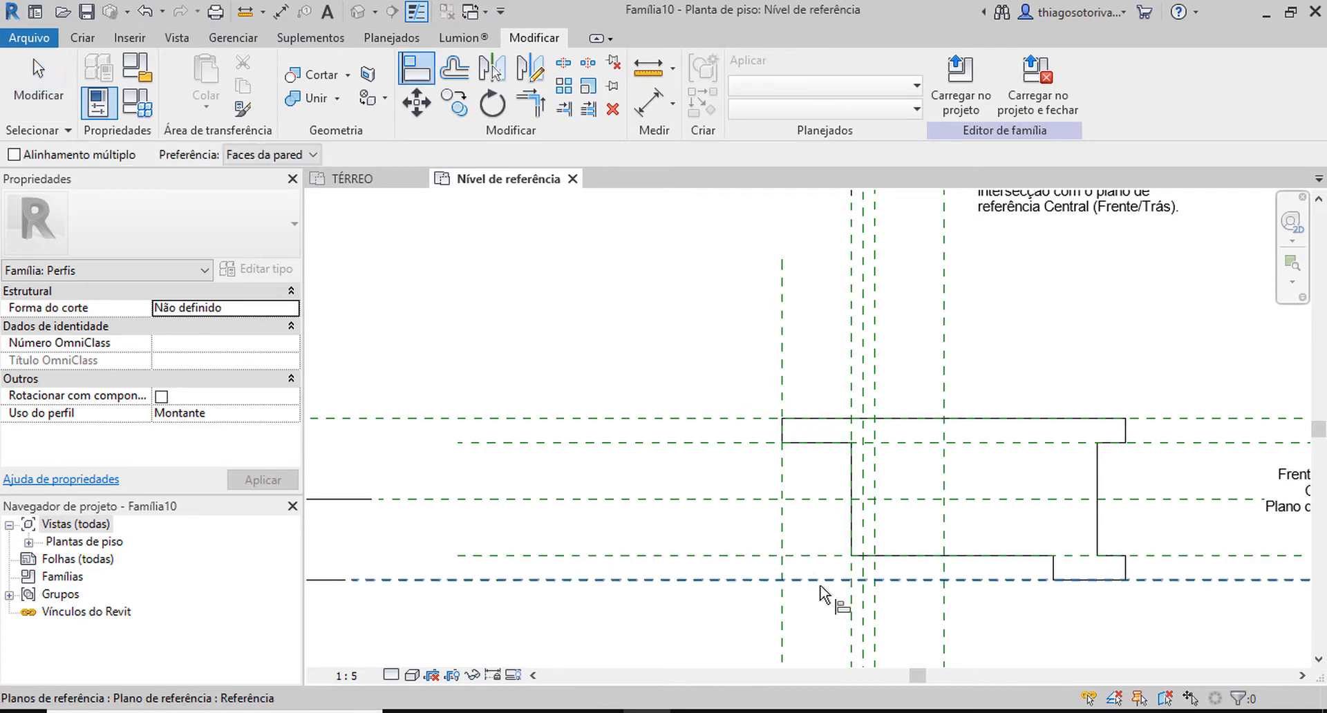
{"action": "left_click", "coordinate": [784, 615]}
{"action": "left_click", "coordinate": [1055, 570]}
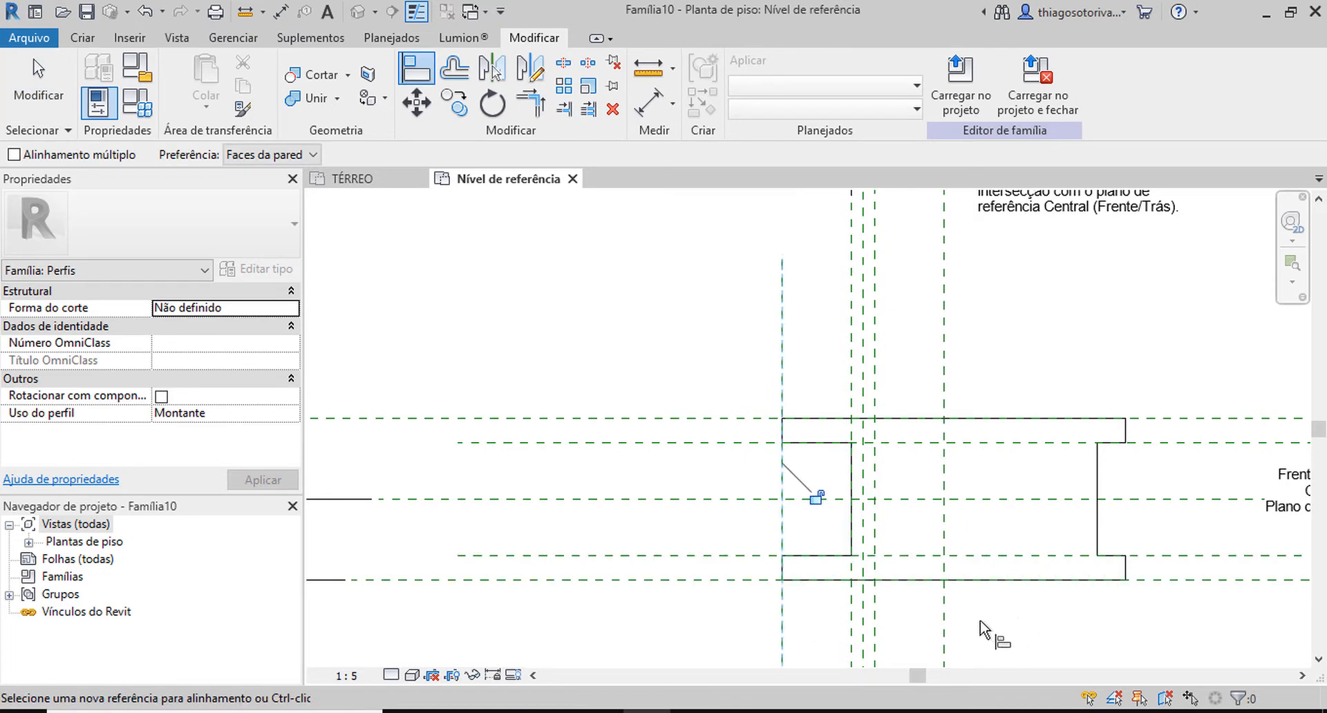
{"action": "left_click", "coordinate": [816, 497]}
Align the right edge of the profile's web to the right inner vertical reference plane and lock it.
{"action": "scroll", "coordinate": [824, 526], "scroll_direction": "up", "scroll_amount": 1}
{"action": "left_click", "coordinate": [884, 484]}
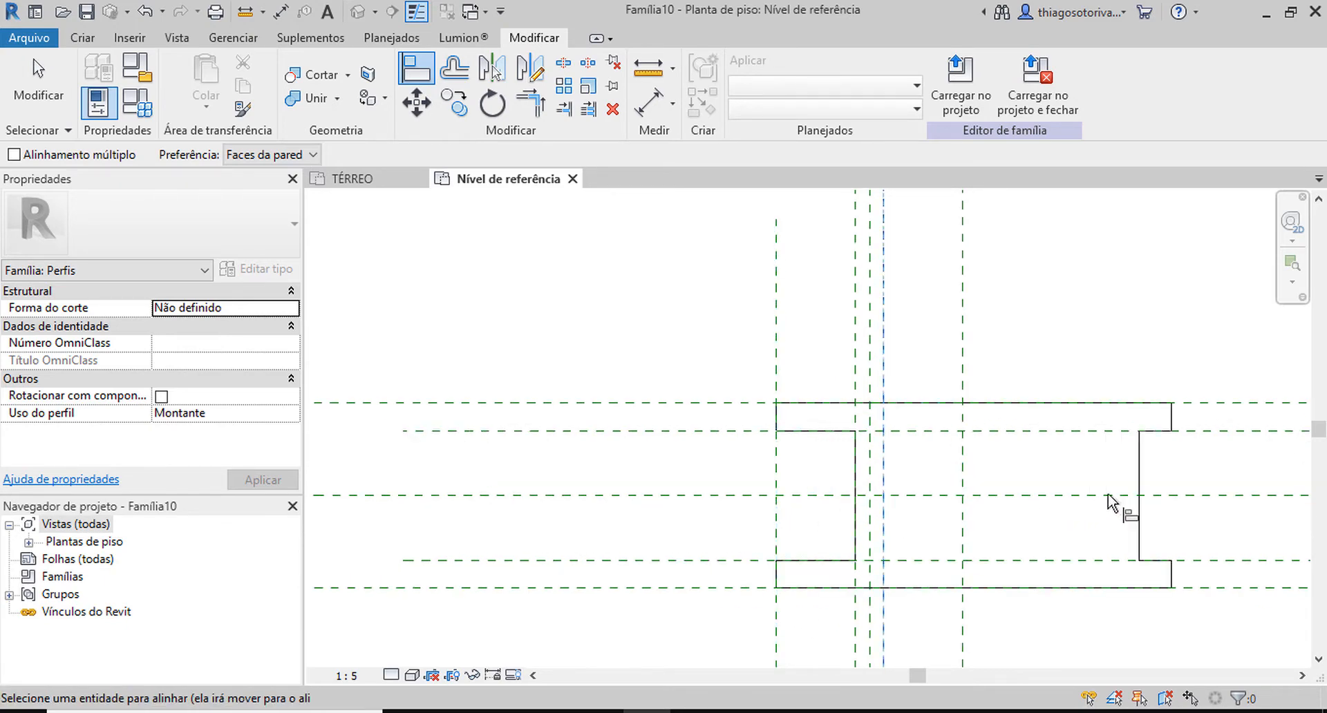
{"action": "left_click", "coordinate": [1139, 484]}
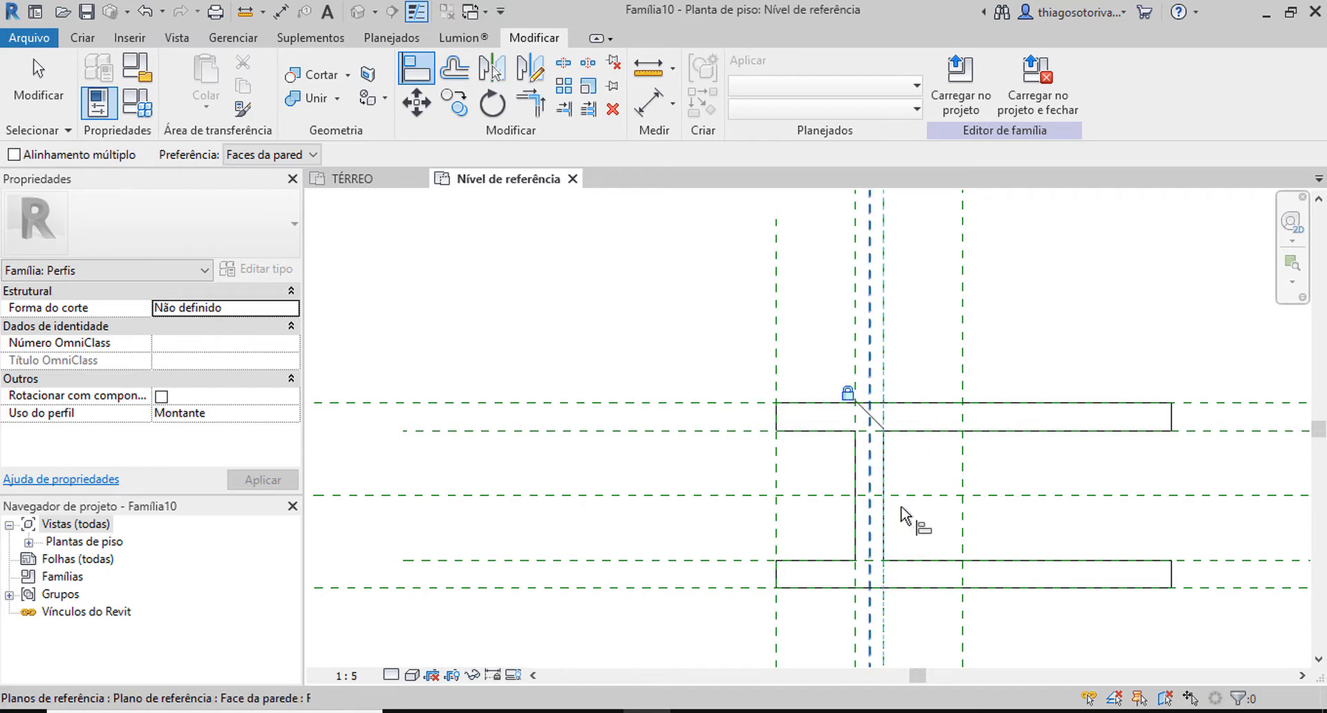
Align the right ends of the top and bottom flanges to the right outer vertical reference plane and lock them.
{"action": "left_click", "coordinate": [963, 350]}
{"action": "left_click", "coordinate": [1167, 420]}
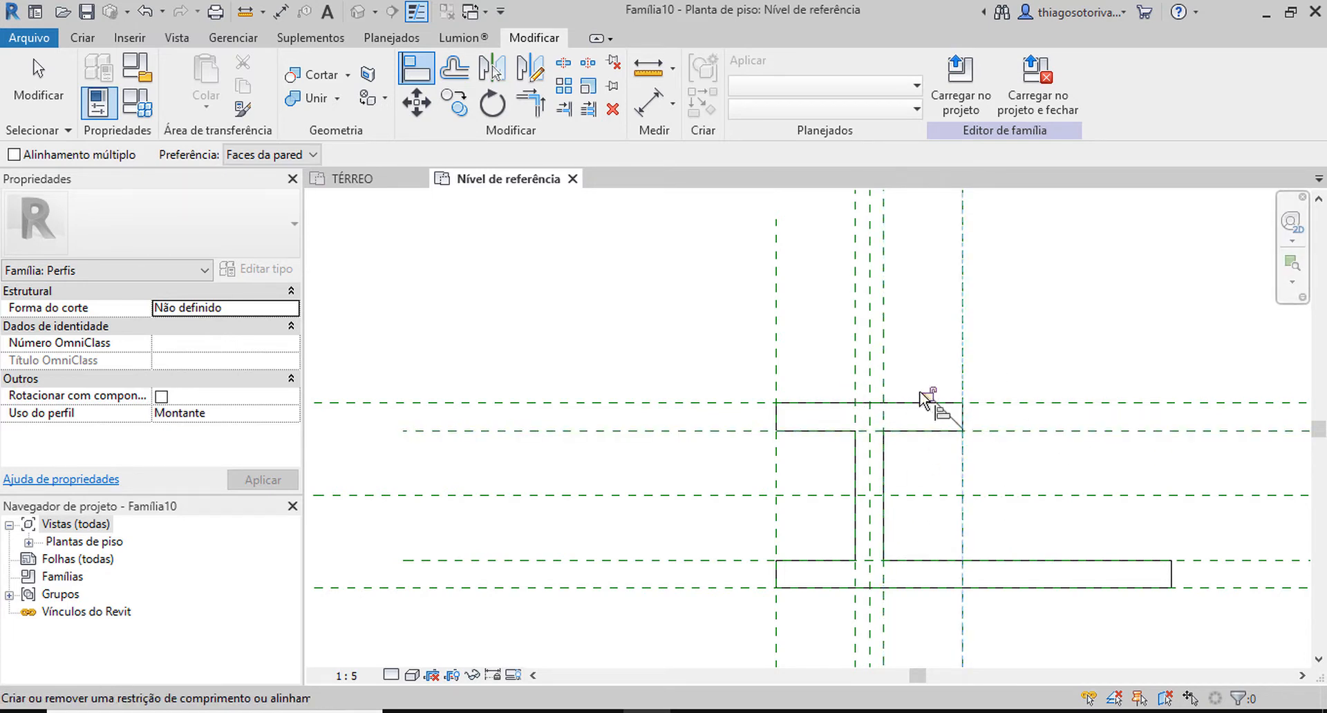
{"action": "left_click", "coordinate": [962, 312]}
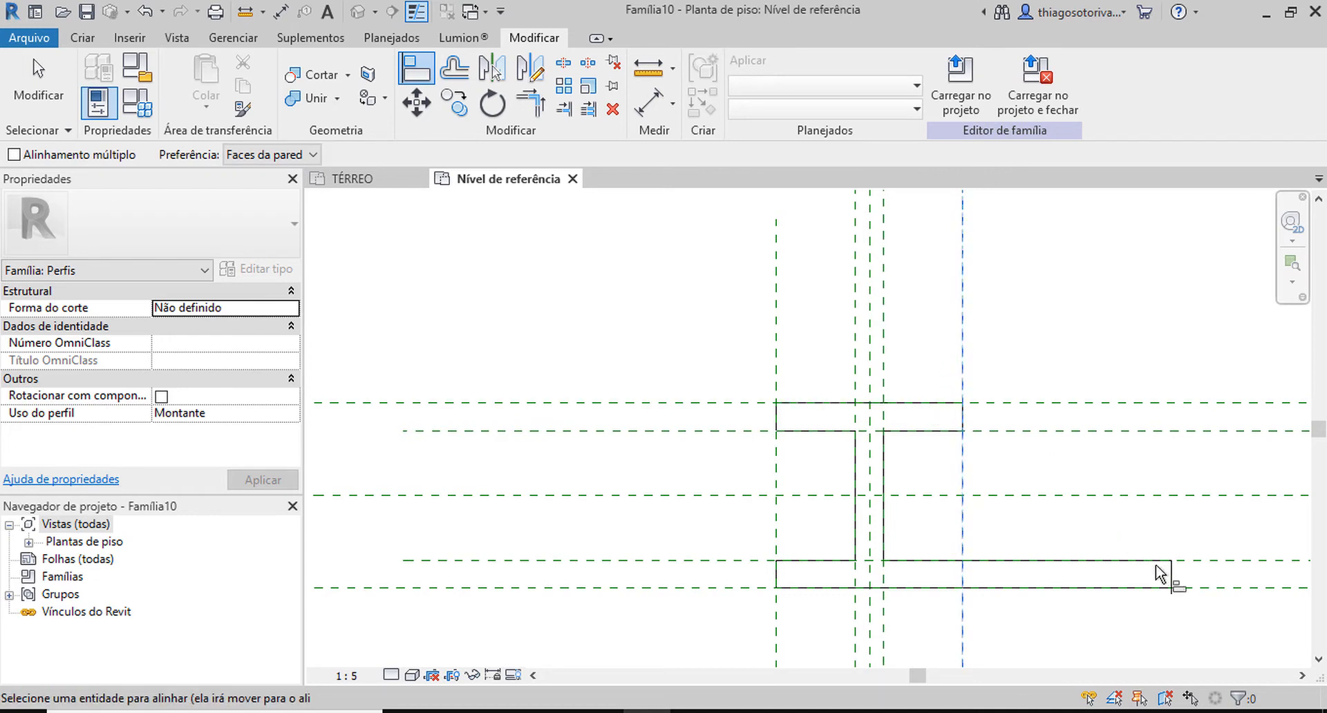
{"action": "left_click", "coordinate": [1171, 575]}
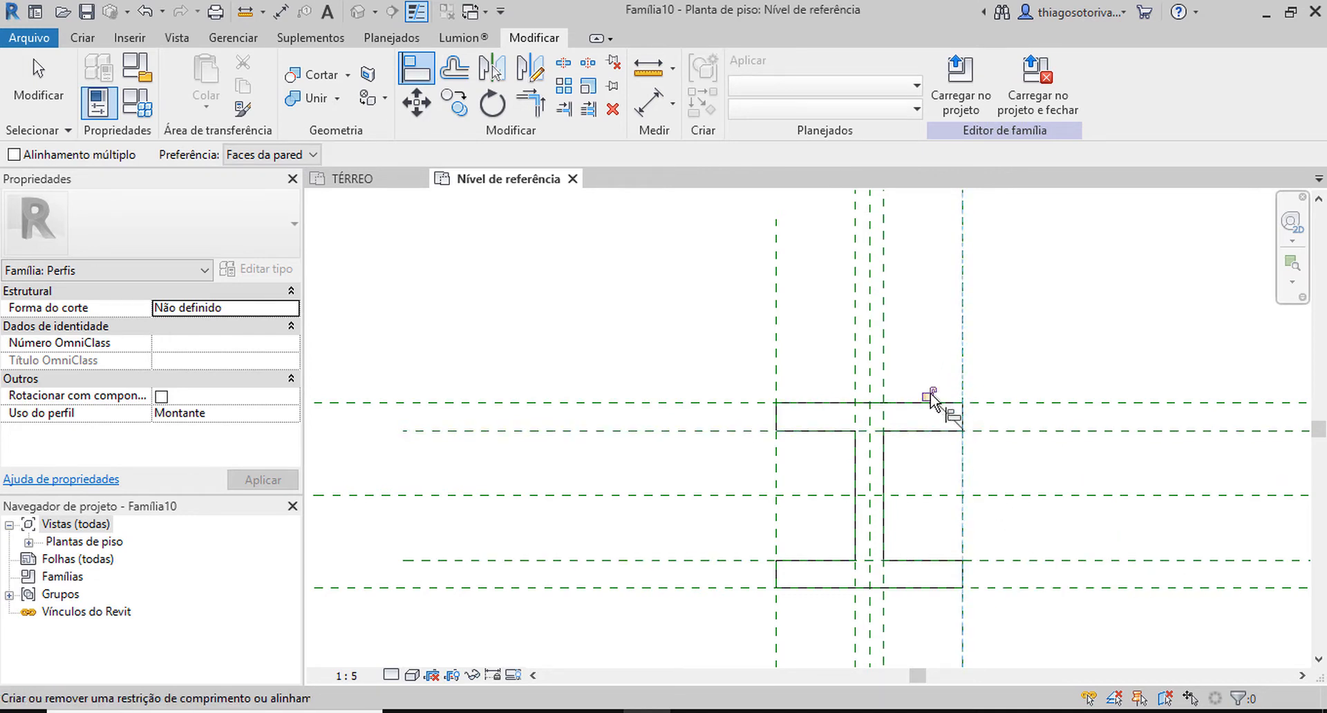
{"action": "key", "text": "Escape"}
{"action": "key", "text": "Escape"}
{"action": "middle_click_drag", "start_coordinate": [857, 445], "coordinate": [802, 414]}
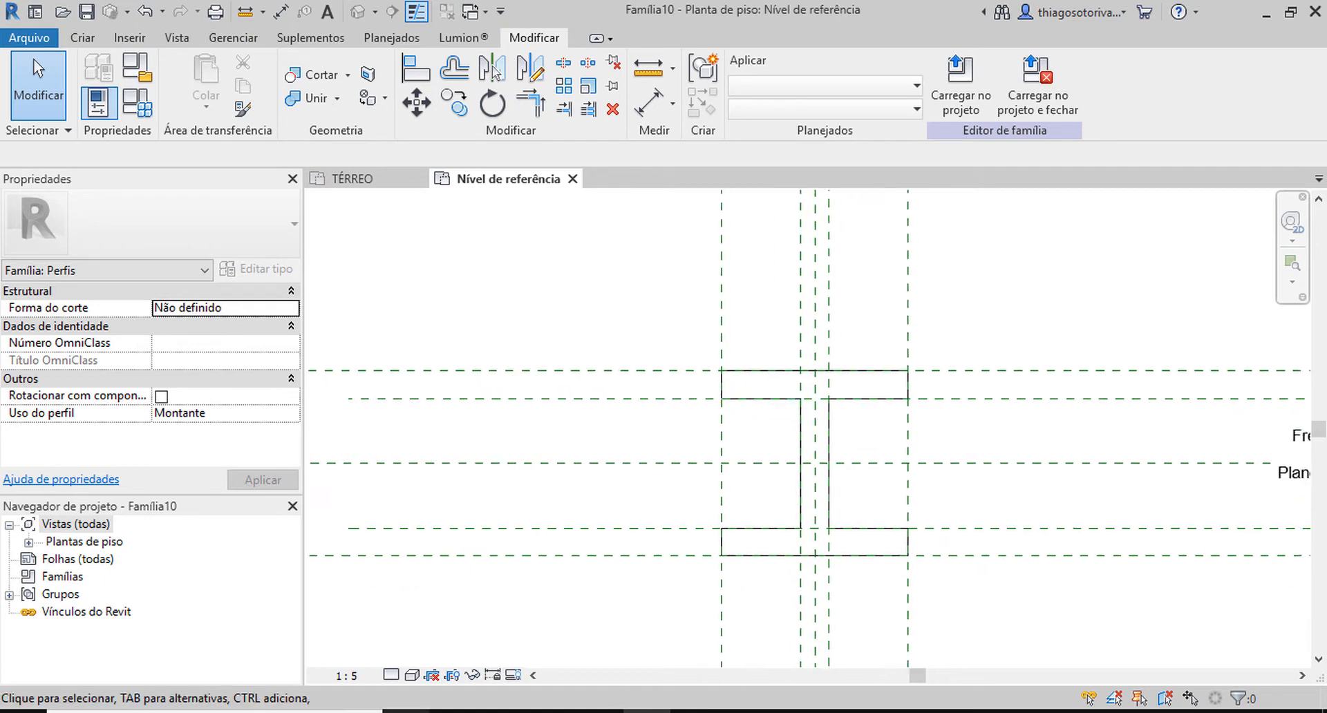
Set the reference level view's detail level to fine.
{"action": "left_click", "coordinate": [412, 676]}
{"action": "left_click", "coordinate": [456, 612]}
{"action": "scroll", "coordinate": [680, 416], "scroll_direction": "down", "scroll_amount": 2}
{"action": "scroll", "coordinate": [663, 439], "scroll_direction": "up", "scroll_amount": 2}
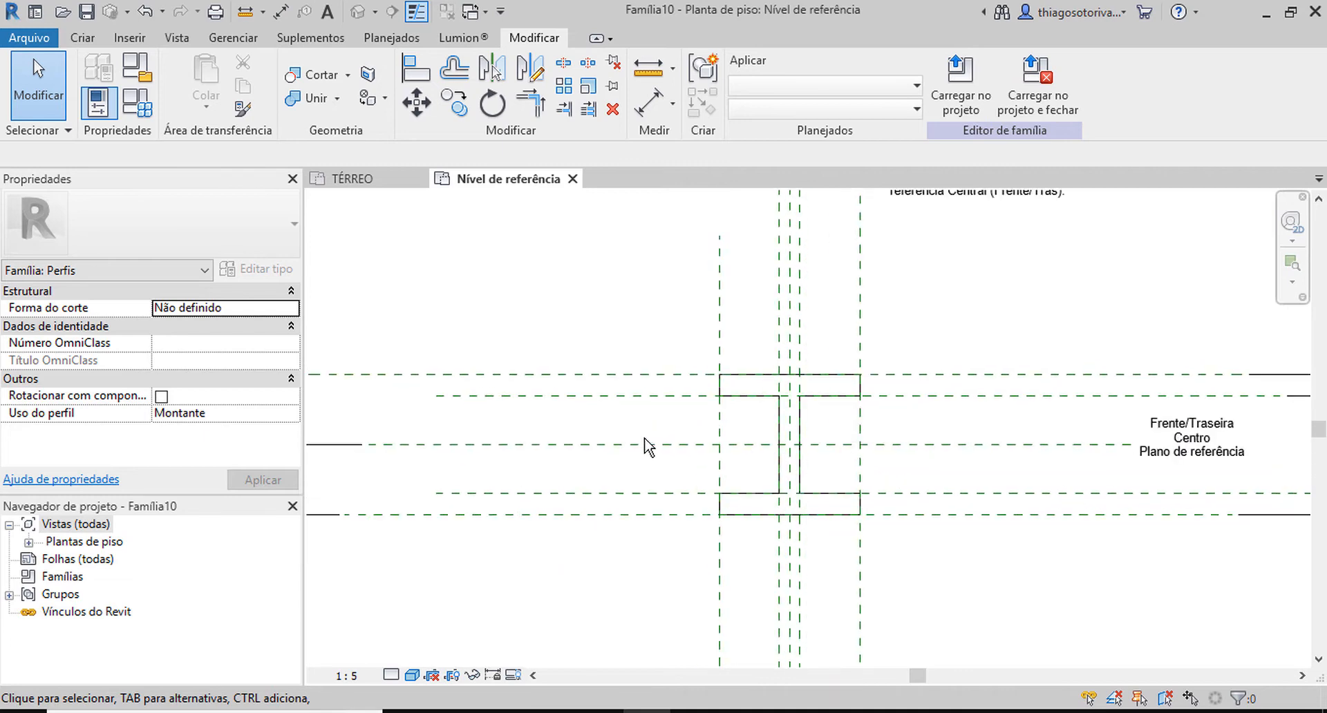
{"action": "middle_click_drag", "start_coordinate": [708, 426], "coordinate": [695, 415]}
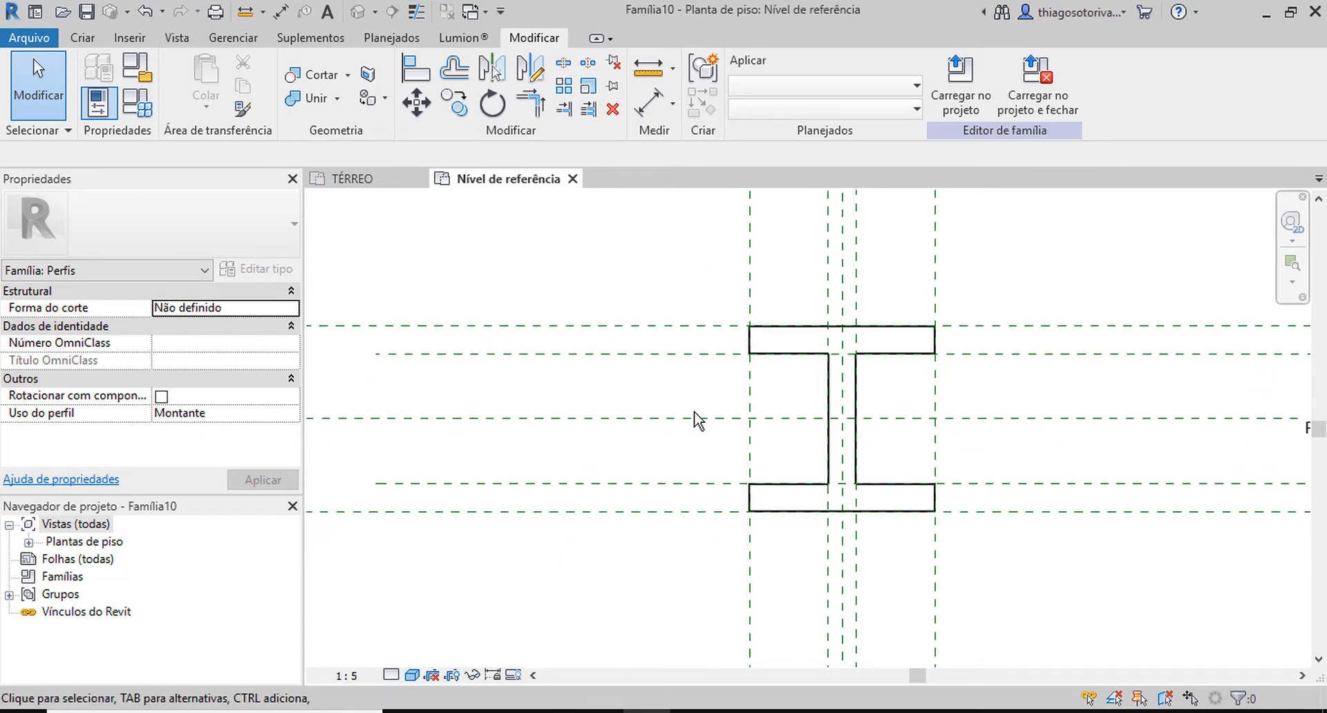
Set the family's Espessura parameter to 1 cm and apply it to the profile.
{"action": "left_click", "coordinate": [135, 102]}
{"action": "left_click_drag", "start_coordinate": [705, 187], "coordinate": [555, 181]}
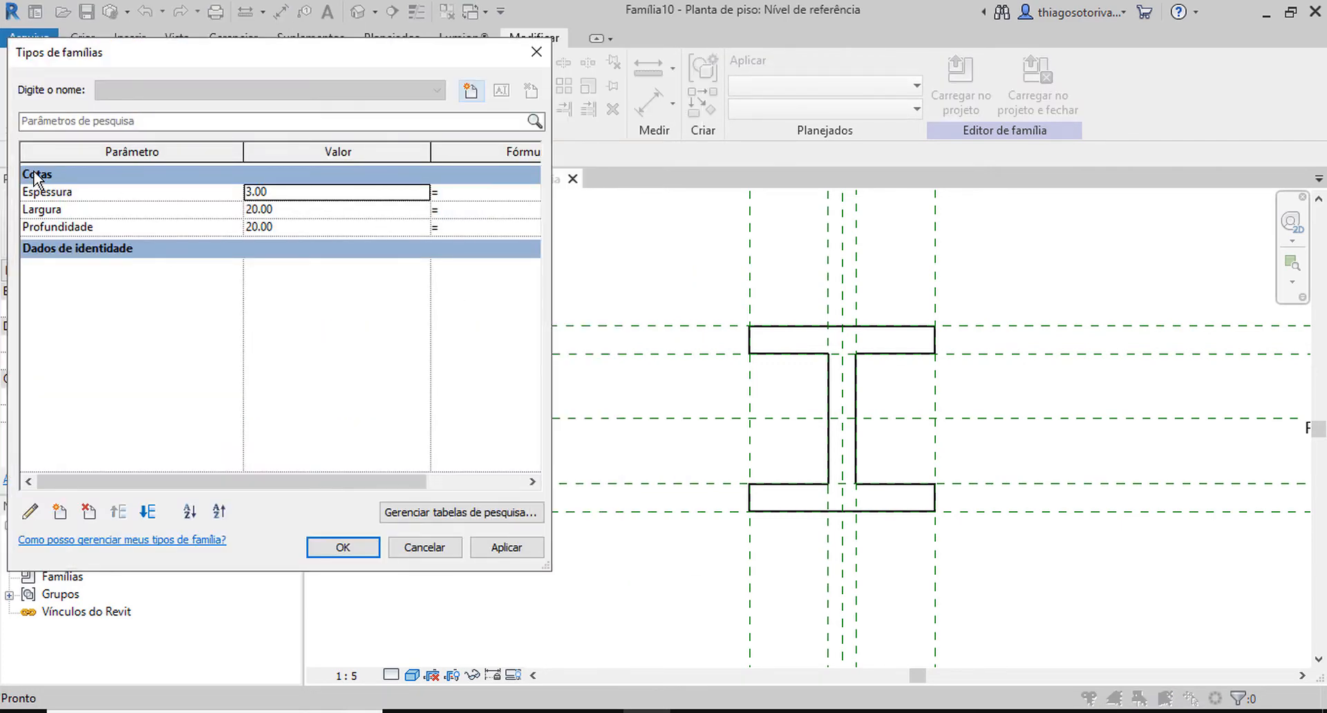
{"action": "left_click", "coordinate": [279, 199]}
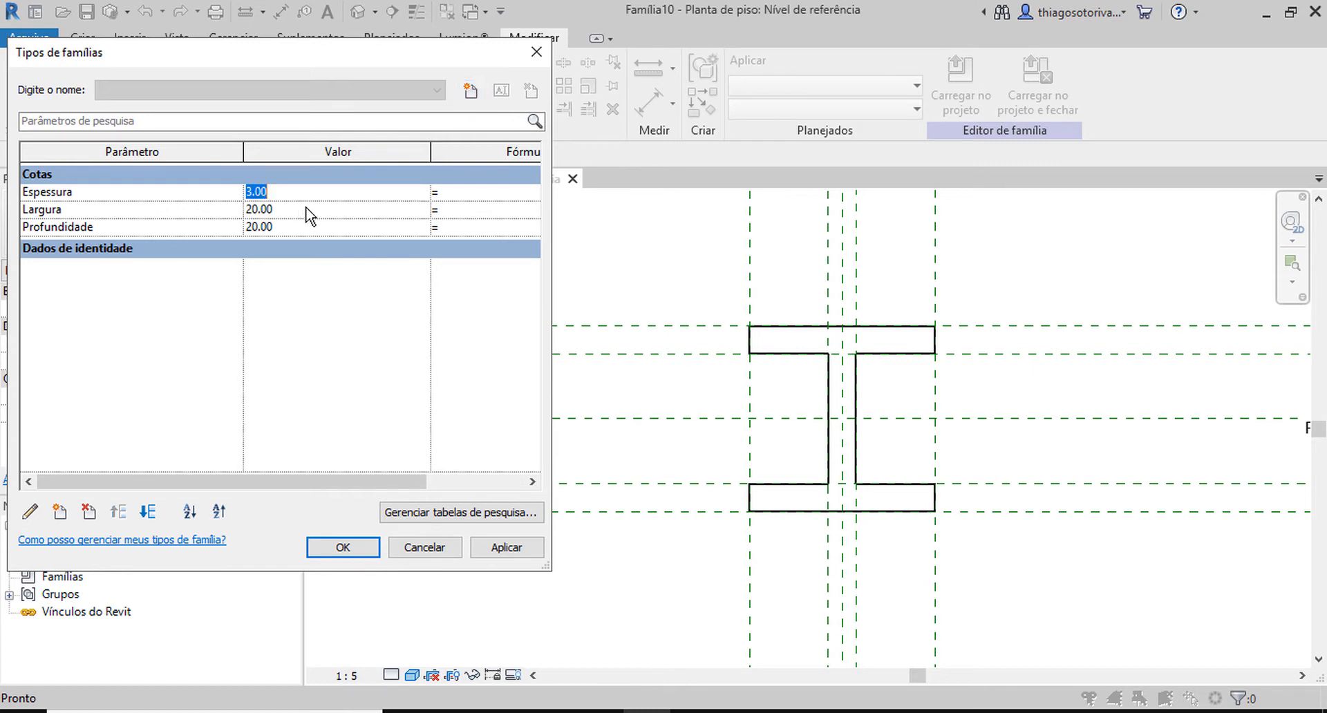
{"action": "type", "text": "1"}
{"action": "left_click", "coordinate": [507, 547]}
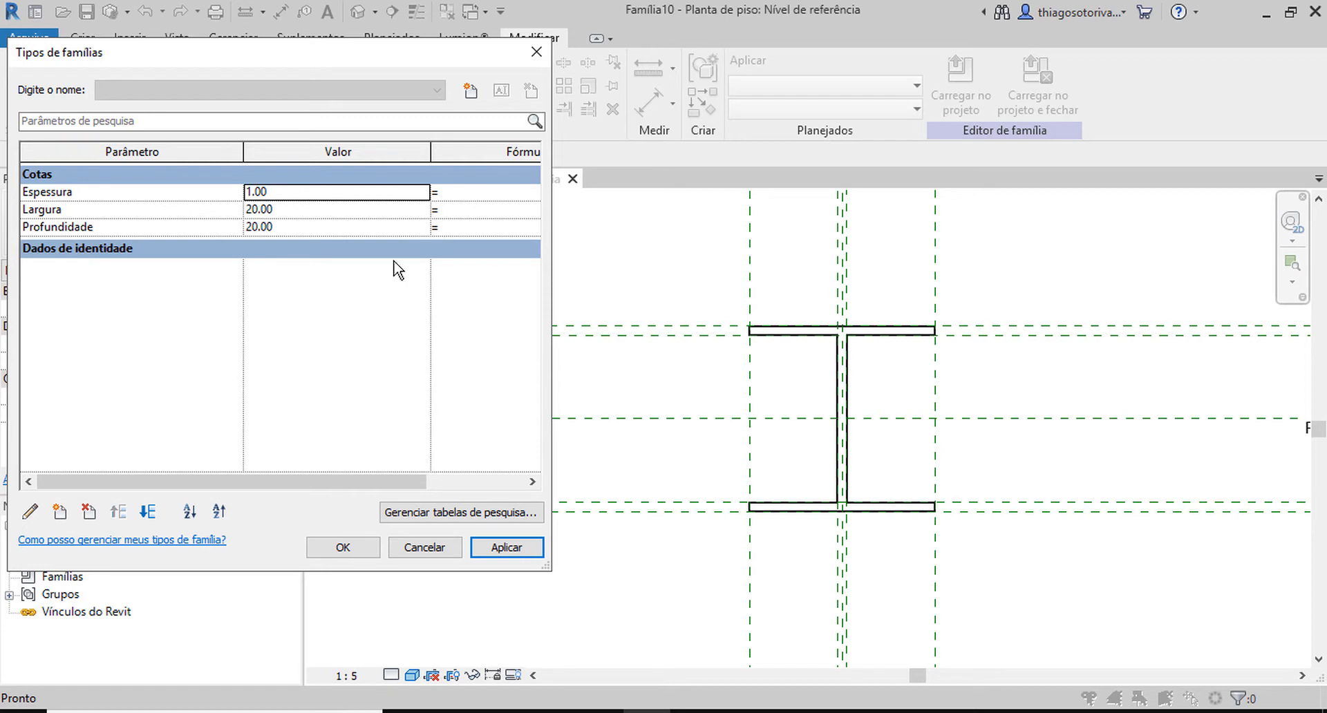
Set the family's Largura to 12 cm and Profundidade to 5 cm, applying both to the profile.
{"action": "left_click", "coordinate": [291, 209]}
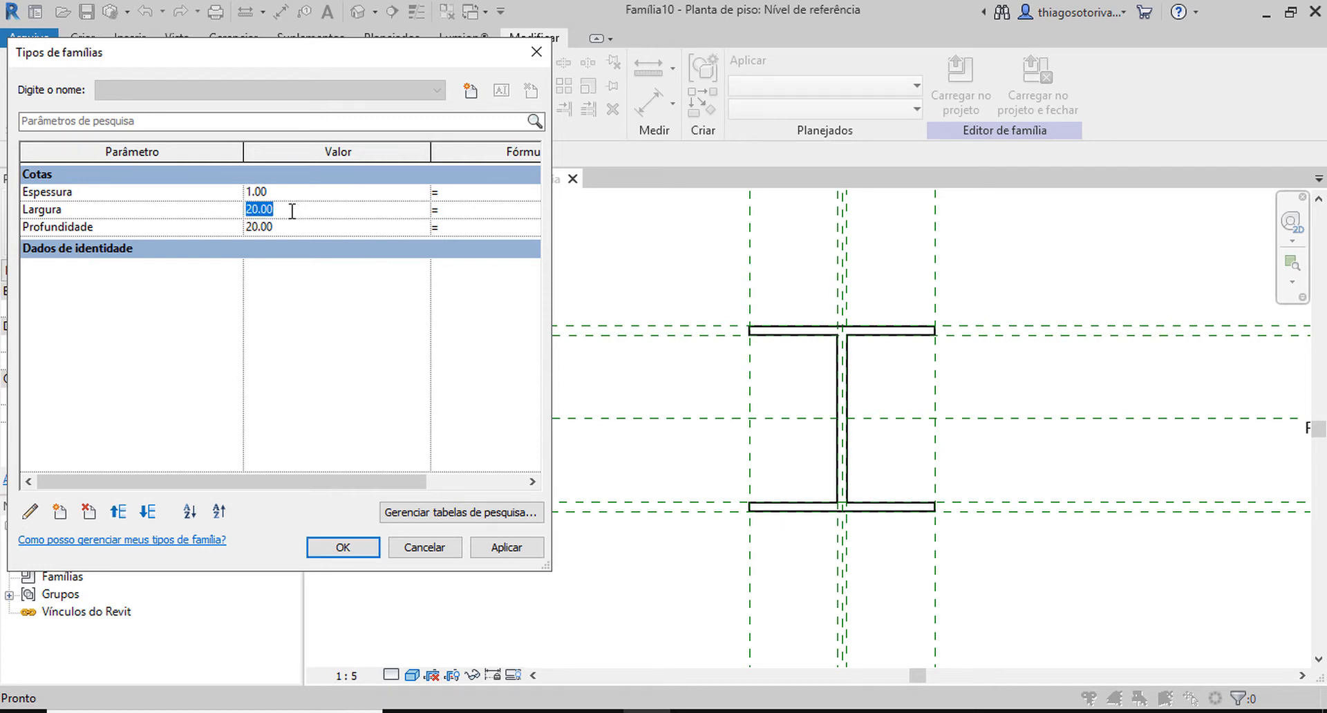
{"action": "type", "text": "12"}
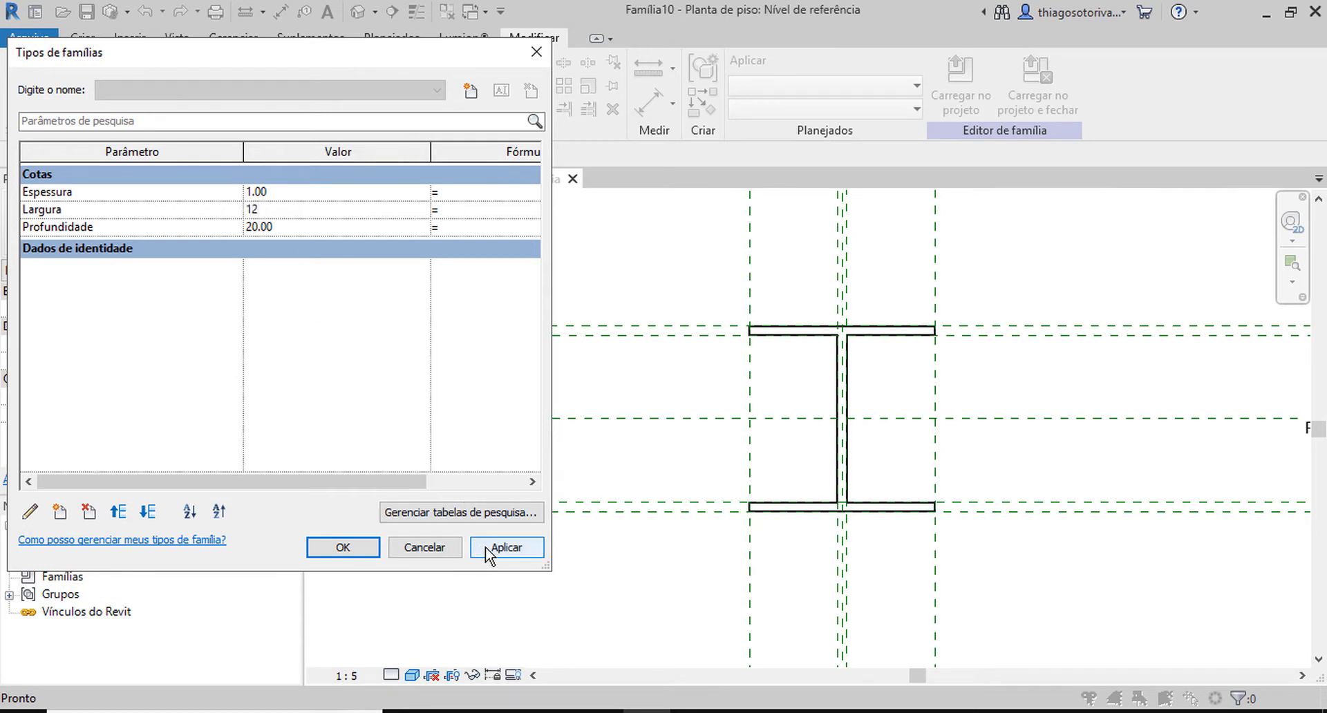
{"action": "left_click", "coordinate": [506, 547]}
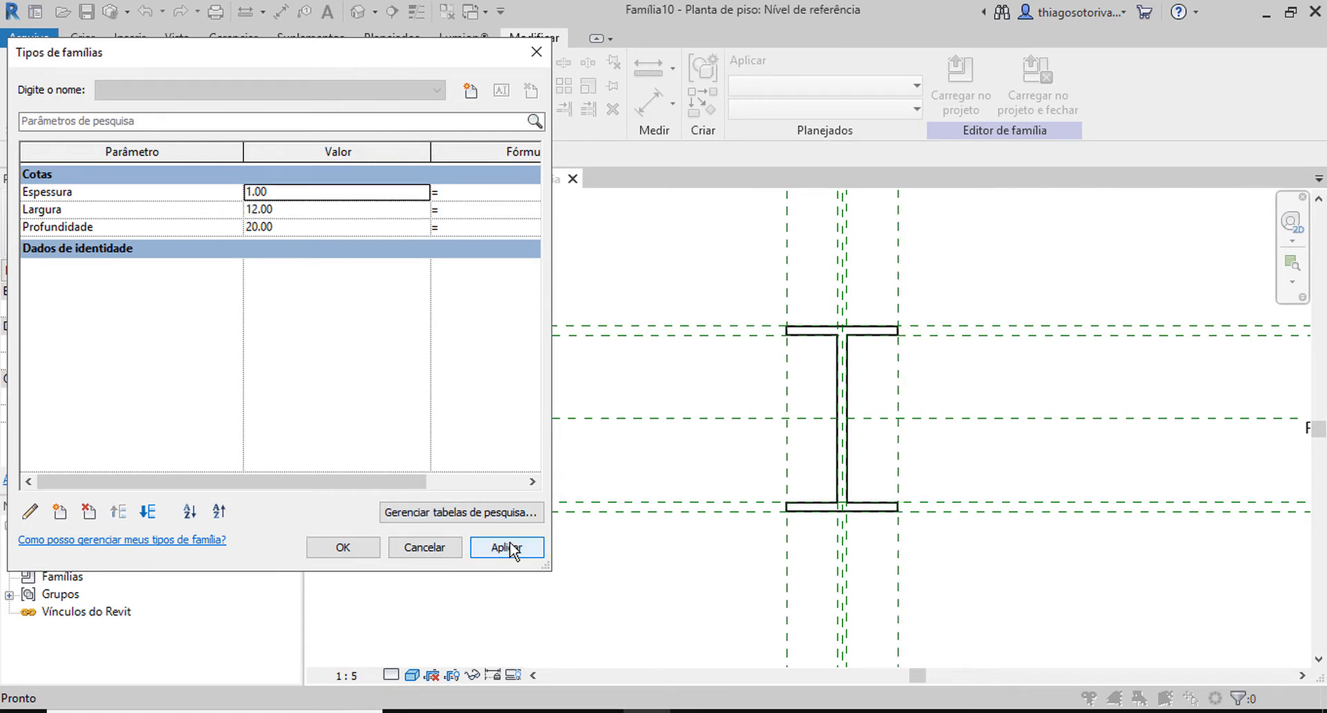
{"action": "left_click", "coordinate": [333, 226]}
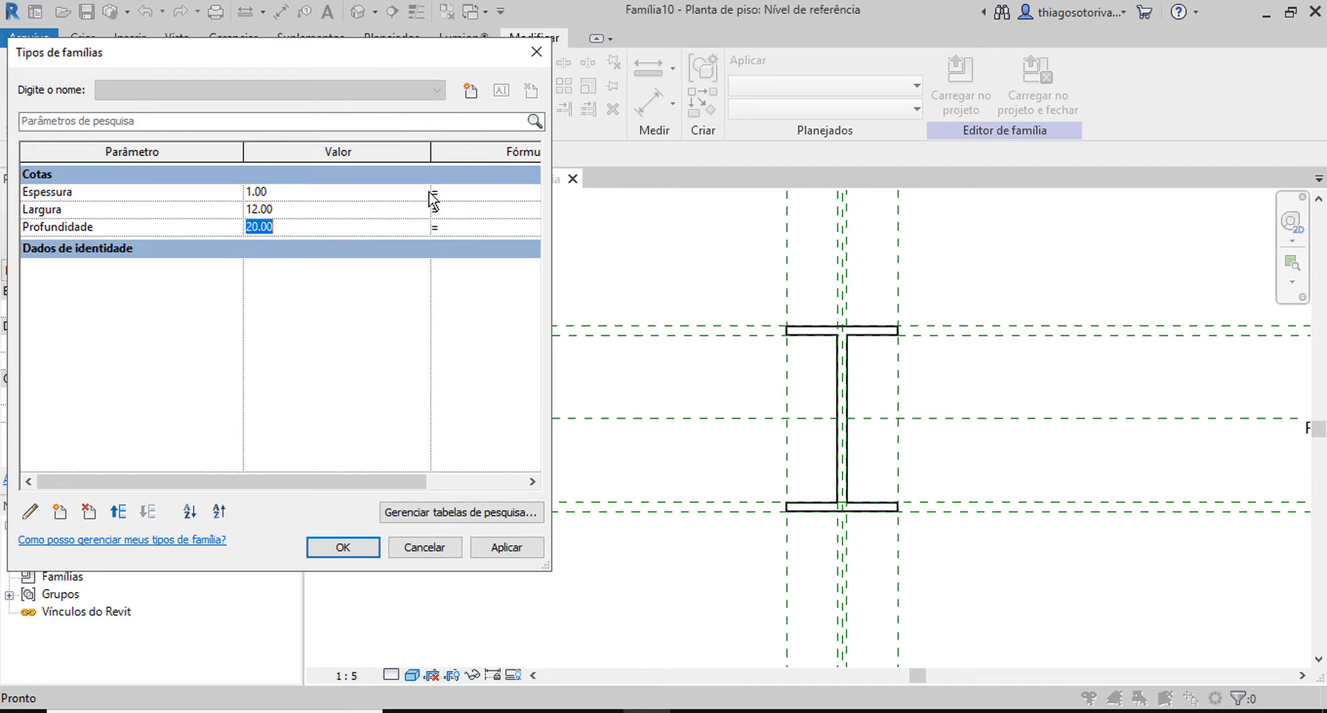
{"action": "type", "text": "5"}
{"action": "left_click", "coordinate": [535, 549]}
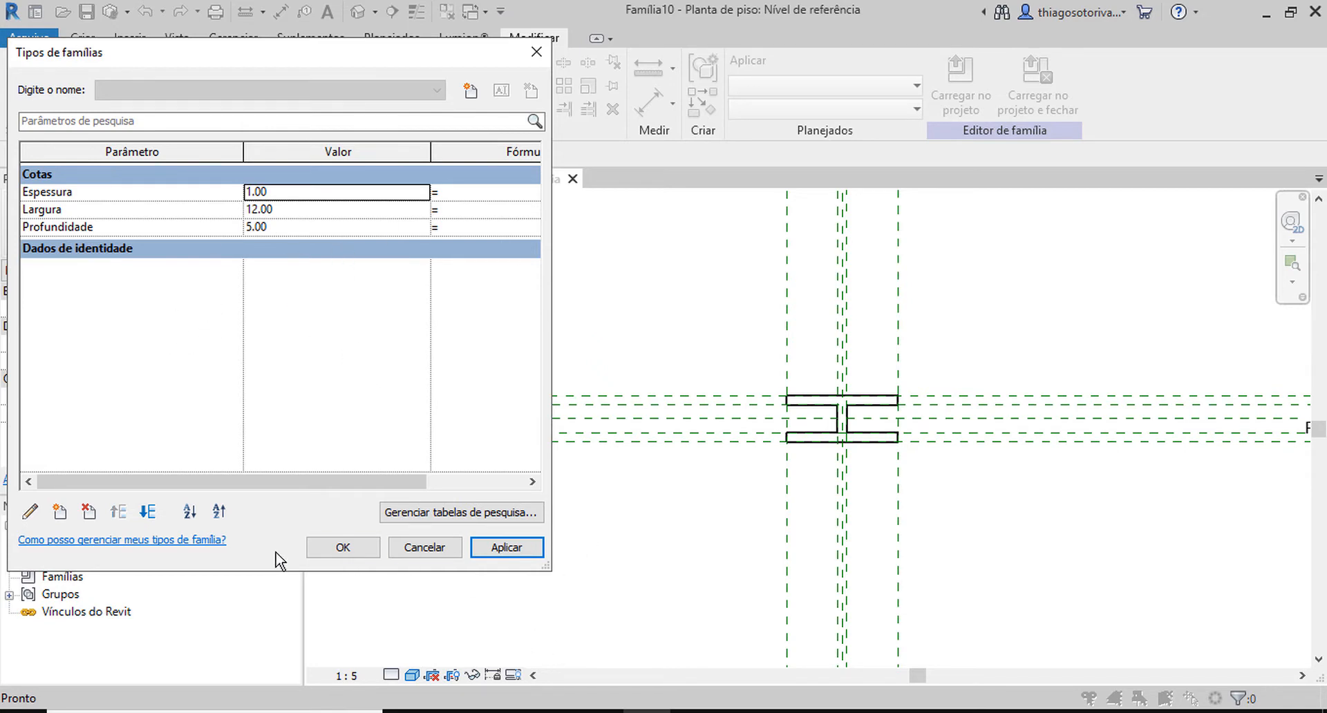
{"action": "left_click", "coordinate": [342, 548]}
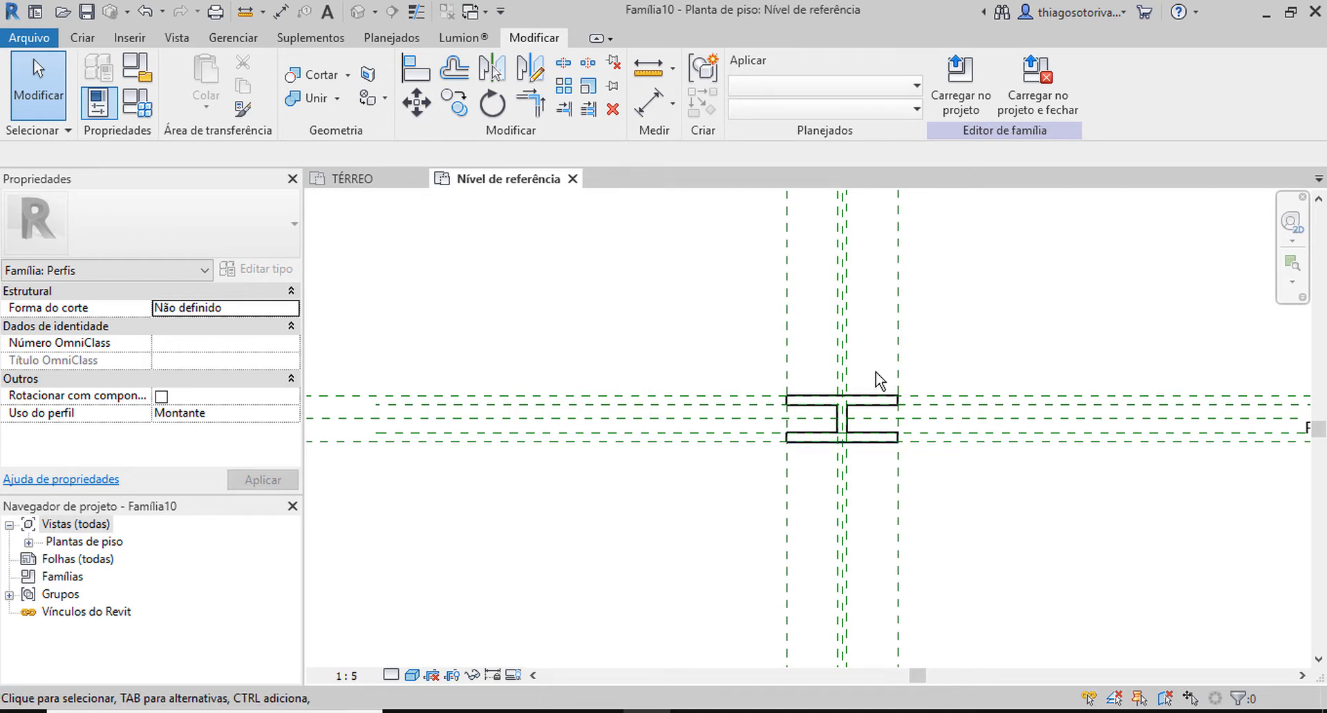
Save the profile family in Documentos under the name perfil_I_Paramétrico.
{"action": "scroll", "coordinate": [876, 376], "scroll_direction": "up", "scroll_amount": 2}
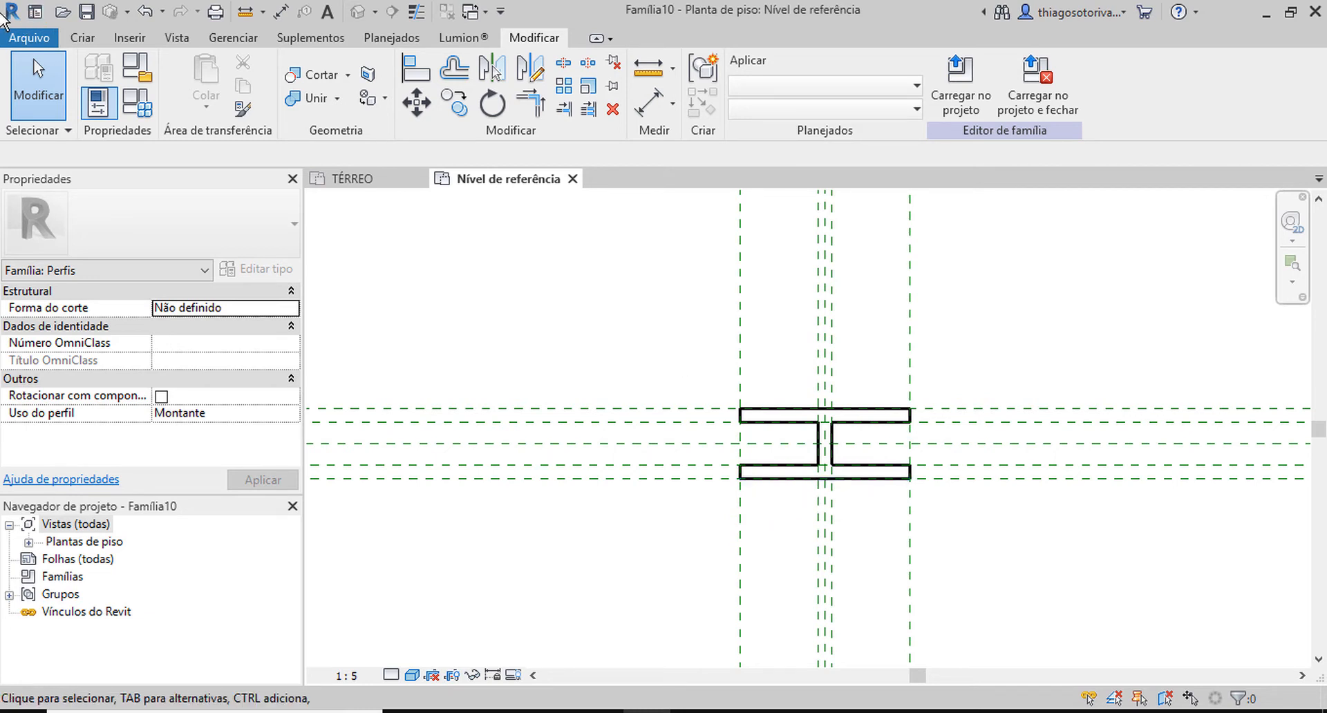
{"action": "left_click", "coordinate": [40, 39]}
{"action": "left_click", "coordinate": [134, 220]}
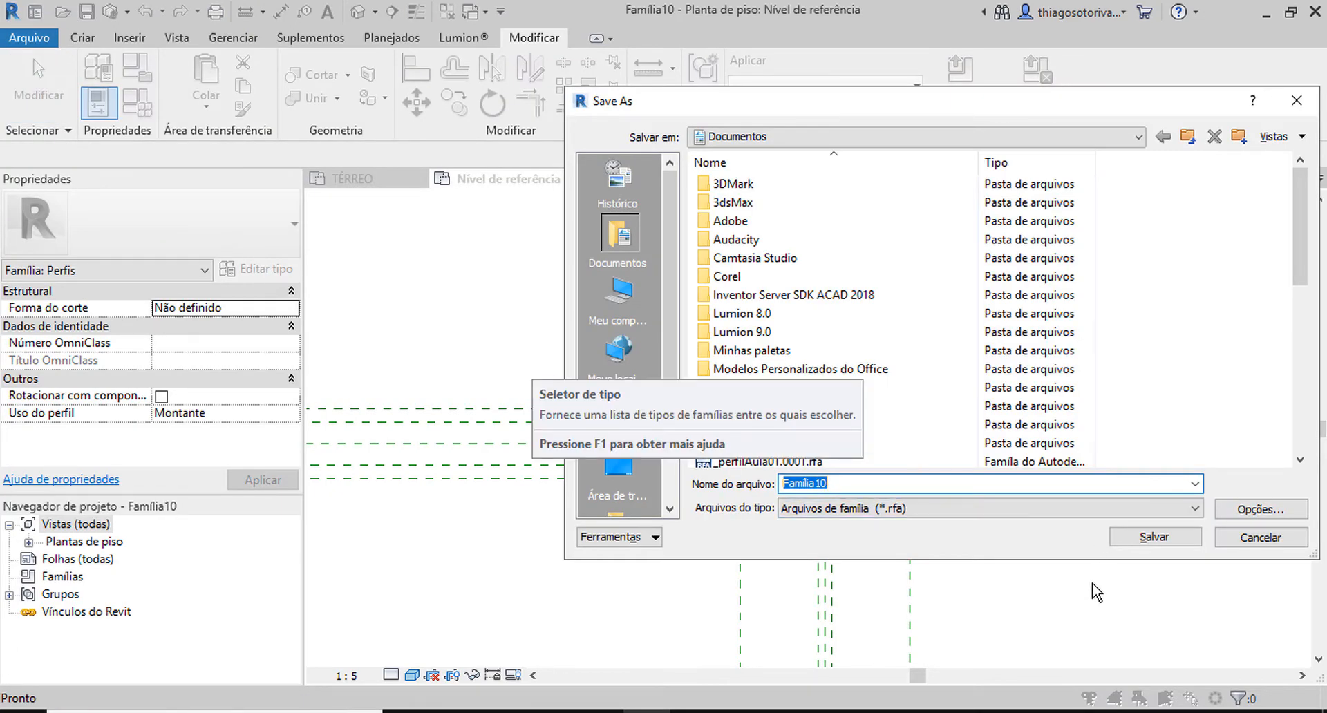
{"action": "type", "text": "p"}
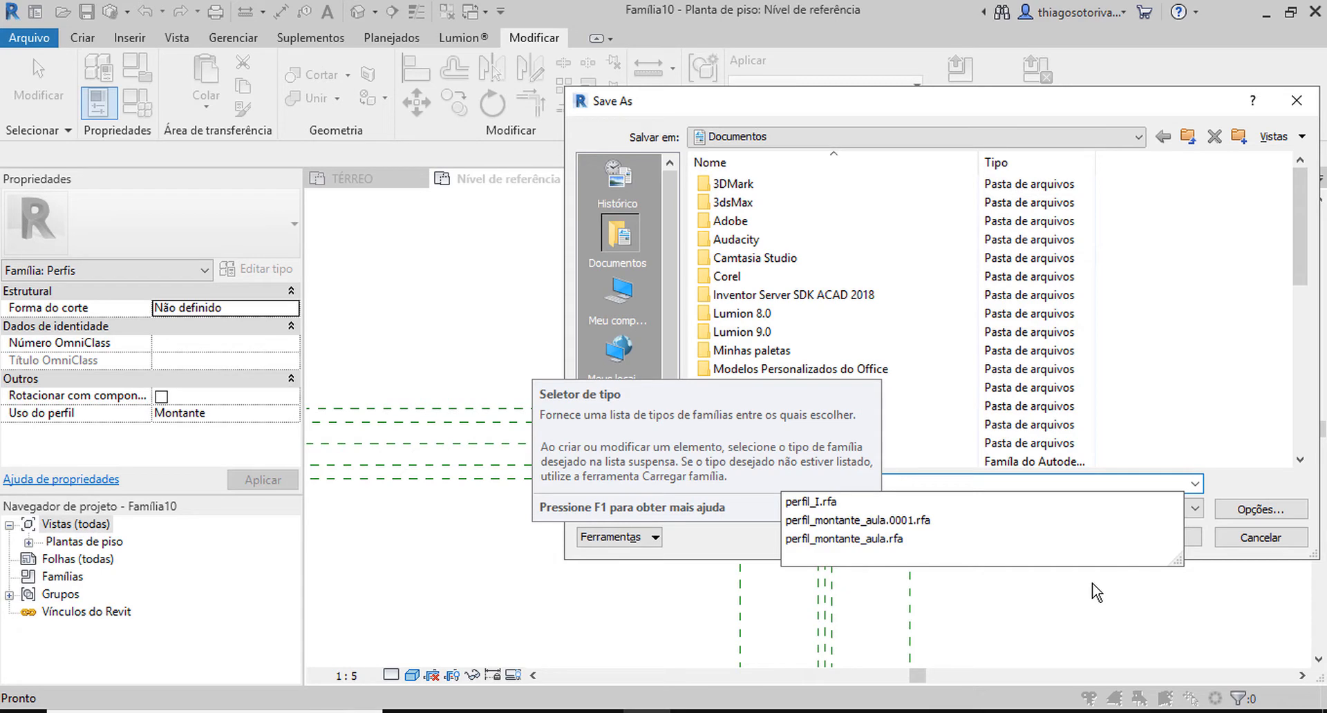
{"action": "type", "text": "I"}
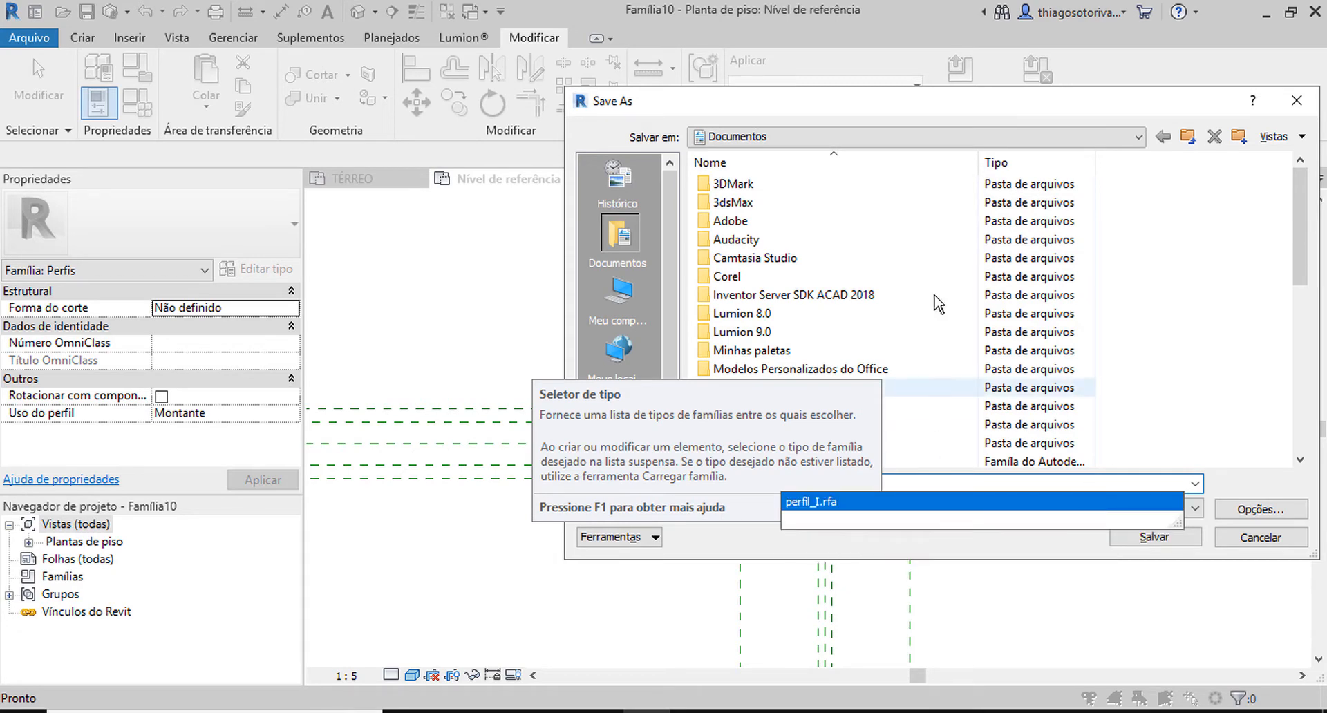
{"action": "left_click_drag", "start_coordinate": [902, 95], "coordinate": [446, 84]}
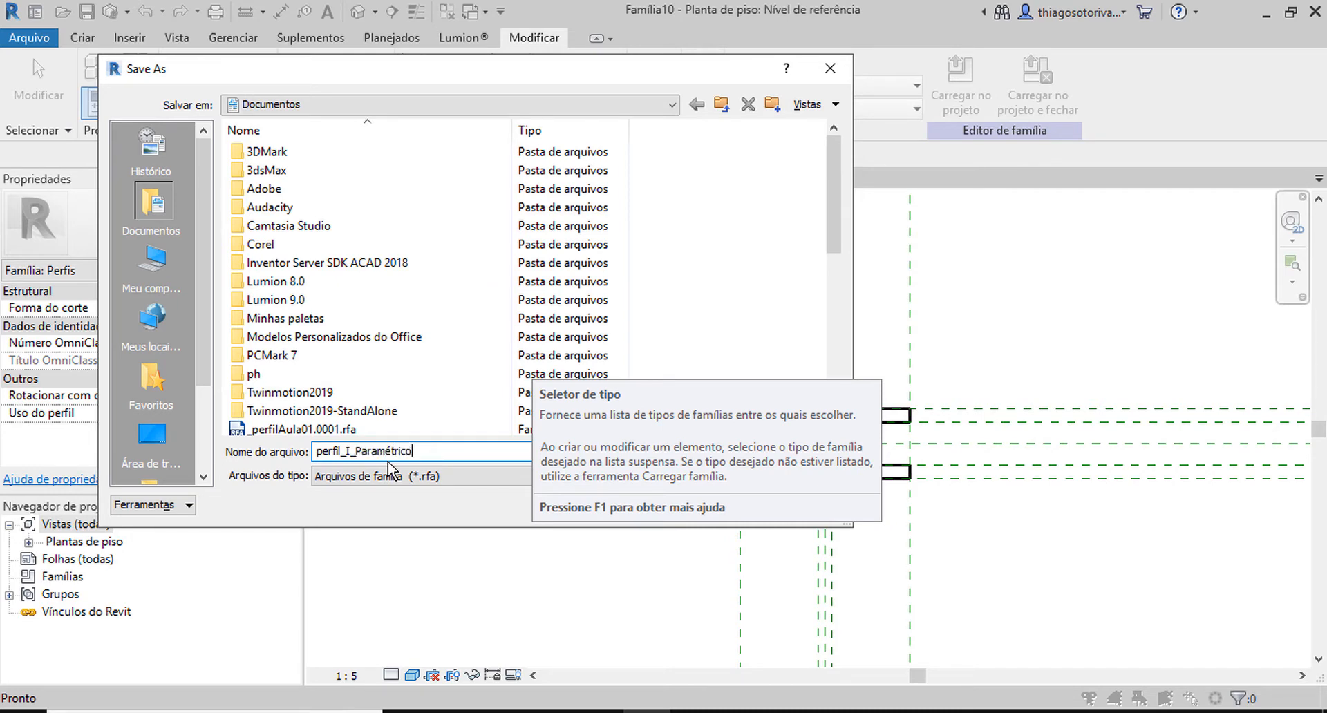
{"action": "key", "text": "Return"}
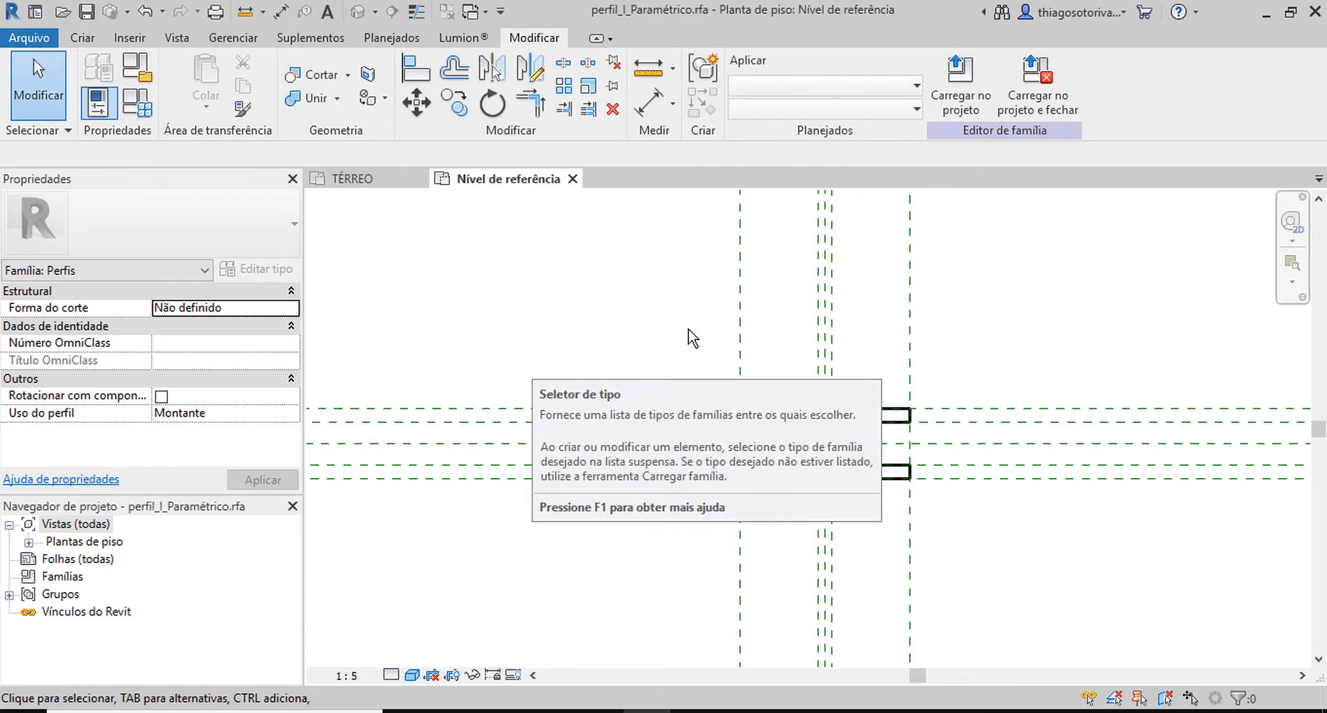
Load the saved profile family into the project and close the family file.
{"action": "scroll", "coordinate": [691, 332], "scroll_direction": "down", "scroll_amount": 2}
{"action": "middle_click_drag", "start_coordinate": [856, 347], "coordinate": [1115, 313]}
{"action": "scroll", "coordinate": [707, 427], "scroll_direction": "down", "scroll_amount": 2}
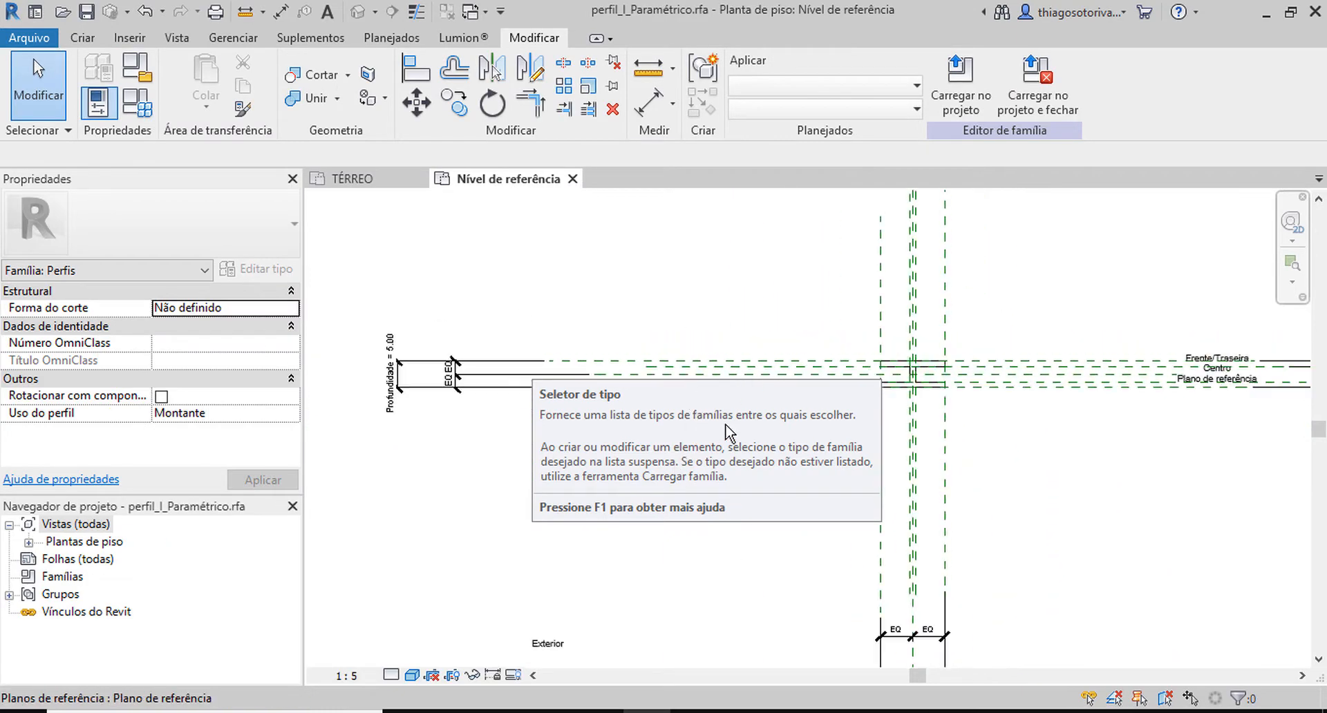
{"action": "scroll", "coordinate": [722, 427], "scroll_direction": "up", "scroll_amount": 5}
{"action": "scroll", "coordinate": [679, 374], "scroll_direction": "down", "scroll_amount": 3}
{"action": "middle_click_drag", "start_coordinate": [863, 417], "coordinate": [753, 450]}
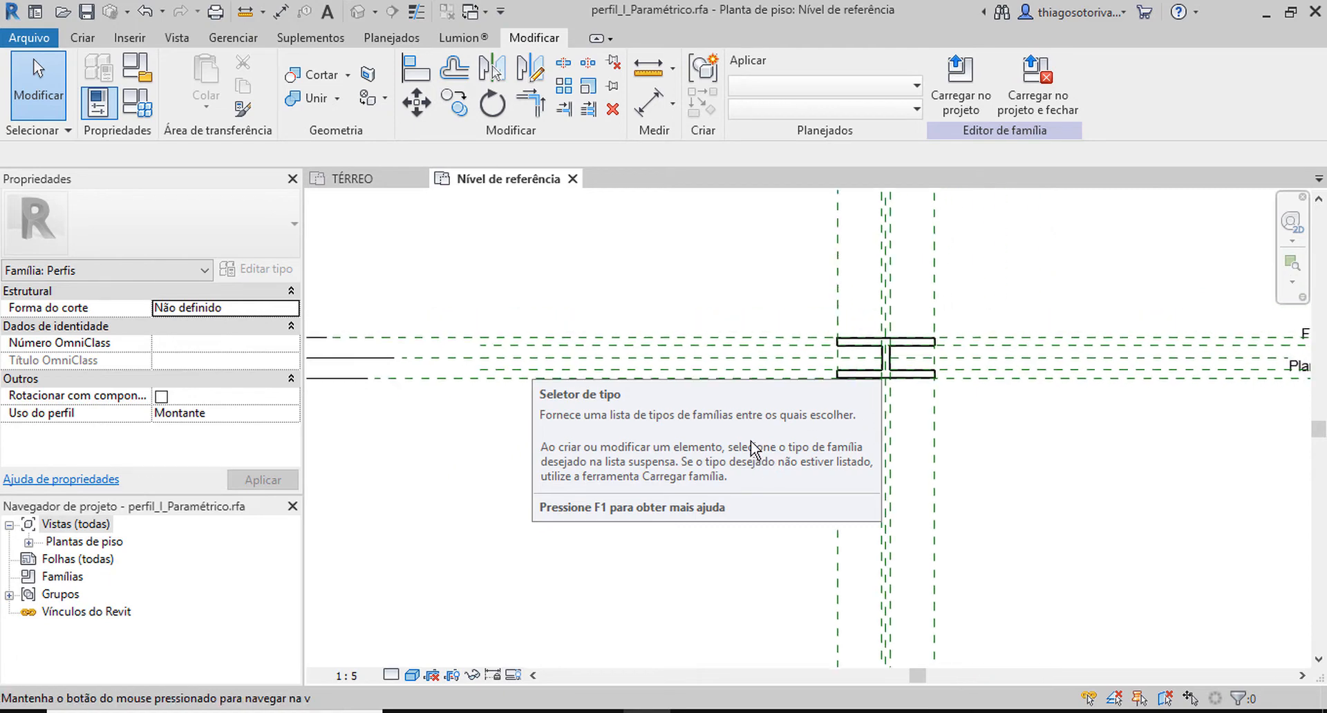
{"action": "middle_click_drag", "start_coordinate": [737, 279], "coordinate": [823, 249]}
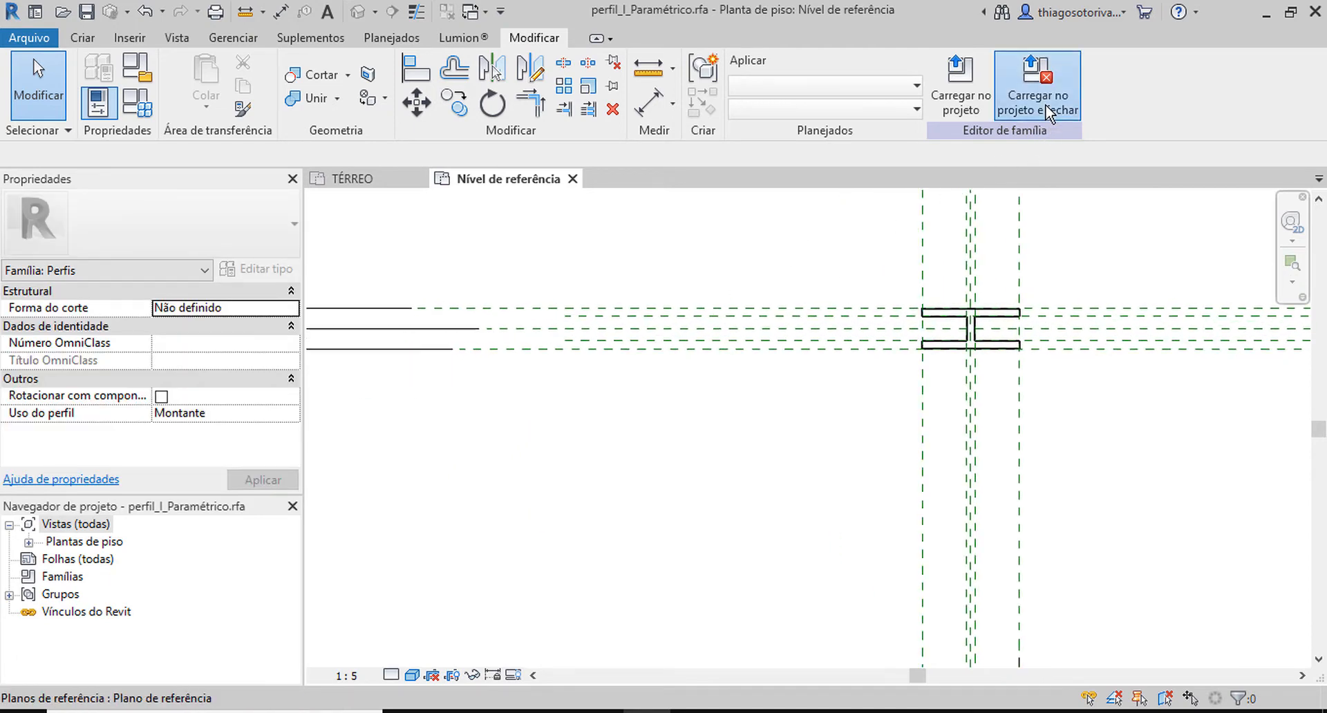
{"action": "left_click", "coordinate": [1040, 96]}
{"action": "left_click", "coordinate": [618, 297]}
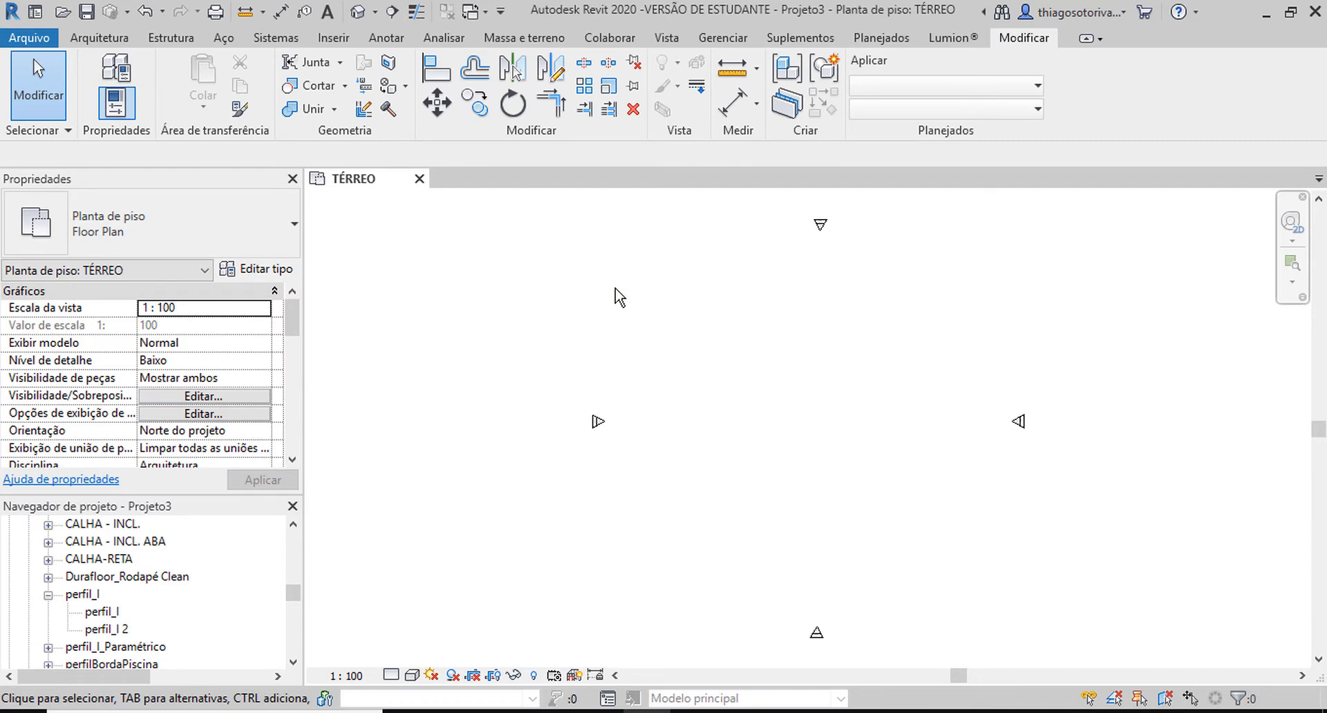
Start a new wall using the curtain wall type Vidro ( Montantes x Sem Montantes ).
{"action": "key", "text": "w"}
{"action": "key", "text": "a"}
{"action": "left_click", "coordinate": [172, 222]}
{"action": "scroll", "coordinate": [181, 387], "scroll_direction": "down", "scroll_amount": 5}
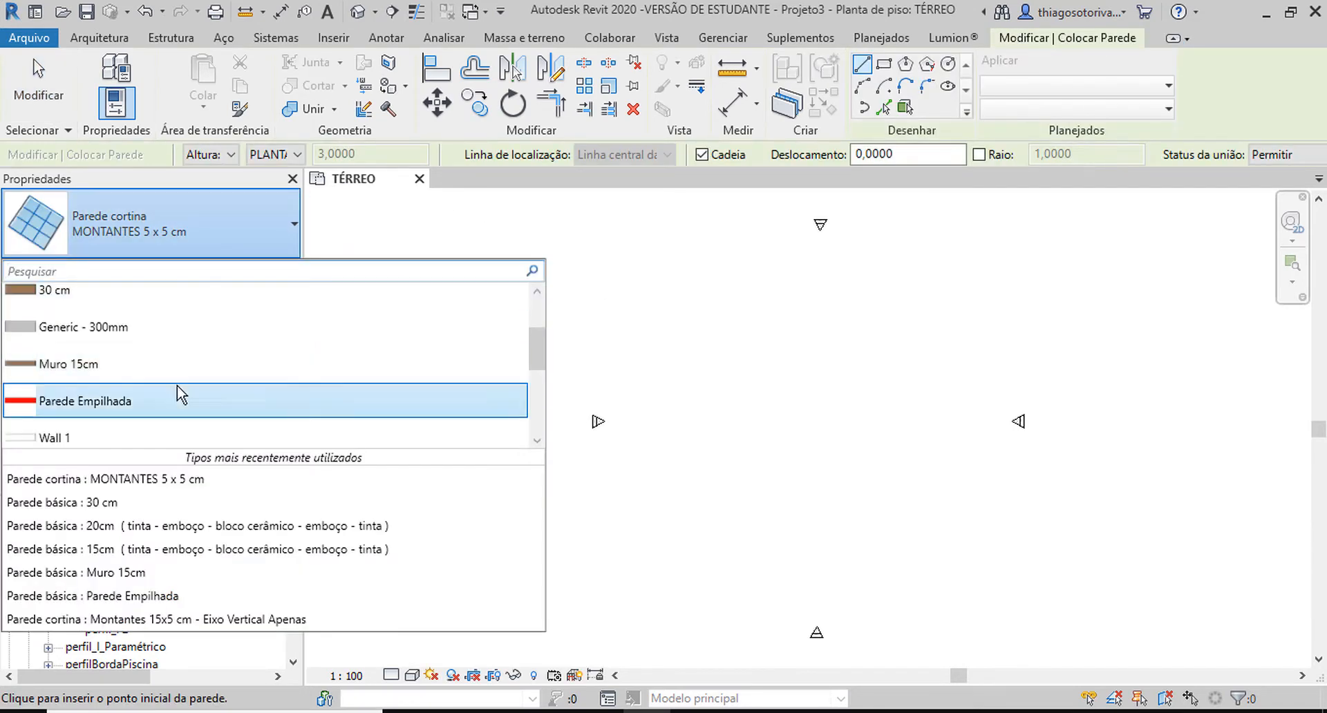
{"action": "scroll", "coordinate": [178, 394], "scroll_direction": "down", "scroll_amount": 3}
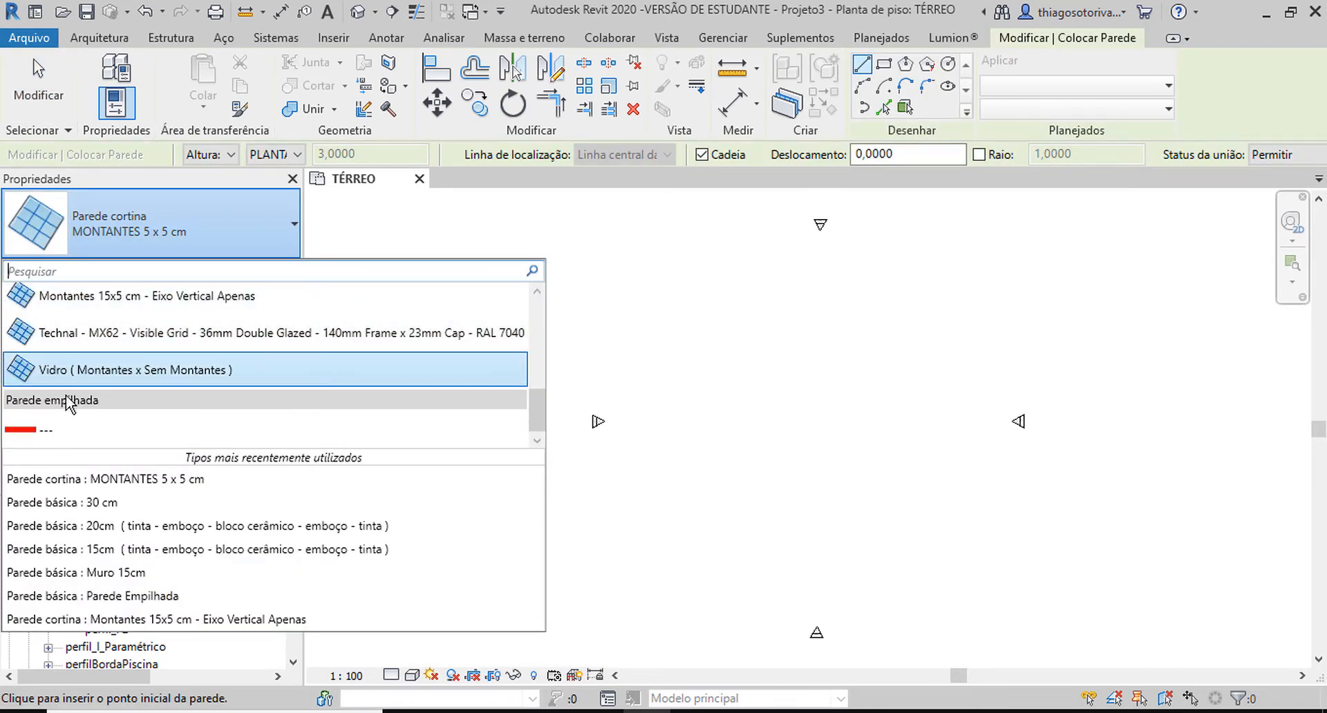
{"action": "left_click", "coordinate": [110, 376]}
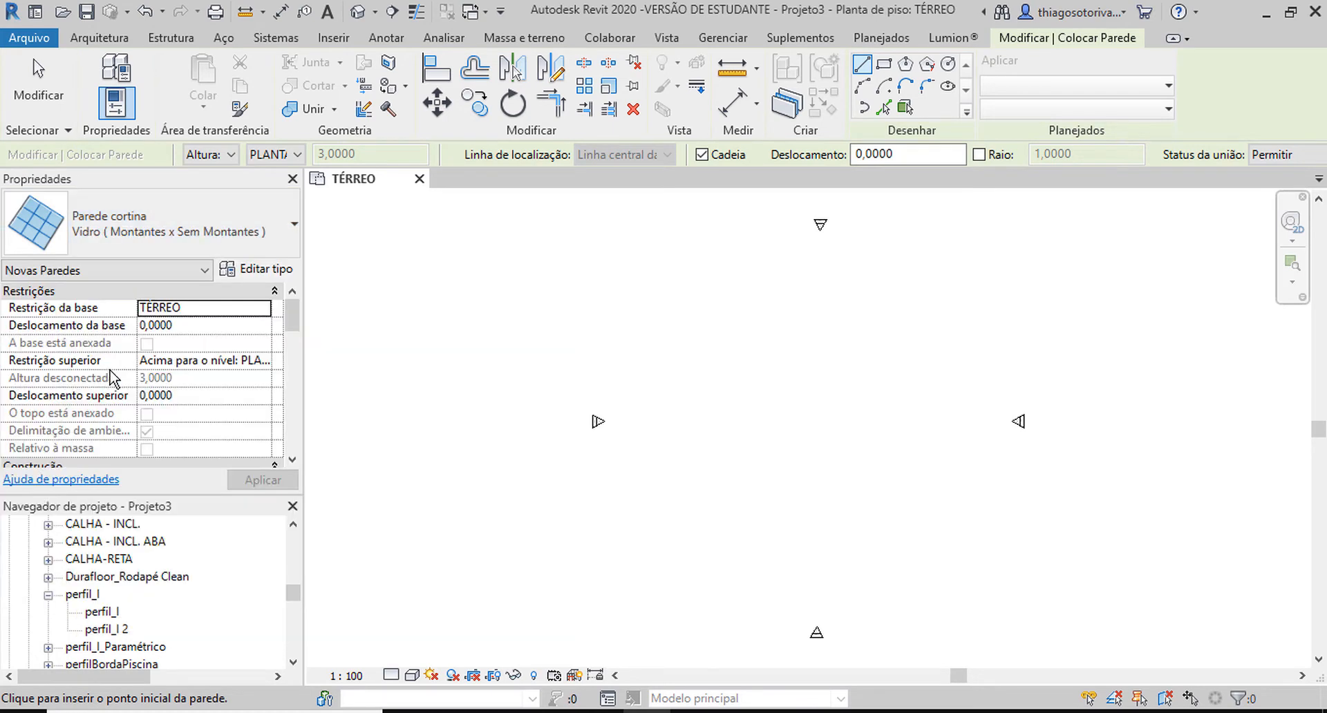
Set the vertical grid layout to Distância fixa in the curtain wall's type properties.
{"action": "left_click", "coordinate": [263, 271]}
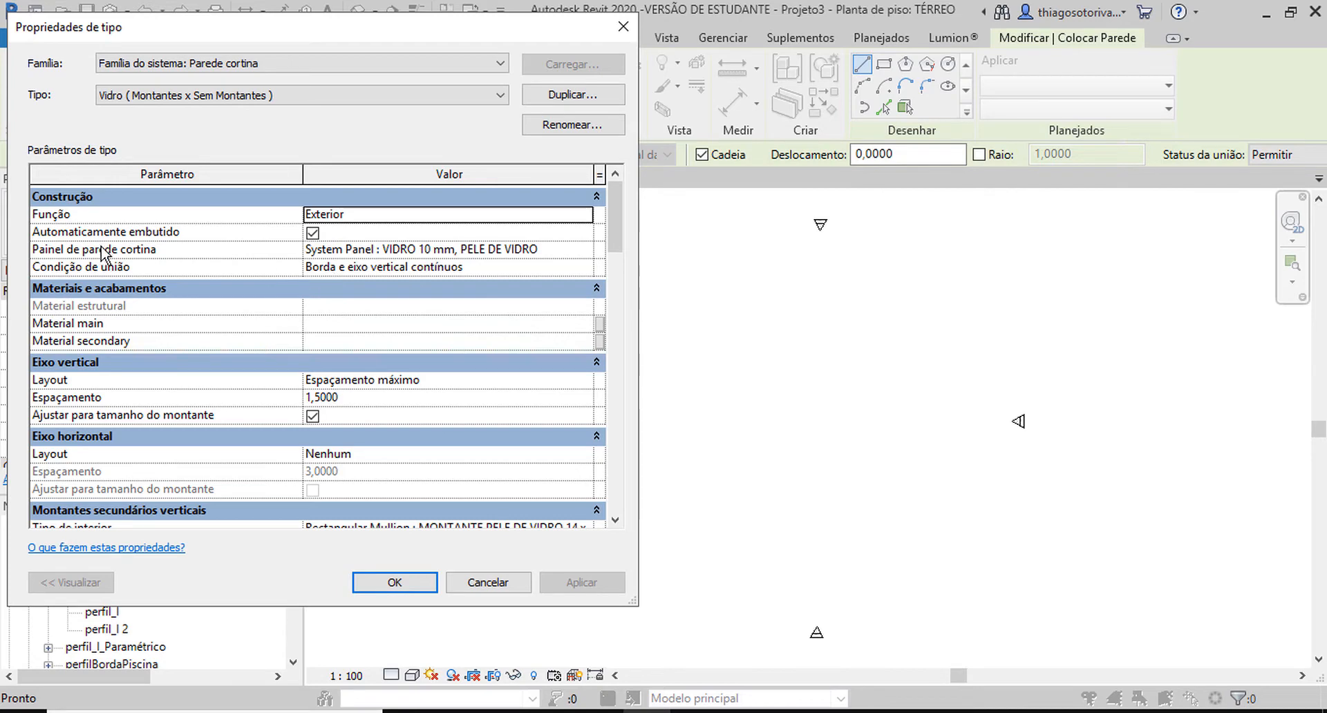
{"action": "mouse_move", "coordinate": [96, 254]}
{"action": "left_click", "coordinate": [584, 380]}
{"action": "left_click", "coordinate": [584, 380]}
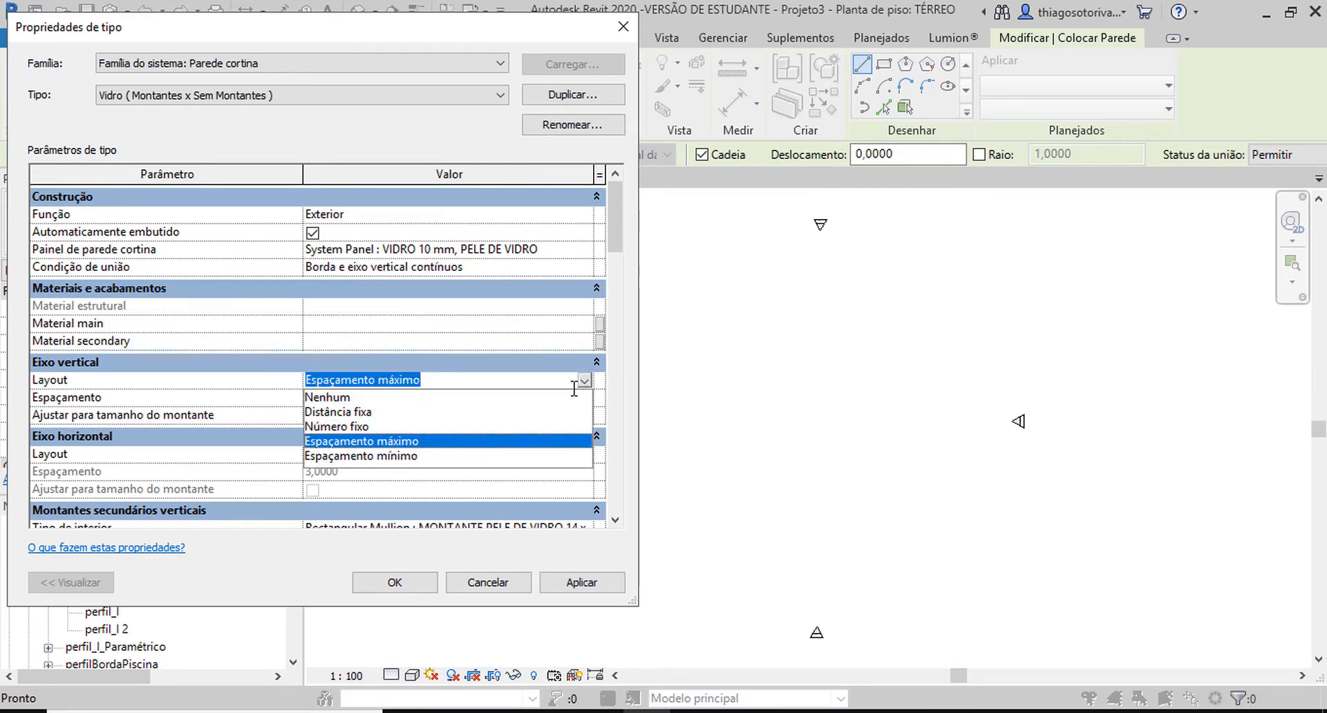
{"action": "left_click", "coordinate": [357, 412]}
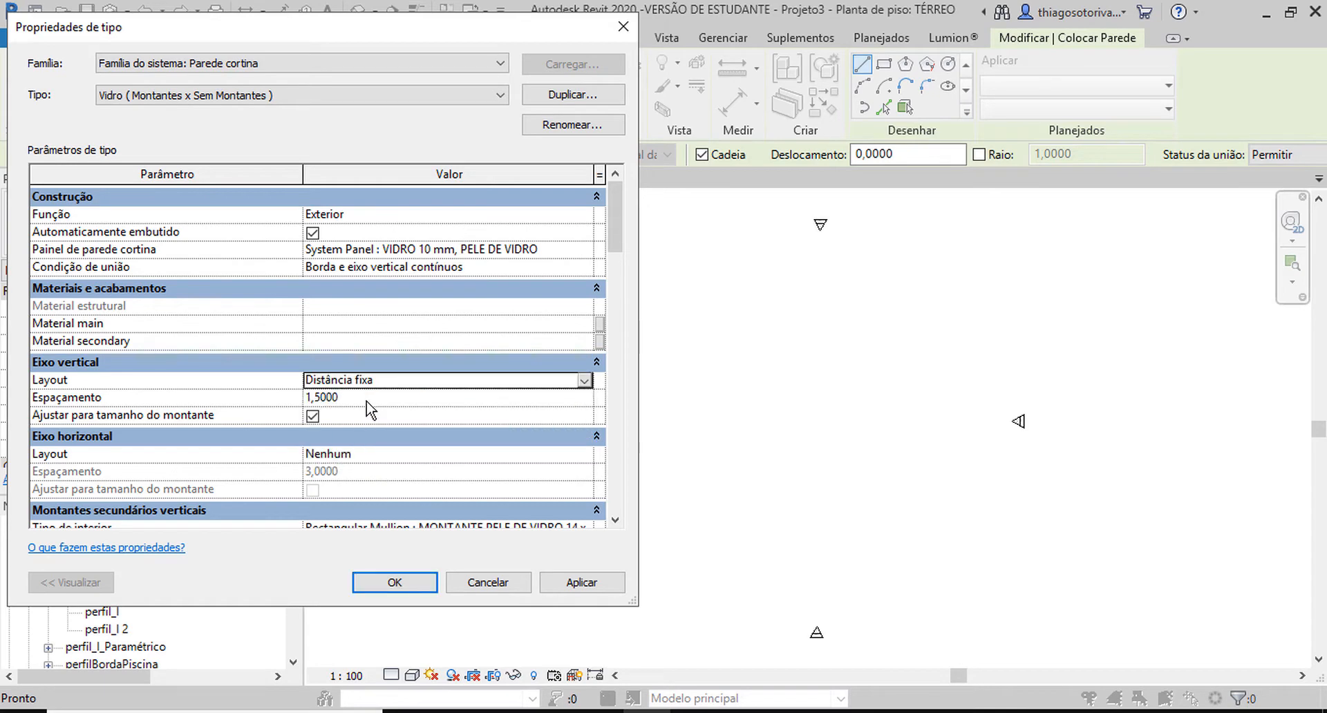
Set the spacing of the curtain wall type's vertical grid to 1 m.
{"action": "left_click", "coordinate": [367, 400]}
{"action": "type", "text": "1"}
{"action": "key", "text": "Return"}
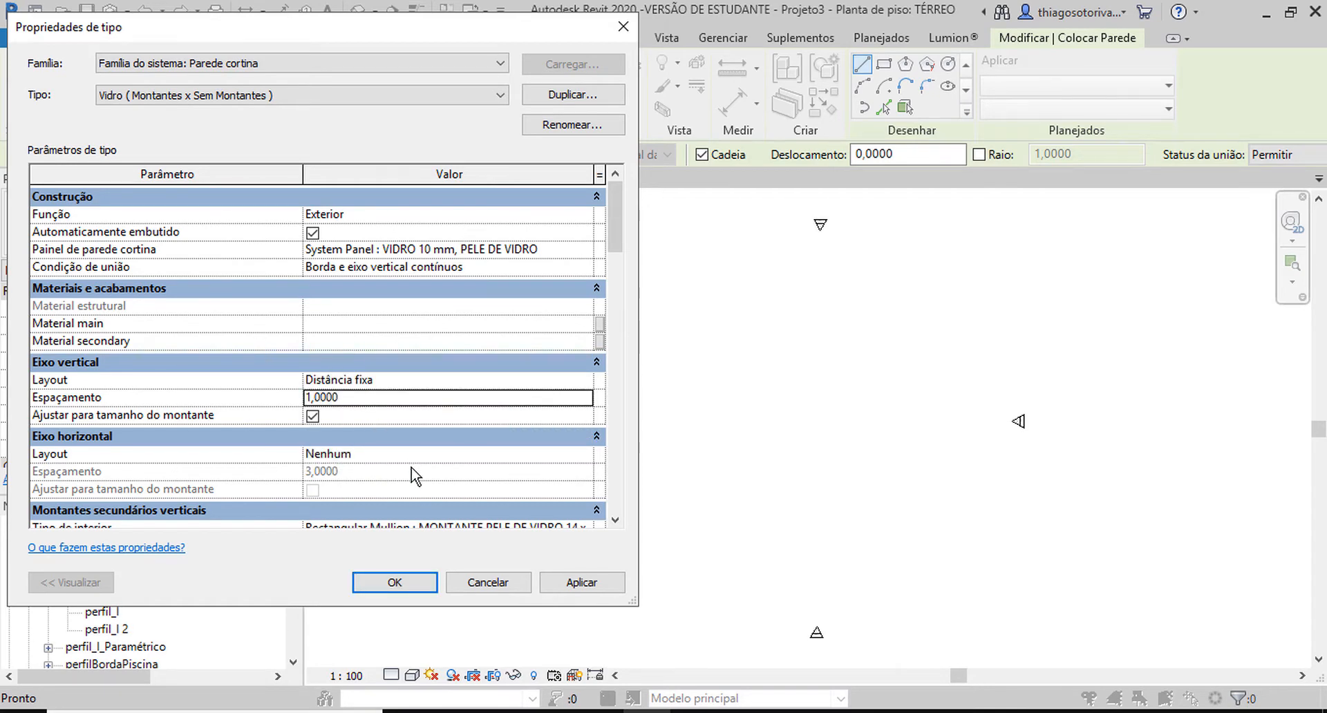
Set the interior, border 1 and border 2 types of the horizontal mullions to Nenhum in the curtain wall type.
{"action": "scroll", "coordinate": [394, 470], "scroll_direction": "down", "scroll_amount": 2}
{"action": "scroll", "coordinate": [290, 436], "scroll_direction": "down", "scroll_amount": 2}
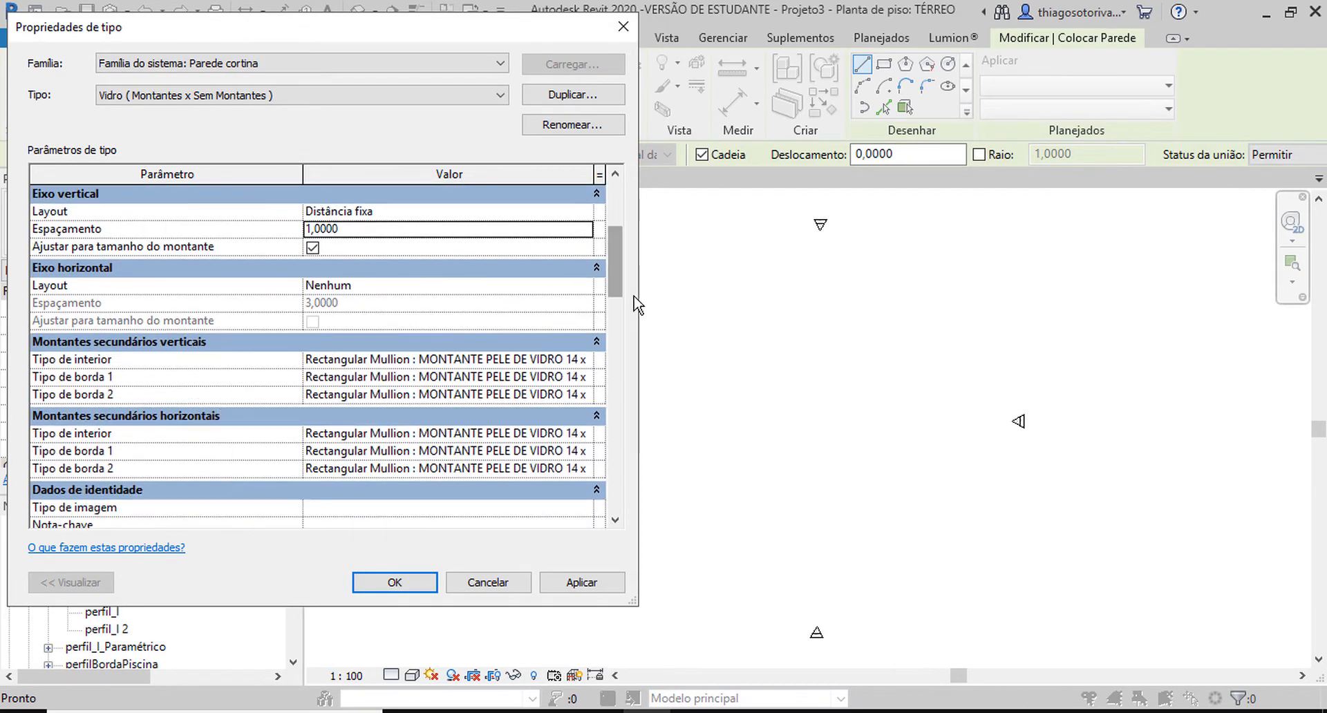
{"action": "left_click_drag", "start_coordinate": [636, 304], "coordinate": [855, 296]}
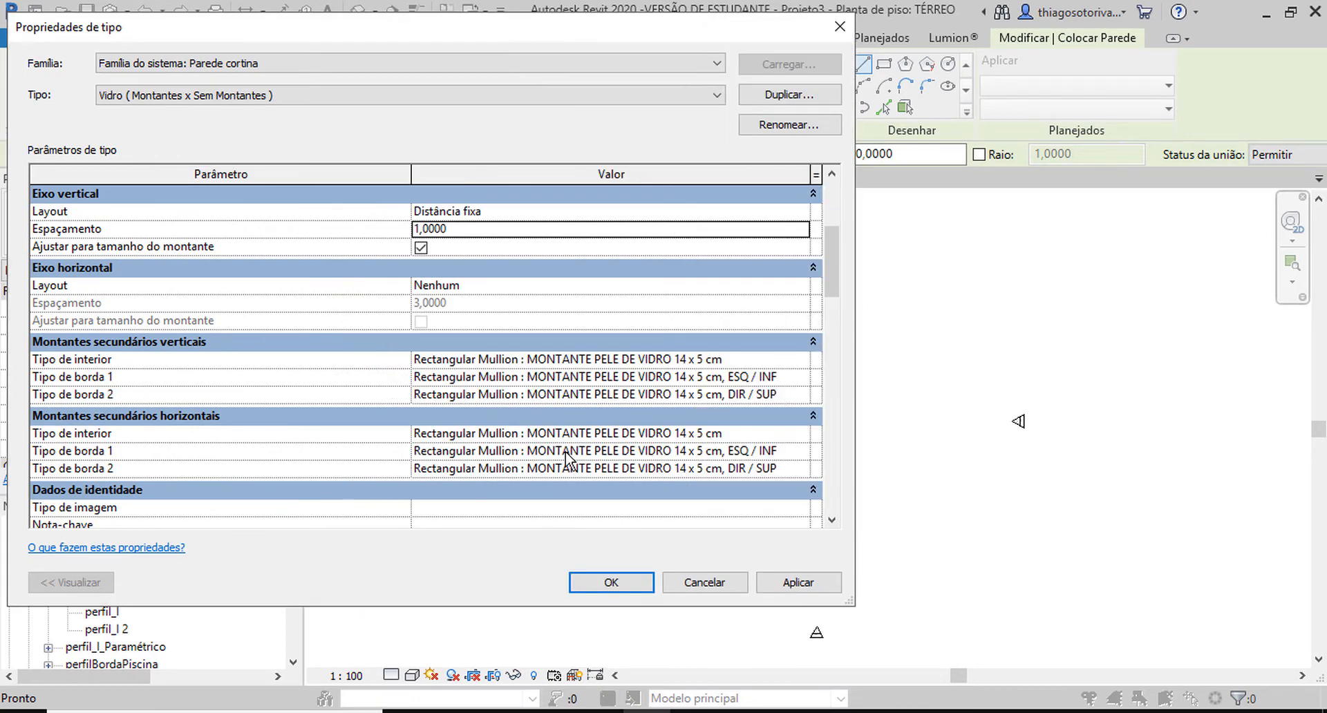
{"action": "left_click", "coordinate": [801, 433]}
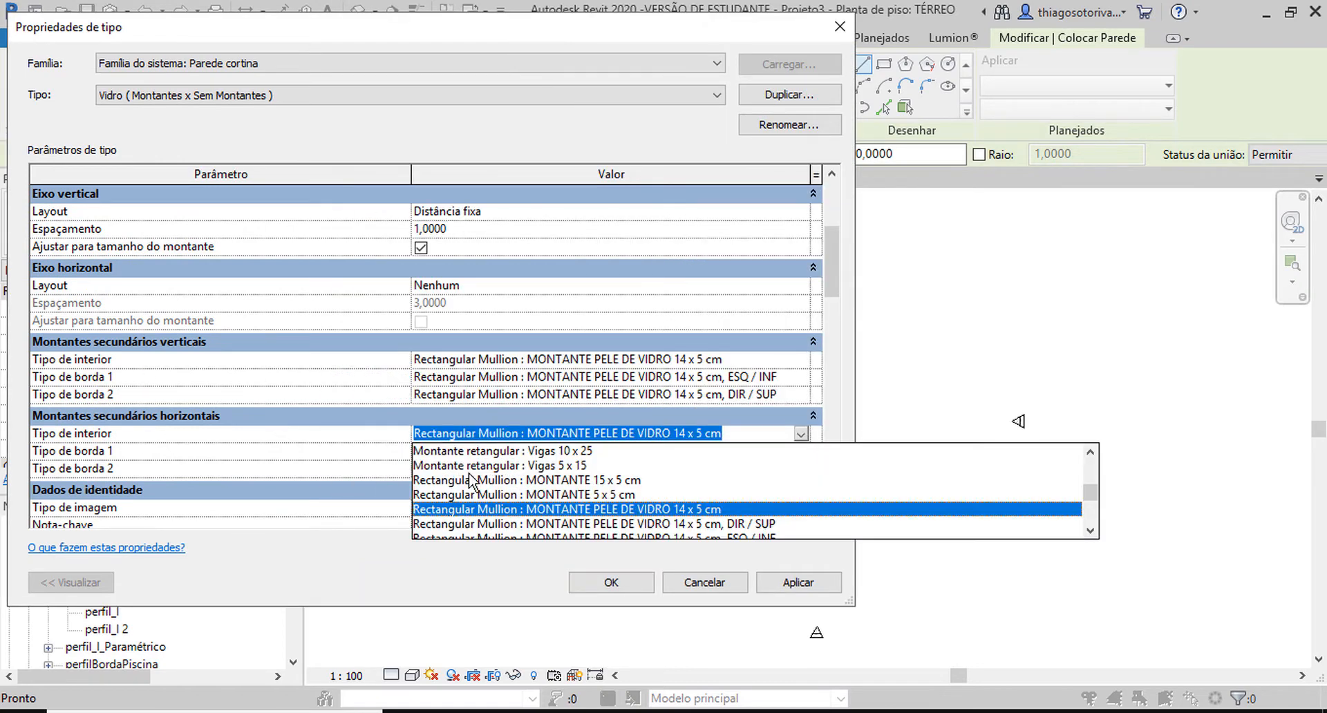
{"action": "left_click", "coordinate": [481, 452]}
{"action": "left_click", "coordinate": [801, 451]}
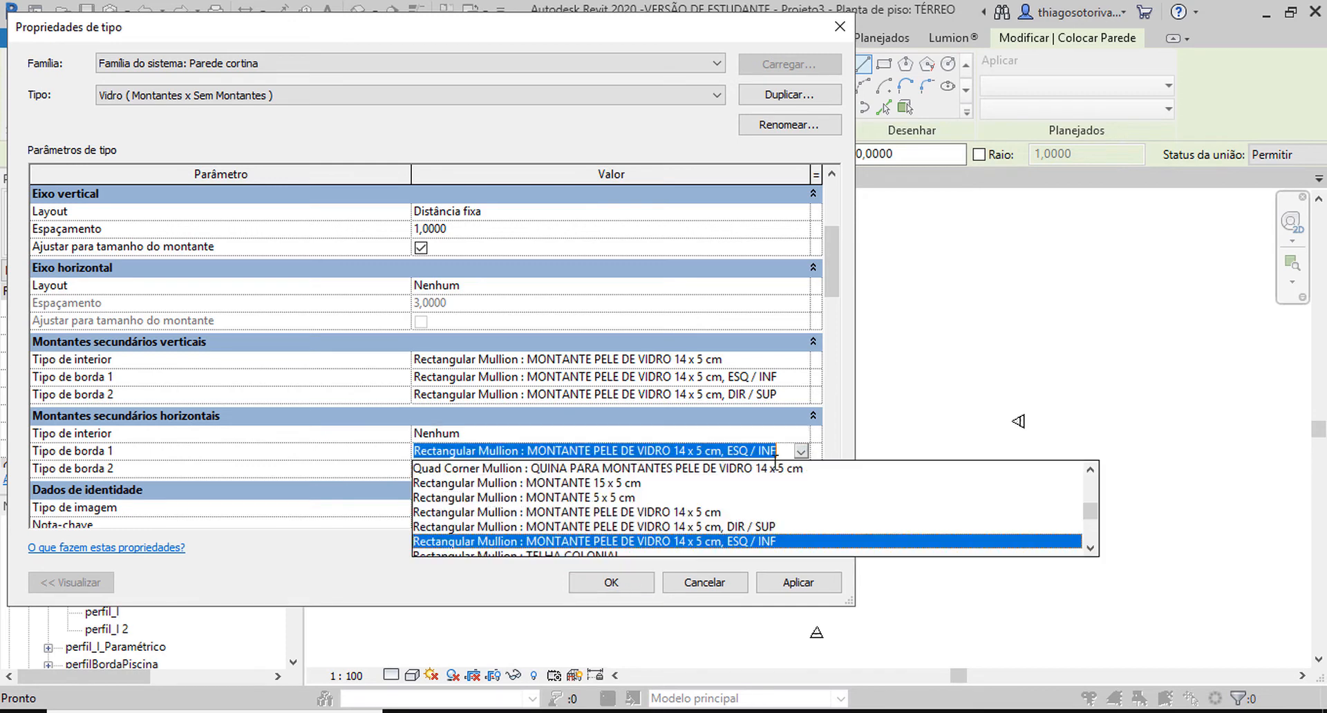
{"action": "scroll", "coordinate": [452, 480], "scroll_direction": "up", "scroll_amount": 5}
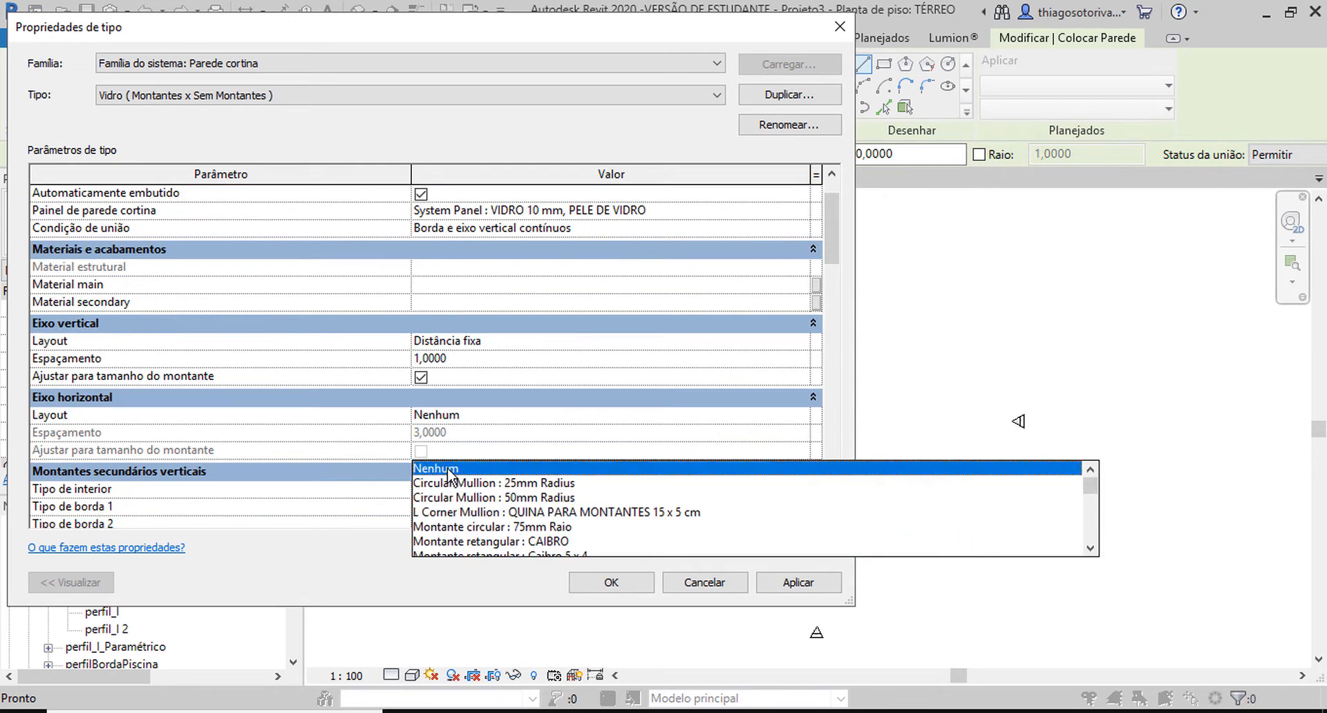
{"action": "left_click", "coordinate": [448, 473]}
{"action": "scroll", "coordinate": [586, 400], "scroll_direction": "down", "scroll_amount": 5}
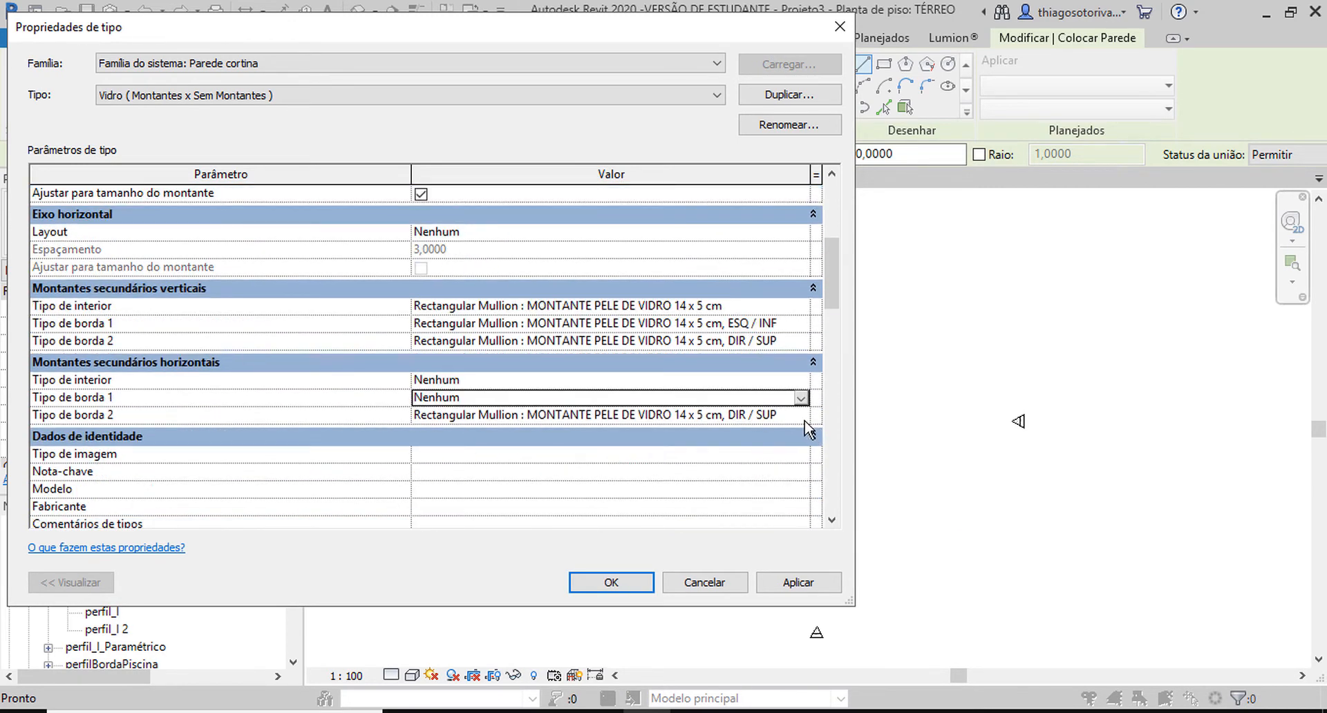
{"action": "left_click", "coordinate": [801, 415]}
{"action": "scroll", "coordinate": [525, 453], "scroll_direction": "up", "scroll_amount": 5}
{"action": "left_click", "coordinate": [492, 434]}
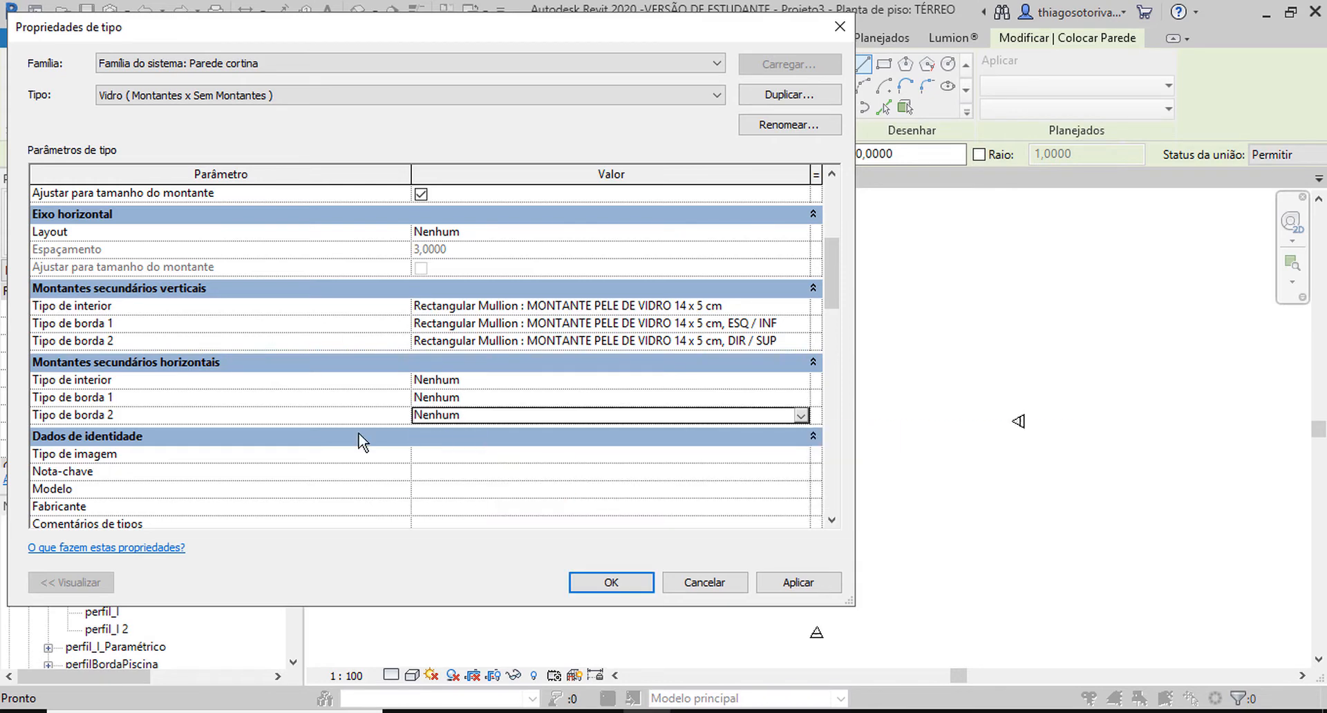
{"action": "left_click", "coordinate": [362, 439]}
{"action": "left_click", "coordinate": [366, 436]}
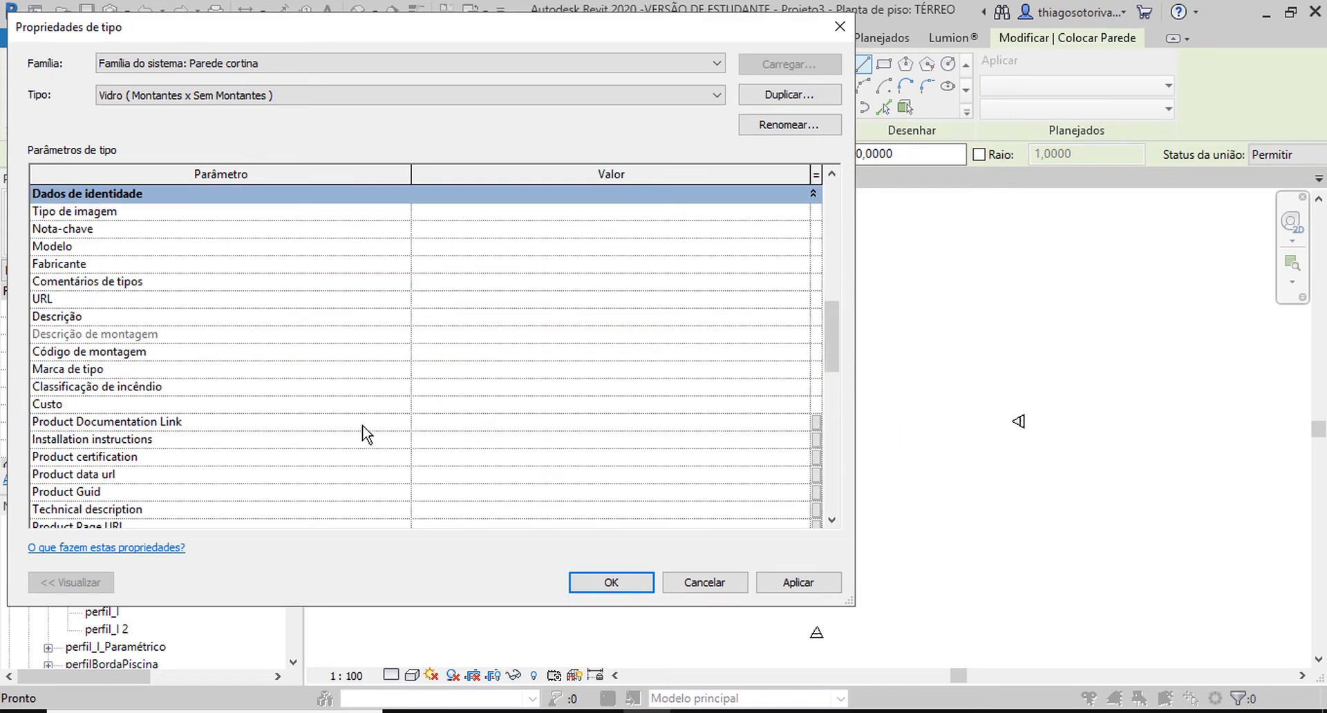
Set the vertical mullions' border 1 and border 2 types to Nenhum and confirm the type properties.
{"action": "scroll", "coordinate": [439, 415], "scroll_direction": "up", "scroll_amount": 6}
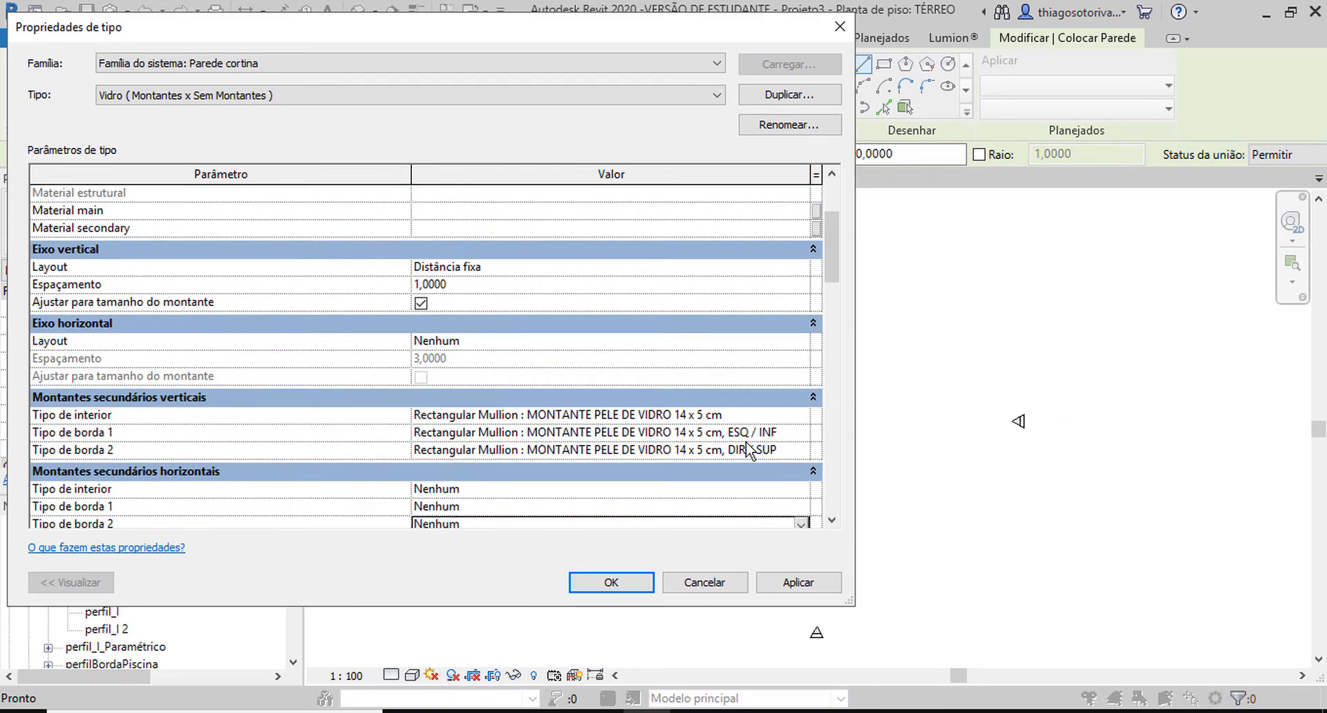
{"action": "left_click", "coordinate": [801, 432]}
{"action": "scroll", "coordinate": [640, 463], "scroll_direction": "up", "scroll_amount": 5}
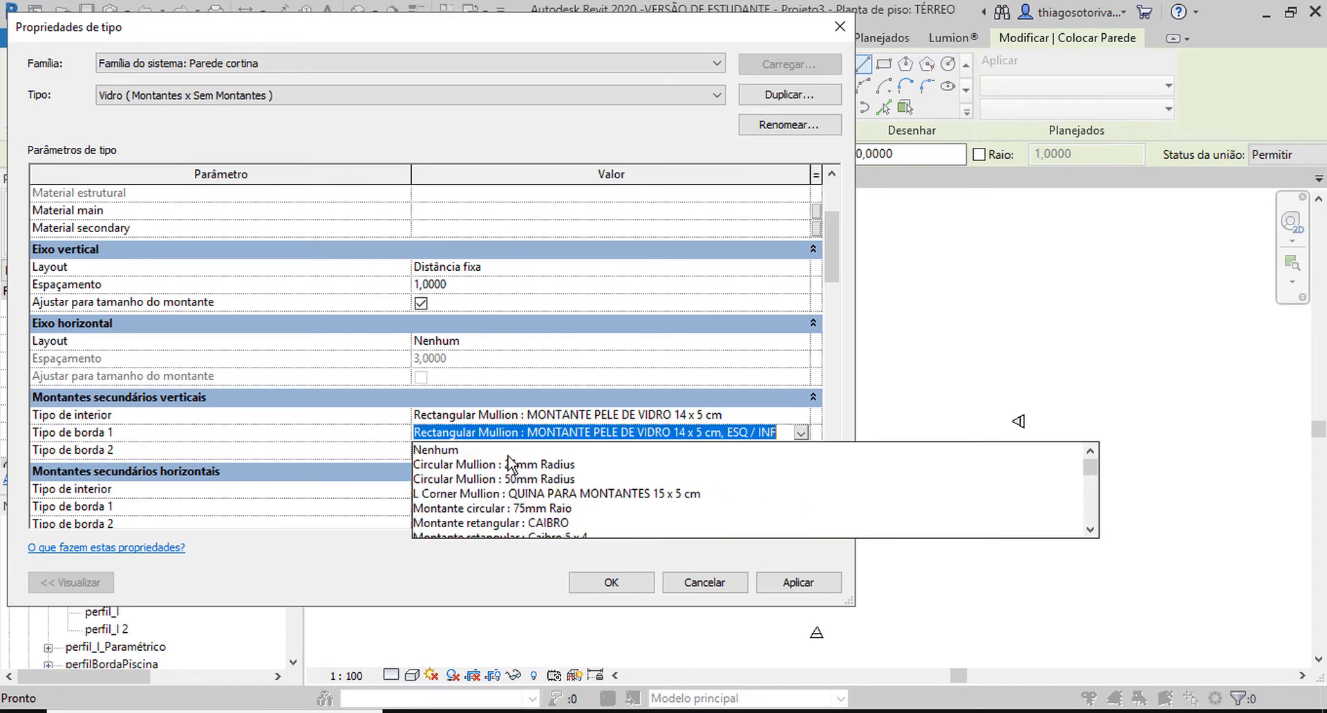
{"action": "left_click", "coordinate": [507, 451]}
{"action": "left_click", "coordinate": [763, 452]}
{"action": "left_click", "coordinate": [801, 450]}
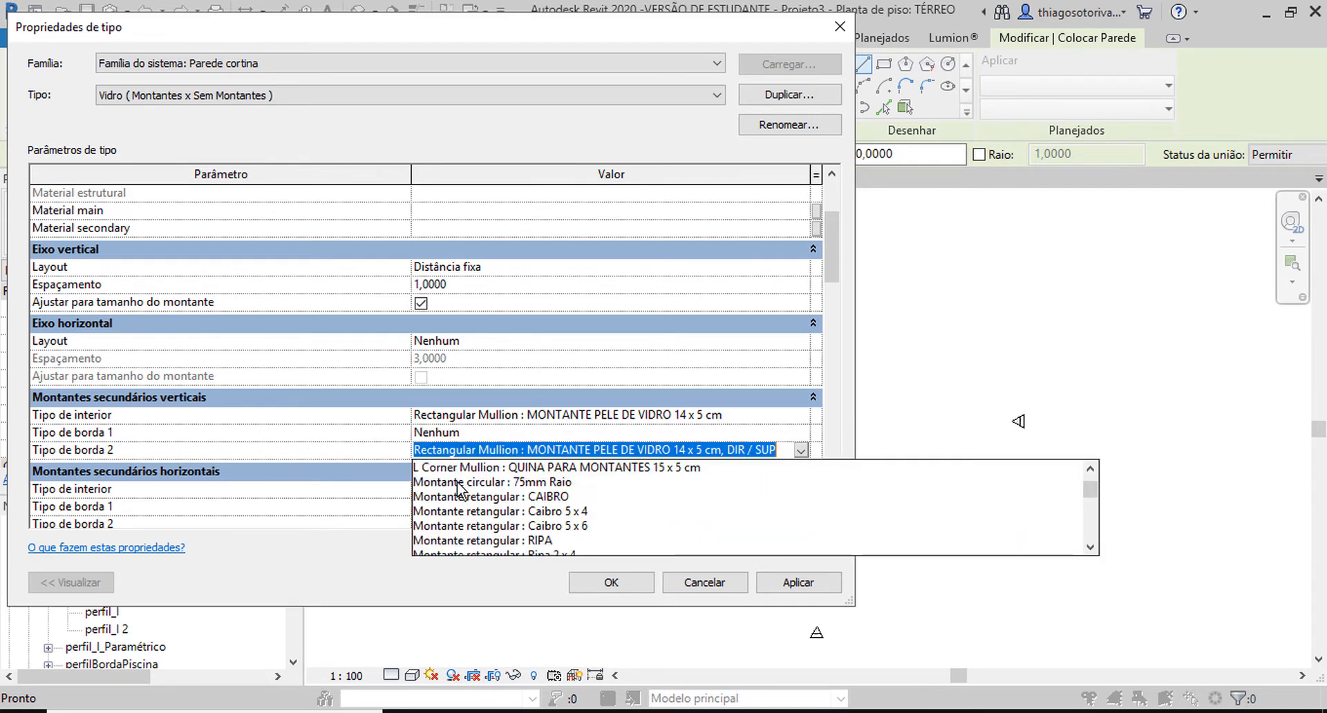
{"action": "scroll", "coordinate": [621, 497], "scroll_direction": "up", "scroll_amount": 5}
{"action": "left_click", "coordinate": [450, 471]}
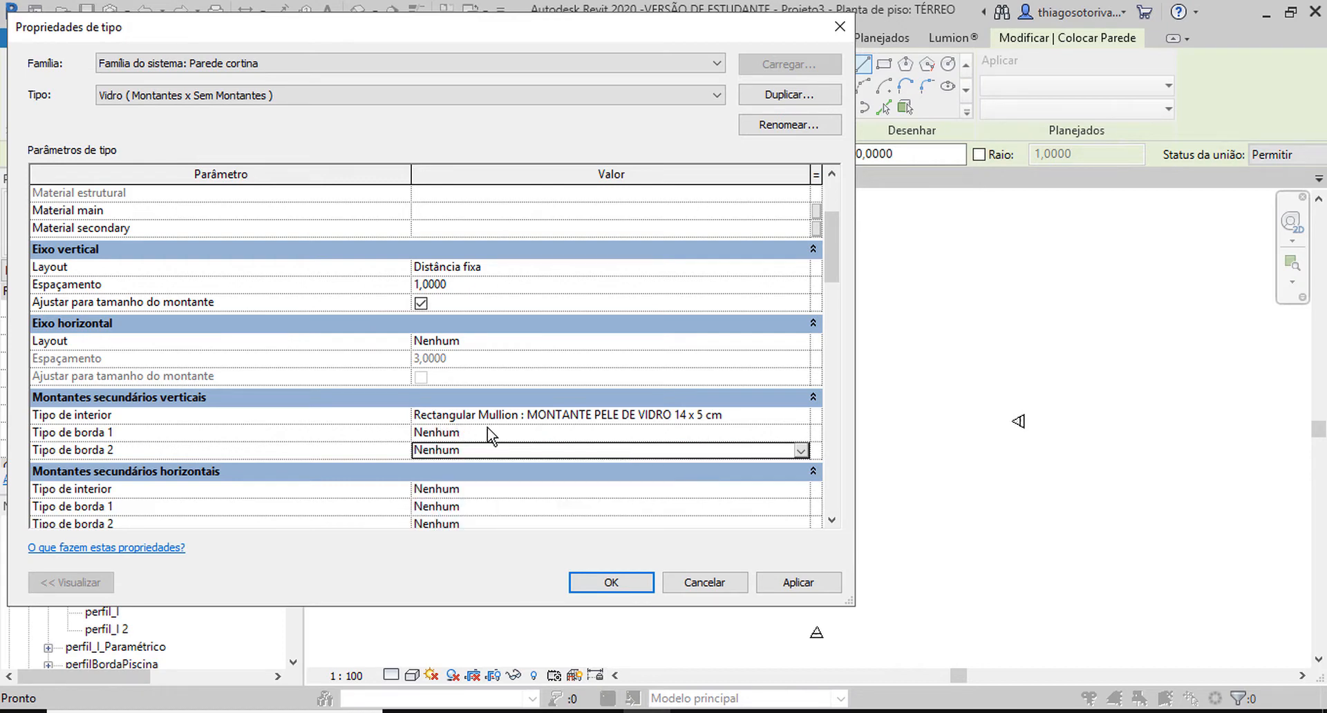
{"action": "left_click", "coordinate": [802, 417]}
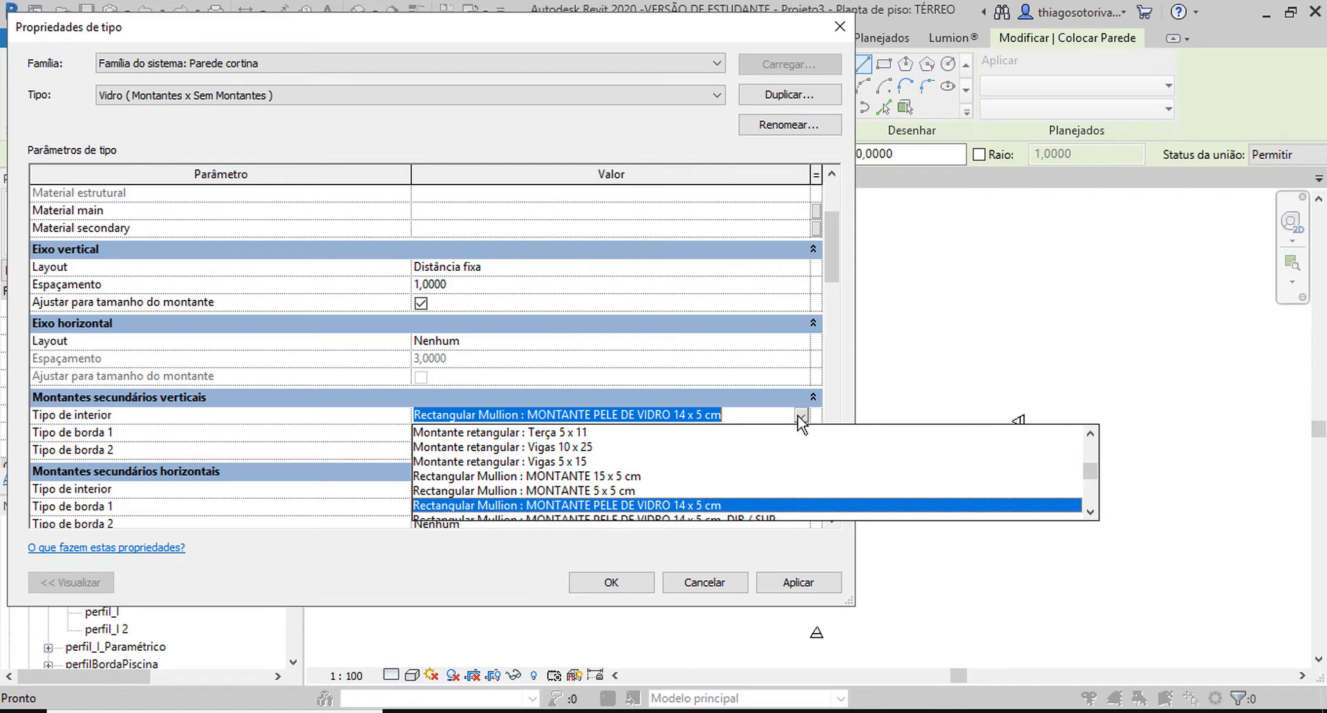
{"action": "left_click", "coordinate": [800, 415]}
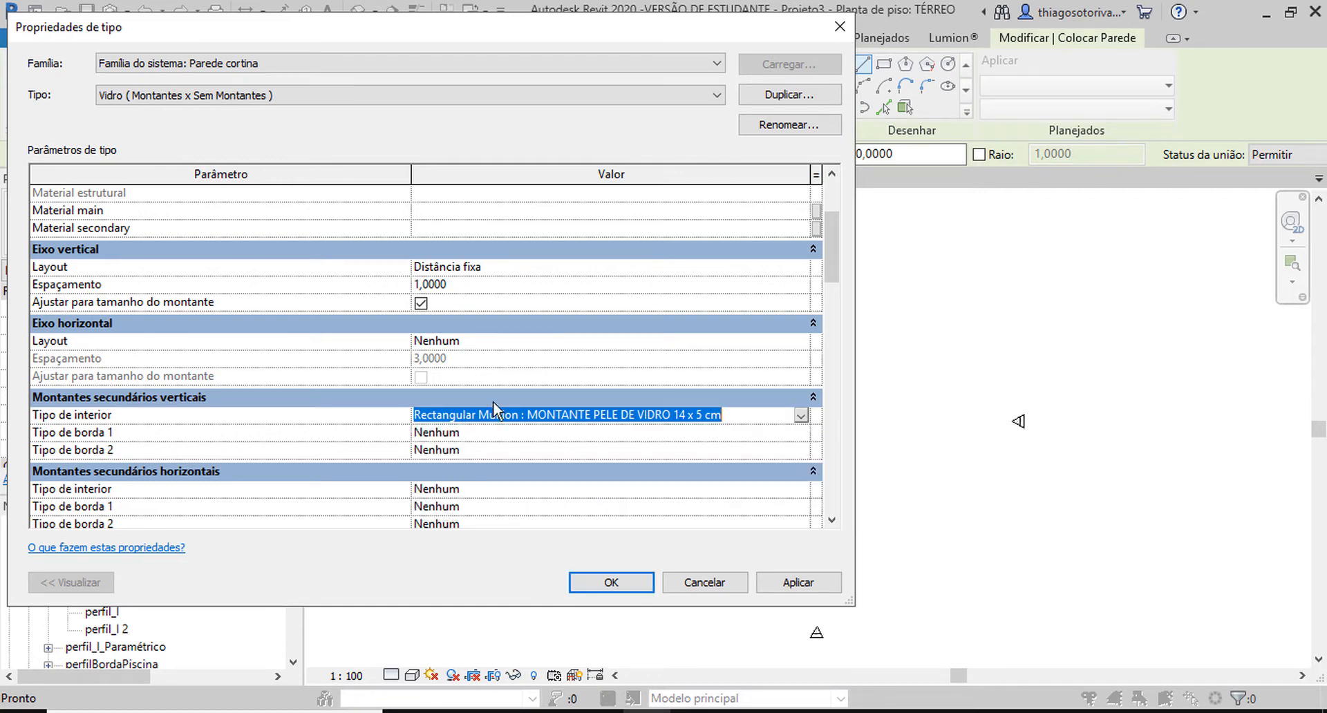
{"action": "left_click", "coordinate": [610, 582]}
Draw a horizontal curtain wall 10 m long between the elevation markers in the TÉRREO plan and finish the wall command.
{"action": "left_click", "coordinate": [734, 398]}
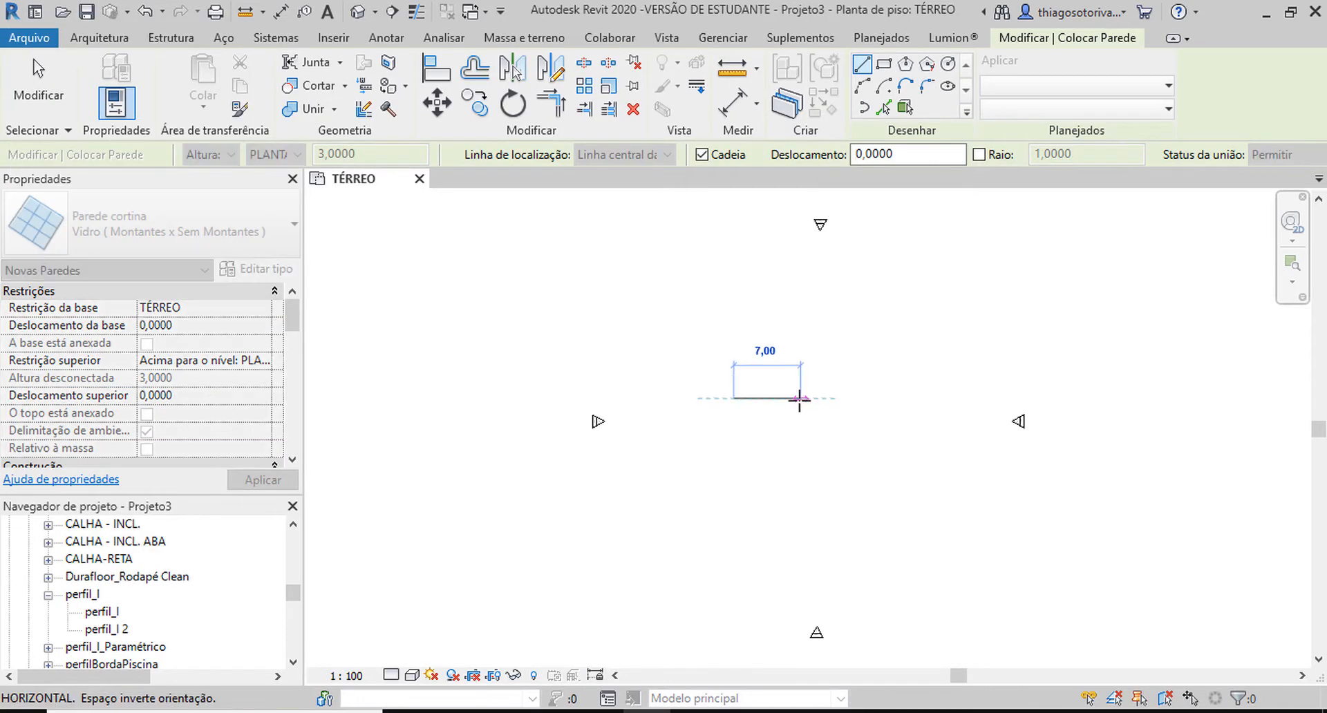
{"action": "type", "text": "10"}
{"action": "key", "text": "Return"}
{"action": "key", "text": "Escape"}
{"action": "key", "text": "Escape"}
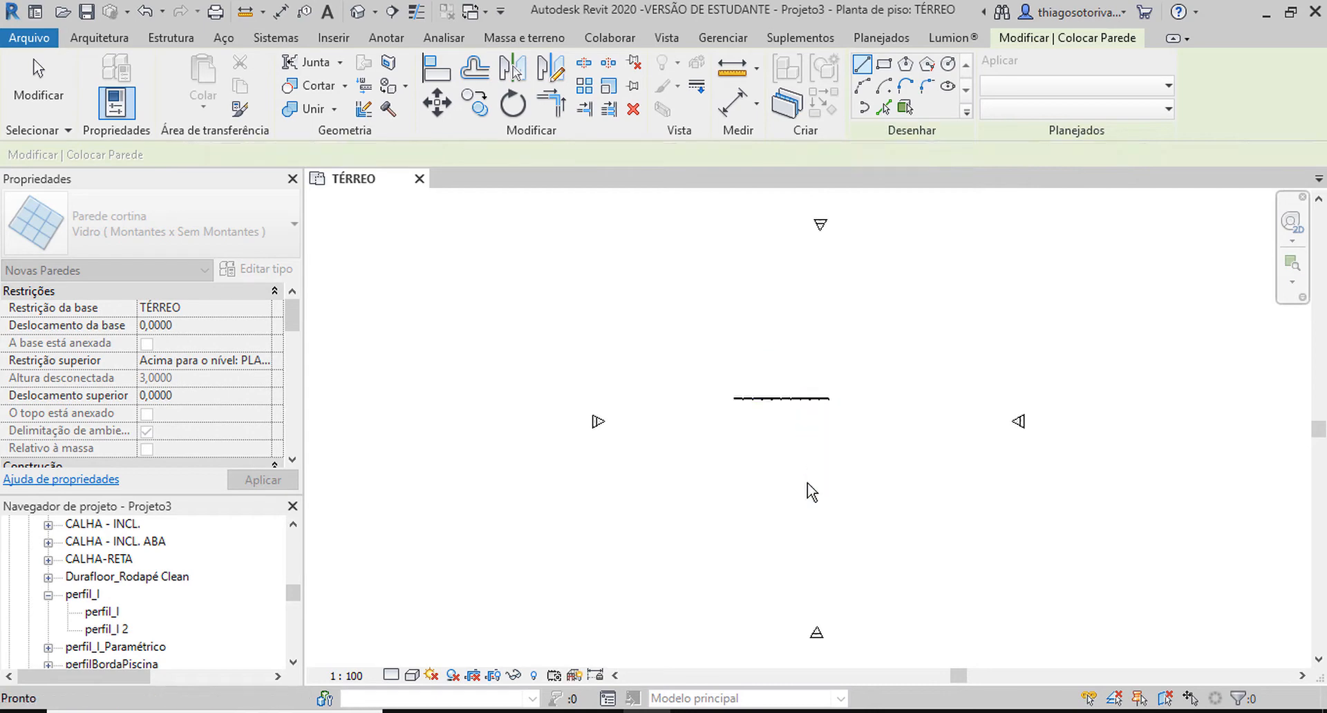
Open the 3D view and examine the vertical mullions of the new curtain wall up close.
{"action": "key", "text": "3"}
{"action": "key", "text": "d"}
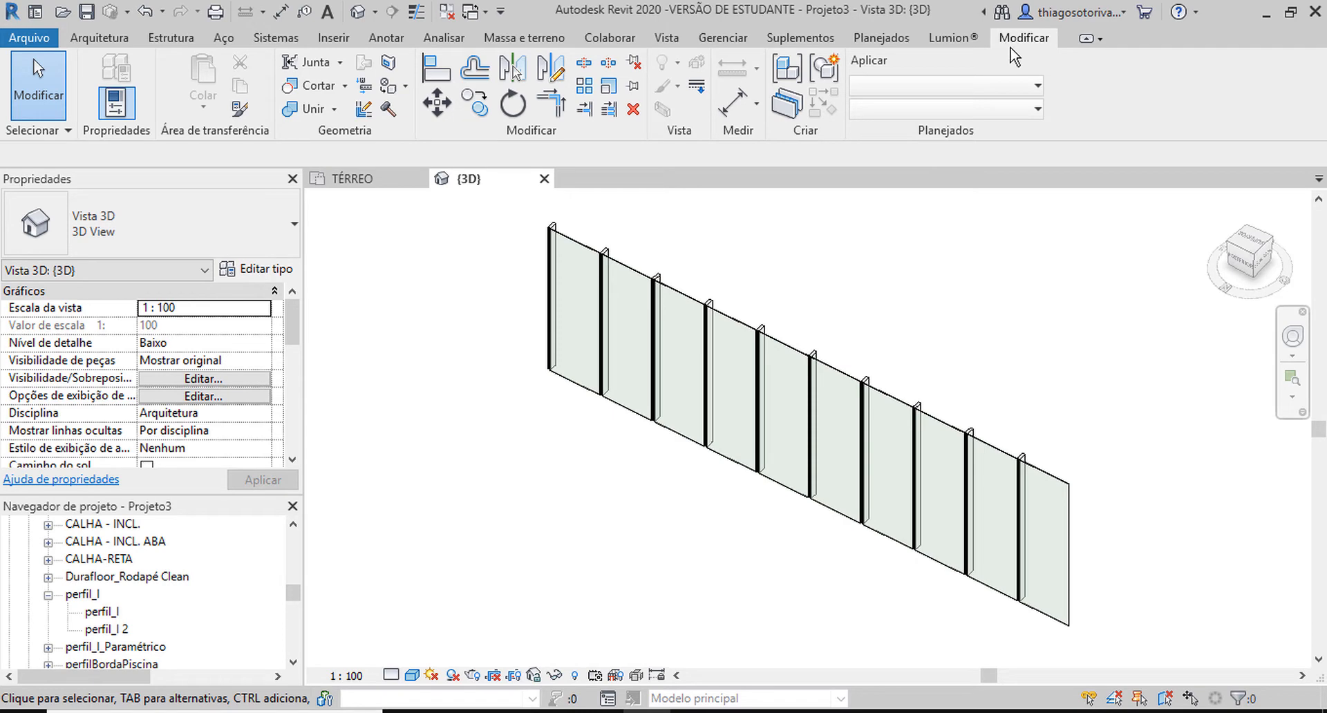
{"action": "middle_click_drag", "start_coordinate": [971, 300], "coordinate": [823, 333], "text": "shift"}
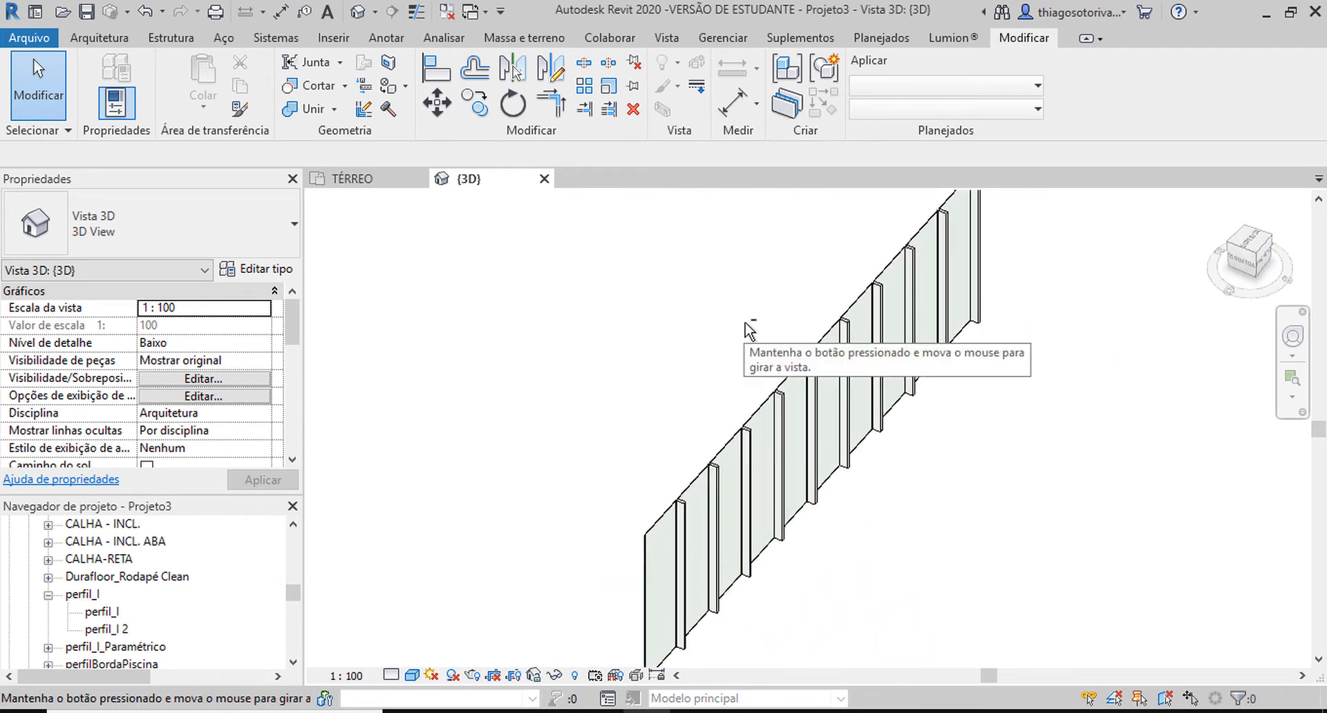
{"action": "scroll", "coordinate": [631, 296], "scroll_direction": "up", "scroll_amount": 4}
{"action": "scroll", "coordinate": [631, 296], "scroll_direction": "up", "scroll_amount": 1}
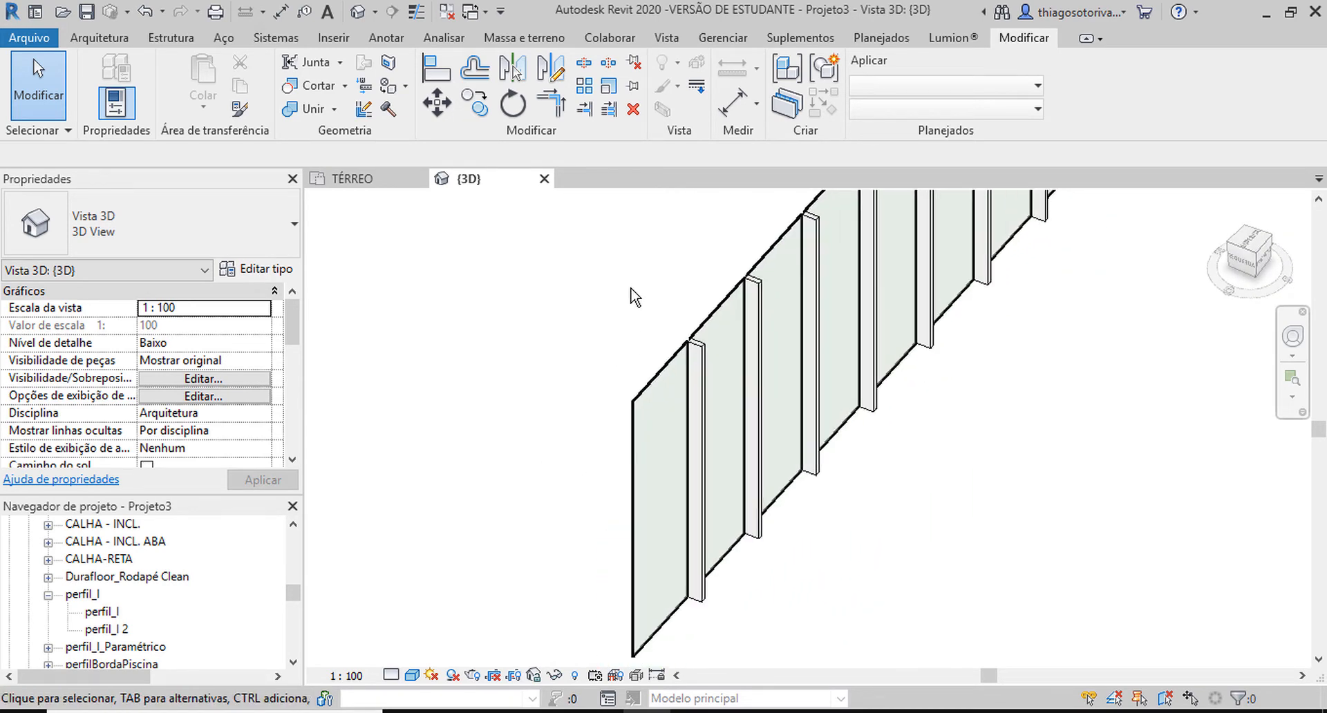
{"action": "middle_click_drag", "start_coordinate": [645, 305], "coordinate": [589, 290], "text": "shift"}
{"action": "left_click", "coordinate": [596, 261]}
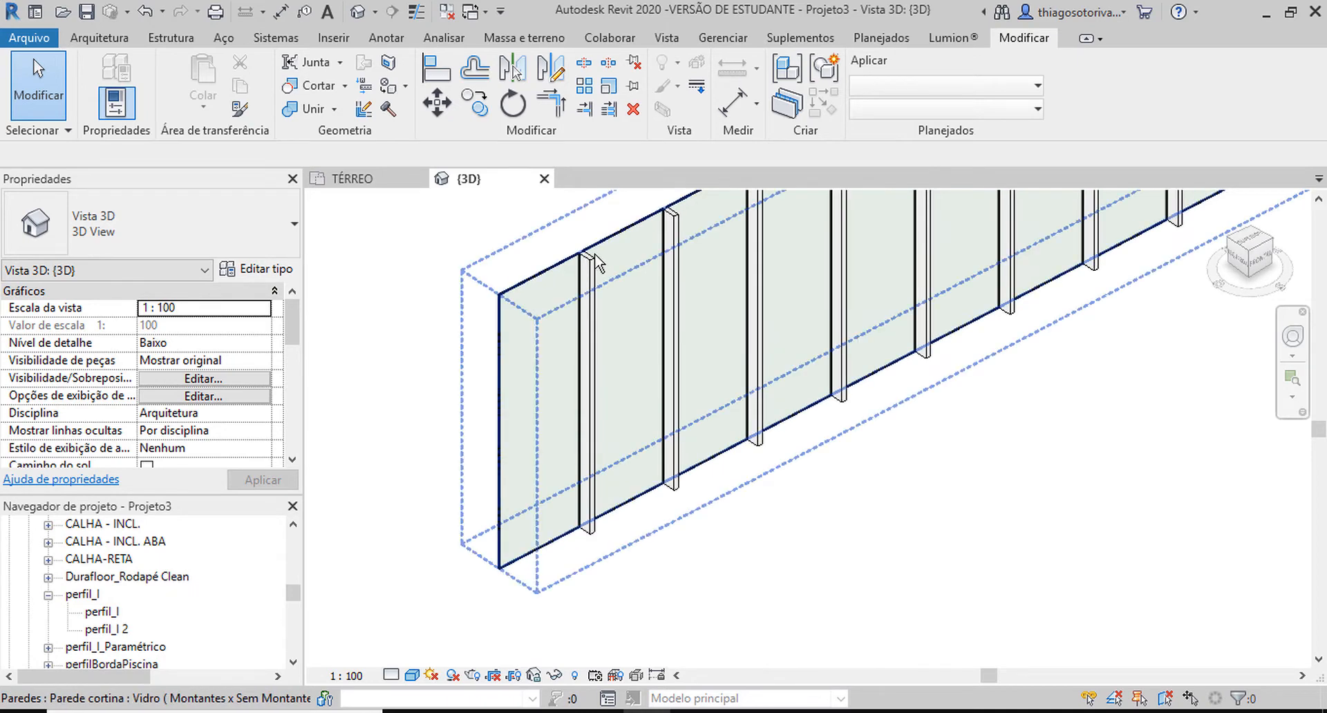
Collapse the profile families in the project browser and expand the Montantes de parede cortina category under Famílias.
{"action": "left_click", "coordinate": [48, 594]}
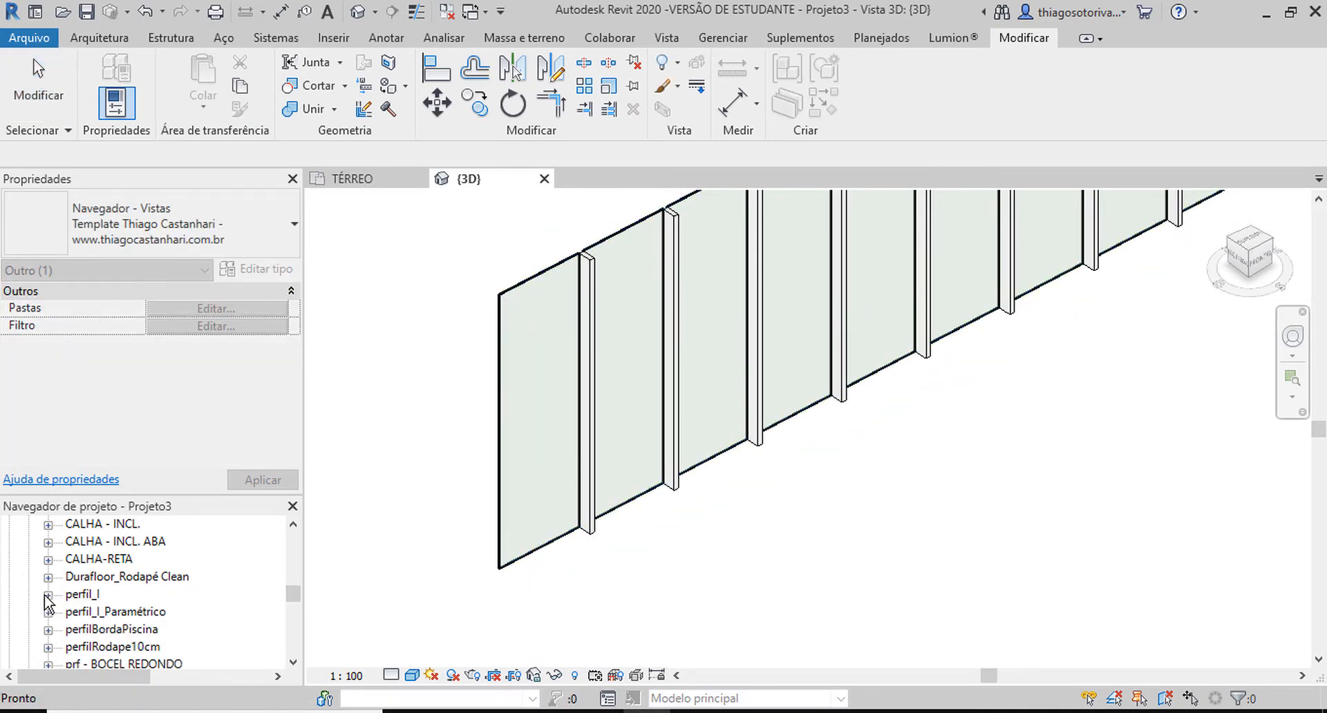
{"action": "scroll", "coordinate": [35, 608], "scroll_direction": "up", "scroll_amount": 3}
{"action": "left_click", "coordinate": [28, 646]}
{"action": "scroll", "coordinate": [21, 622], "scroll_direction": "up", "scroll_amount": 8}
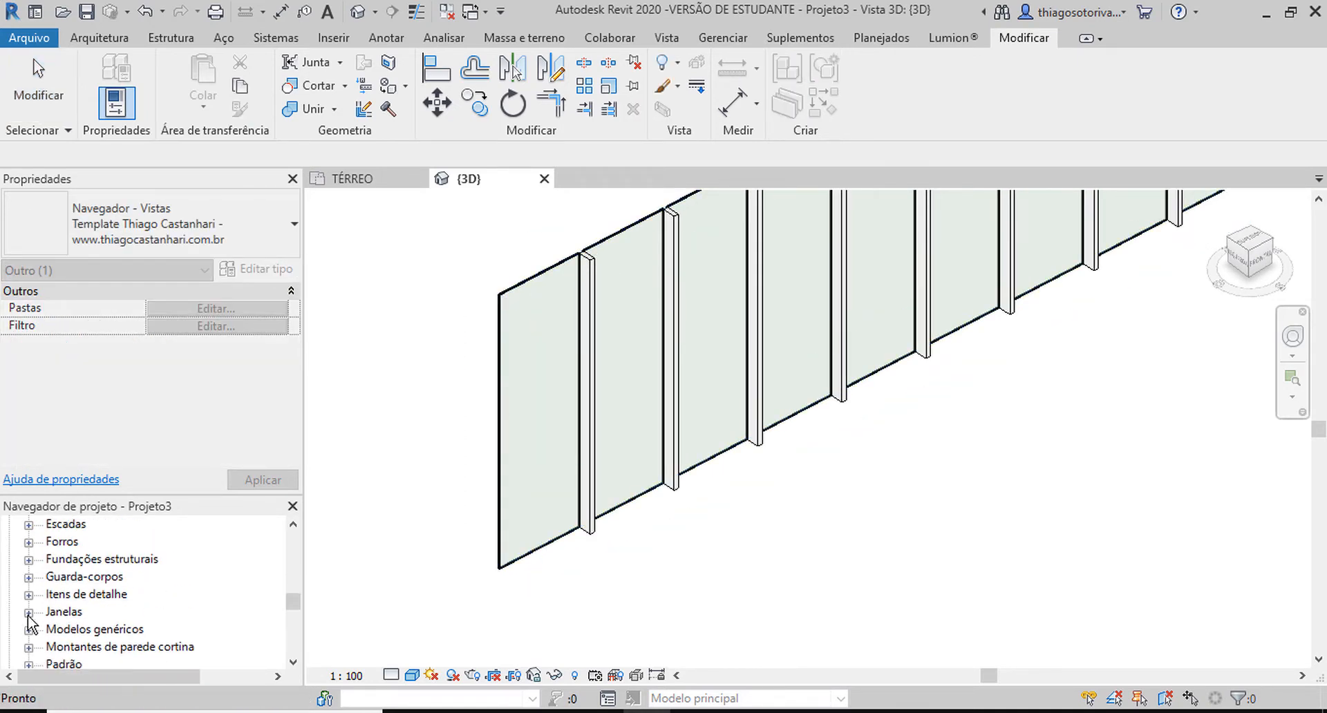
{"action": "left_click", "coordinate": [9, 611]}
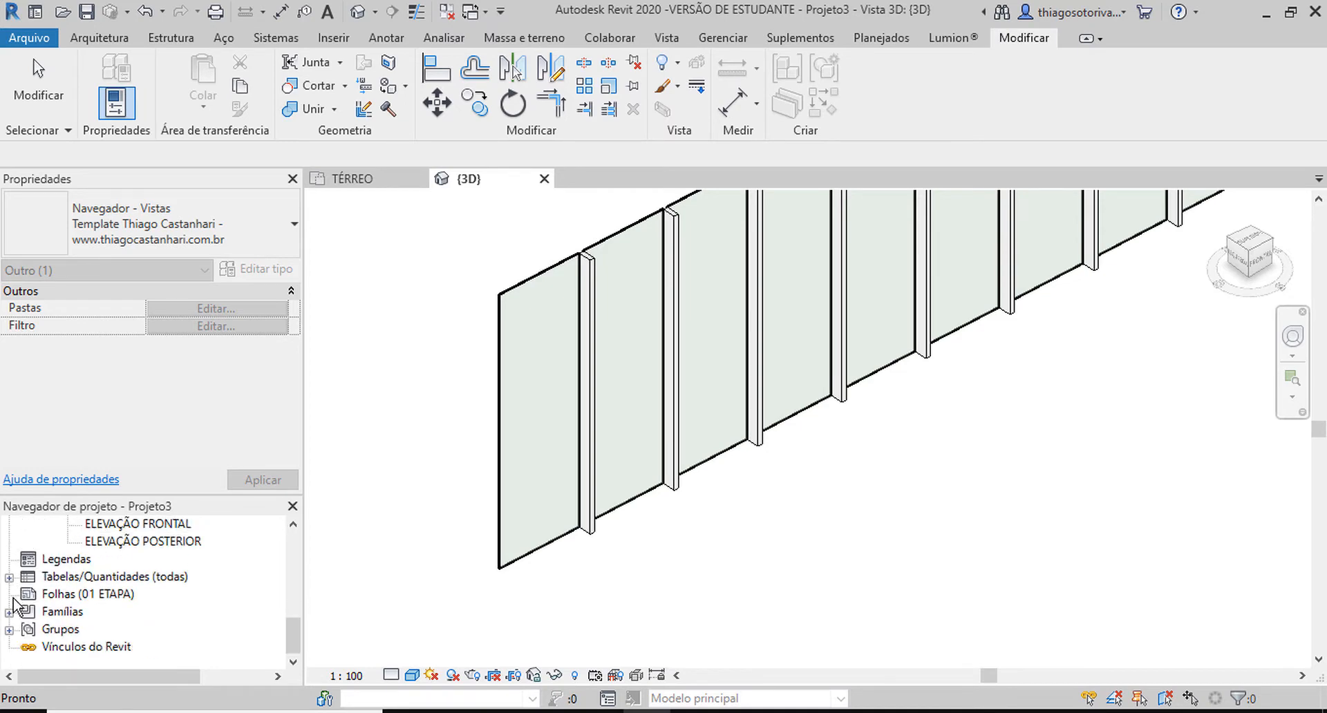
{"action": "left_click", "coordinate": [9, 611]}
{"action": "left_click", "coordinate": [69, 561]}
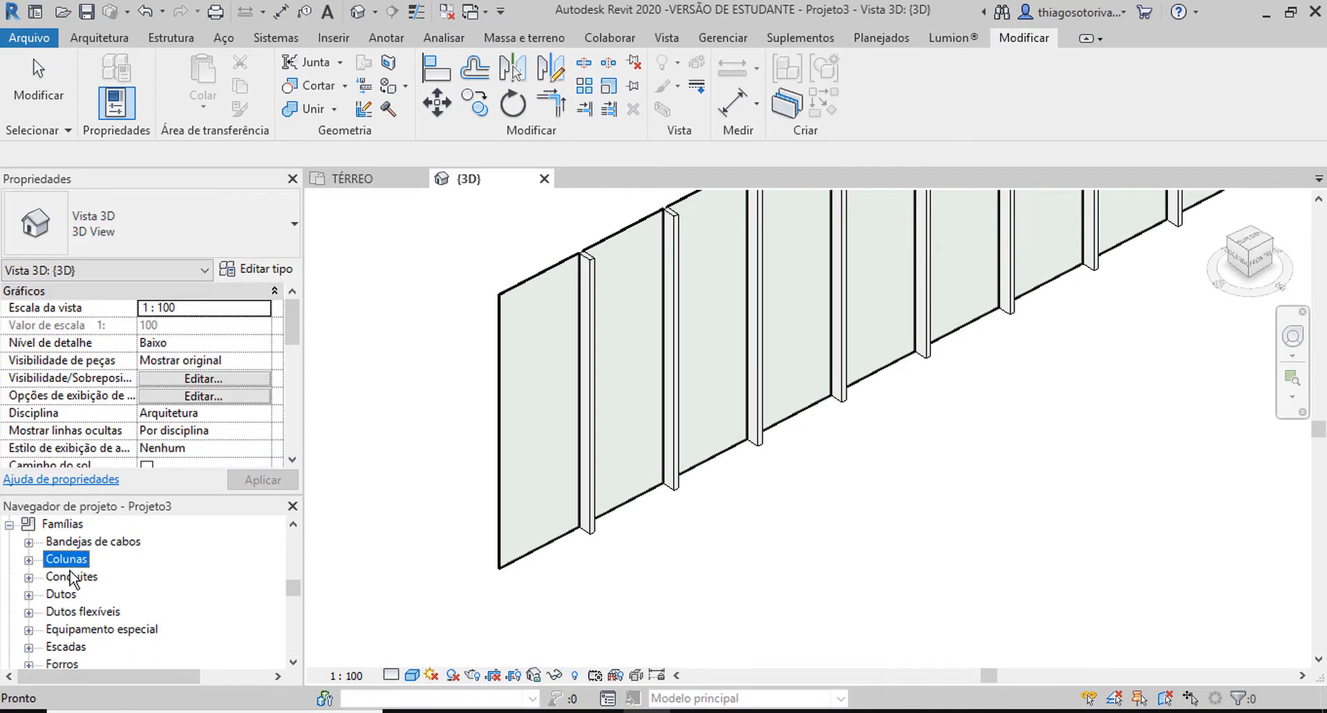
{"action": "scroll", "coordinate": [71, 579], "scroll_direction": "down", "scroll_amount": 3}
{"action": "left_click", "coordinate": [69, 591]}
{"action": "scroll", "coordinate": [66, 588], "scroll_direction": "down", "scroll_amount": 2}
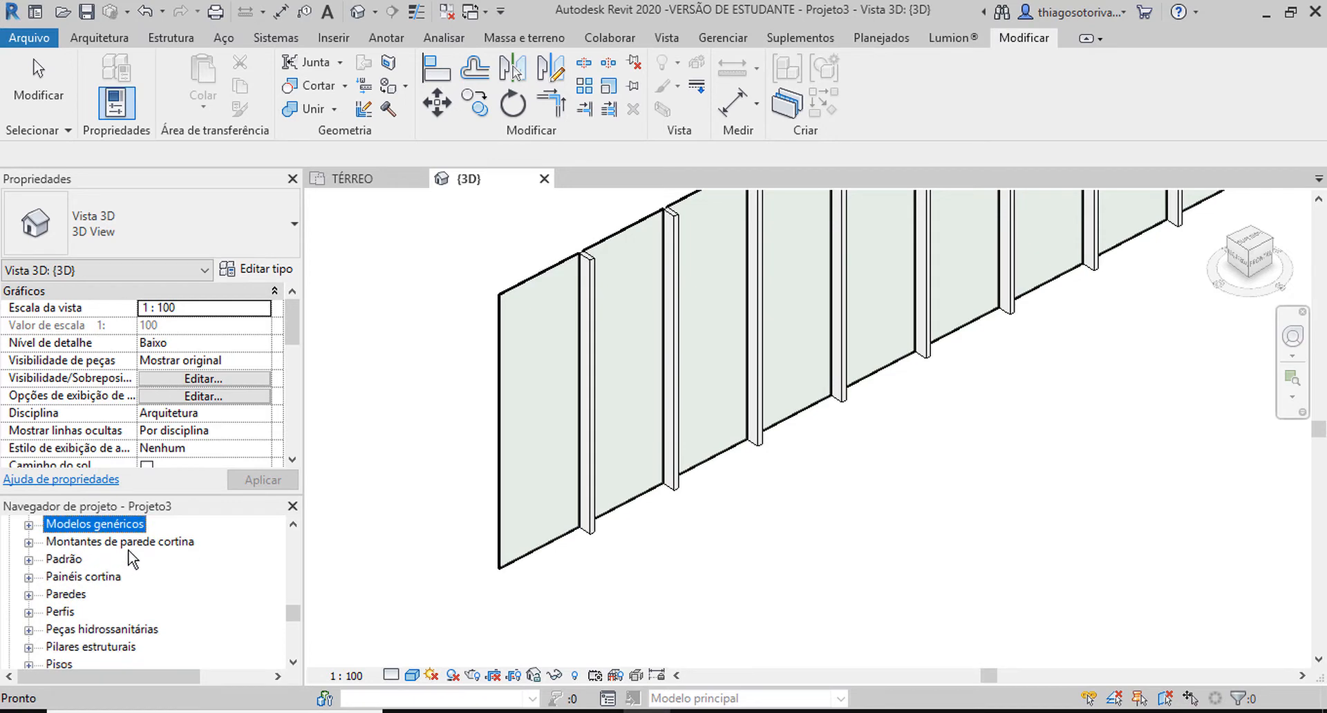
{"action": "left_click", "coordinate": [29, 544]}
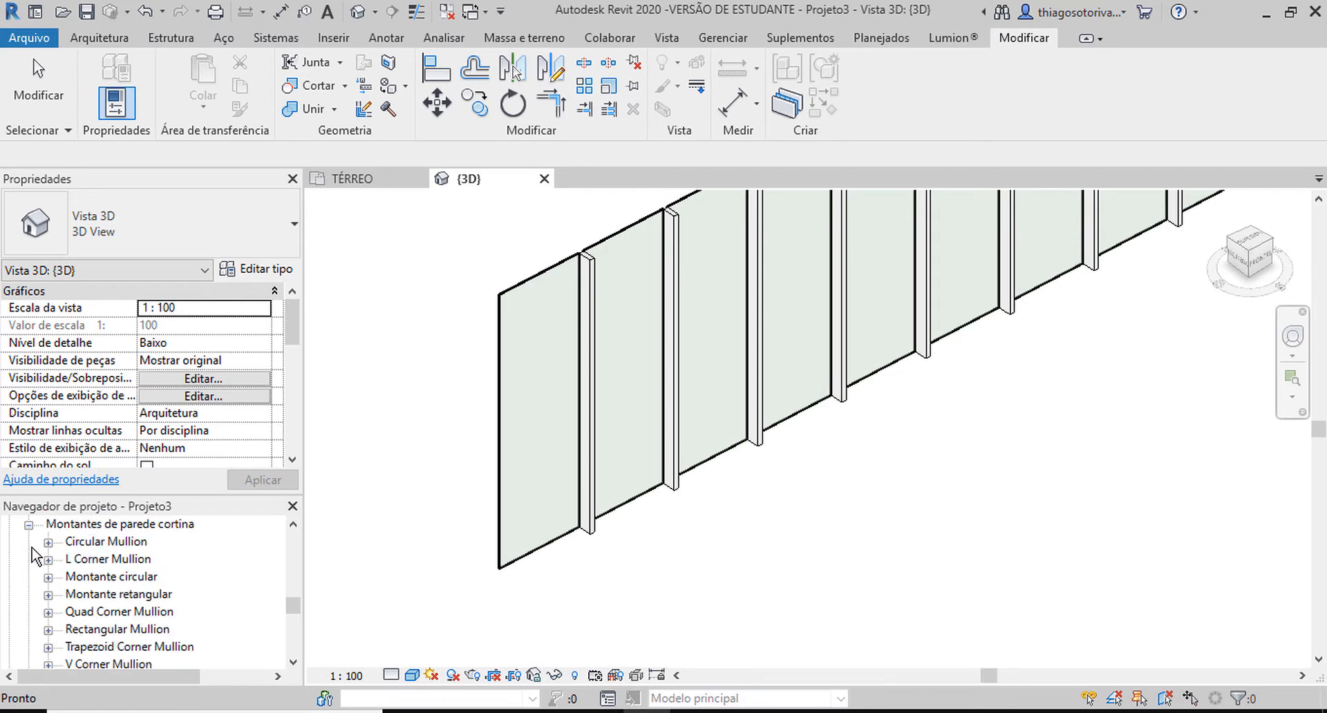
Check the type properties of the first vertical mullion in the curtain wall and close them.
{"action": "left_click", "coordinate": [589, 275]}
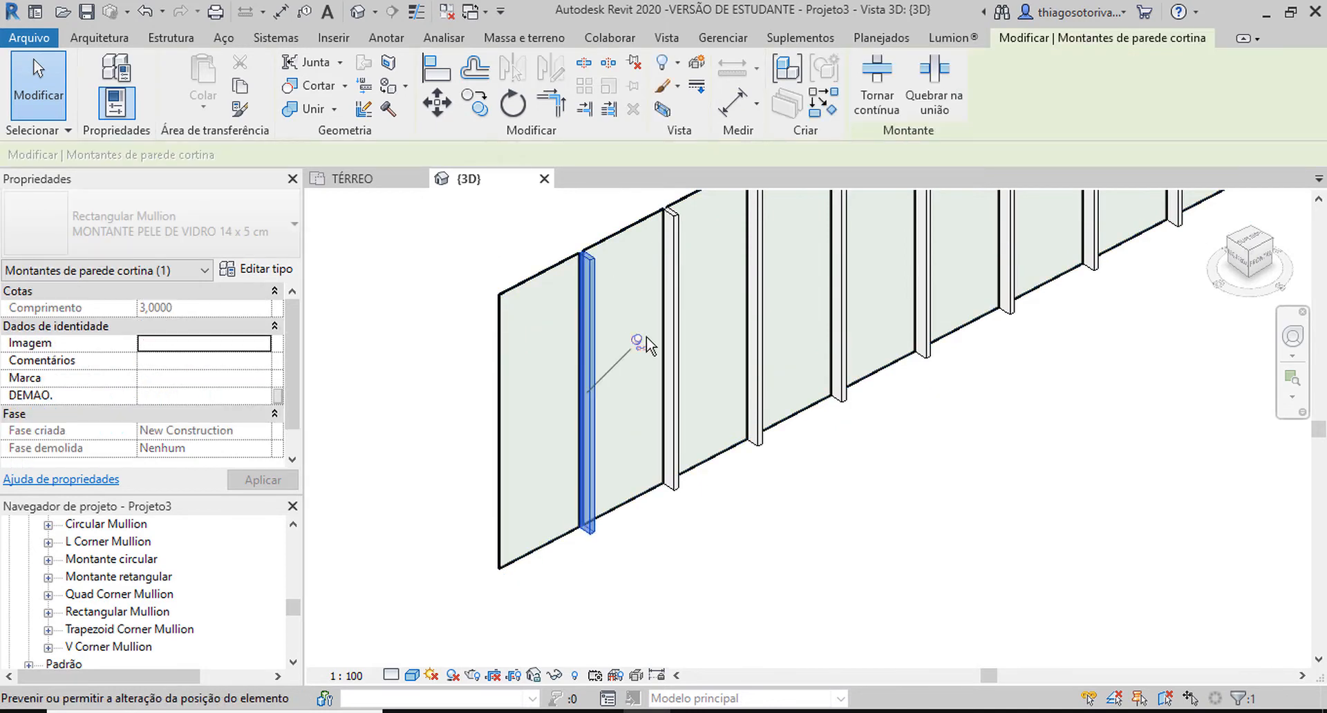
{"action": "left_click", "coordinate": [279, 274]}
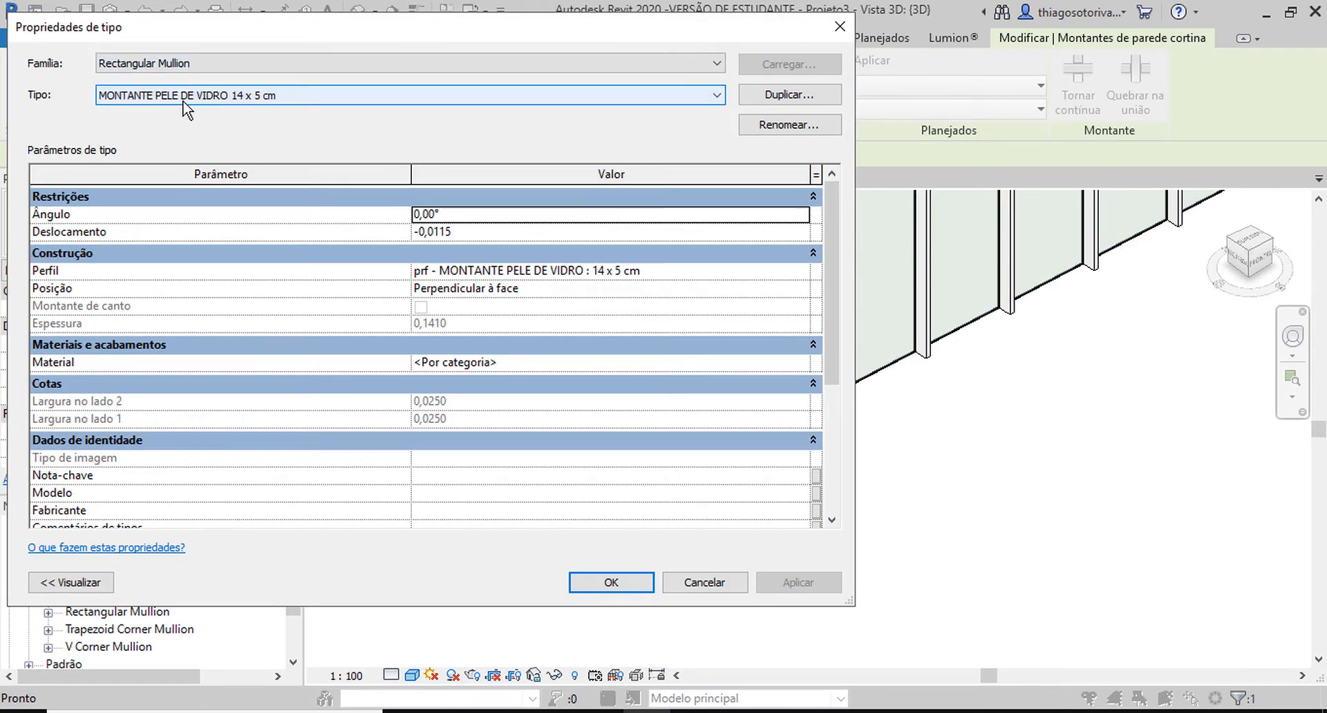
{"action": "left_click", "coordinate": [825, 32]}
Duplicate the Rectangular Mullion type MONTANTE PELE DE VIDRO 14 x 5 cm in the project browser and name the copy _montanteParaPerfill.
{"action": "scroll", "coordinate": [76, 594], "scroll_direction": "down", "scroll_amount": 1}
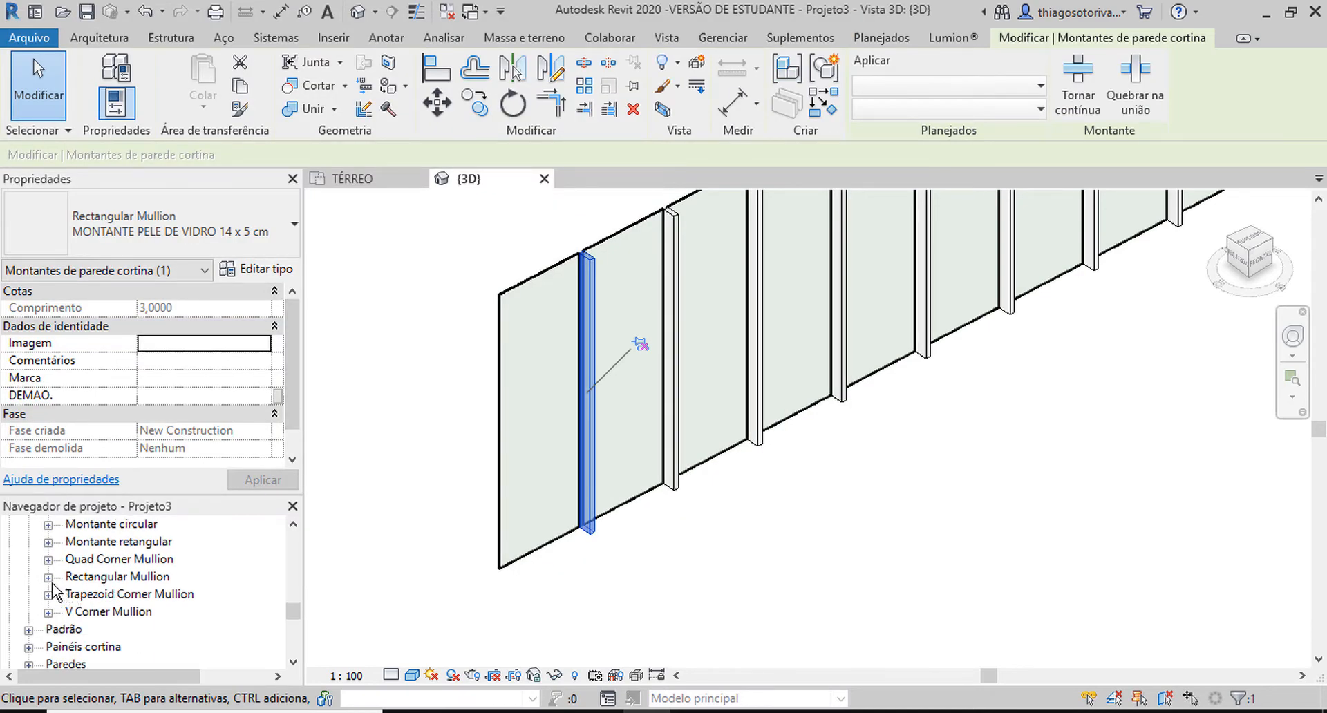
{"action": "left_click", "coordinate": [47, 578]}
{"action": "scroll", "coordinate": [97, 595], "scroll_direction": "down", "scroll_amount": 1}
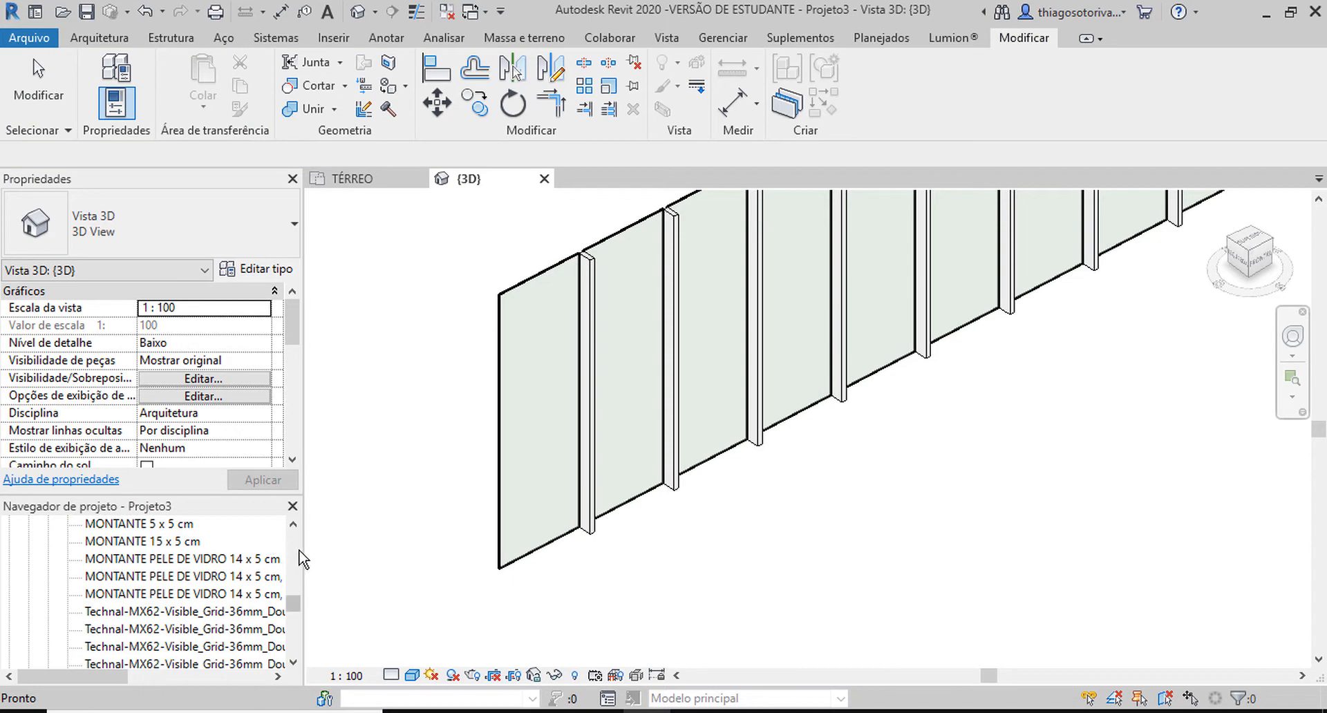
{"action": "left_click_drag", "start_coordinate": [302, 553], "coordinate": [365, 552]}
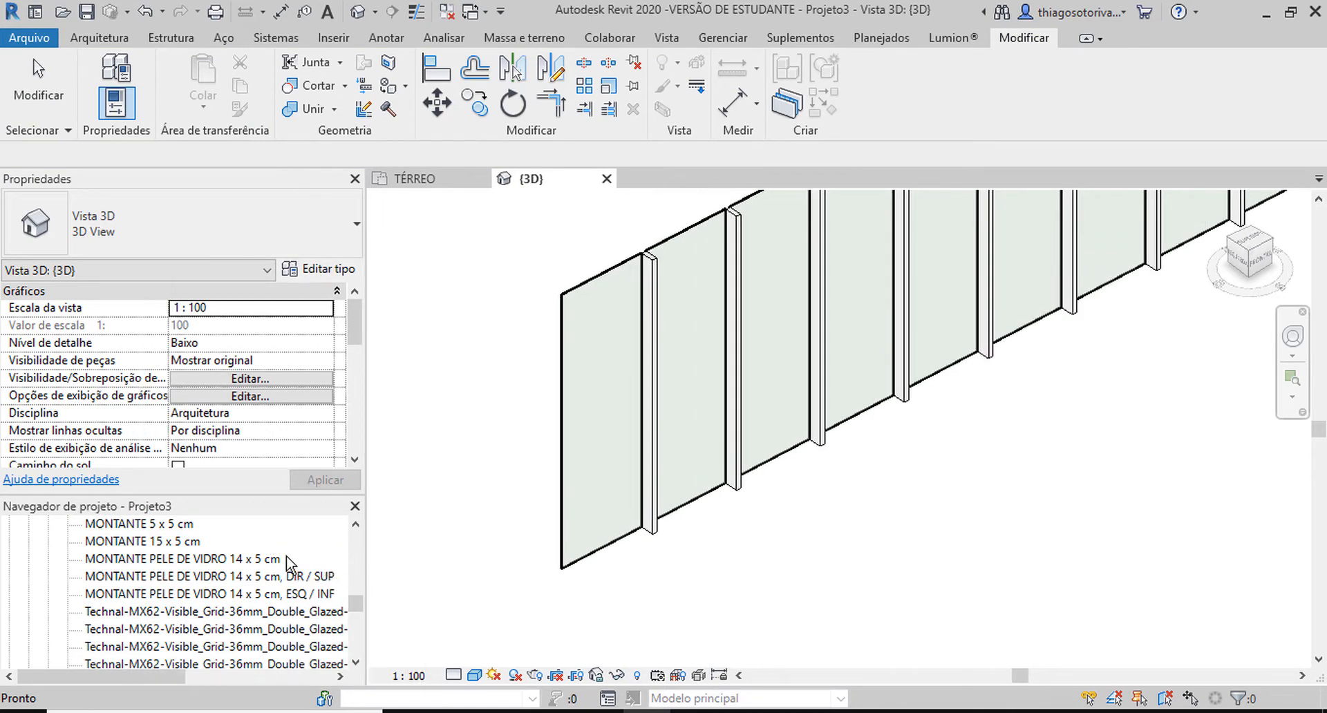
{"action": "left_click", "coordinate": [253, 556]}
{"action": "right_click", "coordinate": [253, 558]}
{"action": "left_click", "coordinate": [354, 317]}
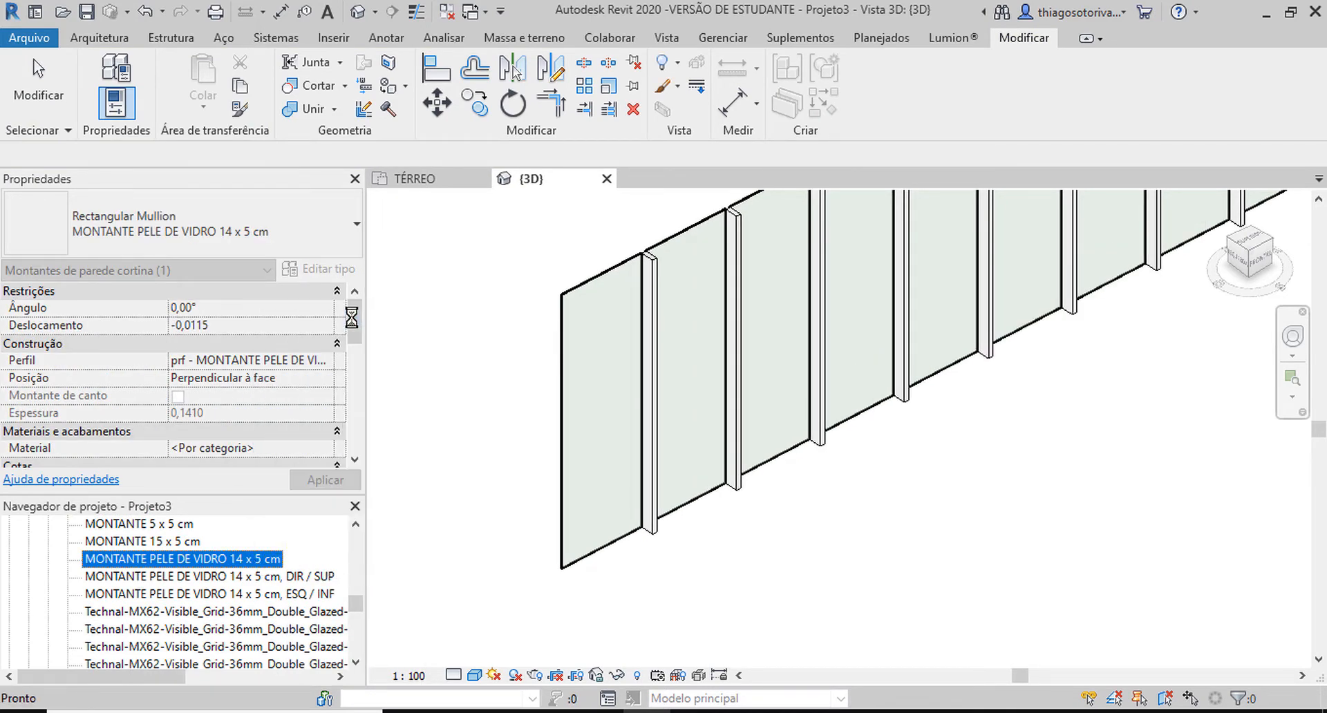
{"action": "type", "text": "_montanteParaPerfil"}
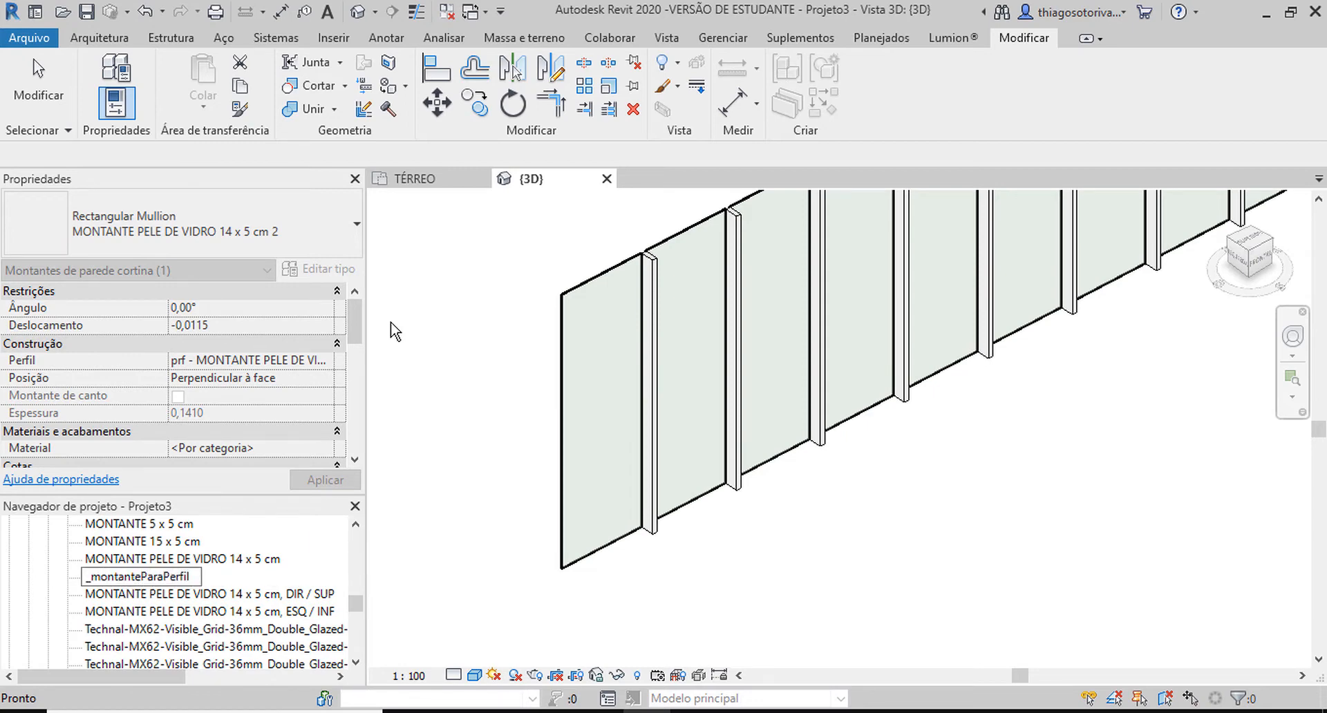
{"action": "type", "text": "l"}
{"action": "key", "text": "Return"}
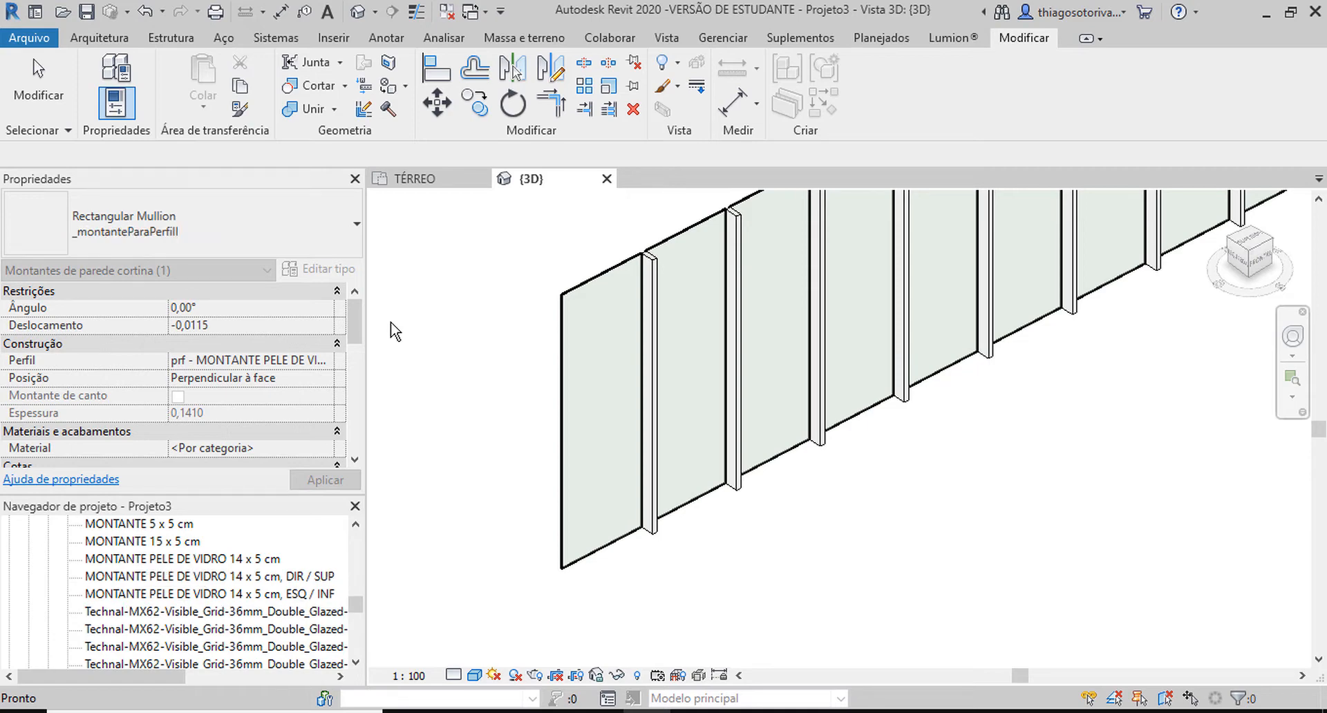
Open the type properties of the Rectangular Mullion type _montanteParaPerfilI and set its Deslocamento to 0.
{"action": "scroll", "coordinate": [176, 579], "scroll_direction": "up", "scroll_amount": 2}
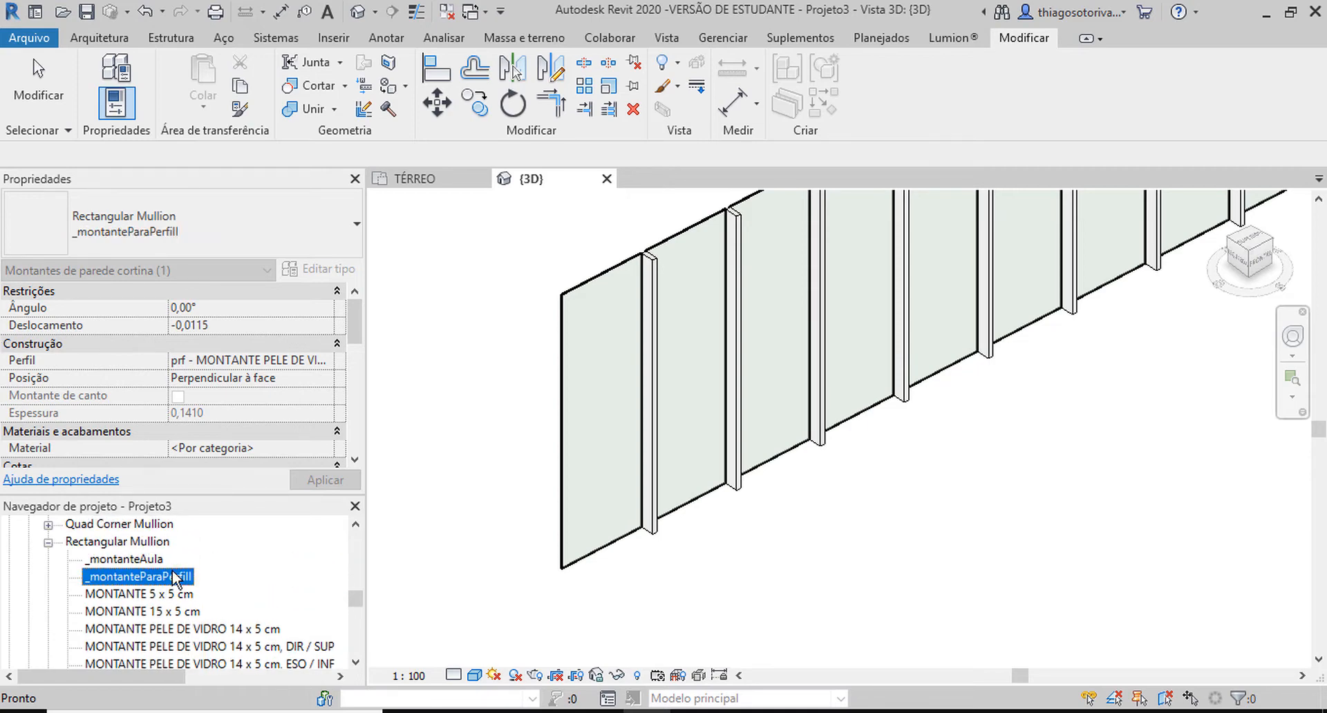
{"action": "double_click", "coordinate": [133, 574]}
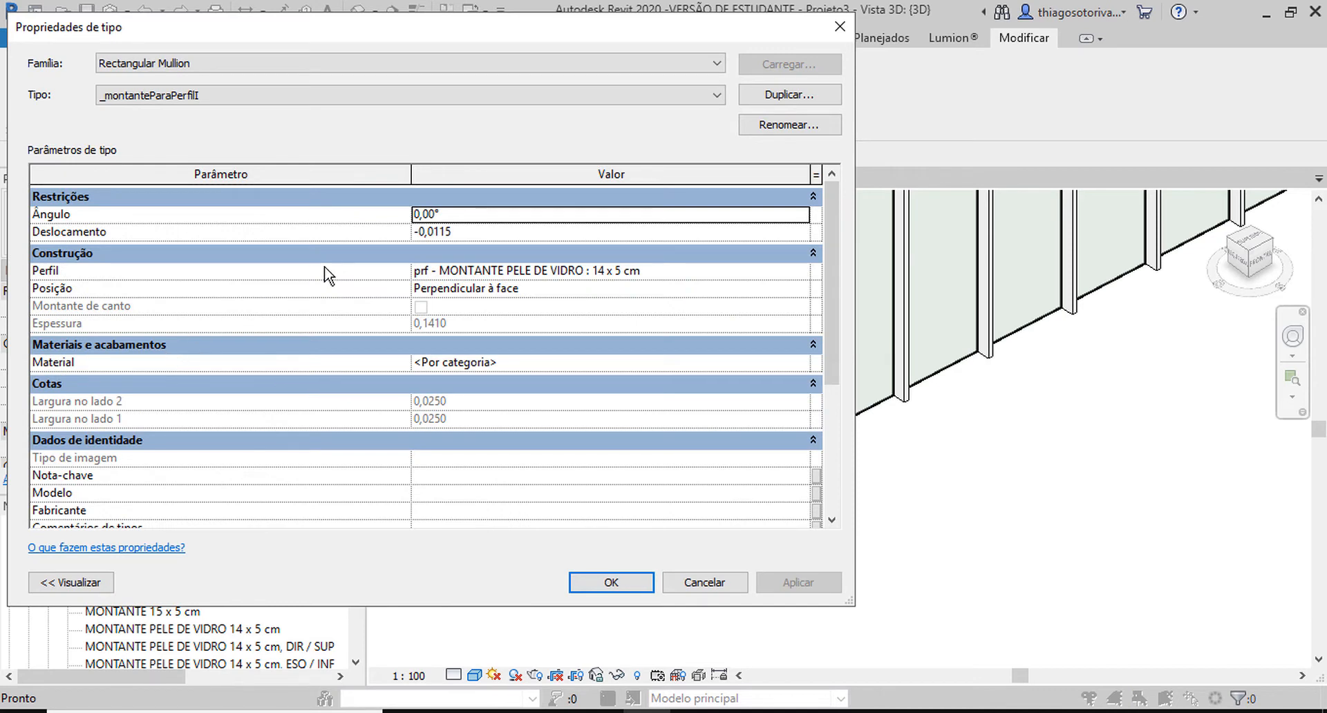
{"action": "left_click", "coordinate": [465, 239]}
{"action": "type", "text": "0"}
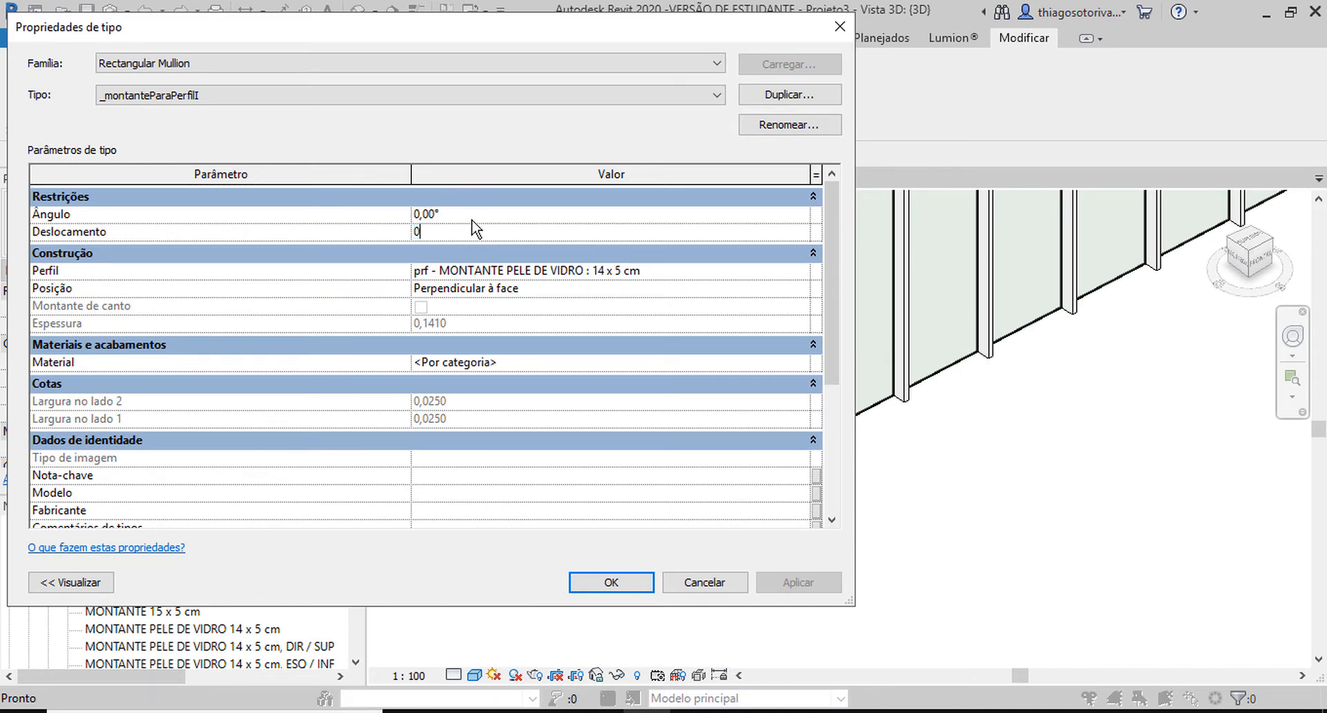
{"action": "key", "text": "shift+Tab"}
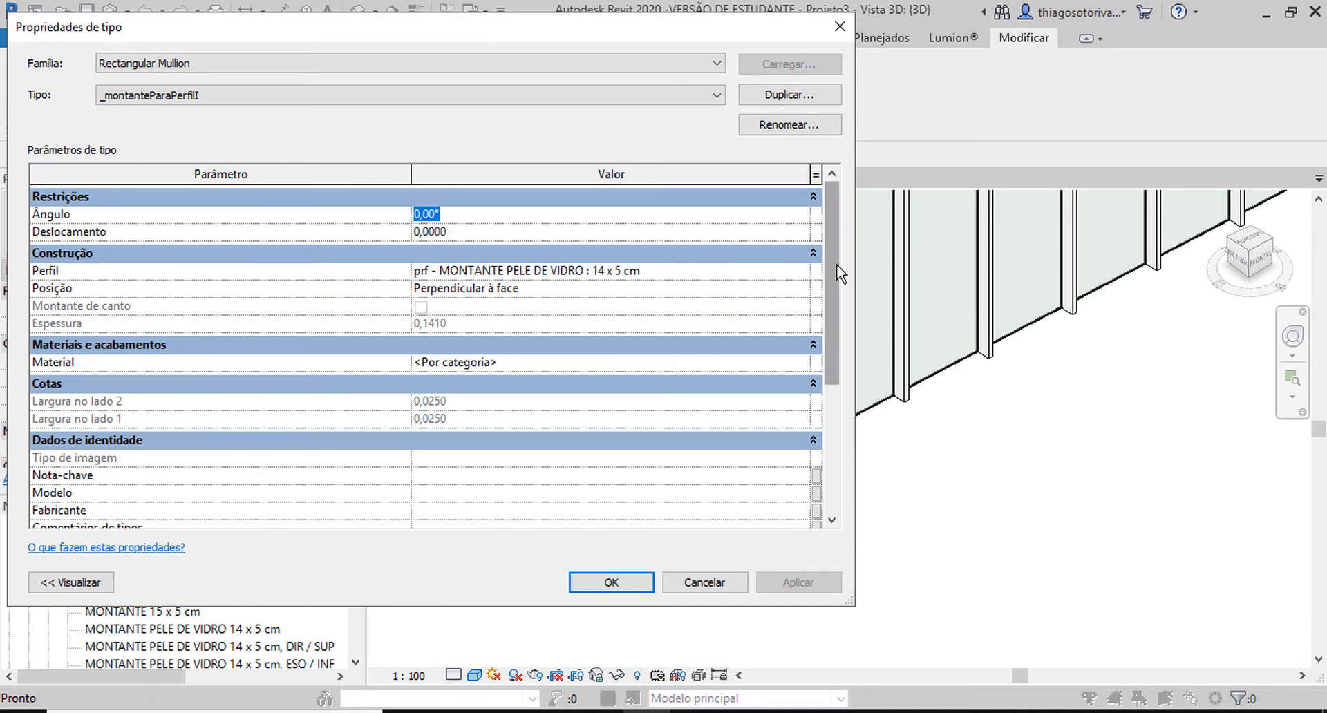
Assign the profile perfil_I_Paramétrico : perfil_I_Paramétrico to the mullion type, with Posição set to Perpendicular à face, and accept the type properties.
{"action": "left_click", "coordinate": [799, 270]}
{"action": "left_click", "coordinate": [801, 271]}
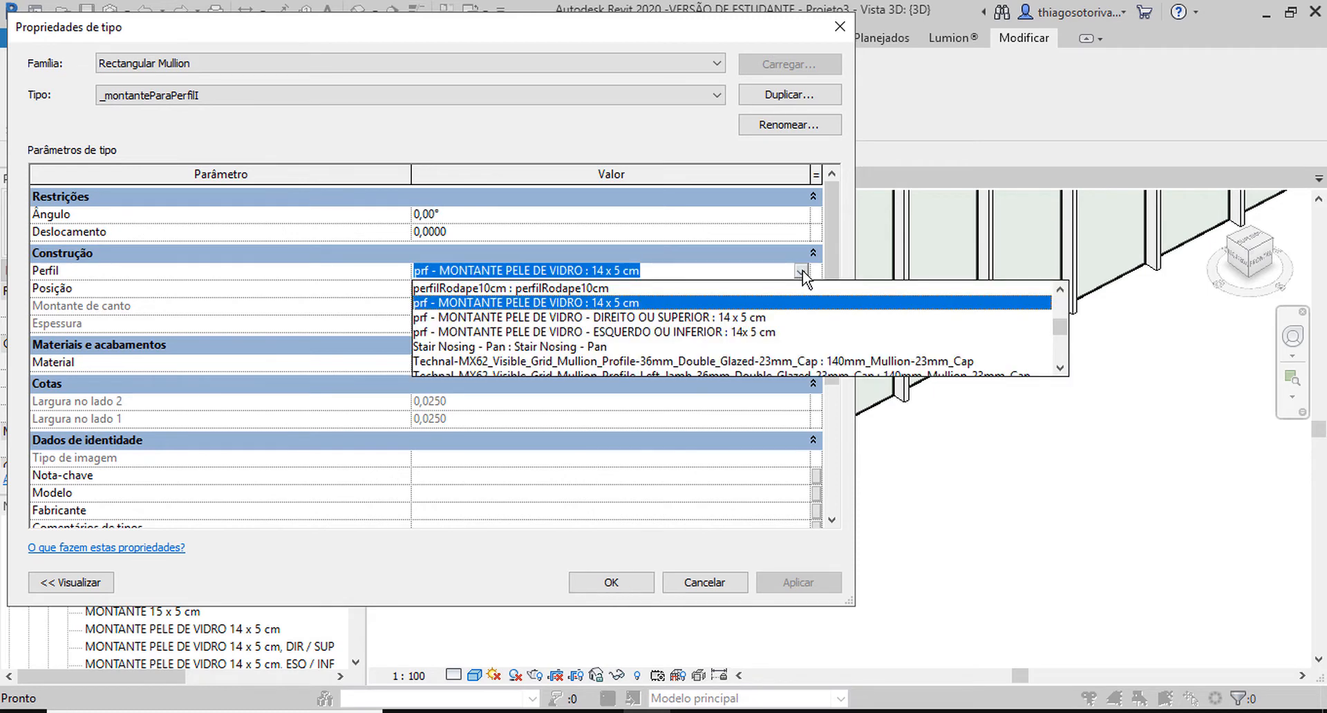
{"action": "scroll", "coordinate": [739, 315], "scroll_direction": "up", "scroll_amount": 2}
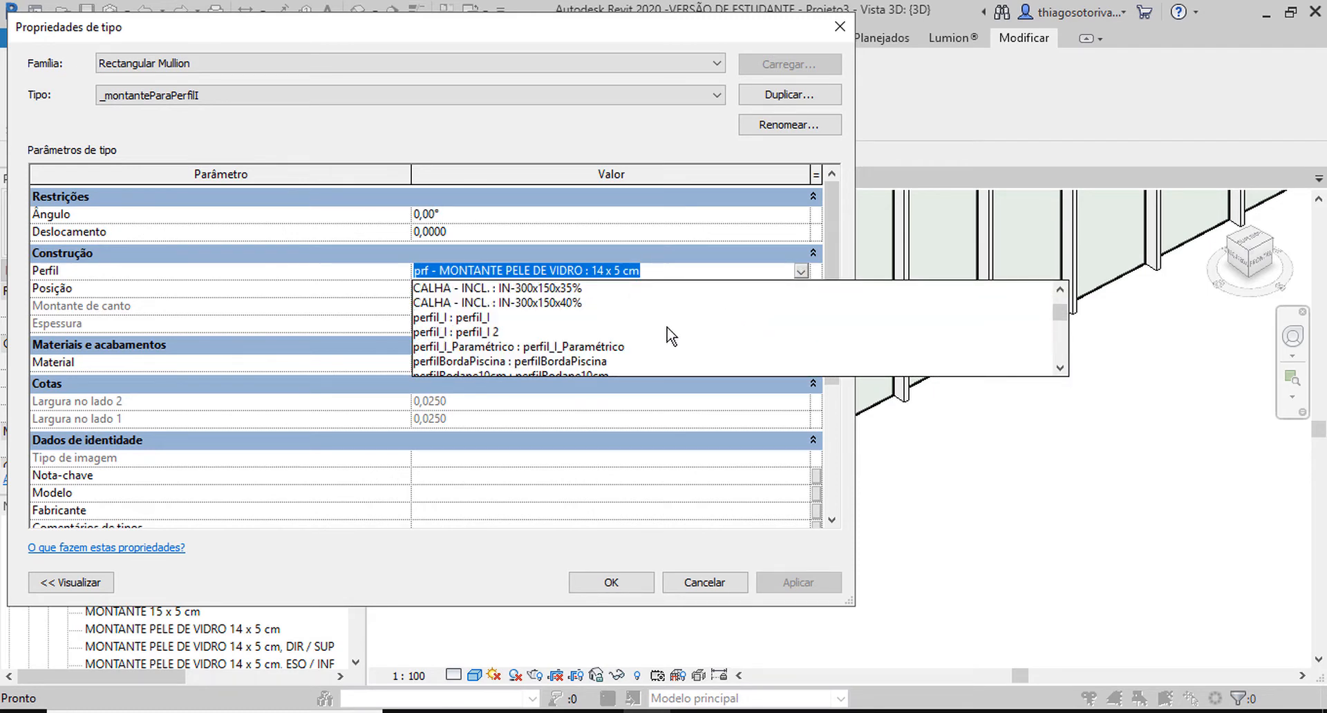
{"action": "left_click", "coordinate": [505, 347]}
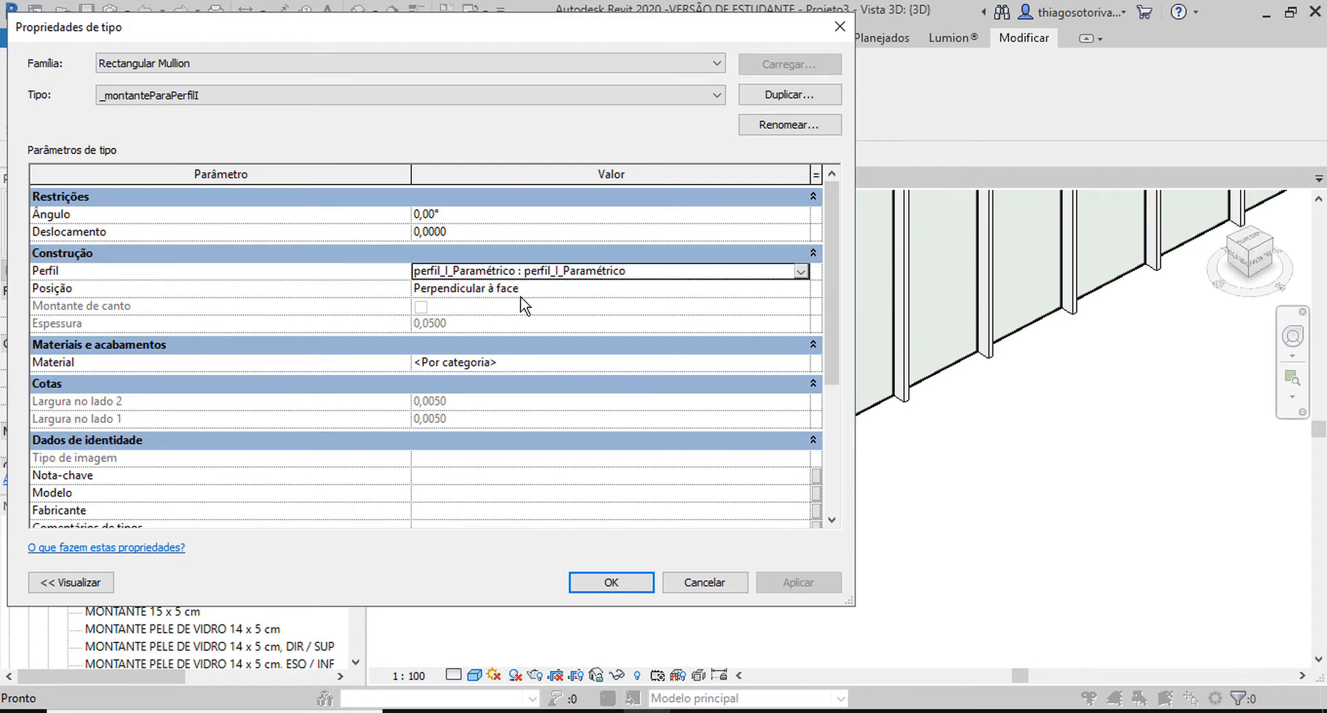
{"action": "left_click", "coordinate": [776, 289]}
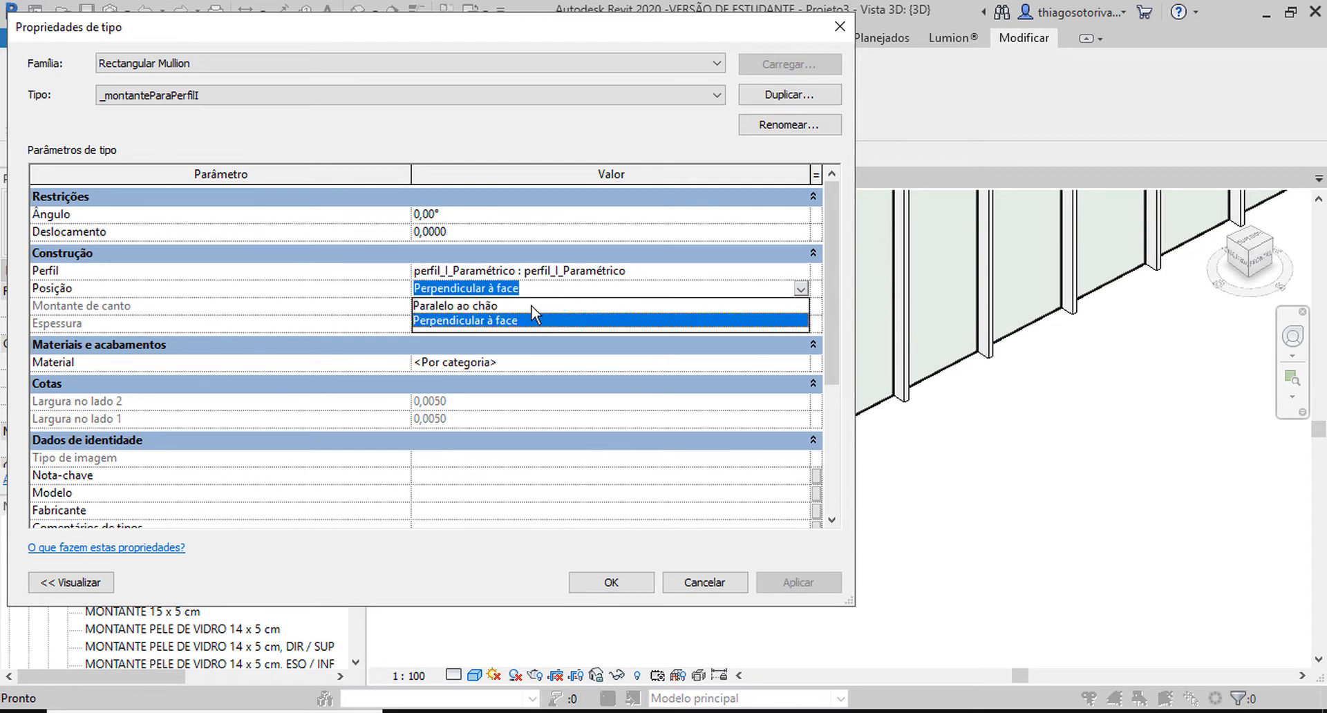
{"action": "left_click", "coordinate": [532, 306]}
{"action": "left_click", "coordinate": [756, 288]}
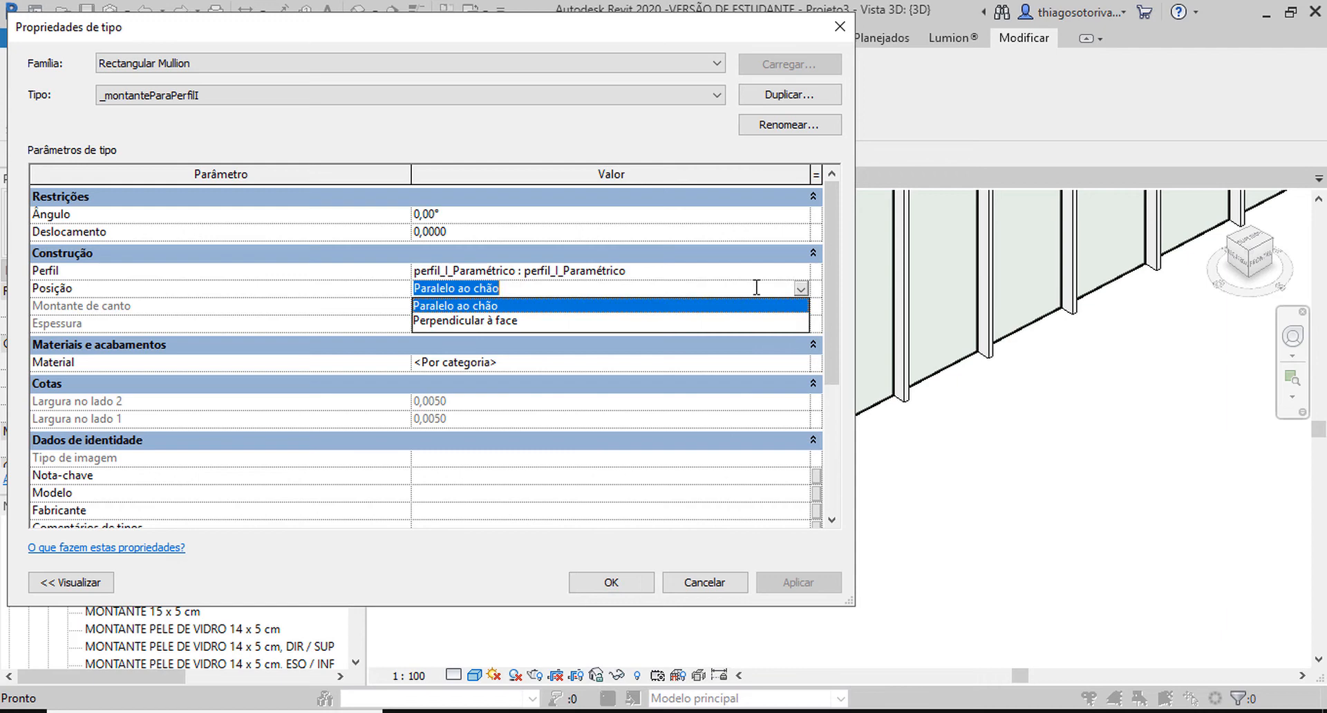
{"action": "left_click", "coordinate": [537, 322]}
{"action": "left_click", "coordinate": [612, 584]}
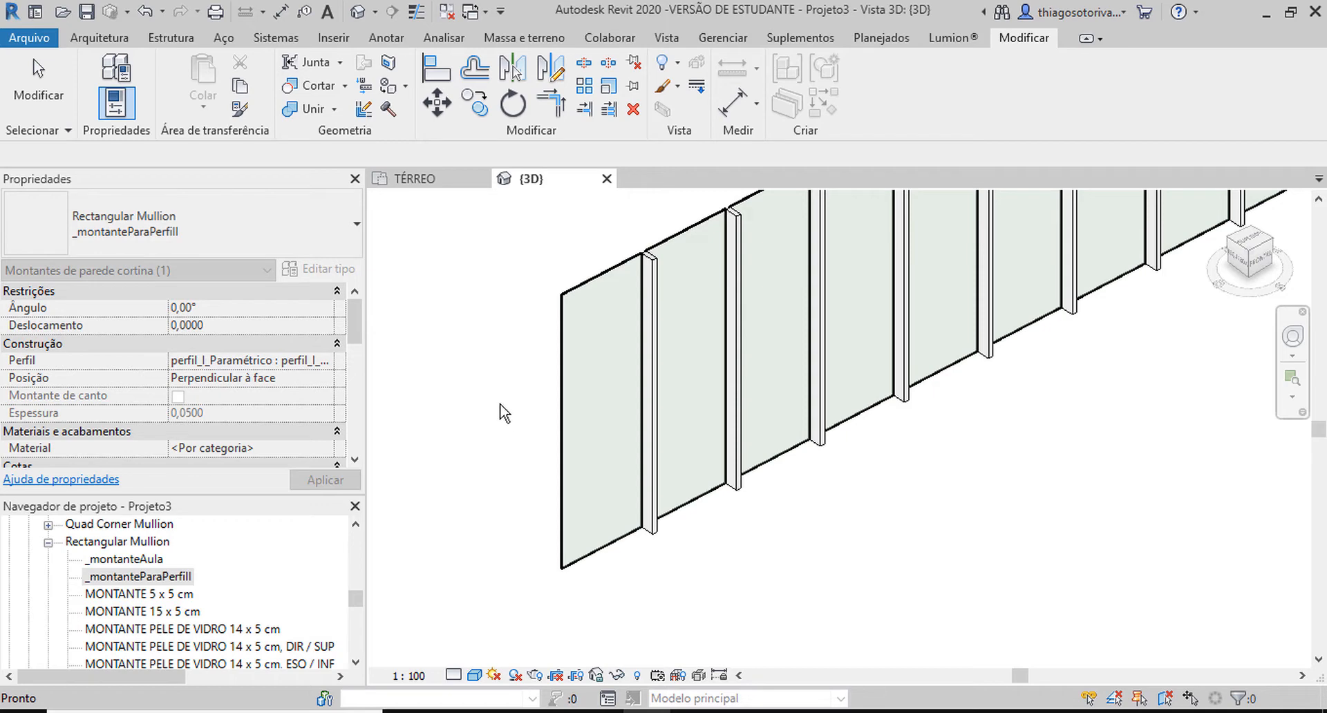
In the curtain wall's type properties, set the interior type of the vertical mullions to Rectangular Mullion : _montanteParaPerfilI.
{"action": "left_click", "coordinate": [586, 268]}
{"action": "left_click", "coordinate": [619, 273]}
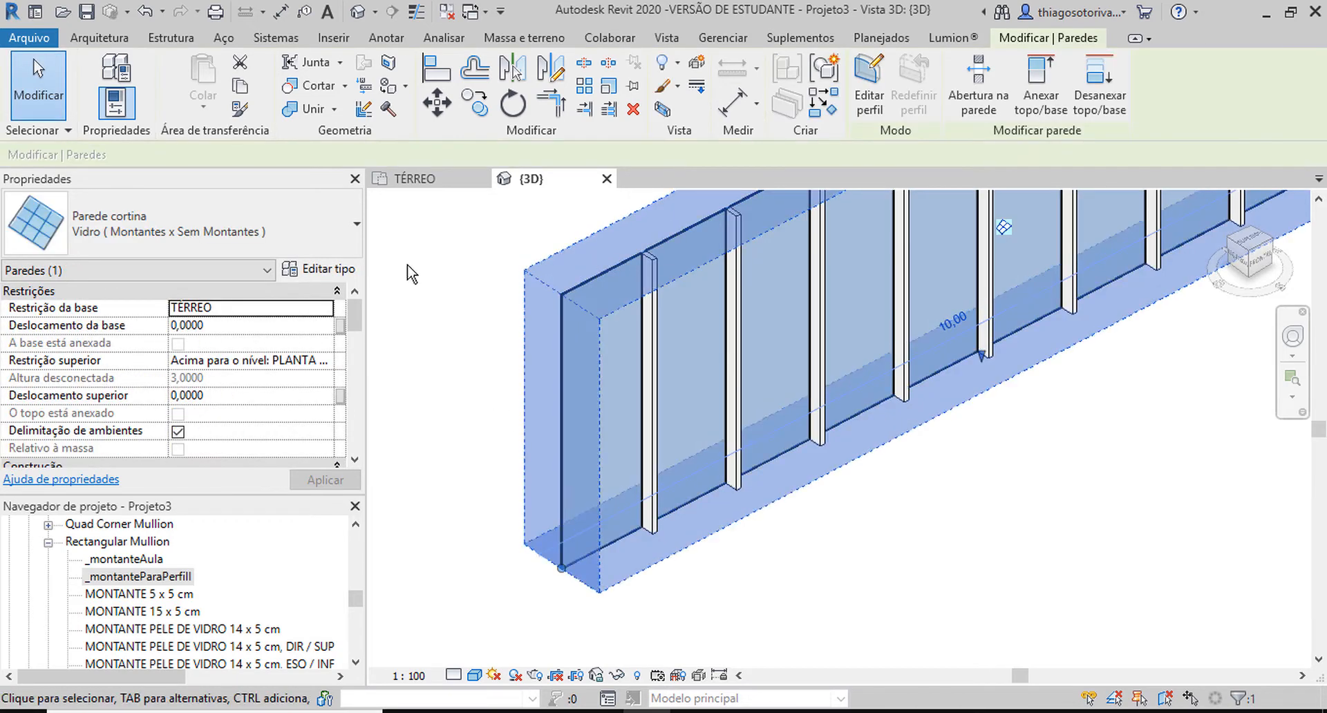
{"action": "left_click", "coordinate": [345, 269]}
{"action": "scroll", "coordinate": [276, 439], "scroll_direction": "down", "scroll_amount": 2}
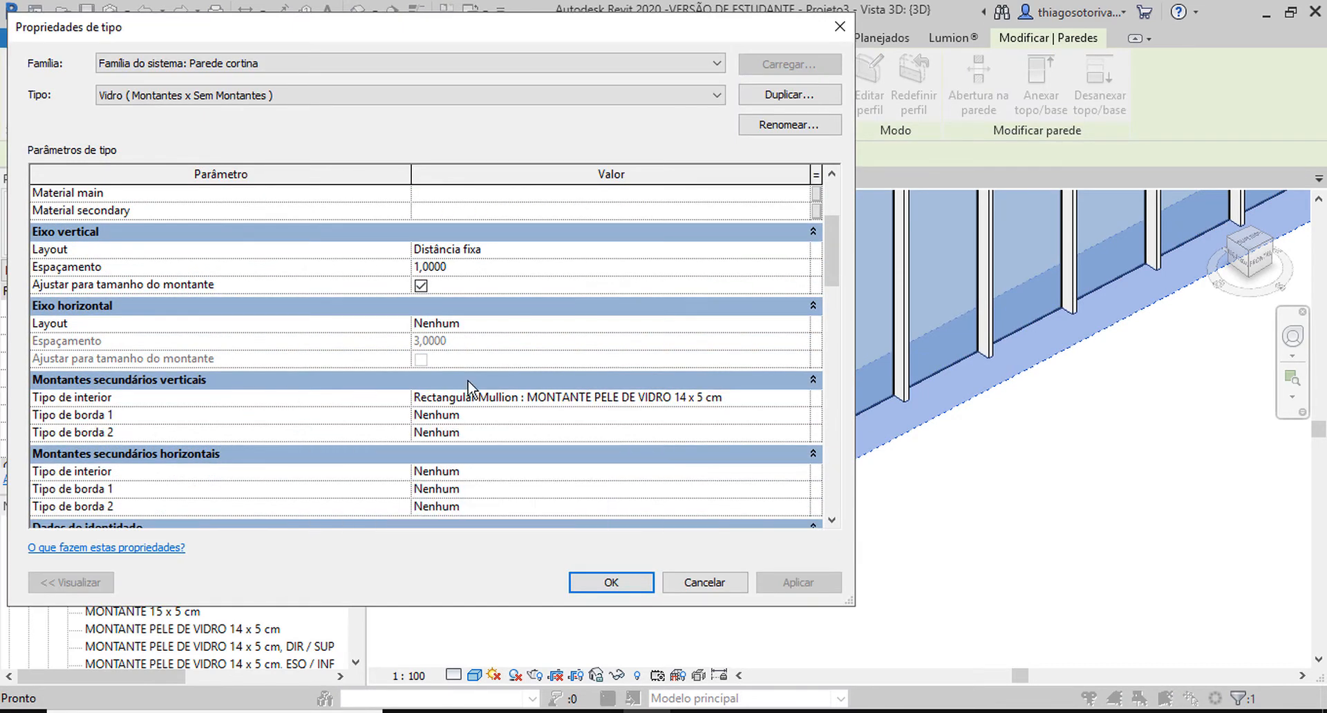
{"action": "left_click", "coordinate": [801, 398]}
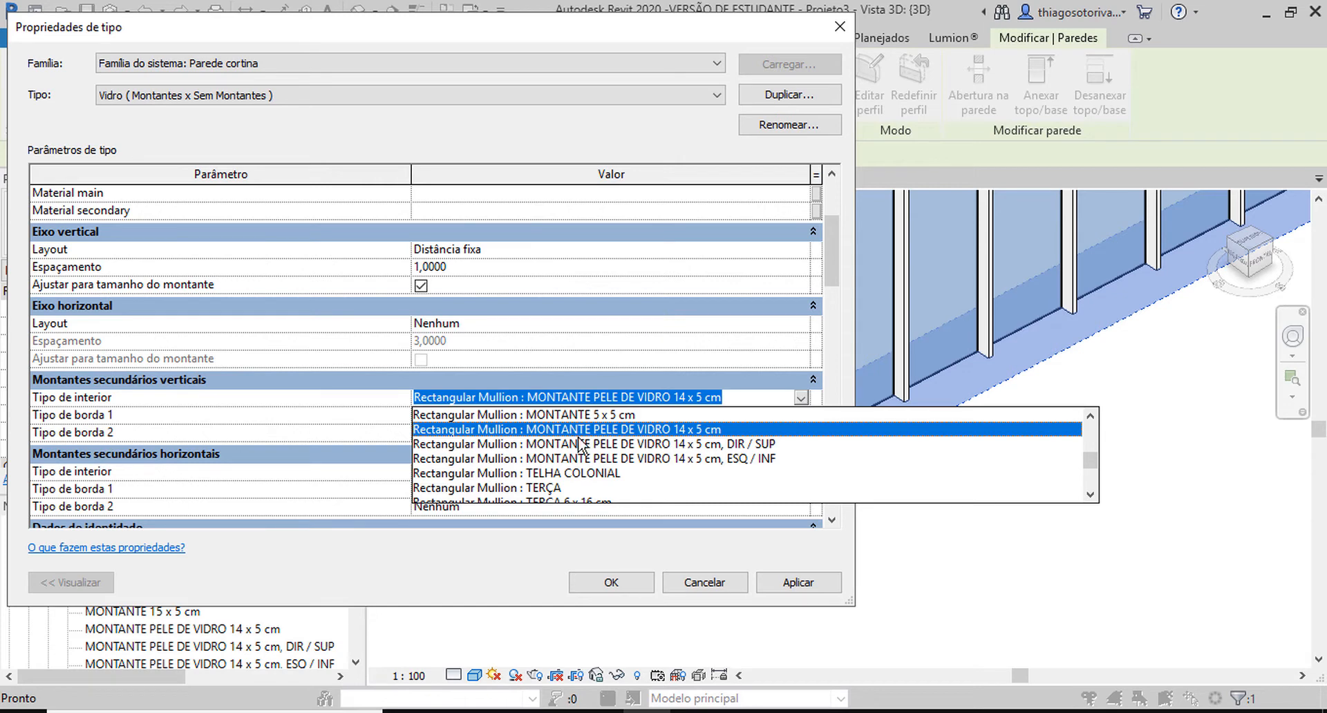
{"action": "scroll", "coordinate": [599, 459], "scroll_direction": "up", "scroll_amount": 1}
{"action": "scroll", "coordinate": [598, 459], "scroll_direction": "up", "scroll_amount": 1}
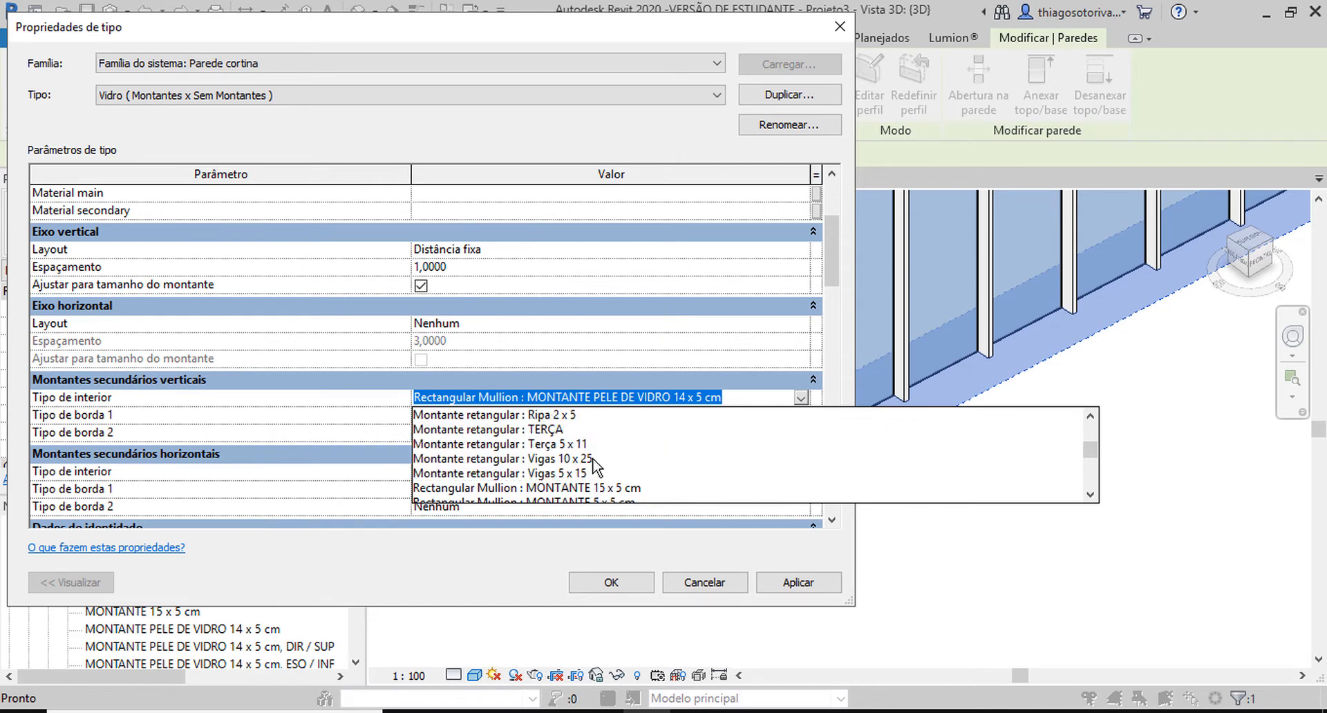
{"action": "scroll", "coordinate": [595, 464], "scroll_direction": "down", "scroll_amount": 3}
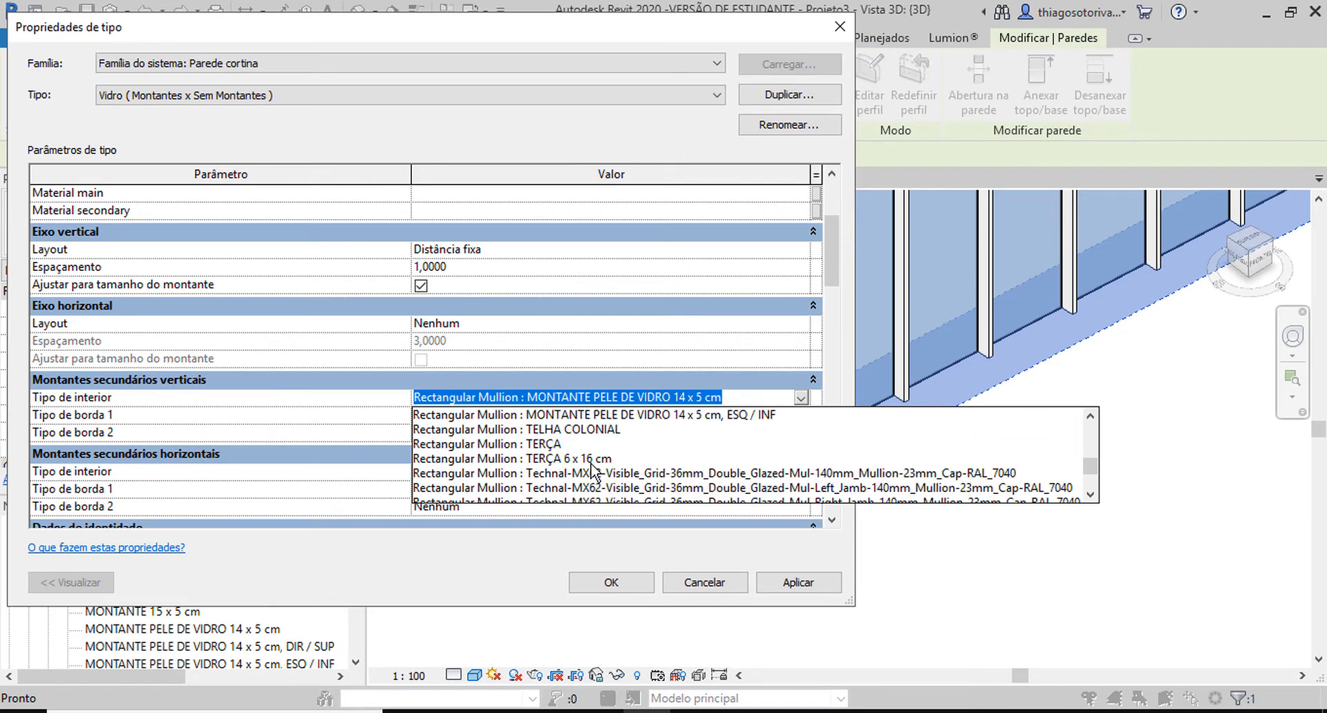
{"action": "scroll", "coordinate": [584, 472], "scroll_direction": "down", "scroll_amount": 2}
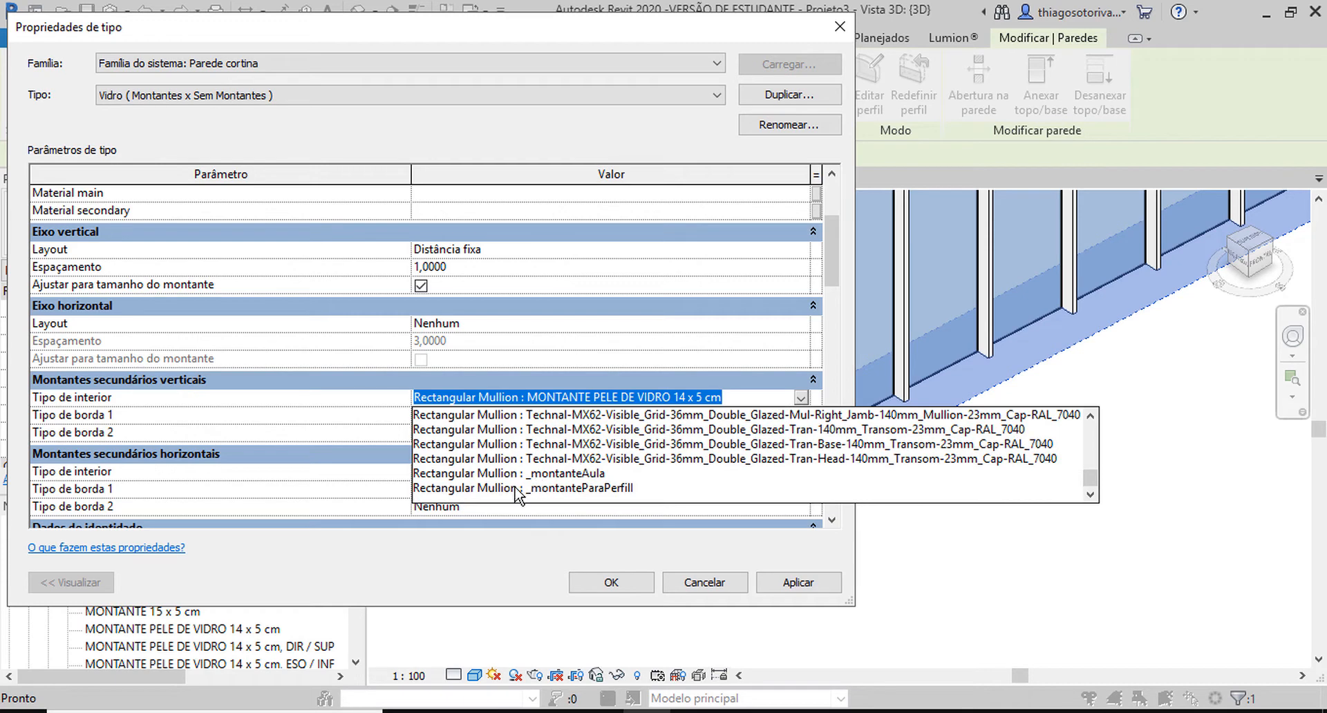
{"action": "left_click", "coordinate": [581, 488]}
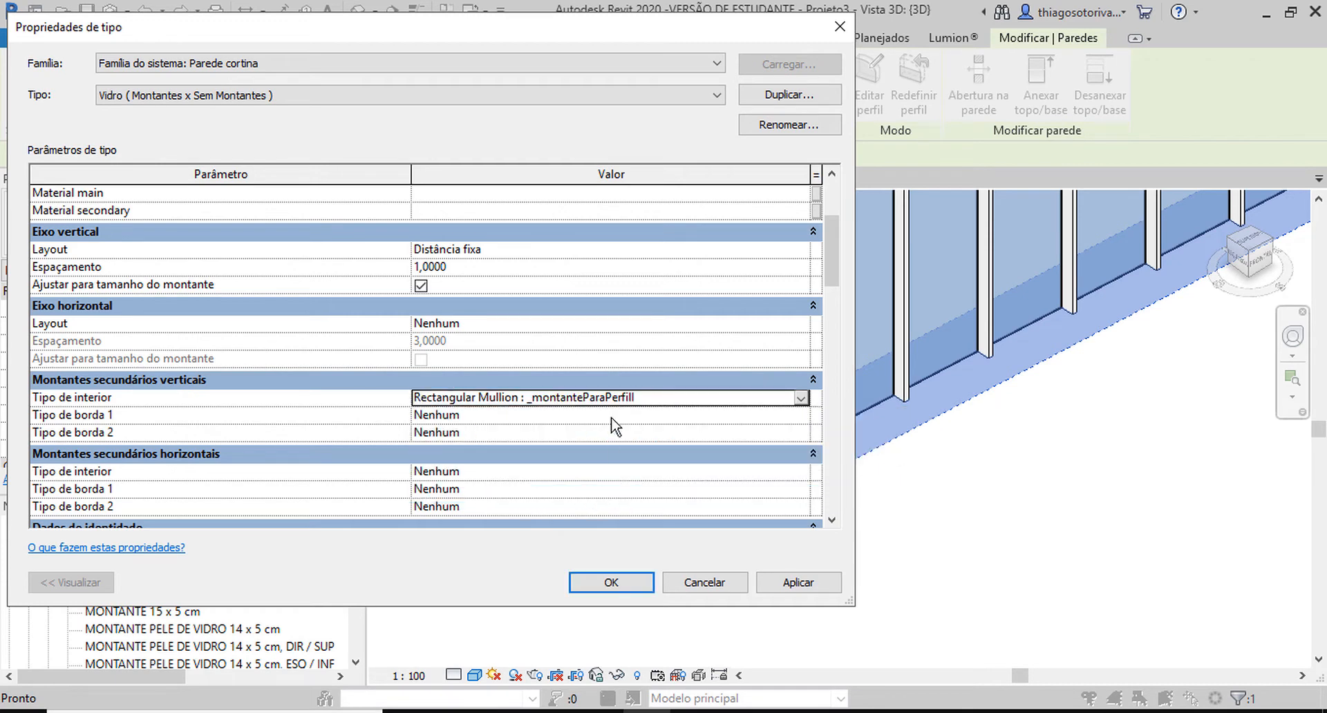
{"action": "left_click", "coordinate": [609, 582]}
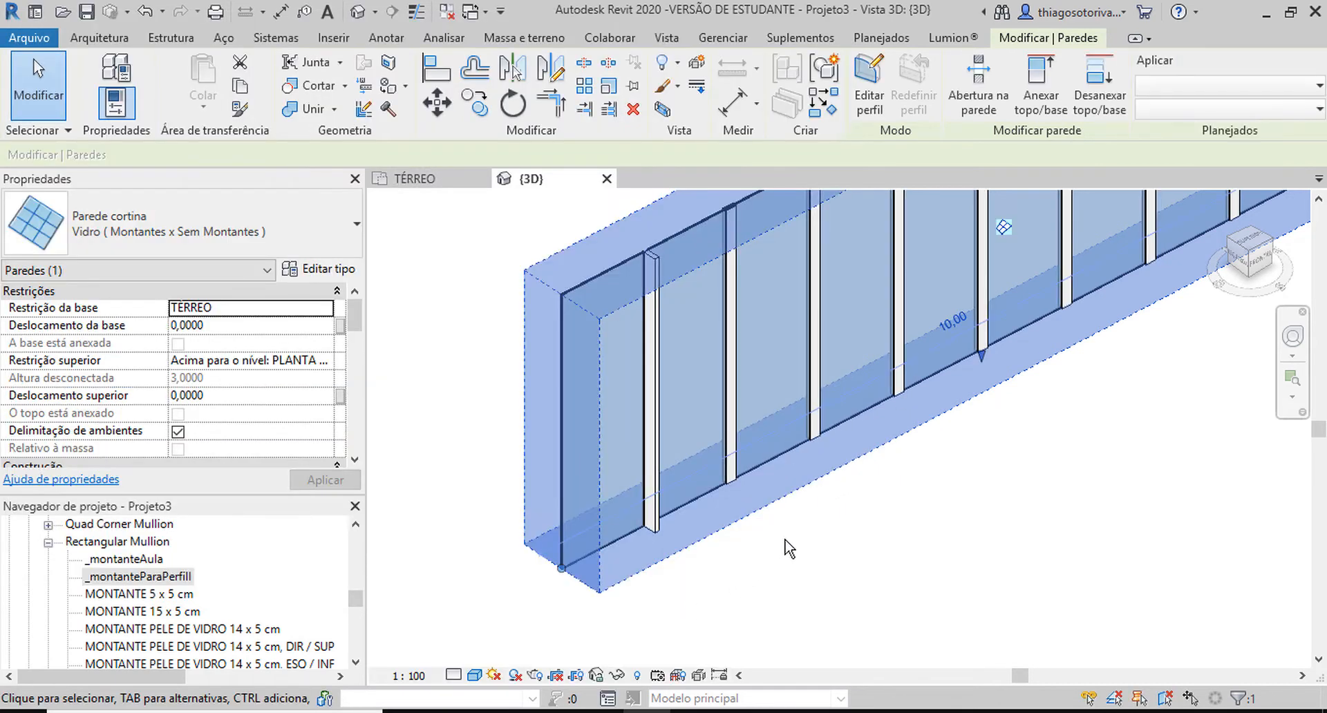
Deselect the curtain wall and turn on thin lines to display its first vertical mullion with fine edges.
{"action": "left_click", "coordinate": [785, 548]}
{"action": "scroll", "coordinate": [628, 259], "scroll_direction": "up", "scroll_amount": 5}
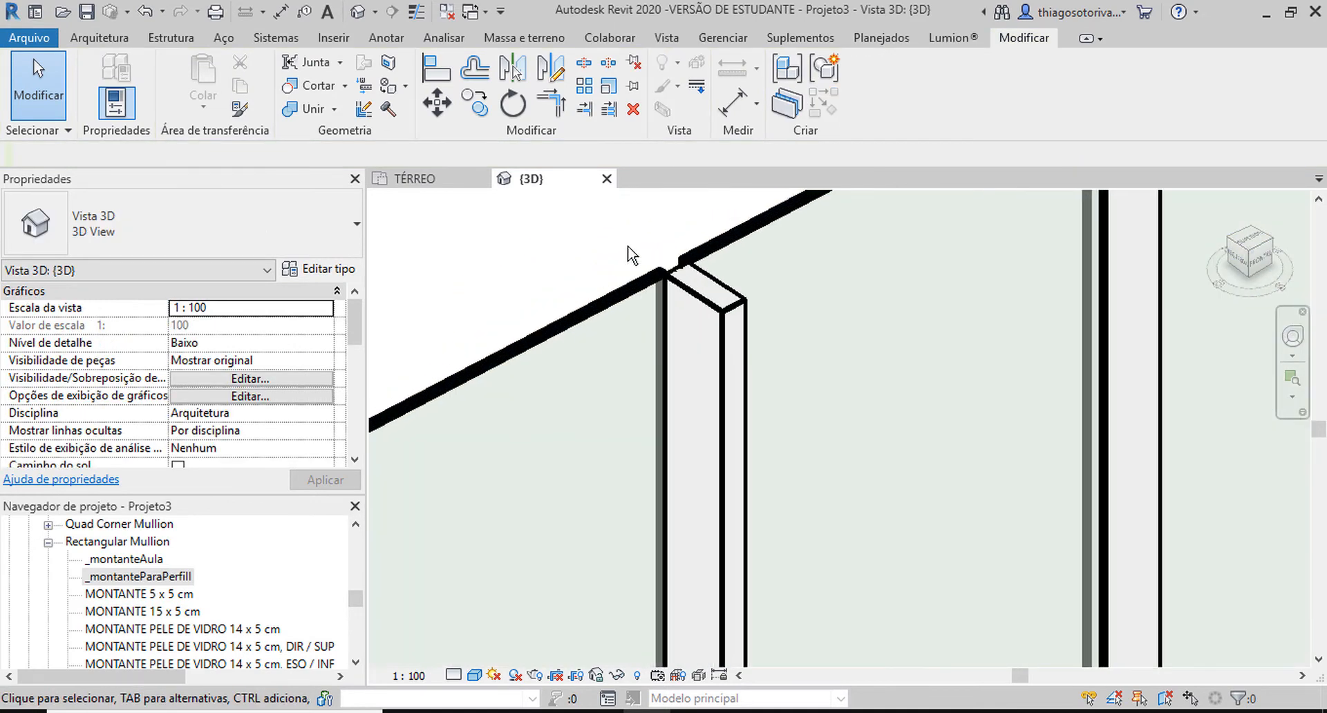
{"action": "key", "text": "t"}
{"action": "key", "text": "l"}
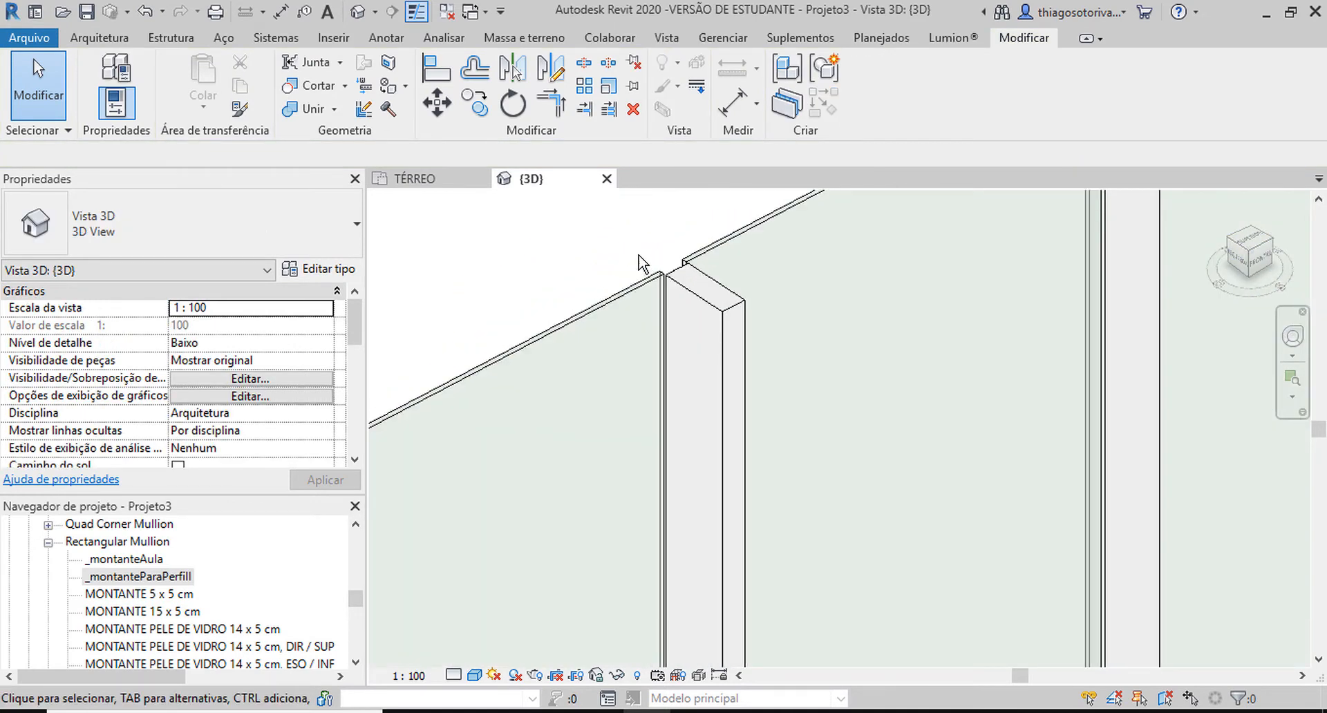
{"action": "scroll", "coordinate": [639, 266], "scroll_direction": "down", "scroll_amount": 5}
{"action": "scroll", "coordinate": [655, 283], "scroll_direction": "down", "scroll_amount": 1}
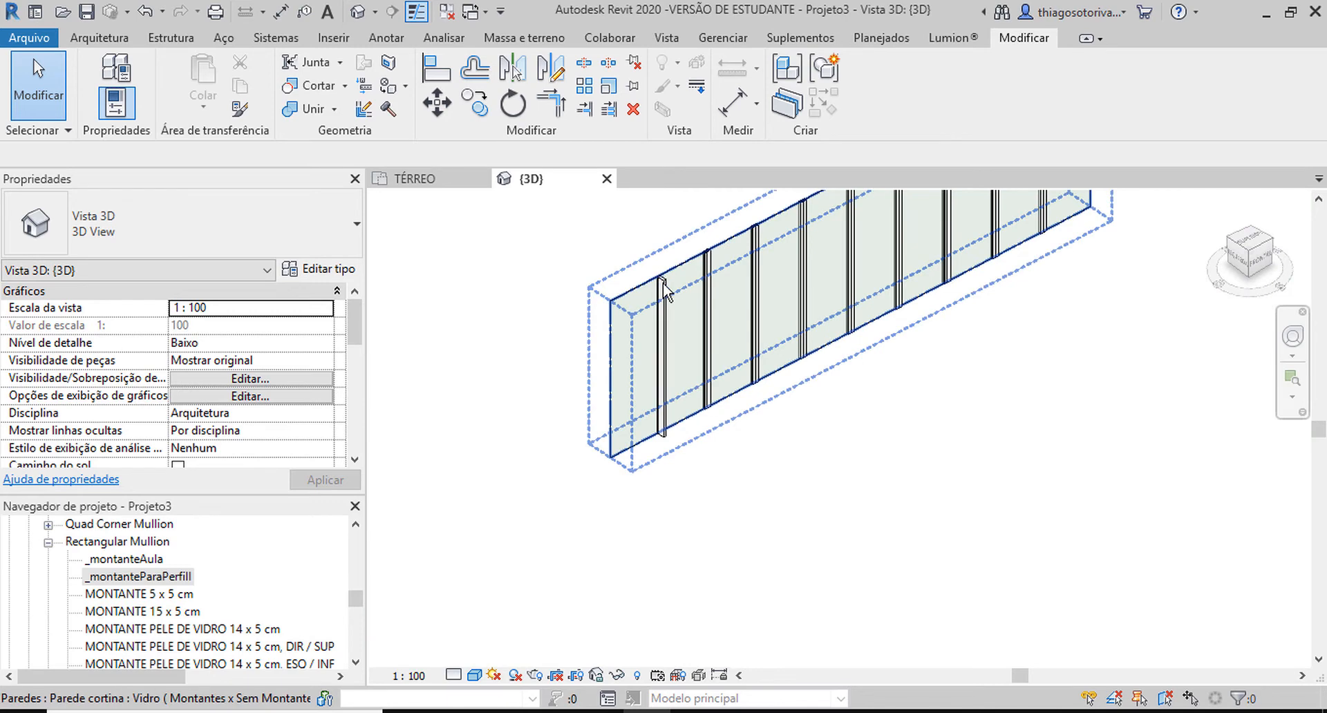
Switch the curtain wall's type to Muro 15cm and back to Vidro ( Montantes x Sem Montantes ) to regenerate its mullions.
{"action": "left_click", "coordinate": [663, 285]}
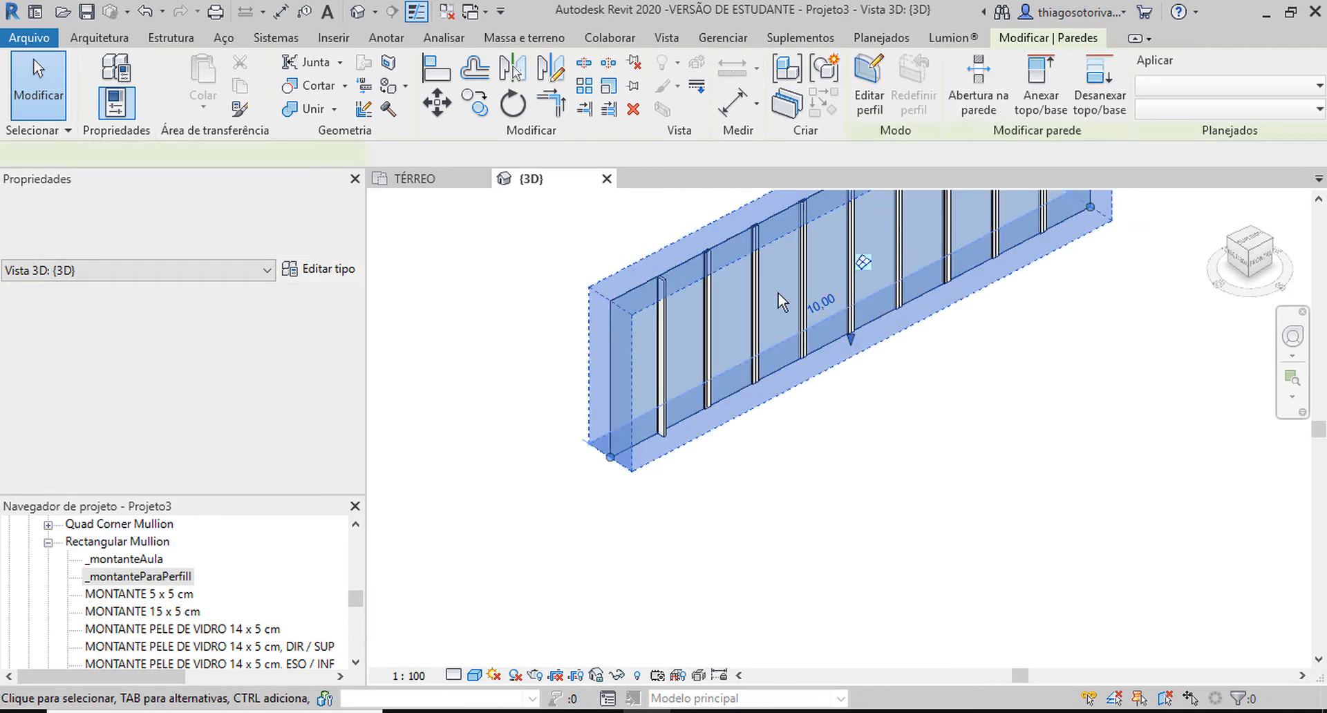
{"action": "left_click", "coordinate": [200, 232]}
{"action": "scroll", "coordinate": [199, 324], "scroll_direction": "up", "scroll_amount": 1}
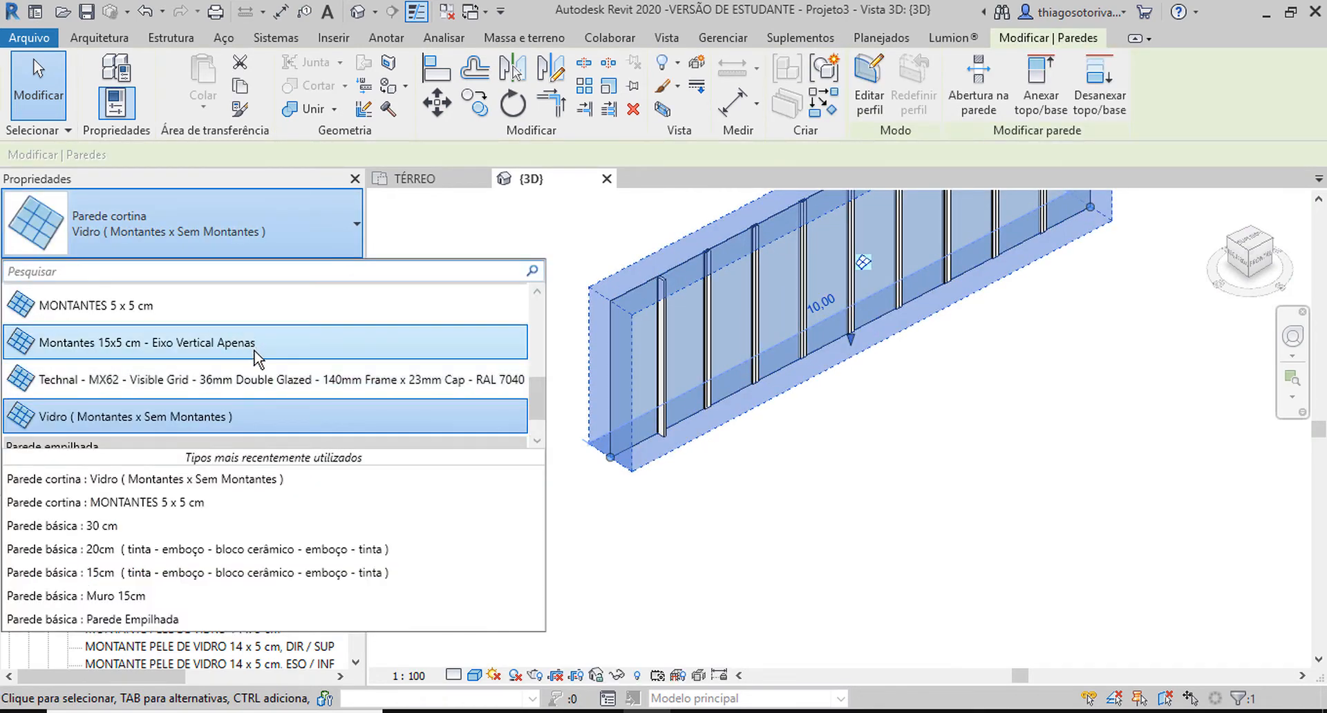
{"action": "scroll", "coordinate": [242, 339], "scroll_direction": "up", "scroll_amount": 3}
{"action": "left_click", "coordinate": [214, 318]}
{"action": "left_click", "coordinate": [207, 222]}
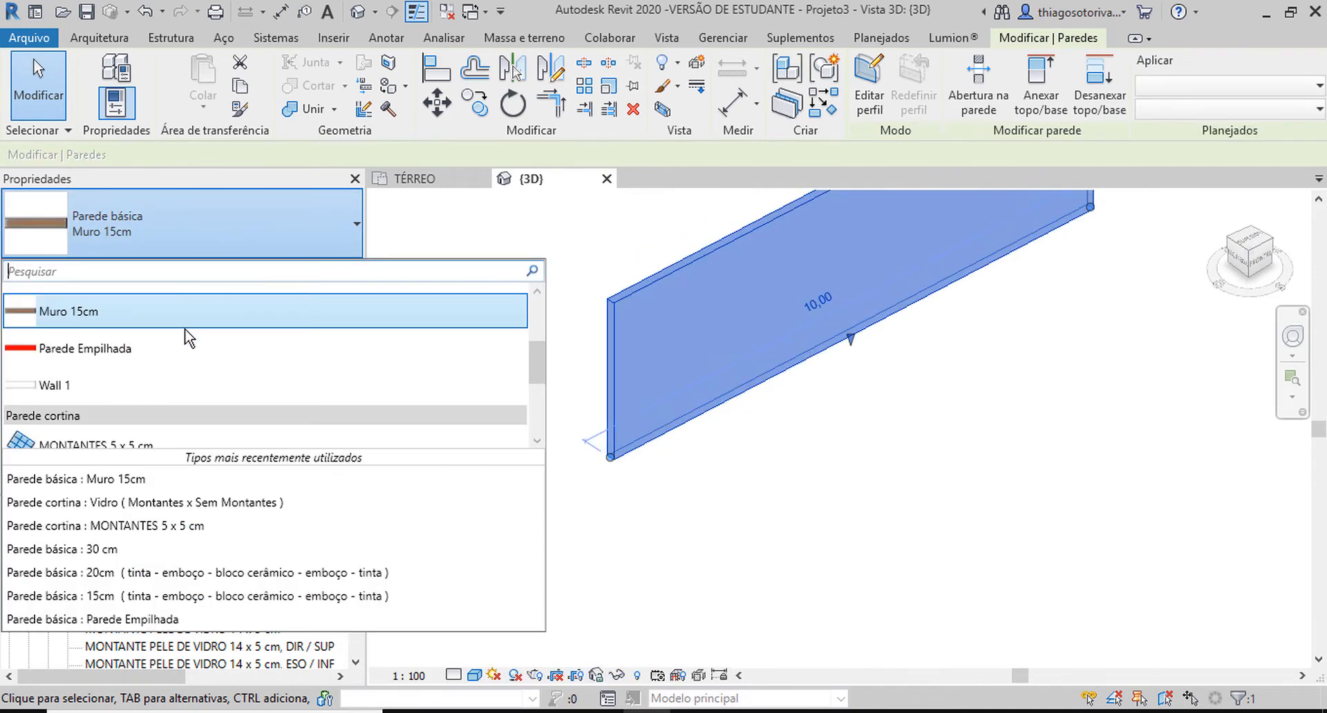
{"action": "scroll", "coordinate": [184, 337], "scroll_direction": "down", "scroll_amount": 3}
{"action": "left_click", "coordinate": [106, 371]}
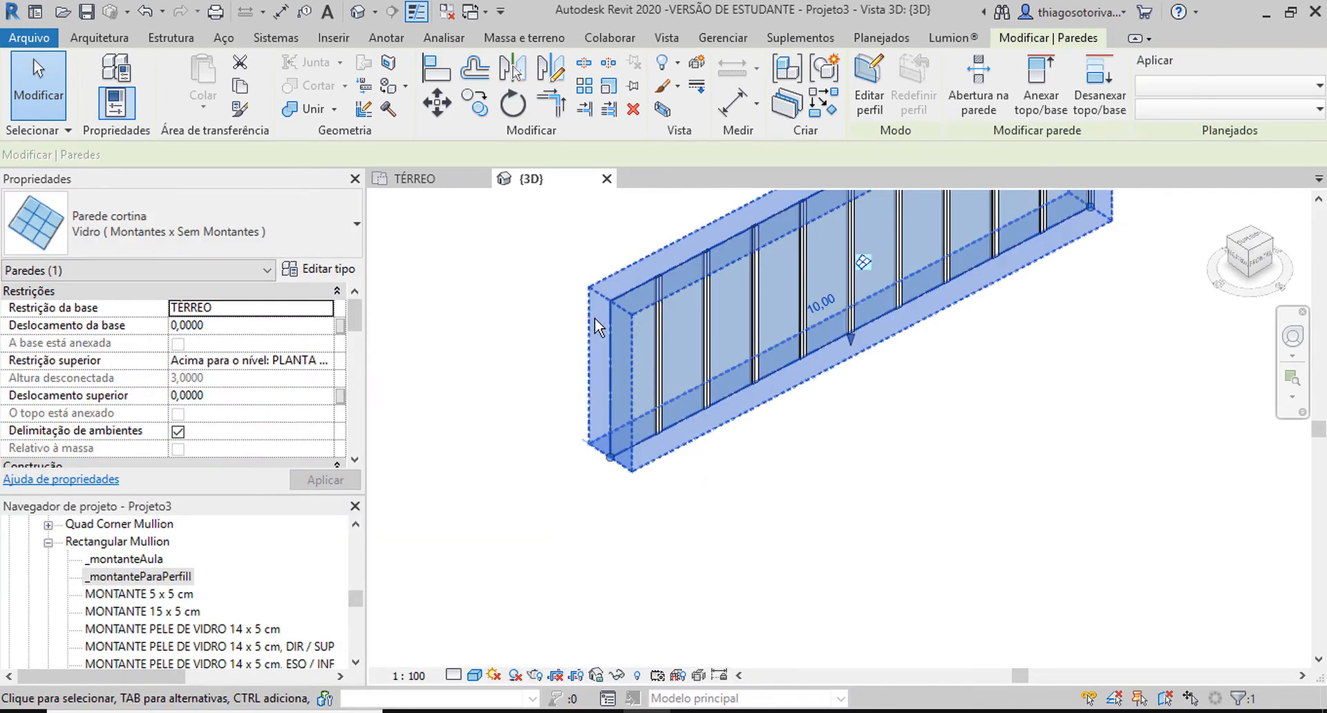
Examine the top end of the first vertical mullion up close from several angles in the 3D view.
{"action": "left_click", "coordinate": [573, 251]}
{"action": "scroll", "coordinate": [674, 275], "scroll_direction": "up", "scroll_amount": 3}
{"action": "scroll", "coordinate": [678, 280], "scroll_direction": "up", "scroll_amount": 3}
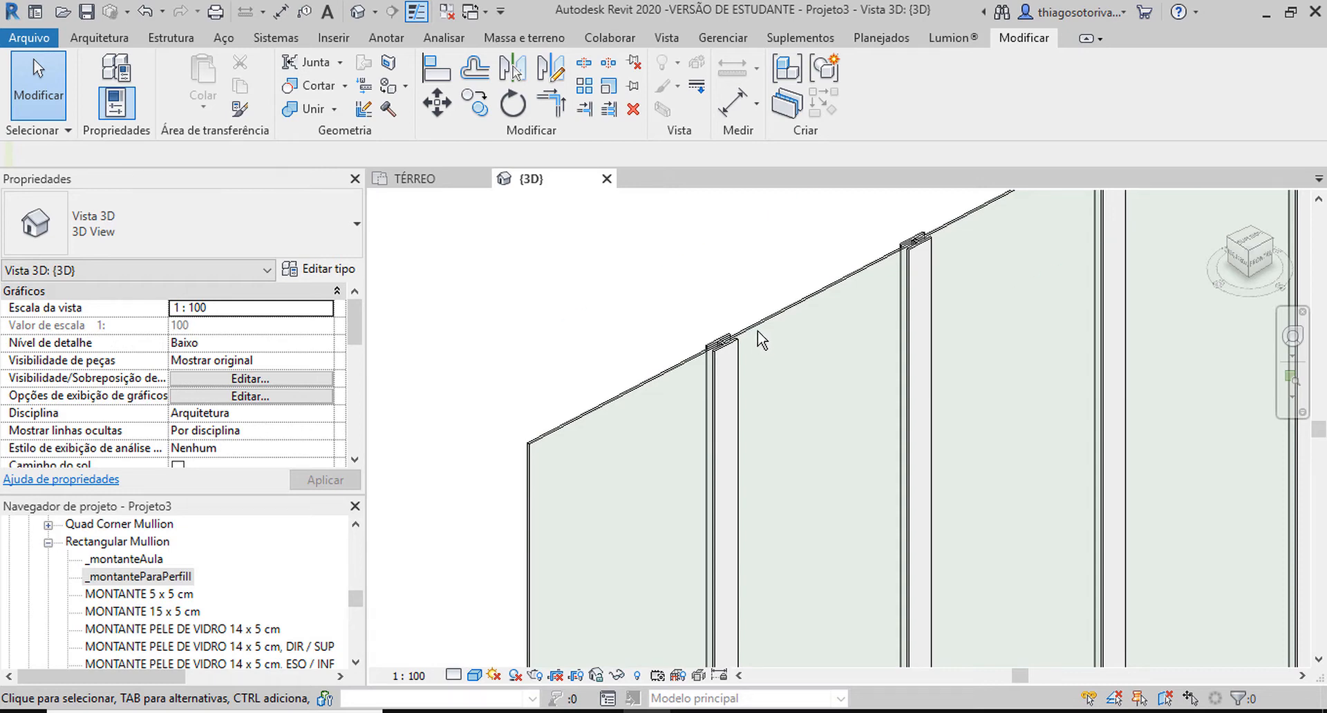
{"action": "left_click", "coordinate": [665, 347]}
{"action": "scroll", "coordinate": [666, 347], "scroll_direction": "up", "scroll_amount": 3}
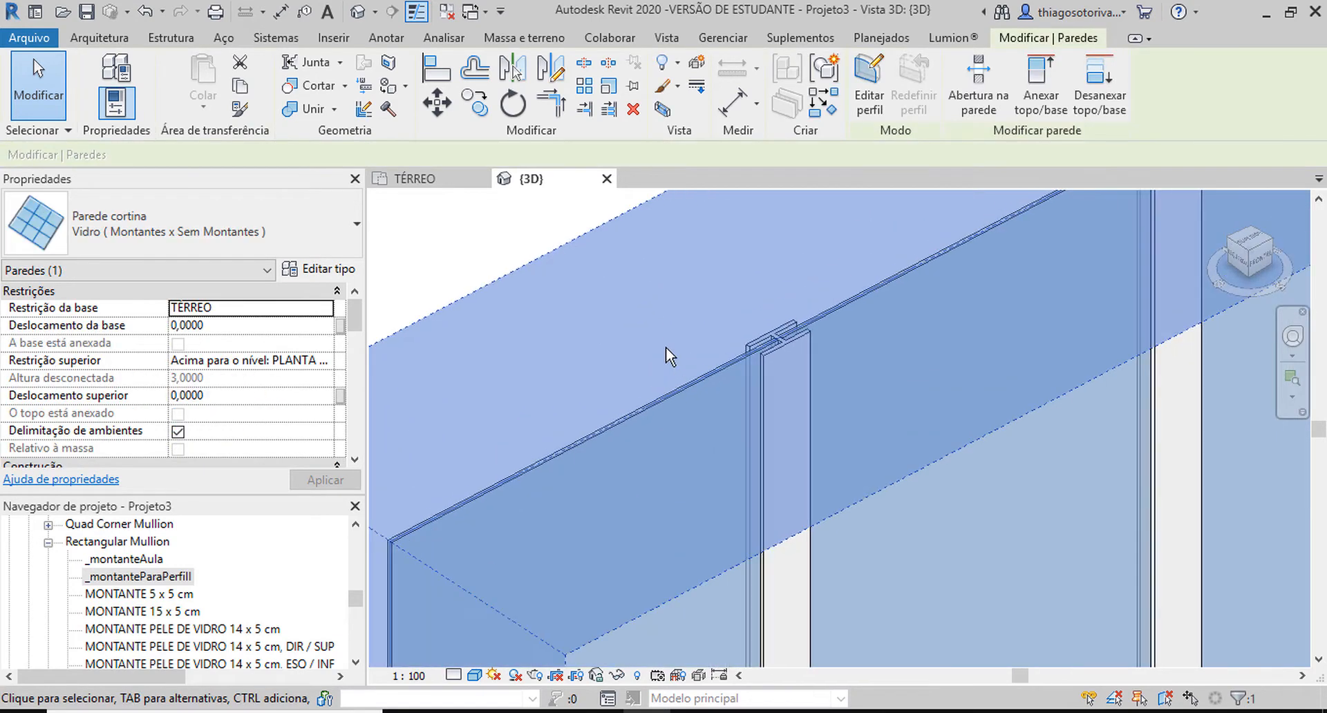
{"action": "middle_click_drag", "start_coordinate": [665, 347], "coordinate": [719, 400], "text": "shift"}
{"action": "left_click", "coordinate": [749, 415]}
{"action": "middle_click_drag", "start_coordinate": [1016, 587], "coordinate": [601, 206]}
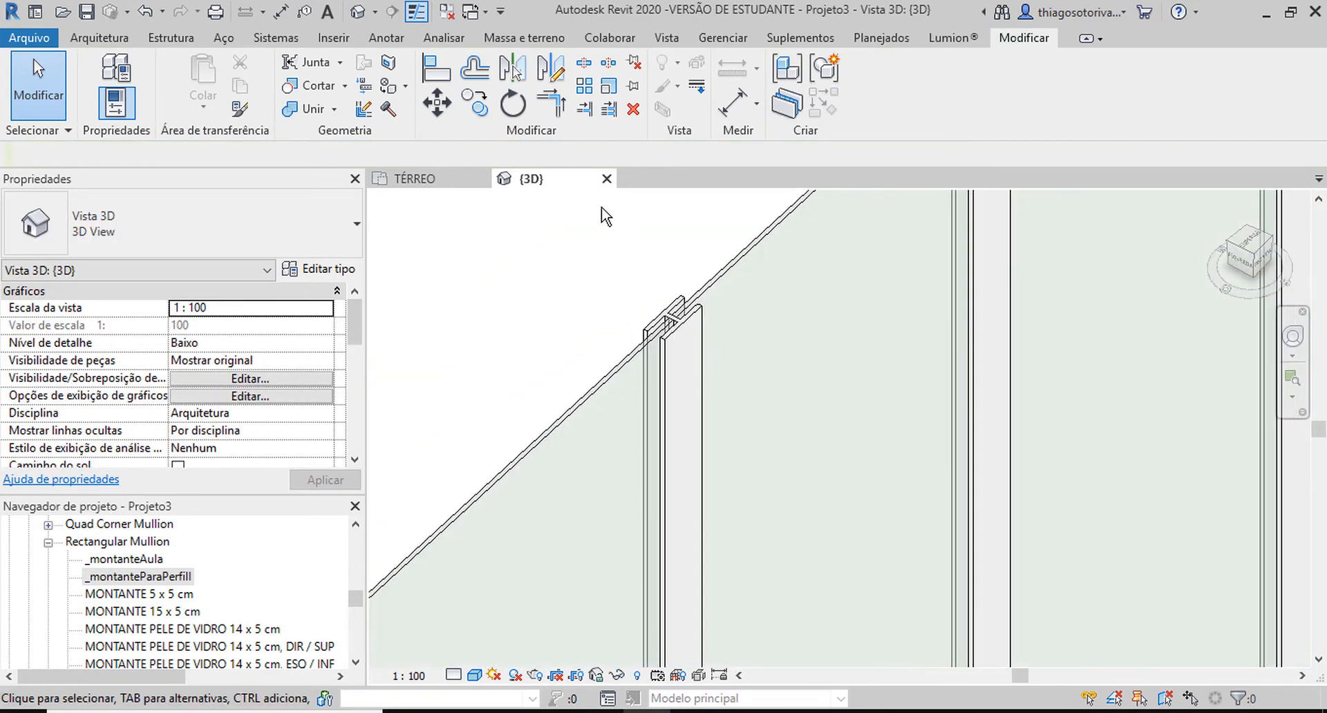
{"action": "left_click", "coordinate": [691, 335]}
{"action": "middle_click_drag", "start_coordinate": [738, 345], "coordinate": [663, 470], "text": "shift"}
{"action": "scroll", "coordinate": [665, 464], "scroll_direction": "up", "scroll_amount": 5}
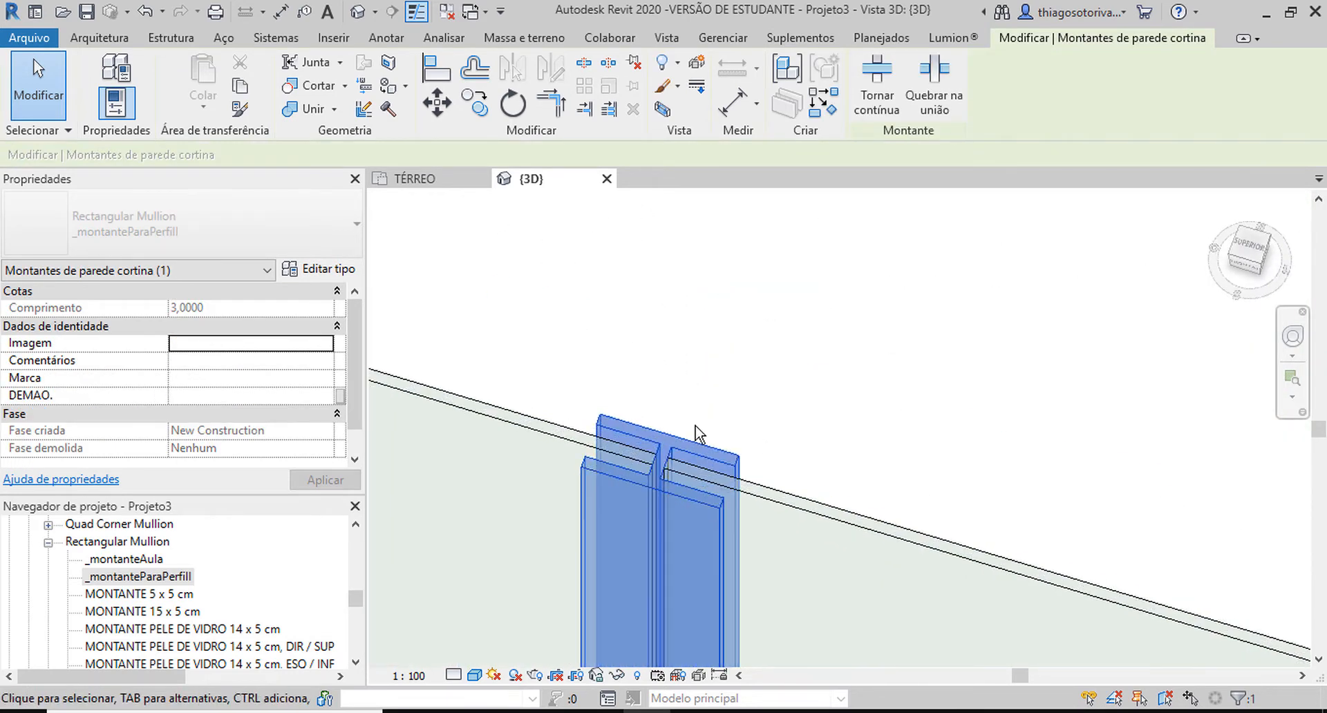
{"action": "left_click", "coordinate": [692, 419]}
{"action": "middle_click_drag", "start_coordinate": [751, 385], "coordinate": [813, 213]}
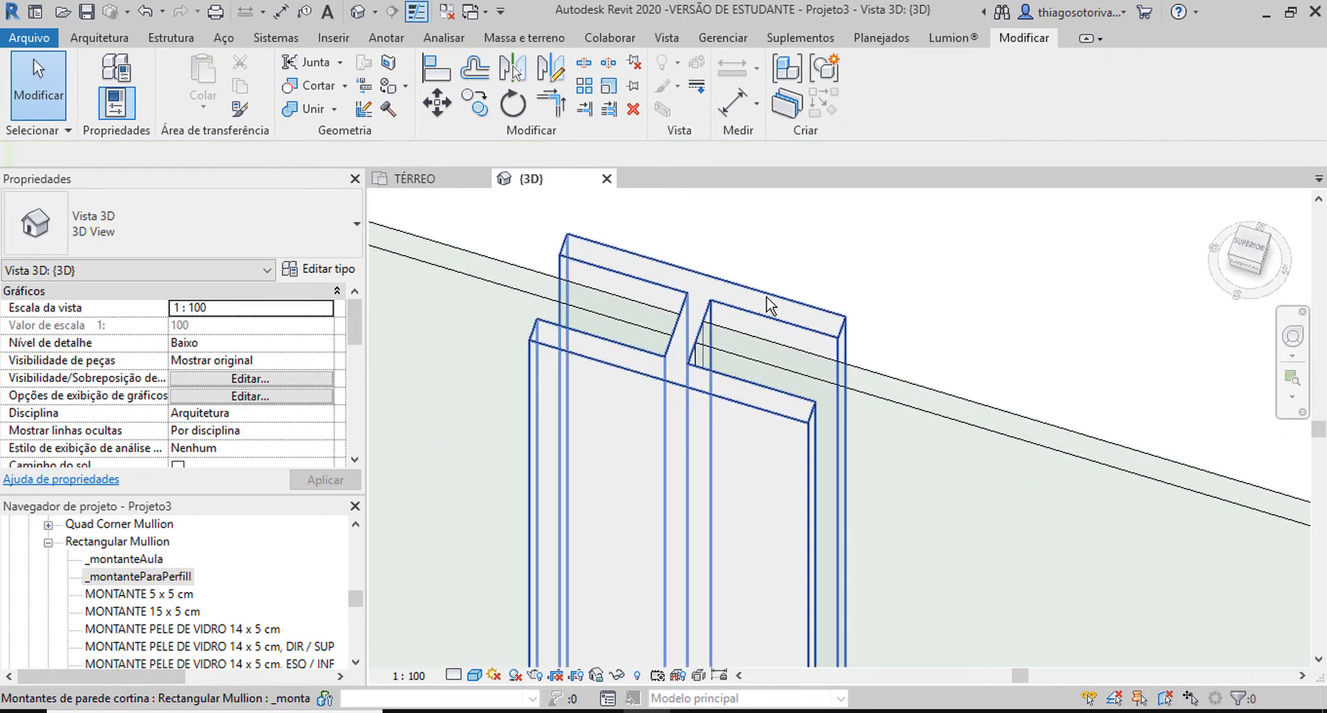
Check the type properties of the first vertical mullion, close them and look over the curtain wall.
{"action": "left_click", "coordinate": [769, 304]}
{"action": "scroll", "coordinate": [732, 380], "scroll_direction": "down", "scroll_amount": 4}
{"action": "left_click", "coordinate": [332, 273]}
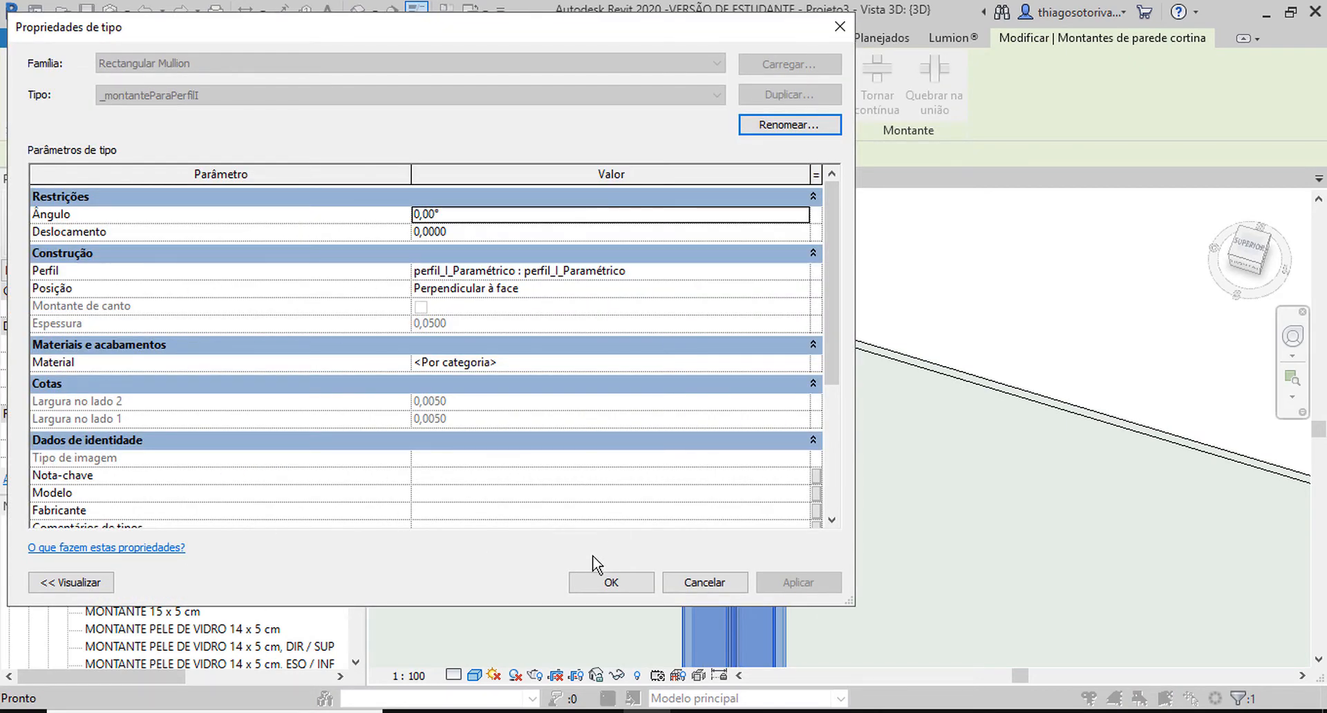
{"action": "left_click", "coordinate": [607, 580]}
{"action": "scroll", "coordinate": [875, 302], "scroll_direction": "down", "scroll_amount": 5}
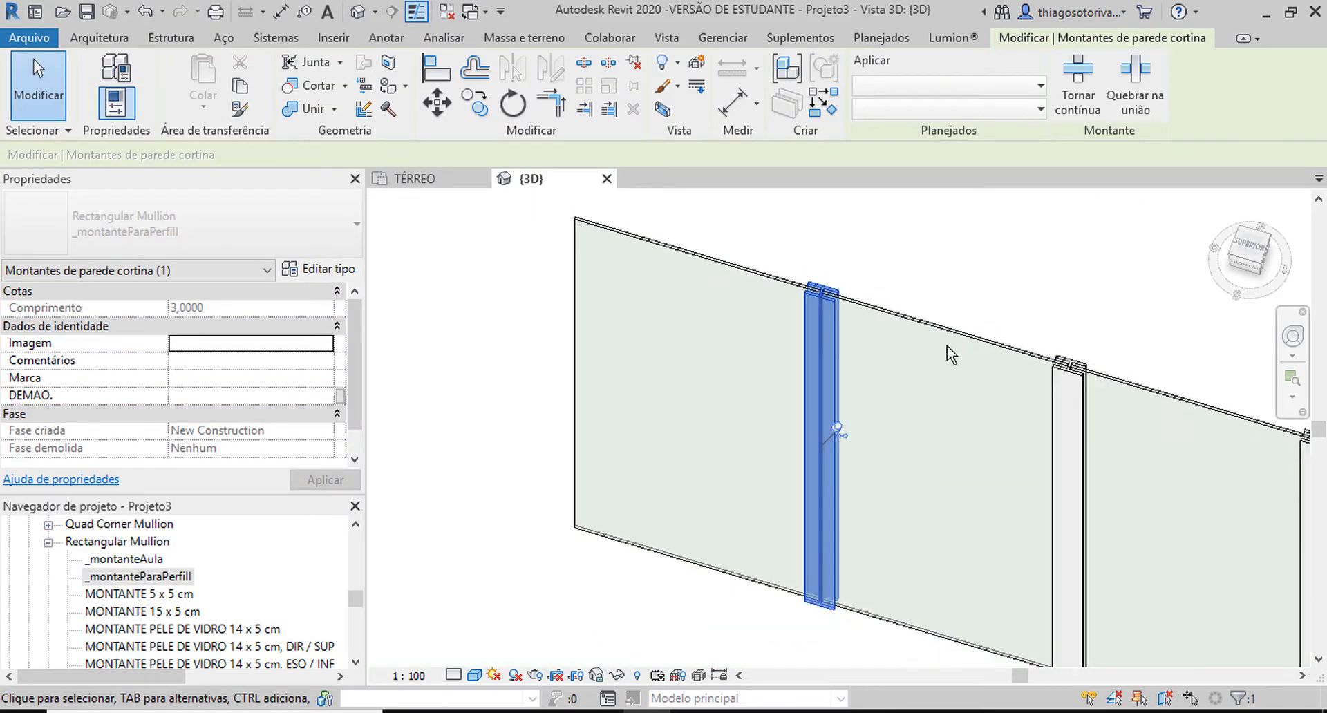
{"action": "scroll", "coordinate": [74, 571], "scroll_direction": "down", "scroll_amount": 1}
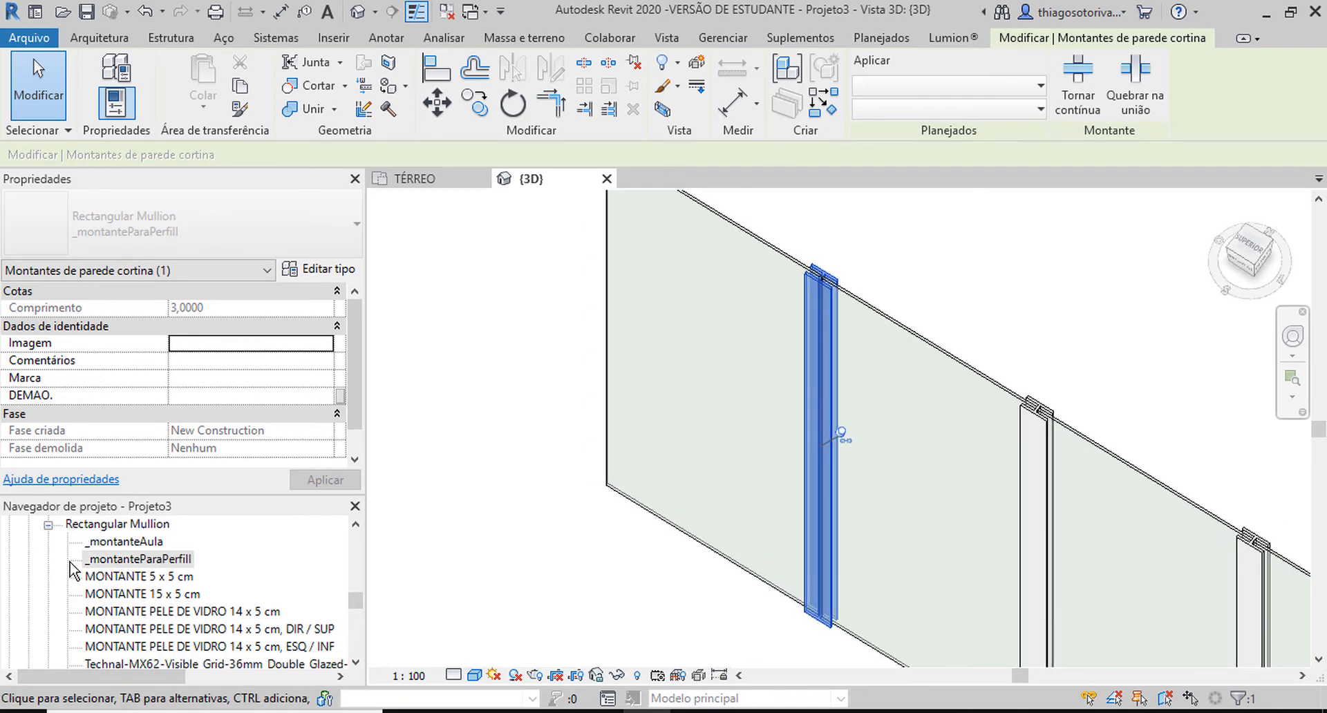
Enlarge the project browser and collapse the Rectangular Mullion family and the Montantes de parede cortina category.
{"action": "left_click", "coordinate": [48, 525]}
{"action": "scroll", "coordinate": [132, 538], "scroll_direction": "up", "scroll_amount": 2}
{"action": "left_click_drag", "start_coordinate": [160, 499], "coordinate": [160, 398]}
{"action": "scroll", "coordinate": [48, 463], "scroll_direction": "up", "scroll_amount": 3}
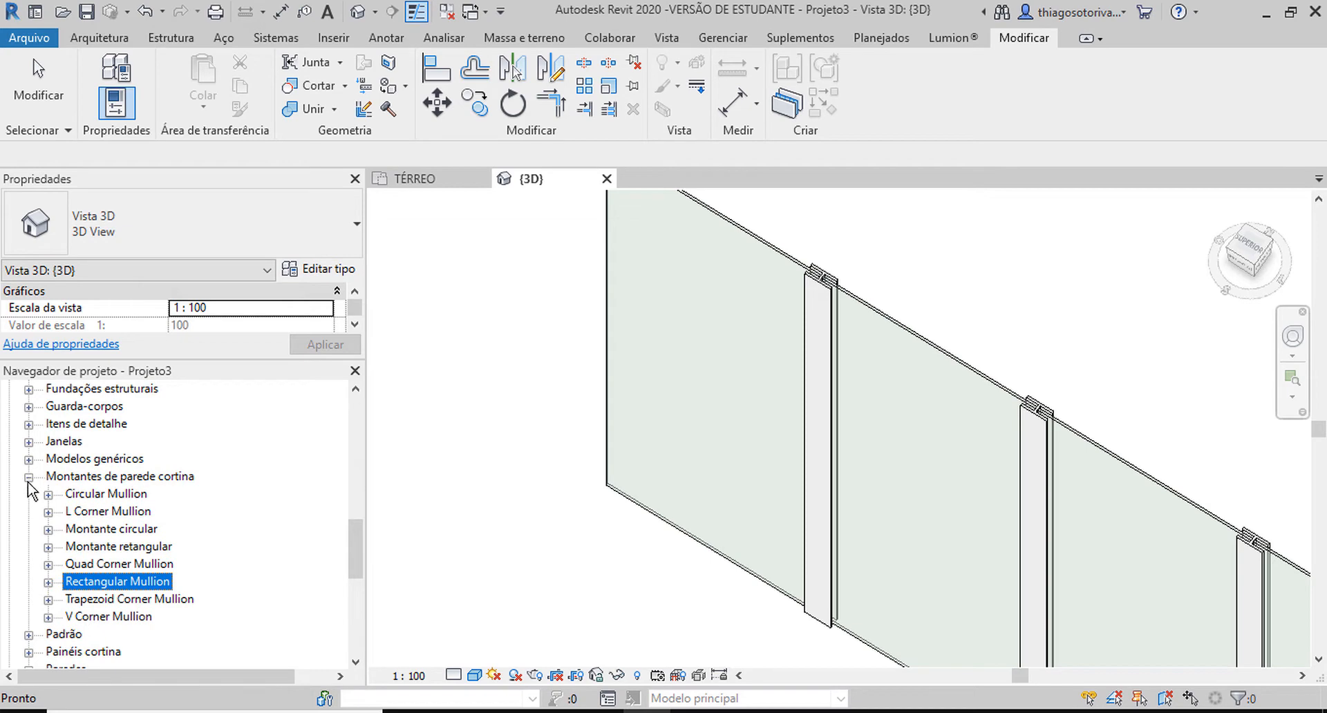
{"action": "left_click", "coordinate": [28, 477]}
{"action": "scroll", "coordinate": [34, 456], "scroll_direction": "up", "scroll_amount": 4}
{"action": "left_click", "coordinate": [59, 428]}
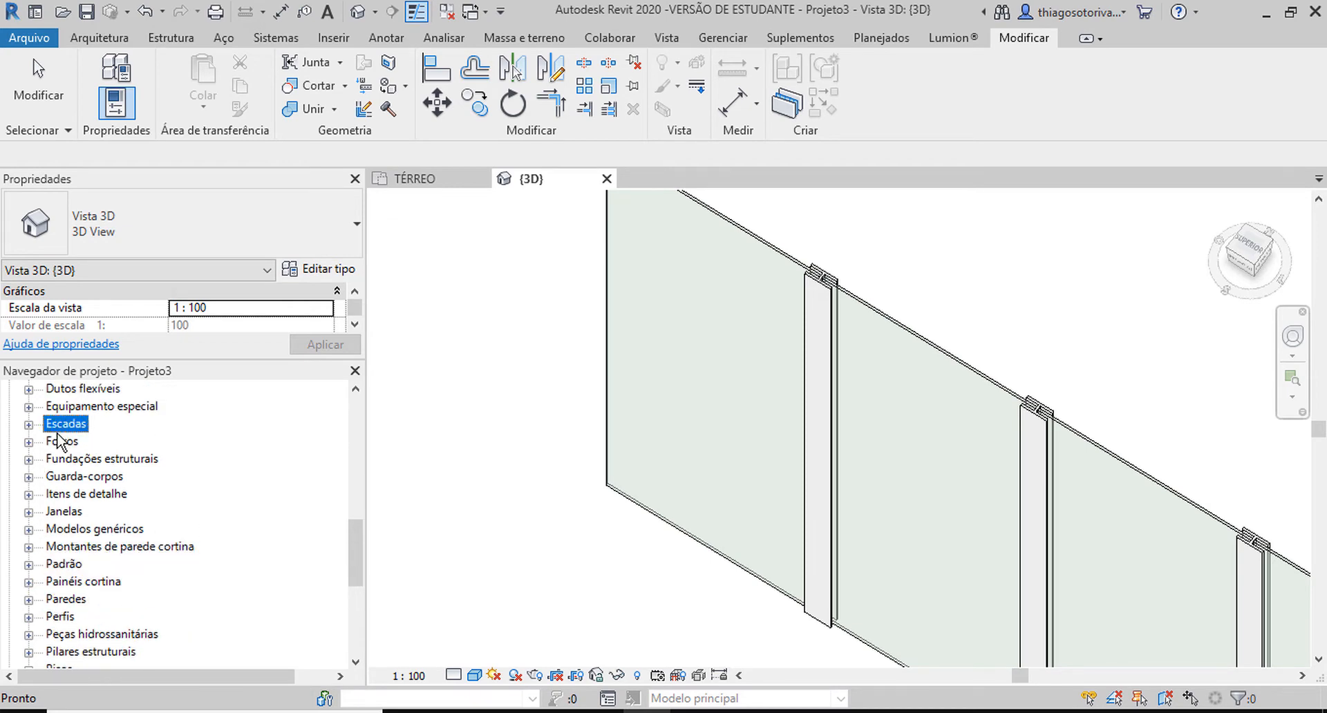
Find perfil_I_Paramétrico under Perfis in the project browser and open its type properties.
{"action": "left_click", "coordinate": [63, 564]}
{"action": "scroll", "coordinate": [55, 557], "scroll_direction": "down", "scroll_amount": 1}
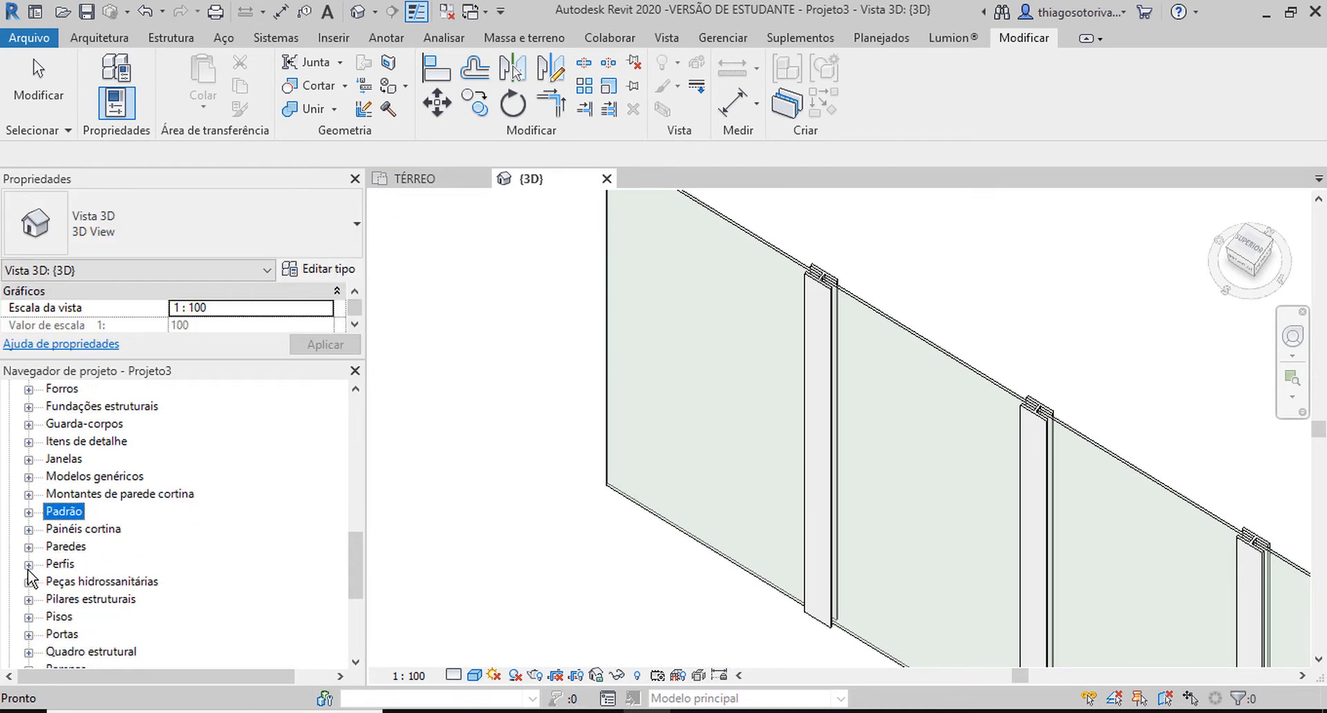
{"action": "left_click", "coordinate": [29, 565]}
{"action": "left_click", "coordinate": [48, 512]}
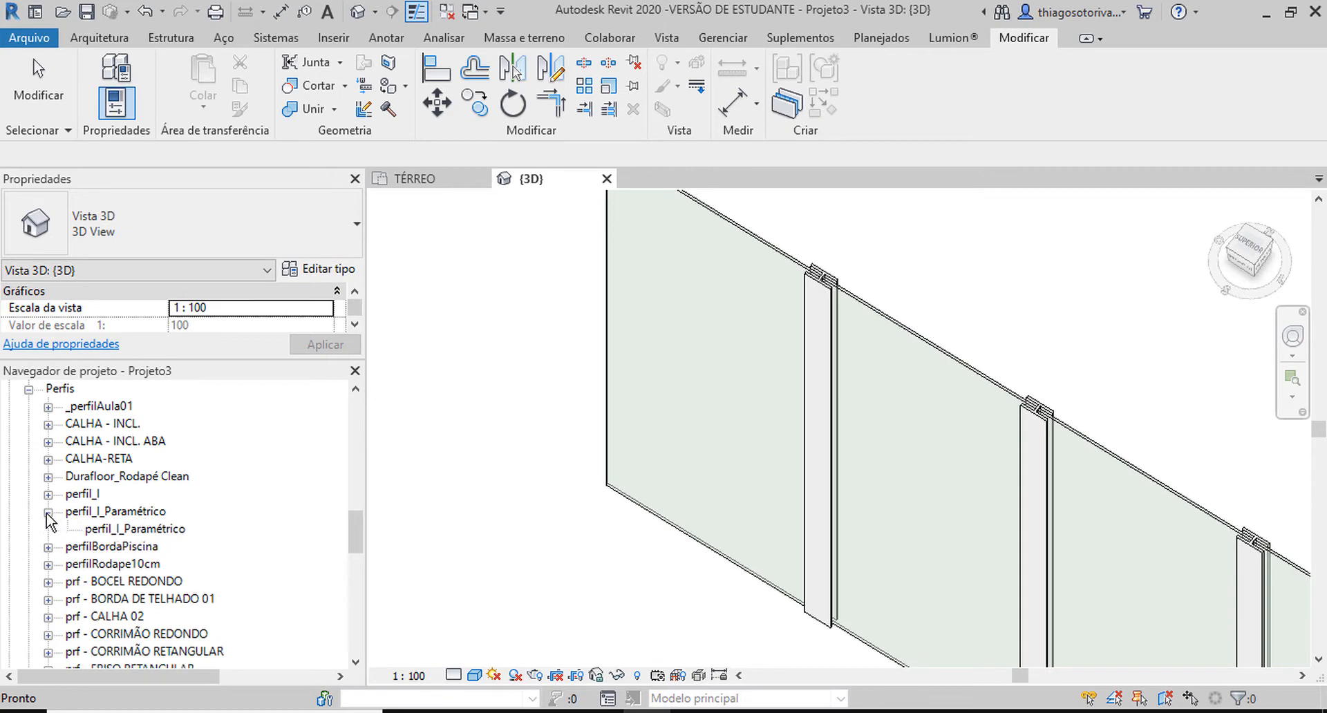
{"action": "left_click", "coordinate": [123, 512]}
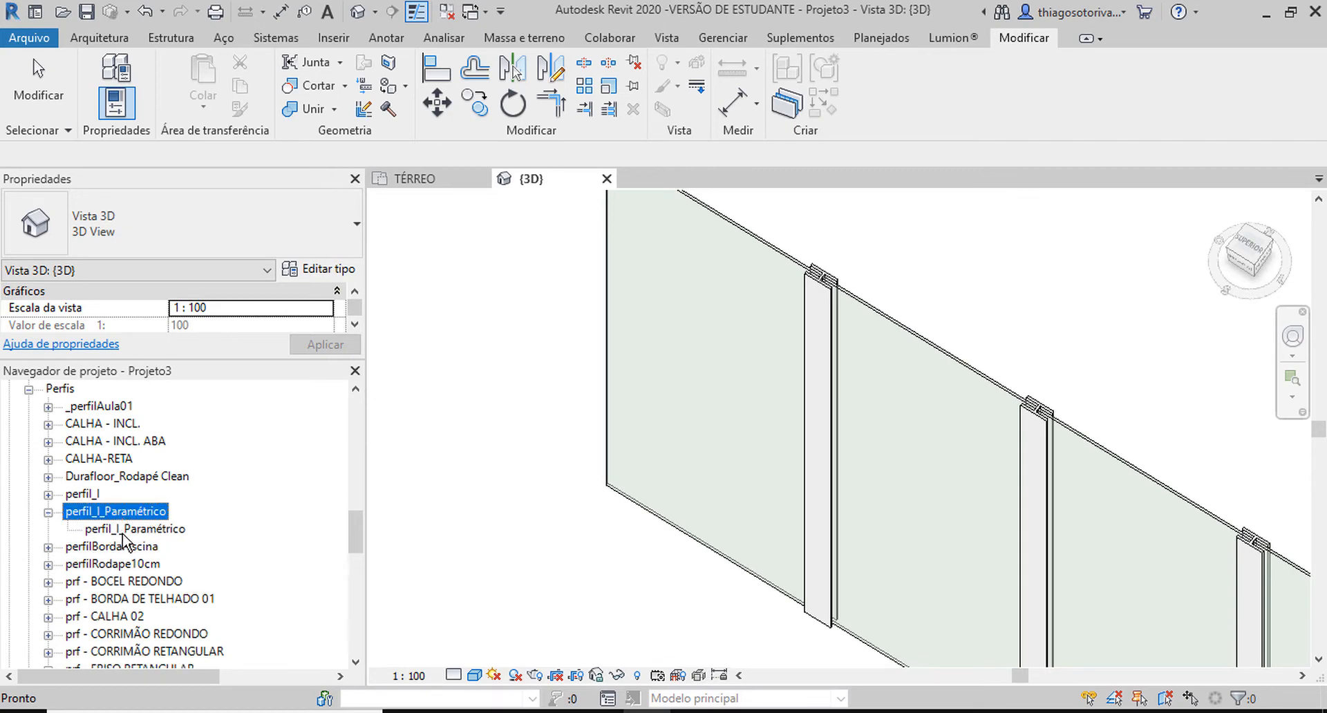
{"action": "double_click", "coordinate": [123, 529]}
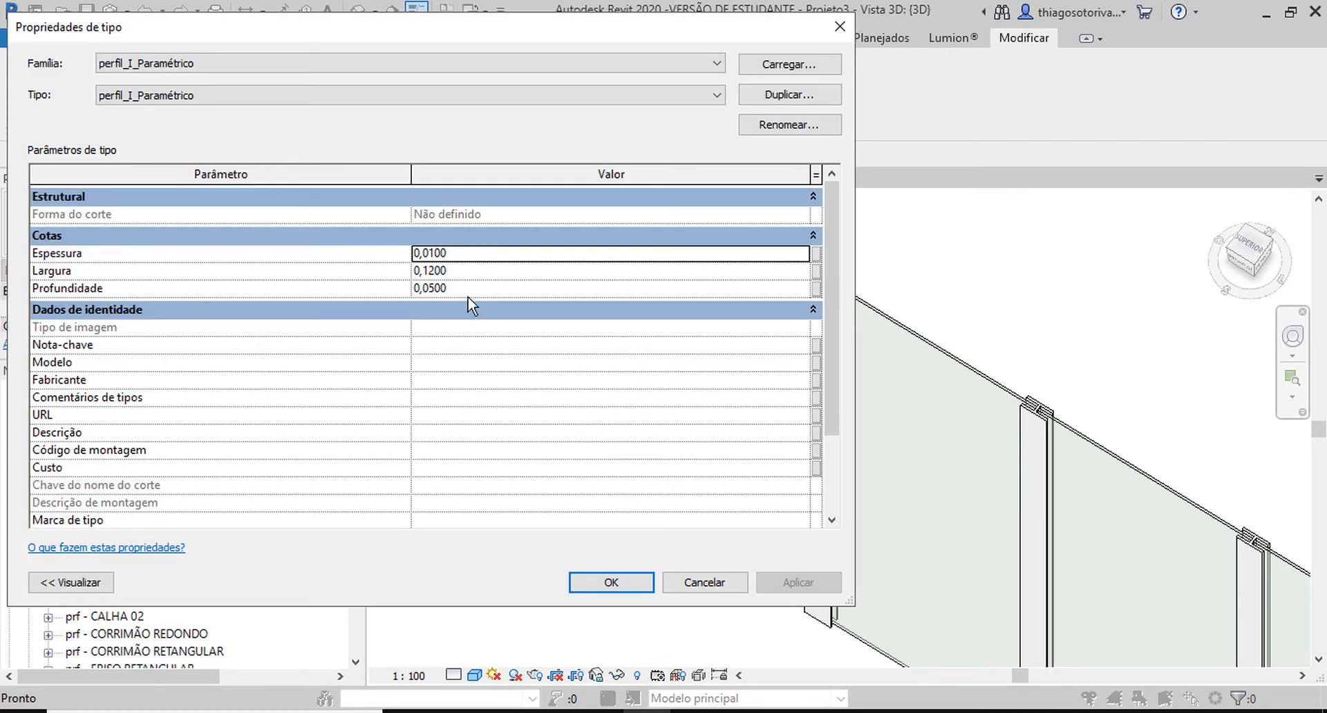
Set the Largura of the perfil_I_Paramétrico type to 0,3 and confirm the type properties.
{"action": "left_click", "coordinate": [466, 254]}
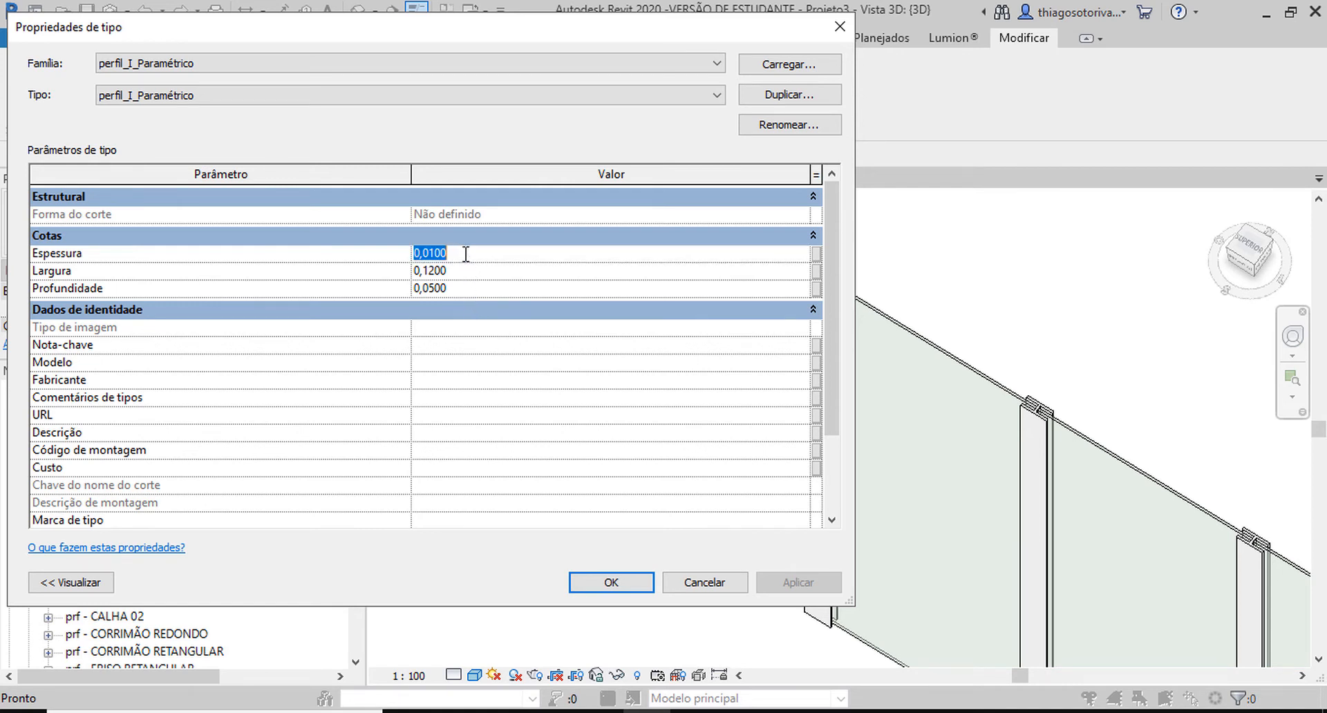
{"action": "left_click", "coordinate": [466, 254]}
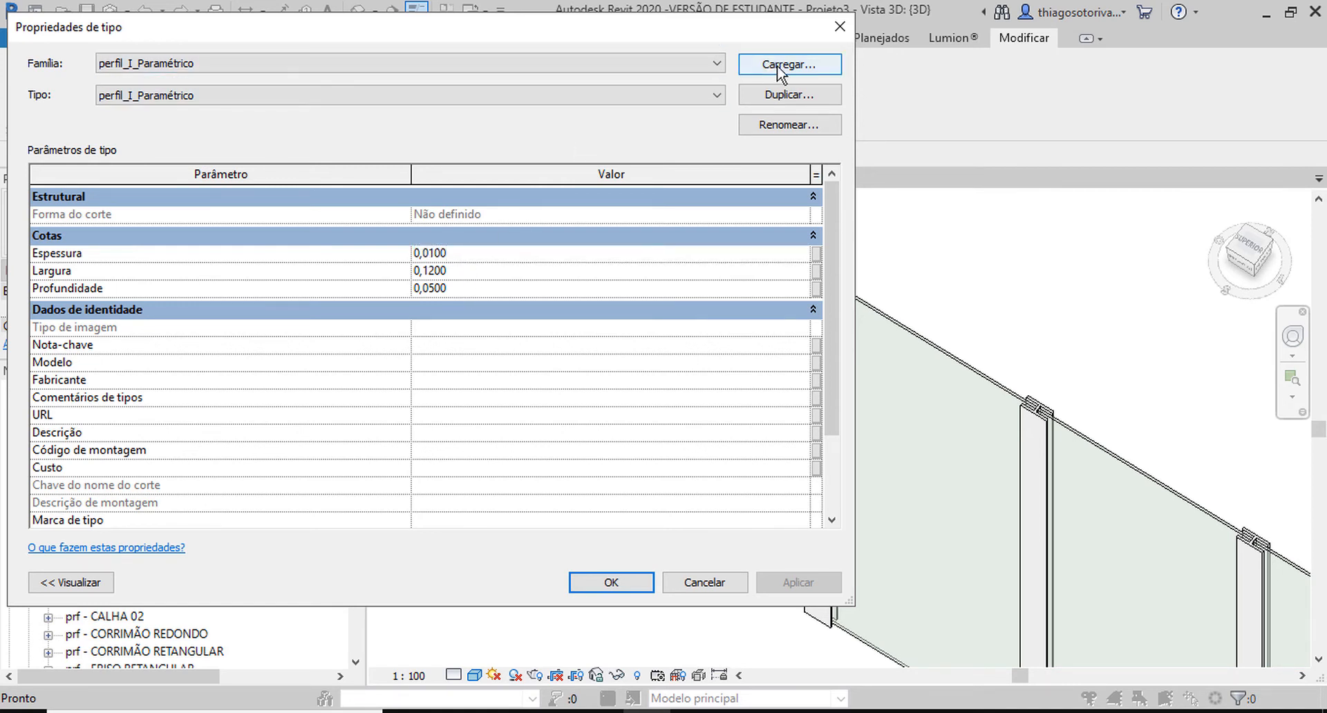
{"action": "left_click_drag", "start_coordinate": [854, 72], "coordinate": [485, 200]}
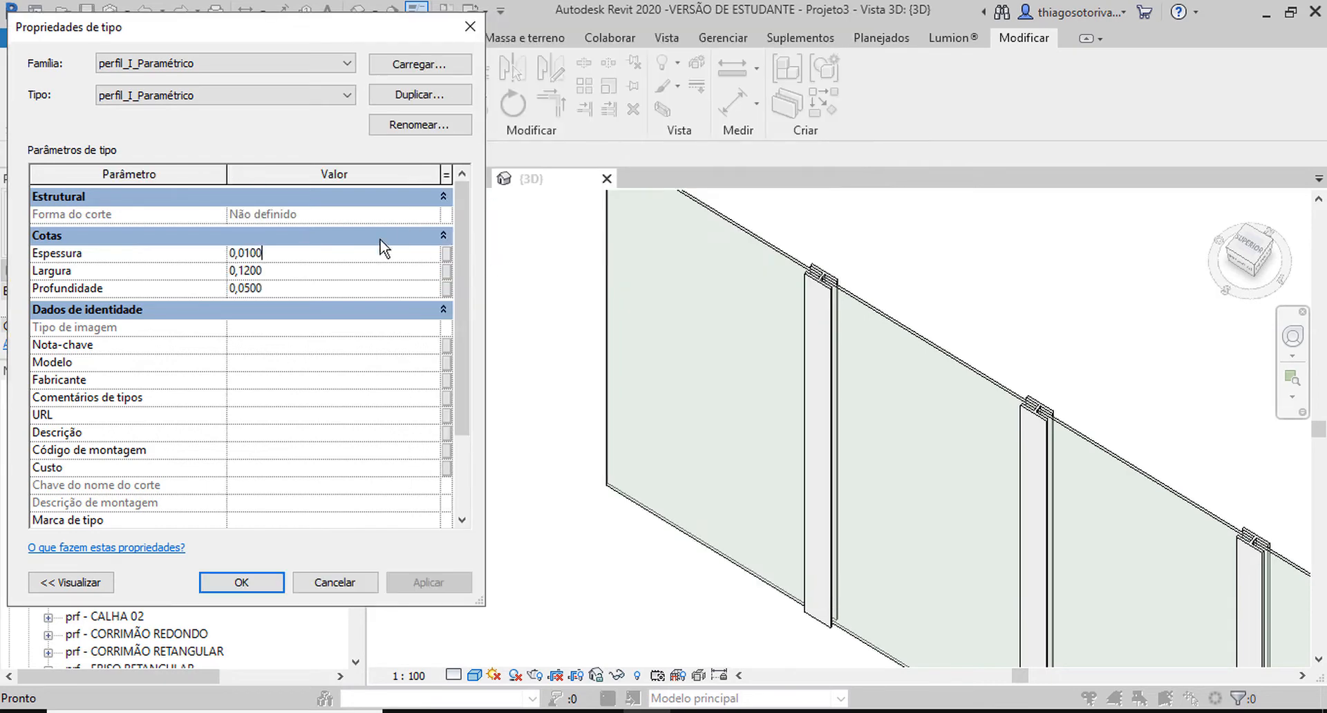
{"action": "left_click_drag", "start_coordinate": [286, 271], "coordinate": [241, 276]}
{"action": "type", "text": "3"}
{"action": "left_click", "coordinate": [271, 587]}
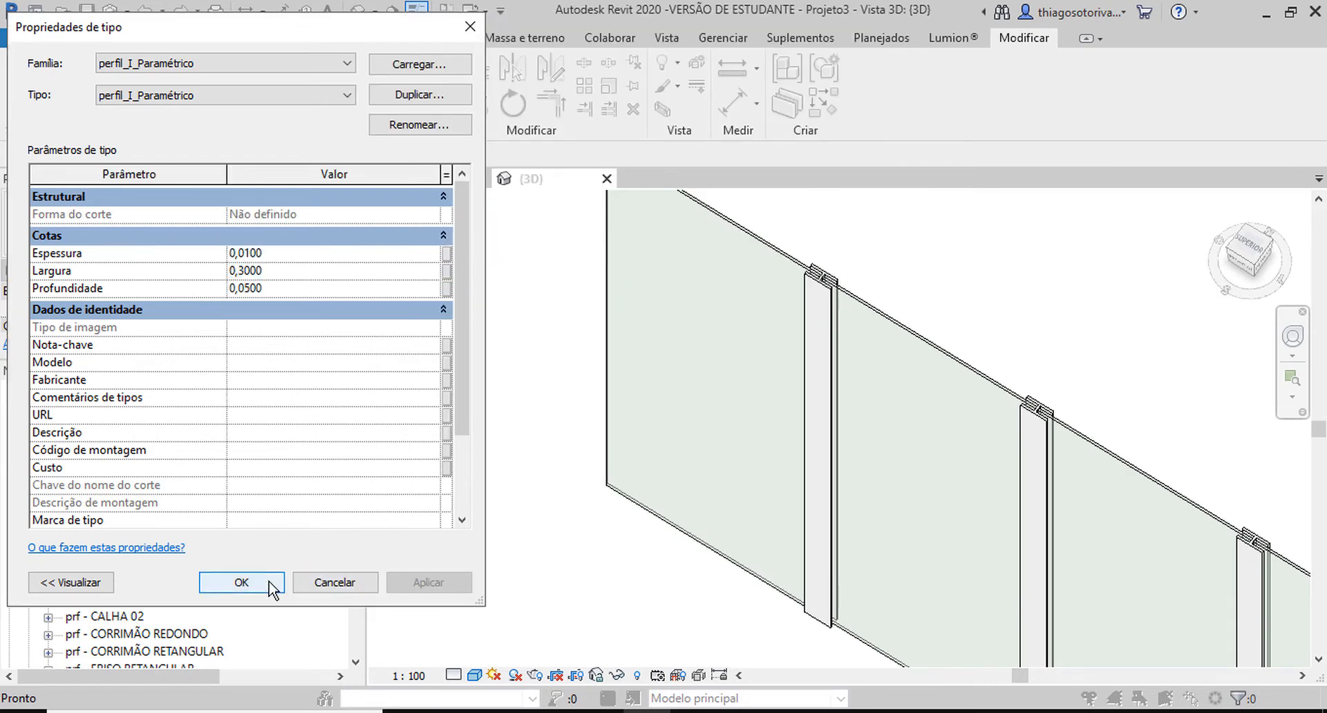
{"action": "left_click", "coordinate": [270, 588]}
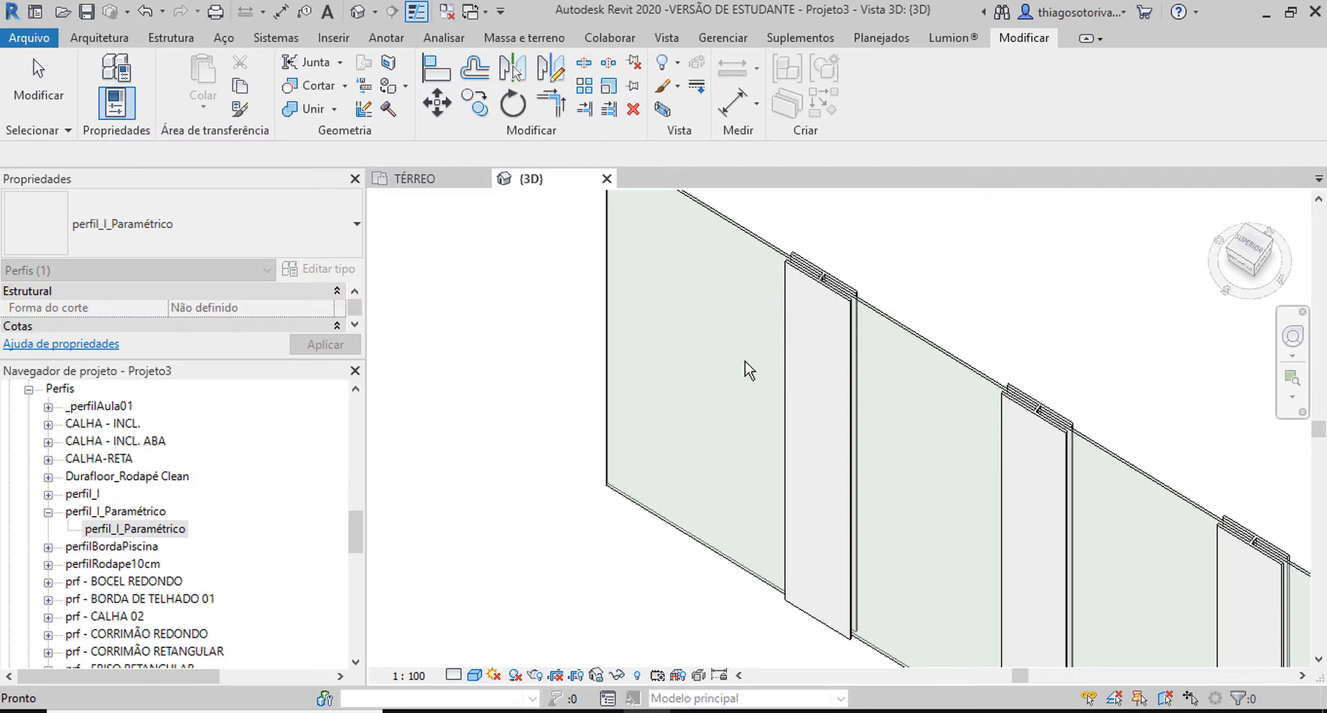
Set the perfil_I_Paramétrico type's Largura to 0,12 and Profundidade to 0,06.
{"action": "double_click", "coordinate": [135, 527]}
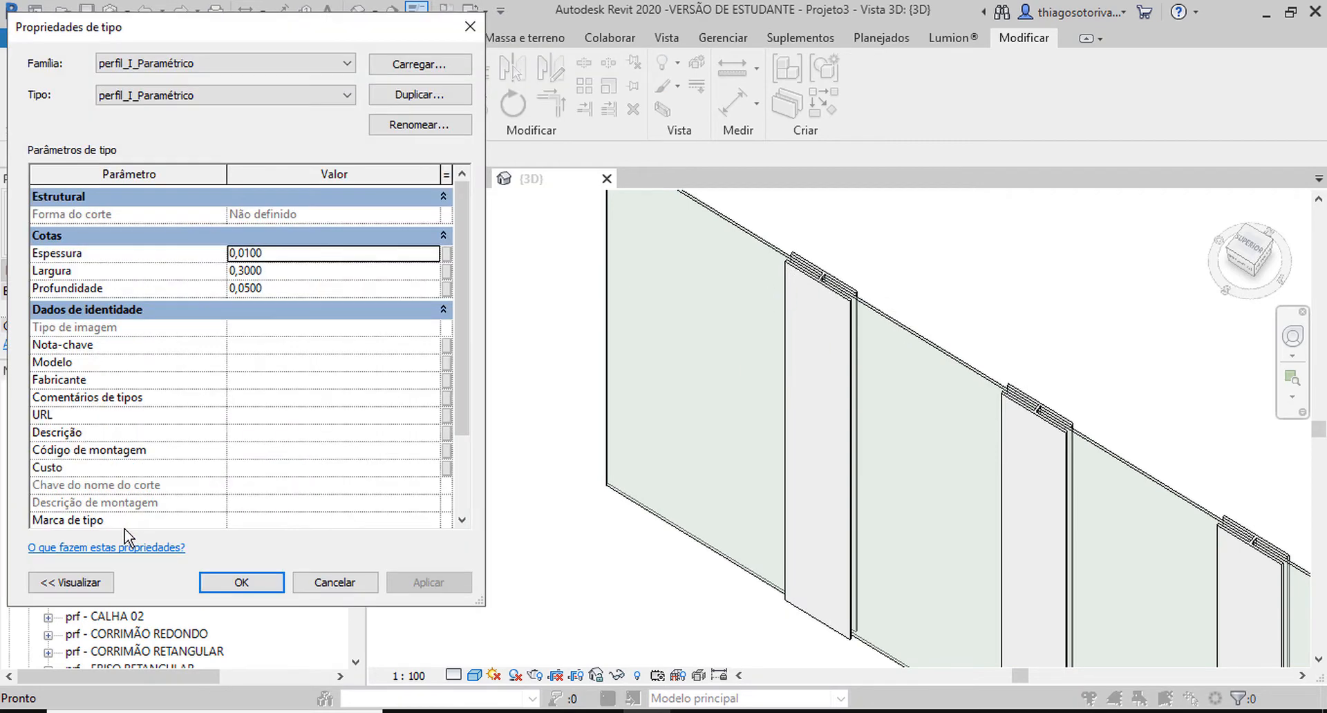
{"action": "left_click", "coordinate": [269, 270]}
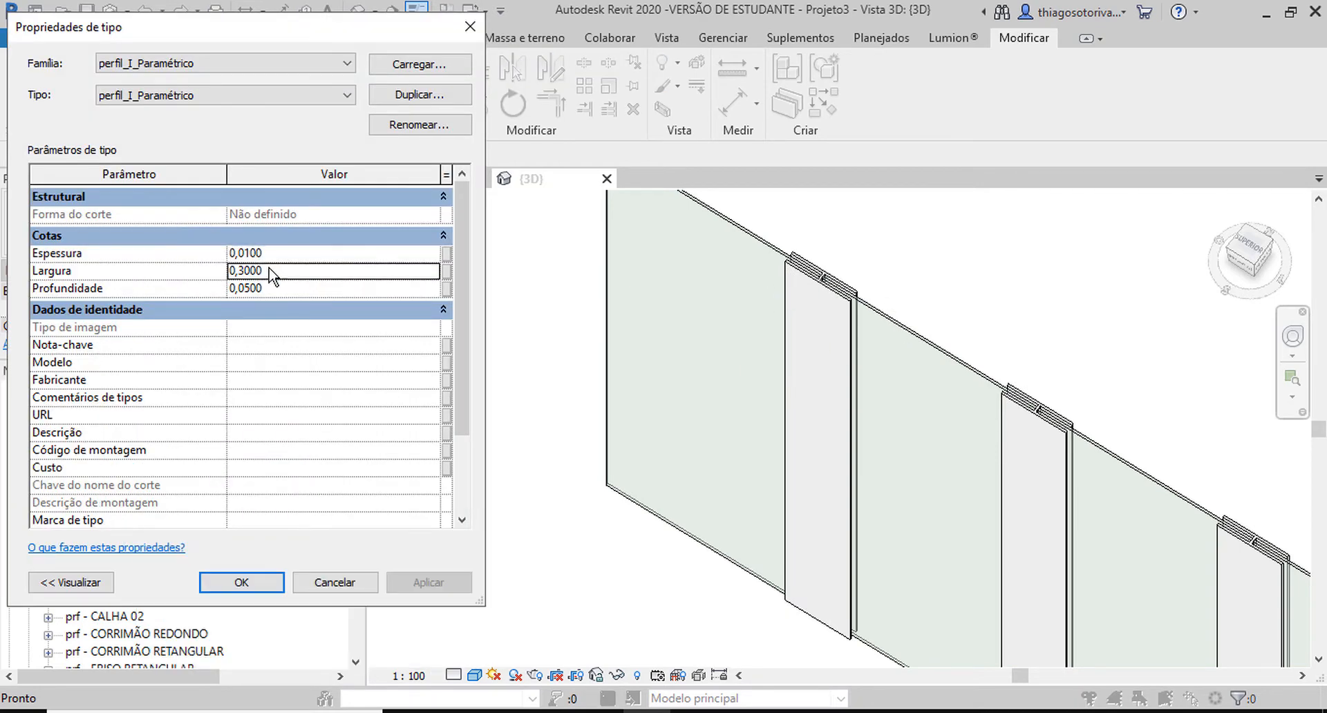
{"action": "left_click_drag", "start_coordinate": [269, 275], "coordinate": [240, 270]}
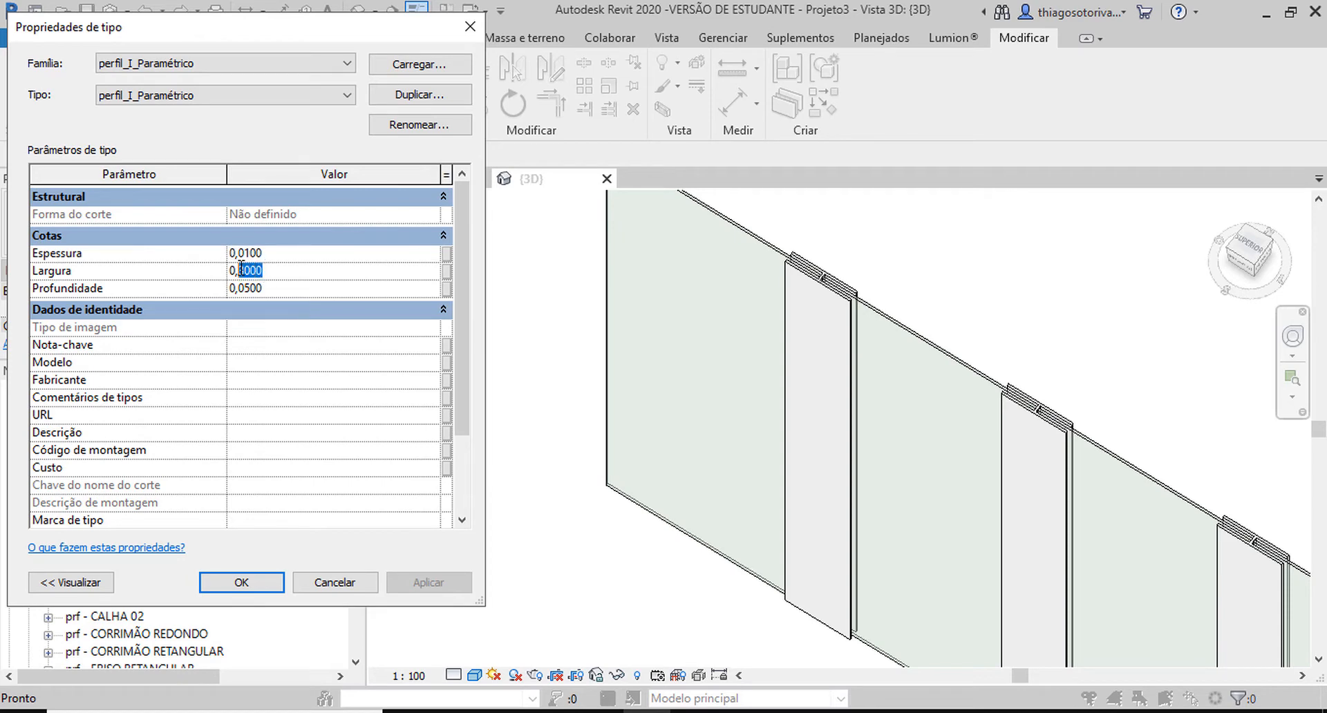
{"action": "left_click", "coordinate": [280, 289]}
{"action": "left_click_drag", "start_coordinate": [269, 288], "coordinate": [252, 289]}
{"action": "type", "text": "6"}
{"action": "left_click", "coordinate": [251, 576]}
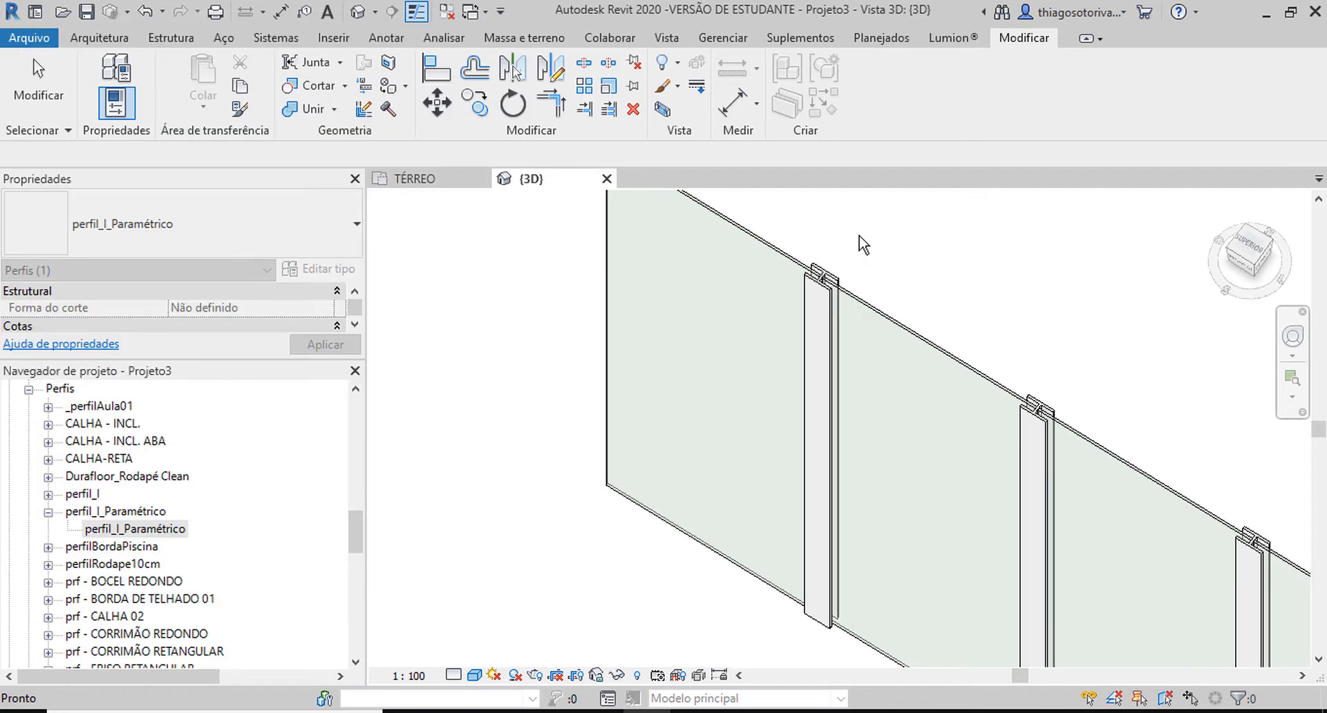
Set the Ângulo of the first vertical mullion's type _montanteParaPerfilI to 23° and apply it.
{"action": "scroll", "coordinate": [854, 269], "scroll_direction": "up", "scroll_amount": 5}
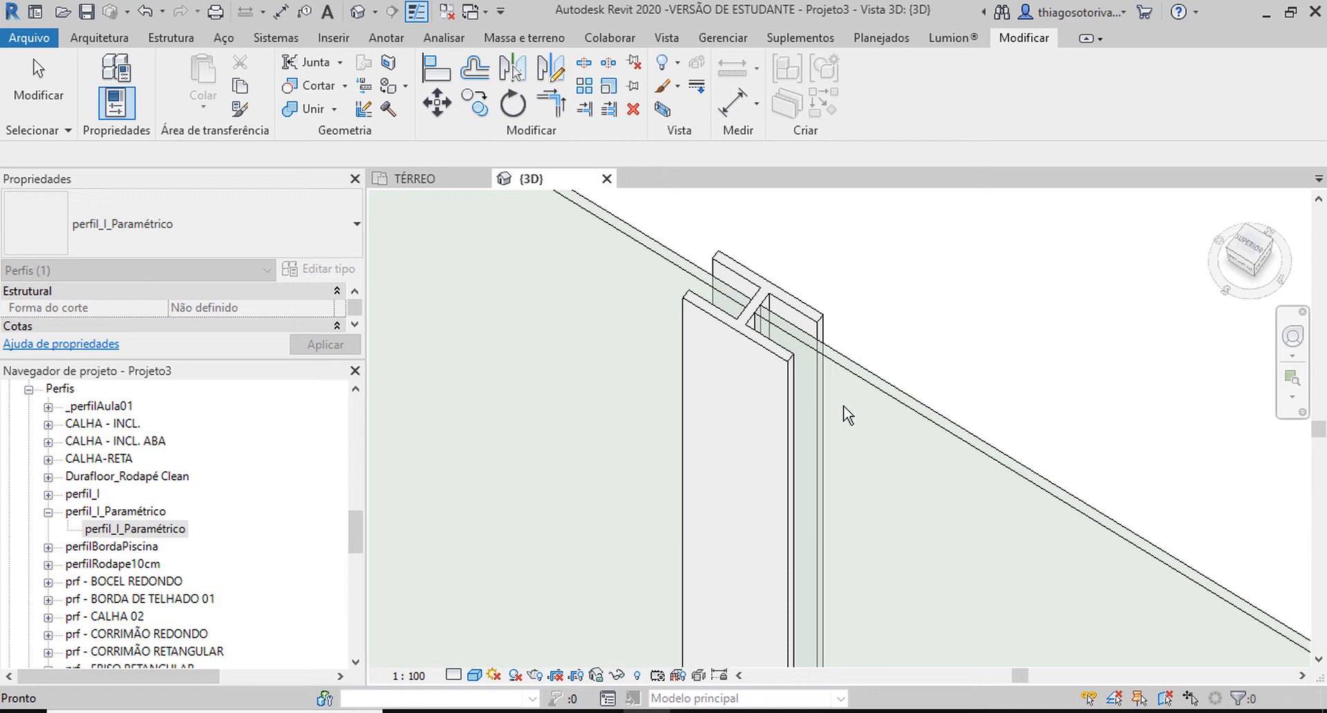
{"action": "scroll", "coordinate": [828, 403], "scroll_direction": "down", "scroll_amount": 4}
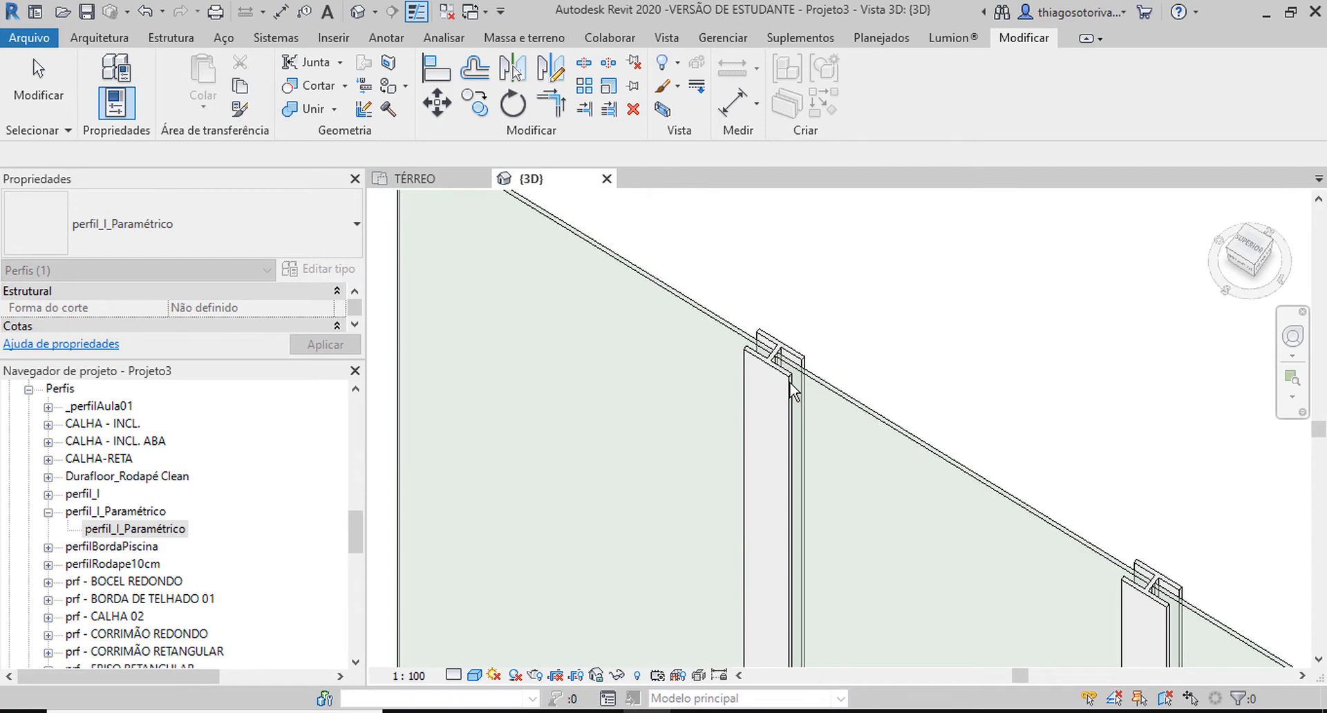
{"action": "left_click", "coordinate": [821, 326]}
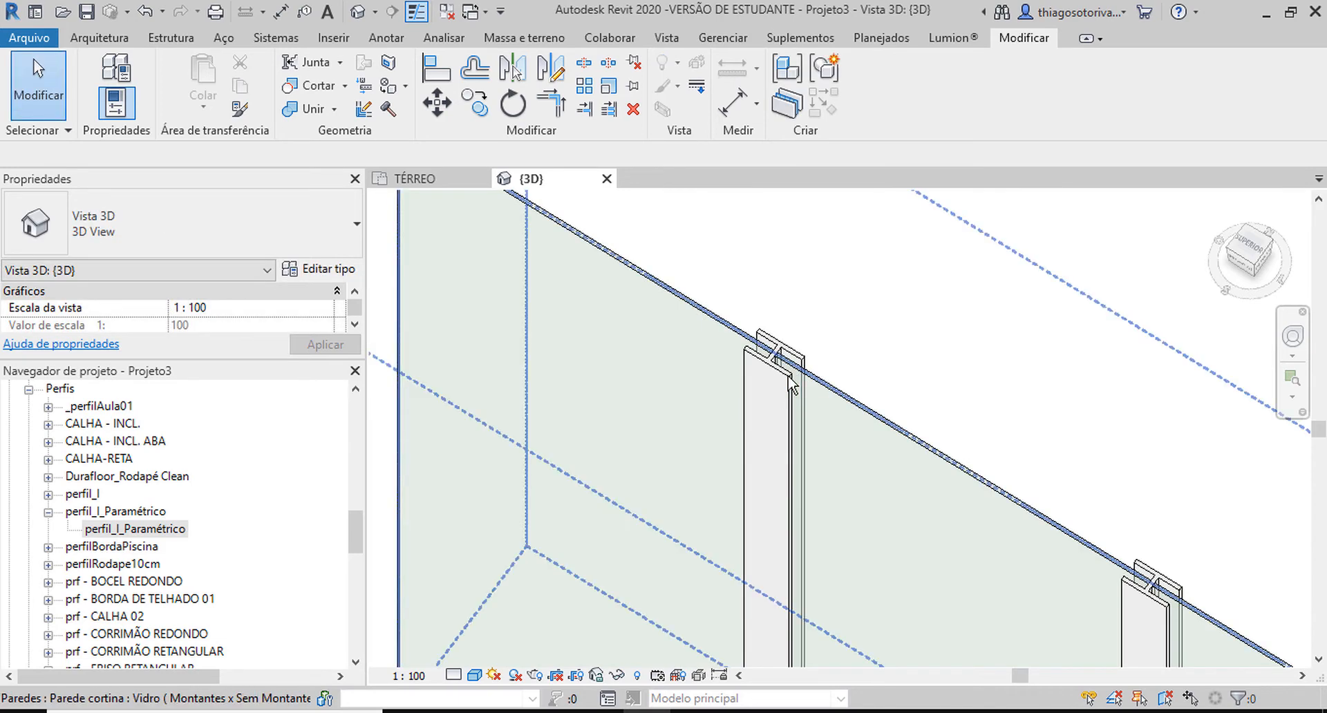
{"action": "key", "text": "Tab"}
{"action": "left_click", "coordinate": [790, 382]}
{"action": "scroll", "coordinate": [790, 382], "scroll_direction": "down", "scroll_amount": 3}
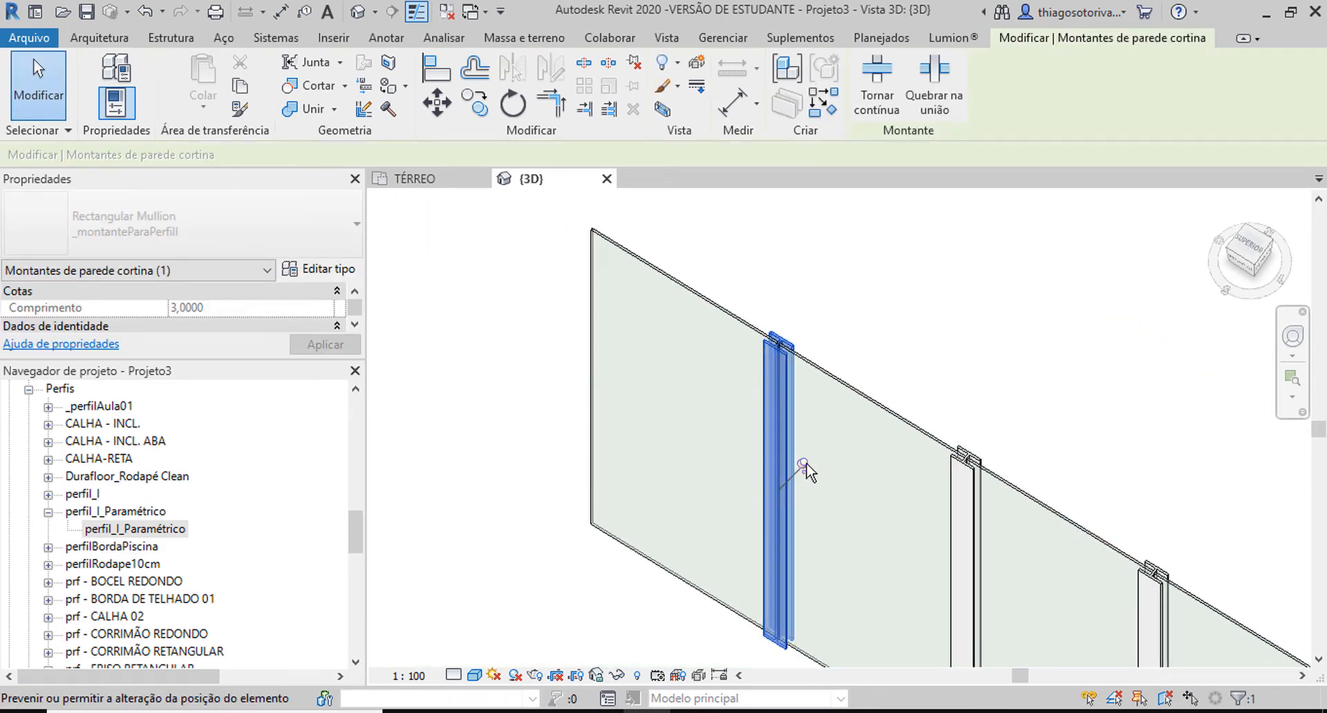
{"action": "left_click", "coordinate": [328, 269]}
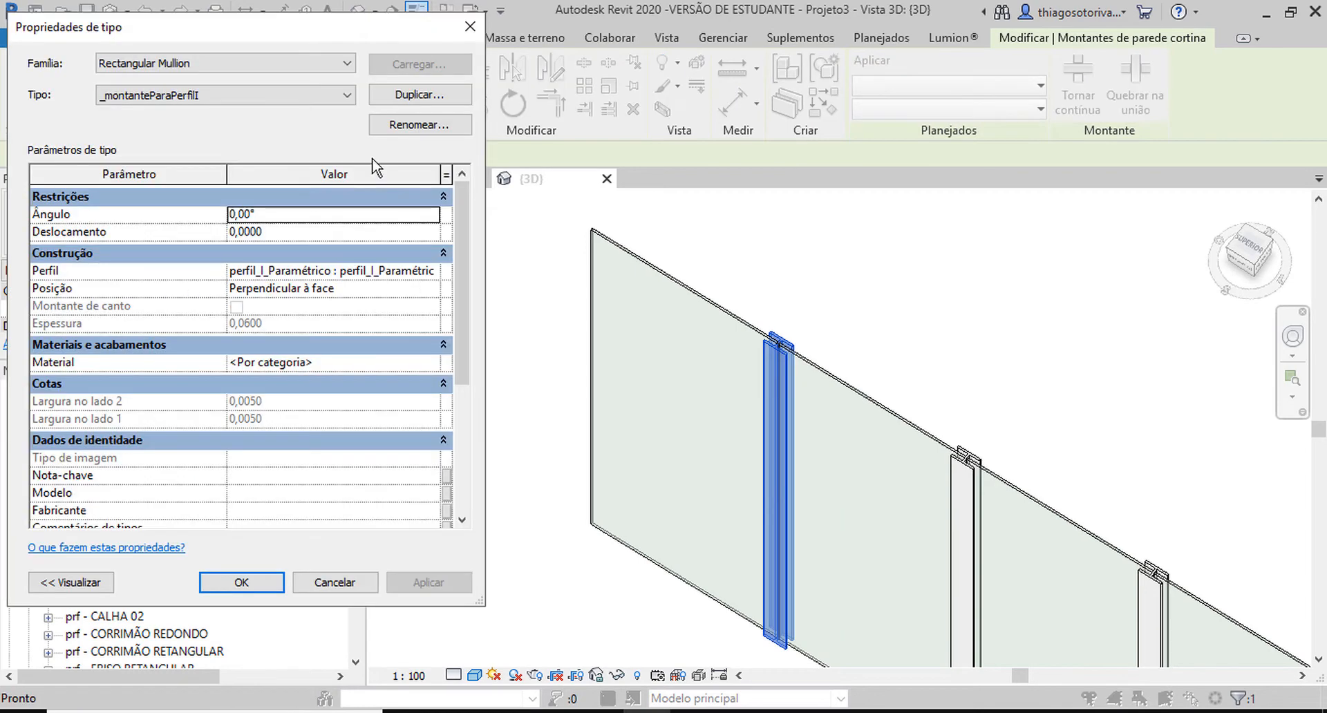
{"action": "left_click", "coordinate": [295, 220]}
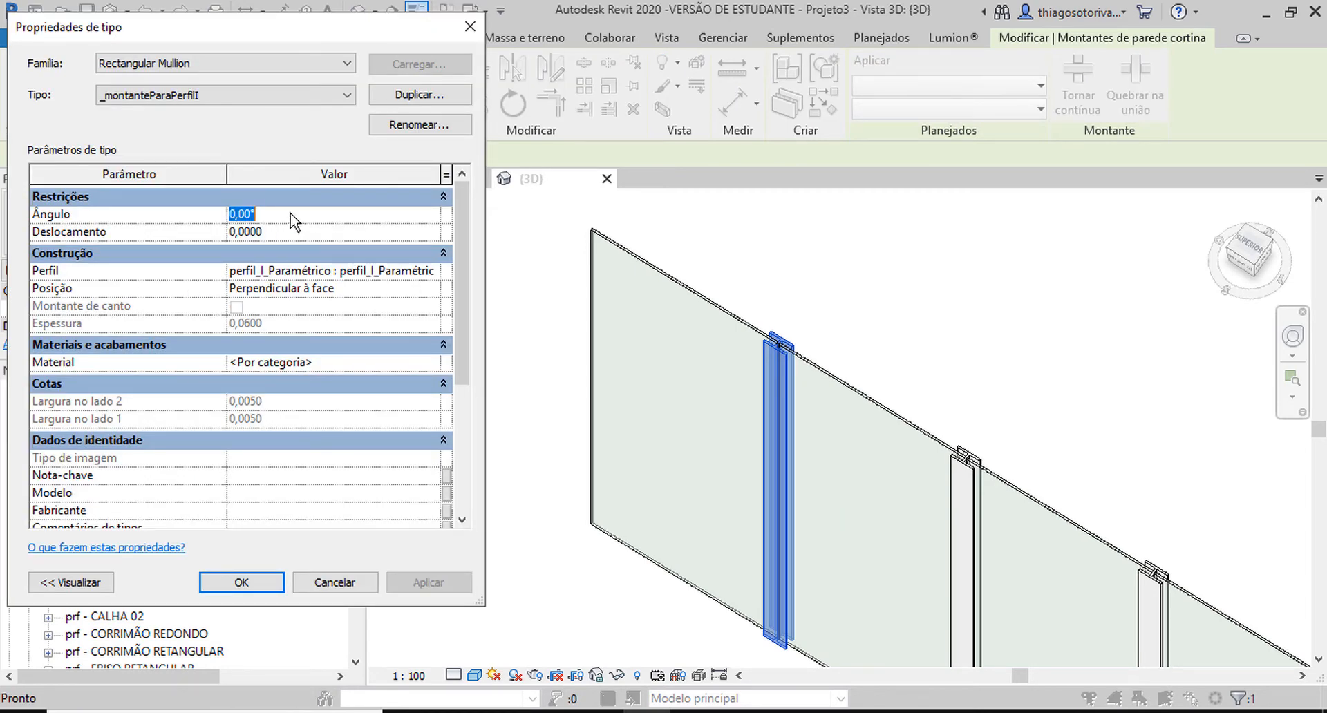
{"action": "type", "text": "23"}
{"action": "left_click", "coordinate": [444, 589]}
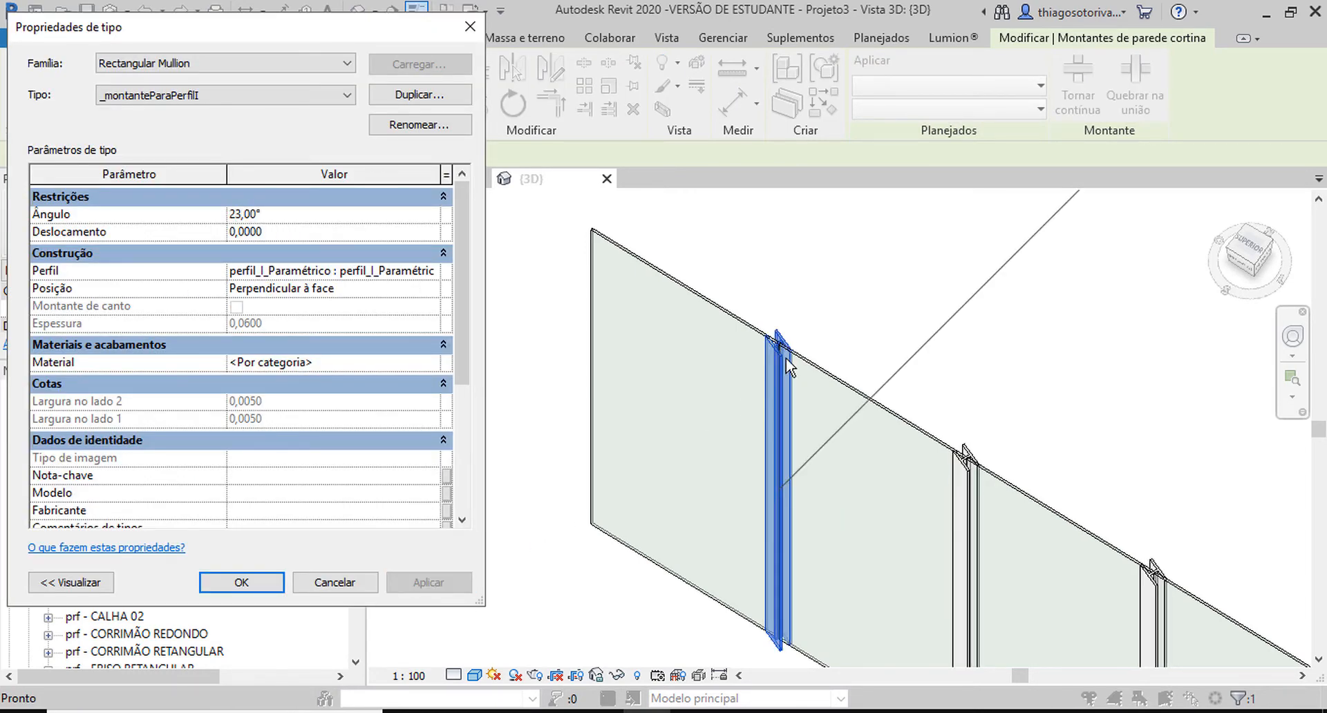
Set the Deslocamento of the mullion type to 0,1 and view the first mullion's top end up close.
{"action": "left_click", "coordinate": [284, 233]}
{"action": "type", "text": "0,1000"}
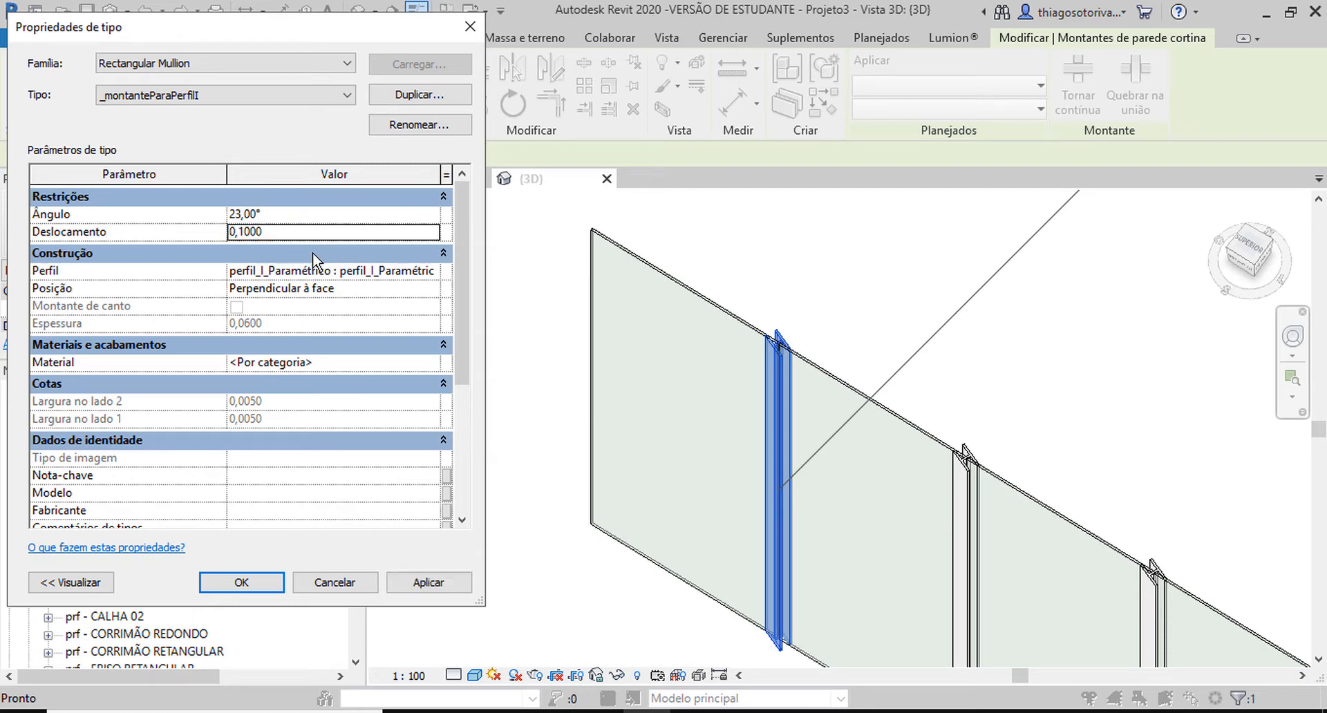
{"action": "left_click", "coordinate": [277, 582]}
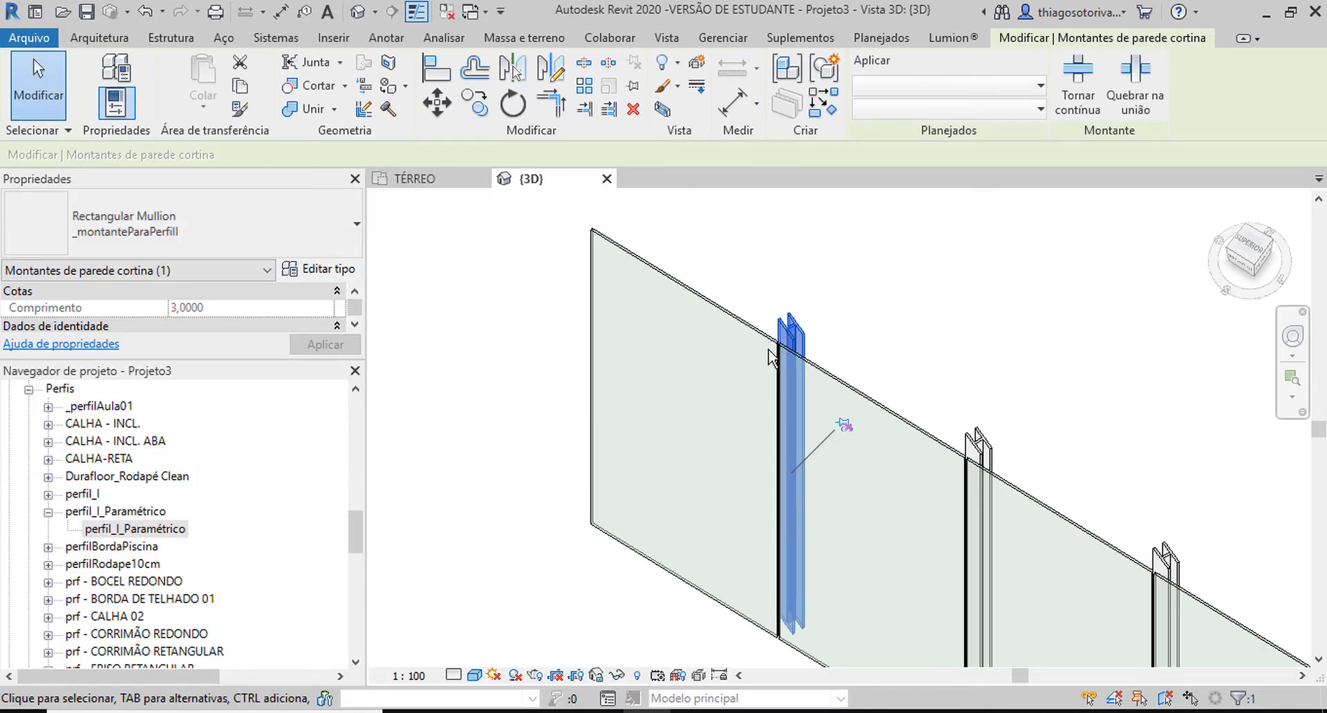
{"action": "scroll", "coordinate": [847, 336], "scroll_direction": "up", "scroll_amount": 3}
{"action": "scroll", "coordinate": [845, 336], "scroll_direction": "up", "scroll_amount": 2}
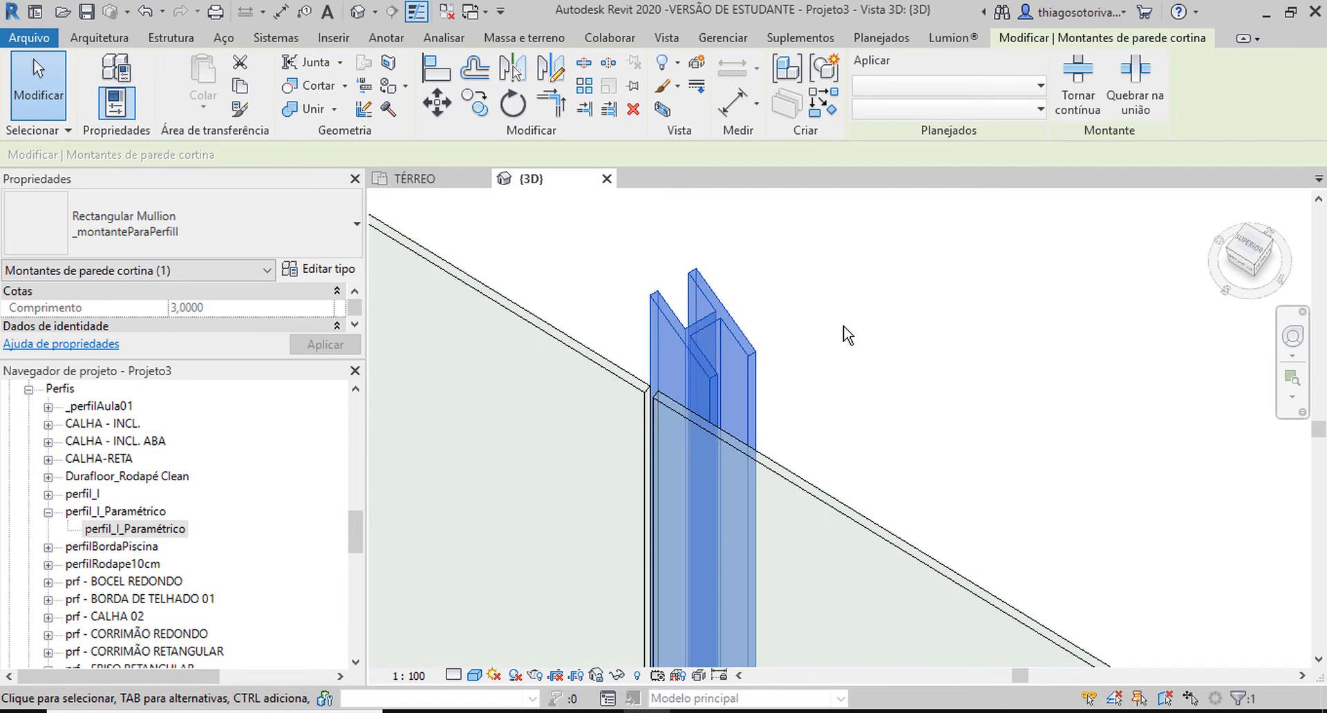
Reset both the Ângulo and the Deslocamento of the _montanteParaPerfilI mullion type to 0.
{"action": "left_click", "coordinate": [333, 275]}
{"action": "double_click", "coordinate": [308, 216]}
{"action": "type", "text": "0"}
{"action": "left_click", "coordinate": [304, 232]}
{"action": "type", "text": "0"}
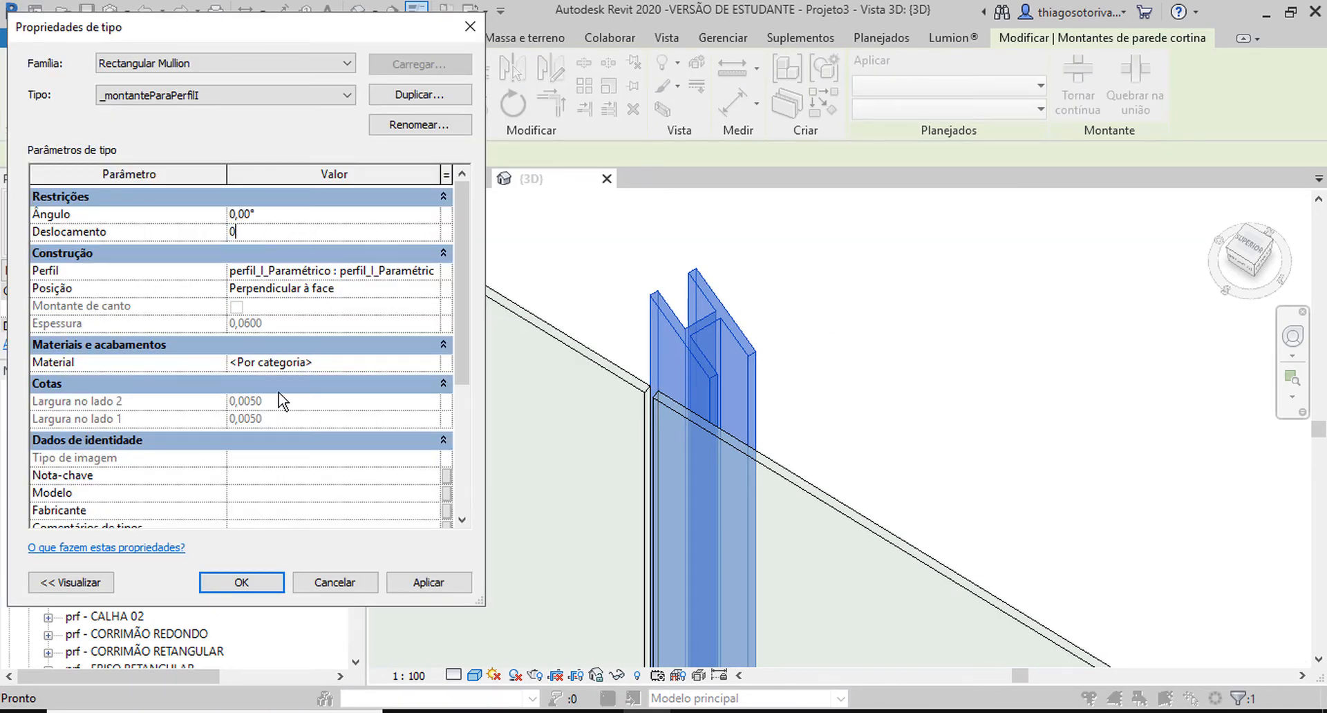
{"action": "left_click", "coordinate": [240, 584]}
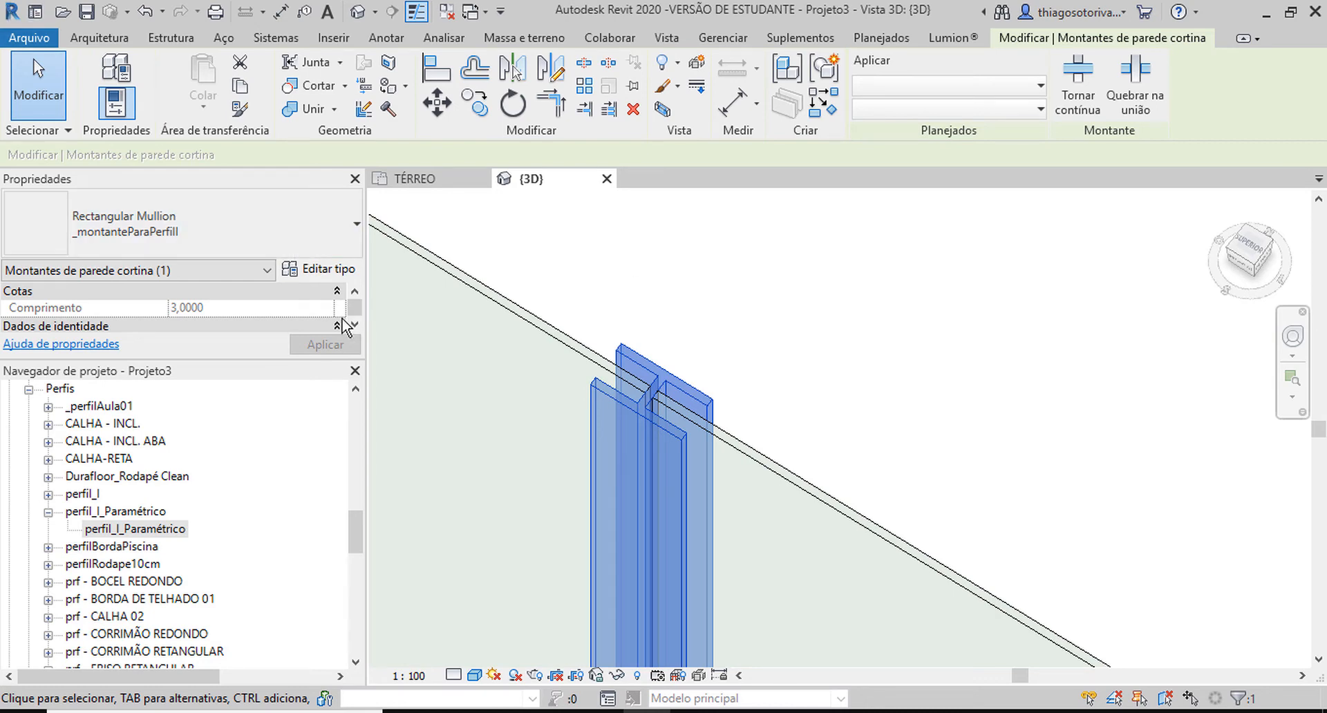
Deselect the mullion and select the glass panel between the first and second mullions in the 3D view.
{"action": "left_click", "coordinate": [789, 302]}
{"action": "scroll", "coordinate": [1213, 555], "scroll_direction": "down", "scroll_amount": 2}
{"action": "middle_click_drag", "start_coordinate": [1061, 420], "coordinate": [800, 310]}
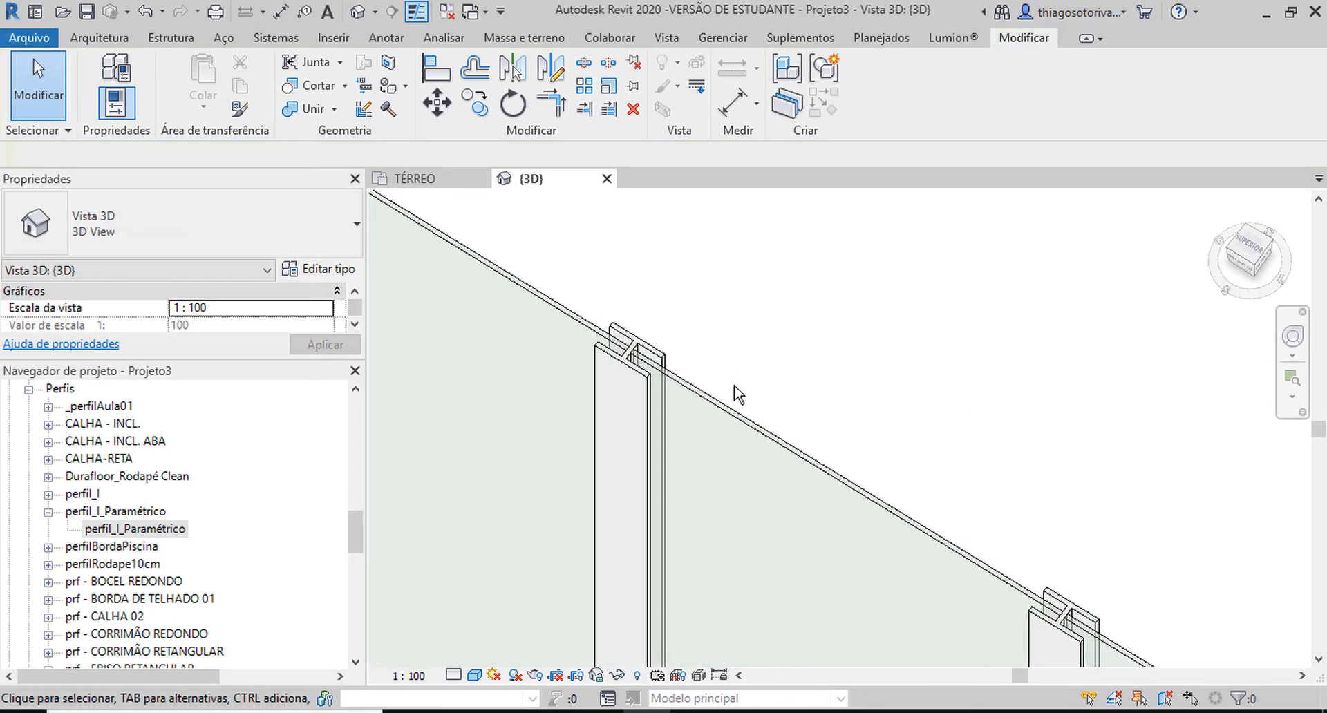
{"action": "middle_click_drag", "start_coordinate": [731, 389], "coordinate": [713, 263]}
{"action": "key", "text": "Tab"}
{"action": "left_click", "coordinate": [709, 276]}
{"action": "scroll", "coordinate": [713, 270], "scroll_direction": "down", "scroll_amount": 2}
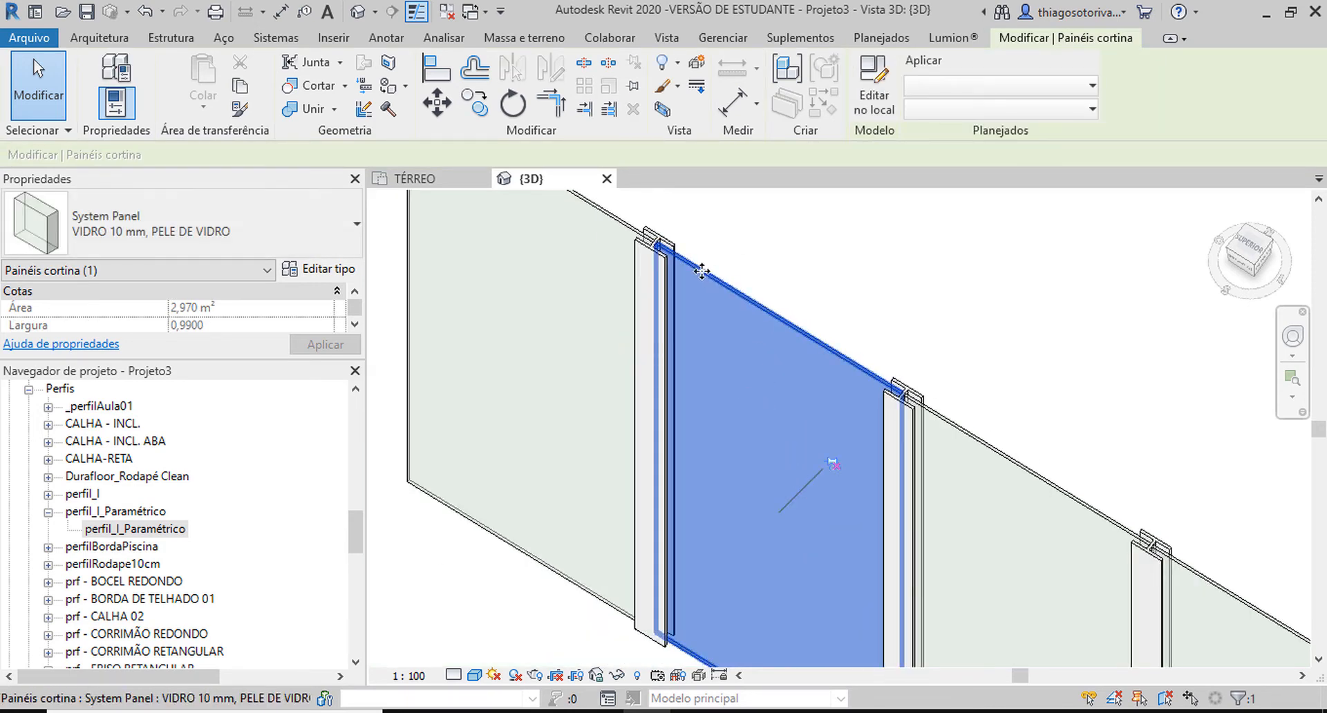
{"action": "scroll", "coordinate": [673, 242], "scroll_direction": "up", "scroll_amount": 4}
Switch to the TÉRREO floor plan and examine how the selected glass panel meets the second I-shaped mullion.
{"action": "left_click", "coordinate": [442, 179]}
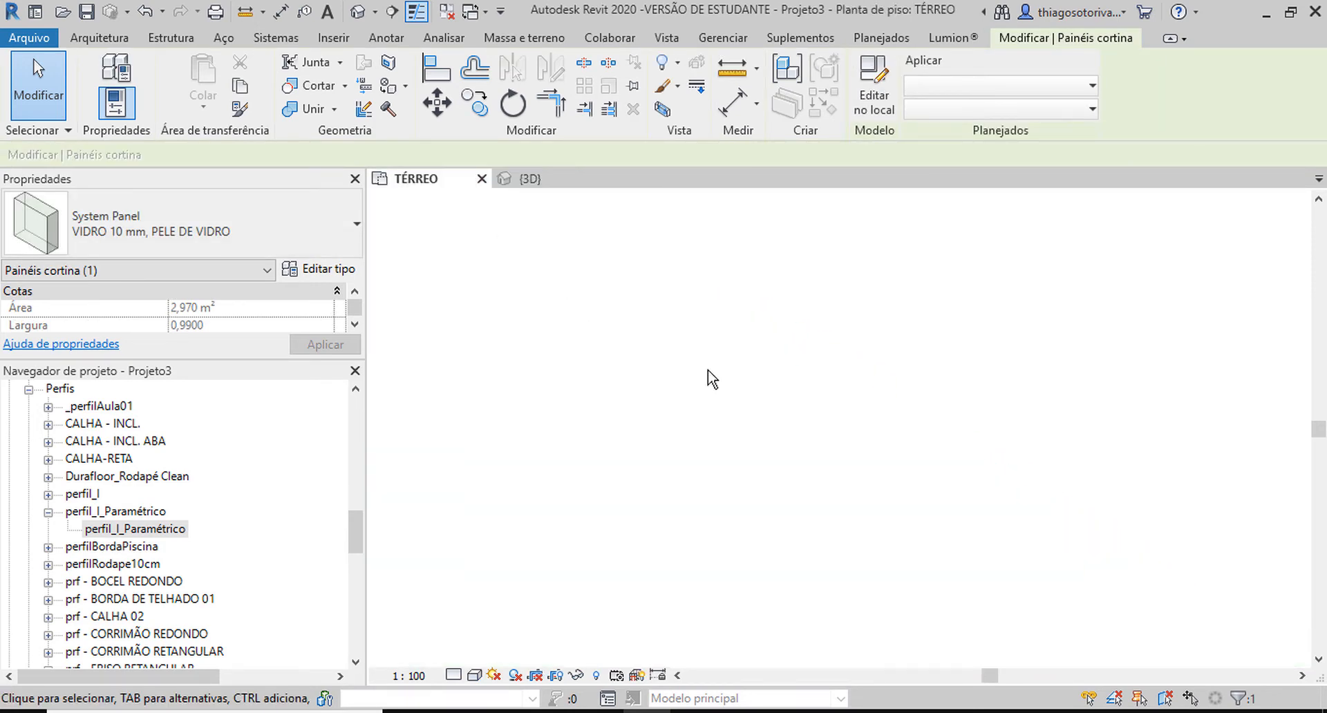
{"action": "scroll", "coordinate": [832, 379], "scroll_direction": "up", "scroll_amount": 8}
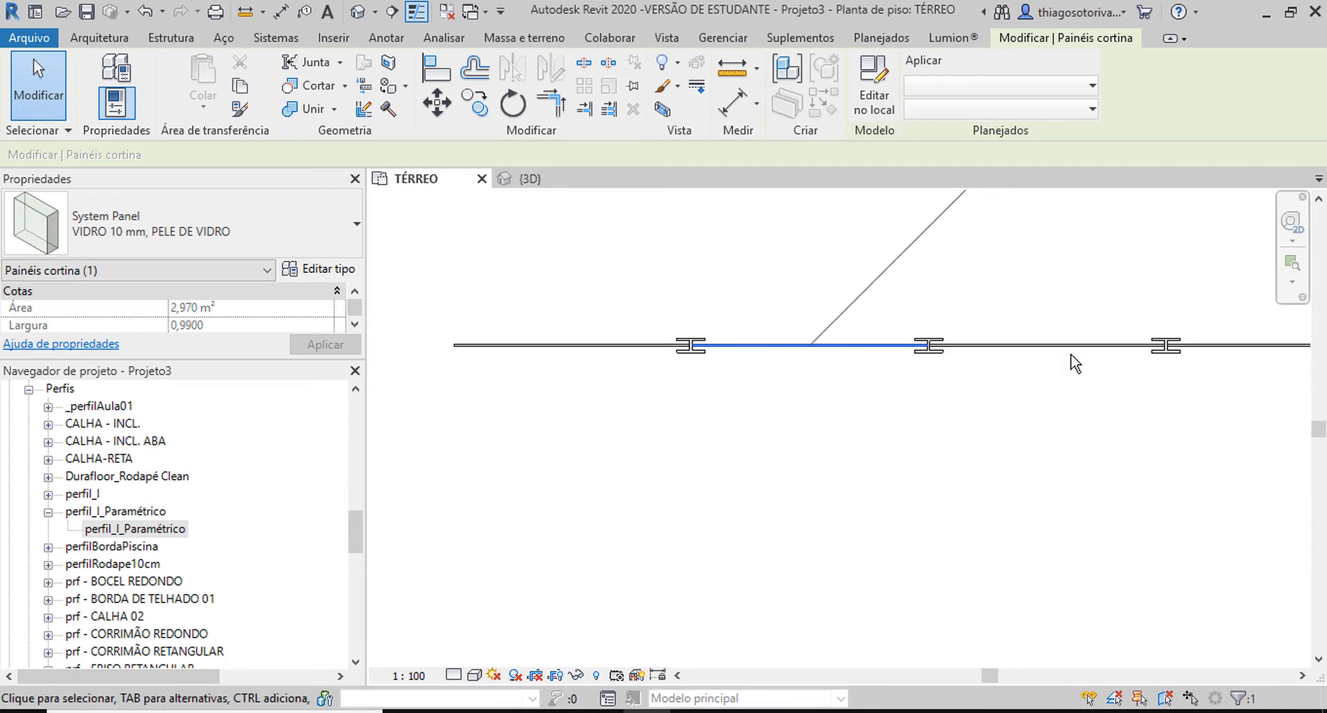
{"action": "scroll", "coordinate": [852, 348], "scroll_direction": "up", "scroll_amount": 2}
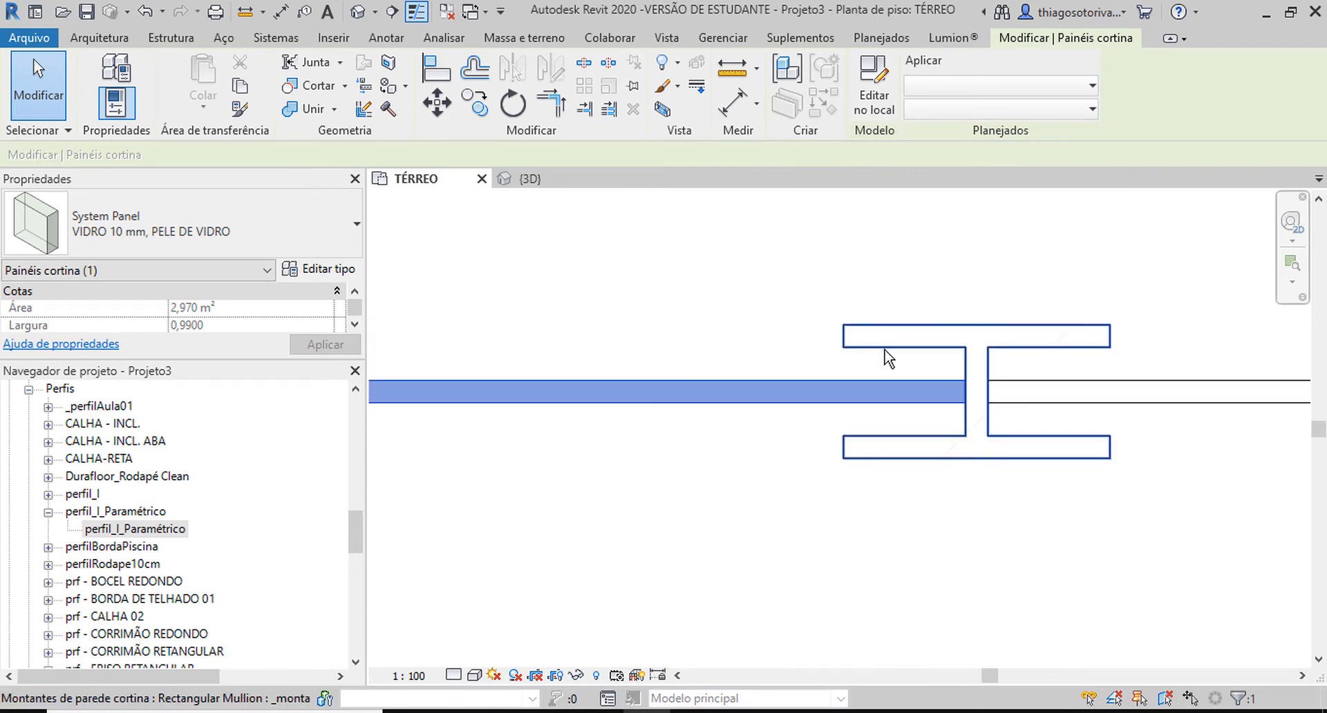
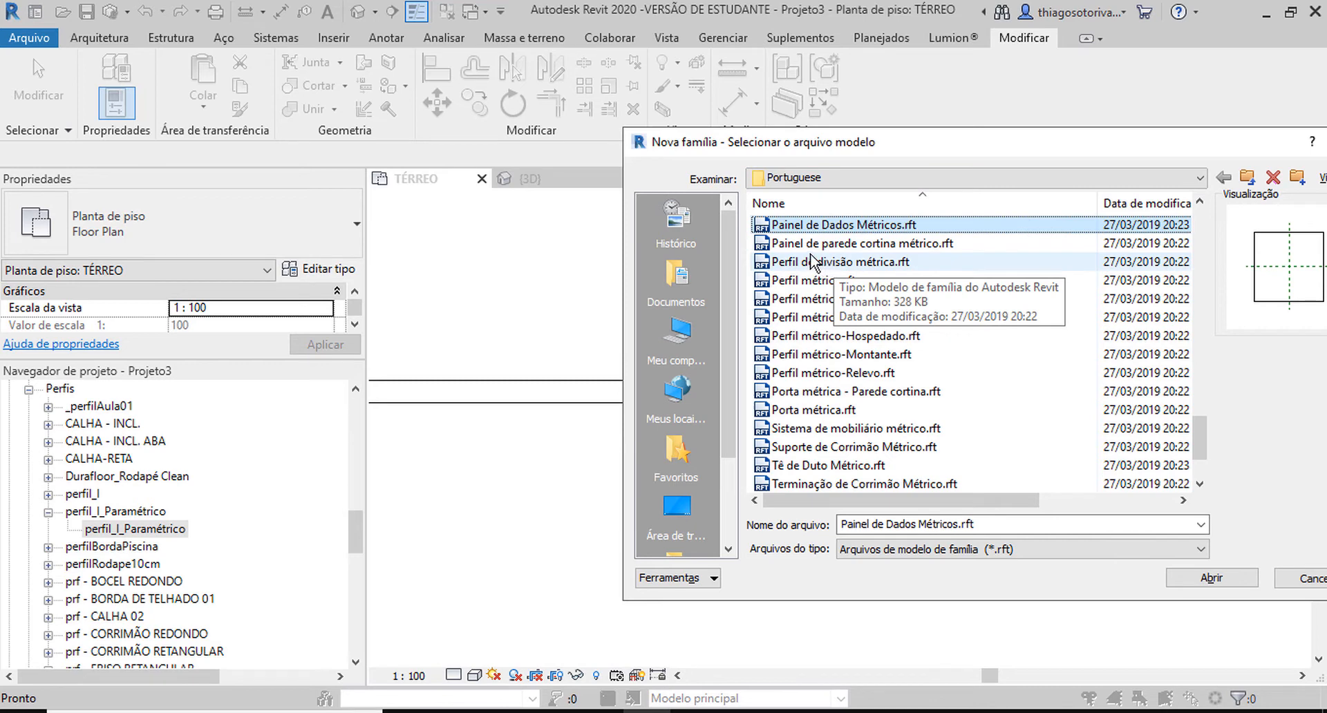
Create a new family from the template Painel de parede cortina métrico.rft.
{"action": "left_click", "coordinate": [806, 249]}
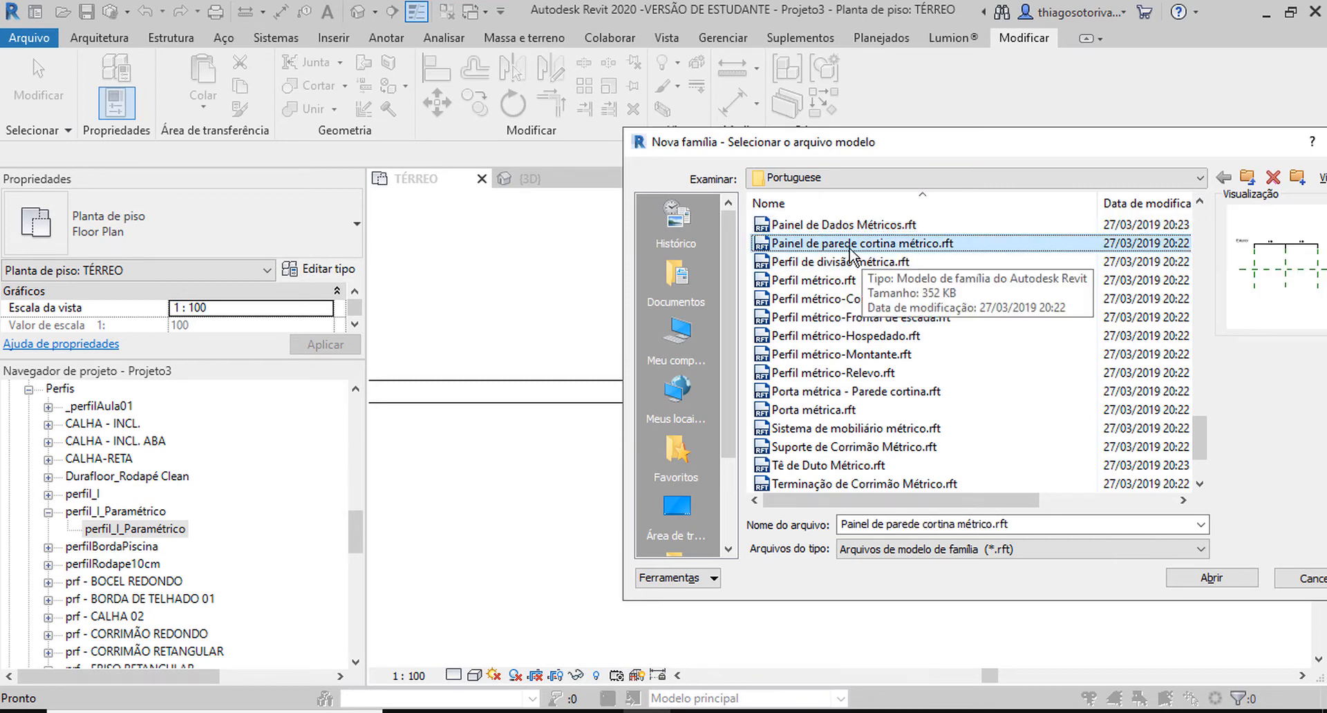
{"action": "double_click", "coordinate": [828, 243]}
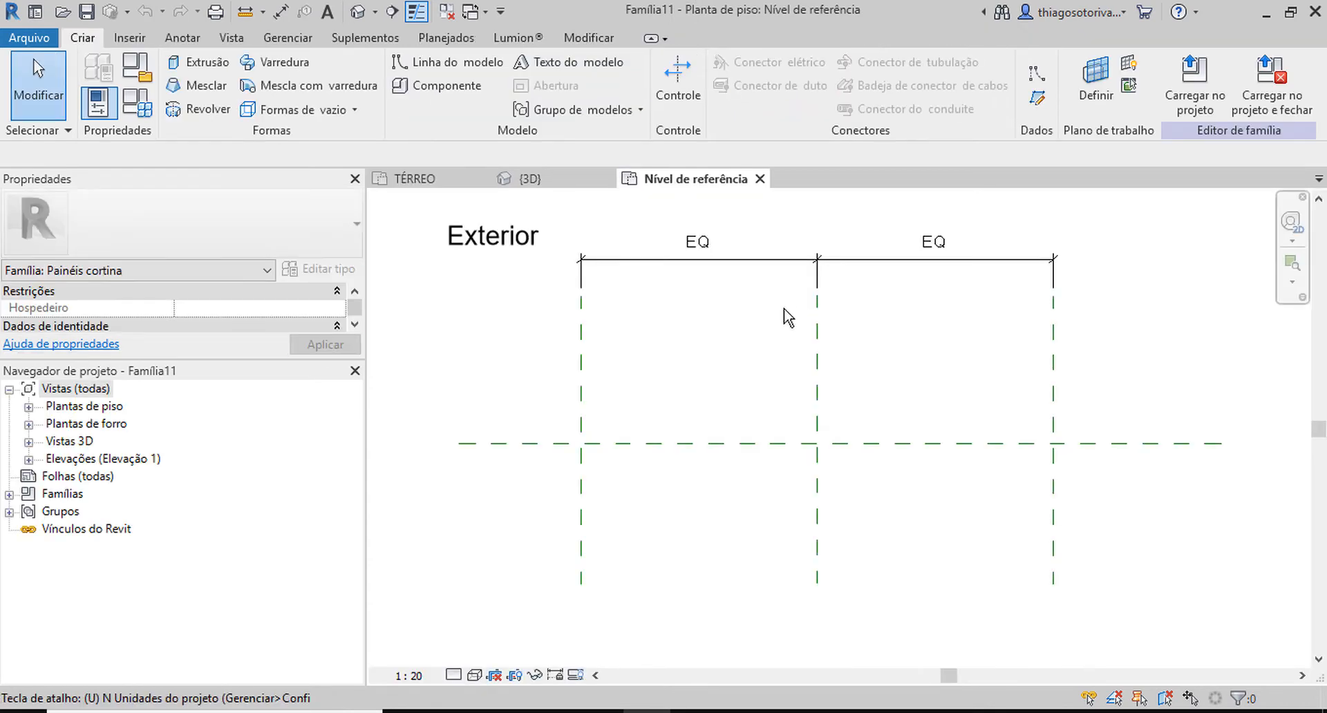
Set the curtain panel family's length units to centimetres with 2 decimal places.
{"action": "key", "text": "u"}
{"action": "key", "text": "n"}
{"action": "left_click", "coordinate": [607, 198]}
{"action": "left_click", "coordinate": [594, 229]}
{"action": "left_click", "coordinate": [549, 336]}
{"action": "left_click", "coordinate": [564, 230]}
{"action": "left_click", "coordinate": [546, 322]}
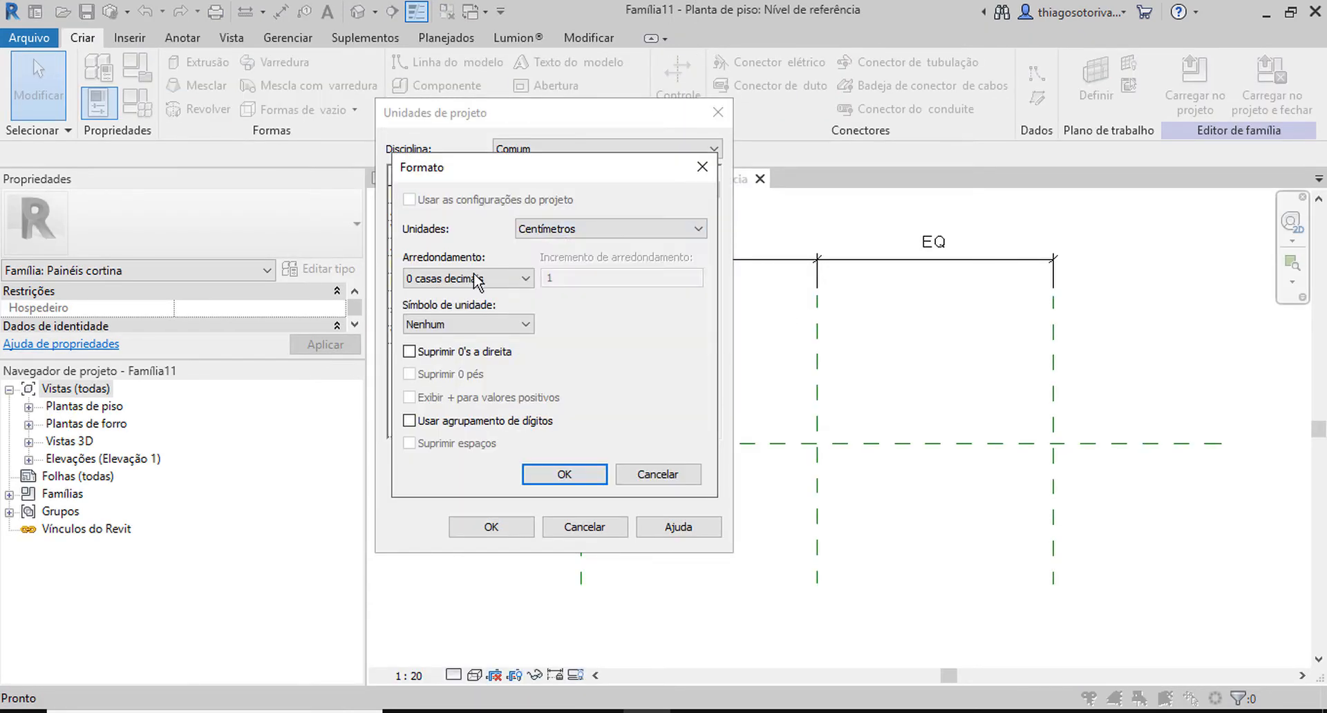
{"action": "left_click", "coordinate": [472, 277]}
{"action": "left_click", "coordinate": [470, 372]}
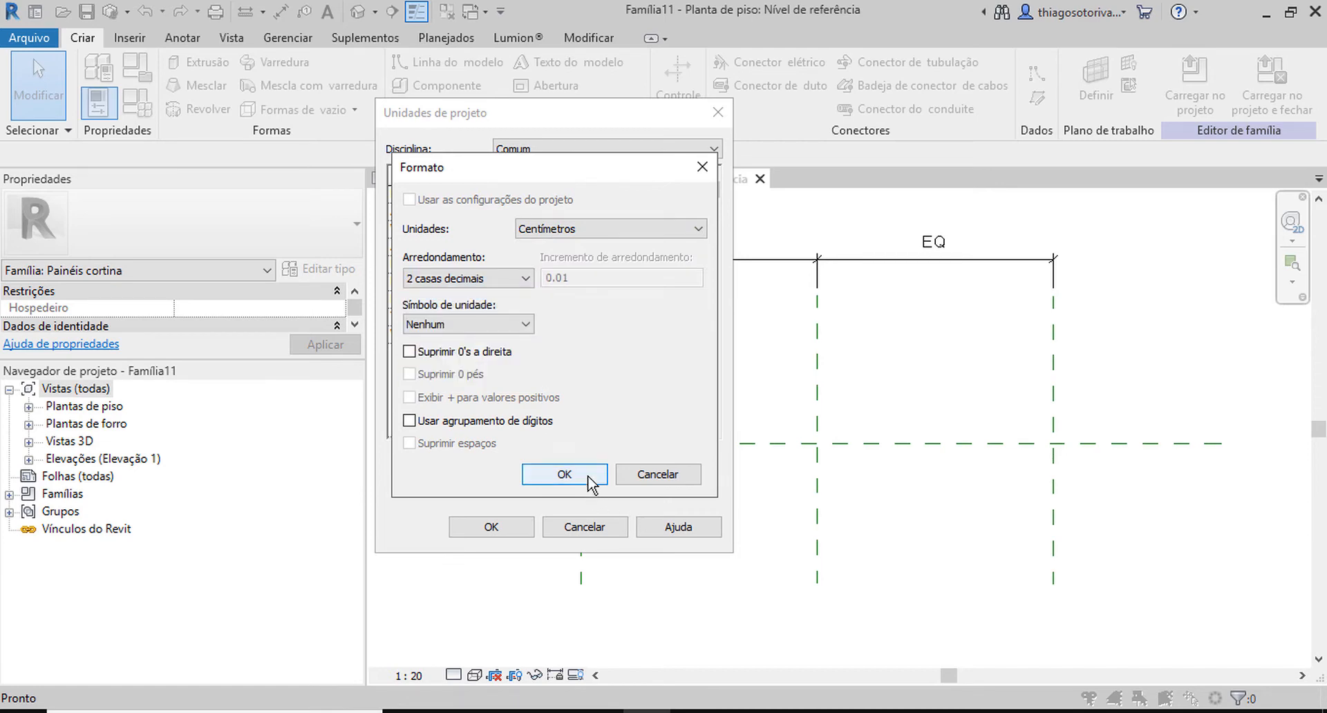
{"action": "left_click", "coordinate": [564, 474]}
{"action": "left_click", "coordinate": [491, 526]}
Set the reference level view's scale to 1:5 and its visual style to Linha oculta.
{"action": "left_click", "coordinate": [408, 675]}
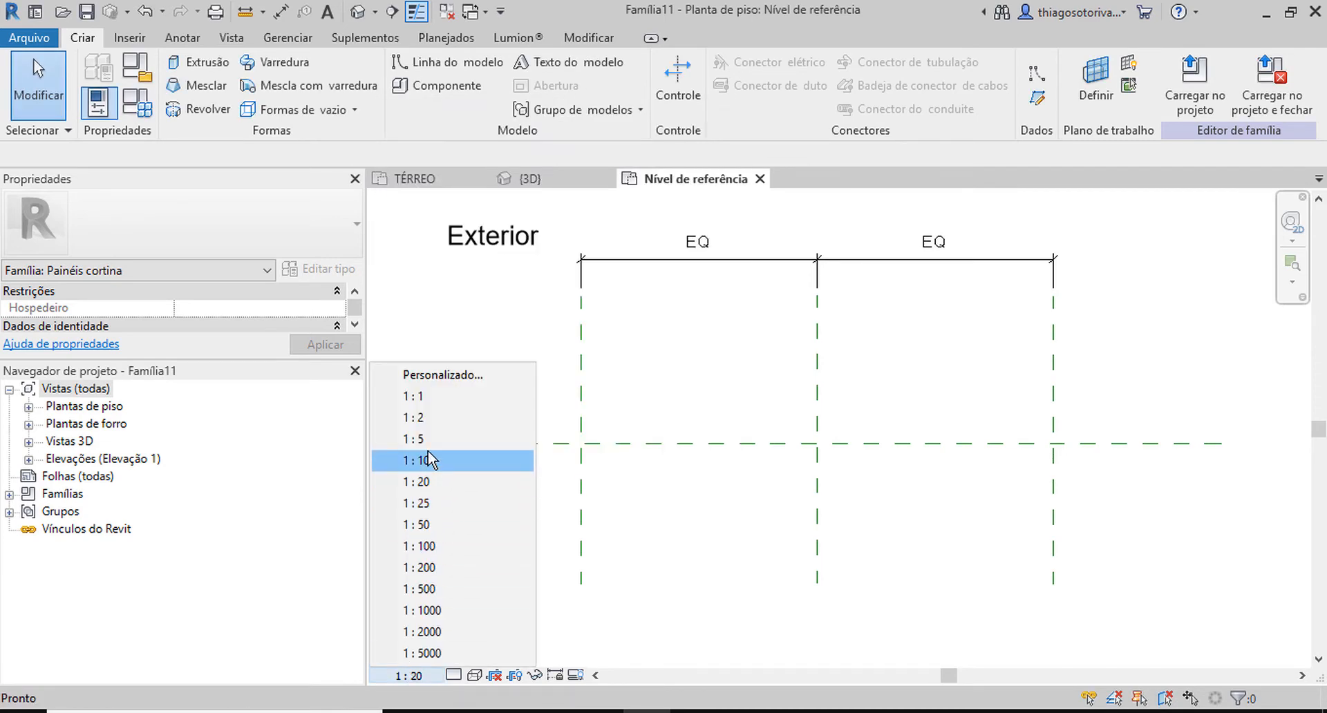
{"action": "left_click", "coordinate": [425, 440]}
{"action": "left_click", "coordinate": [475, 676]}
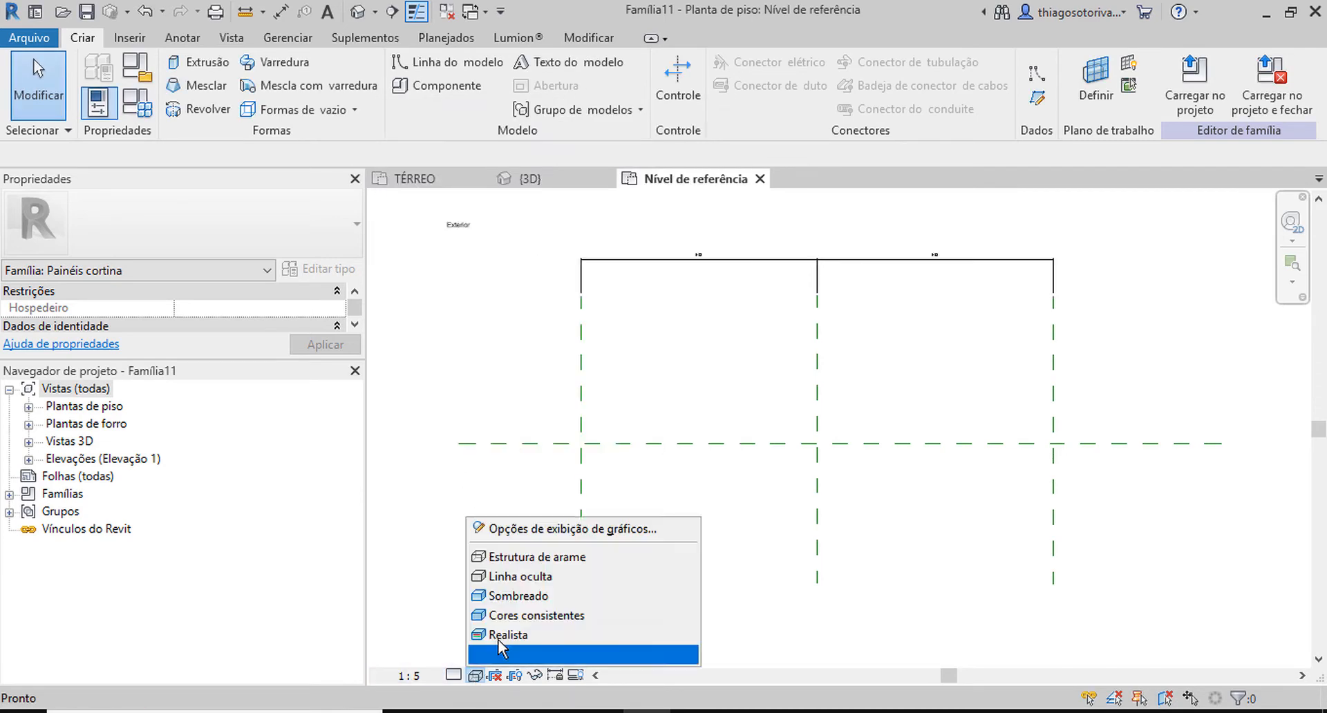
{"action": "left_click", "coordinate": [504, 576]}
{"action": "middle_click_drag", "start_coordinate": [706, 532], "coordinate": [600, 483]}
{"action": "scroll", "coordinate": [488, 228], "scroll_direction": "up", "scroll_amount": 3}
{"action": "scroll", "coordinate": [639, 352], "scroll_direction": "down", "scroll_amount": 4}
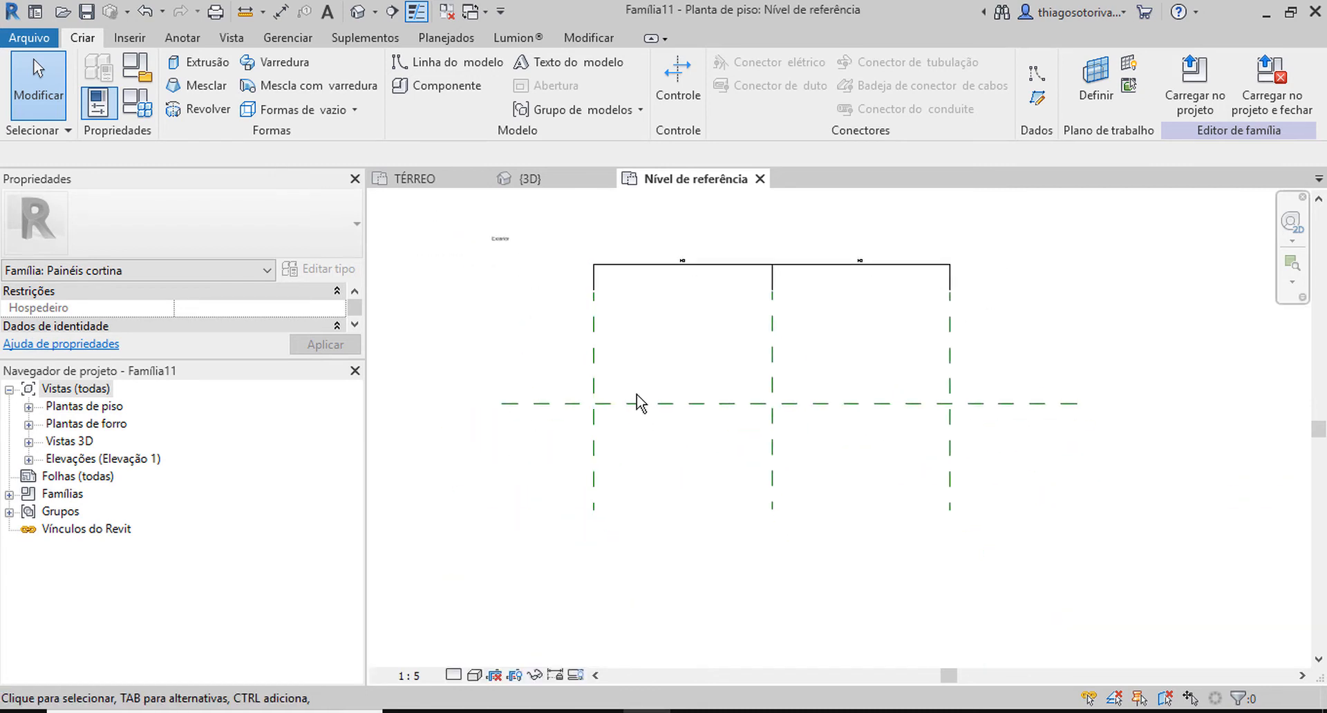
{"action": "left_click", "coordinate": [681, 266]}
{"action": "scroll", "coordinate": [778, 274], "scroll_direction": "up", "scroll_amount": 1}
{"action": "left_click", "coordinate": [857, 398]}
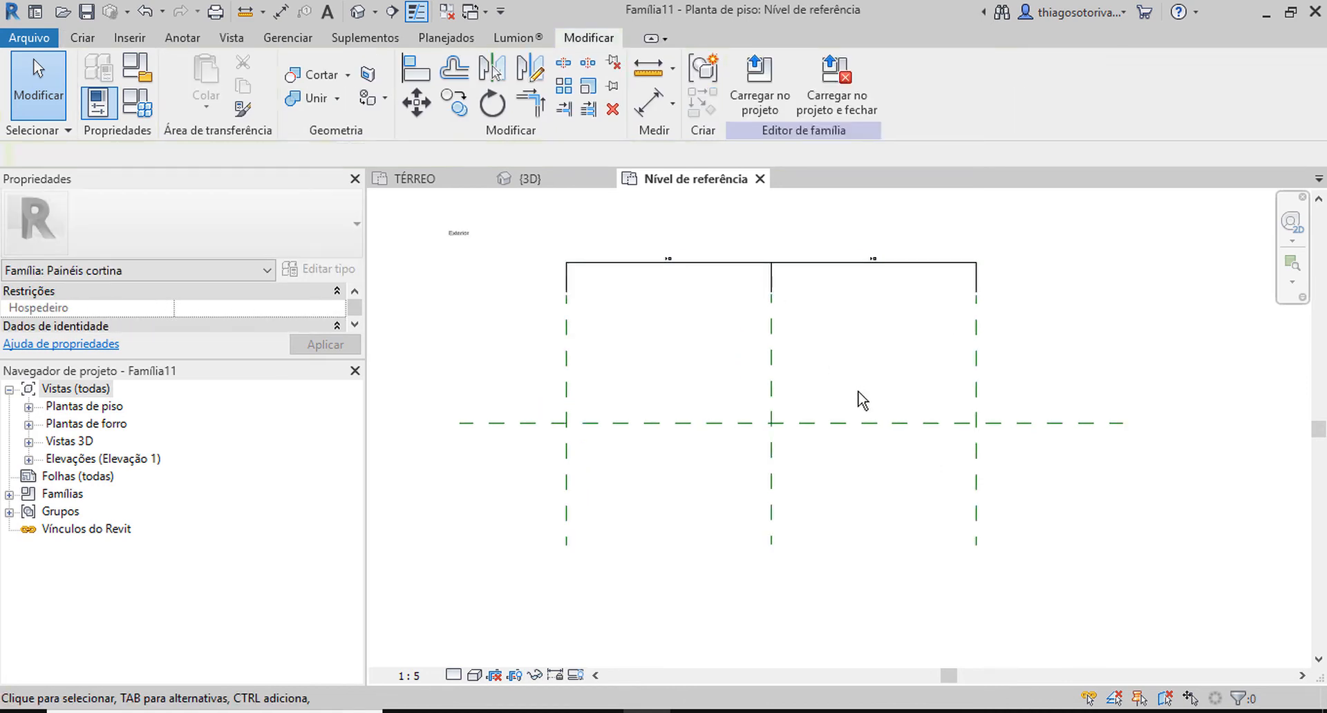
Draw two horizontal reference planes, one below and one above the central horizontal plane, across all three vertical planes.
{"action": "middle_click_drag", "start_coordinate": [741, 411], "coordinate": [750, 372]}
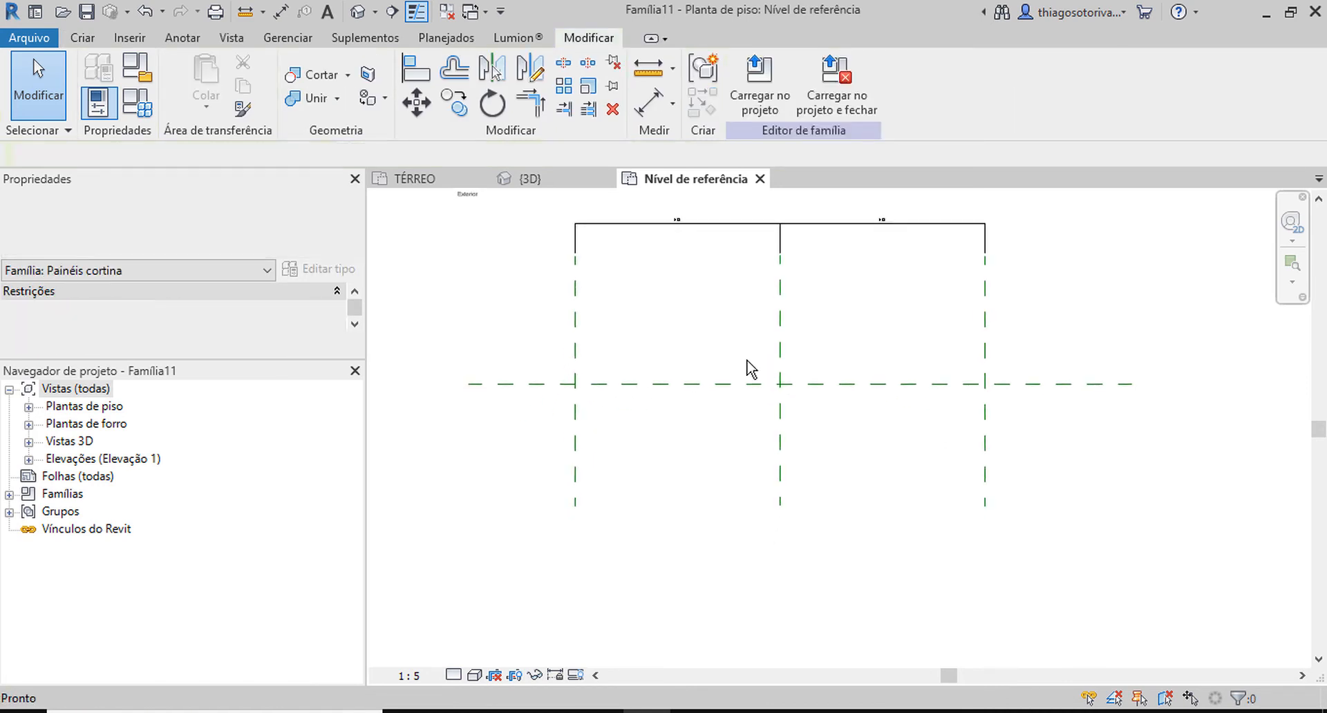
{"action": "left_click", "coordinate": [69, 40]}
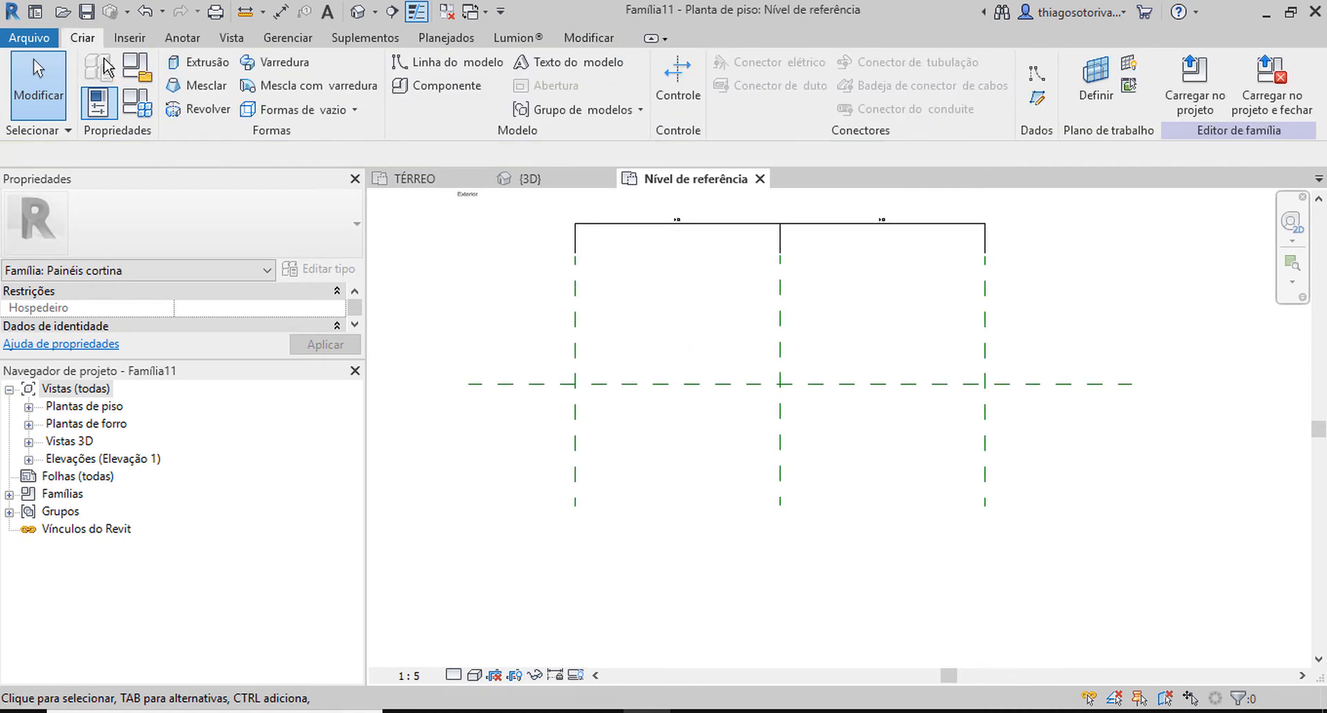
{"action": "left_click", "coordinate": [1037, 100]}
{"action": "left_click", "coordinate": [432, 491]}
{"action": "left_click", "coordinate": [1080, 490]}
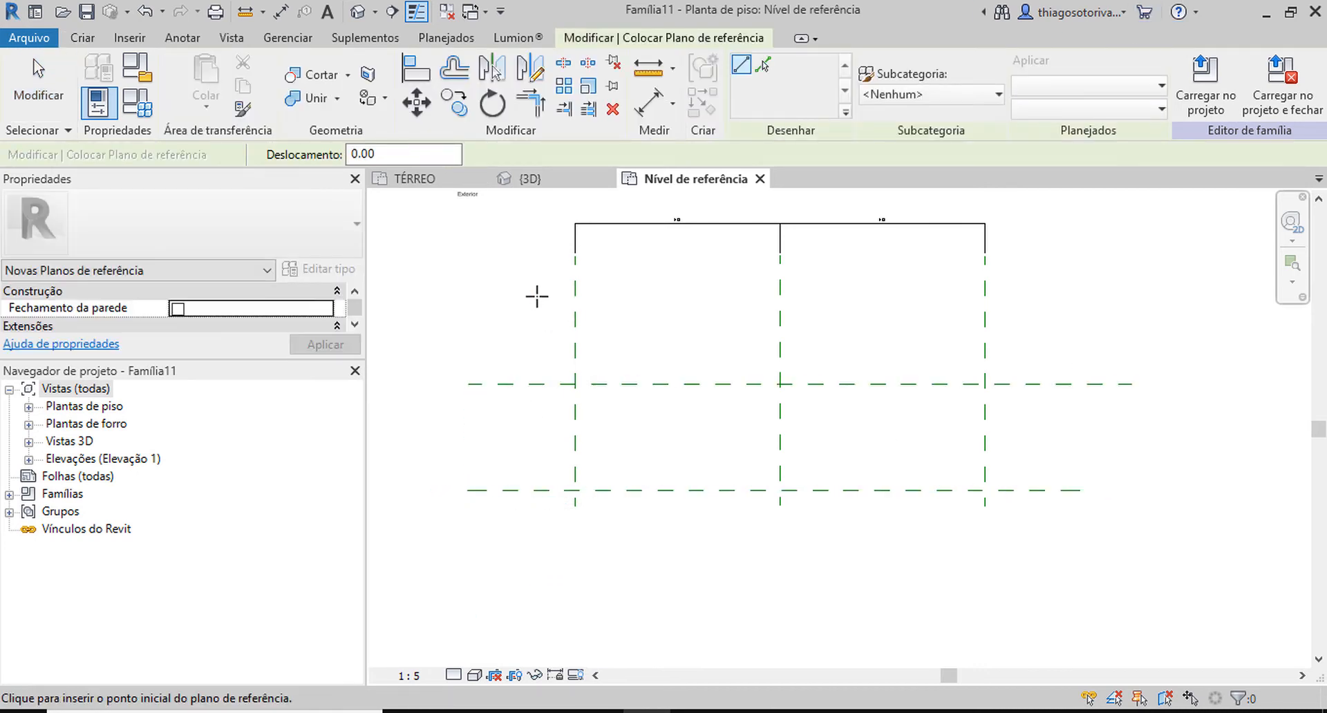
{"action": "left_click", "coordinate": [467, 280]}
{"action": "left_click", "coordinate": [1110, 280]}
{"action": "key", "text": "Escape"}
{"action": "key", "text": "Escape"}
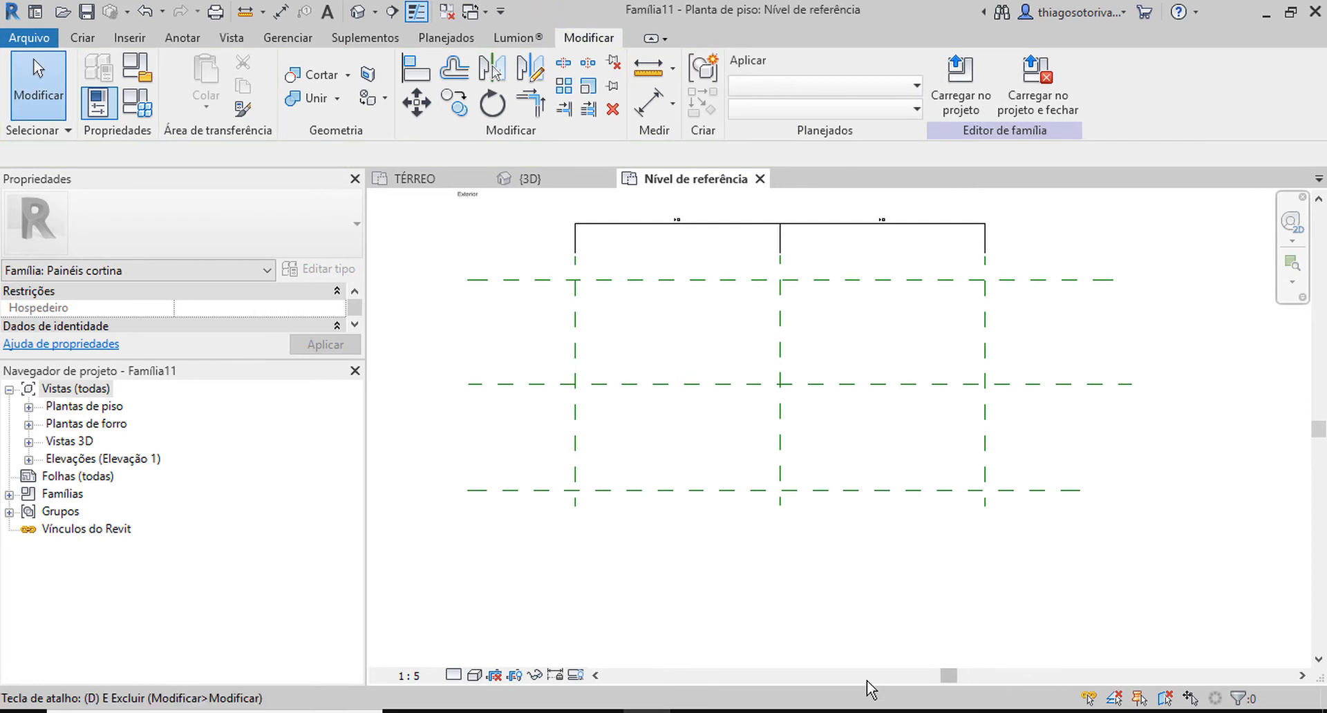
Dimension the three horizontal reference planes in one chain and constrain their spacing to be equal.
{"action": "key", "text": "d"}
{"action": "key", "text": "i"}
{"action": "left_click", "coordinate": [904, 491]}
{"action": "left_click", "coordinate": [906, 385]}
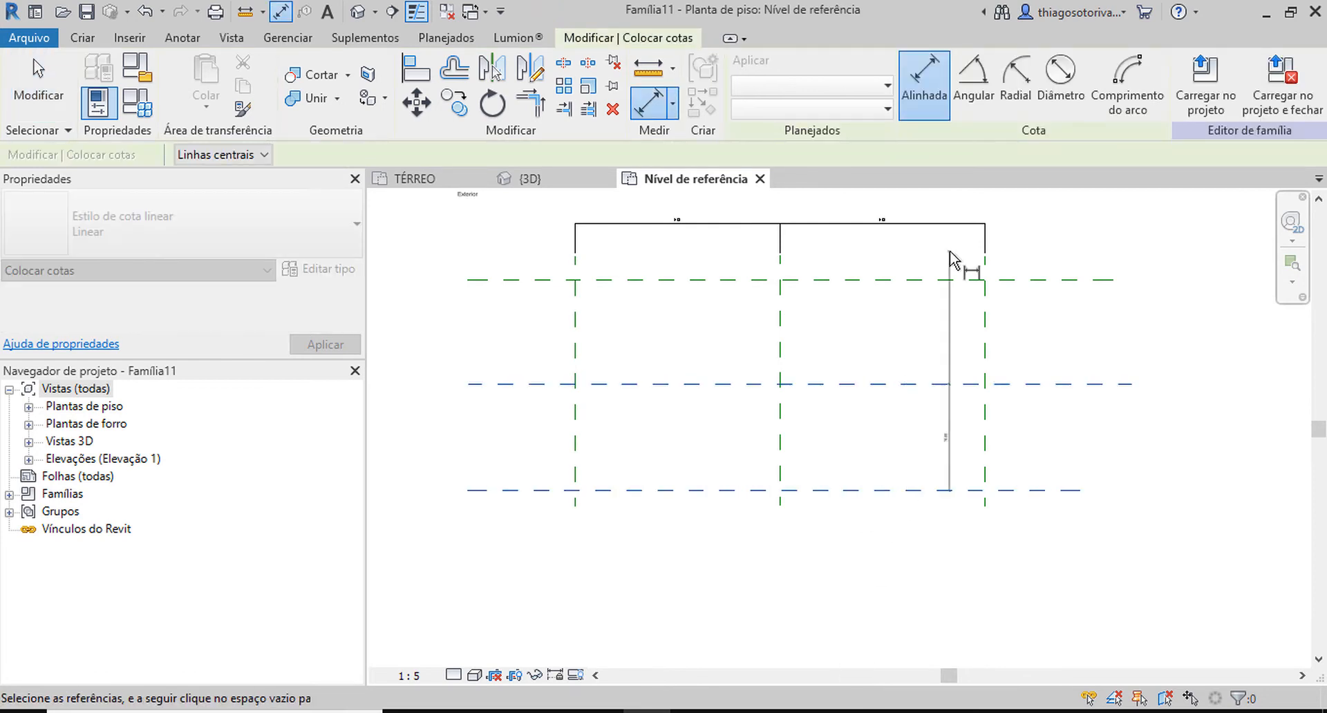
{"action": "left_click", "coordinate": [942, 282]}
{"action": "left_click", "coordinate": [510, 345]}
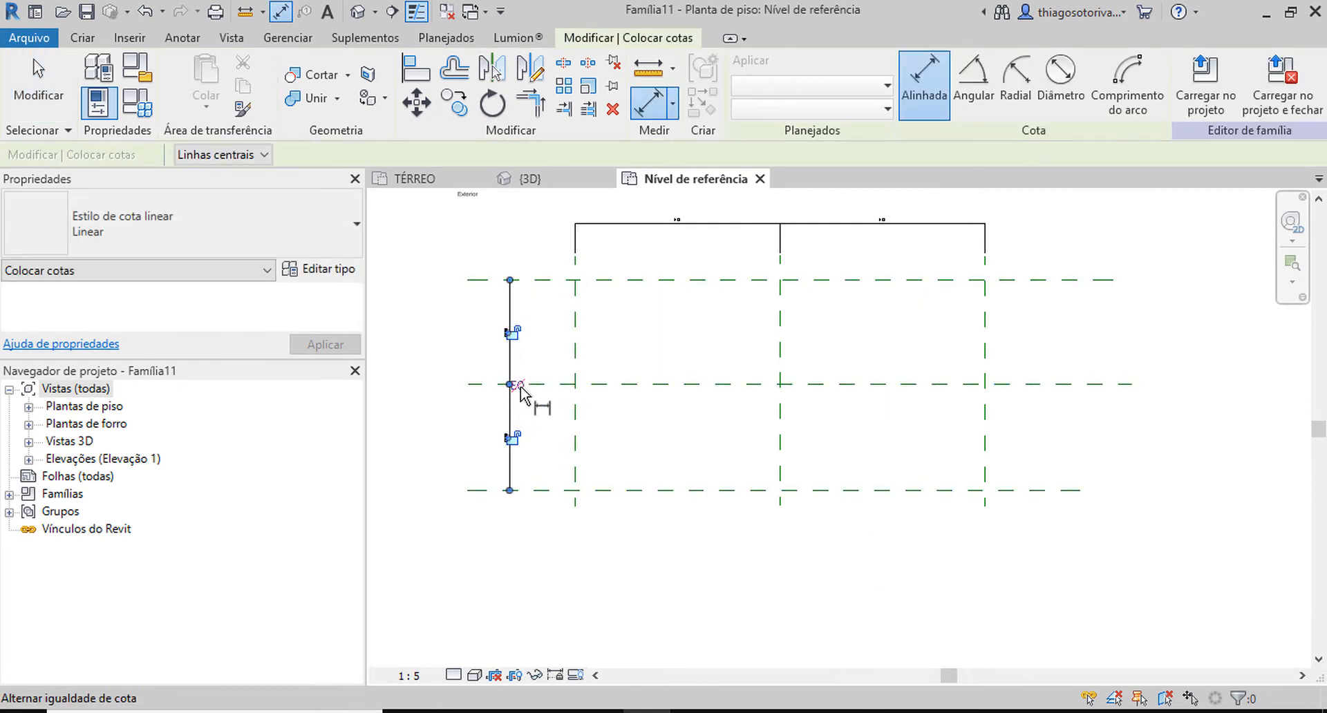
Dimension the overall distance between the two outer horizontal reference planes, outside the equality dimension.
{"action": "left_click", "coordinate": [626, 491]}
{"action": "left_click", "coordinate": [629, 277]}
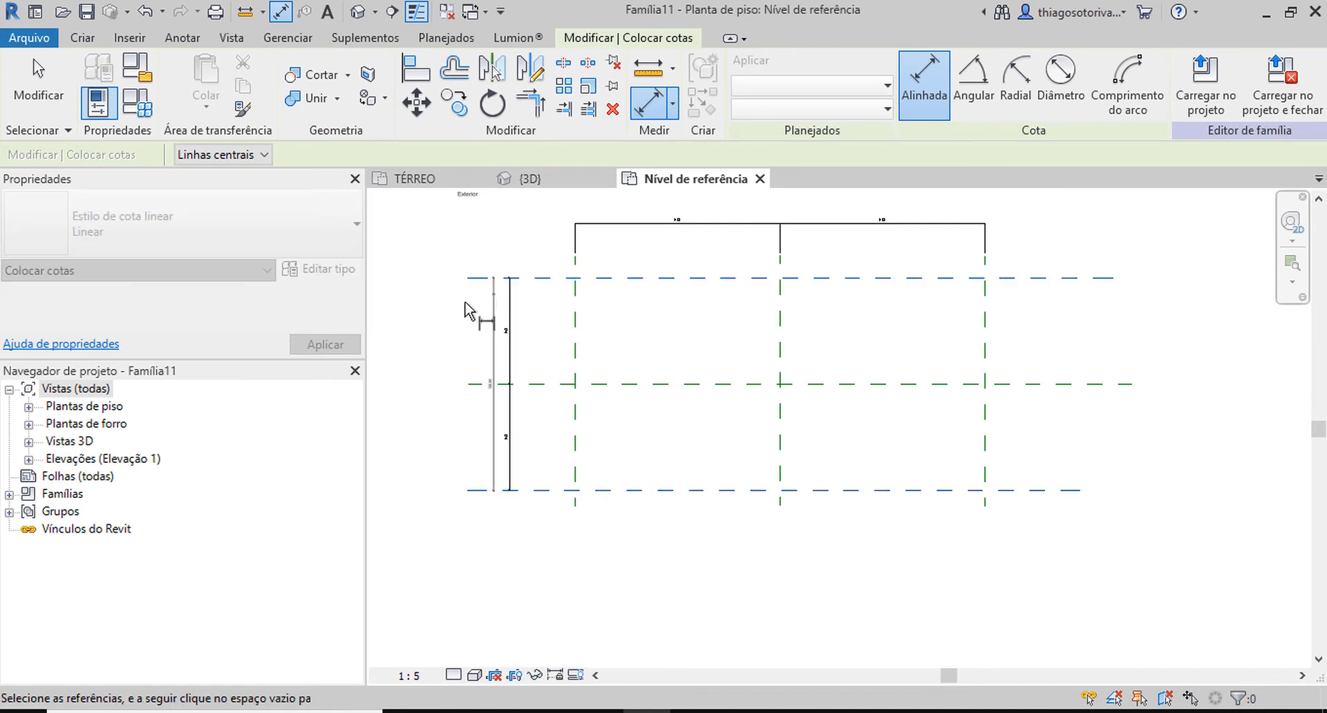
{"action": "left_click", "coordinate": [394, 324]}
{"action": "middle_click_drag", "start_coordinate": [490, 351], "coordinate": [582, 356]}
{"action": "key", "text": "Escape"}
Label the overall dimension of the outer horizontal planes with a new type parameter named Espessura do Painel.
{"action": "left_click", "coordinate": [488, 352]}
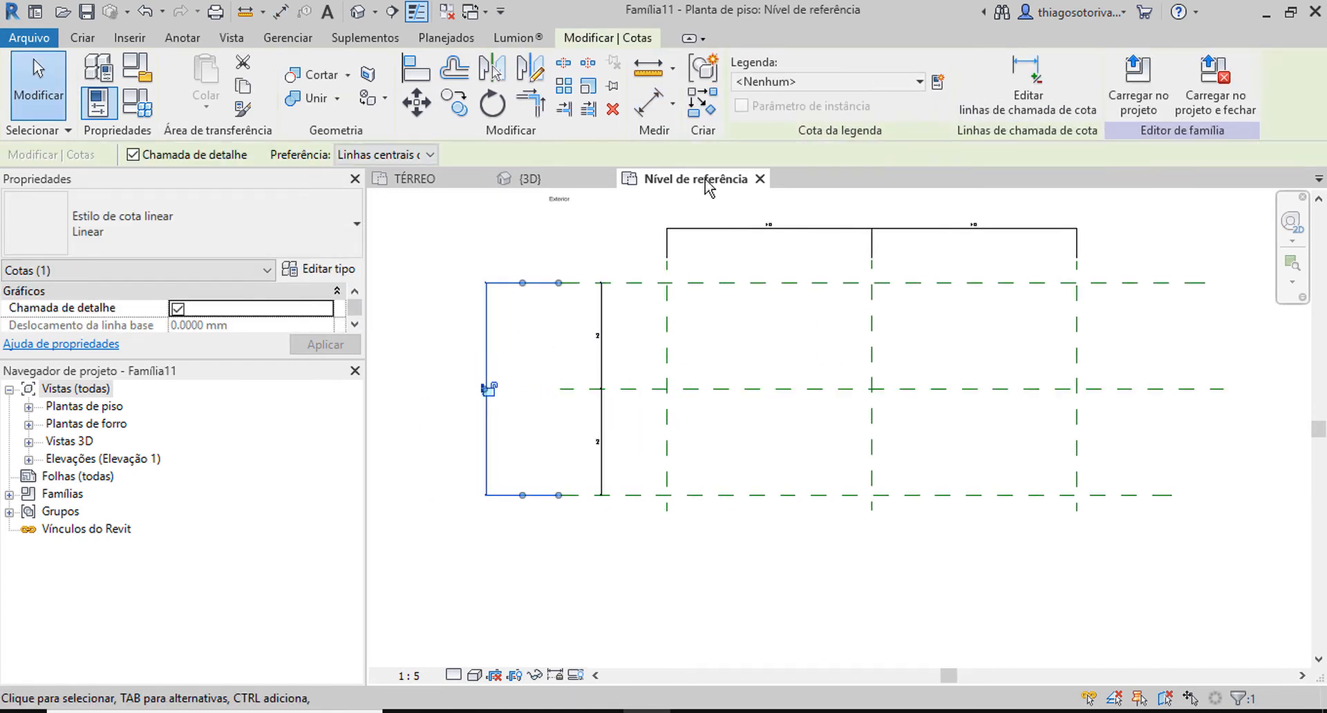
{"action": "left_click", "coordinate": [935, 83]}
{"action": "type", "text": "Espessura do Painel"}
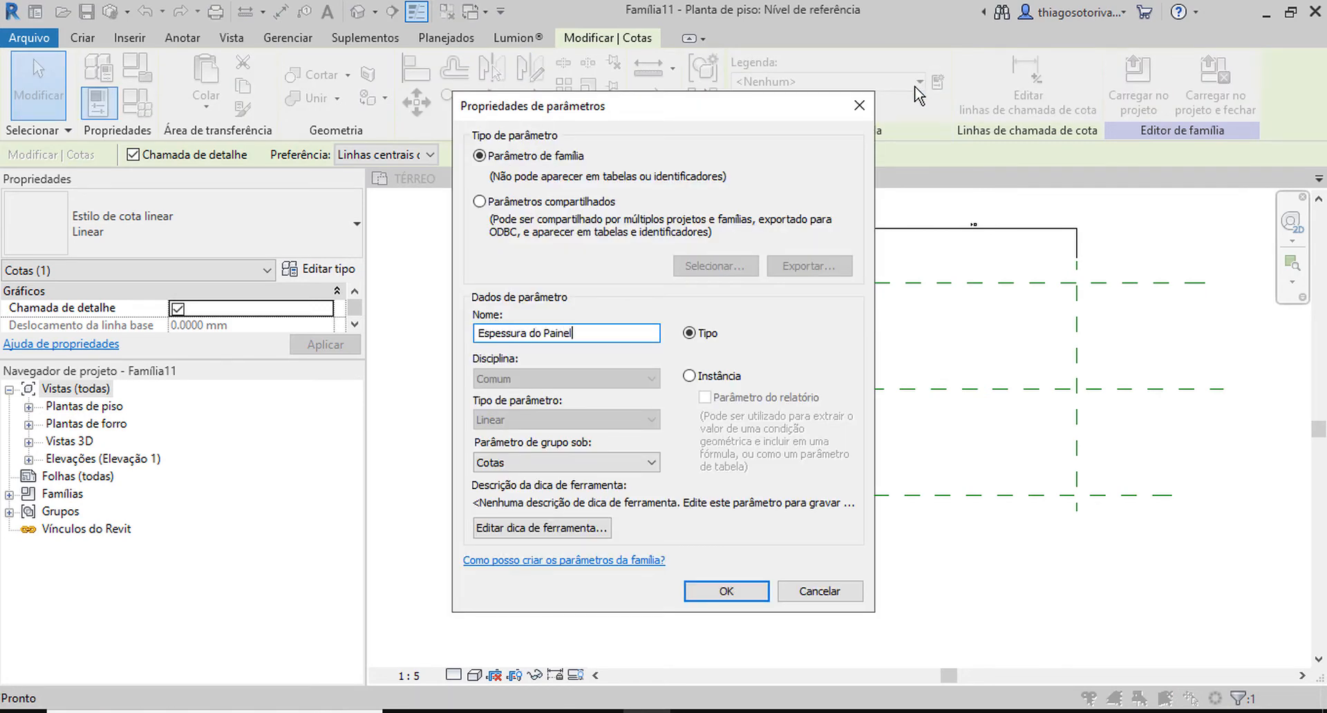
{"action": "key", "text": "Return"}
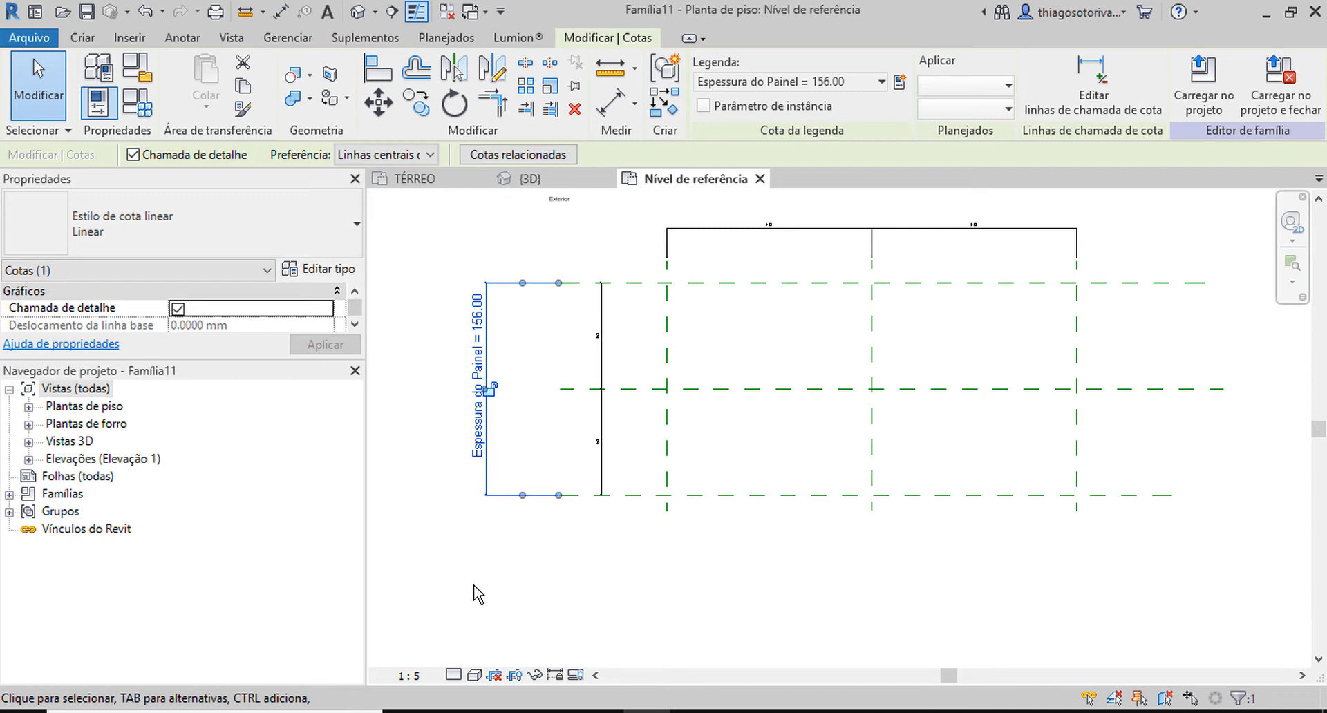
Draw the upper edge and recessed right side of an I-shaped outline with model lines beside the thickness dimension, with flanges about 8 cm thick.
{"action": "middle_click_drag", "start_coordinate": [625, 519], "coordinate": [860, 541]}
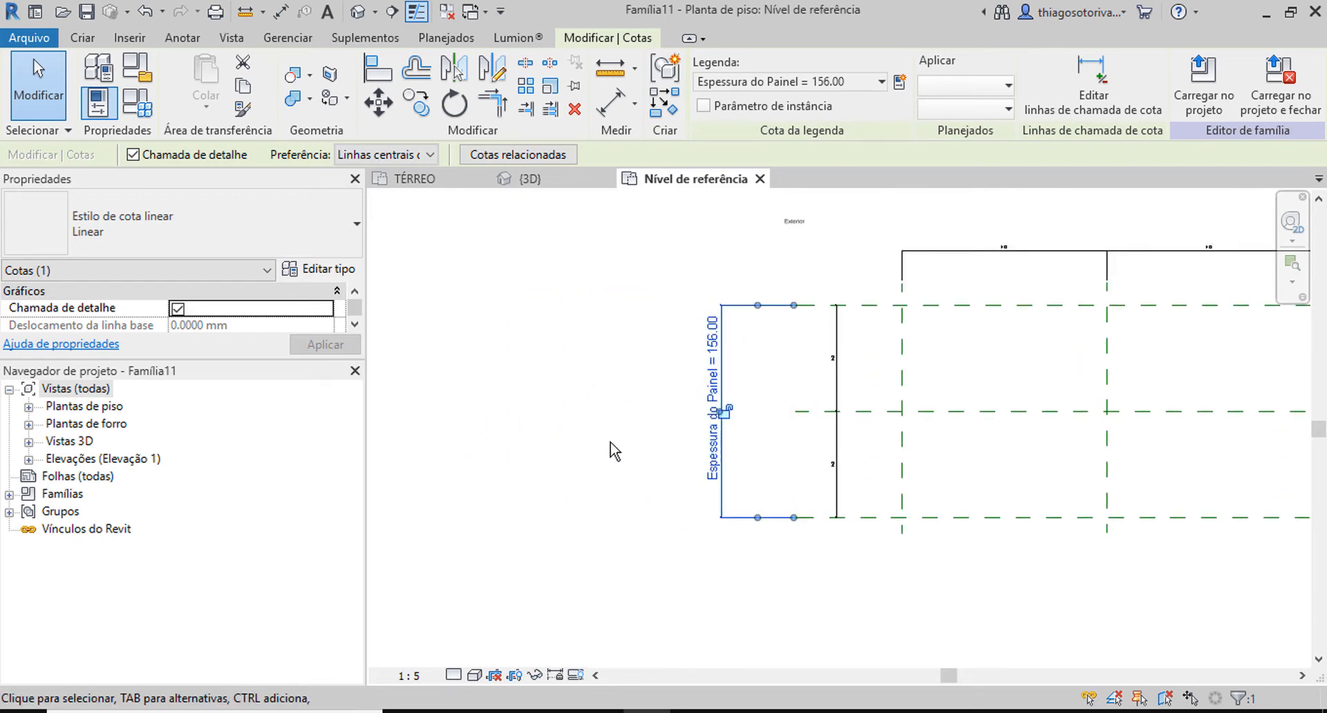
{"action": "key", "text": "l"}
{"action": "key", "text": "i"}
{"action": "scroll", "coordinate": [553, 366], "scroll_direction": "up", "scroll_amount": 3}
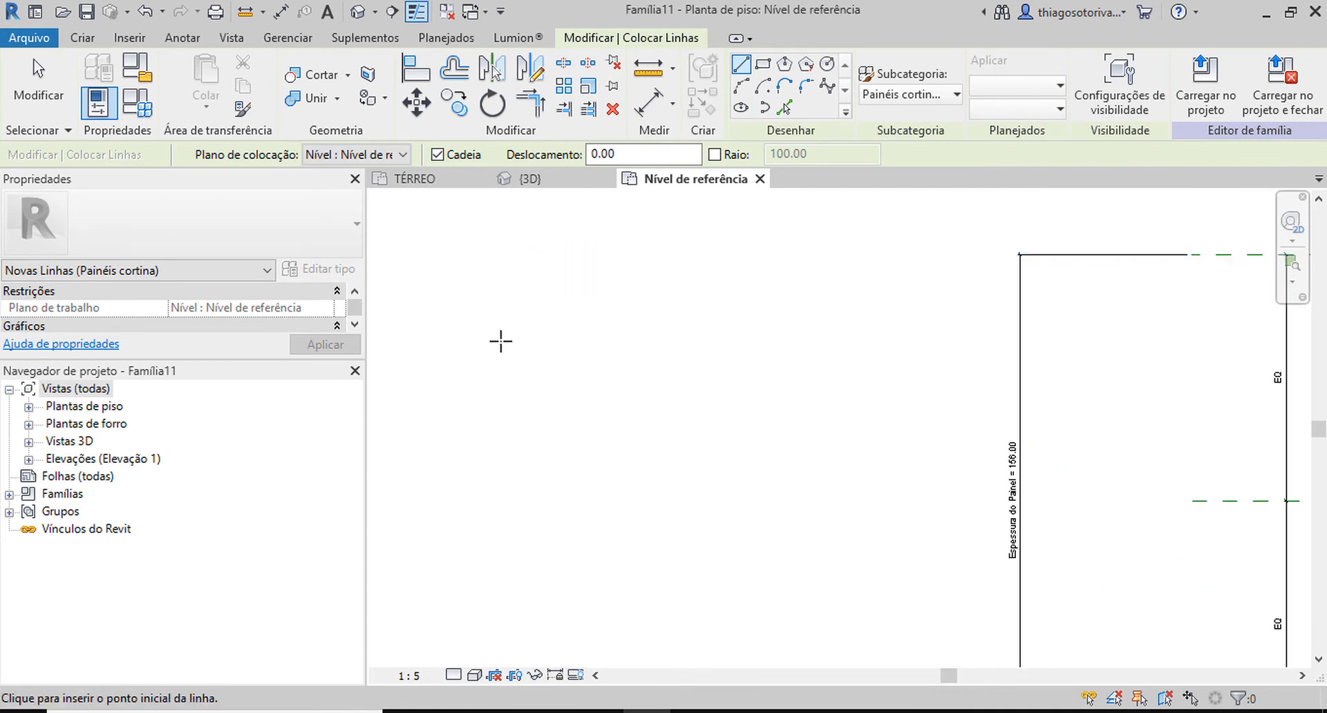
{"action": "left_click", "coordinate": [521, 327]}
{"action": "left_click", "coordinate": [628, 327]}
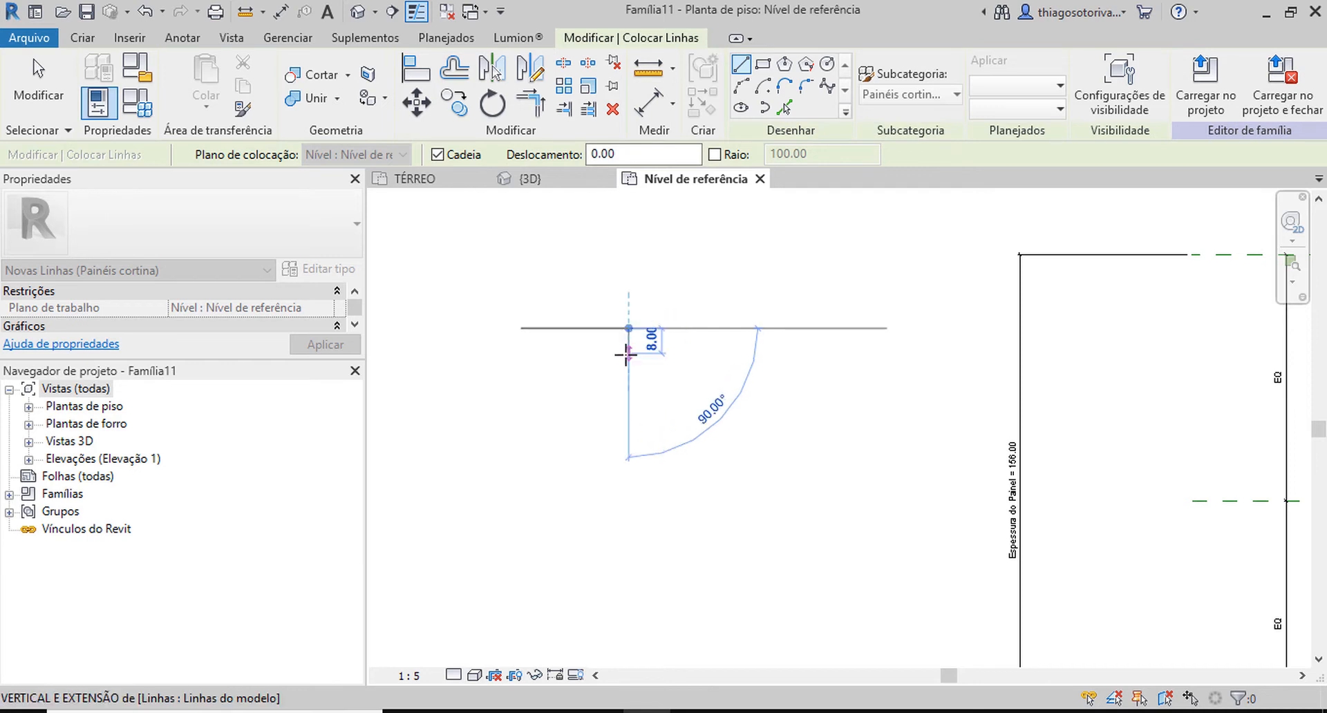
{"action": "left_click", "coordinate": [627, 354]}
{"action": "left_click", "coordinate": [585, 353]}
{"action": "left_click", "coordinate": [584, 403]}
{"action": "left_click", "coordinate": [628, 404]}
{"action": "left_click", "coordinate": [628, 429]}
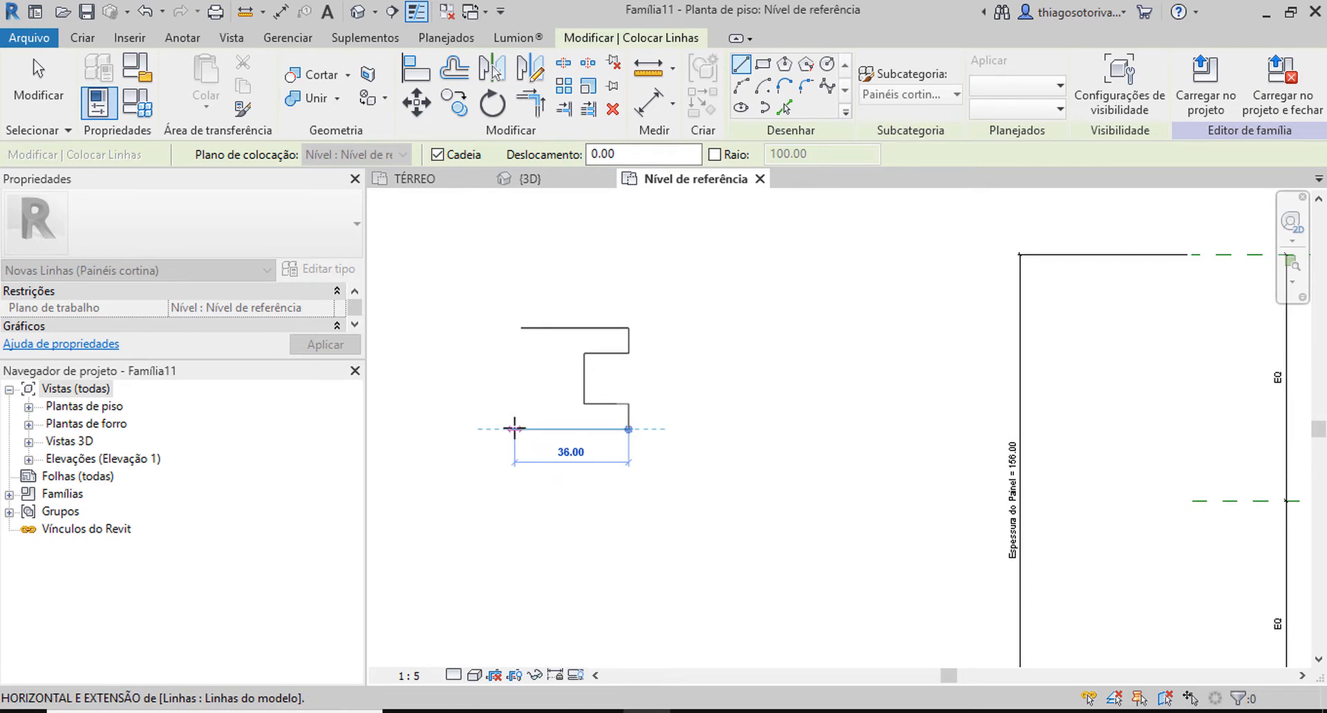
Close the I-shaped outline by drawing its lower edge and matching recessed left side back to the starting point.
{"action": "left_click", "coordinate": [521, 429]}
{"action": "left_click", "coordinate": [521, 403]}
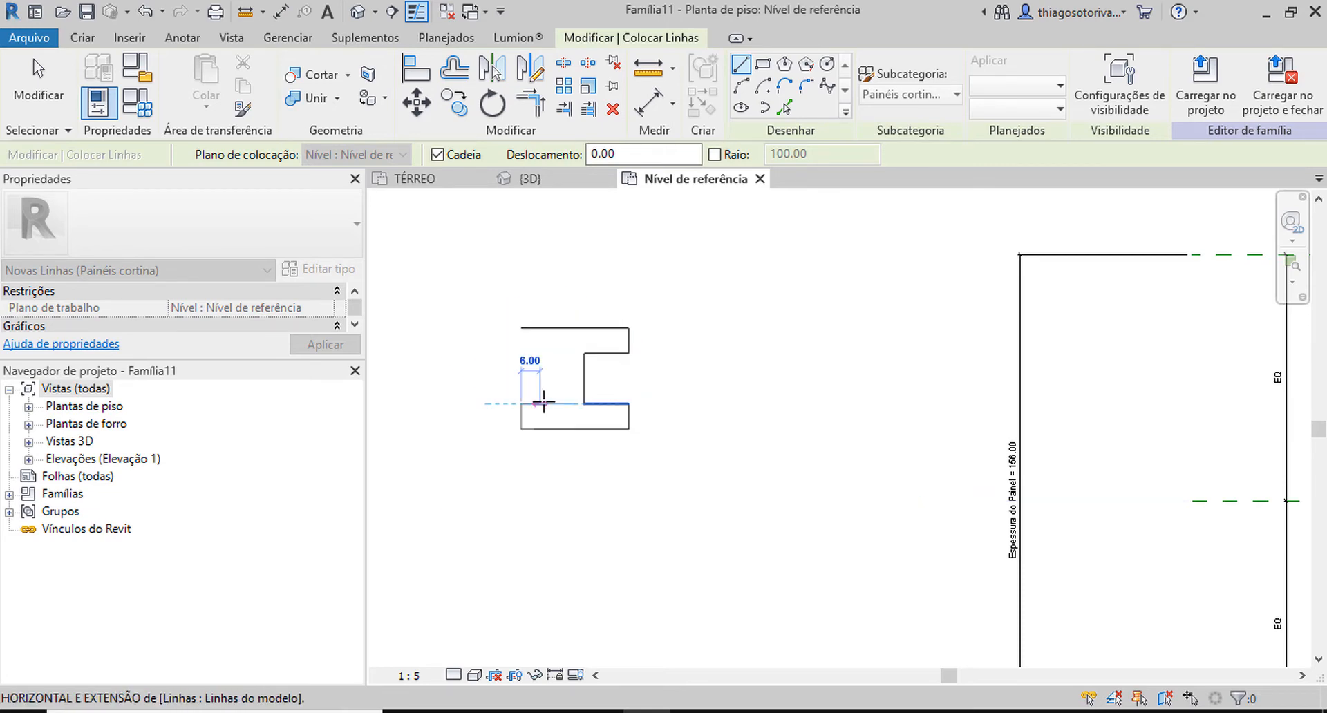
{"action": "left_click", "coordinate": [553, 403]}
{"action": "left_click", "coordinate": [552, 353]}
{"action": "left_click", "coordinate": [521, 353]}
{"action": "left_click", "coordinate": [521, 327]}
{"action": "key", "text": "Escape"}
{"action": "key", "text": "Escape"}
Thin the I outline's lower flange to about 4 cm and reduce the upper flange to a similar thickness.
{"action": "scroll", "coordinate": [510, 353], "scroll_direction": "up", "scroll_amount": 3}
{"action": "left_click_drag", "start_coordinate": [586, 381], "coordinate": [606, 378]}
{"action": "left_click", "coordinate": [584, 381]}
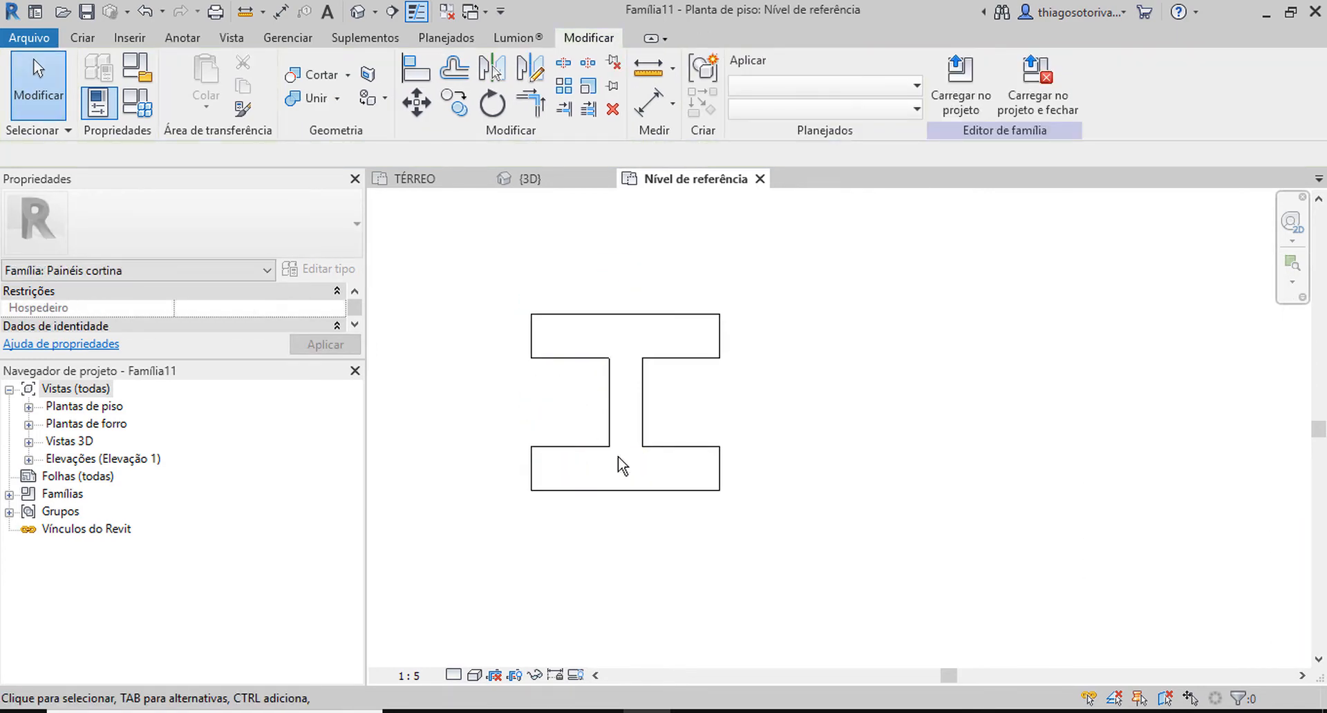
{"action": "mouse_move", "coordinate": [630, 491]}
{"action": "left_mouse_down"}
{"action": "mouse_move", "coordinate": [626, 470]}
{"action": "mouse_move", "coordinate": [632, 506]}
{"action": "left_mouse_up"}
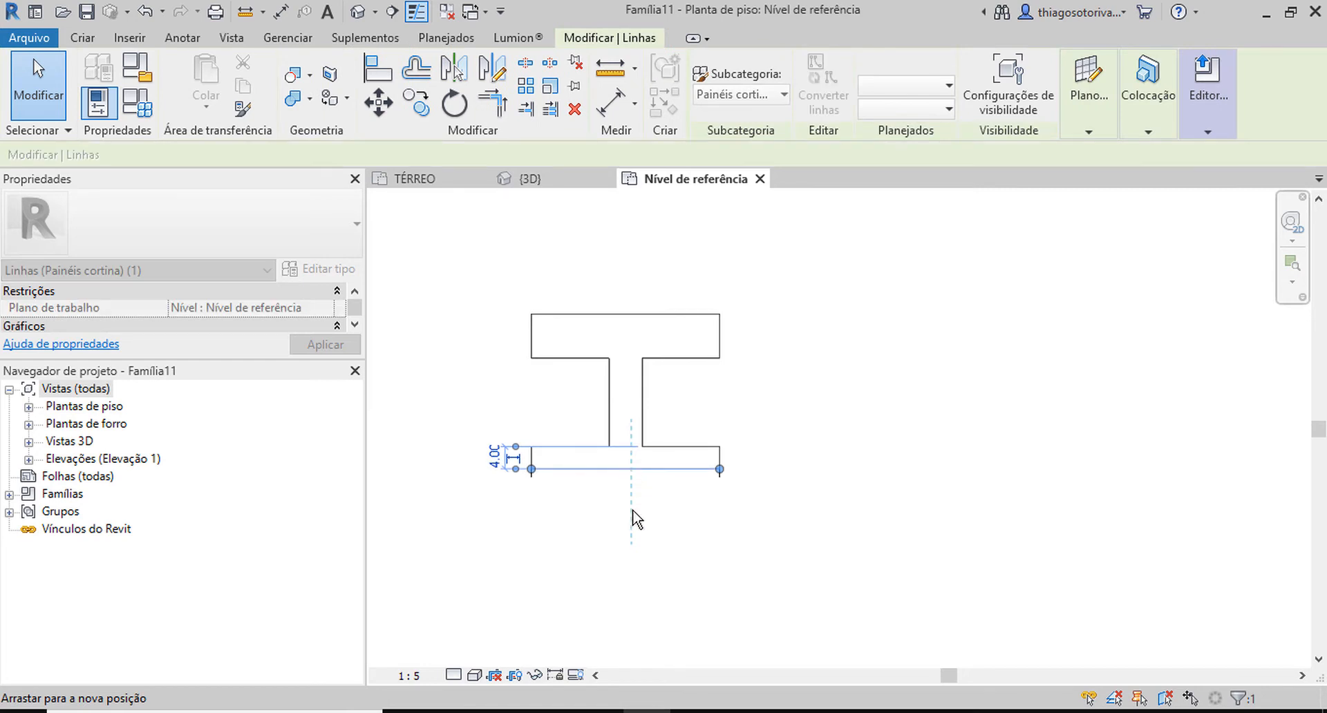
{"action": "left_click", "coordinate": [630, 507]}
{"action": "scroll", "coordinate": [643, 487], "scroll_direction": "down", "scroll_amount": 2}
{"action": "scroll", "coordinate": [752, 449], "scroll_direction": "up", "scroll_amount": 2}
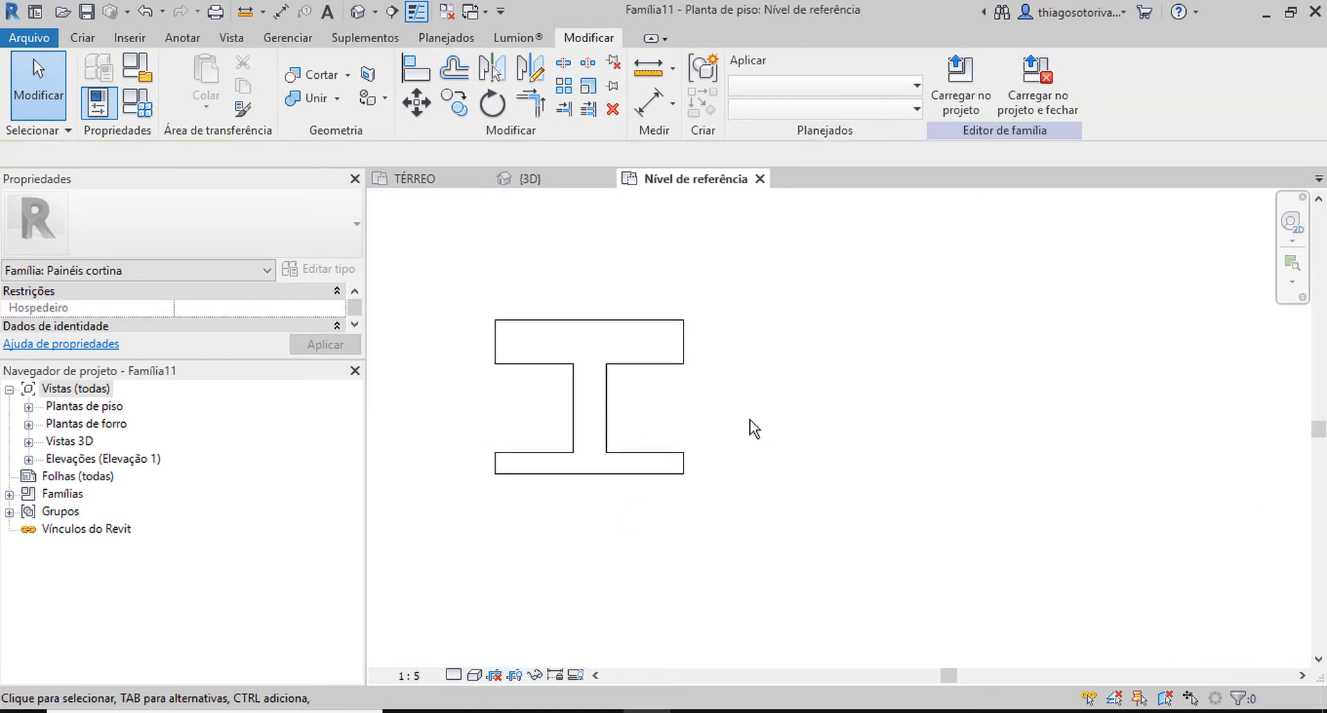
{"action": "left_click", "coordinate": [631, 333]}
{"action": "left_click_drag", "start_coordinate": [630, 333], "coordinate": [632, 351]}
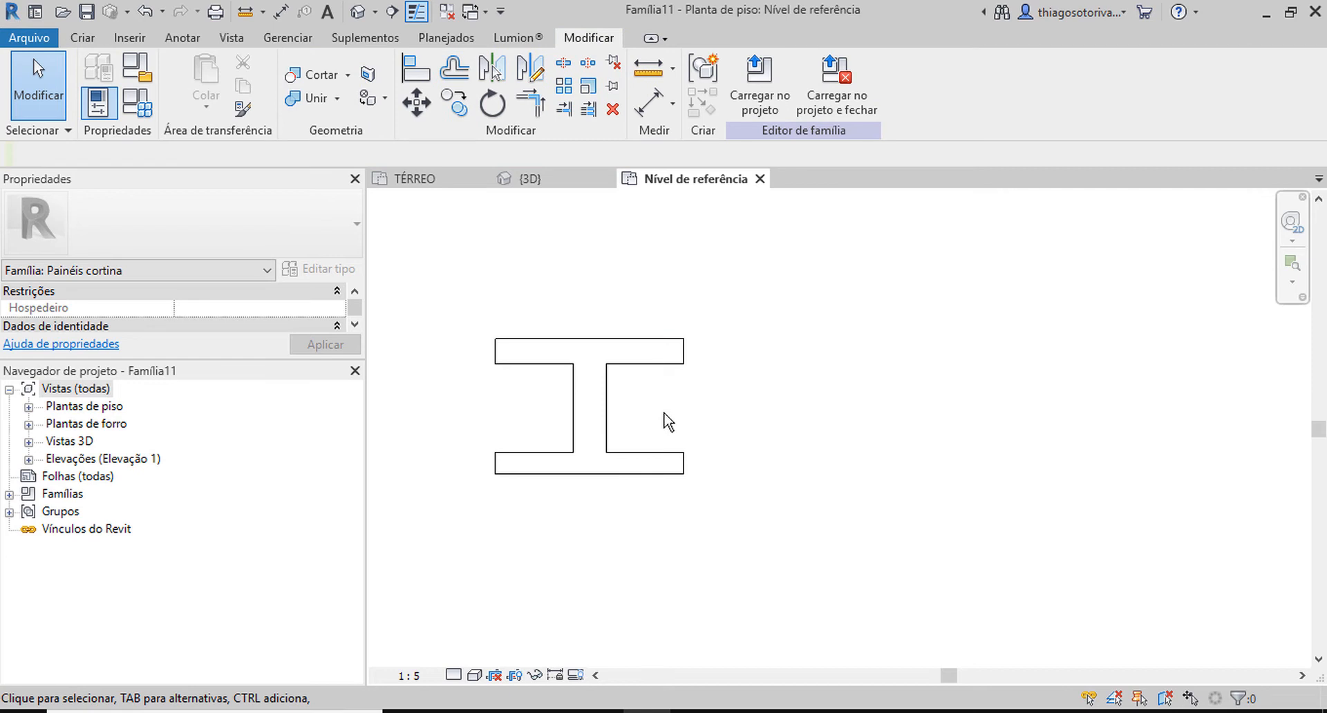
Draw a stepped panel edge in model lines that fits into the I's right recess and around its flange ends with a small gap.
{"action": "key", "text": "l"}
{"action": "key", "text": "i"}
{"action": "scroll", "coordinate": [687, 432], "scroll_direction": "up", "scroll_amount": 3}
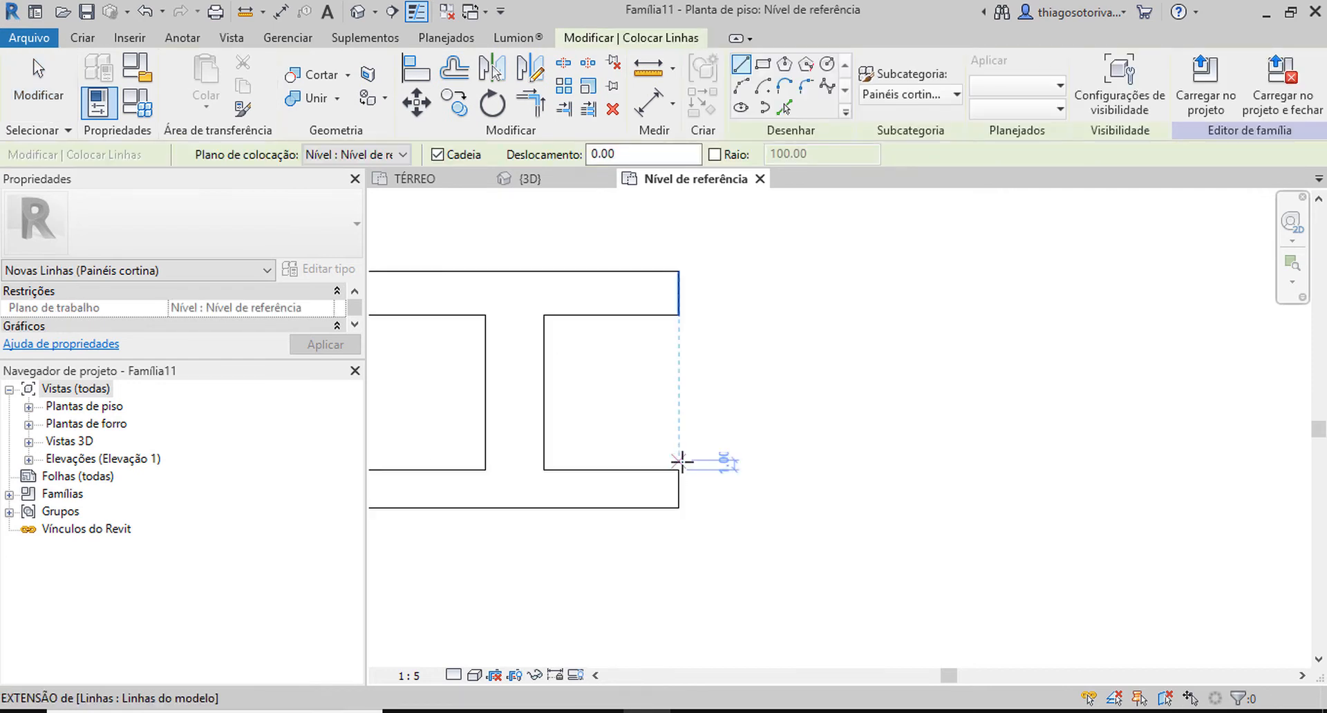
{"action": "left_click", "coordinate": [679, 460]}
{"action": "left_click", "coordinate": [551, 460]}
{"action": "left_click", "coordinate": [553, 324]}
{"action": "left_click", "coordinate": [687, 325]}
{"action": "left_click", "coordinate": [688, 272]}
Complete the panel outline with an upper edge about 58.5 cm long, a vertical end and a lower edge, and trim the open corner.
{"action": "middle_click_drag", "start_coordinate": [1135, 261], "coordinate": [877, 272]}
{"action": "left_click", "coordinate": [942, 273]}
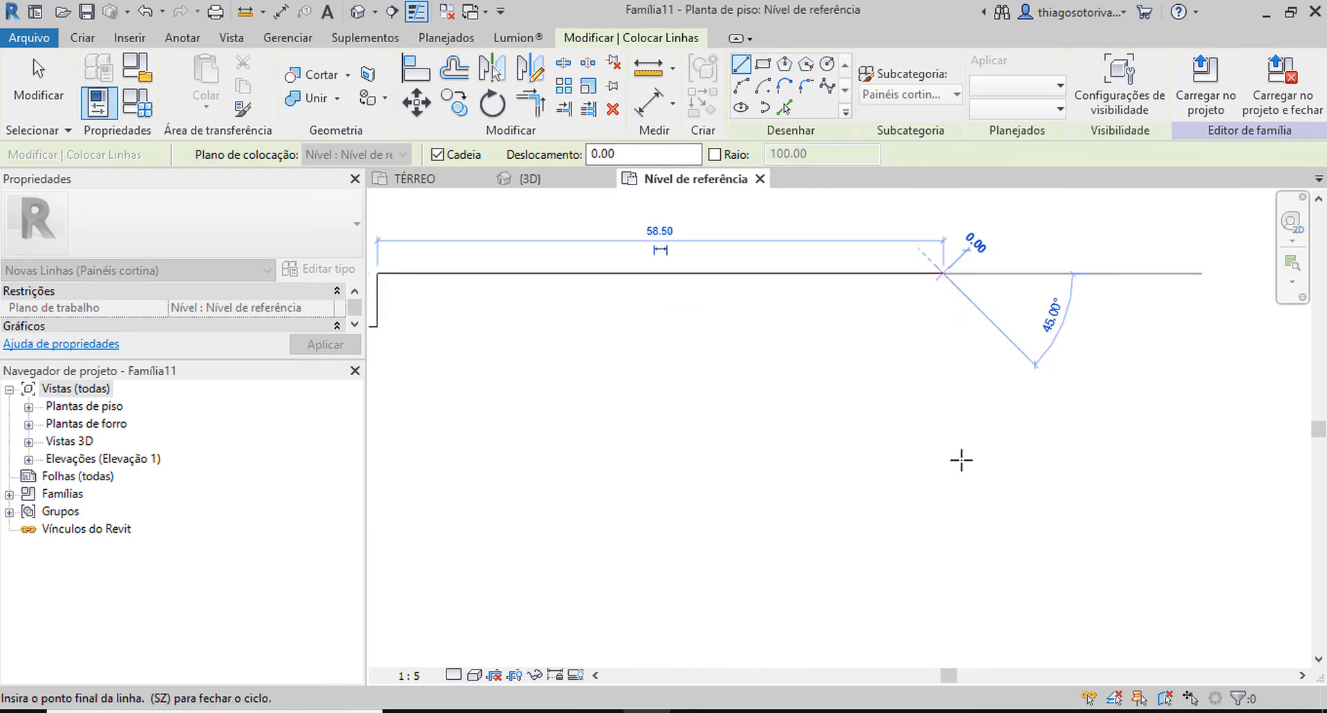
{"action": "scroll", "coordinate": [962, 458], "scroll_direction": "down", "scroll_amount": 2}
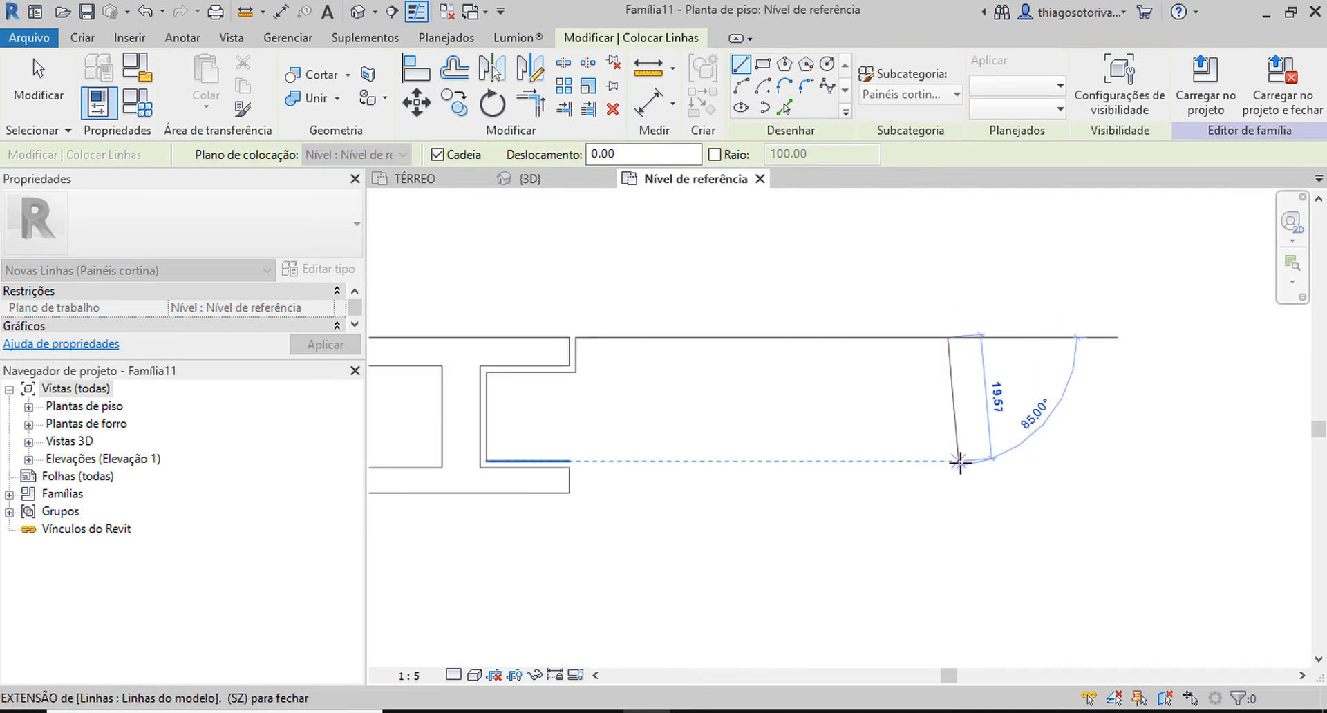
{"action": "left_click", "coordinate": [944, 492]}
{"action": "scroll", "coordinate": [693, 498], "scroll_direction": "up", "scroll_amount": 2}
{"action": "scroll", "coordinate": [551, 500], "scroll_direction": "up", "scroll_amount": 1}
{"action": "left_click", "coordinate": [427, 481]}
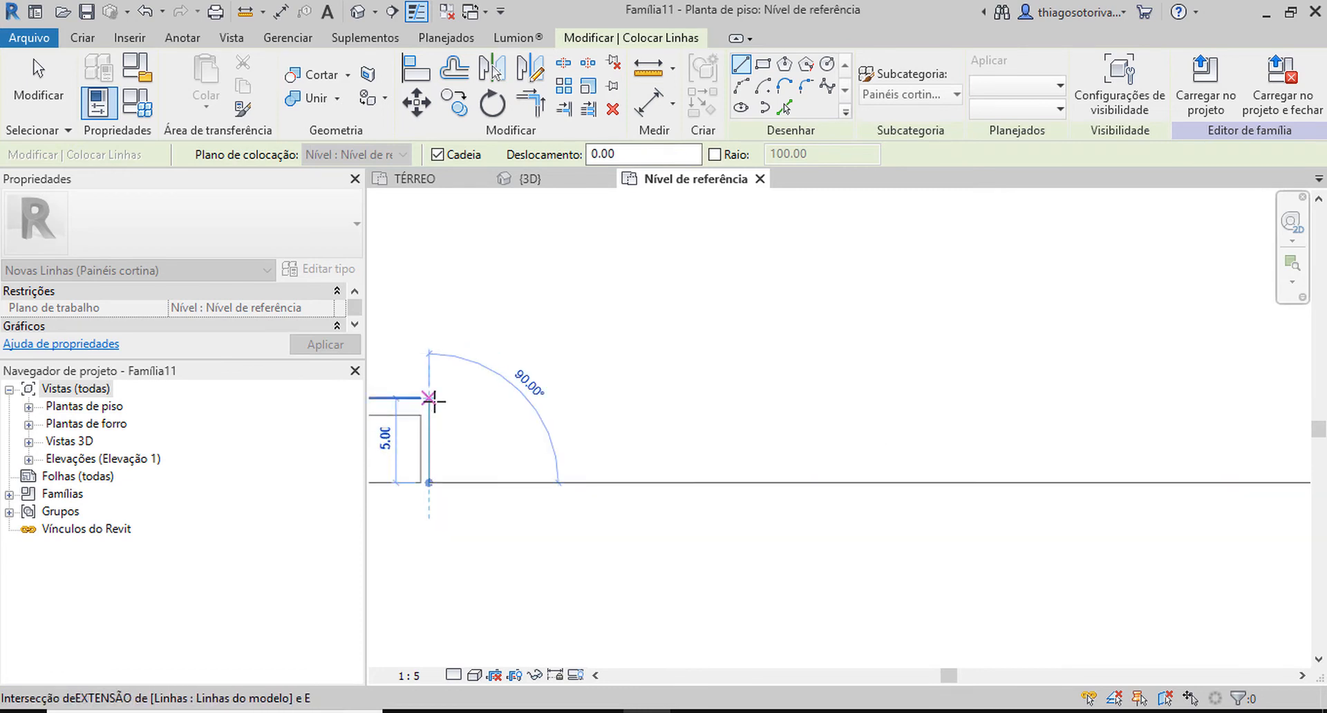
{"action": "left_click", "coordinate": [429, 398]}
{"action": "key", "text": "t"}
{"action": "key", "text": "r"}
{"action": "scroll", "coordinate": [470, 411], "scroll_direction": "down", "scroll_amount": 2}
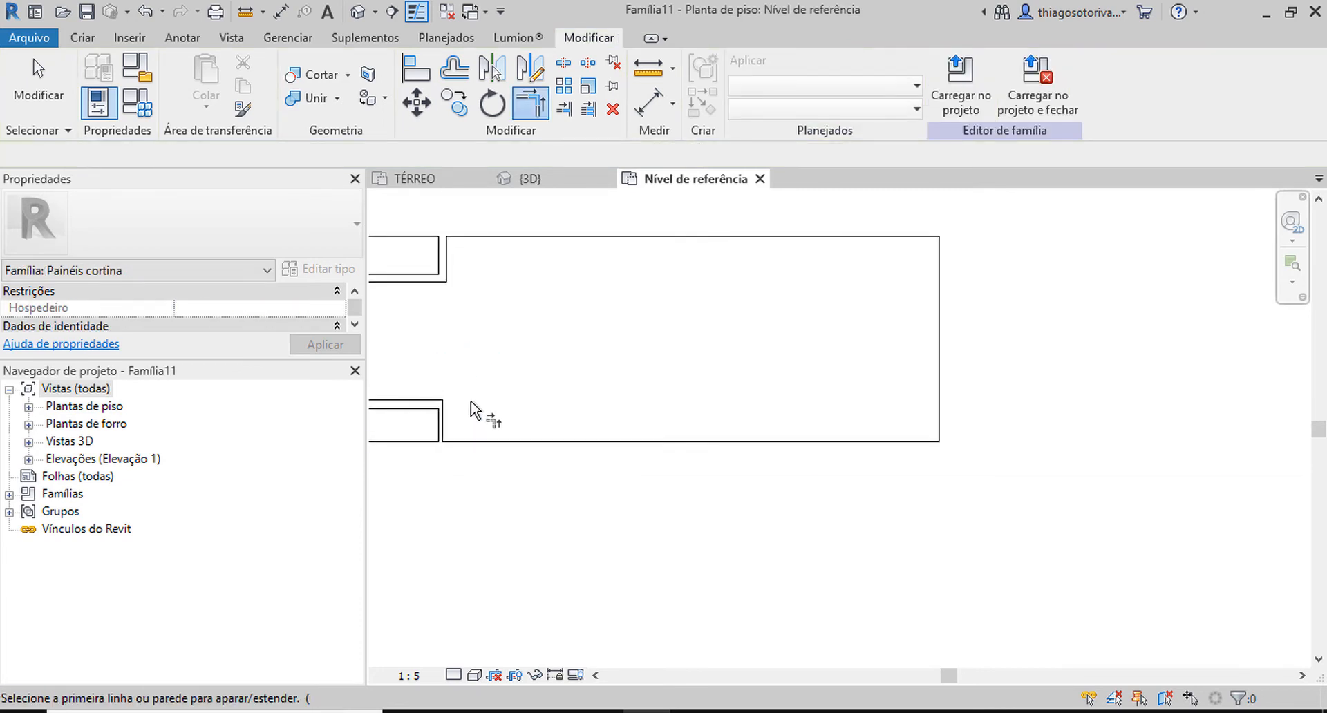
{"action": "scroll", "coordinate": [670, 414], "scroll_direction": "down", "scroll_amount": 2}
{"action": "key", "text": "Escape"}
{"action": "key", "text": "Escape"}
Select the panel outline's connected lines and examine how the shape fits into the I profile.
{"action": "key", "text": "Tab"}
{"action": "left_click", "coordinate": [668, 426]}
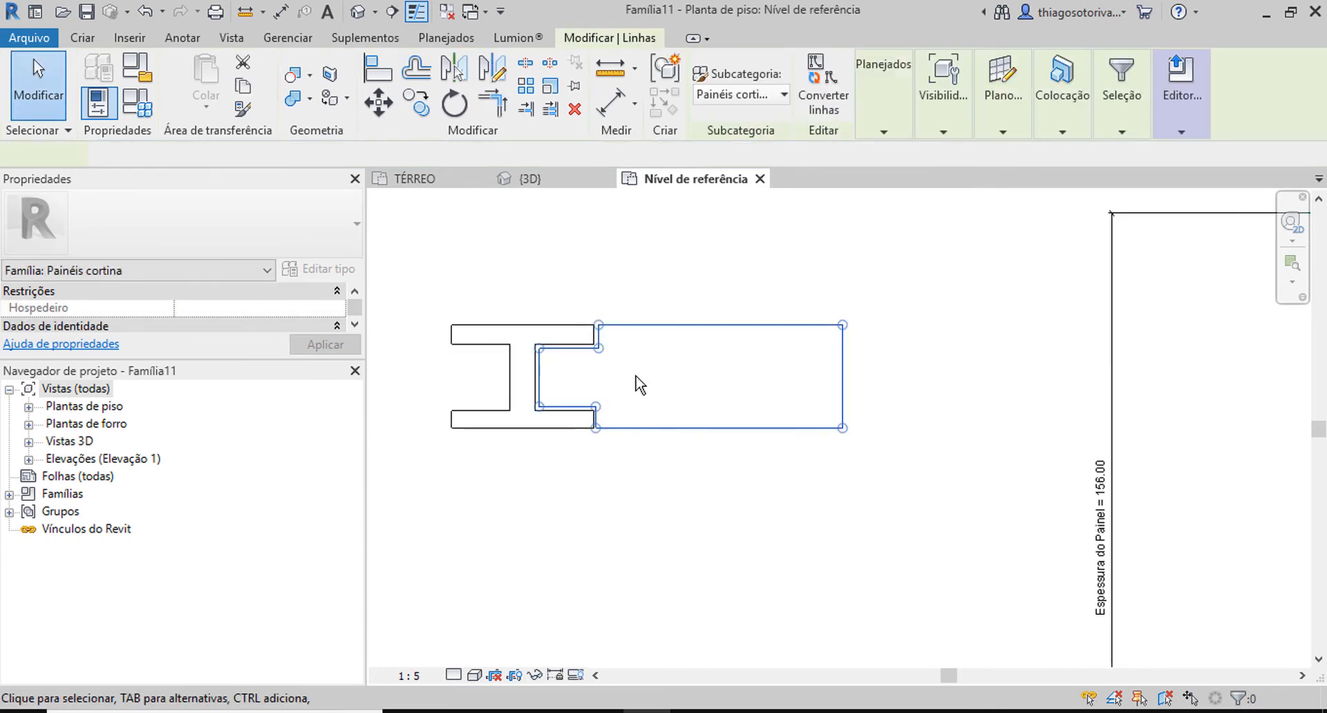
{"action": "scroll", "coordinate": [640, 385], "scroll_direction": "up", "scroll_amount": 2}
{"action": "middle_click_drag", "start_coordinate": [643, 379], "coordinate": [850, 370]}
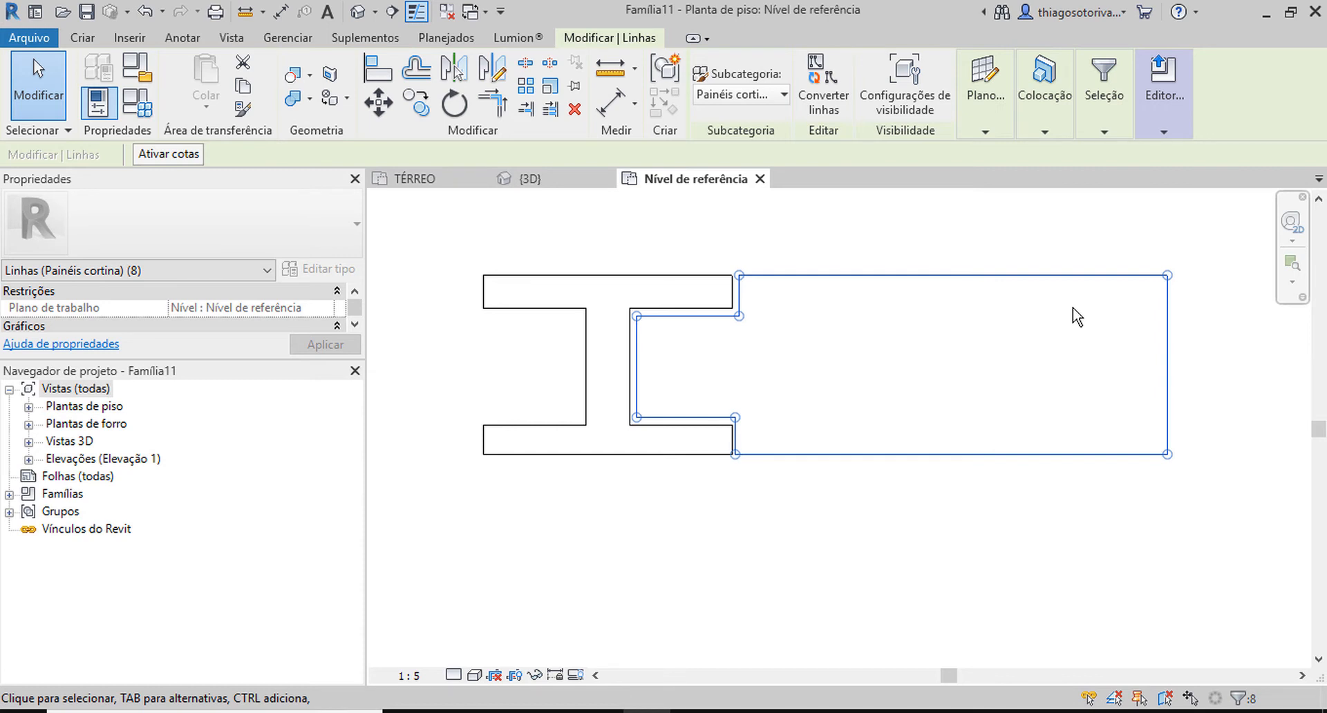
{"action": "scroll", "coordinate": [542, 339], "scroll_direction": "down", "scroll_amount": 5}
{"action": "left_click", "coordinate": [468, 276]}
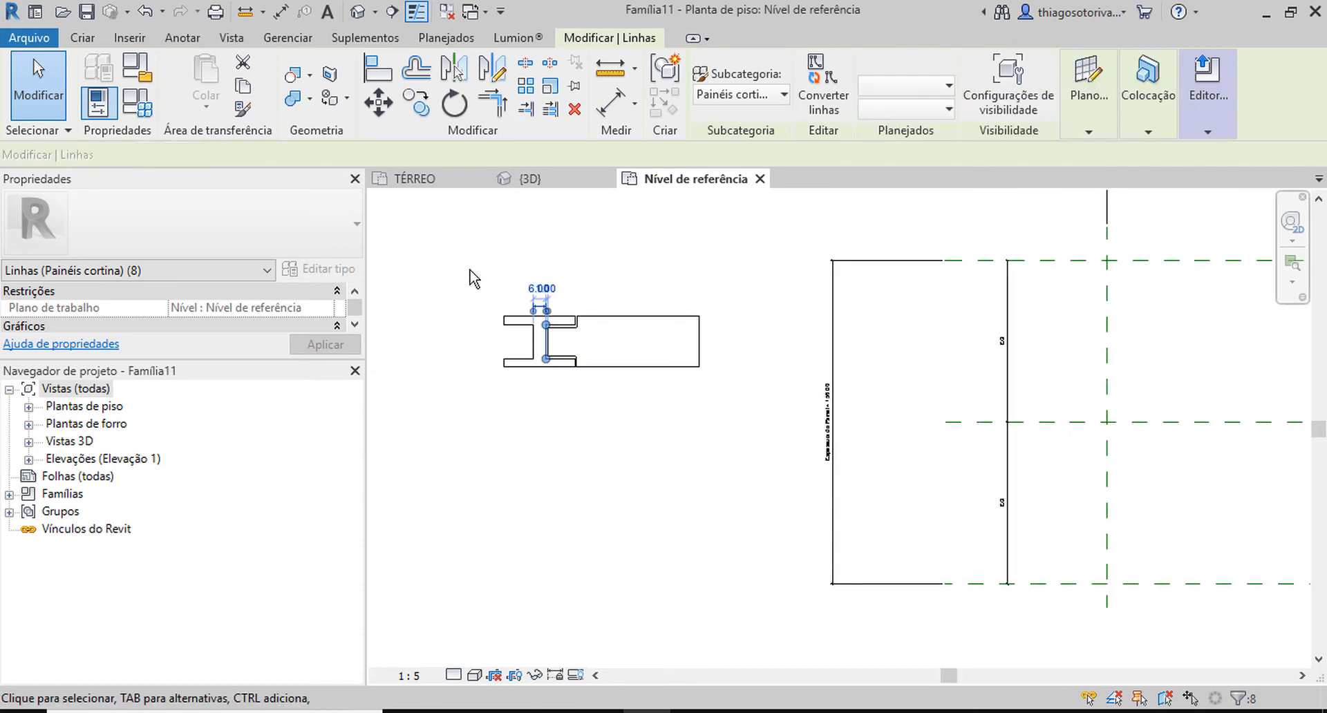
Delete the trial model lines of the I profile and the fitted panel outline.
{"action": "left_click_drag", "start_coordinate": [455, 266], "coordinate": [720, 465]}
{"action": "key", "text": "Delete"}
{"action": "middle_click_drag", "start_coordinate": [722, 442], "coordinate": [342, 429]}
{"action": "scroll", "coordinate": [384, 414], "scroll_direction": "down", "scroll_amount": 3}
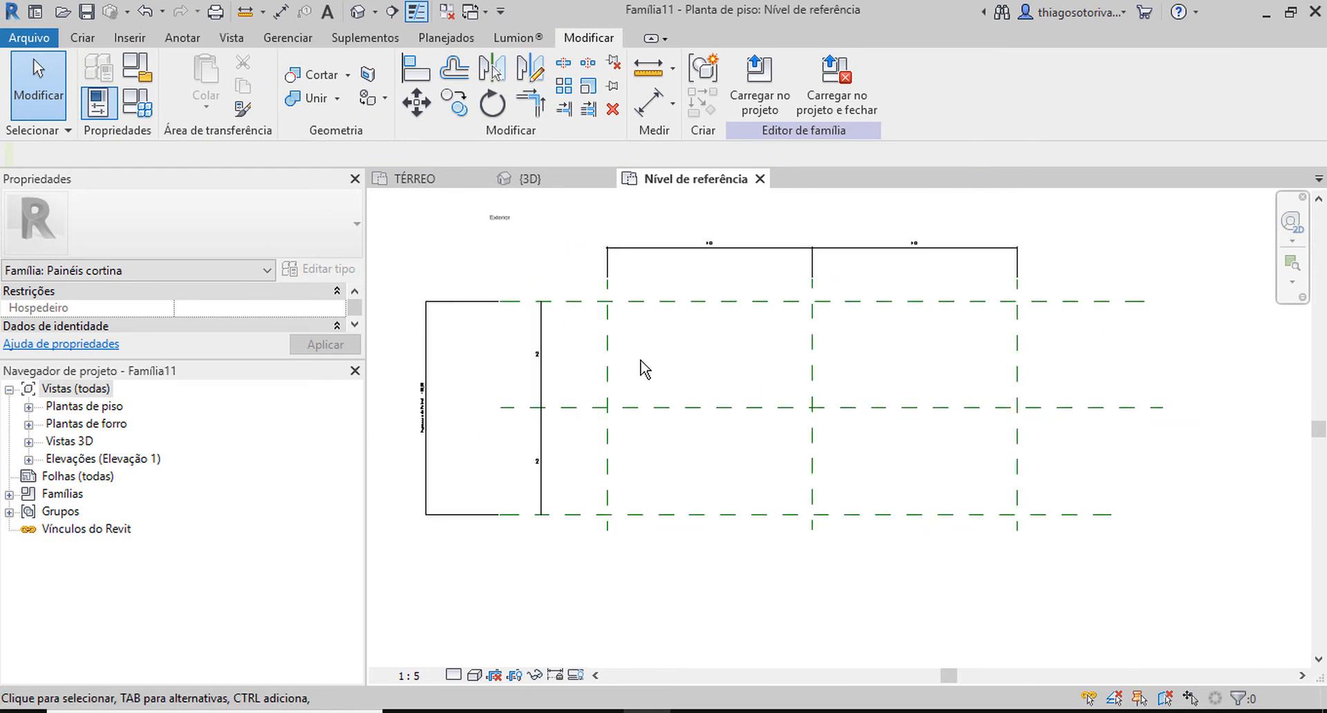
Draw two vertical reference planes, one just inside each outer vertical reference plane.
{"action": "key", "text": "r"}
{"action": "key", "text": "p"}
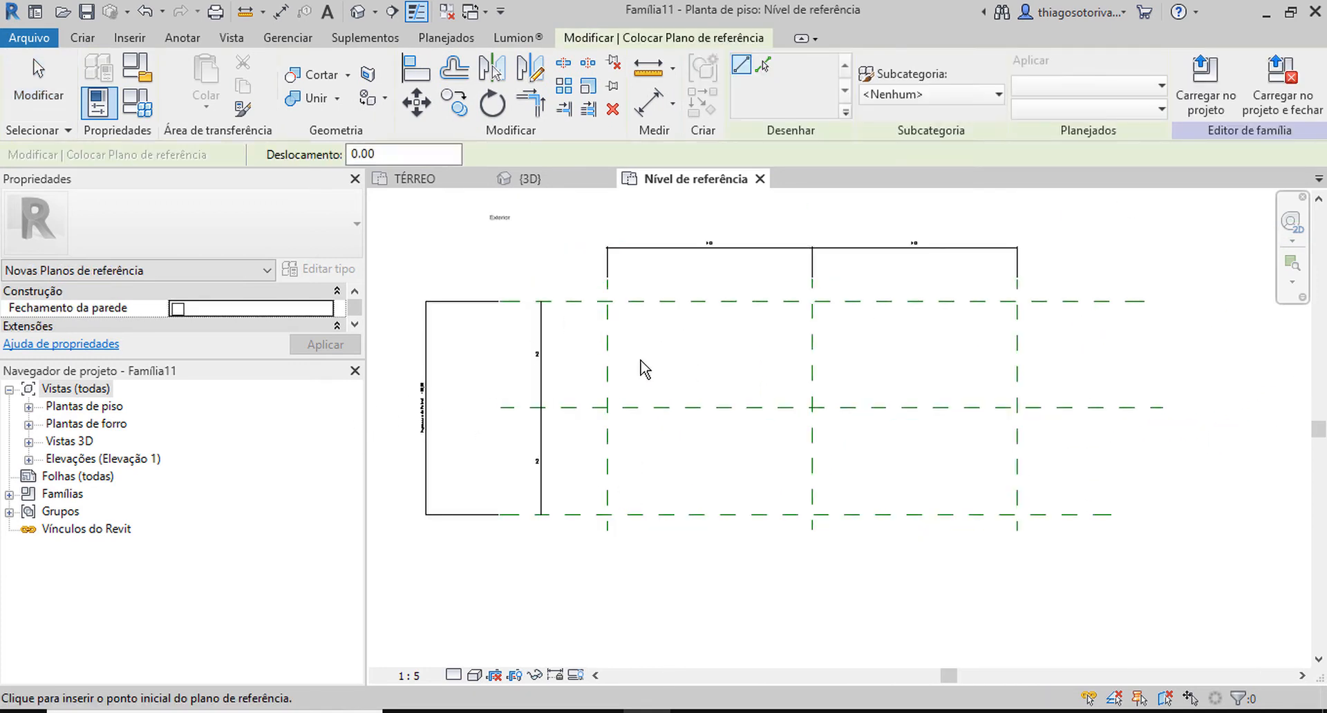
{"action": "left_click", "coordinate": [650, 542]}
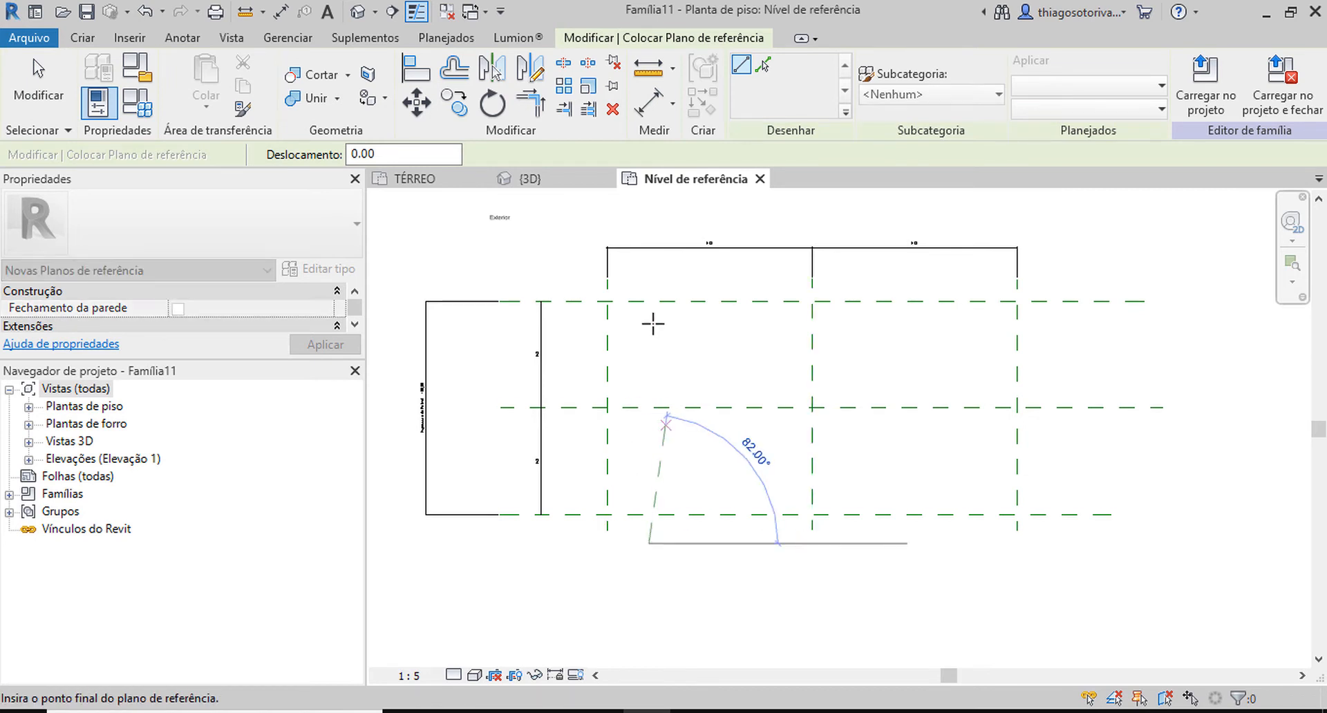
{"action": "left_click", "coordinate": [648, 269]}
{"action": "left_click", "coordinate": [986, 551]}
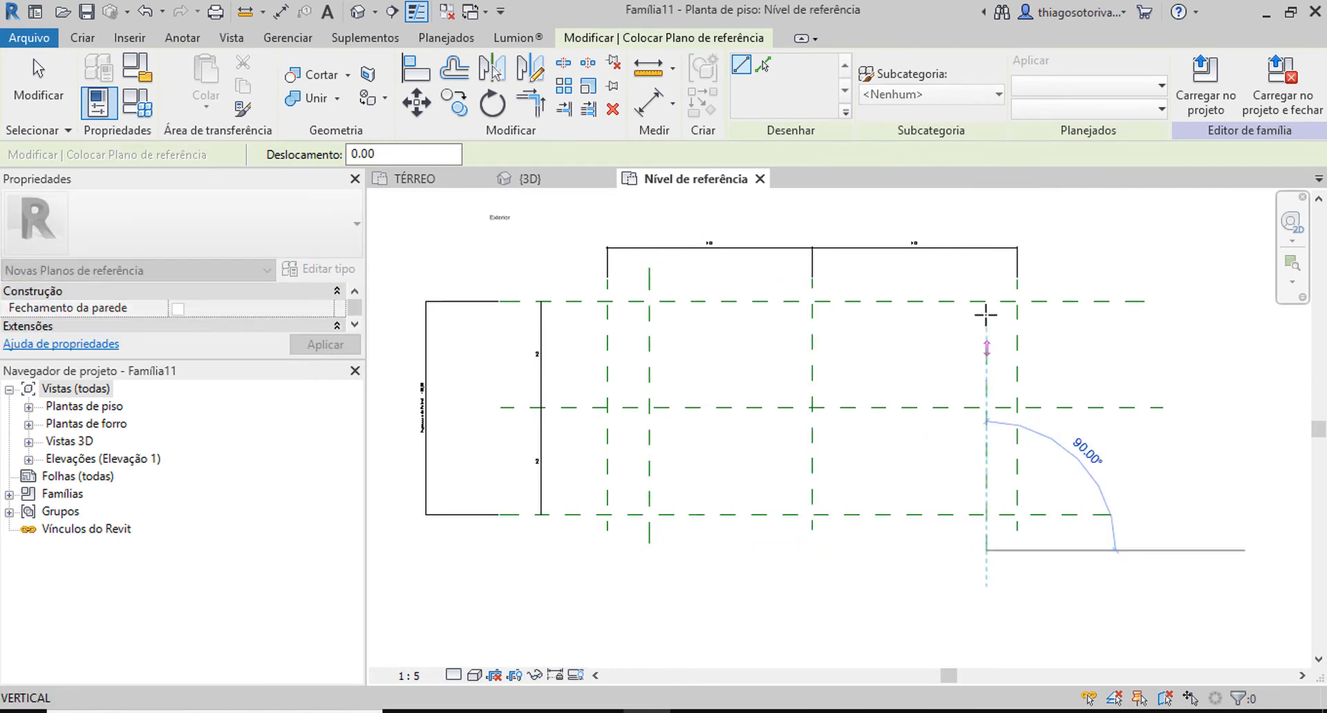
{"action": "left_click", "coordinate": [986, 269]}
{"action": "key", "text": "Escape"}
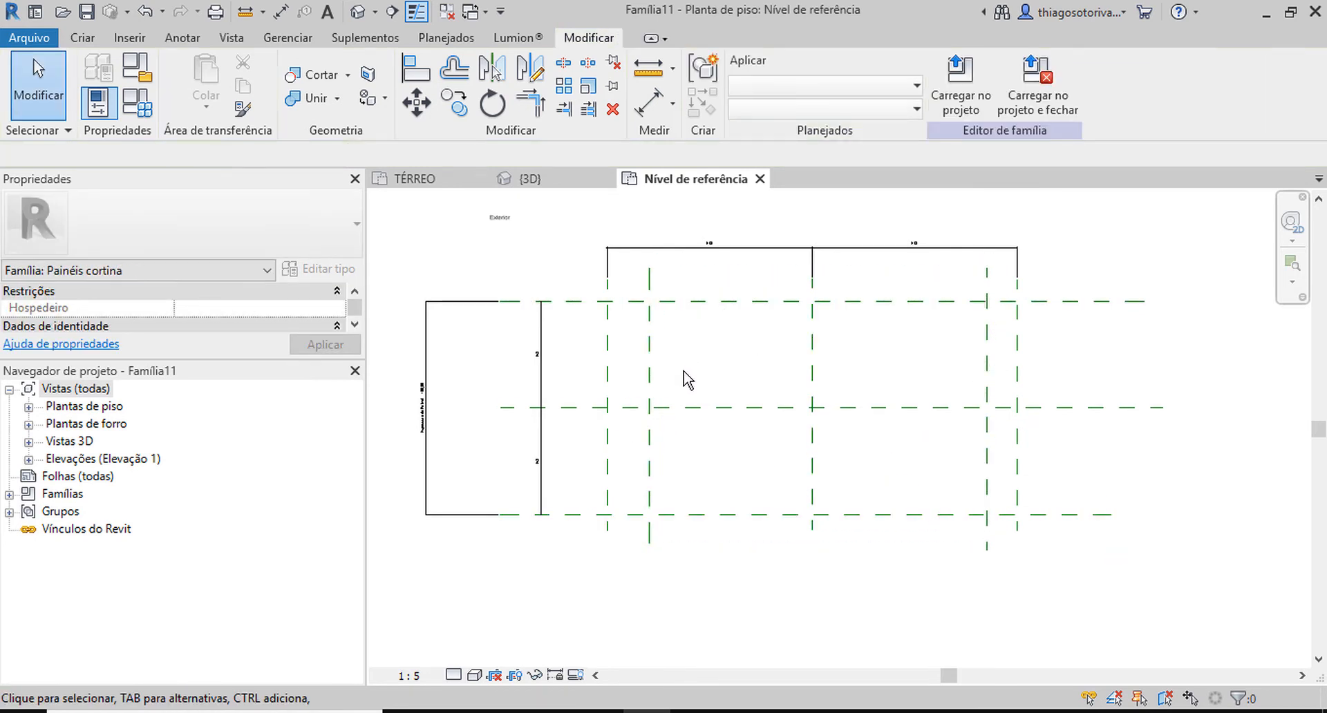
Dimension the gap between each new vertical reference plane and its neighbouring outer plane, above the layout.
{"action": "key", "text": "d"}
{"action": "key", "text": "i"}
{"action": "left_click", "coordinate": [607, 364]}
{"action": "left_click", "coordinate": [649, 364]}
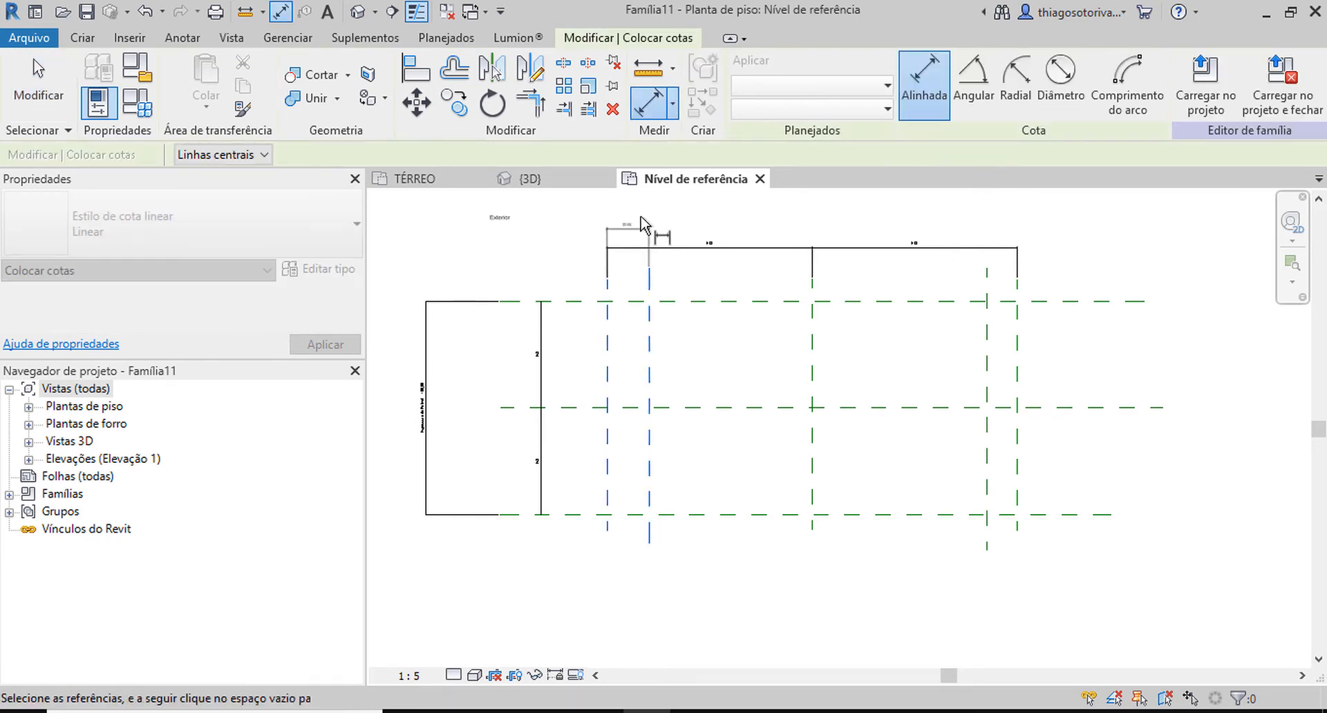
{"action": "left_click", "coordinate": [641, 214]}
{"action": "left_click", "coordinate": [990, 331]}
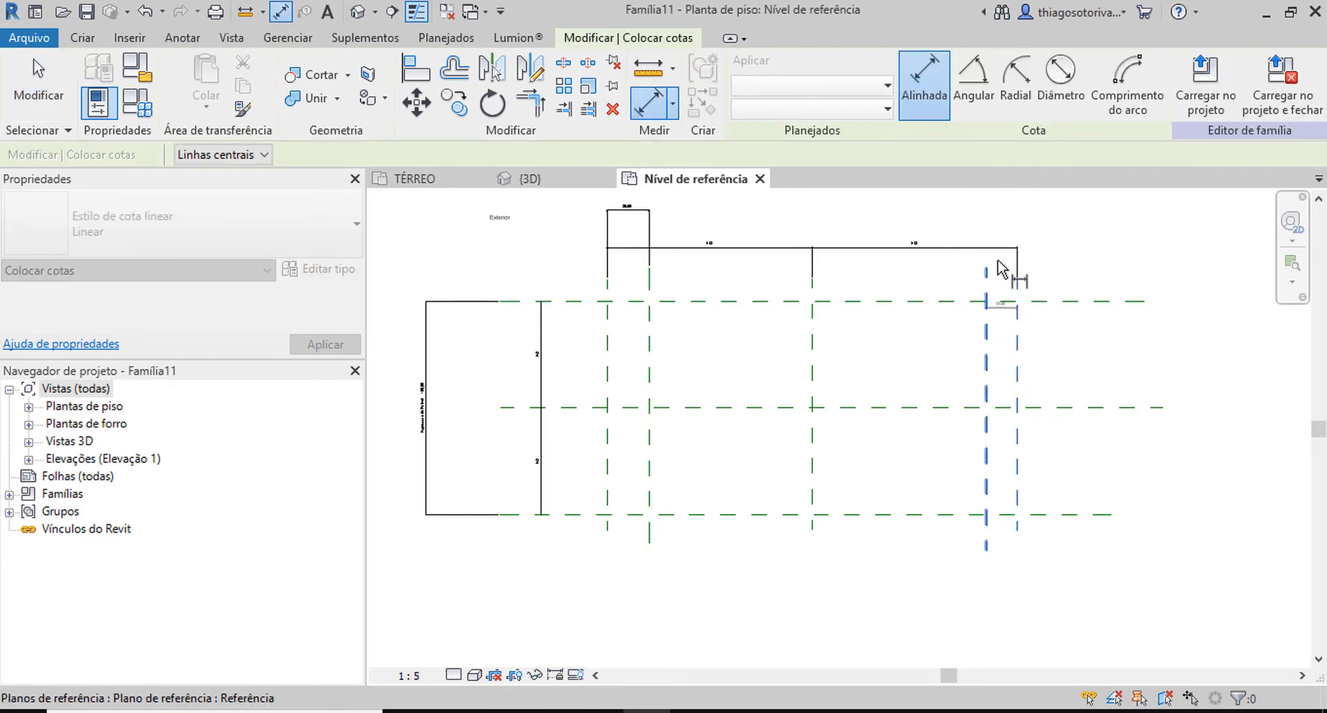
{"action": "left_click", "coordinate": [1001, 217]}
{"action": "key", "text": "Escape"}
Label both end-gap dimensions with a new type parameter named Largura do Encaixe.
{"action": "left_click", "coordinate": [1014, 218]}
{"action": "left_click", "coordinate": [629, 217], "text": "ctrl"}
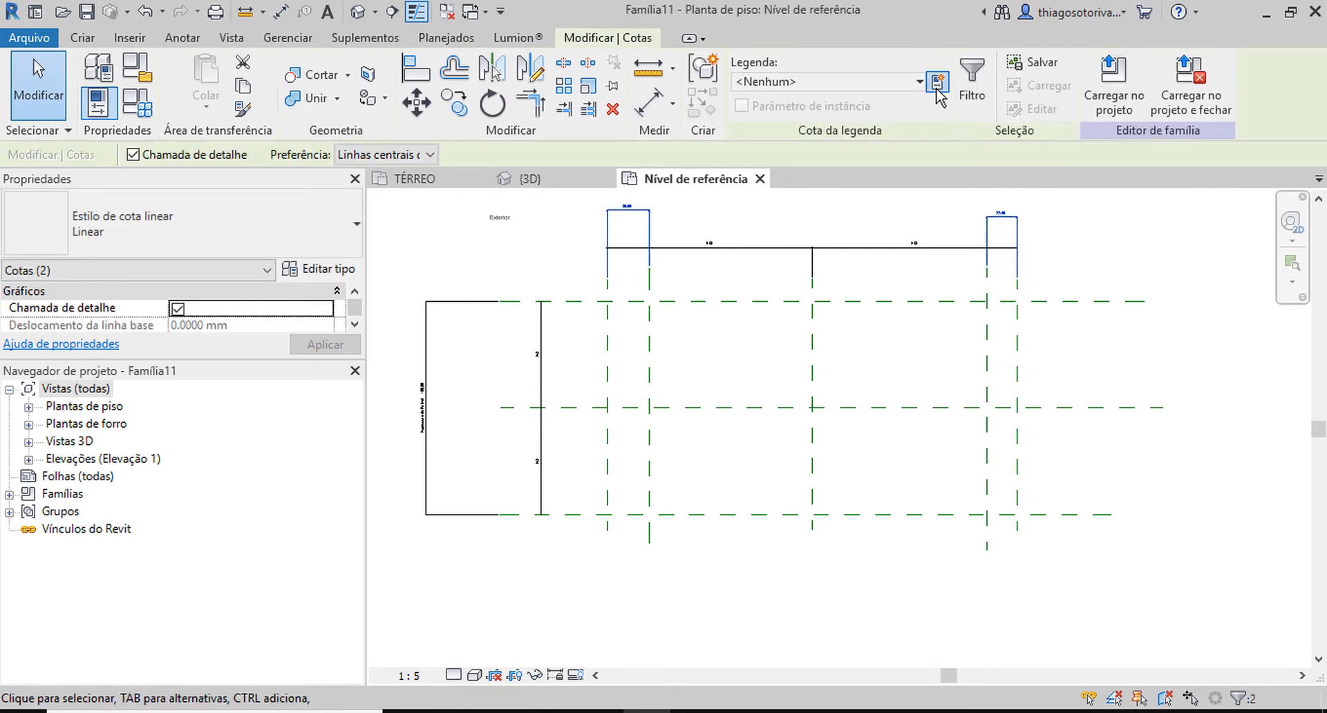
{"action": "left_click", "coordinate": [937, 83]}
{"action": "type", "text": "Largura do Encaixe"}
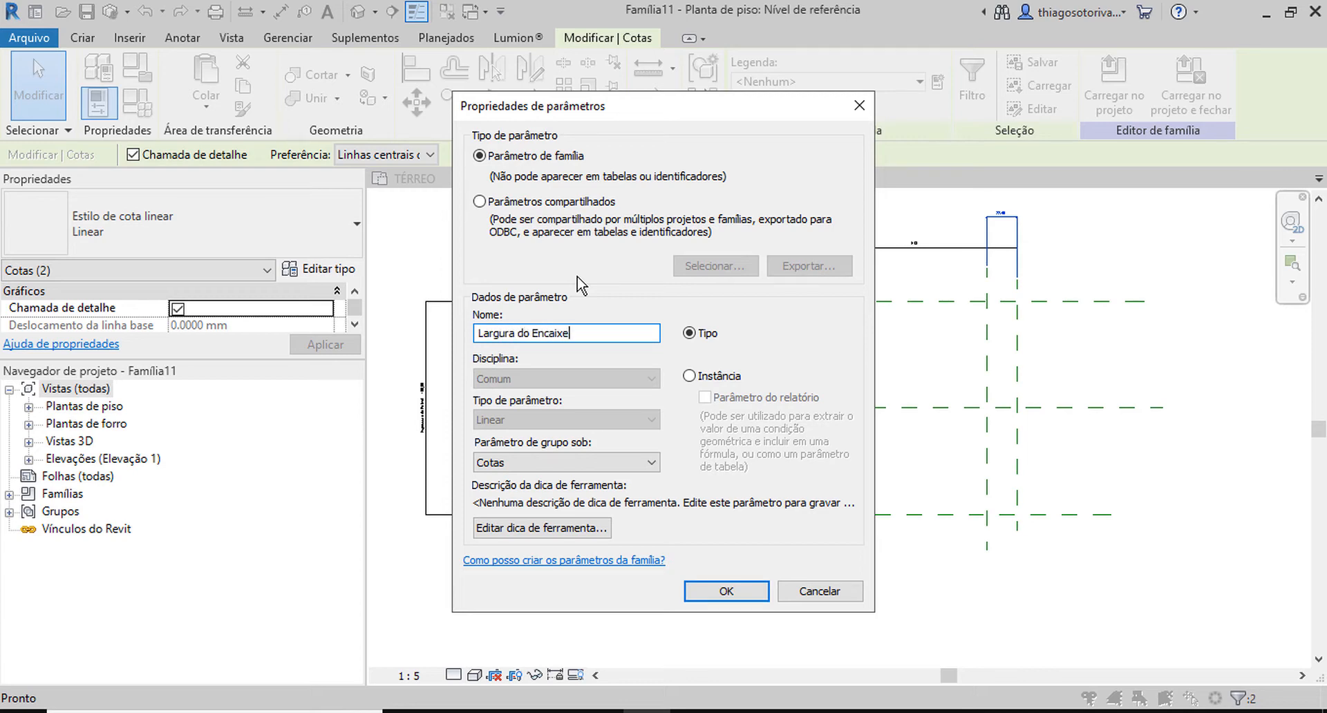
{"action": "key", "text": "Return"}
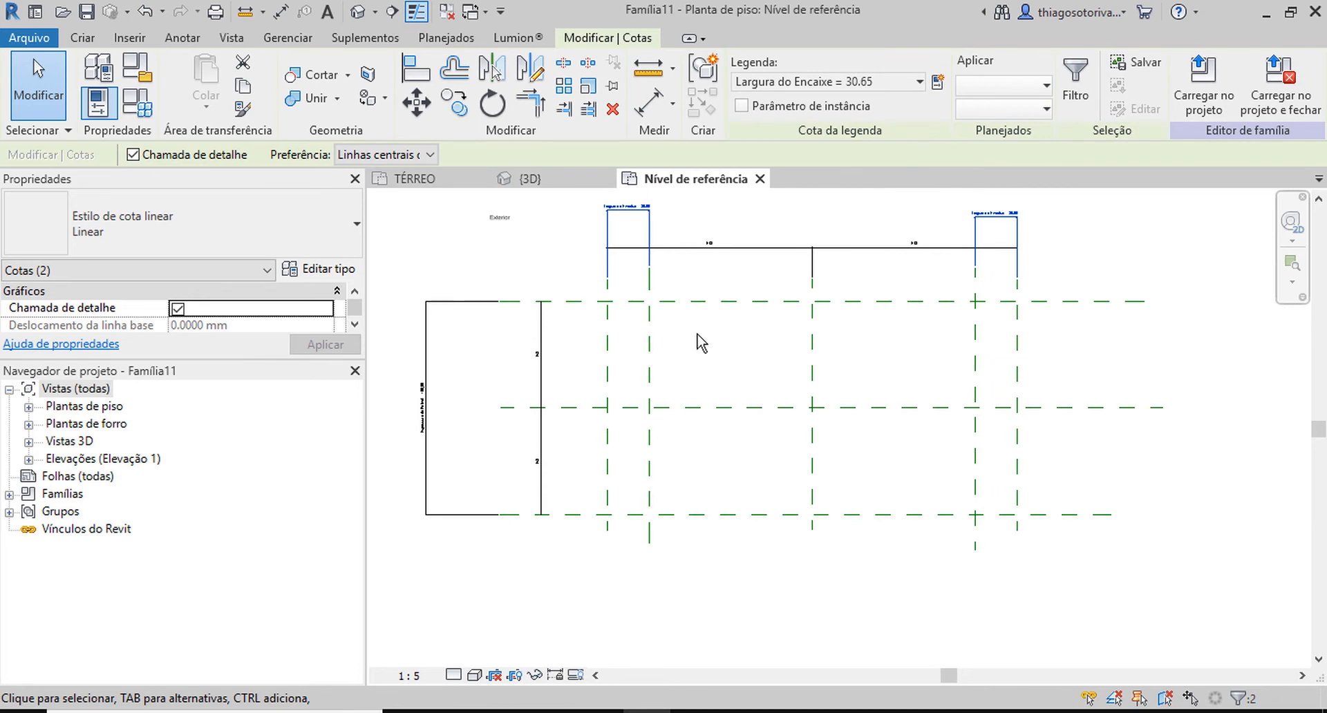
{"action": "left_click", "coordinate": [703, 346]}
Draw two horizontal reference planes, one just inside each outer horizontal plane of the panel thickness.
{"action": "key", "text": "r"}
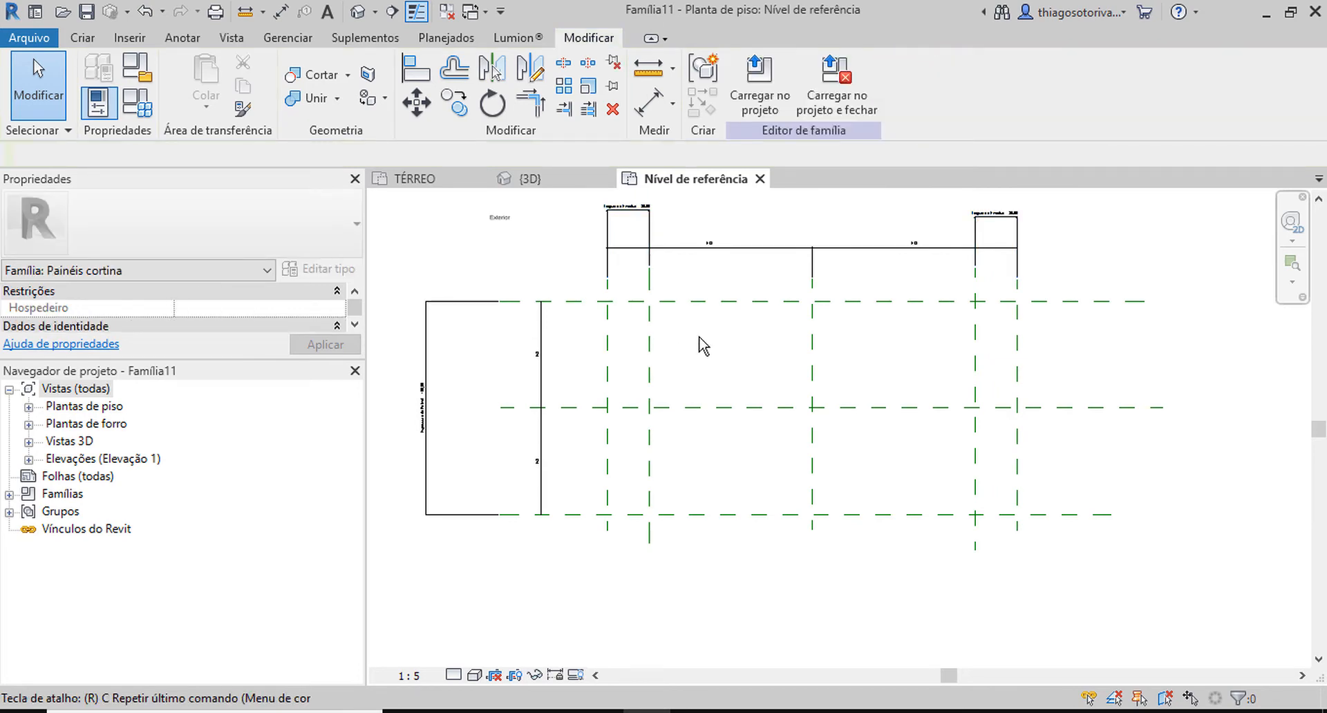
{"action": "key", "text": "p"}
{"action": "left_click", "coordinate": [584, 332]}
{"action": "left_click", "coordinate": [1119, 331]}
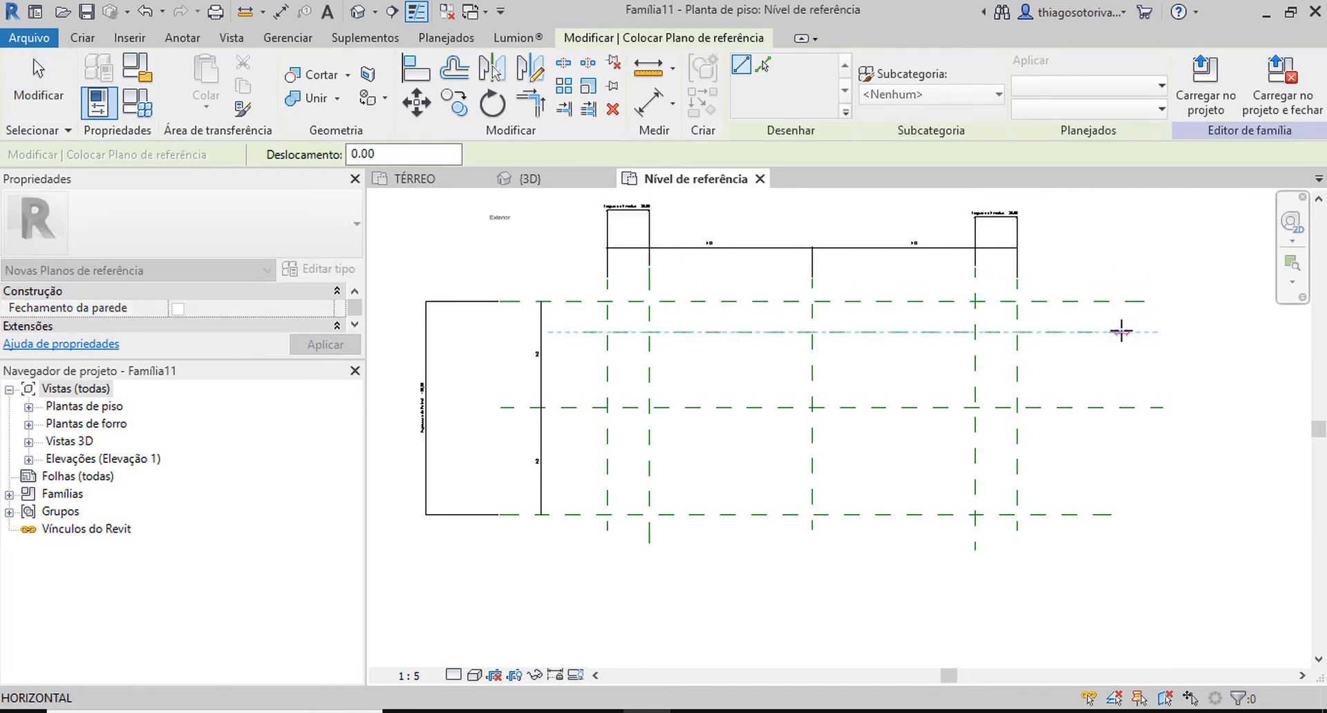
{"action": "left_click", "coordinate": [584, 487]}
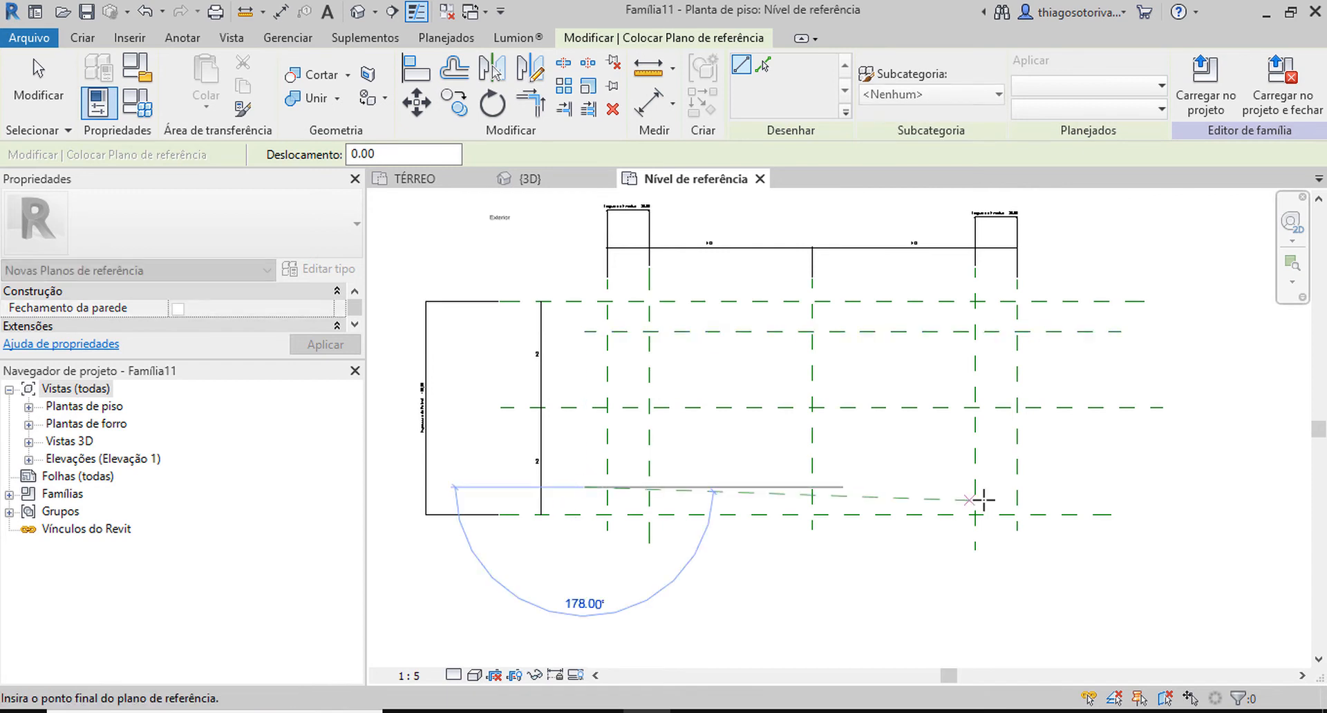
{"action": "left_click", "coordinate": [1126, 487]}
{"action": "key", "text": "Escape"}
{"action": "key", "text": "Escape"}
Dimension the gap between each new horizontal reference plane and its neighbouring outer plane, beside their ends.
{"action": "left_click", "coordinate": [1069, 302]}
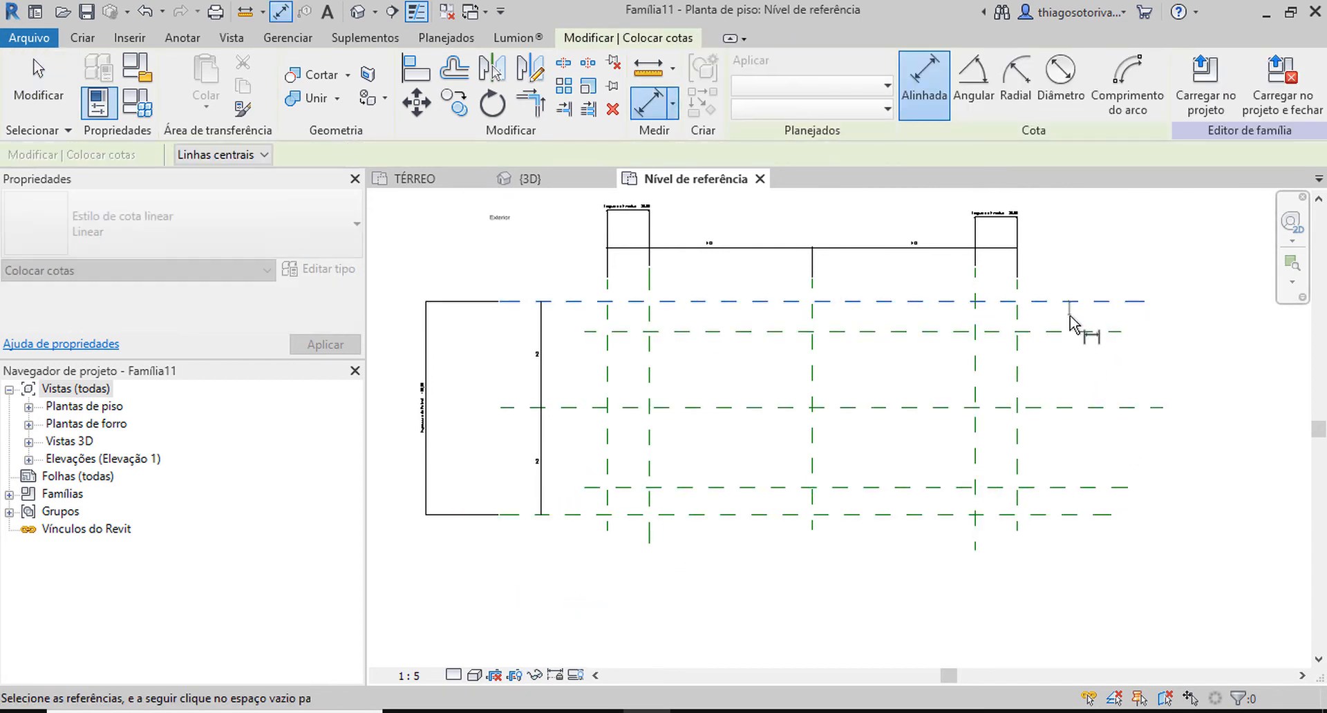
{"action": "left_click", "coordinate": [1076, 332]}
{"action": "left_click", "coordinate": [1225, 319]}
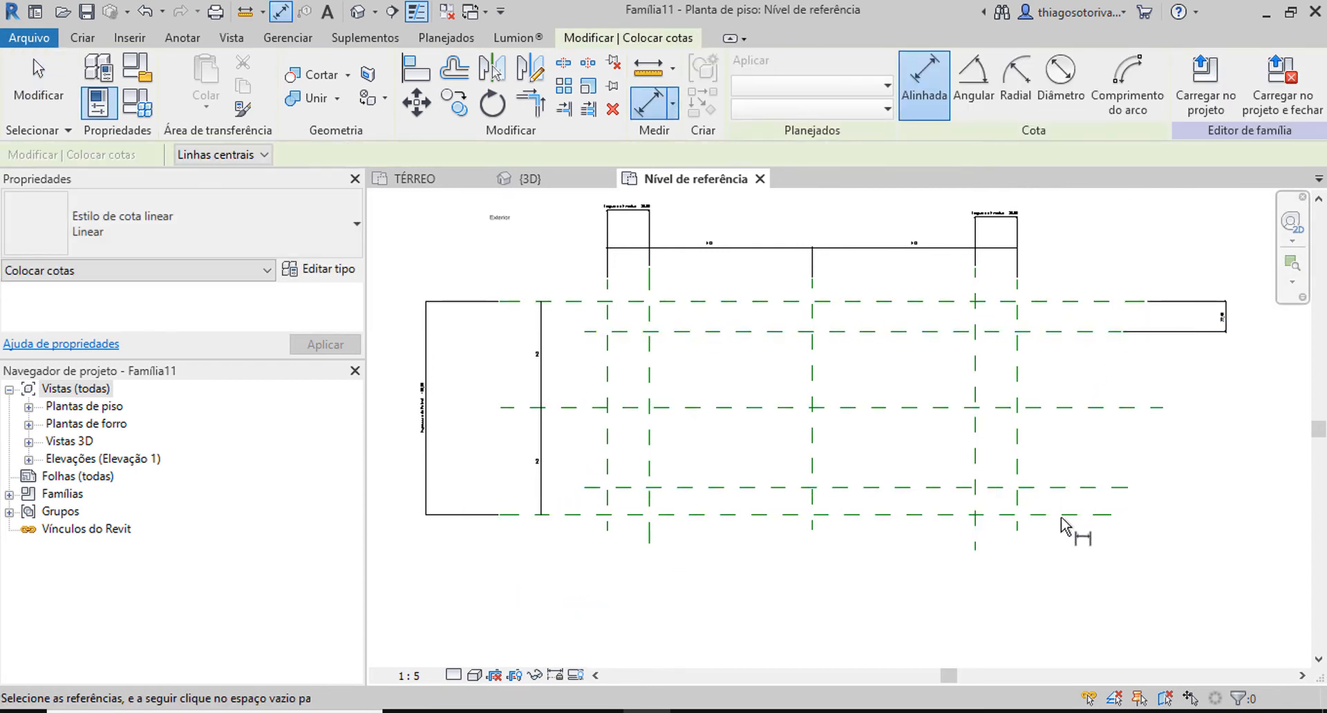
{"action": "left_click", "coordinate": [1079, 487]}
{"action": "left_click", "coordinate": [1106, 515]}
{"action": "left_click", "coordinate": [1196, 499]}
{"action": "key", "text": "Escape"}
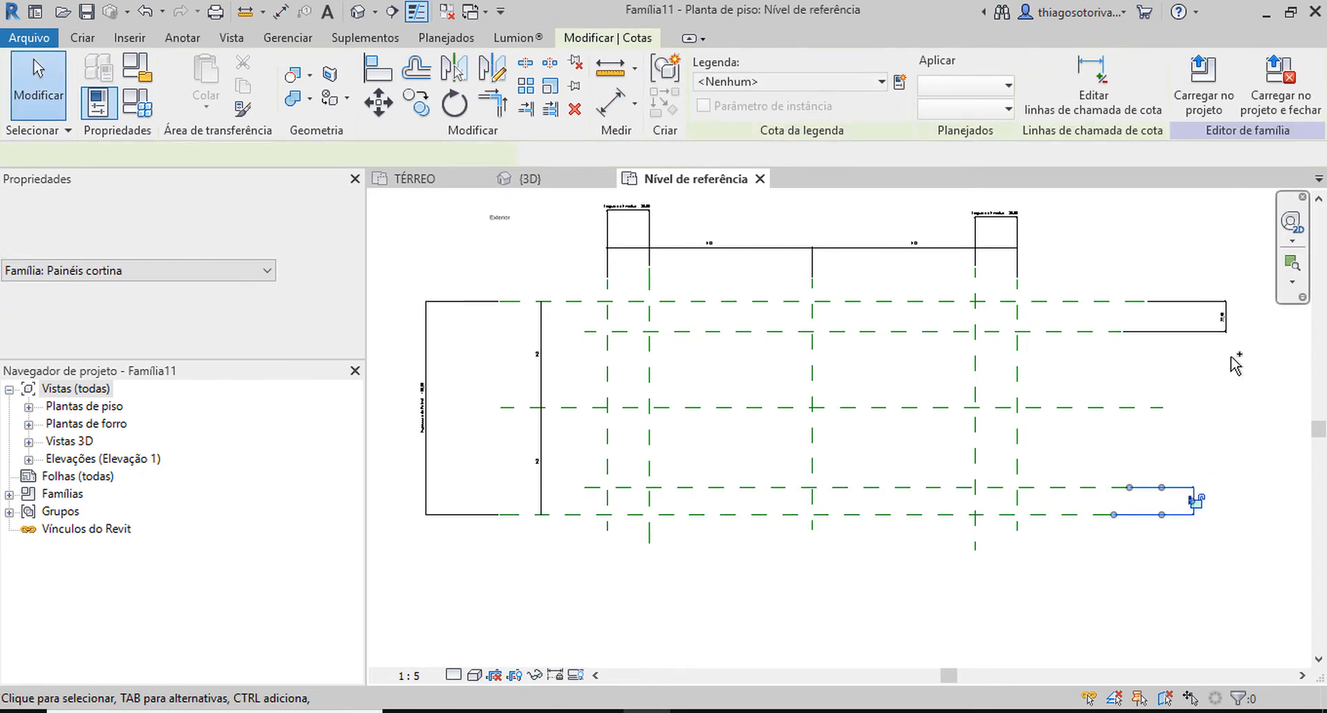
Label both horizontal-plane gap dimensions with a new type parameter named Espessura do Encaixe.
{"action": "left_click", "coordinate": [1219, 331], "text": "ctrl"}
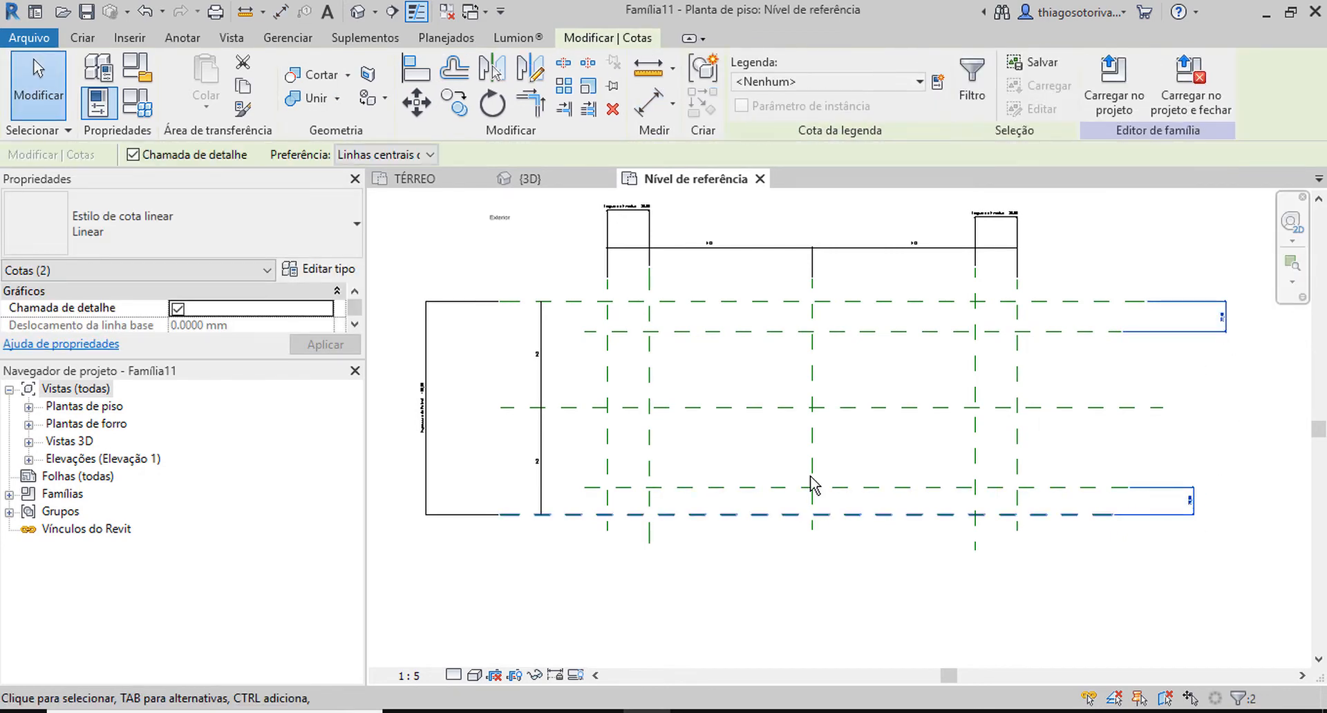
{"action": "left_click", "coordinate": [937, 82]}
{"action": "type", "text": "Espessura do Encaixe"}
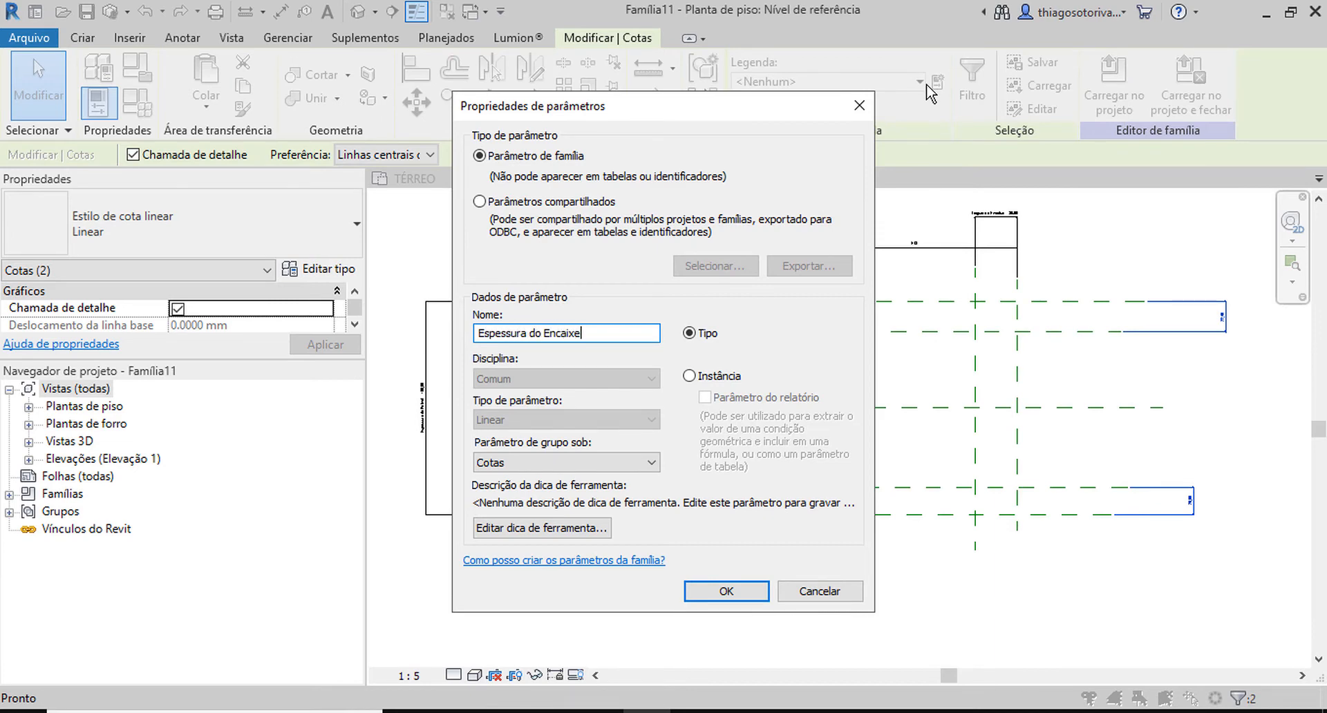
{"action": "key", "text": "Return"}
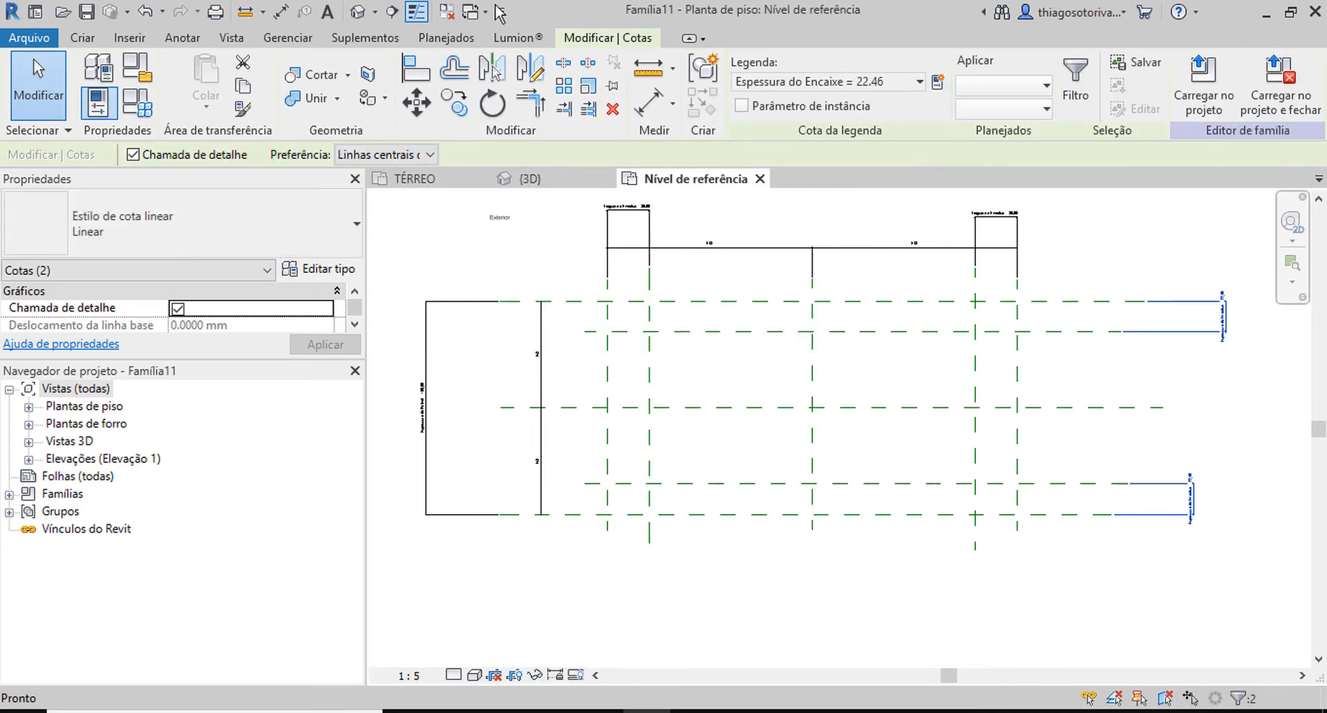
Set the plan view scale to 1:10.
{"action": "left_click", "coordinate": [413, 677]}
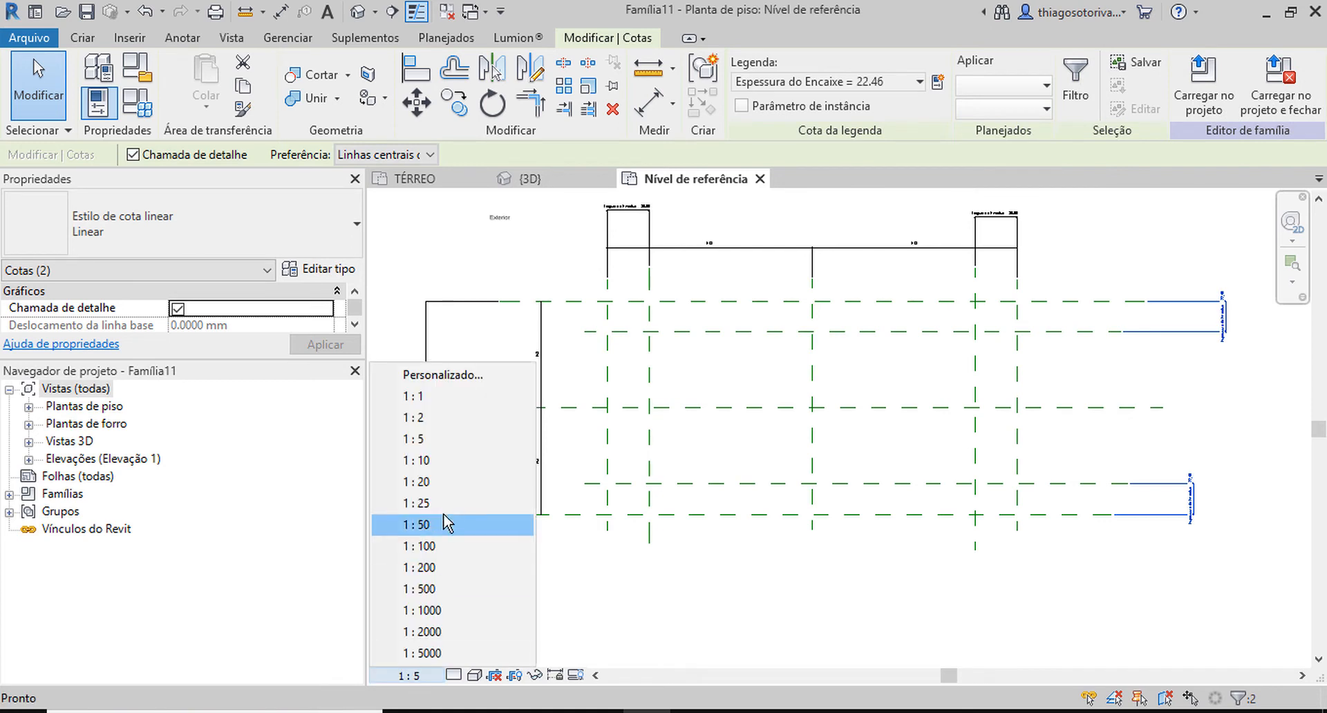
{"action": "left_click", "coordinate": [438, 466]}
{"action": "middle_click_drag", "start_coordinate": [1022, 391], "coordinate": [989, 391]}
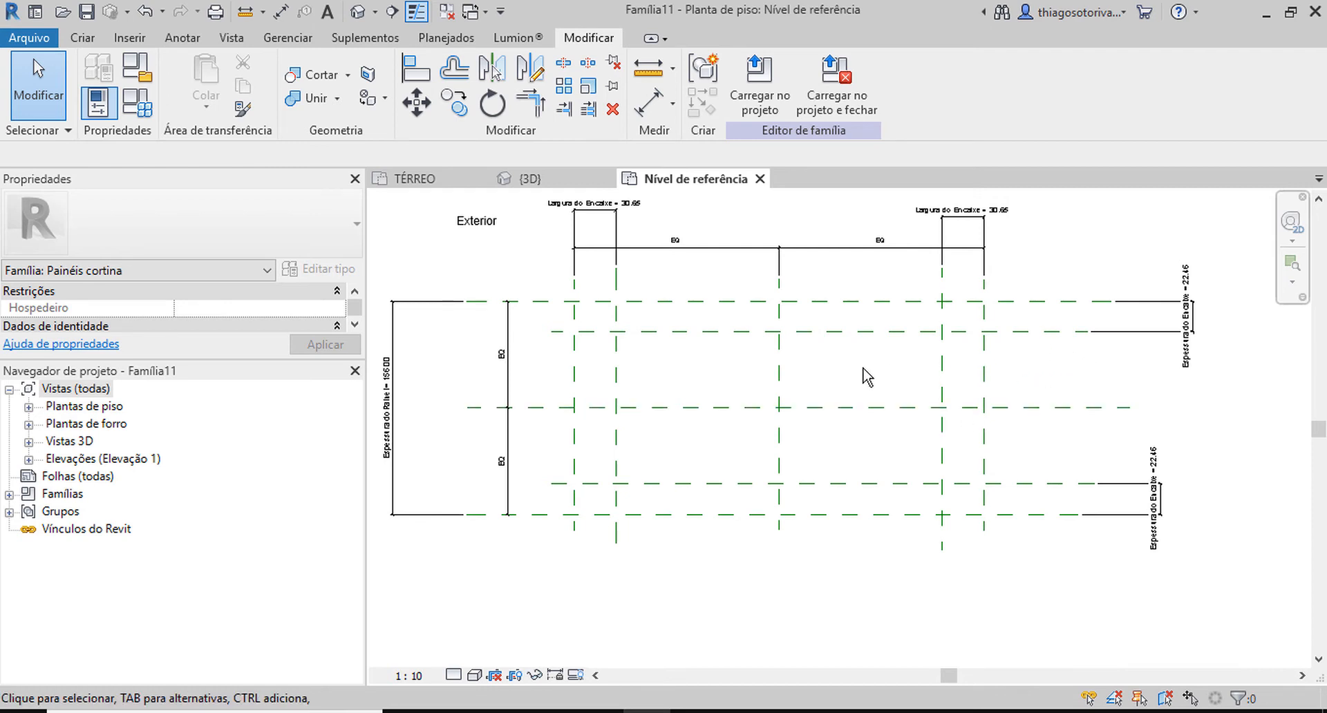
{"action": "middle_click_drag", "start_coordinate": [867, 377], "coordinate": [856, 358]}
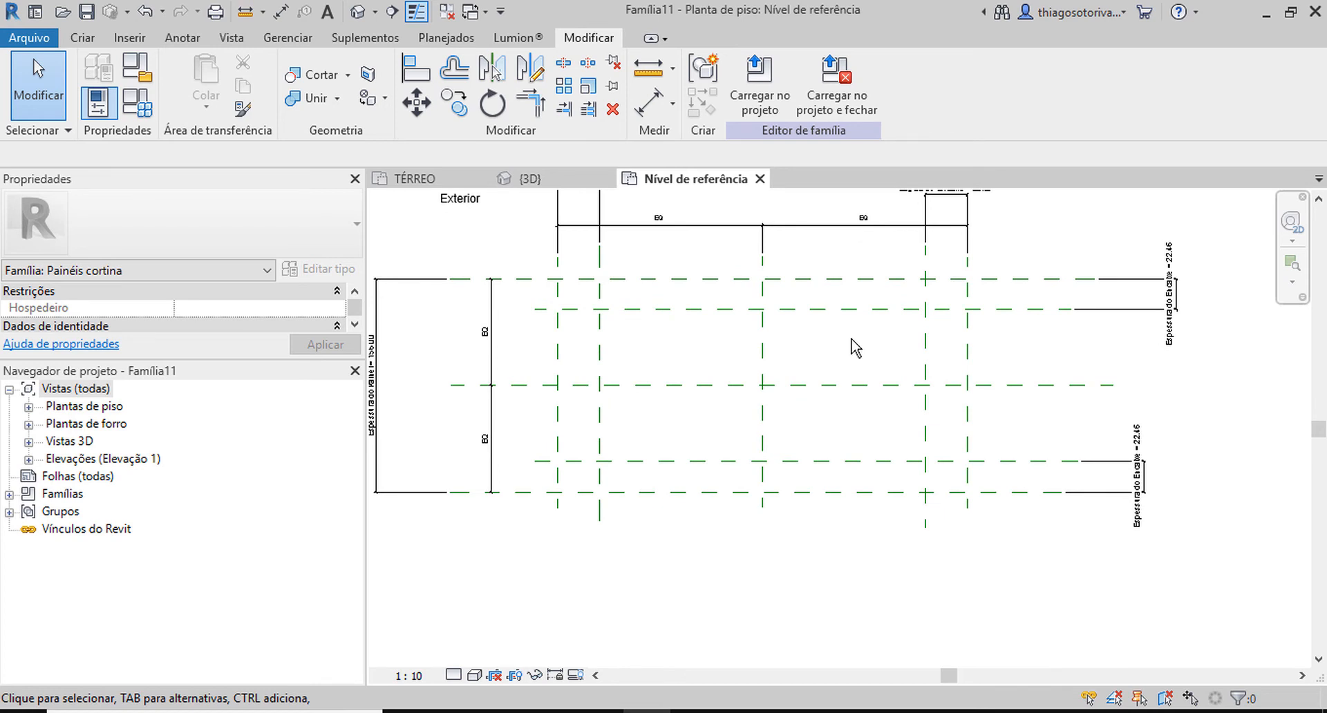
Start an Extrusion sketch for the panel in the reference level plan.
{"action": "left_click", "coordinate": [82, 37]}
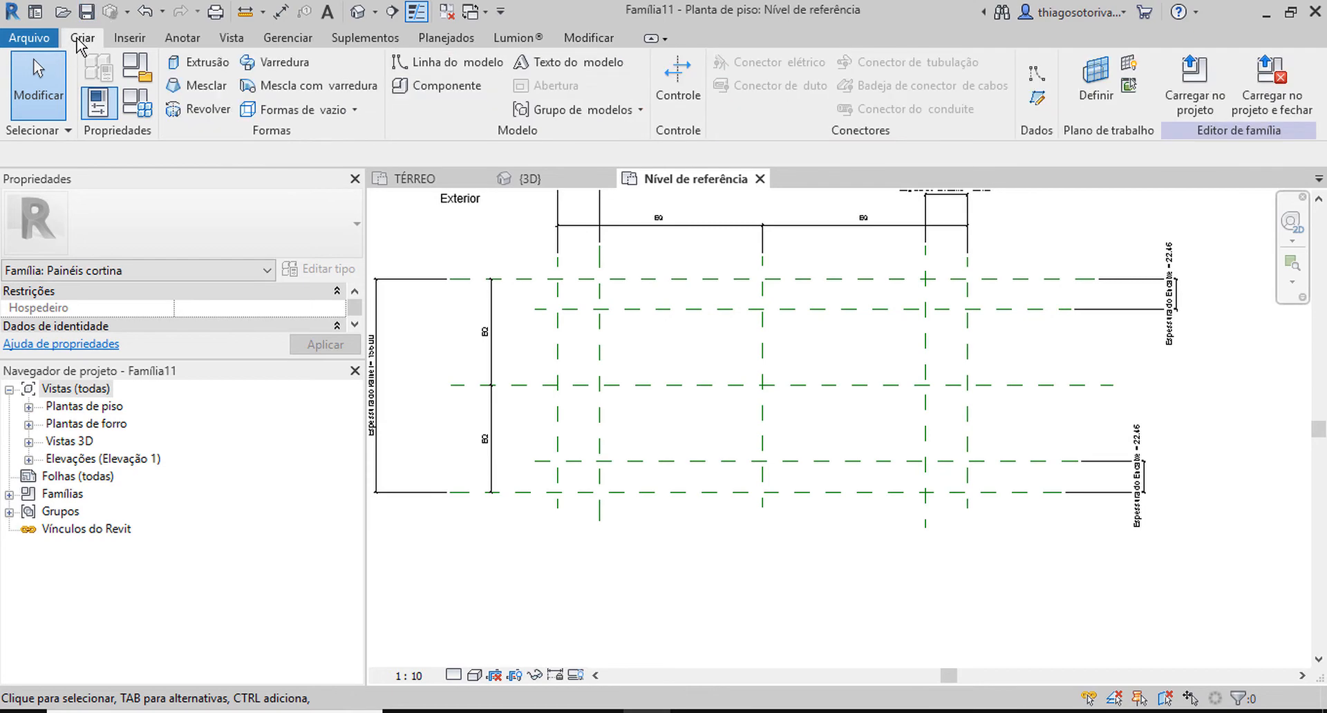
{"action": "middle_click_drag", "start_coordinate": [710, 326], "coordinate": [696, 308]}
{"action": "scroll", "coordinate": [697, 400], "scroll_direction": "up", "scroll_amount": 1}
{"action": "middle_click_drag", "start_coordinate": [707, 416], "coordinate": [680, 354]}
{"action": "scroll", "coordinate": [680, 354], "scroll_direction": "down", "scroll_amount": 3}
{"action": "middle_click_drag", "start_coordinate": [769, 431], "coordinate": [582, 579]}
{"action": "scroll", "coordinate": [827, 269], "scroll_direction": "up", "scroll_amount": 1}
Try to sketch a stepped panel outline in the free area beside the reference planes.
{"action": "left_click", "coordinate": [822, 268]}
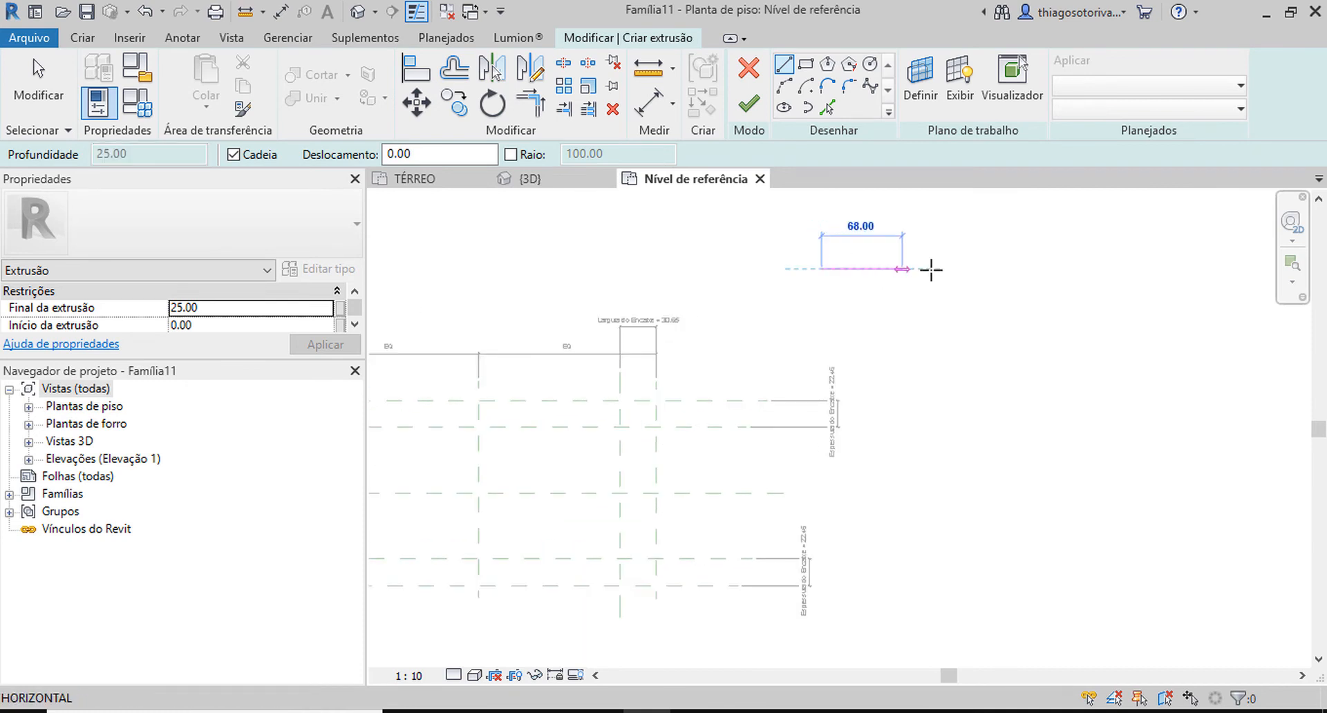
{"action": "left_click", "coordinate": [946, 268]}
{"action": "left_click", "coordinate": [945, 300]}
{"action": "left_click", "coordinate": [971, 299]}
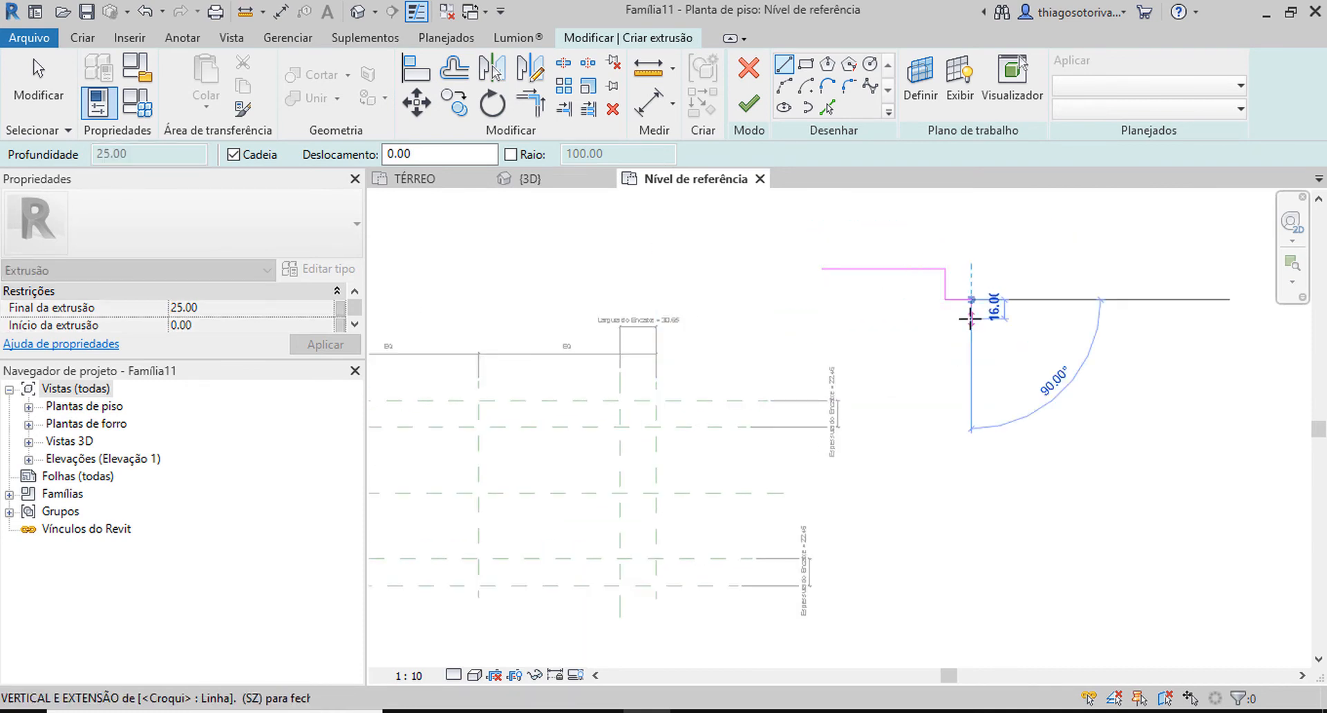
{"action": "left_click", "coordinate": [971, 328]}
{"action": "left_click", "coordinate": [823, 328]}
{"action": "left_click", "coordinate": [822, 299]}
{"action": "left_click", "coordinate": [801, 300]}
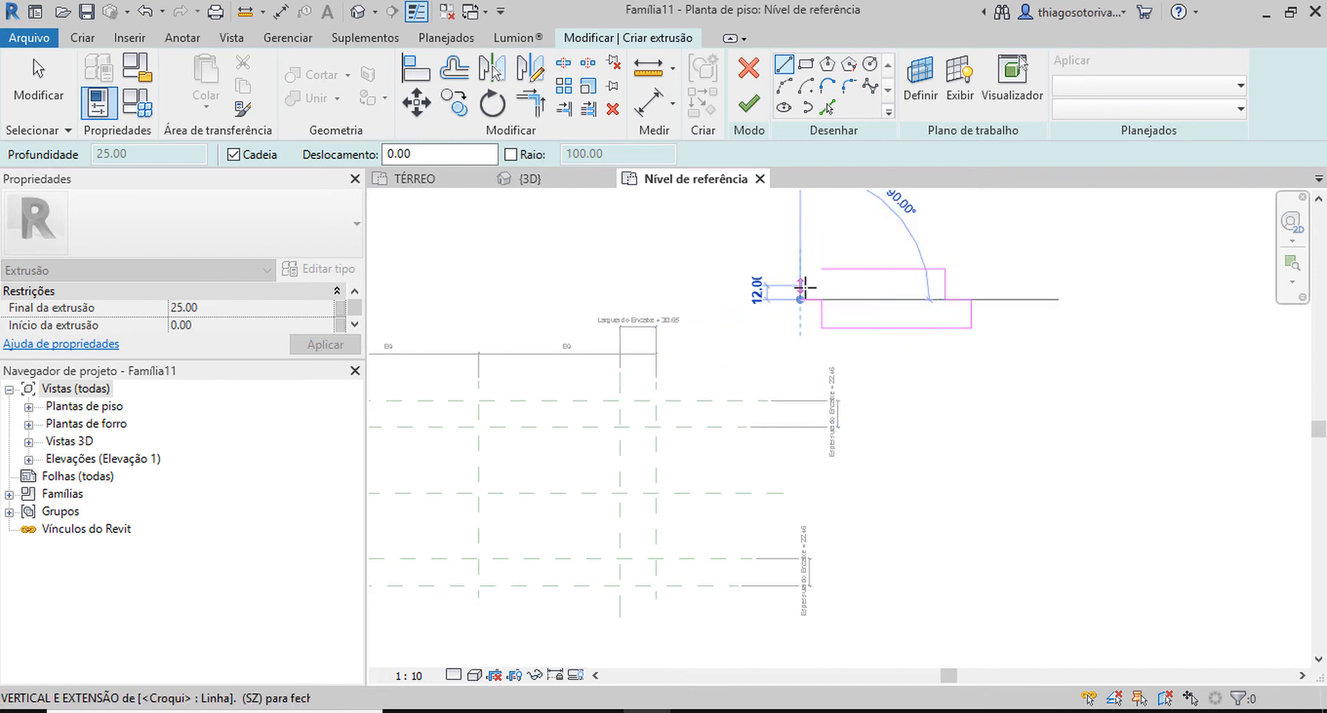
{"action": "left_click", "coordinate": [801, 285]}
{"action": "left_click", "coordinate": [828, 289]}
{"action": "key", "text": "Escape"}
Delete all lines of the incorrect stepped panel outline.
{"action": "scroll", "coordinate": [840, 300], "scroll_direction": "up", "scroll_amount": 9}
{"action": "middle_click_drag", "start_coordinate": [843, 310], "coordinate": [678, 310]}
{"action": "scroll", "coordinate": [680, 306], "scroll_direction": "down", "scroll_amount": 3}
{"action": "scroll", "coordinate": [564, 248], "scroll_direction": "down", "scroll_amount": 2}
{"action": "left_click_drag", "start_coordinate": [531, 211], "coordinate": [1178, 384]}
{"action": "key", "text": "Delete"}
Sketch the panel's upper edge, a right end with a central tab projecting about 16.00, and the lower edge.
{"action": "left_click", "coordinate": [784, 64]}
{"action": "scroll", "coordinate": [743, 295], "scroll_direction": "up", "scroll_amount": 2}
{"action": "left_click", "coordinate": [695, 300]}
{"action": "left_click", "coordinate": [944, 302]}
{"action": "left_click", "coordinate": [943, 339]}
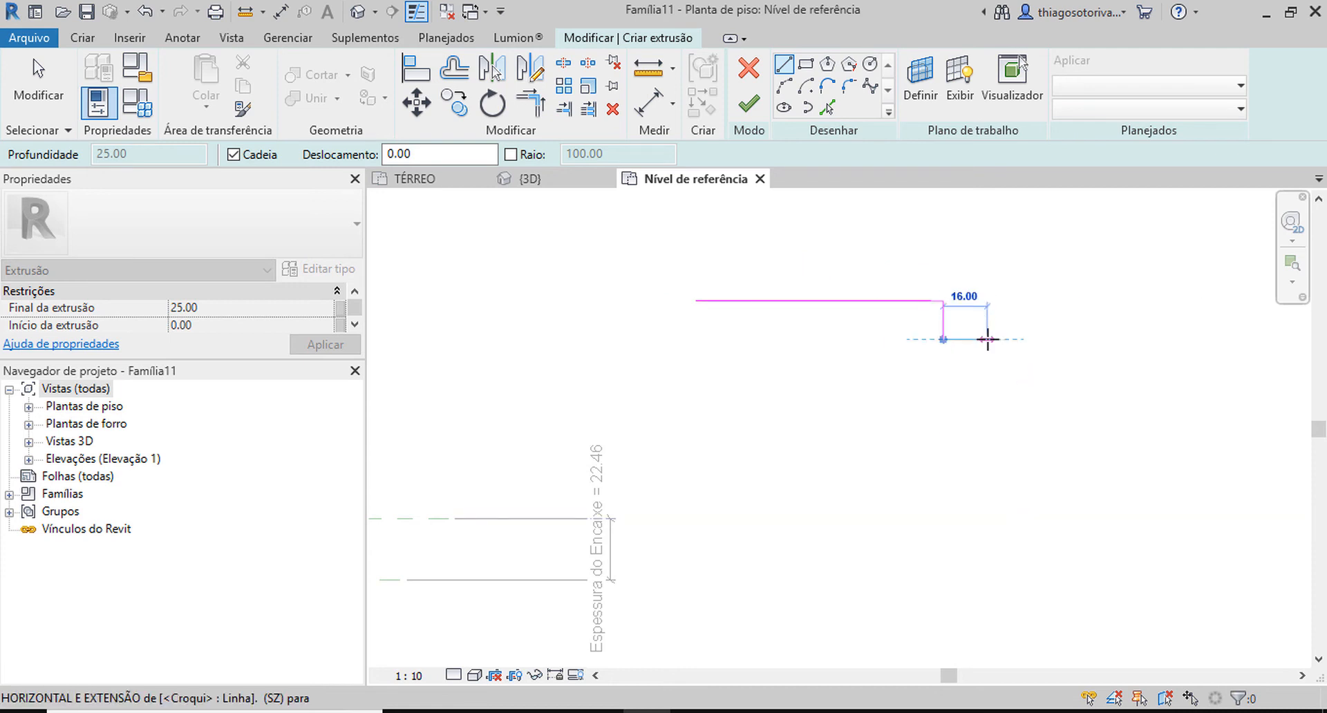
{"action": "left_click", "coordinate": [987, 338]}
{"action": "left_click", "coordinate": [986, 372]}
{"action": "left_click", "coordinate": [943, 371]}
{"action": "left_click", "coordinate": [944, 411]}
{"action": "left_click", "coordinate": [705, 410]}
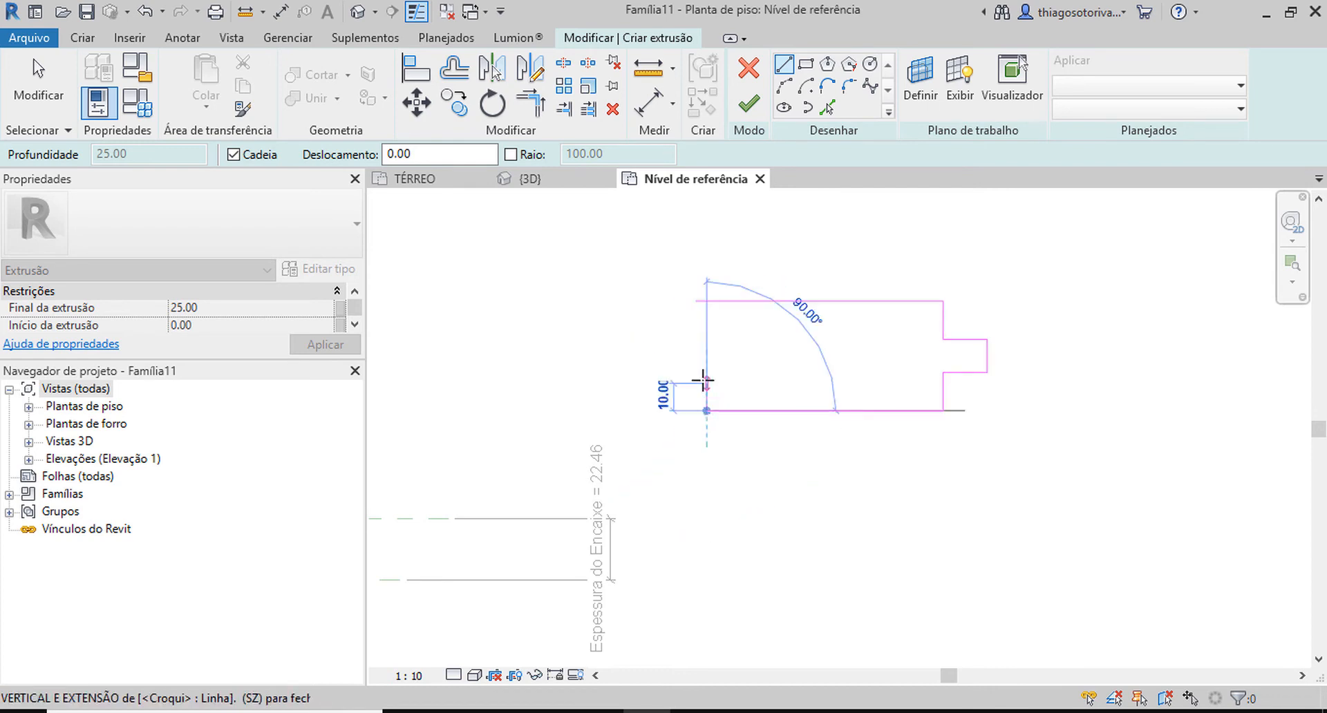
Sketch the left end with a matching central tab and close the outline at the upper edge's start.
{"action": "left_click", "coordinate": [704, 373]}
{"action": "left_click", "coordinate": [662, 372]}
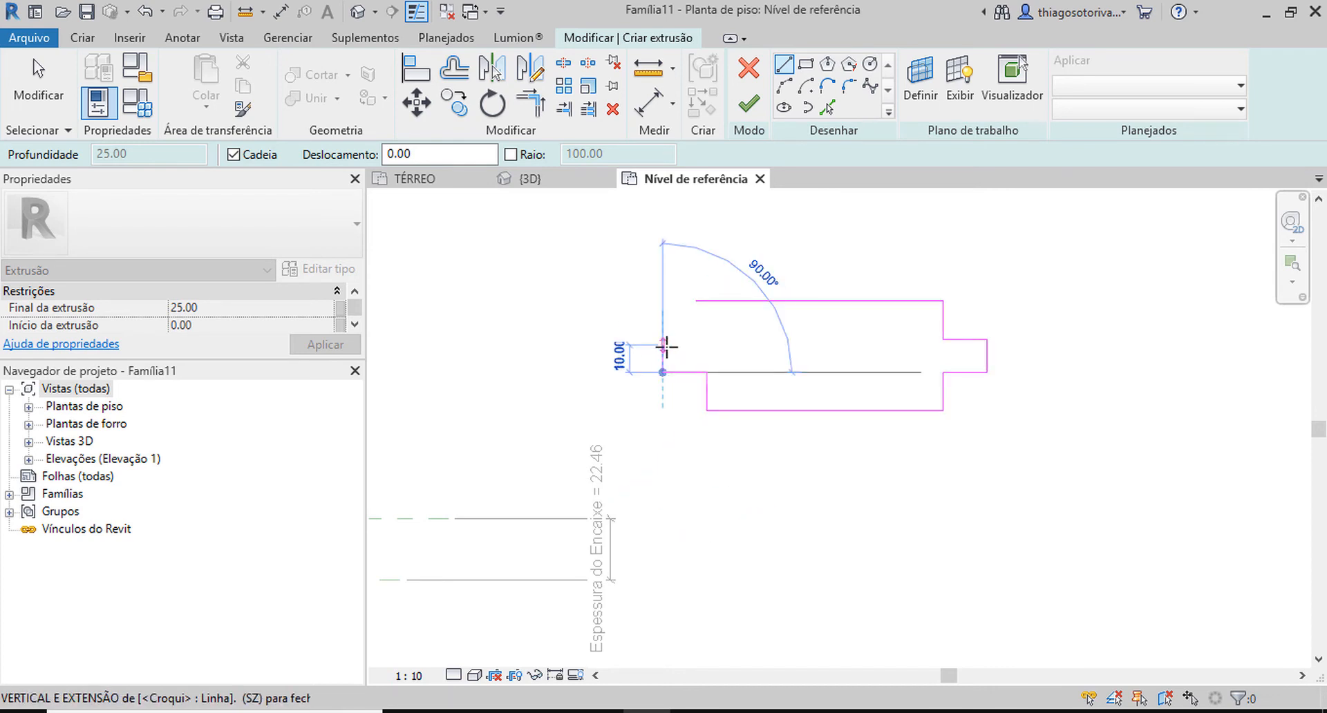
{"action": "left_click", "coordinate": [662, 339]}
{"action": "left_click", "coordinate": [696, 339]}
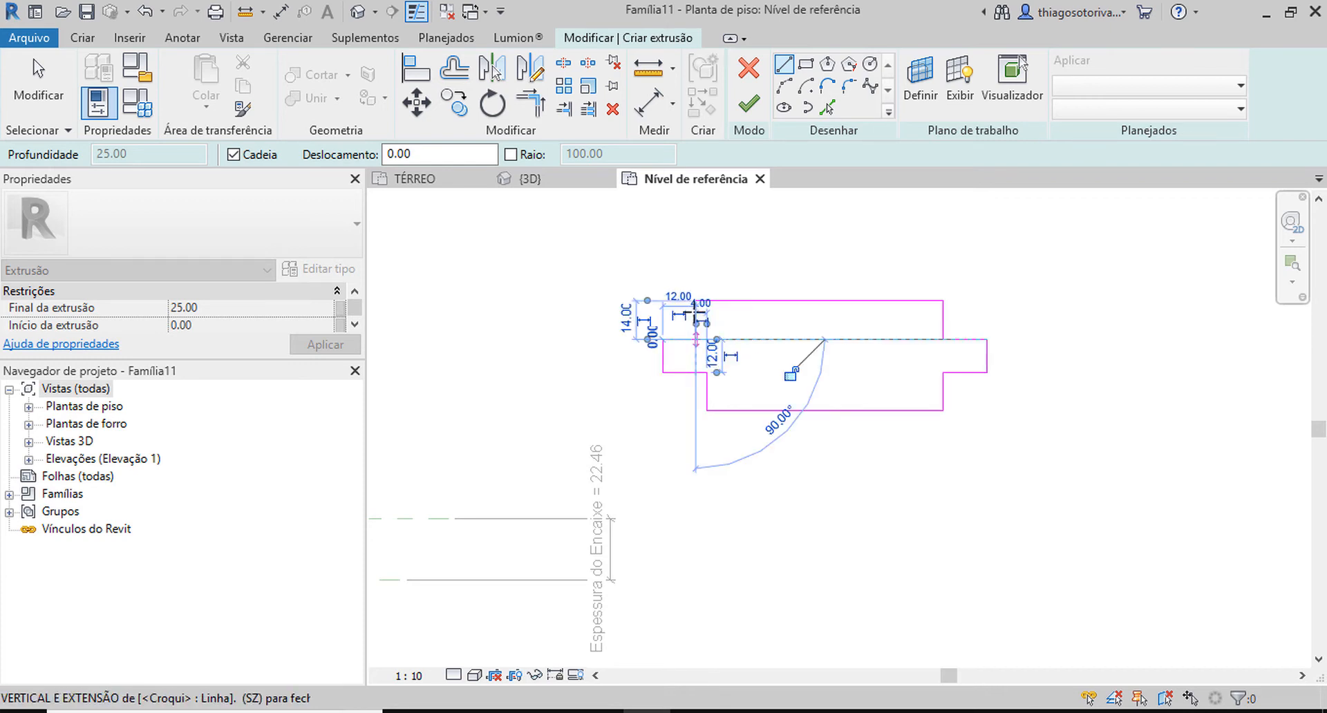
{"action": "left_click", "coordinate": [695, 300]}
{"action": "key", "text": "Escape"}
Align the outline's bottom edge to the lowest horizontal reference plane and lock it.
{"action": "scroll", "coordinate": [769, 347], "scroll_direction": "down", "scroll_amount": 4}
{"action": "scroll", "coordinate": [657, 329], "scroll_direction": "down", "scroll_amount": 2}
{"action": "middle_click_drag", "start_coordinate": [670, 358], "coordinate": [889, 260]}
{"action": "scroll", "coordinate": [845, 273], "scroll_direction": "down", "scroll_amount": 3}
{"action": "middle_click_drag", "start_coordinate": [811, 280], "coordinate": [856, 292]}
{"action": "scroll", "coordinate": [857, 292], "scroll_direction": "up", "scroll_amount": 1}
{"action": "key", "text": "a"}
{"action": "key", "text": "l"}
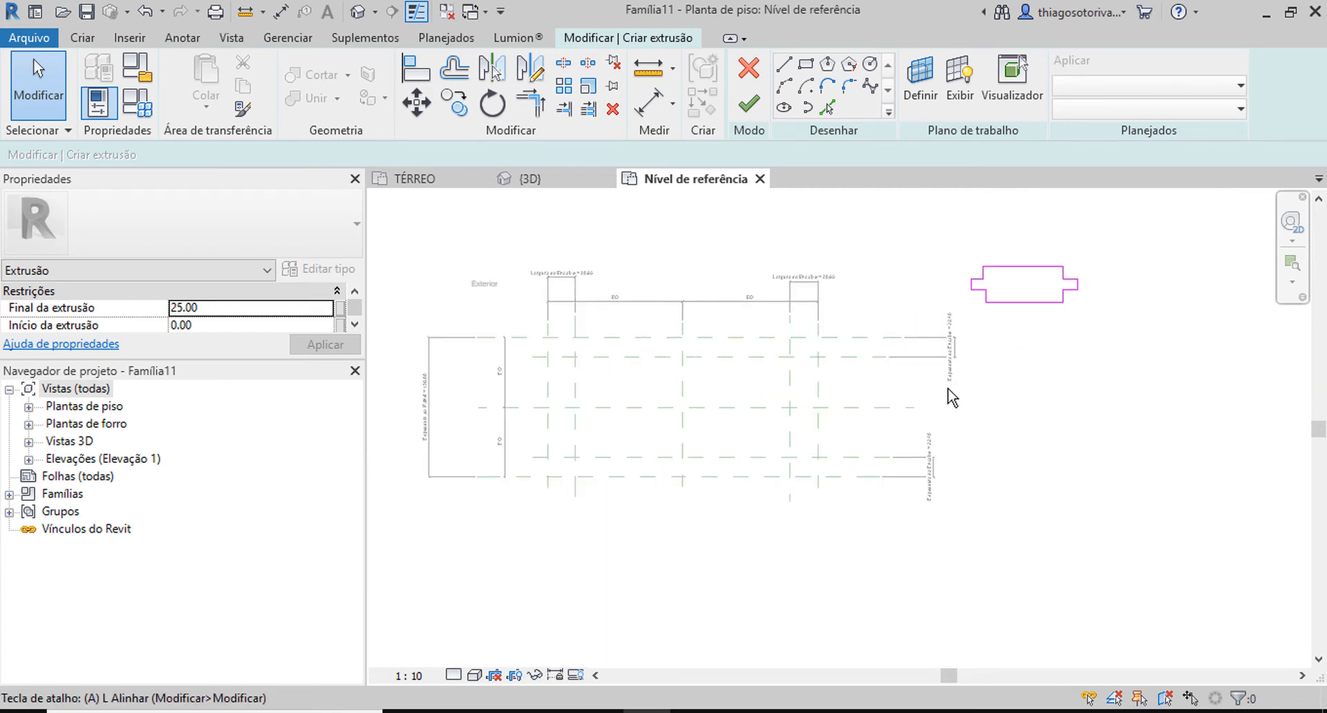
{"action": "left_click", "coordinate": [762, 477]}
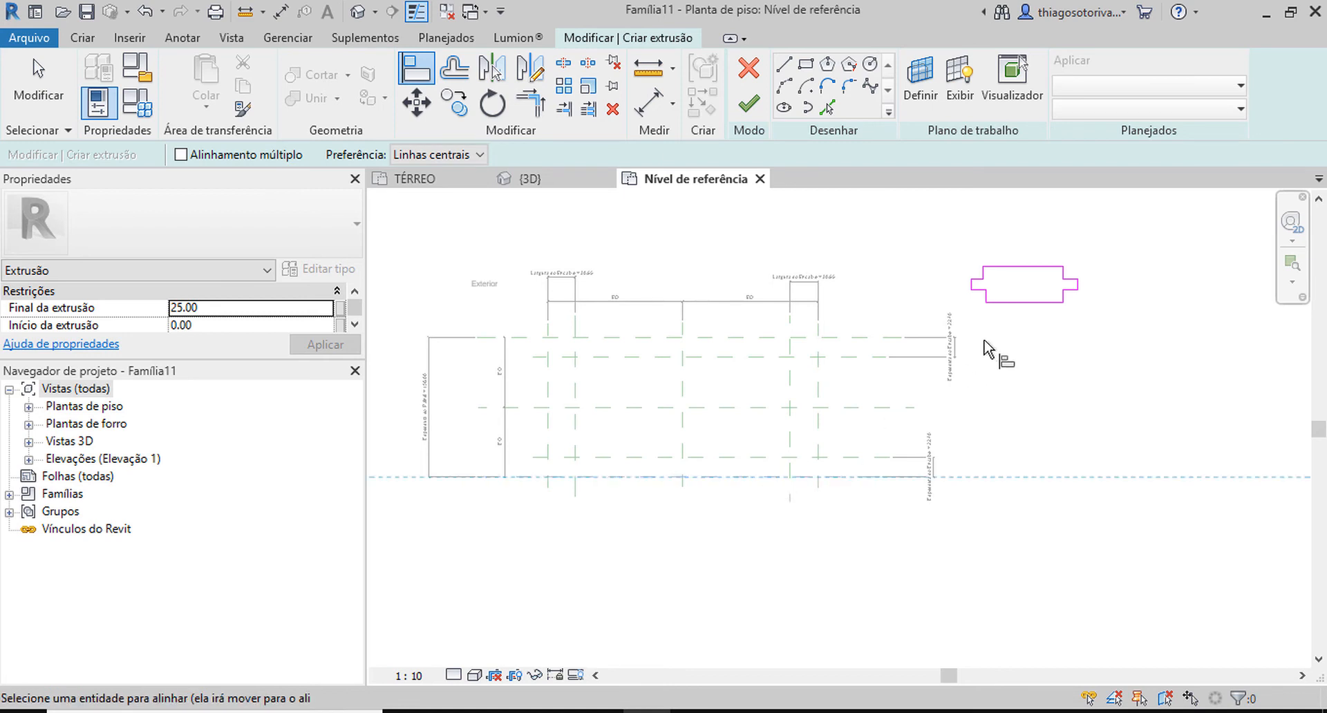
{"action": "left_click", "coordinate": [1026, 303]}
{"action": "left_click", "coordinate": [805, 447]}
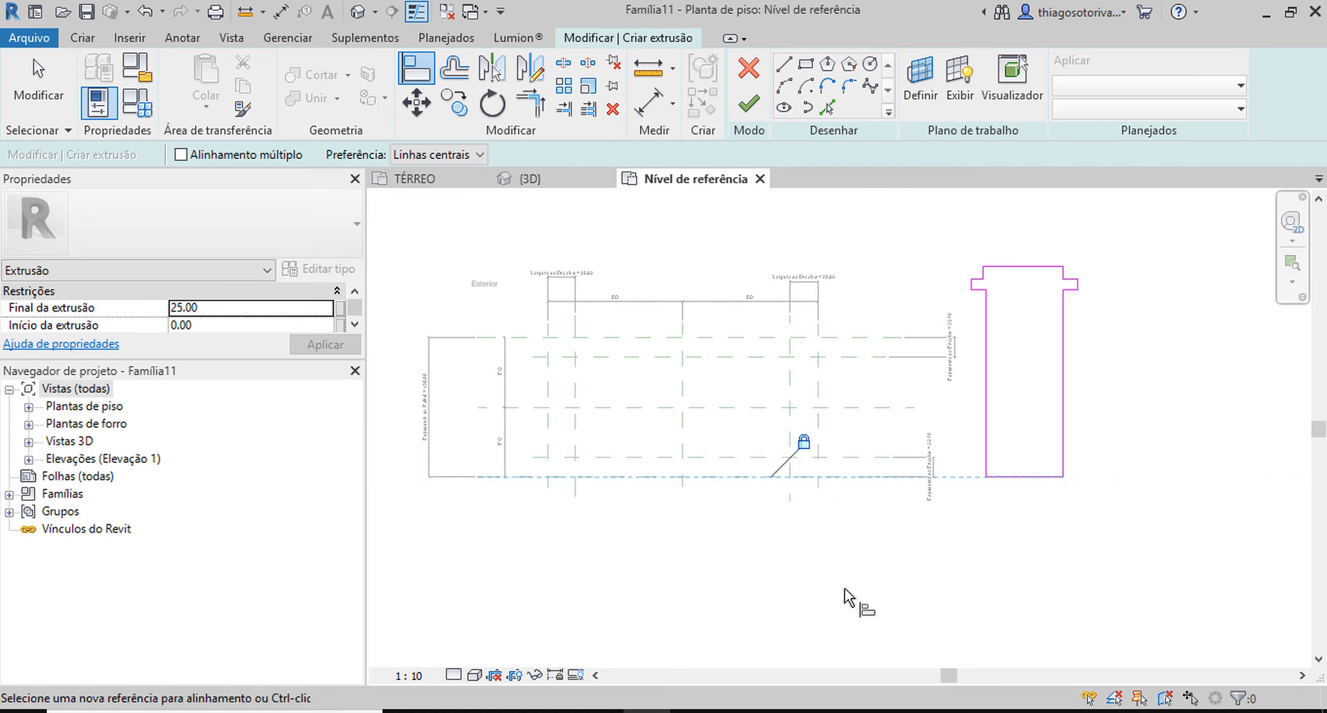
Align both lower shoulder edges of the outline to the inner lower horizontal reference plane and lock the alignment.
{"action": "left_click", "coordinate": [733, 459]}
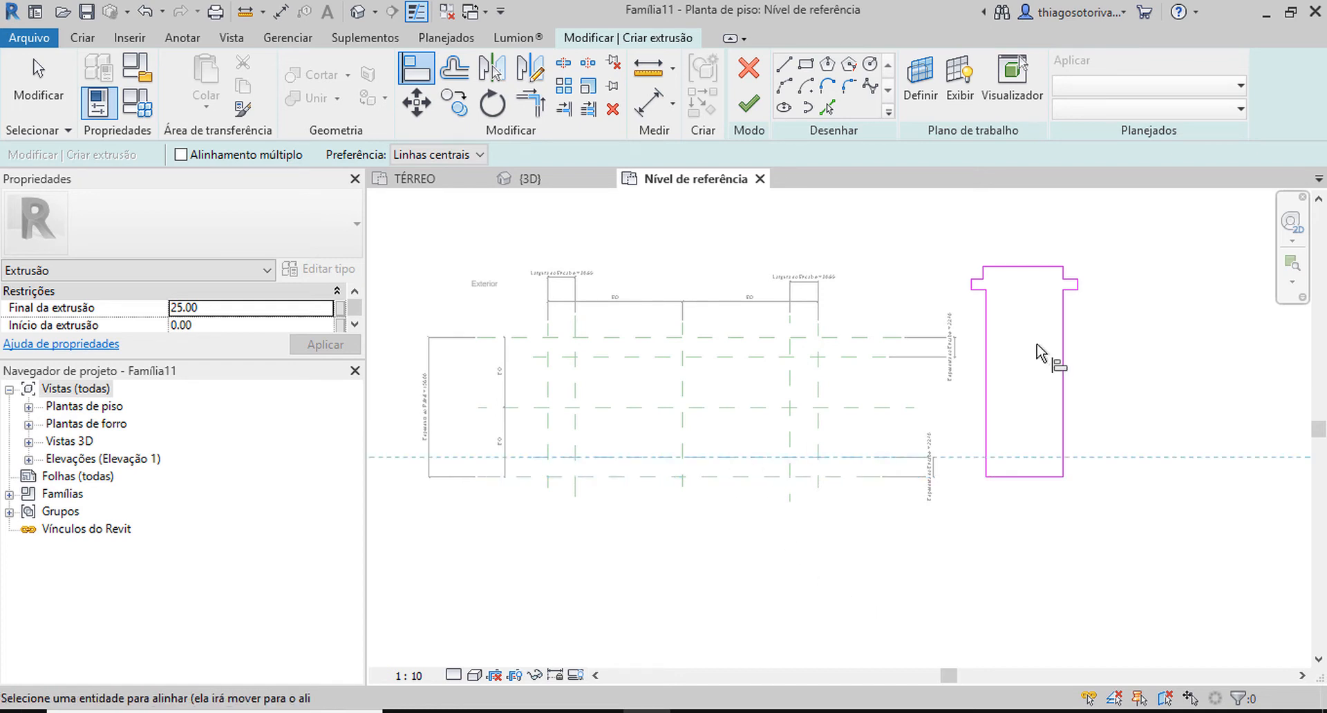
{"action": "left_click", "coordinate": [980, 291]}
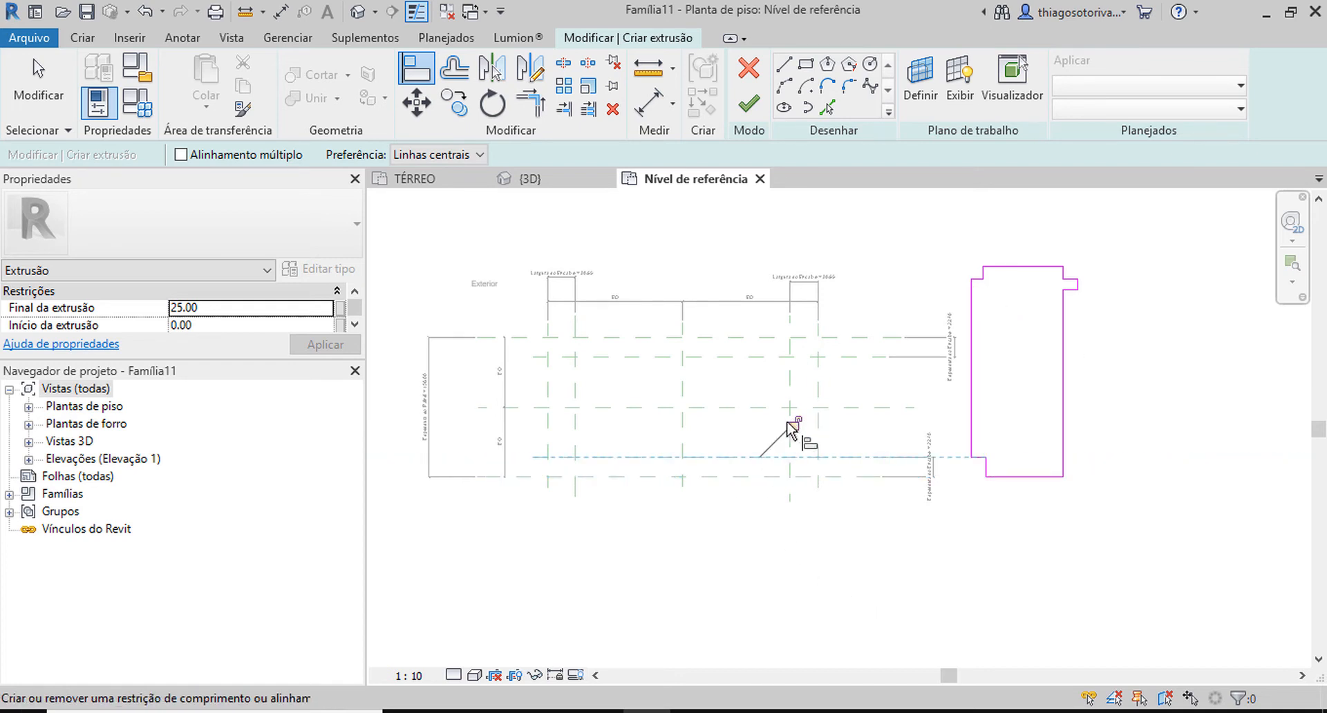
{"action": "left_click", "coordinate": [872, 458]}
{"action": "scroll", "coordinate": [1081, 318], "scroll_direction": "up", "scroll_amount": 2}
{"action": "left_click", "coordinate": [1066, 277]}
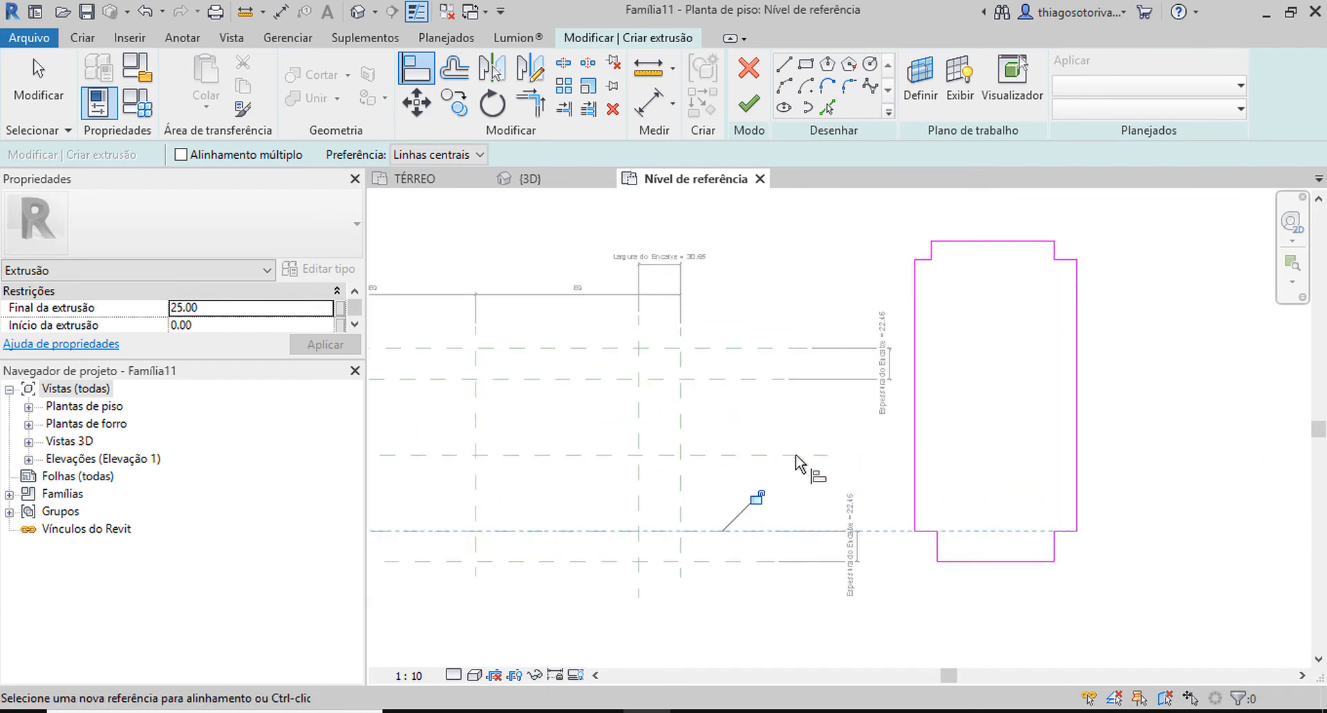
{"action": "scroll", "coordinate": [758, 499], "scroll_direction": "down", "scroll_amount": 3}
{"action": "middle_click_drag", "start_coordinate": [758, 499], "coordinate": [865, 482]}
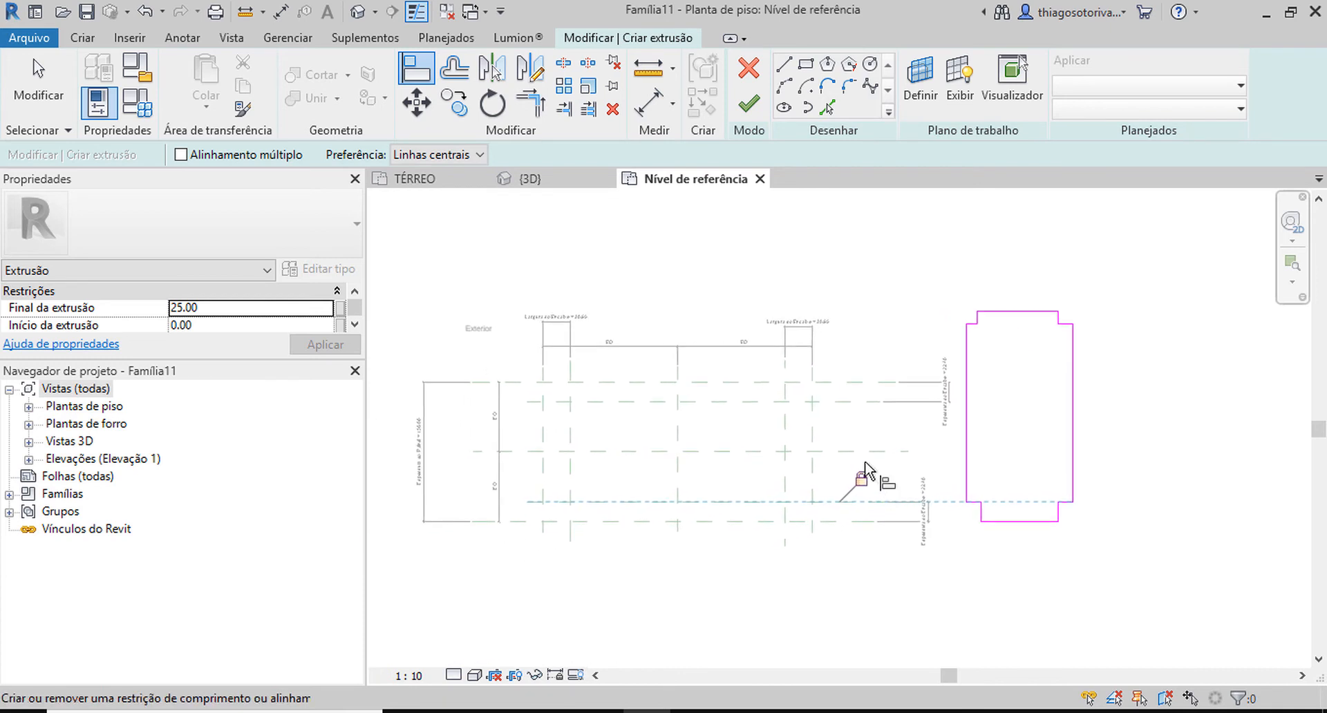
Align both upper shoulder edges of the outline to the inner upper horizontal reference plane and lock the alignment.
{"action": "scroll", "coordinate": [838, 407], "scroll_direction": "up", "scroll_amount": 3}
{"action": "left_click", "coordinate": [837, 407]}
{"action": "scroll", "coordinate": [1069, 287], "scroll_direction": "up", "scroll_amount": 3}
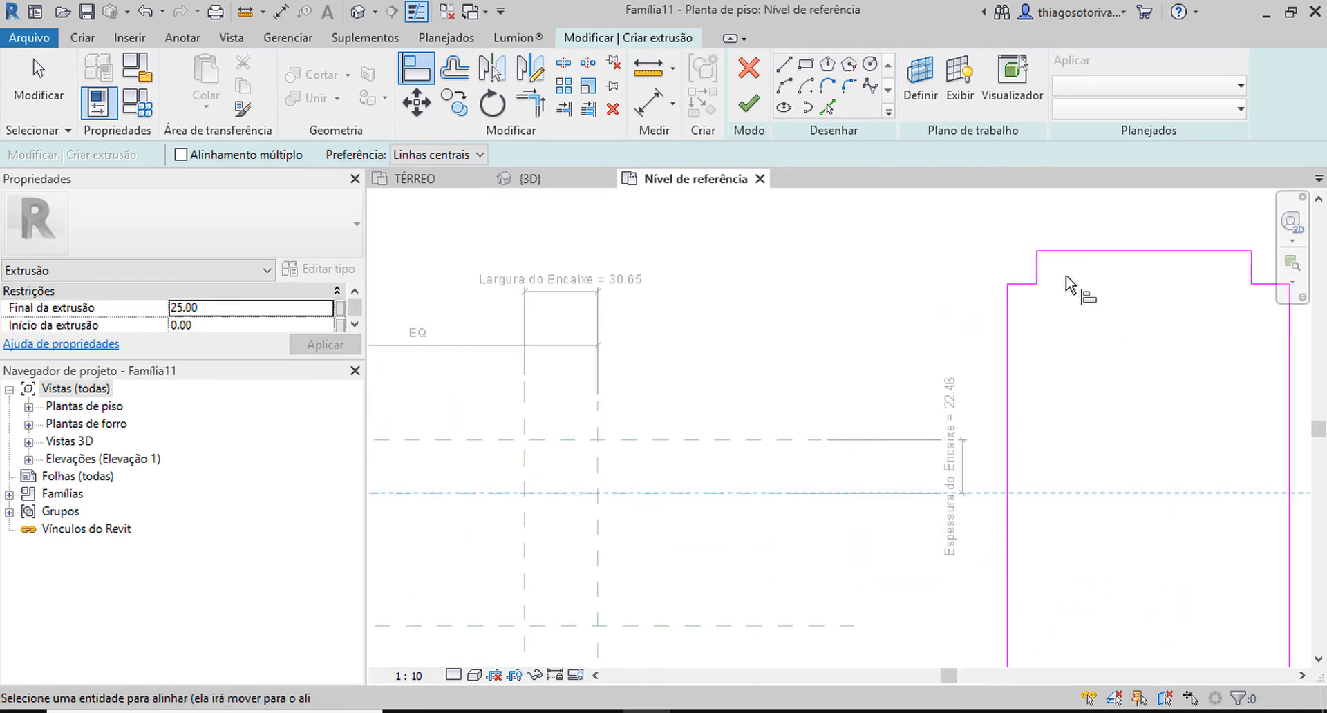
{"action": "left_click", "coordinate": [1025, 285]}
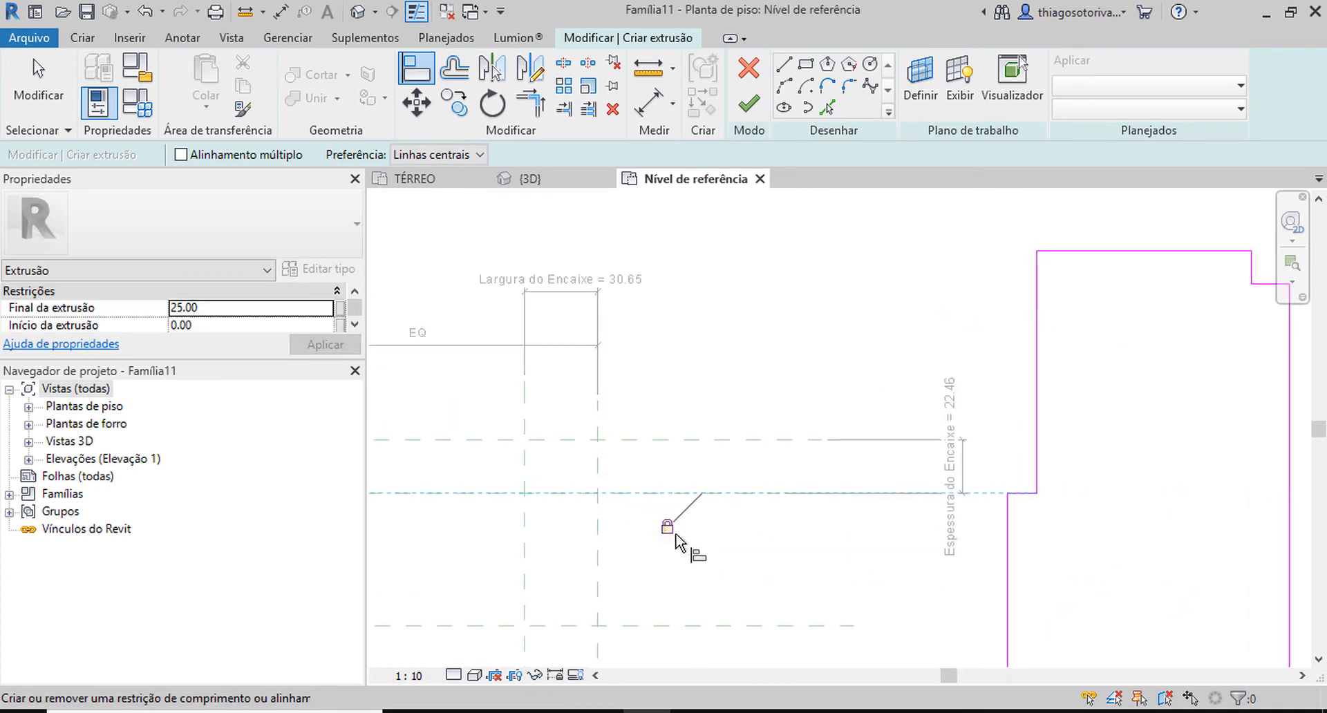
{"action": "left_click", "coordinate": [738, 493]}
{"action": "scroll", "coordinate": [739, 495], "scroll_direction": "down", "scroll_amount": 2}
{"action": "left_click", "coordinate": [1044, 378]}
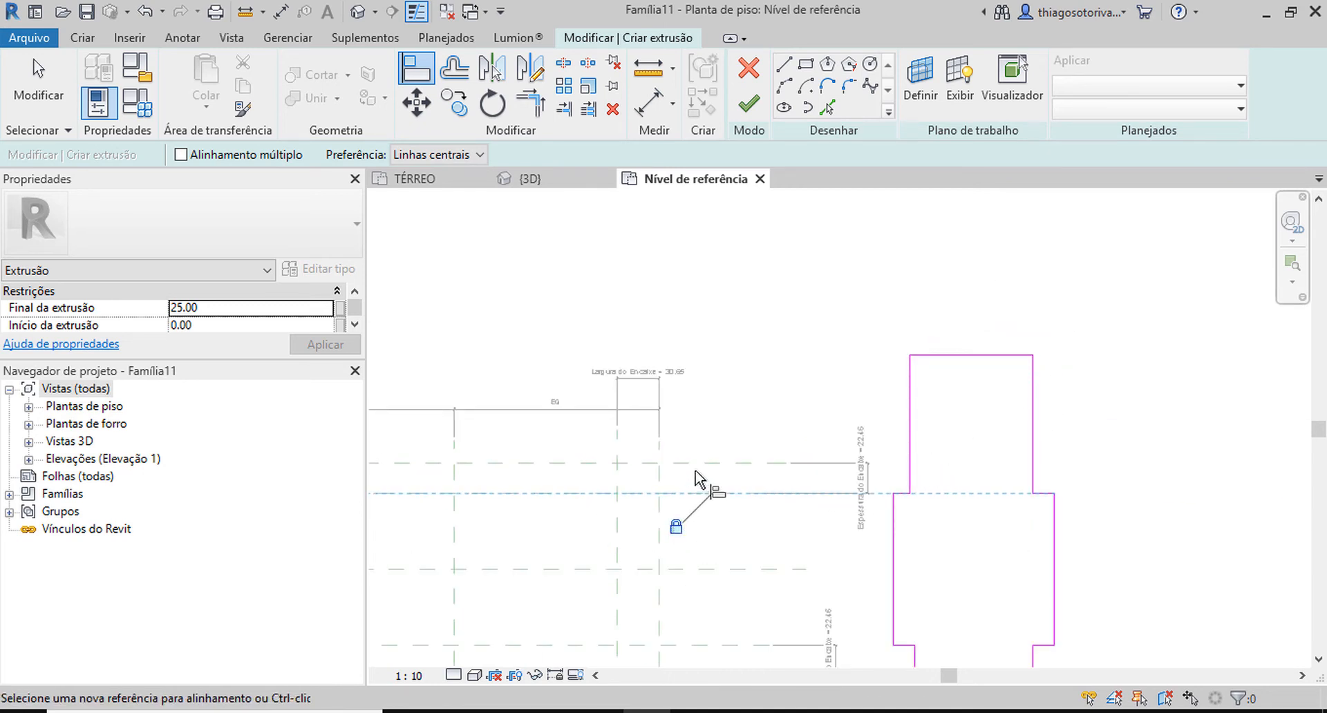
Align the outline's top edge to the outermost upper horizontal reference plane and lock it.
{"action": "left_click", "coordinate": [722, 463]}
{"action": "left_click", "coordinate": [962, 356]}
{"action": "scroll", "coordinate": [690, 505], "scroll_direction": "down", "scroll_amount": 2}
{"action": "middle_click_drag", "start_coordinate": [693, 508], "coordinate": [909, 376]}
{"action": "scroll", "coordinate": [687, 438], "scroll_direction": "up", "scroll_amount": 2}
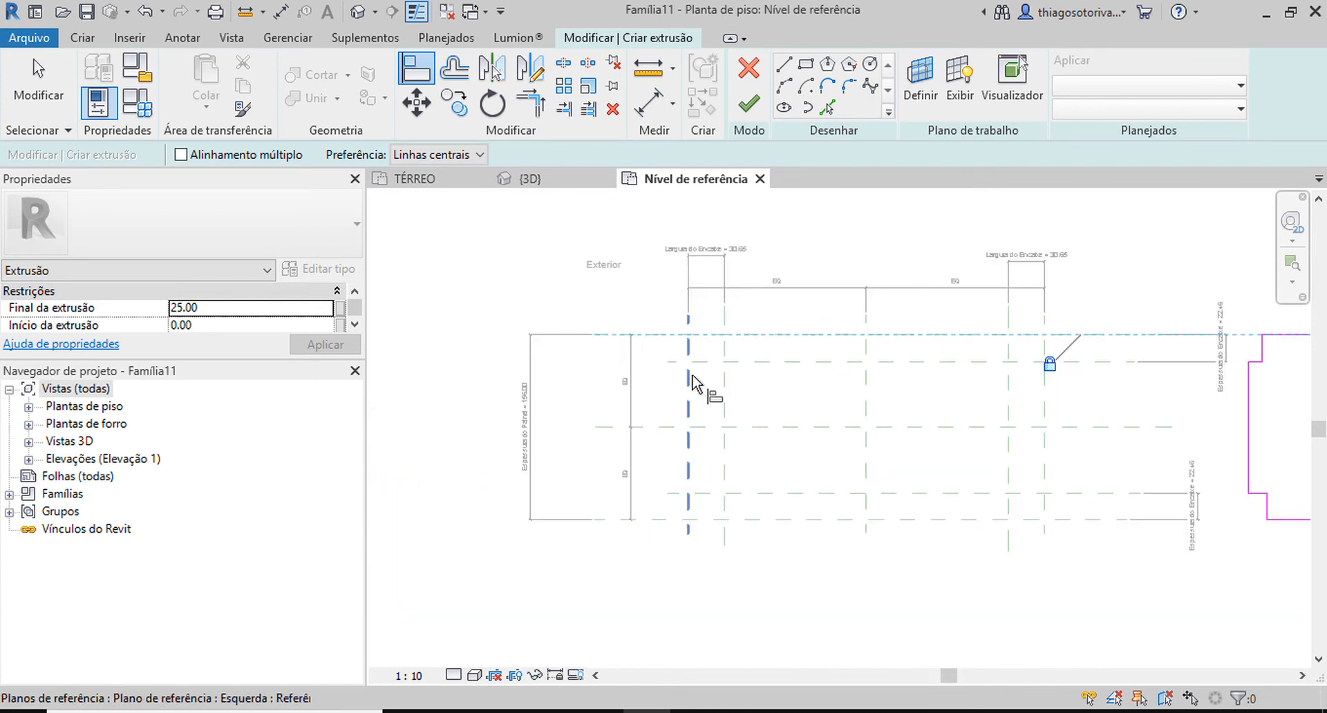
{"action": "key", "text": "Escape"}
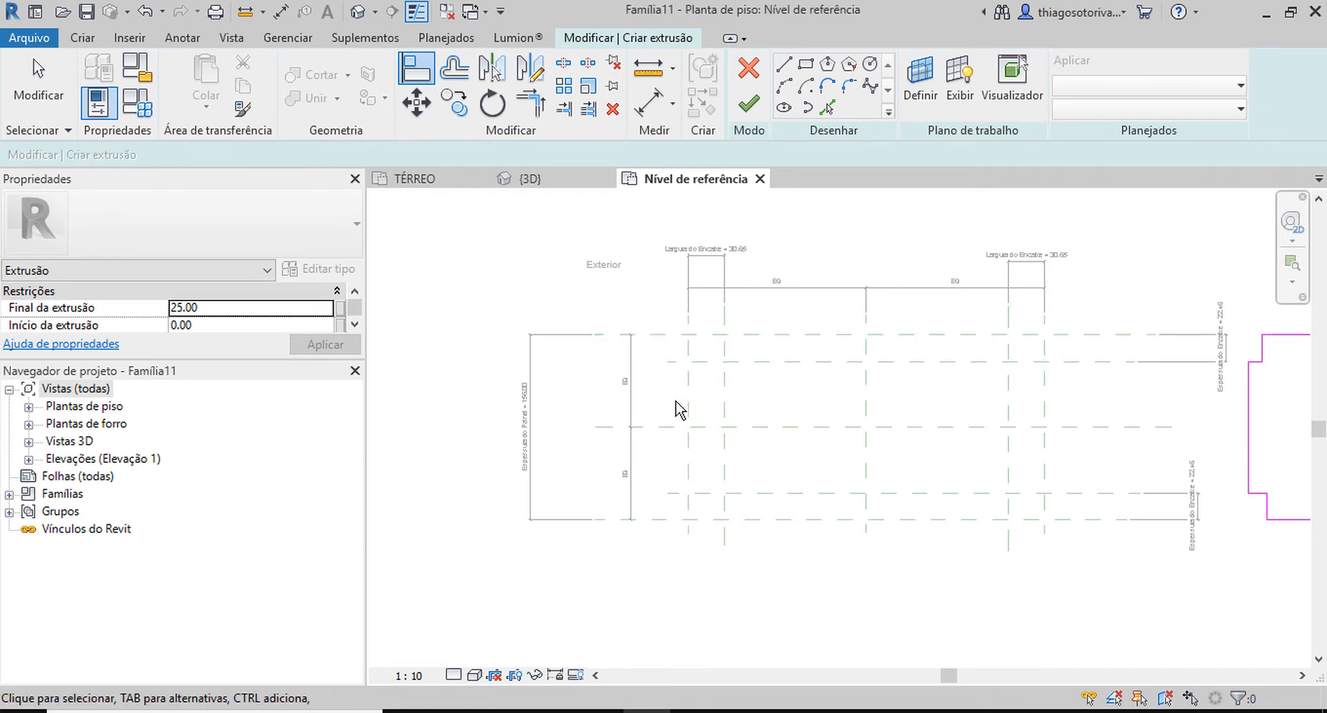
Align the outline's left end edge to the Esquerda reference plane and lock it.
{"action": "key", "text": "a"}
{"action": "key", "text": "l"}
{"action": "left_click", "coordinate": [688, 402]}
{"action": "left_click", "coordinate": [1247, 415]}
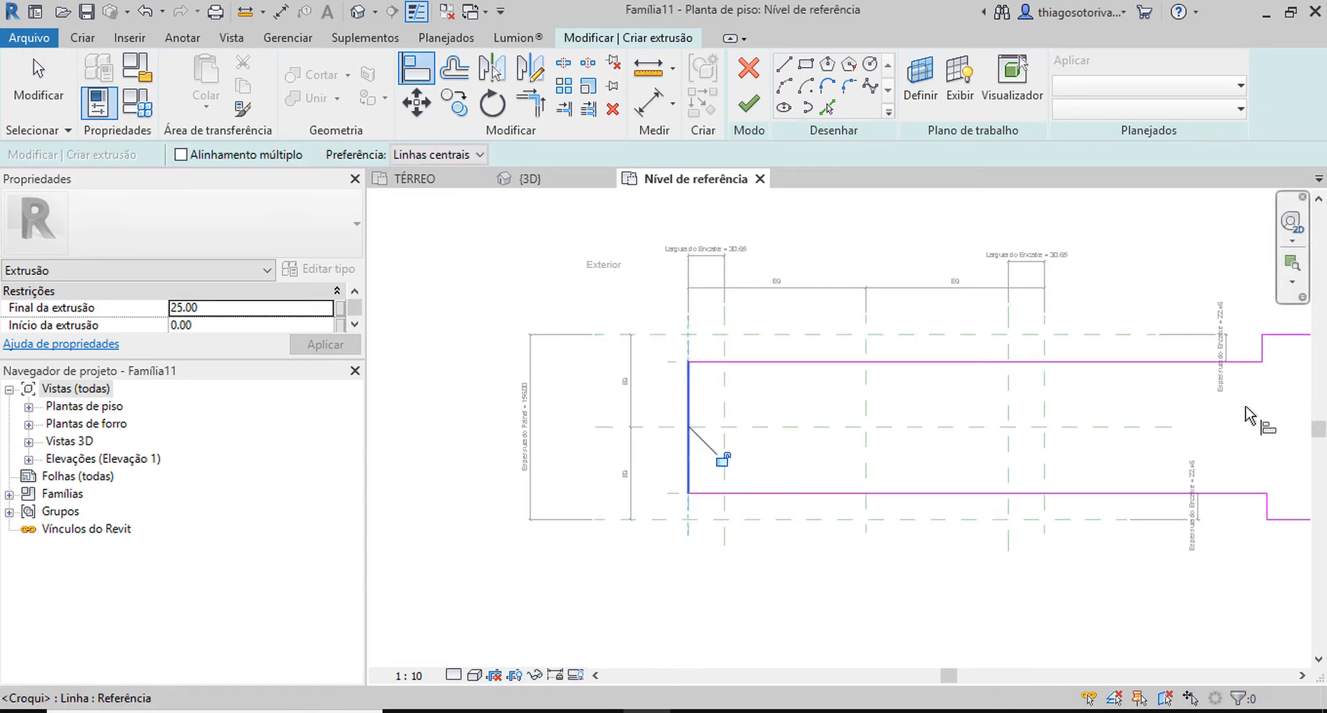
{"action": "middle_click_drag", "start_coordinate": [762, 462], "coordinate": [654, 480]}
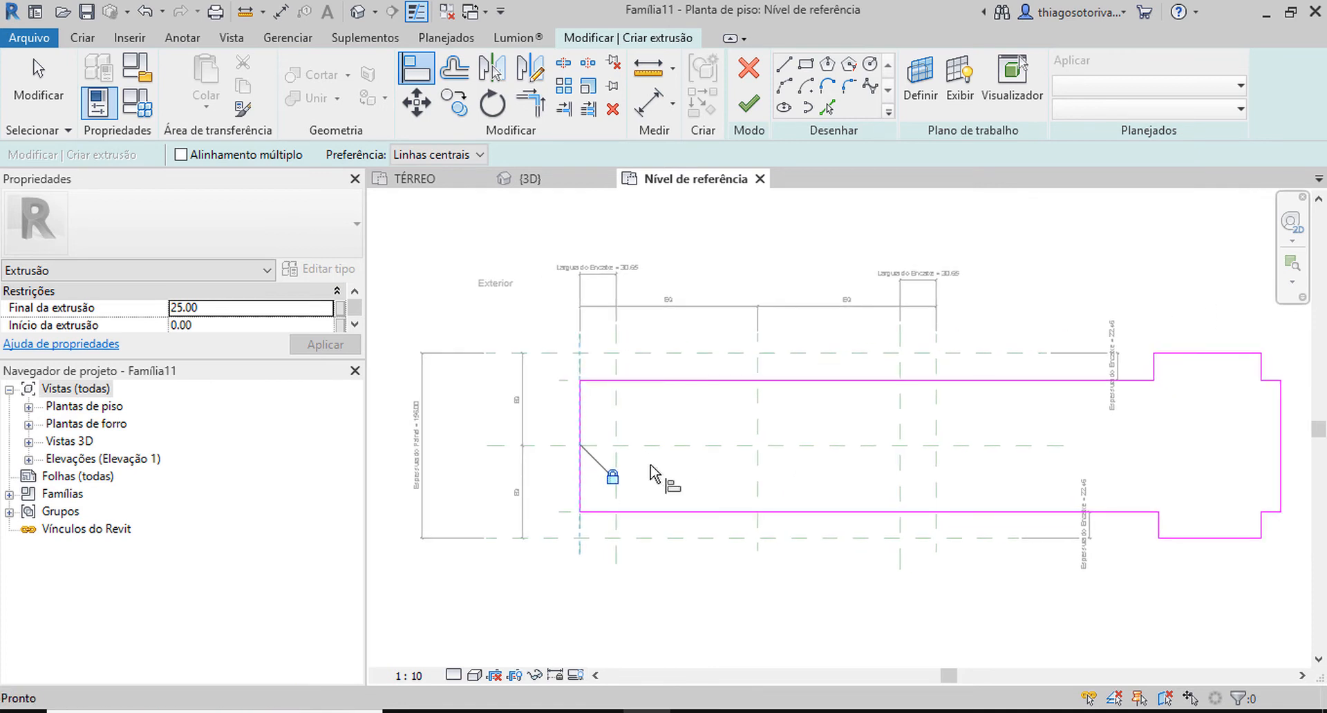
Align the upper and lower vertical shoulder edges at the left tab to the inner left reference plane and lock them.
{"action": "left_click", "coordinate": [613, 401]}
{"action": "left_click", "coordinate": [1154, 374]}
{"action": "left_click", "coordinate": [616, 359]}
{"action": "left_click", "coordinate": [1158, 529]}
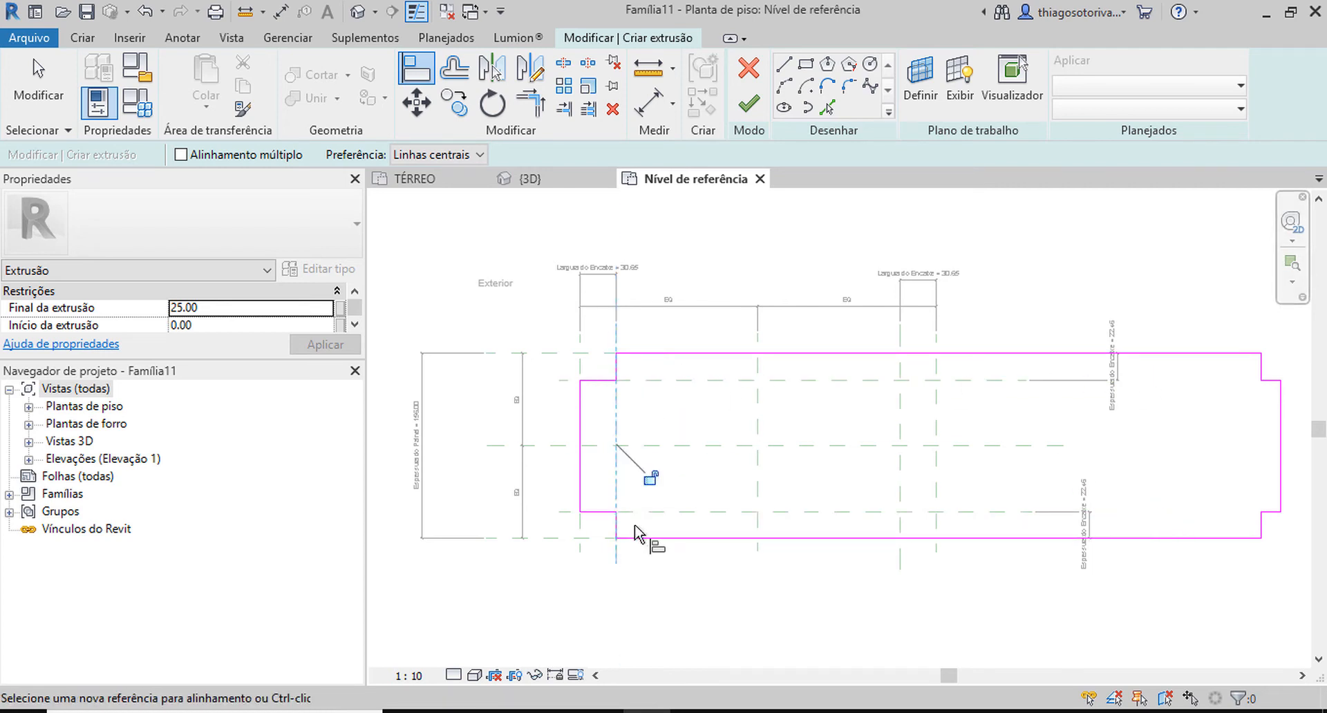
{"action": "middle_click_drag", "start_coordinate": [647, 489], "coordinate": [512, 525]}
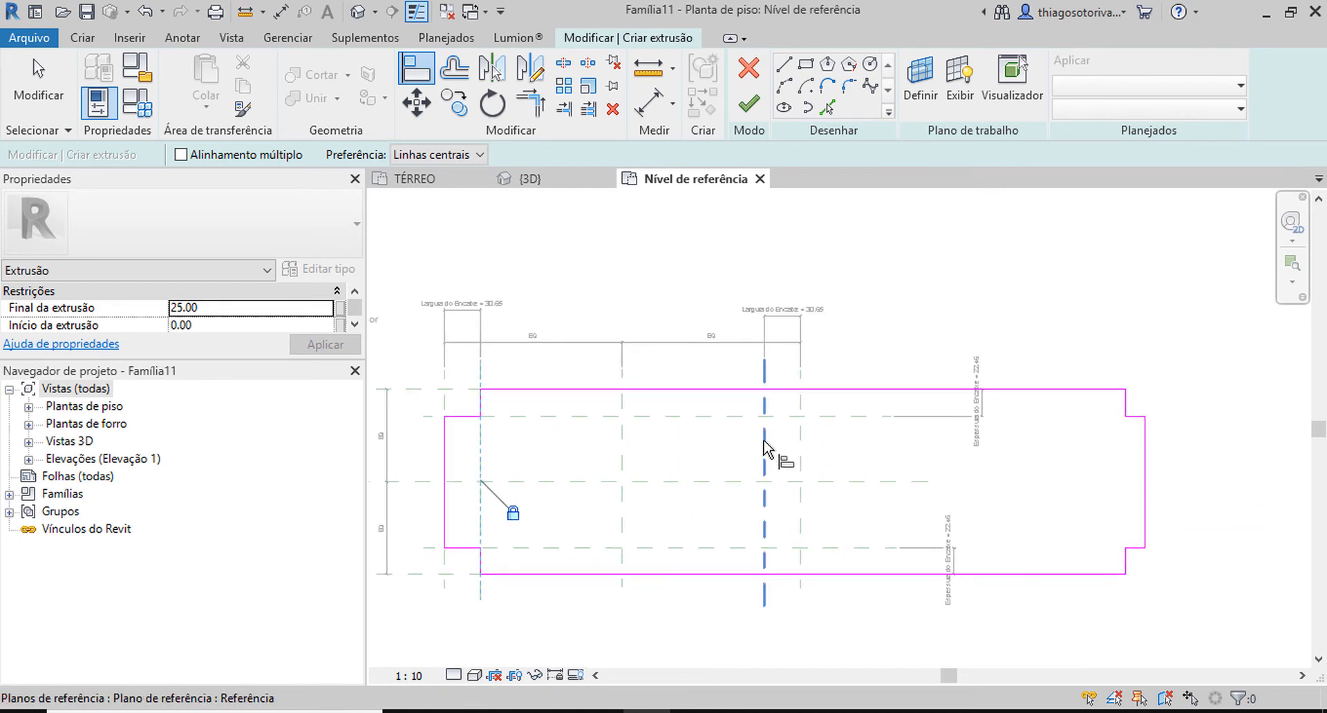
Align the upper and lower vertical shoulder edges at the right tab to the inner right reference plane, locking the alignment.
{"action": "left_click", "coordinate": [764, 442]}
{"action": "left_click", "coordinate": [1125, 407]}
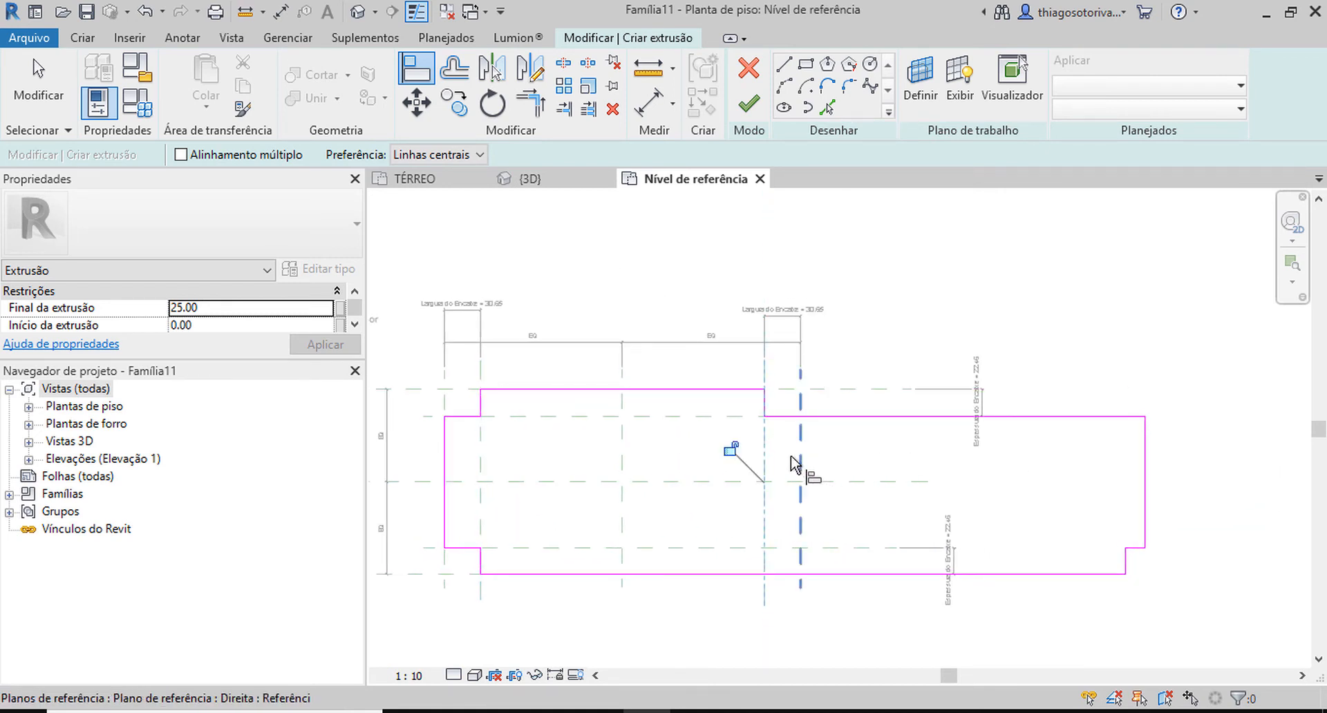
{"action": "left_click", "coordinate": [763, 457]}
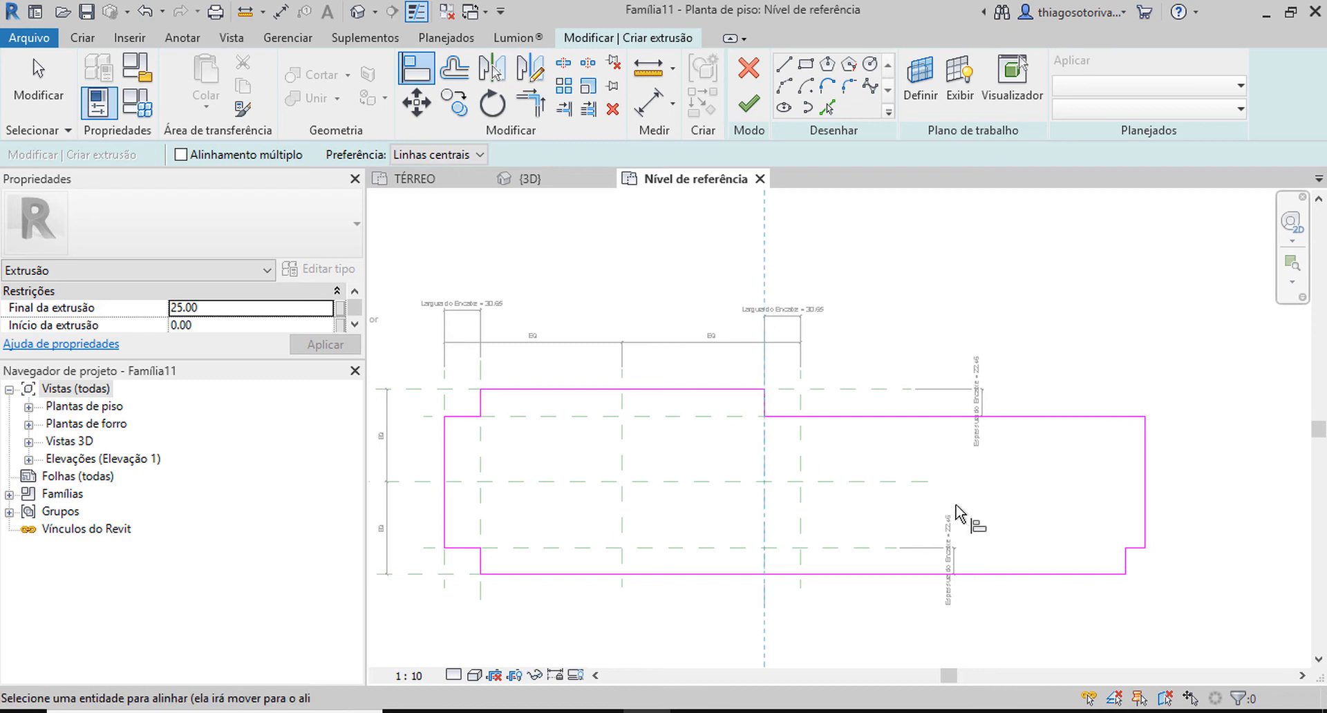
{"action": "left_click", "coordinate": [1123, 561]}
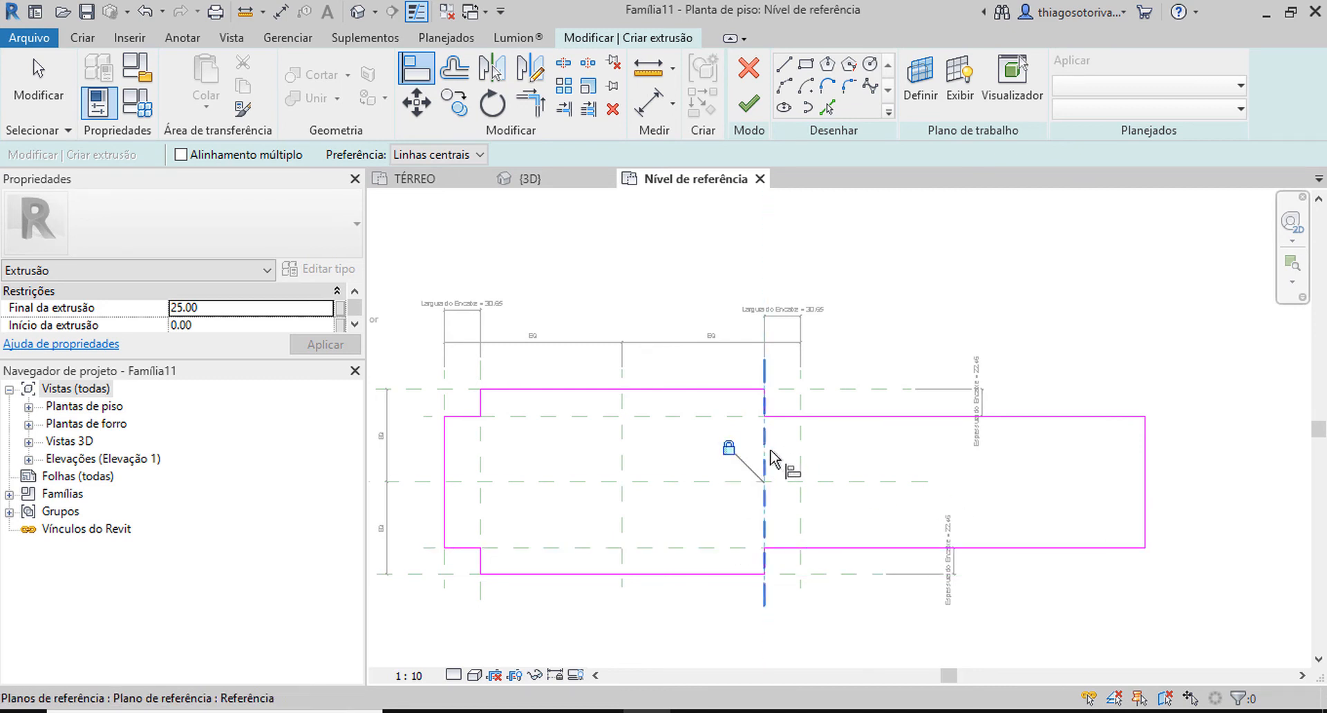
Align the outline's right end edge to the Direita reference plane, lock it, and finish the extrusion sketch.
{"action": "left_click", "coordinate": [800, 456]}
{"action": "left_click", "coordinate": [1145, 463]}
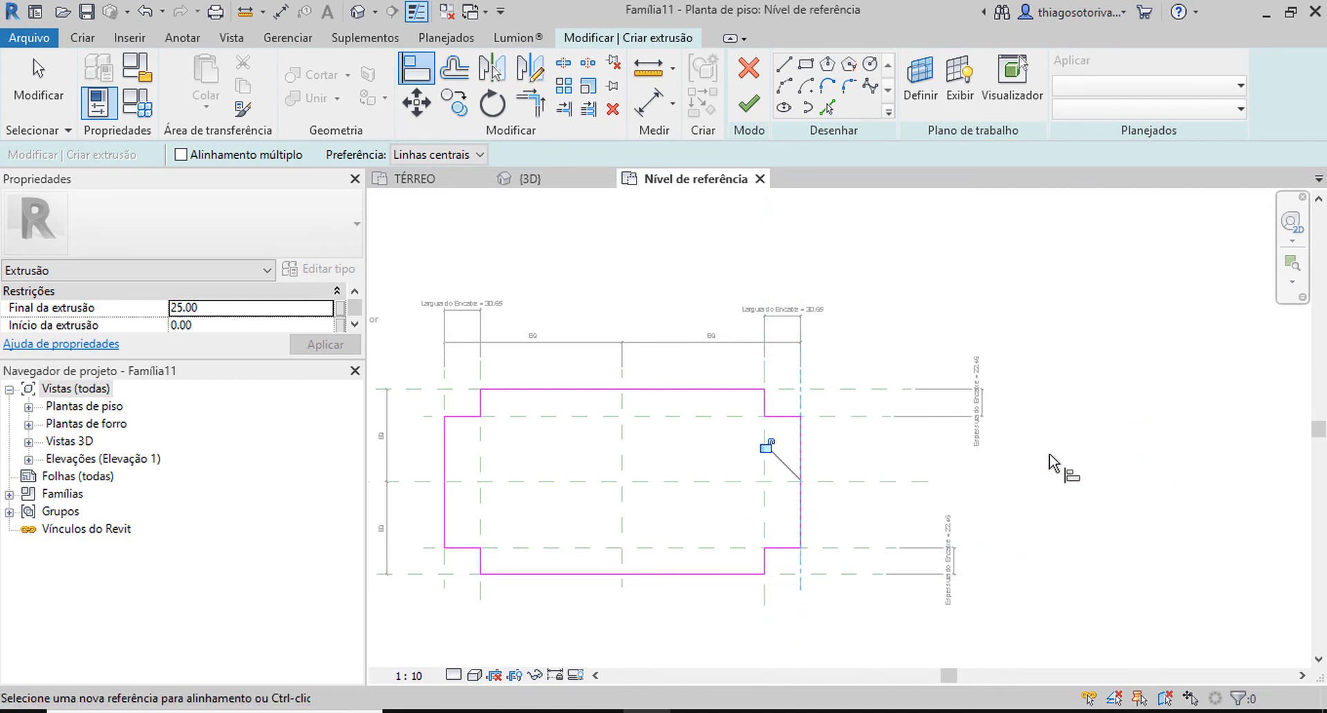
{"action": "scroll", "coordinate": [769, 452], "scroll_direction": "down", "scroll_amount": 3}
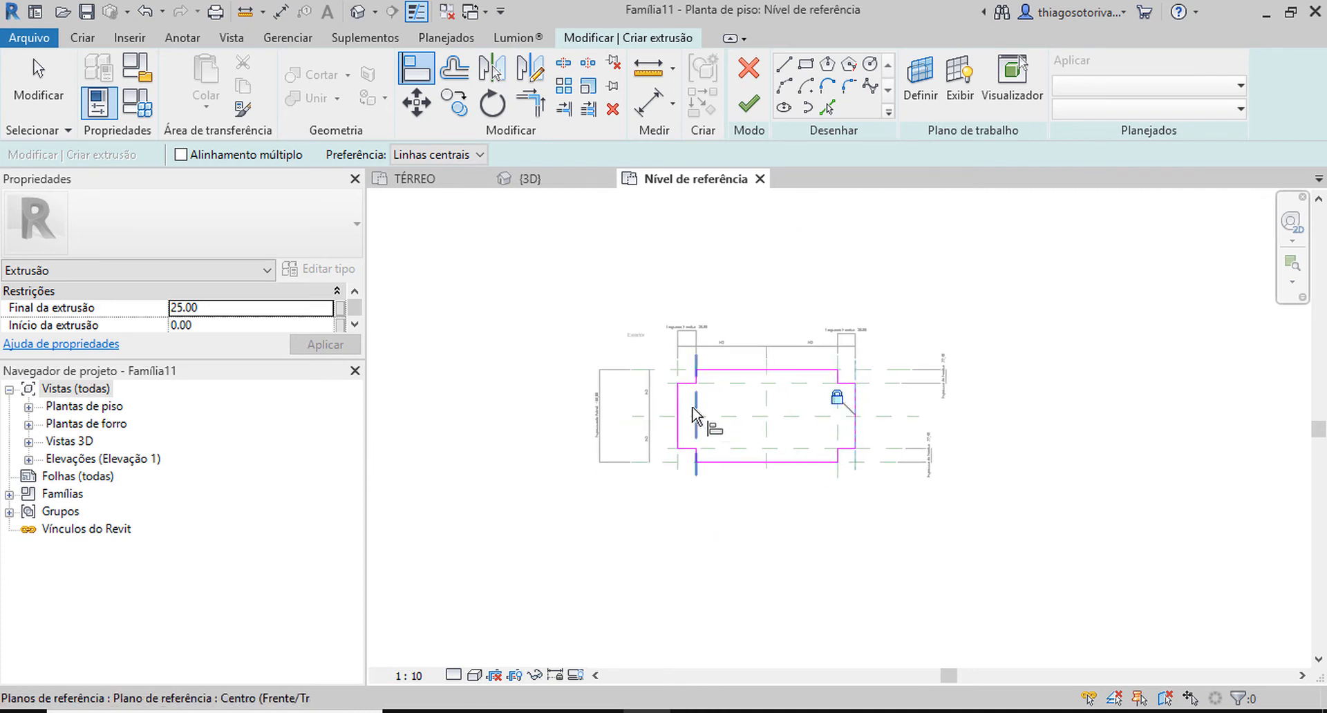
{"action": "key", "text": "Escape"}
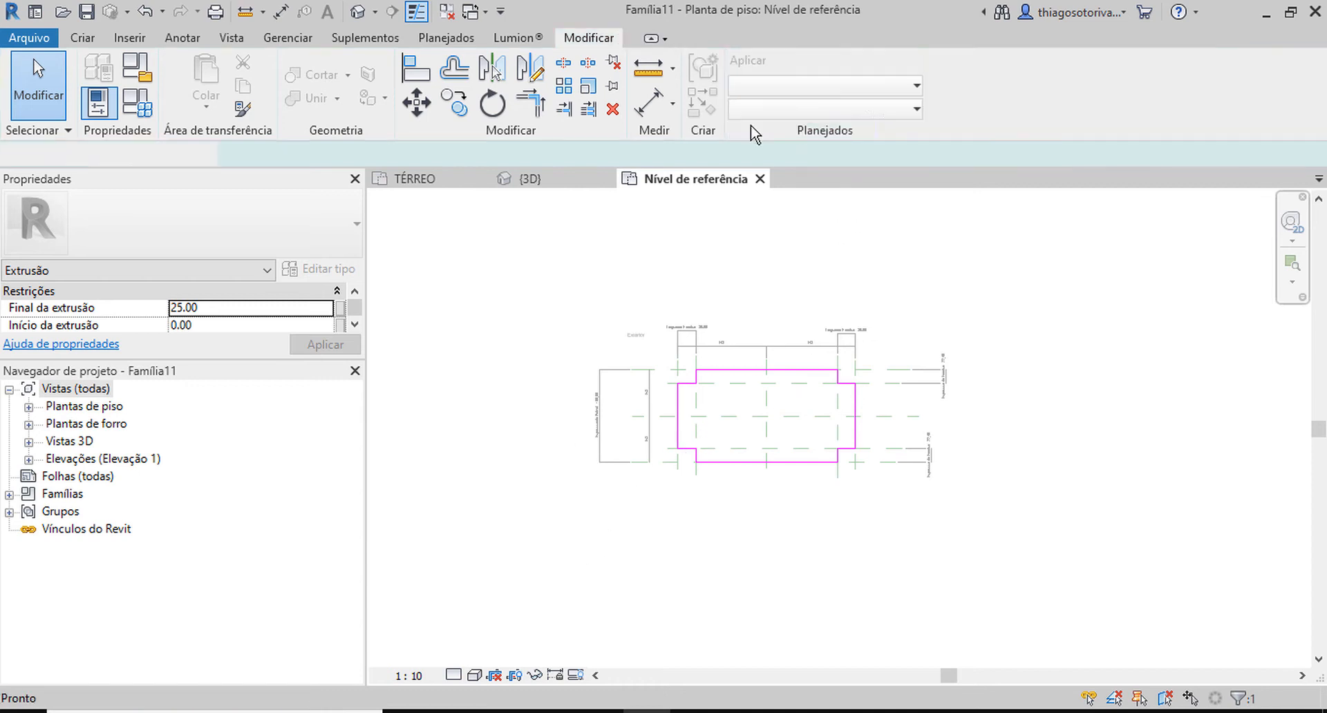
{"action": "left_click", "coordinate": [748, 104]}
{"action": "left_click", "coordinate": [782, 293]}
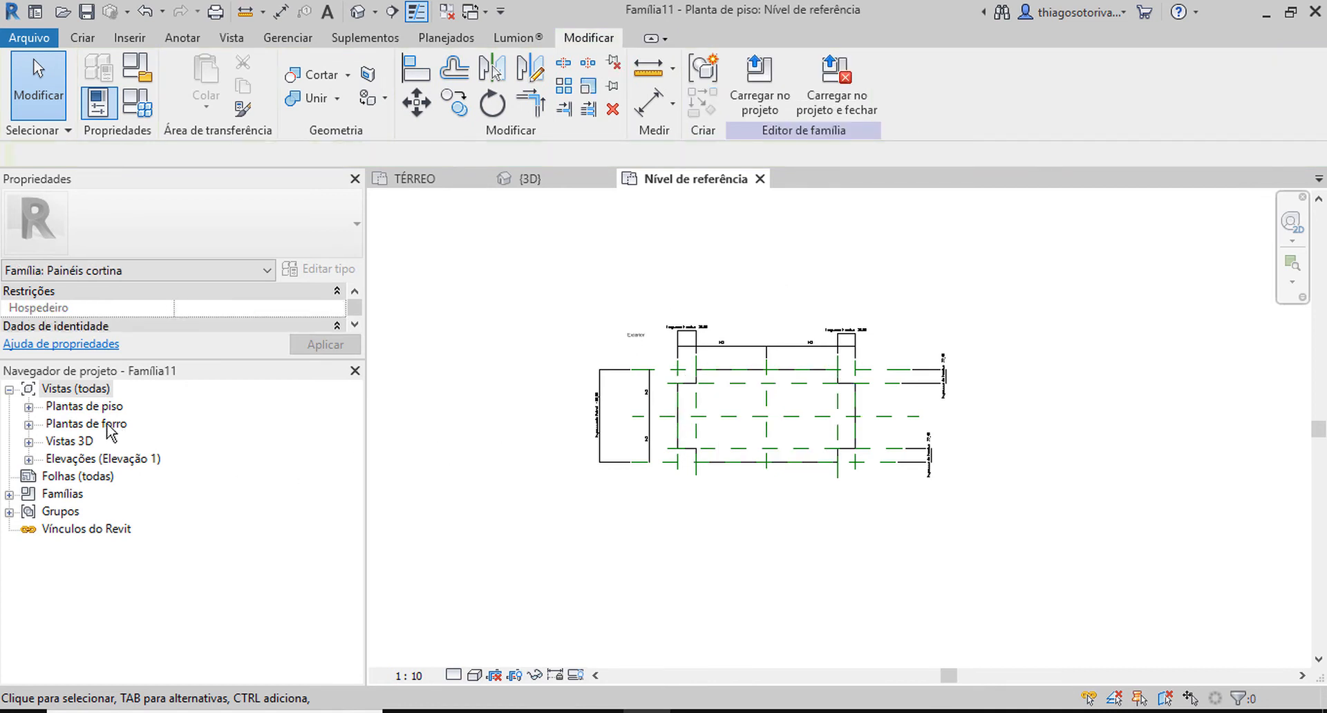
Open the Exterior elevation and set its visual style to a shaded display.
{"action": "double_click", "coordinate": [86, 458]}
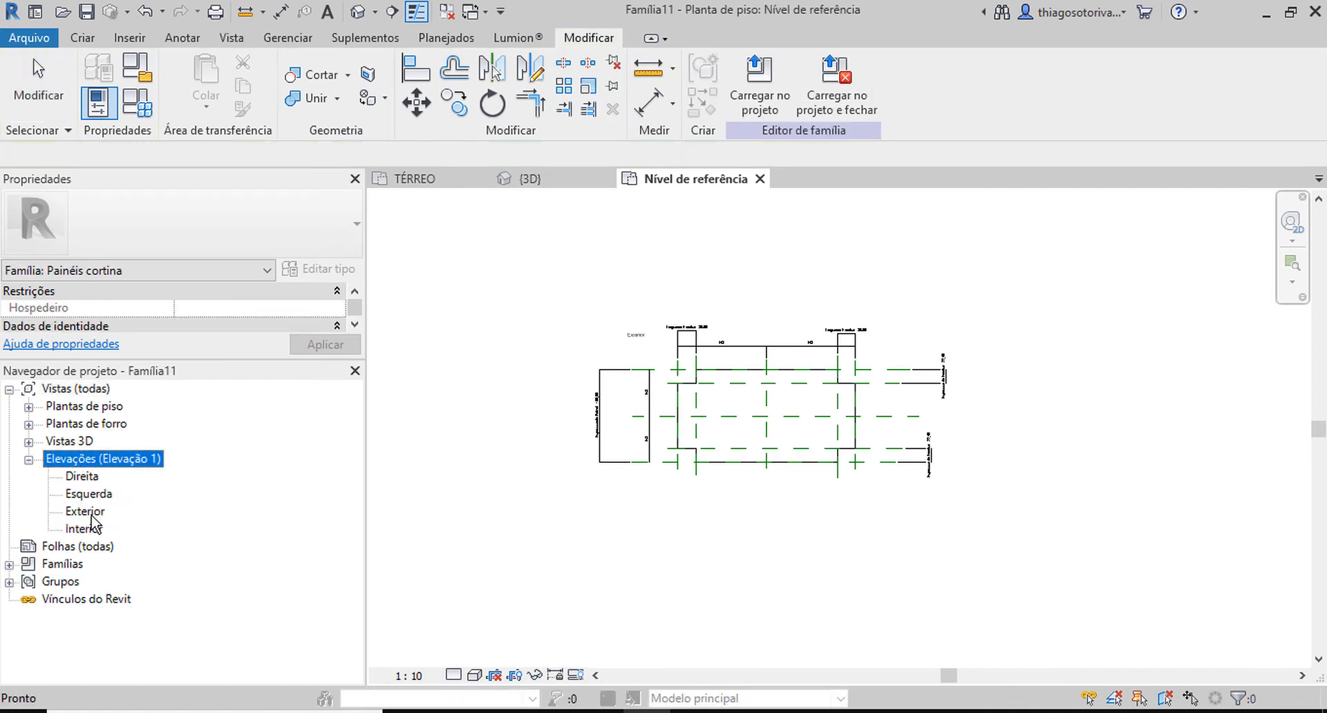
{"action": "double_click", "coordinate": [85, 511]}
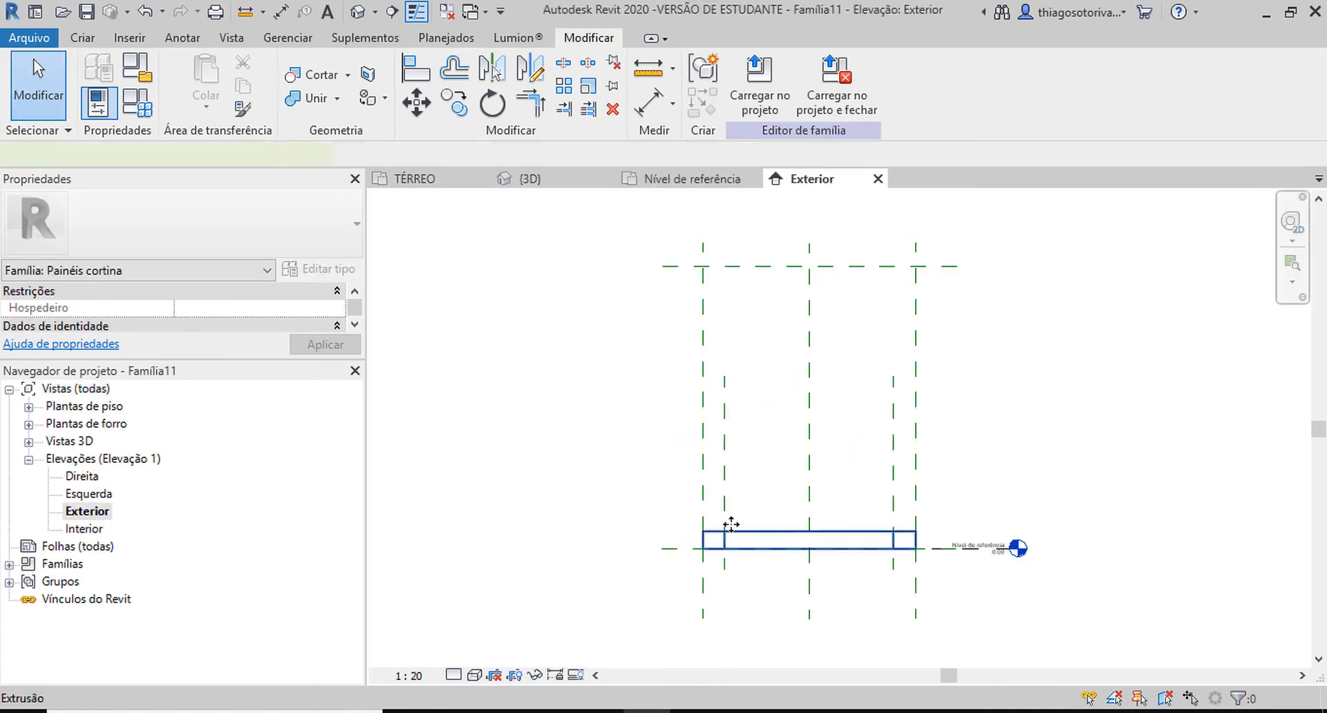
{"action": "left_click", "coordinate": [738, 535]}
{"action": "scroll", "coordinate": [817, 544], "scroll_direction": "up", "scroll_amount": 2}
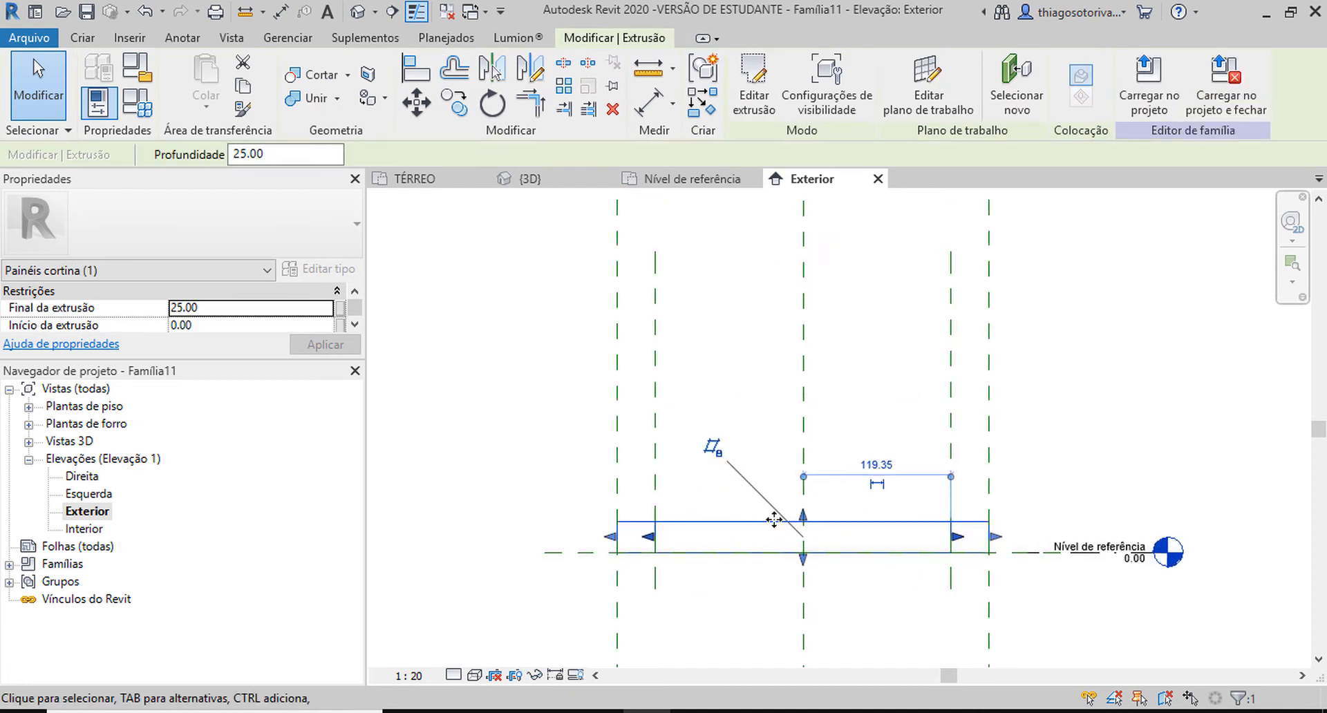
{"action": "left_click", "coordinate": [475, 675]}
{"action": "left_click", "coordinate": [535, 596]}
{"action": "left_click", "coordinate": [741, 332]}
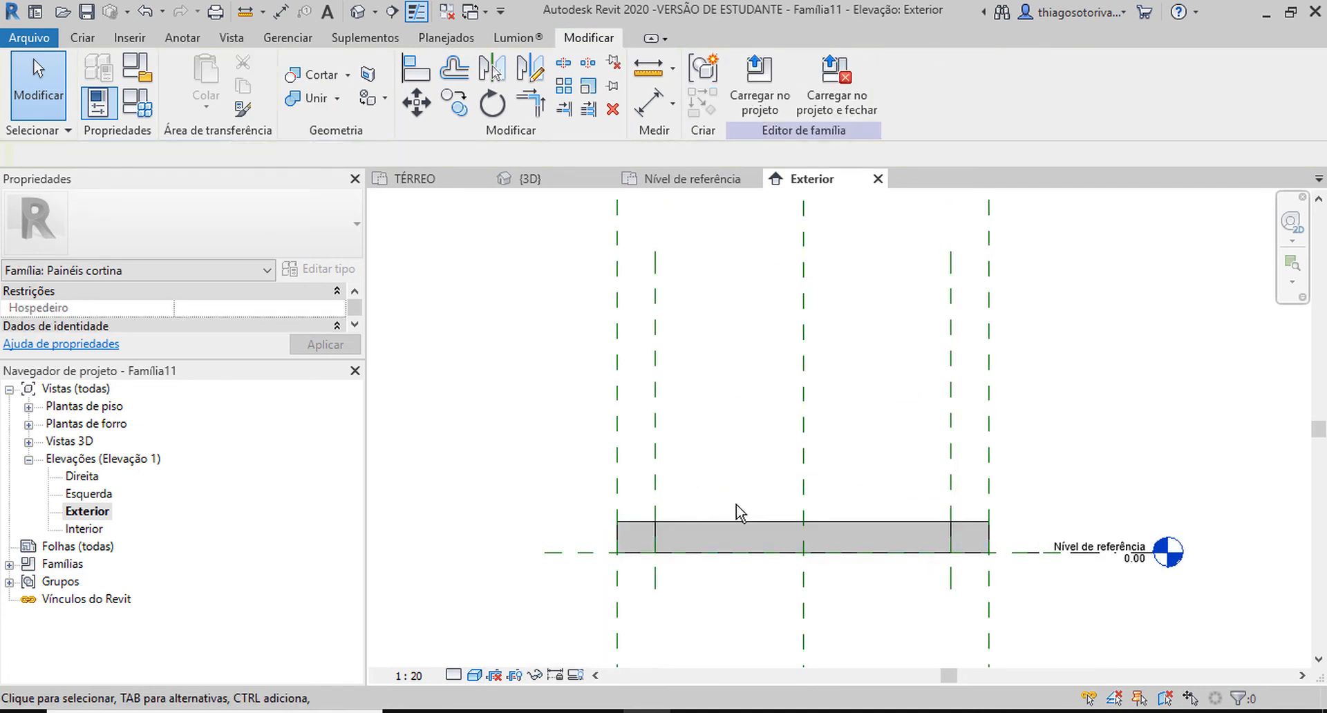
Align the extrusion's top edge to the upper horizontal reference plane in the Exterior elevation and lock it.
{"action": "scroll", "coordinate": [747, 417], "scroll_direction": "down", "scroll_amount": 2}
{"action": "middle_click_drag", "start_coordinate": [746, 423], "coordinate": [719, 465]}
{"action": "key", "text": "a"}
{"action": "key", "text": "l"}
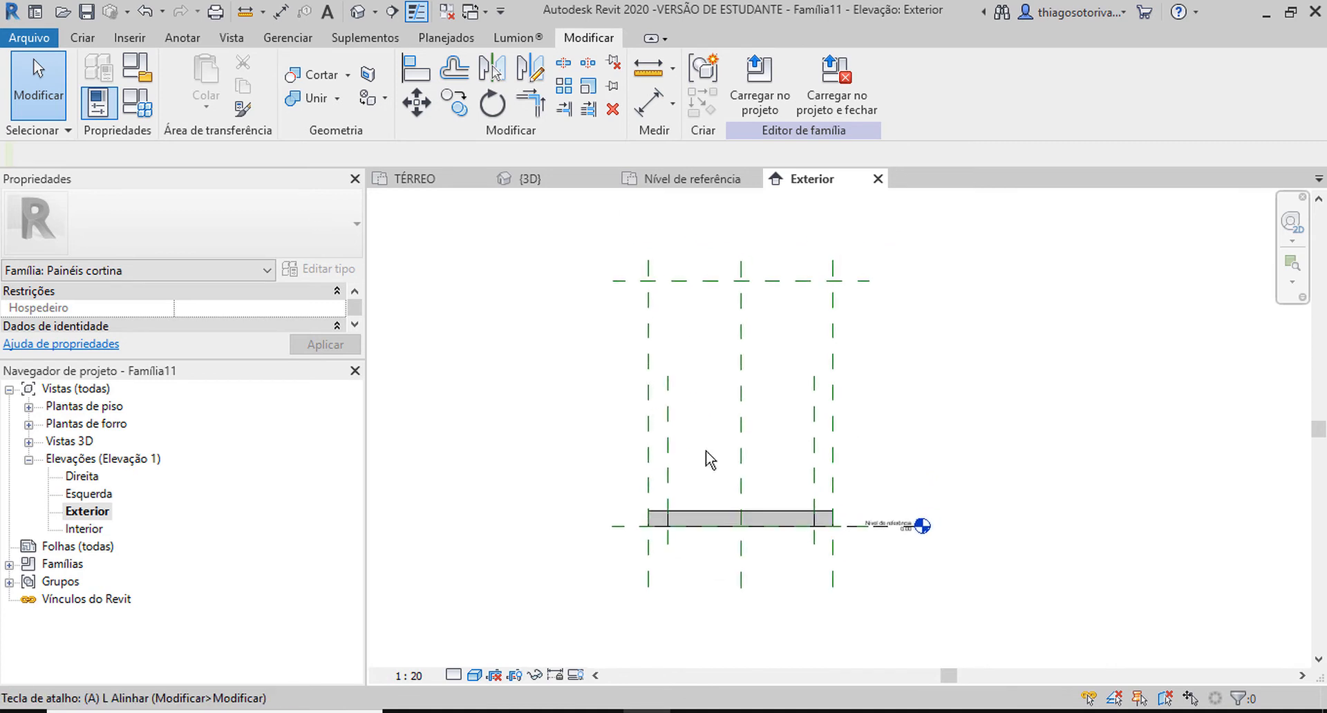
{"action": "left_click", "coordinate": [715, 281]}
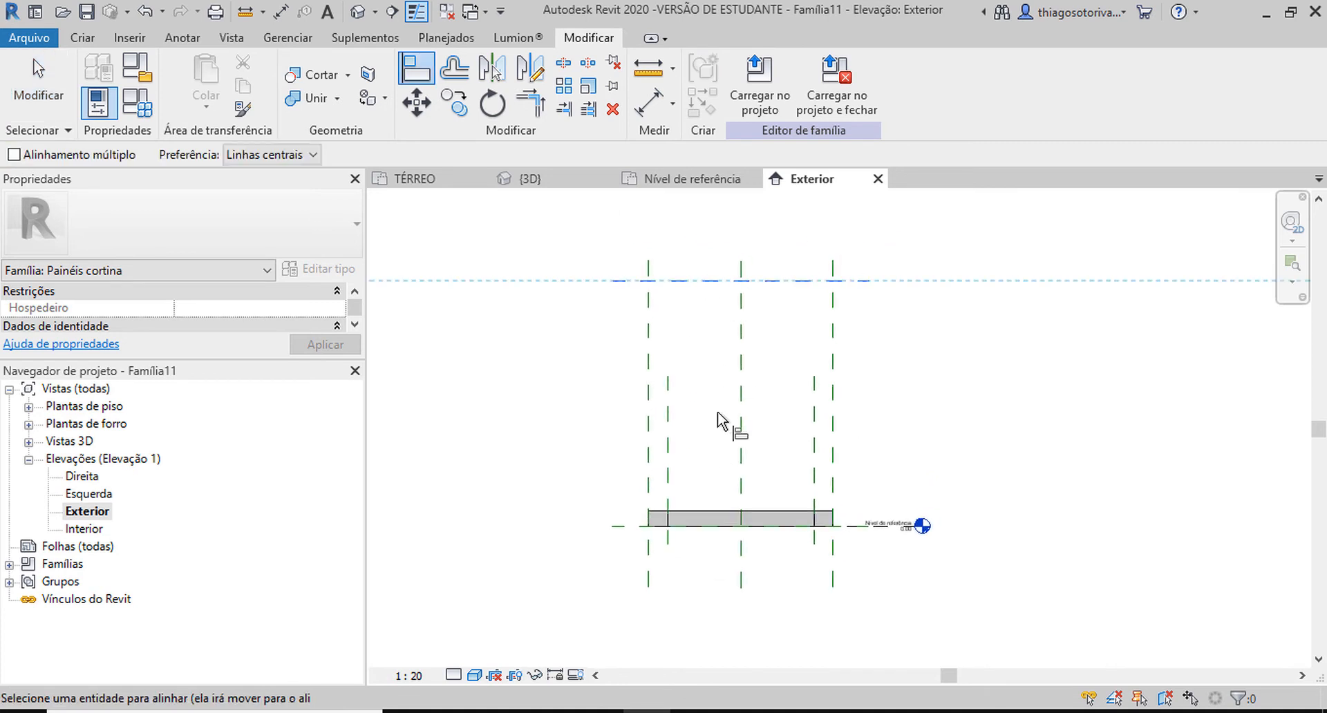
{"action": "left_click", "coordinate": [719, 511]}
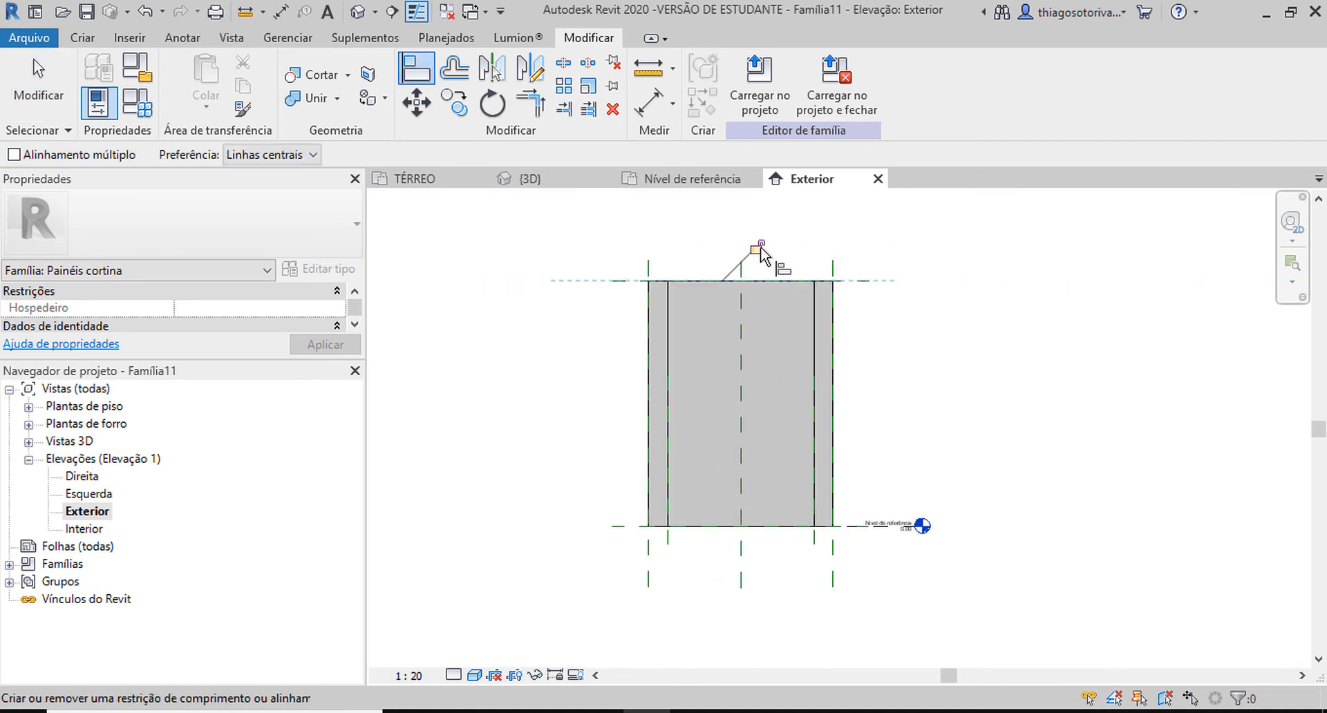
{"action": "key", "text": "Escape"}
{"action": "key", "text": "Escape"}
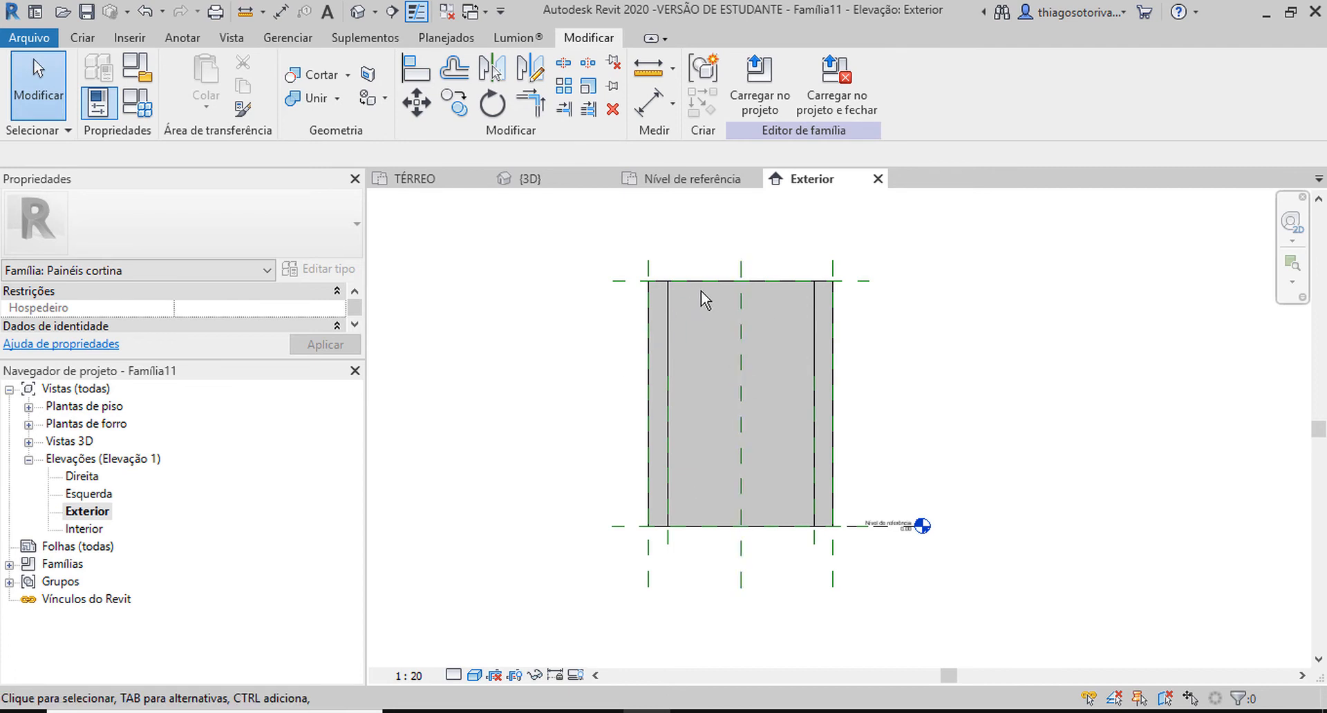
Return to the Nível de referência plan and inspect the panel's left and right end reference planes.
{"action": "left_click", "coordinate": [694, 181]}
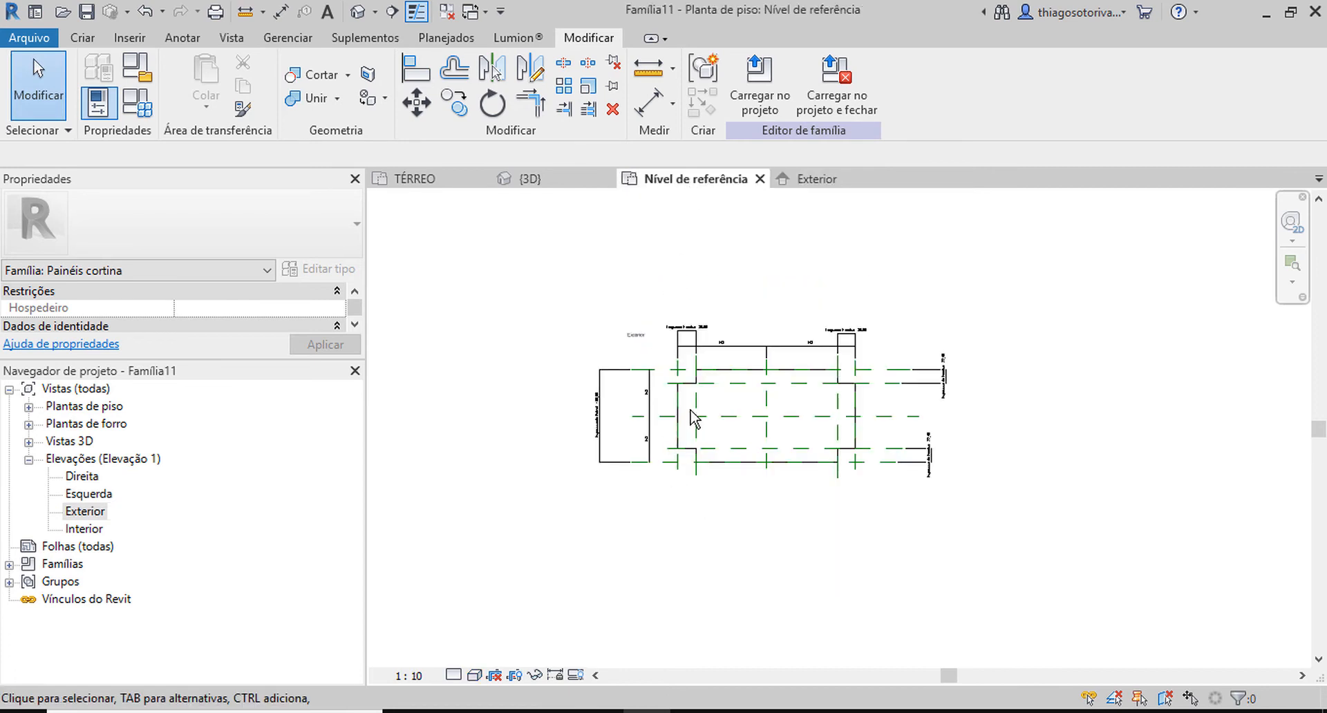
{"action": "scroll", "coordinate": [694, 418], "scroll_direction": "up", "scroll_amount": 3}
{"action": "left_click", "coordinate": [674, 339]}
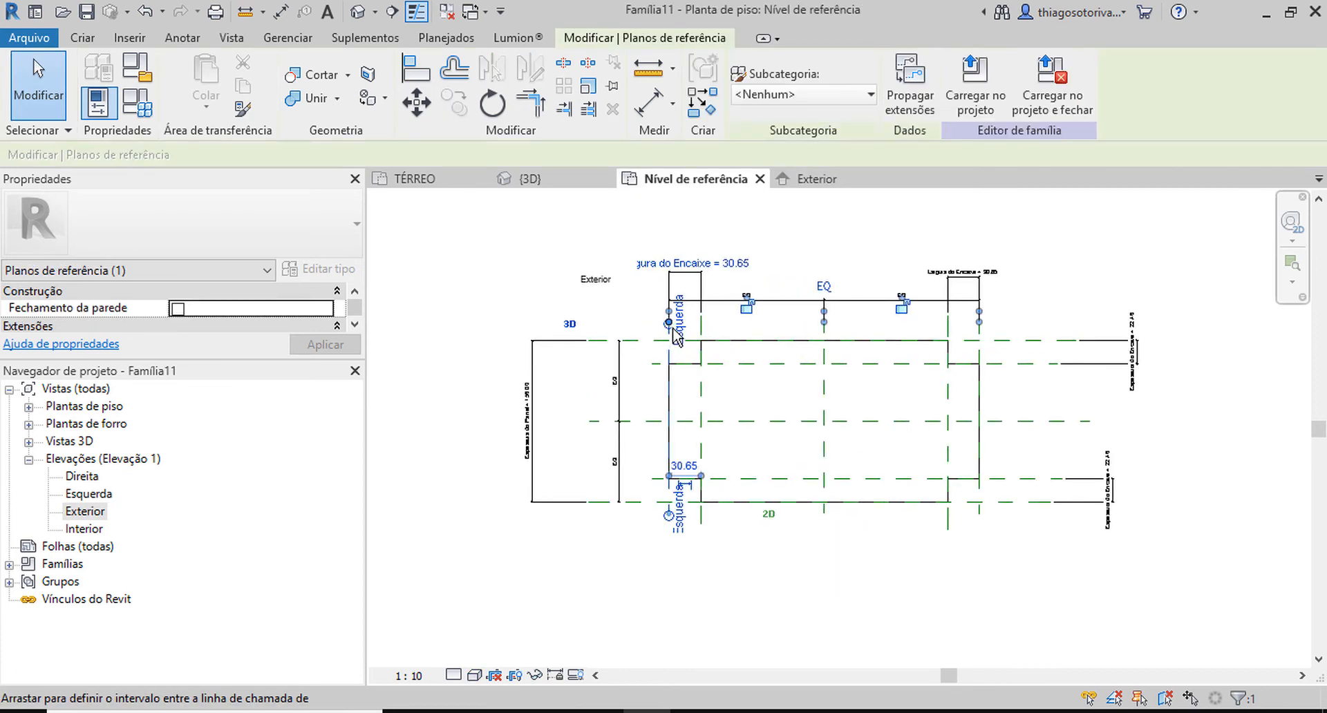
{"action": "scroll", "coordinate": [667, 328], "scroll_direction": "up", "scroll_amount": 2}
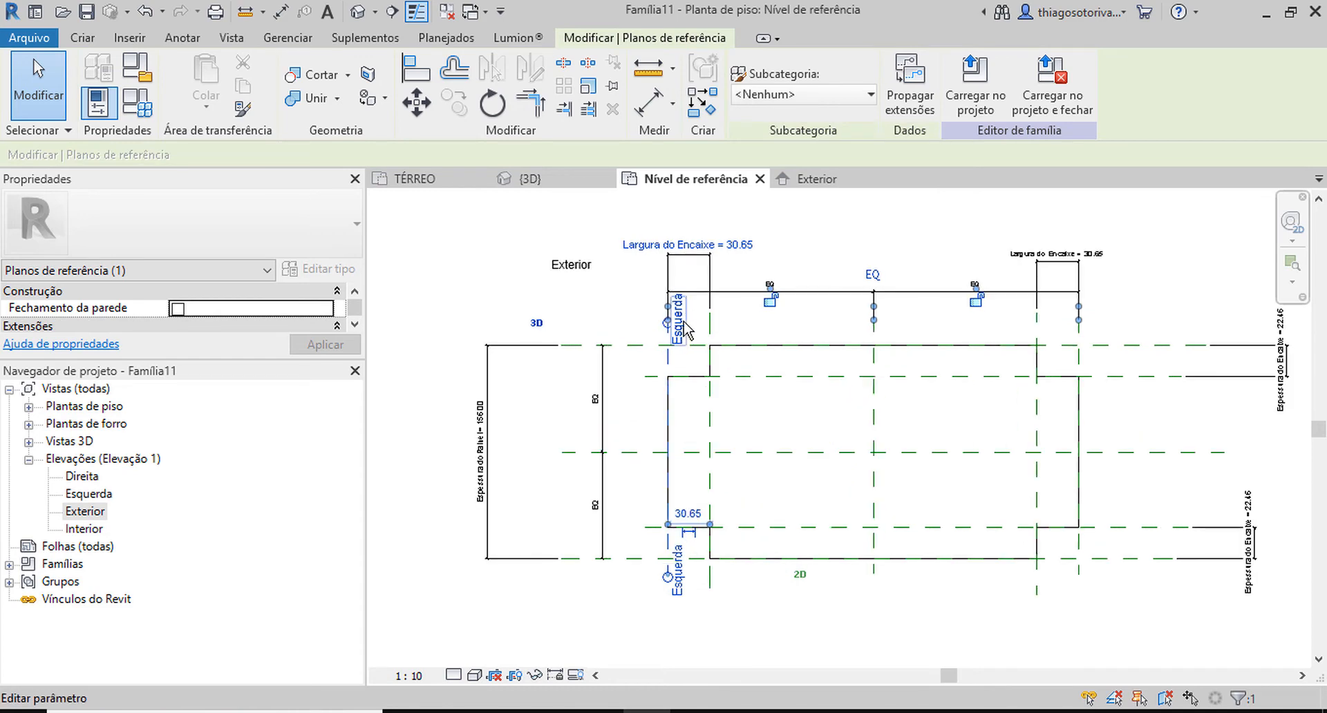
{"action": "left_click", "coordinate": [1078, 342]}
{"action": "left_click", "coordinate": [1090, 363]}
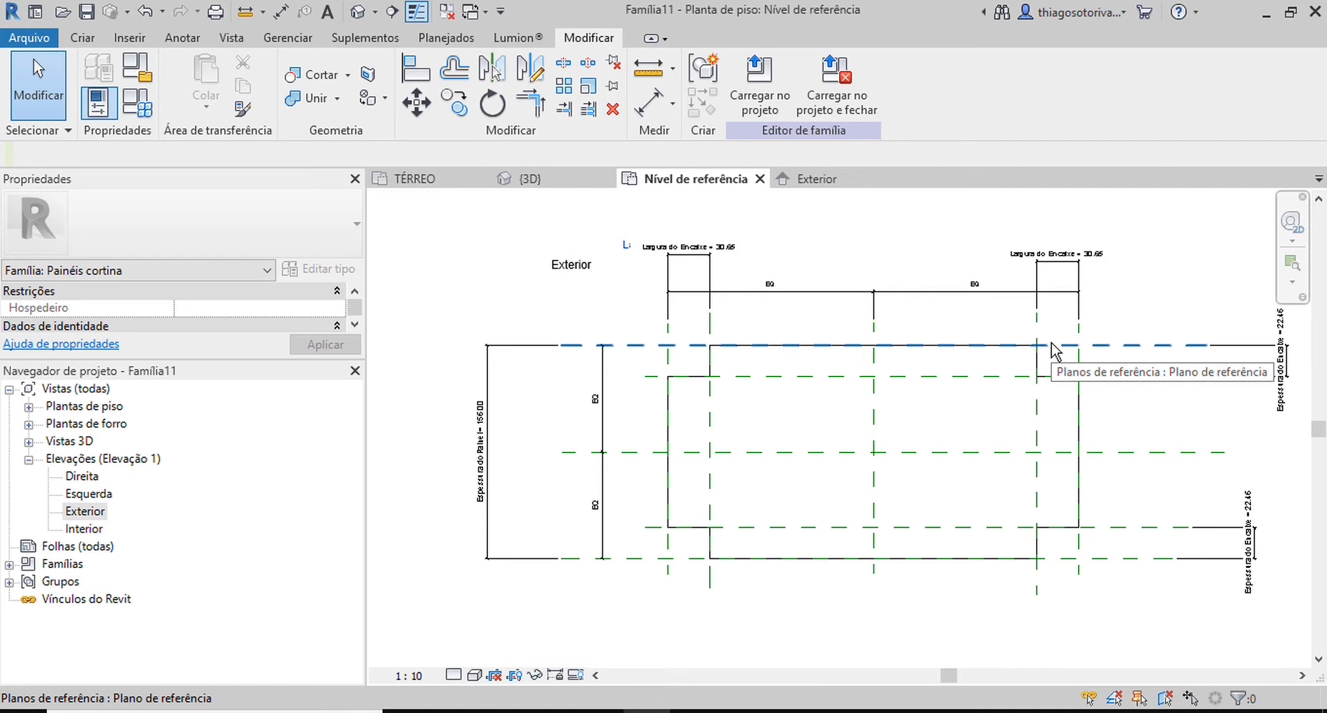
In the family's 3D view, set Espessura do Encaixe to 1, Espessura do Painel to 5 and Largura do Encaixe to 5.
{"action": "key", "text": "3"}
{"action": "key", "text": "d"}
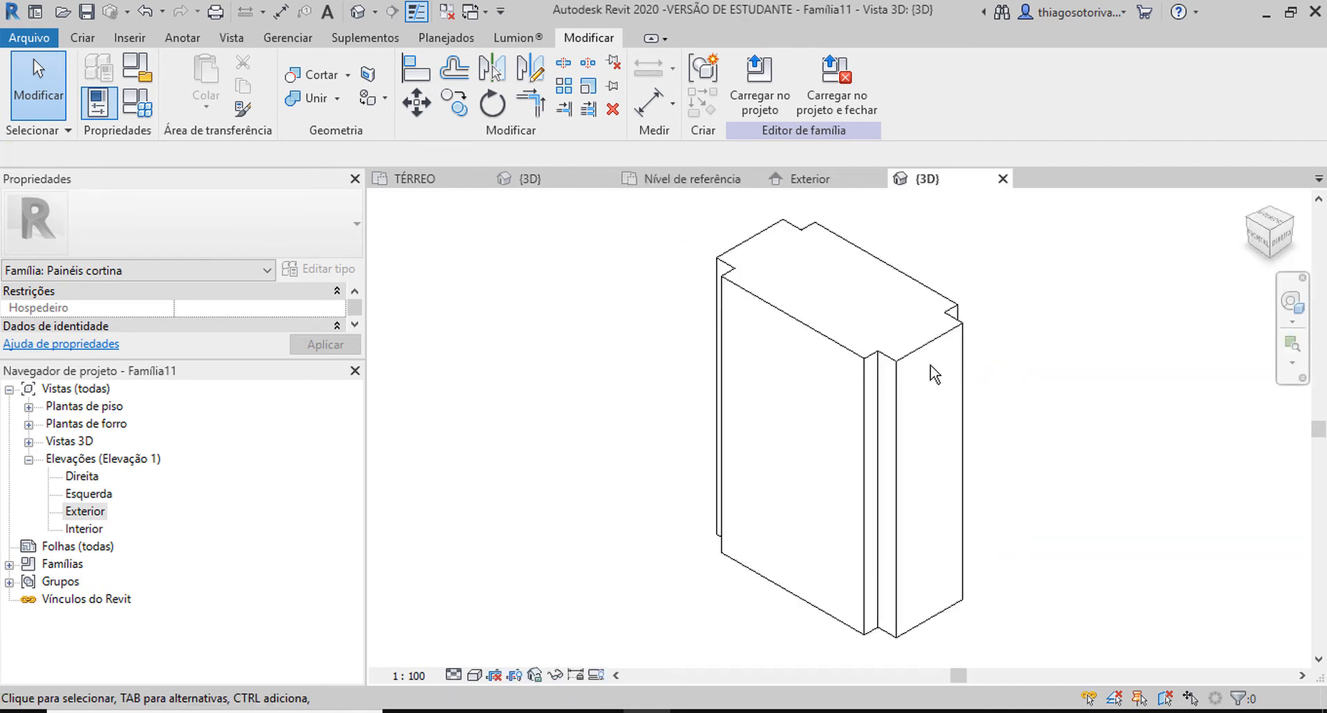
{"action": "middle_click_drag", "start_coordinate": [1048, 326], "coordinate": [1015, 304], "text": "shift"}
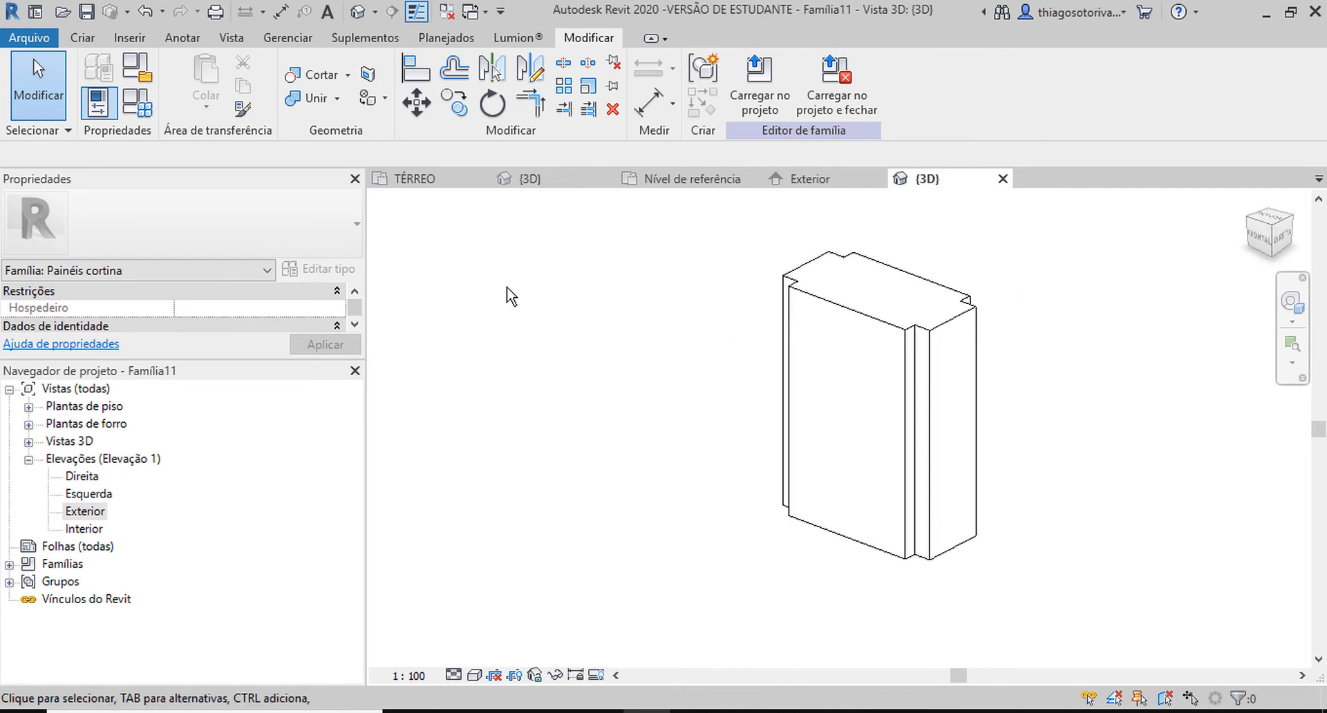
{"action": "left_click", "coordinate": [138, 108]}
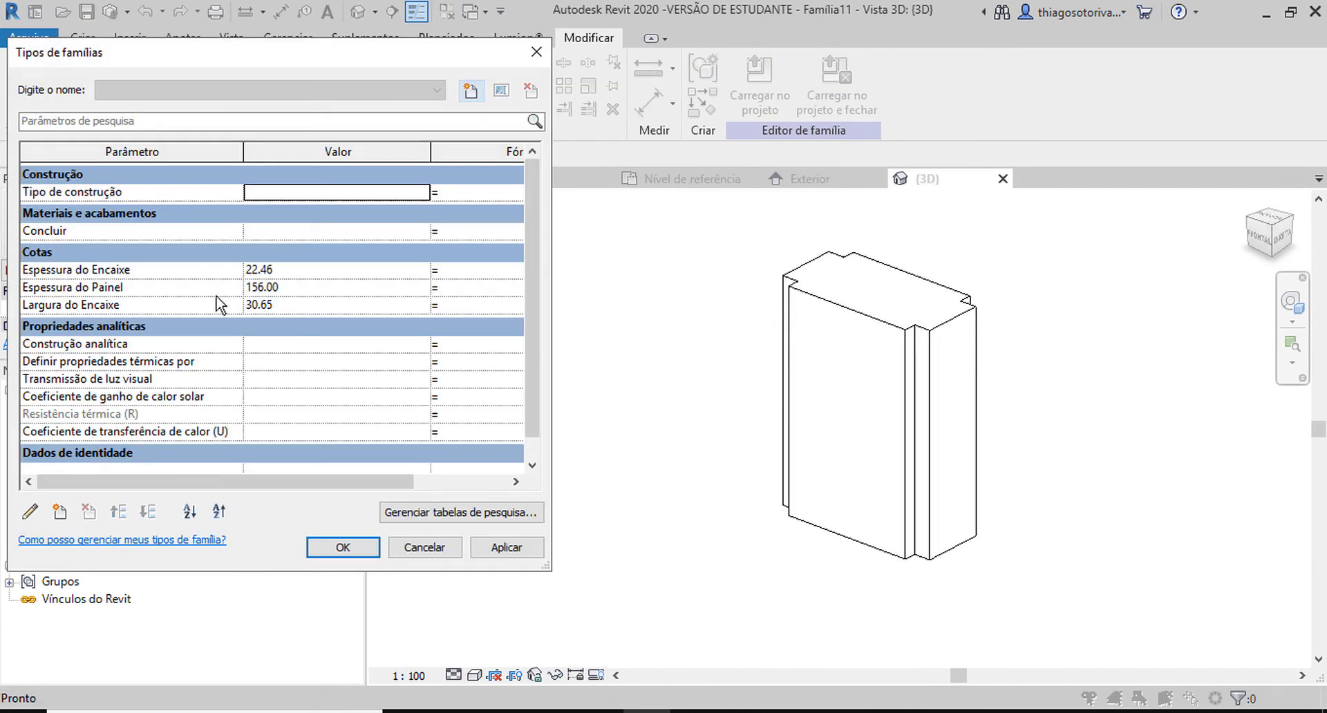
{"action": "left_click", "coordinate": [297, 269]}
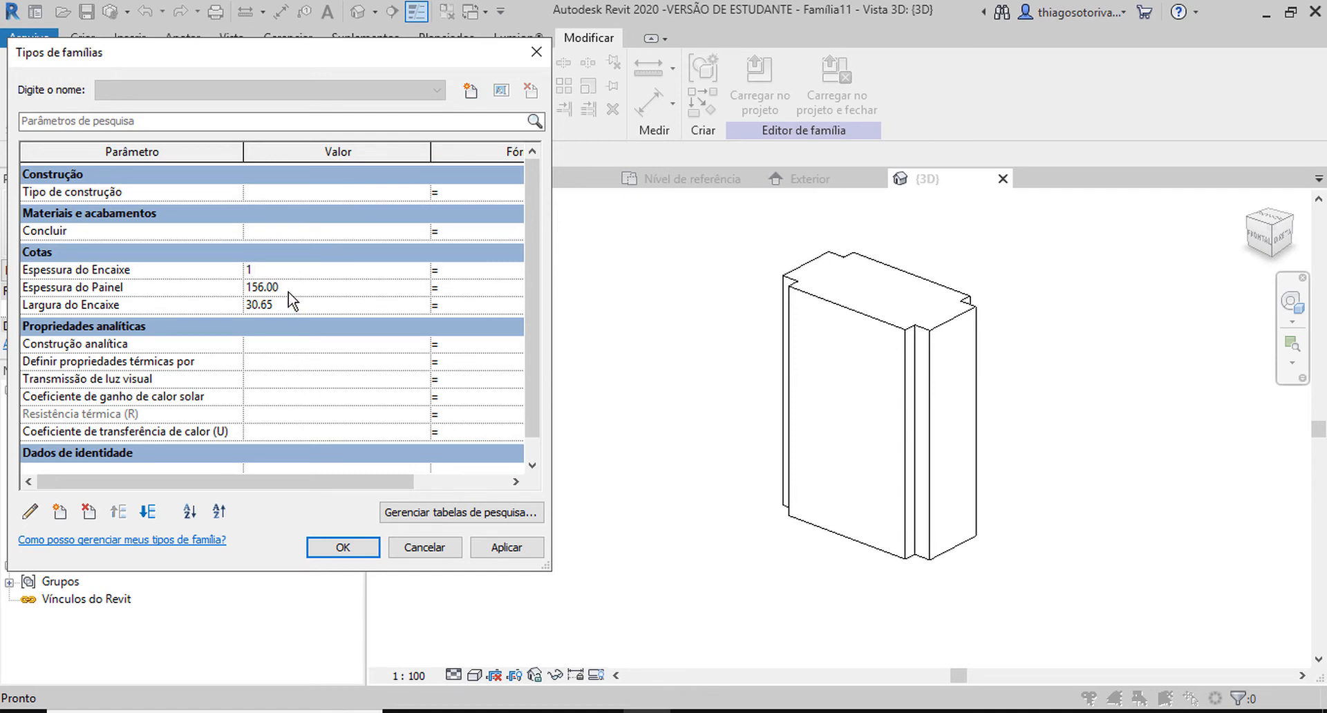
{"action": "left_click", "coordinate": [288, 290]}
{"action": "left_click", "coordinate": [309, 307]}
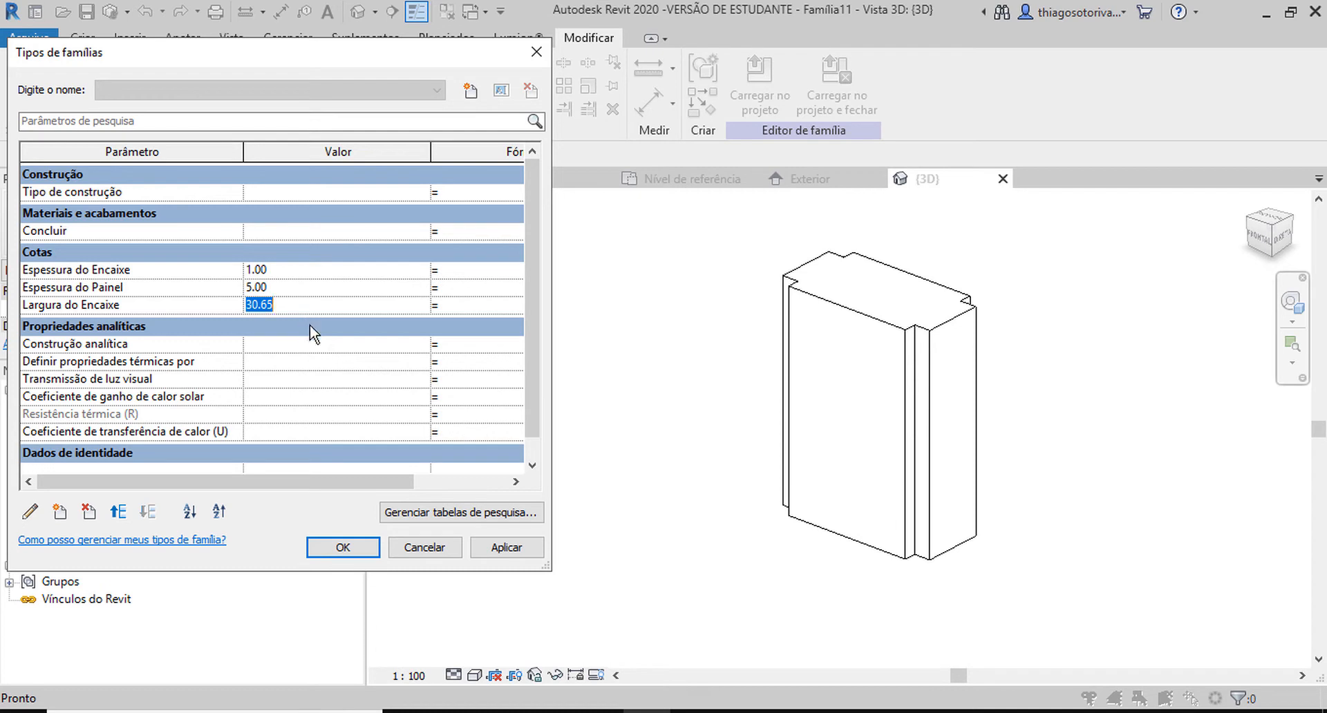
{"action": "type", "text": "5"}
{"action": "left_click", "coordinate": [343, 548]}
{"action": "scroll", "coordinate": [919, 366], "scroll_direction": "up", "scroll_amount": 6}
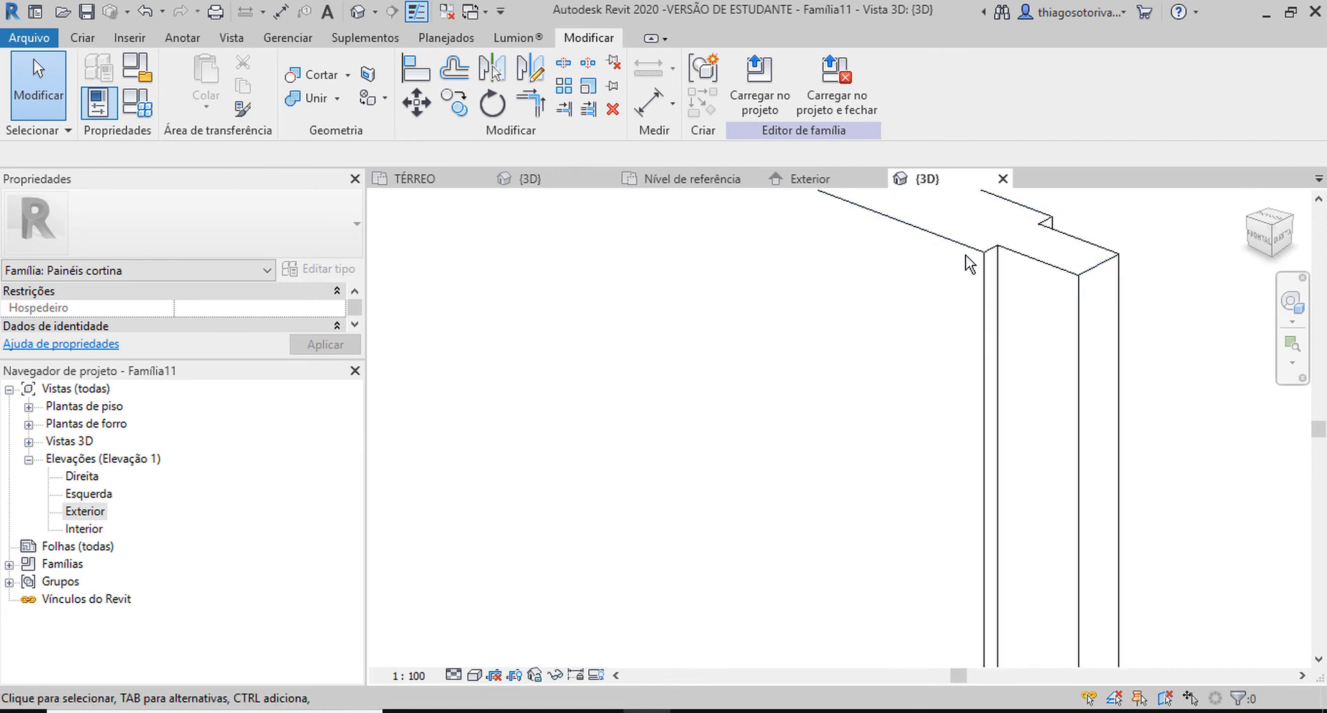
{"action": "scroll", "coordinate": [1009, 255], "scroll_direction": "down", "scroll_amount": 5}
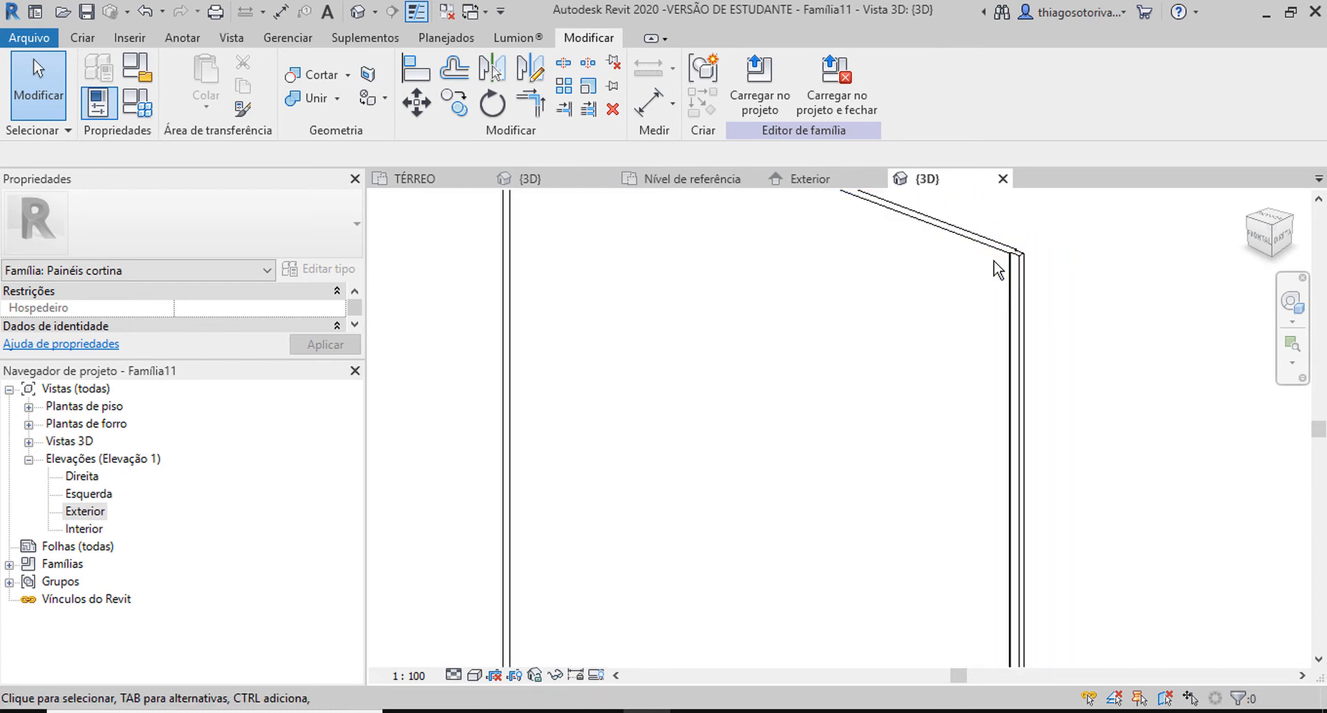
Associate the panel extrusion's material with a new type parameter named Material do Painel.
{"action": "left_click", "coordinate": [994, 254]}
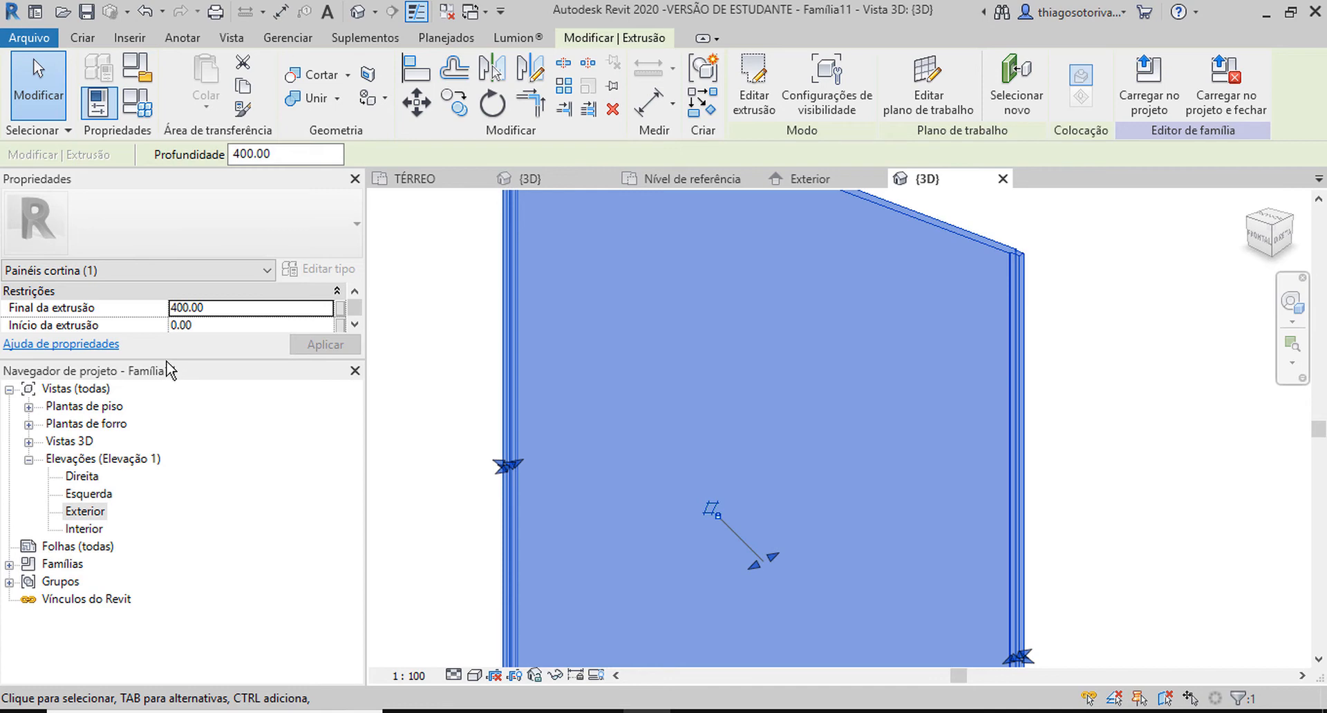
{"action": "left_click_drag", "start_coordinate": [163, 358], "coordinate": [168, 414]}
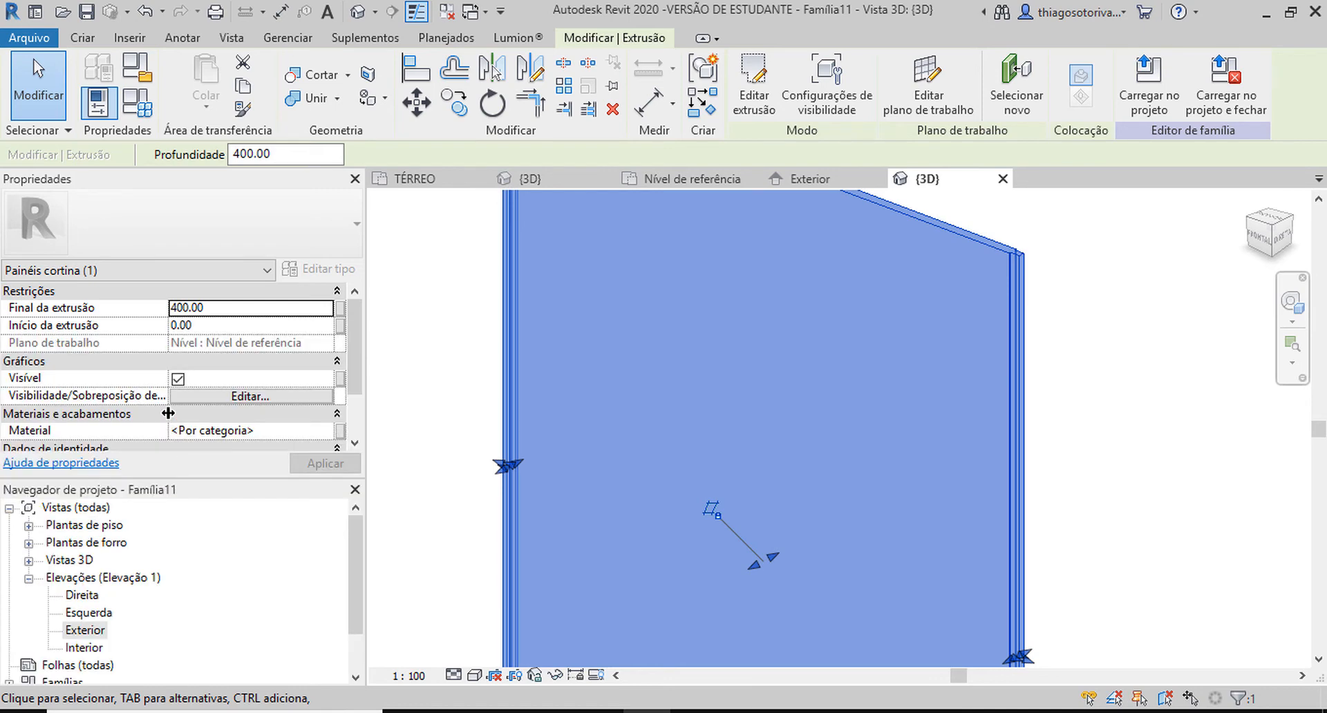
{"action": "left_click", "coordinate": [340, 430]}
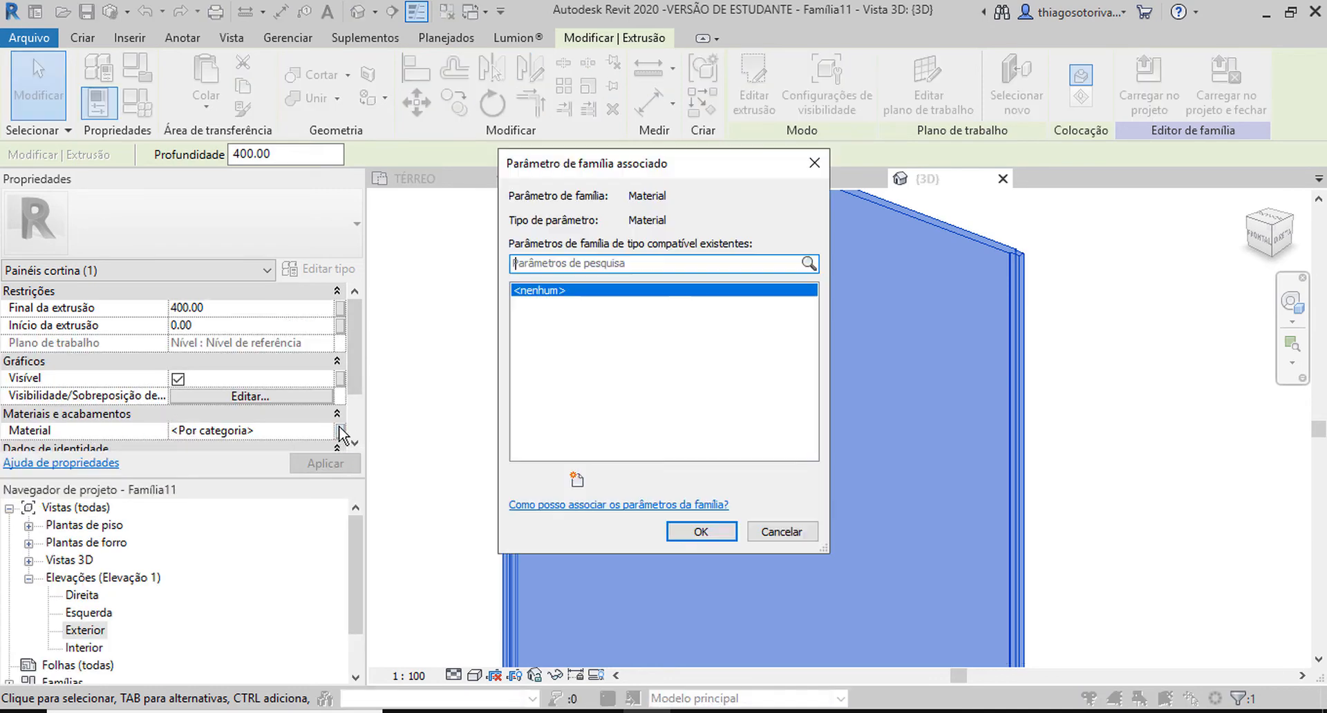
{"action": "left_click", "coordinate": [577, 480]}
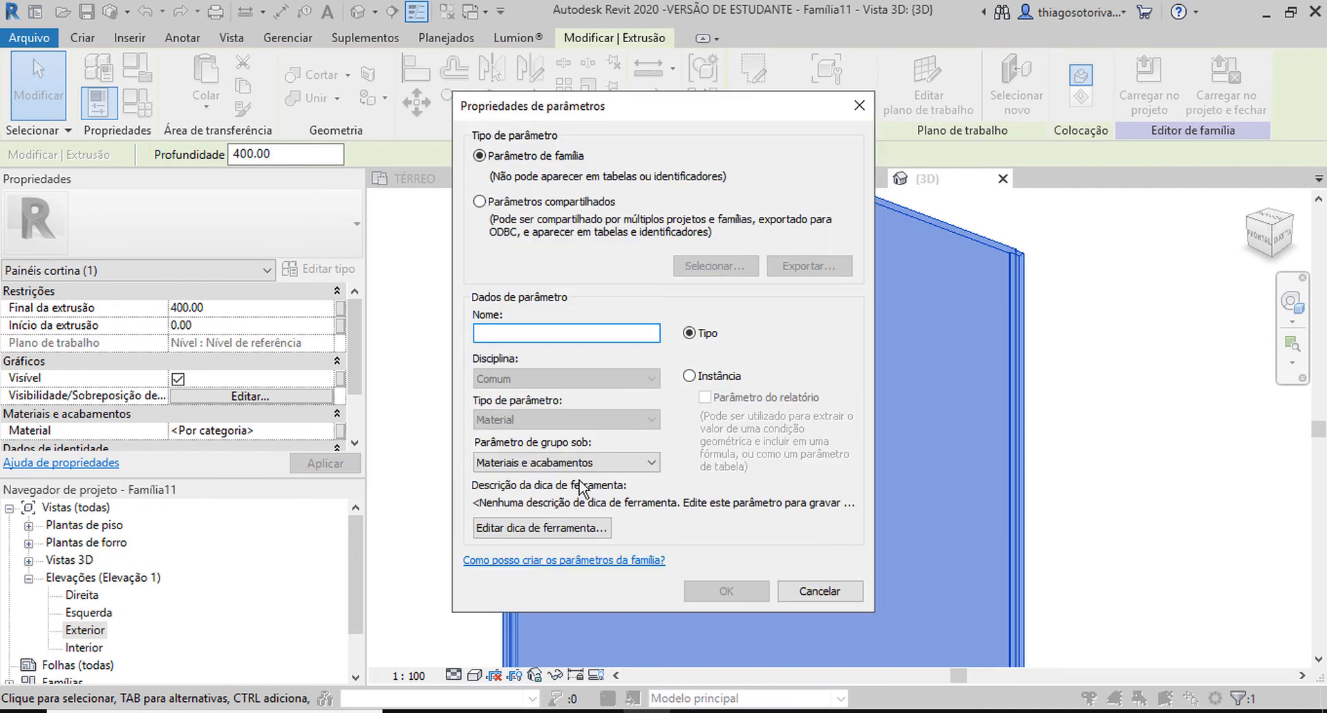
{"action": "type", "text": "Material do Painel"}
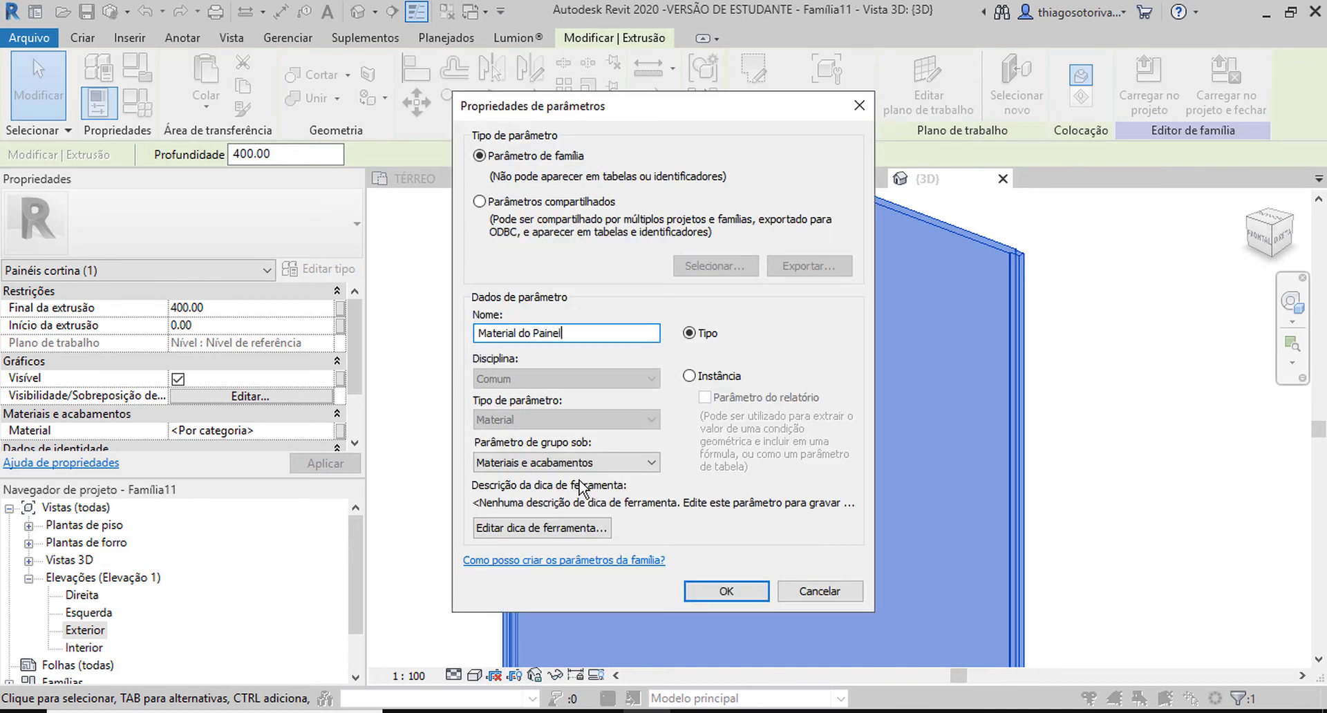
{"action": "key", "text": "Return"}
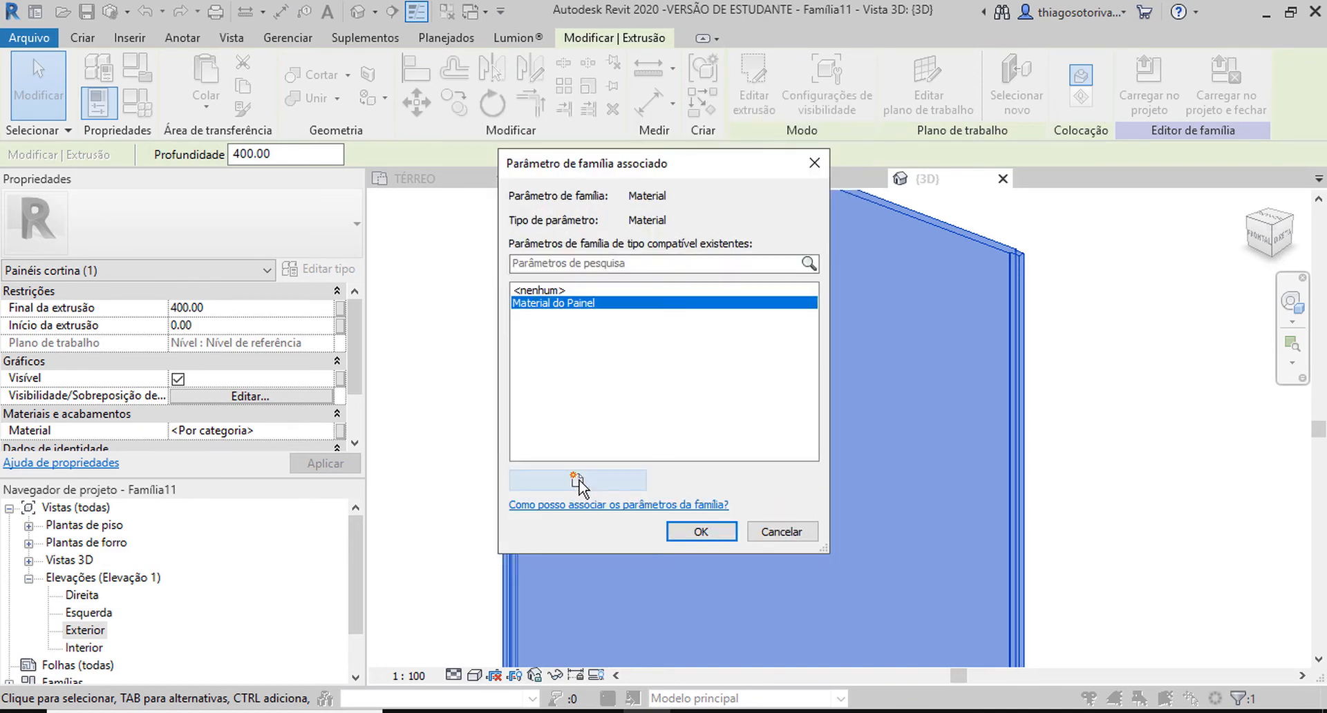
{"action": "left_click", "coordinate": [702, 526]}
{"action": "scroll", "coordinate": [753, 421], "scroll_direction": "down", "scroll_amount": 3}
{"action": "left_click", "coordinate": [542, 353]}
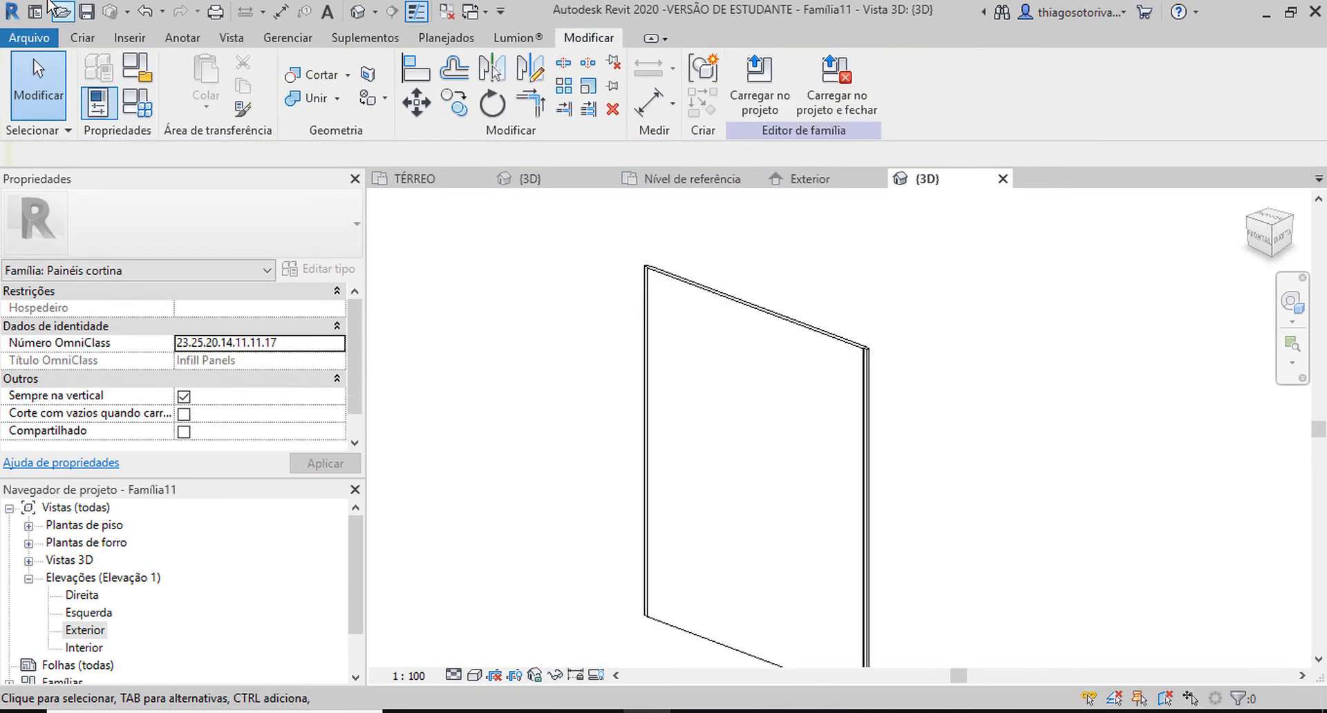
Save the family as painelParaPerfilI in Documentos and load it into the project.
{"action": "left_click", "coordinate": [92, 14]}
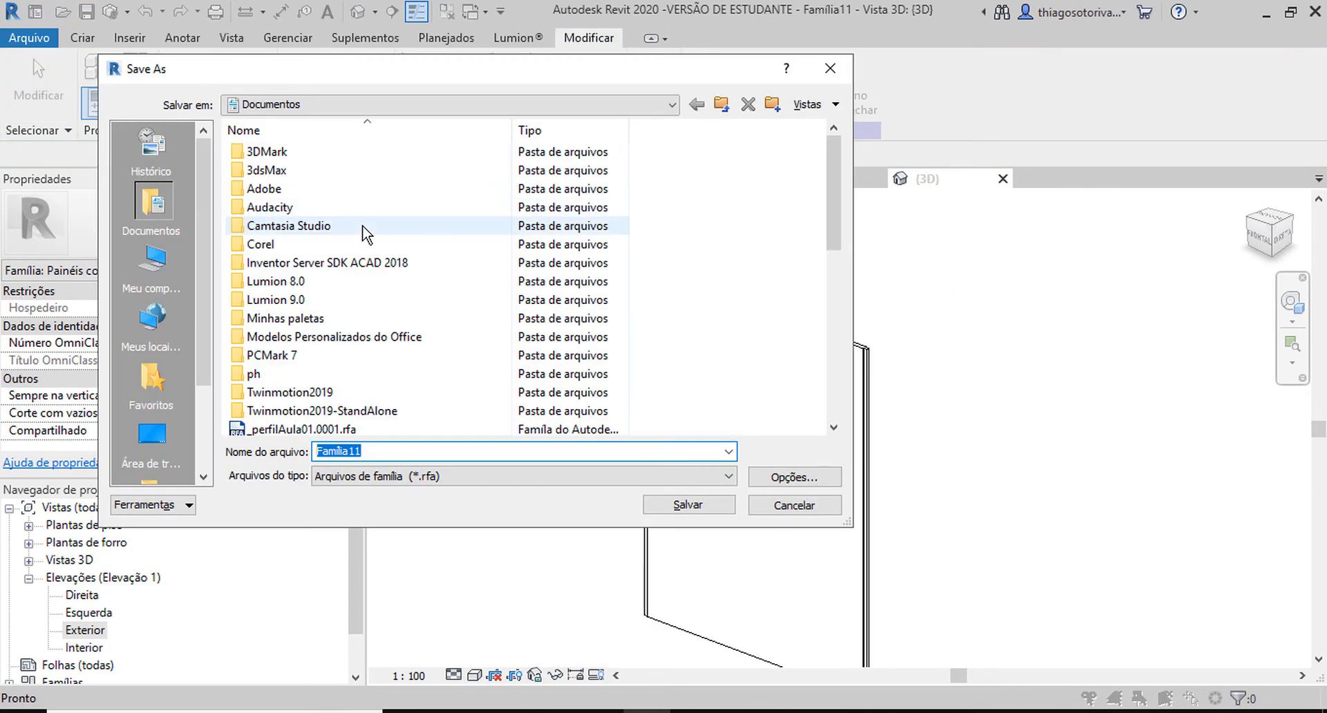
{"action": "type", "text": "painelParaPerfil"}
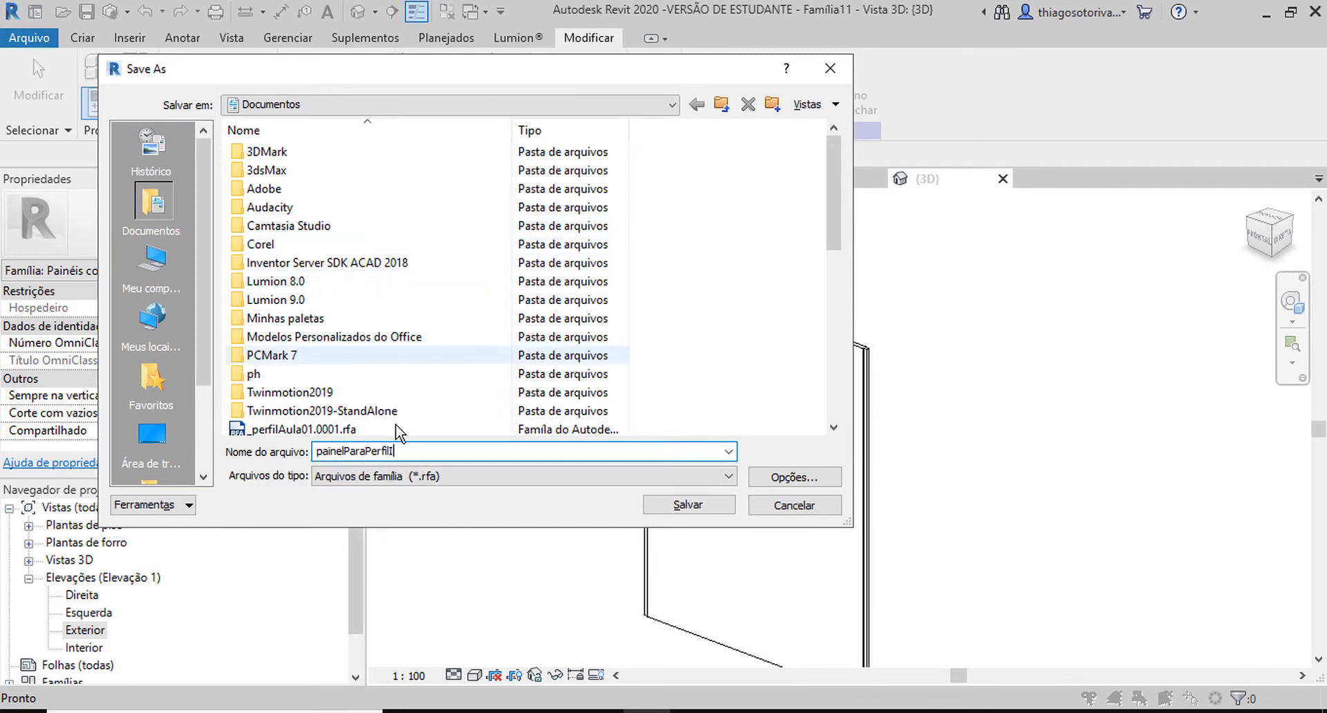
{"action": "left_click", "coordinate": [686, 503]}
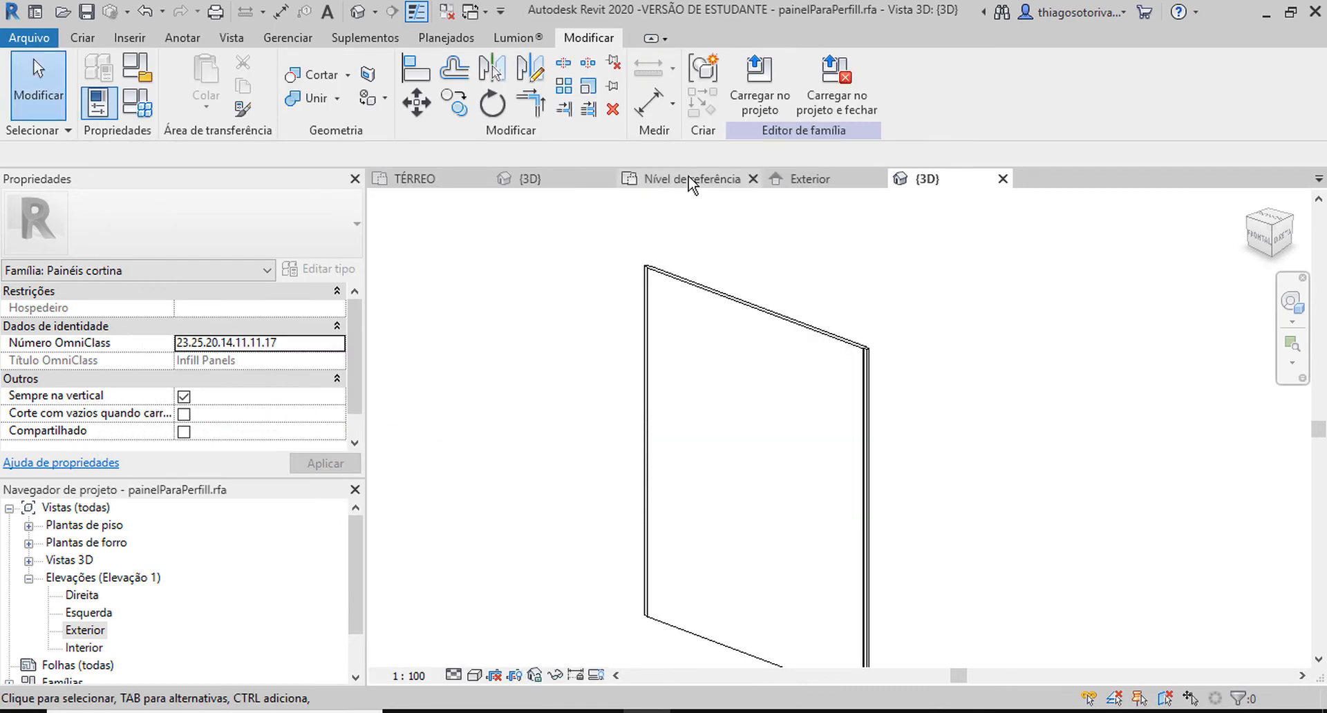
{"action": "left_click", "coordinate": [765, 113]}
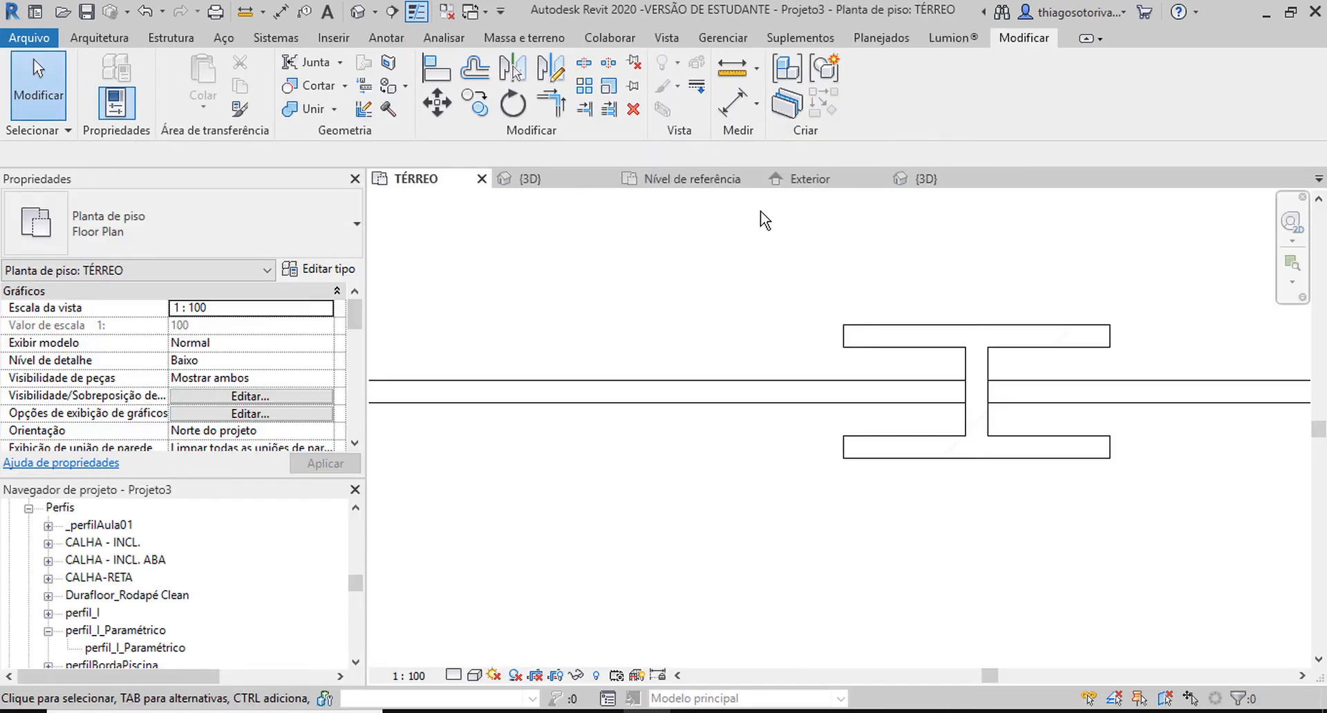
In the project's 3D view, set the curtain wall type's Painel de parede cortina to painelParaPerfilI and apply it.
{"action": "key", "text": "ctrl+Tab"}
{"action": "scroll", "coordinate": [729, 318], "scroll_direction": "down", "scroll_amount": 6}
{"action": "middle_click_drag", "start_coordinate": [861, 342], "coordinate": [808, 279]}
{"action": "left_click", "coordinate": [750, 321]}
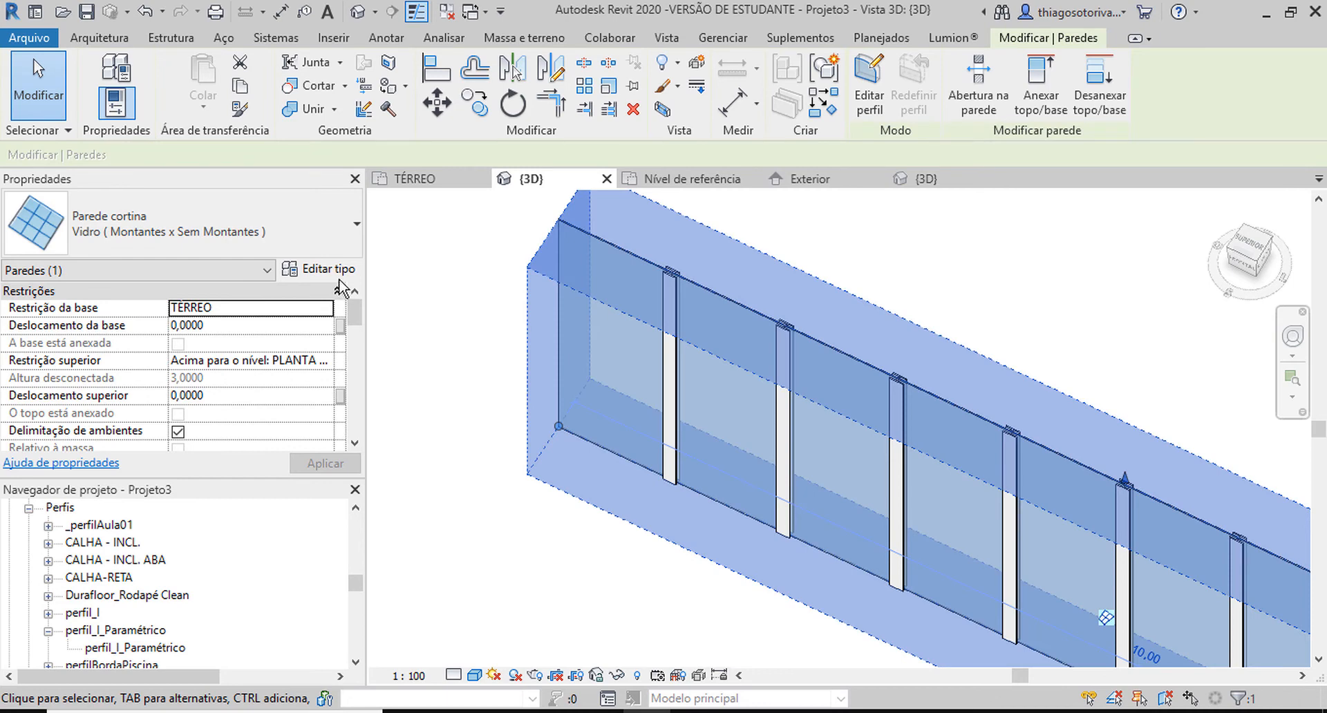
{"action": "left_click", "coordinate": [325, 269]}
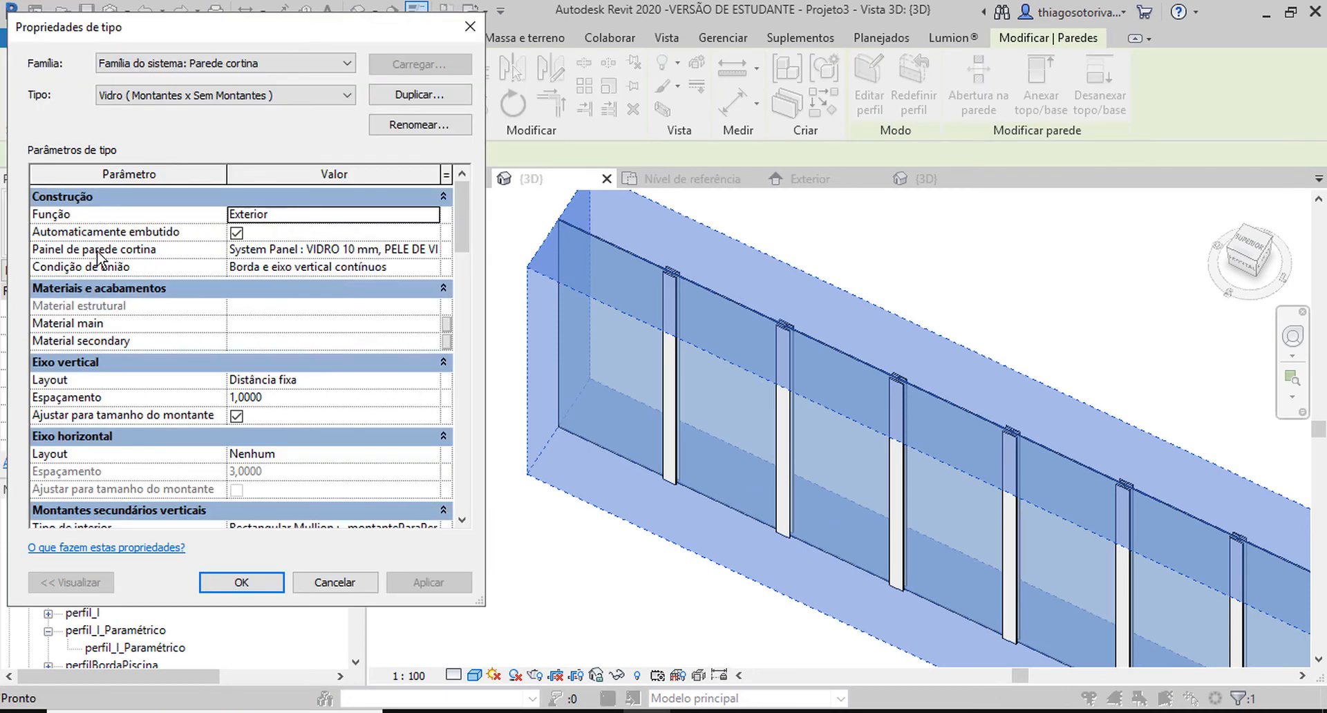
{"action": "left_click", "coordinate": [428, 251]}
{"action": "left_click", "coordinate": [431, 250]}
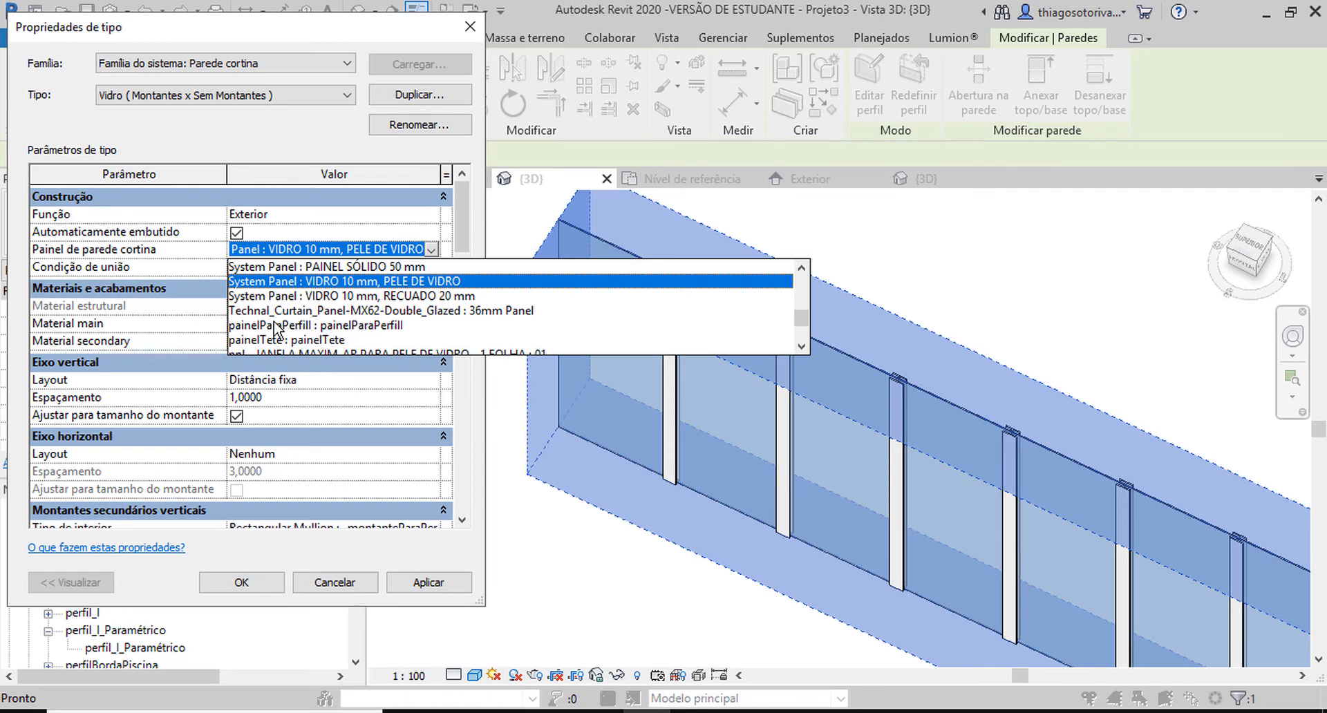
{"action": "left_click", "coordinate": [391, 326]}
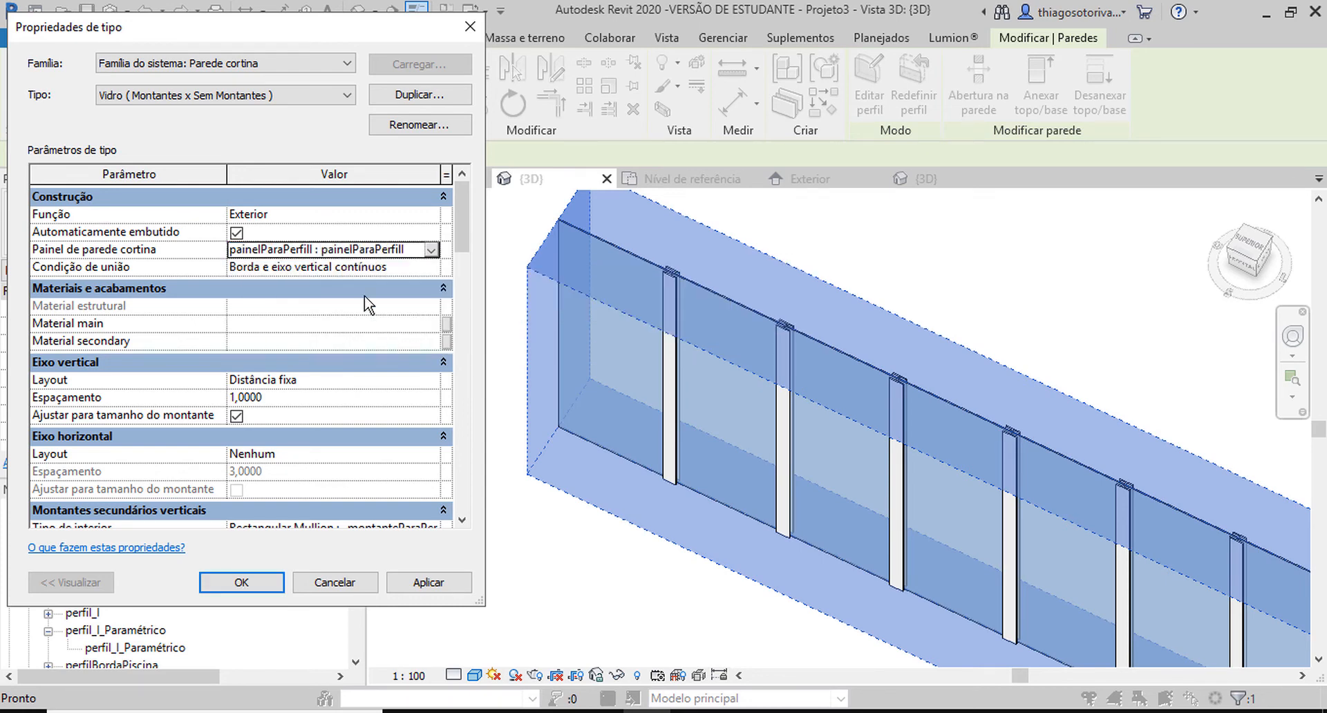
{"action": "left_click", "coordinate": [435, 585]}
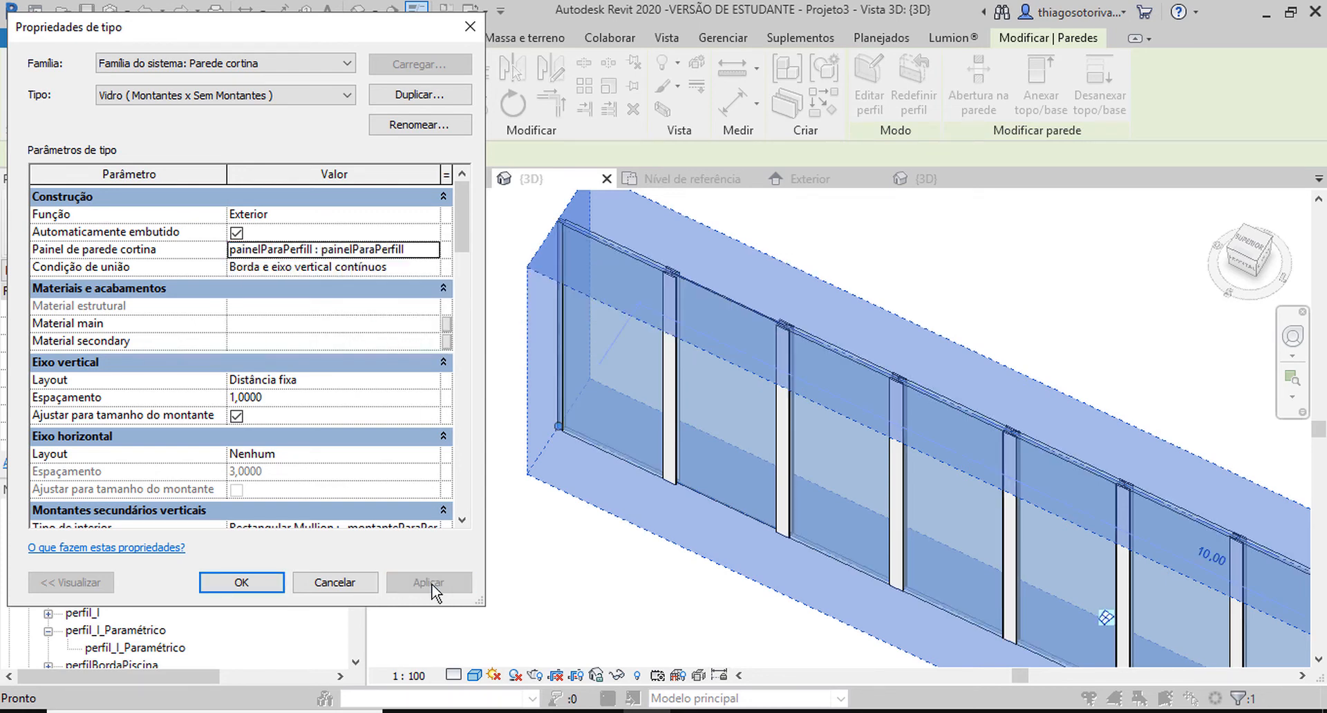
{"action": "left_click", "coordinate": [252, 584]}
{"action": "scroll", "coordinate": [897, 296], "scroll_direction": "up", "scroll_amount": 4}
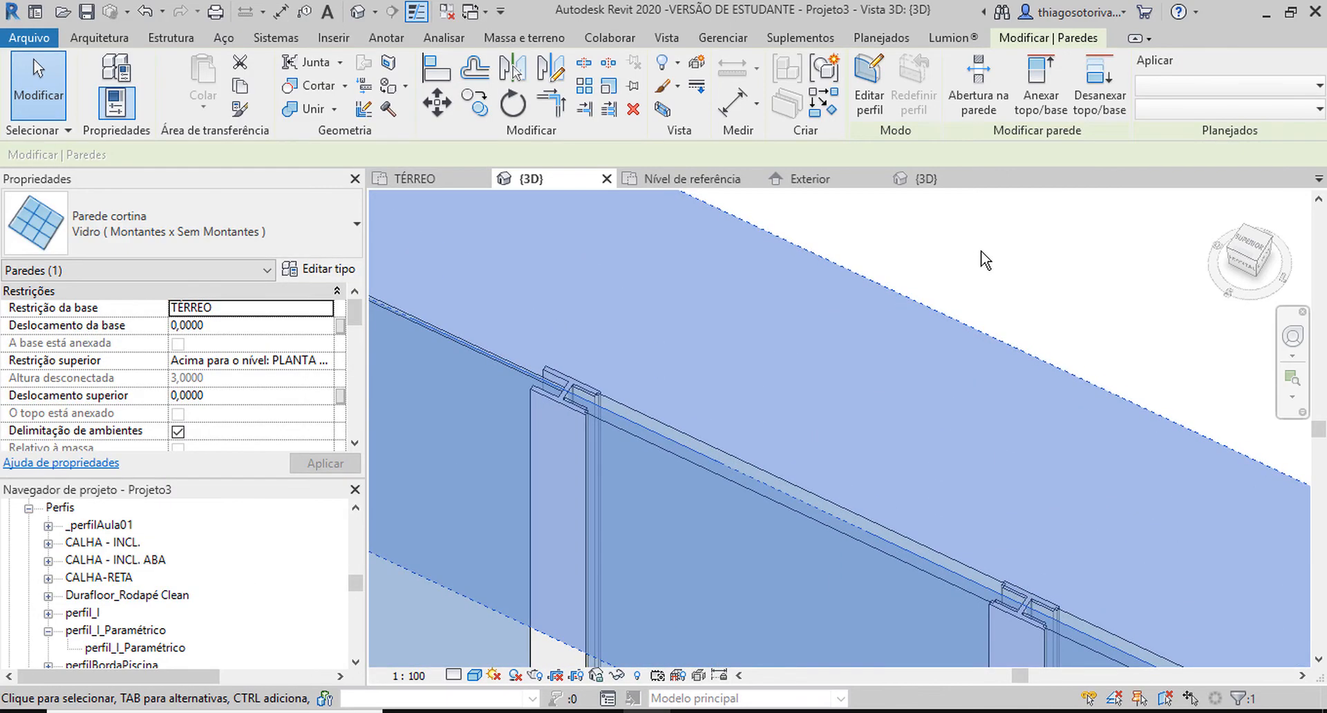
{"action": "left_click", "coordinate": [1012, 291]}
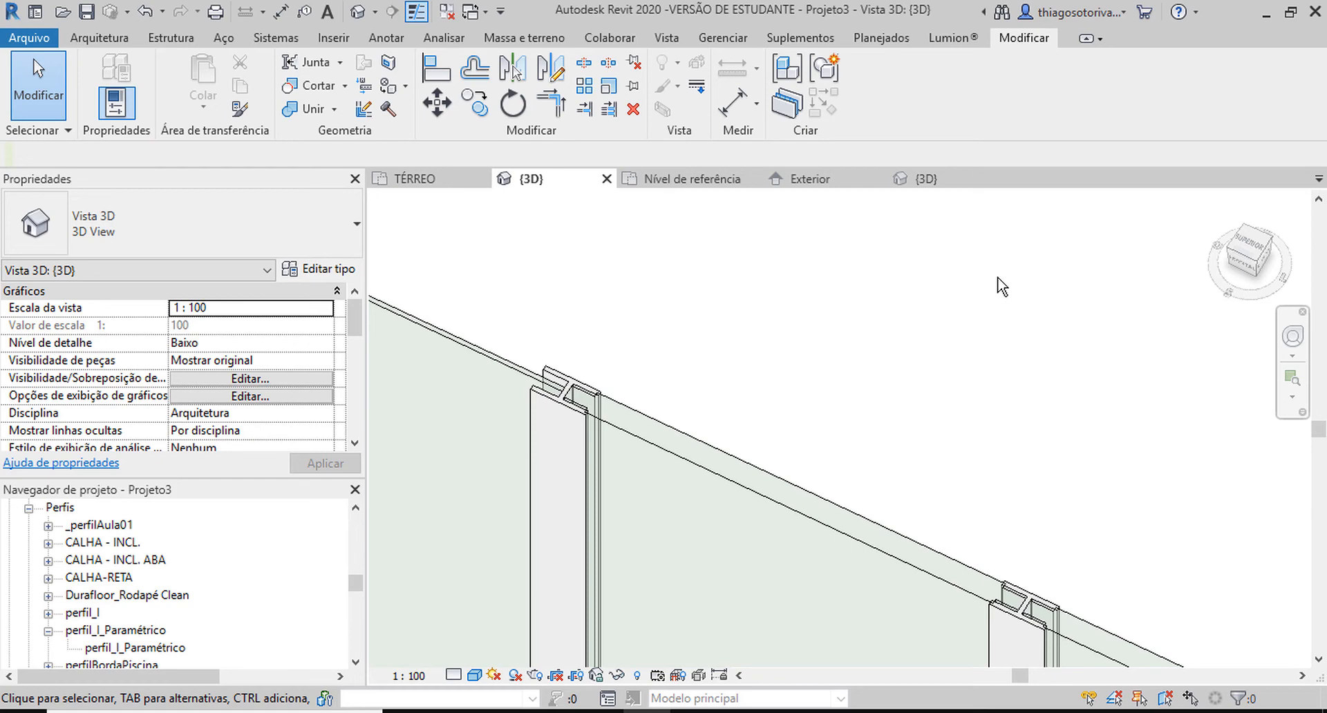
Switch the curtain wall to Parede básica 30 cm and back to Vidro ( Montantes x Sem Montantes ) to regenerate its panels.
{"action": "scroll", "coordinate": [1001, 286], "scroll_direction": "down", "scroll_amount": 2}
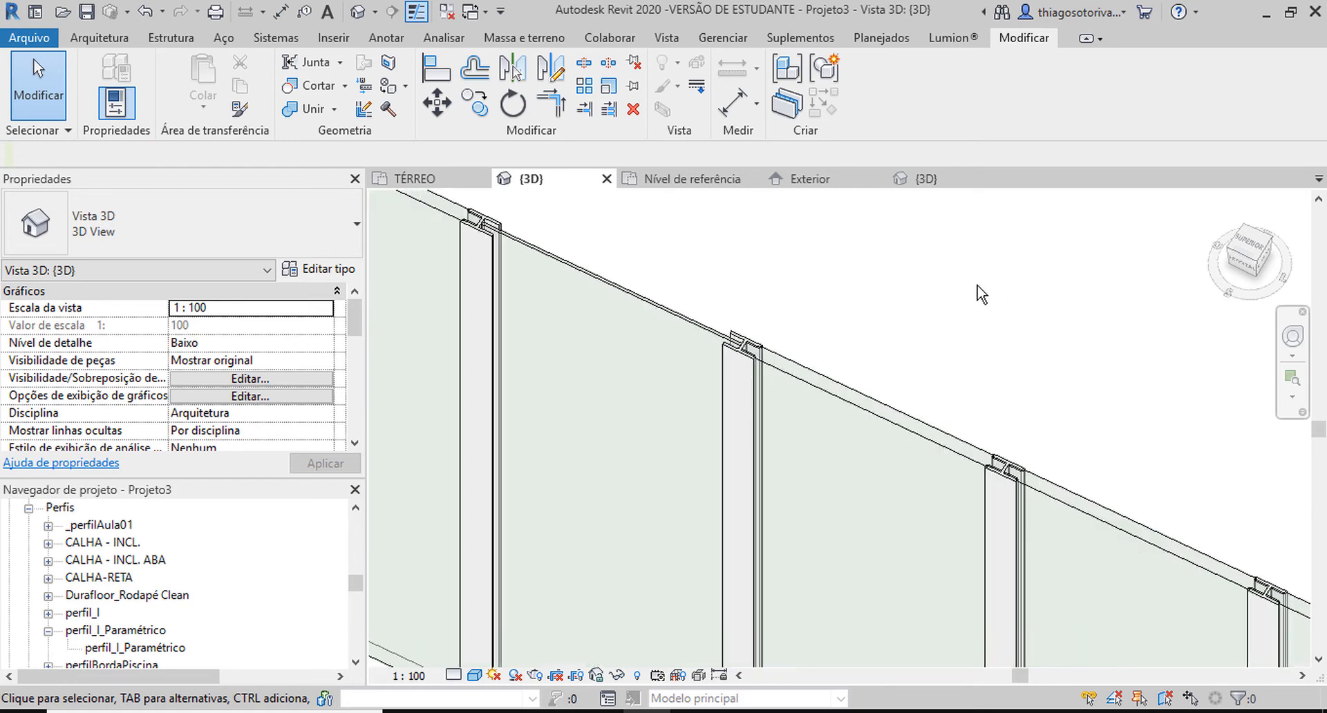
{"action": "left_click", "coordinate": [748, 352]}
{"action": "left_click", "coordinate": [180, 225]}
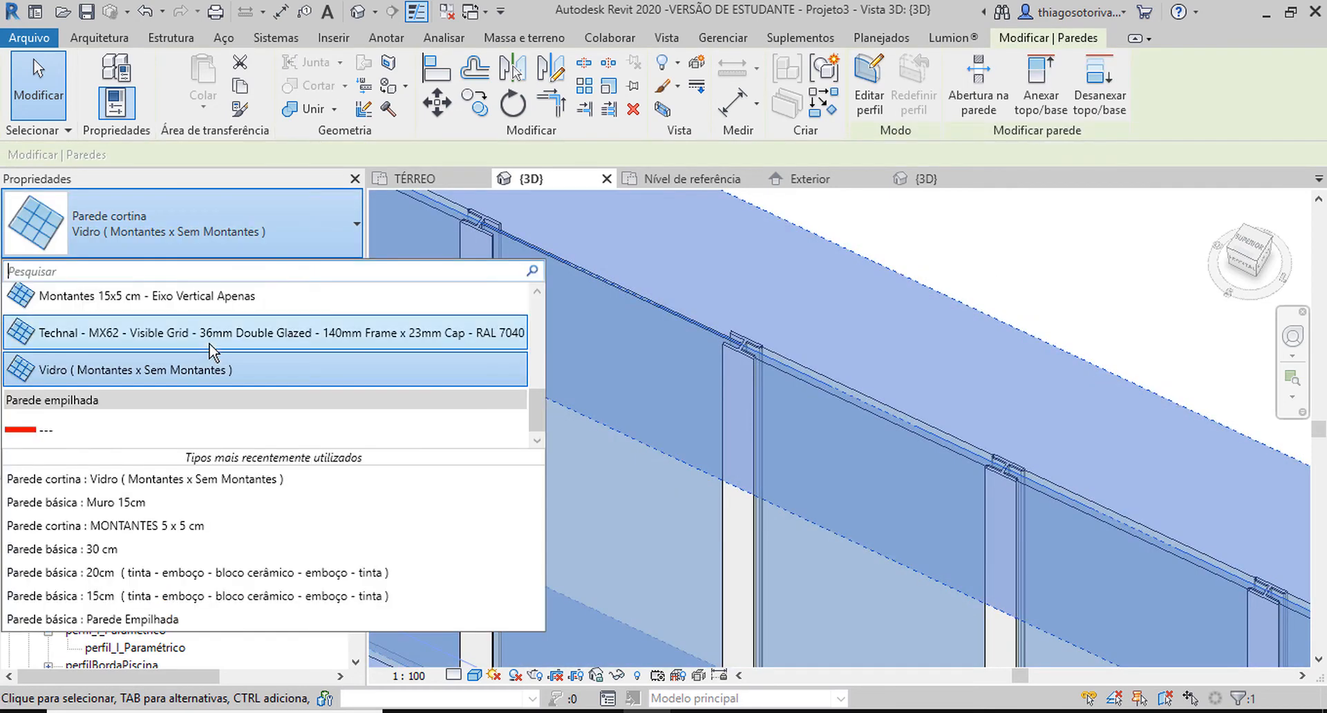
{"action": "scroll", "coordinate": [200, 346], "scroll_direction": "up", "scroll_amount": 3}
{"action": "left_click", "coordinate": [193, 335]}
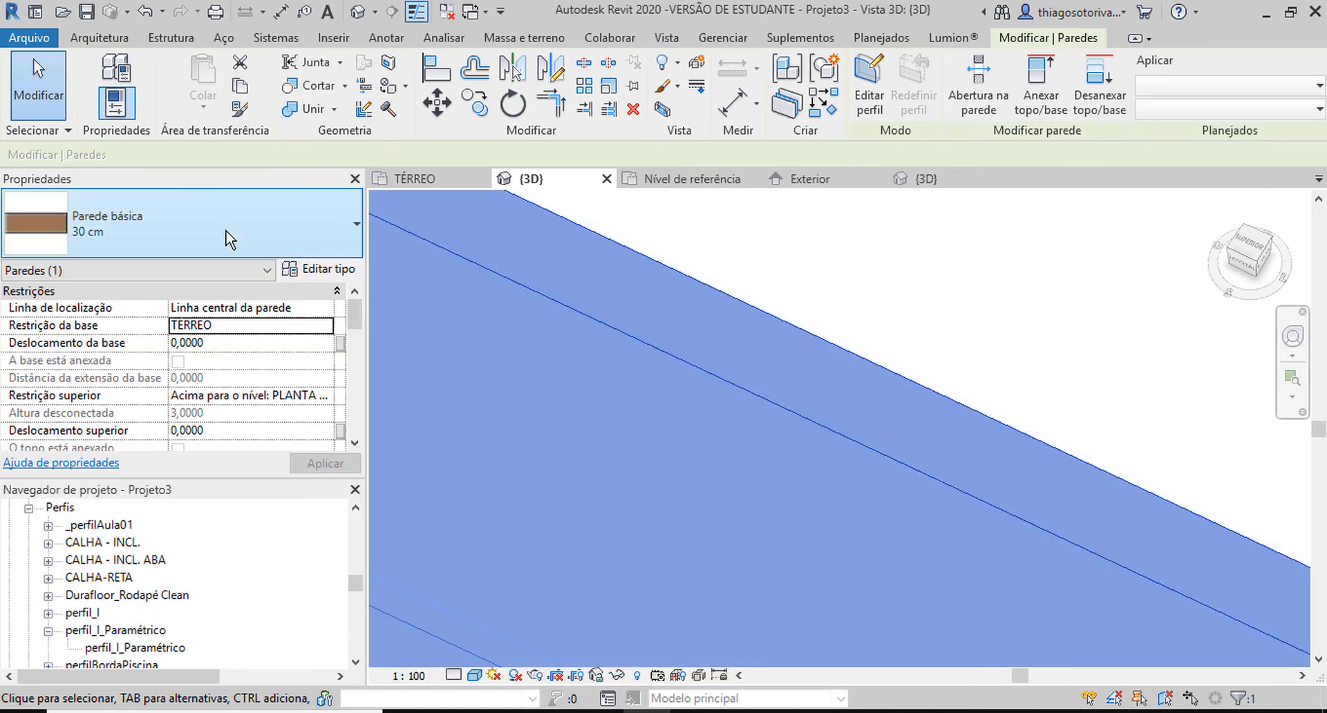
{"action": "left_click", "coordinate": [275, 239]}
{"action": "scroll", "coordinate": [185, 347], "scroll_direction": "down", "scroll_amount": 3}
{"action": "scroll", "coordinate": [185, 347], "scroll_direction": "down", "scroll_amount": 1}
{"action": "left_click", "coordinate": [90, 372]}
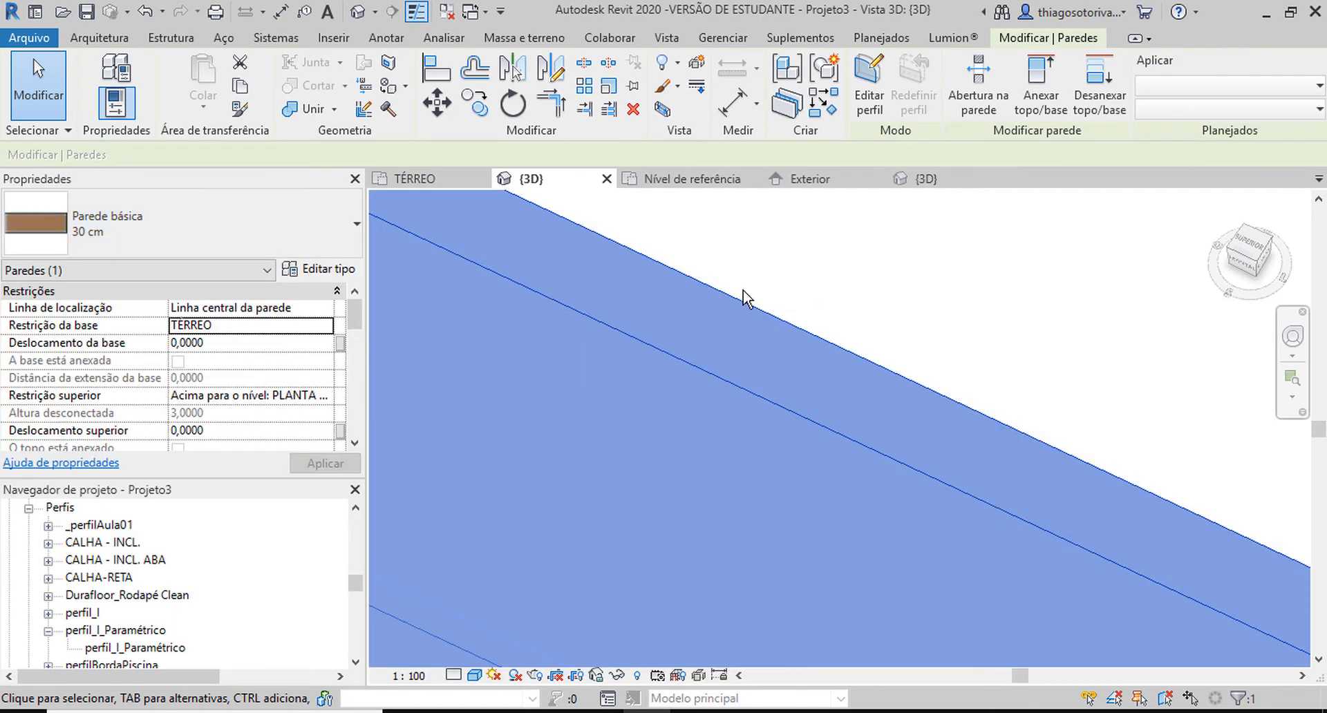
{"action": "left_click", "coordinate": [935, 259]}
Set the painelParaPerfilI curtain panel type's Material do Painel to ACABAMENTO EM PINTURA AZUL.
{"action": "scroll", "coordinate": [980, 316], "scroll_direction": "down", "scroll_amount": 6}
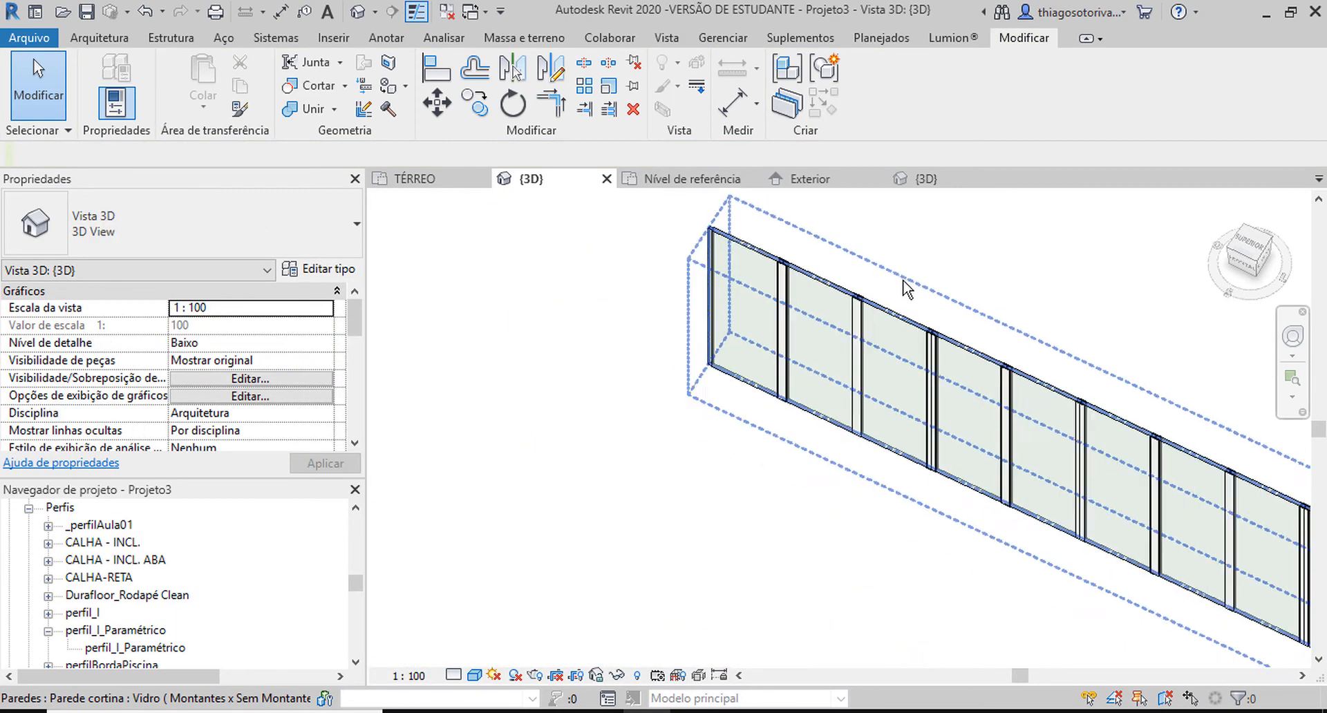
{"action": "scroll", "coordinate": [866, 346], "scroll_direction": "up", "scroll_amount": 10}
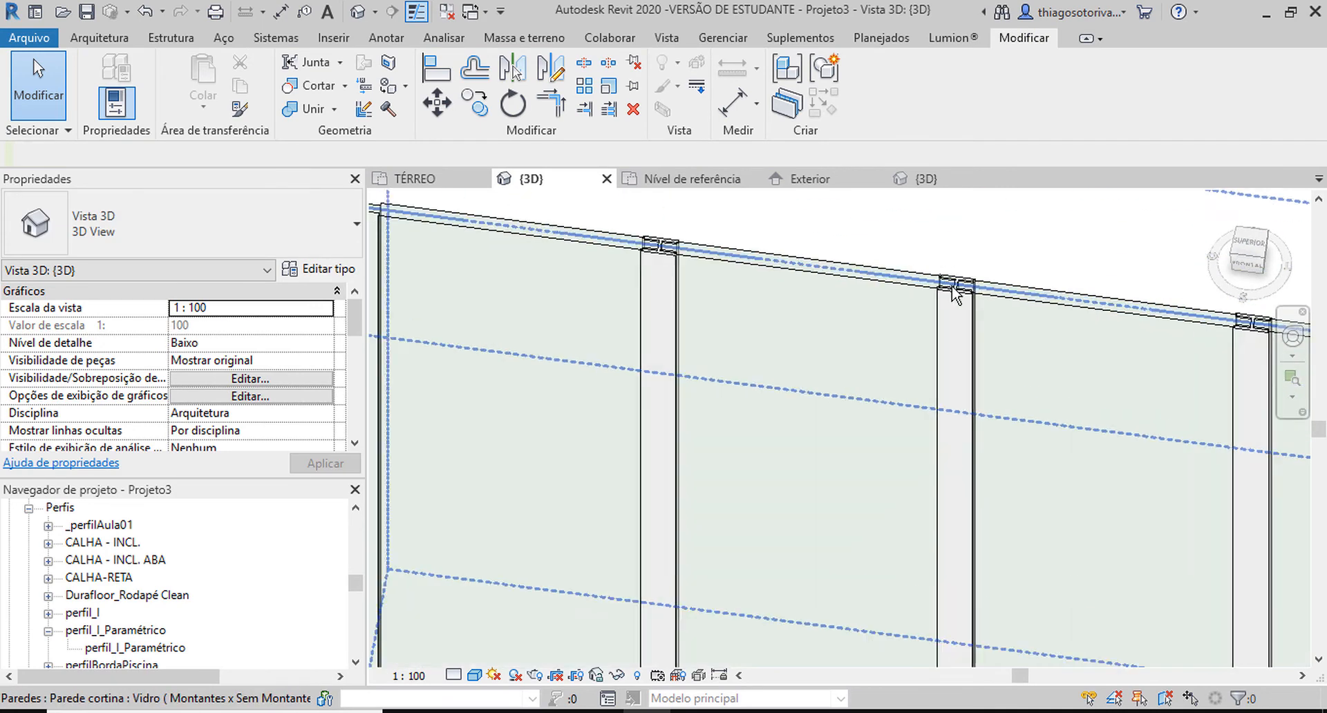
{"action": "left_click", "coordinate": [826, 312]}
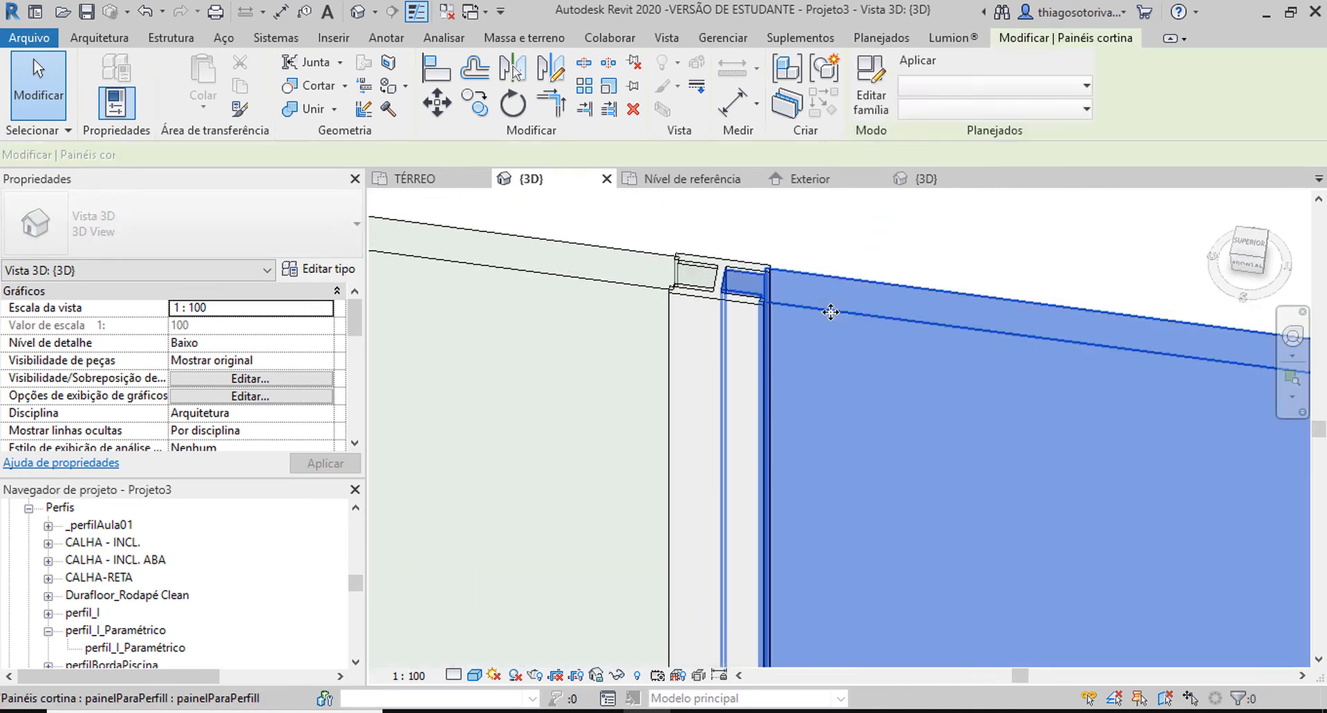
{"action": "scroll", "coordinate": [864, 364], "scroll_direction": "down", "scroll_amount": 3}
{"action": "middle_click_drag", "start_coordinate": [665, 335], "coordinate": [562, 274]}
{"action": "scroll", "coordinate": [609, 297], "scroll_direction": "down", "scroll_amount": 2}
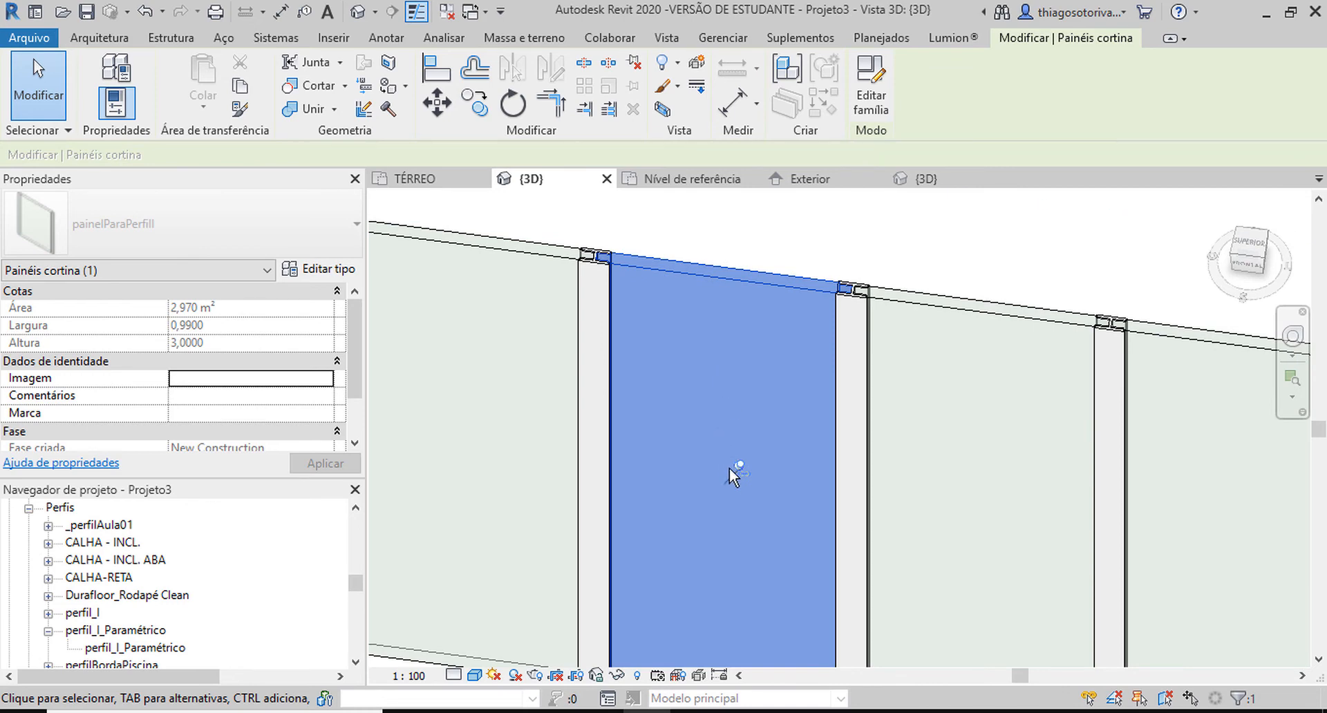
{"action": "left_click", "coordinate": [325, 271]}
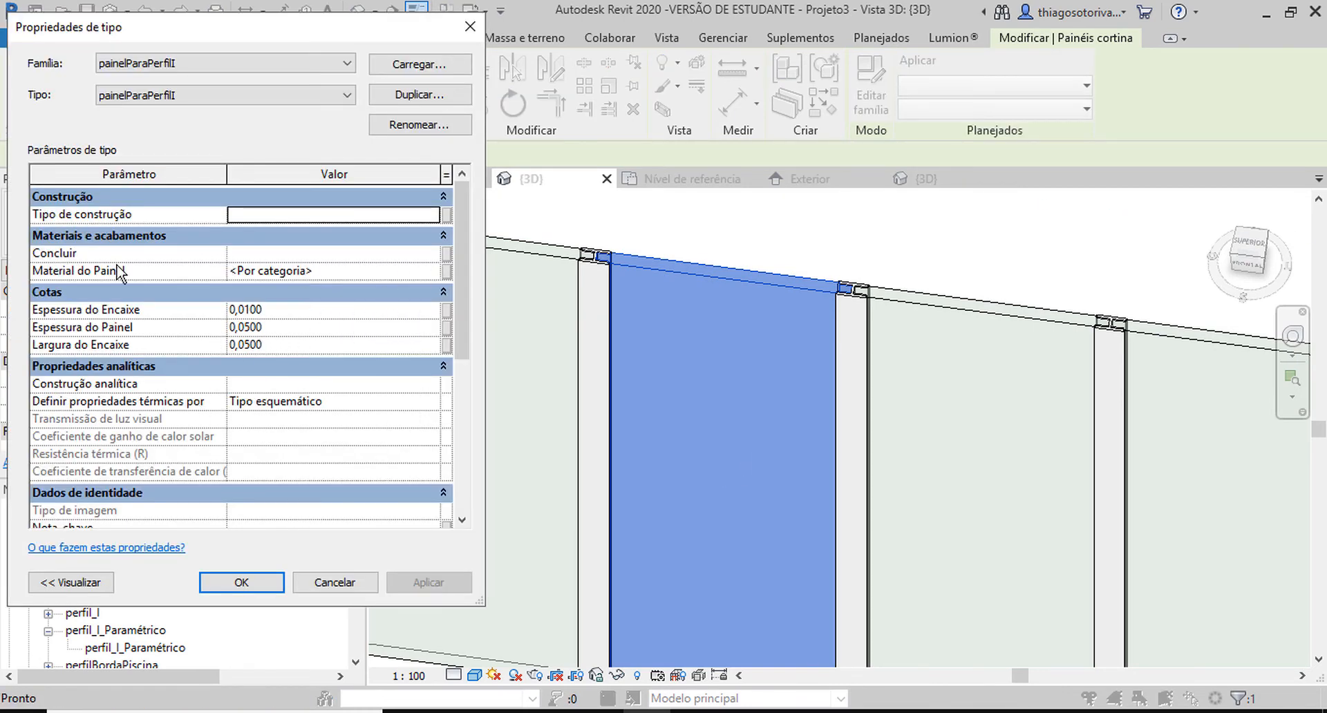
{"action": "left_click", "coordinate": [343, 271]}
{"action": "type", "text": "ACABAMENTO EM PINTURA AZU"}
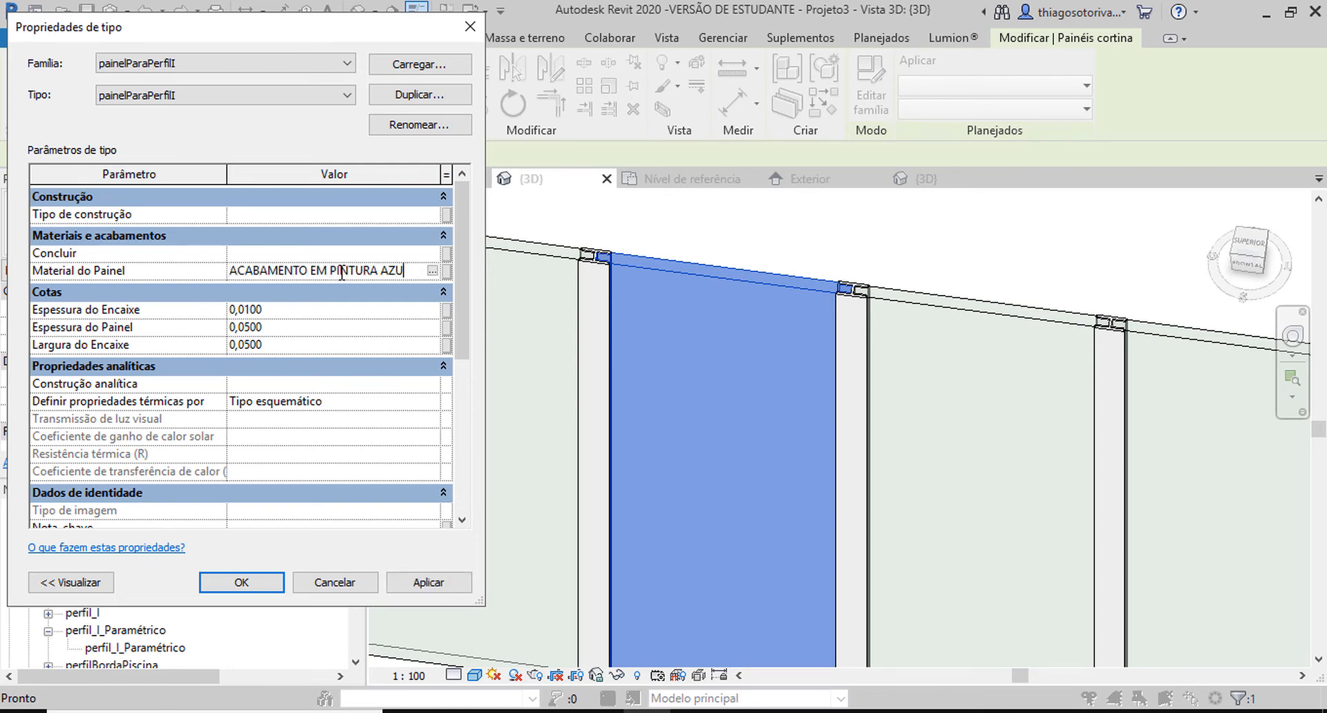
{"action": "key", "text": "Return"}
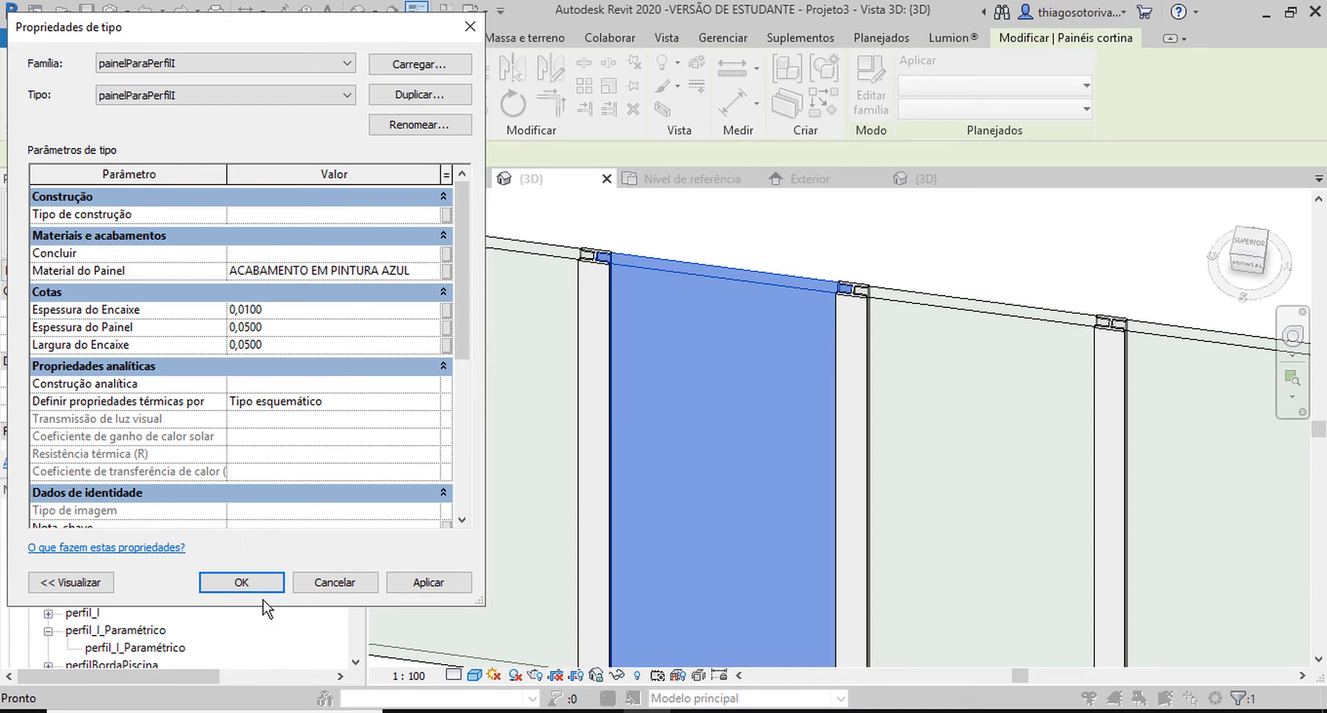
{"action": "key", "text": "Return"}
{"action": "left_click", "coordinate": [762, 232]}
{"action": "scroll", "coordinate": [762, 238], "scroll_direction": "down", "scroll_amount": 5}
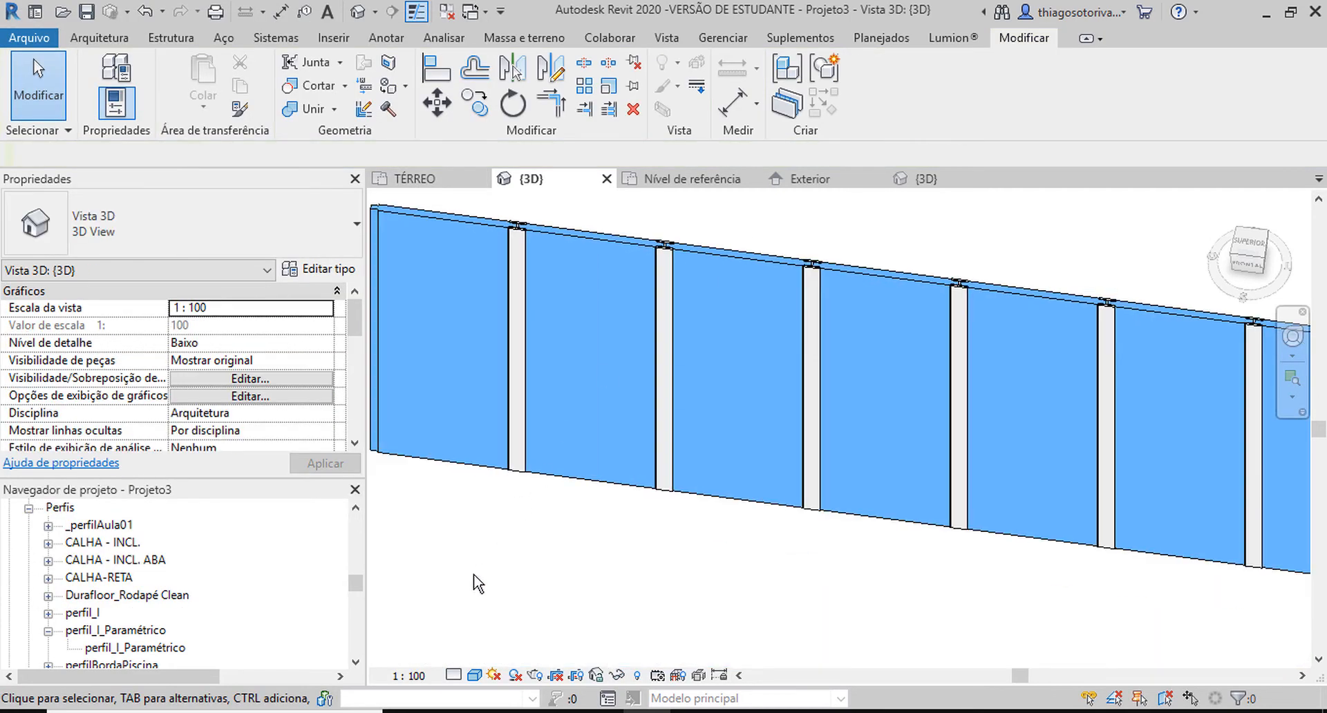
Set the material of the I-shaped mullion type _montanteParaPerfilI to ACABAMENTO EM PINTURA LARANJA.
{"action": "scroll", "coordinate": [687, 211], "scroll_direction": "up", "scroll_amount": 8}
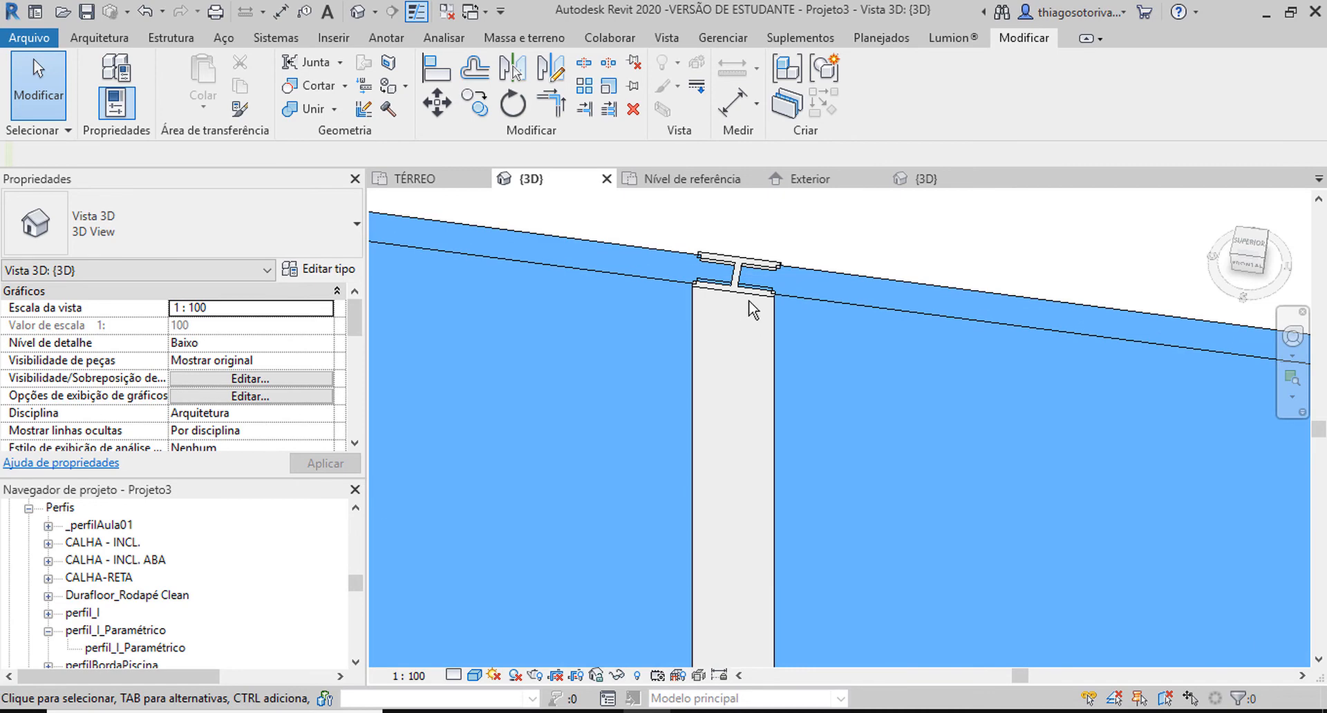
{"action": "left_click", "coordinate": [748, 298]}
{"action": "scroll", "coordinate": [719, 296], "scroll_direction": "down", "scroll_amount": 3}
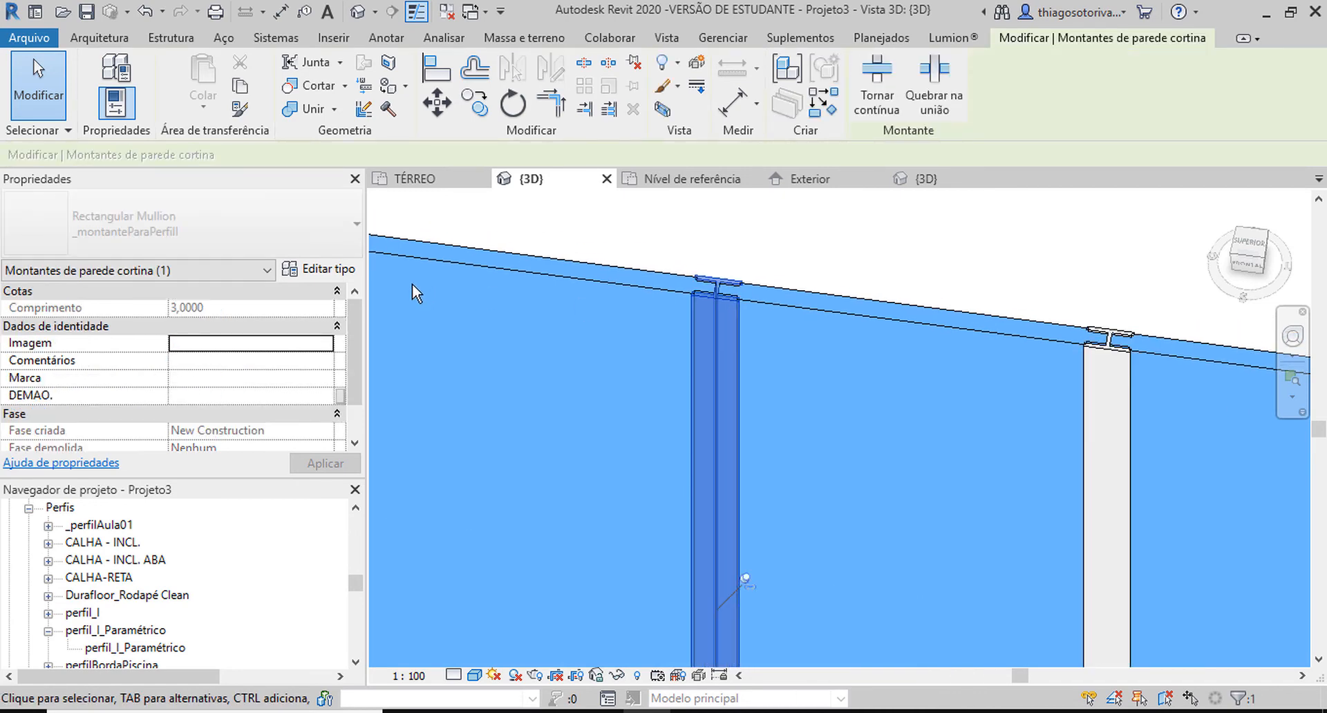
{"action": "left_click", "coordinate": [321, 269]}
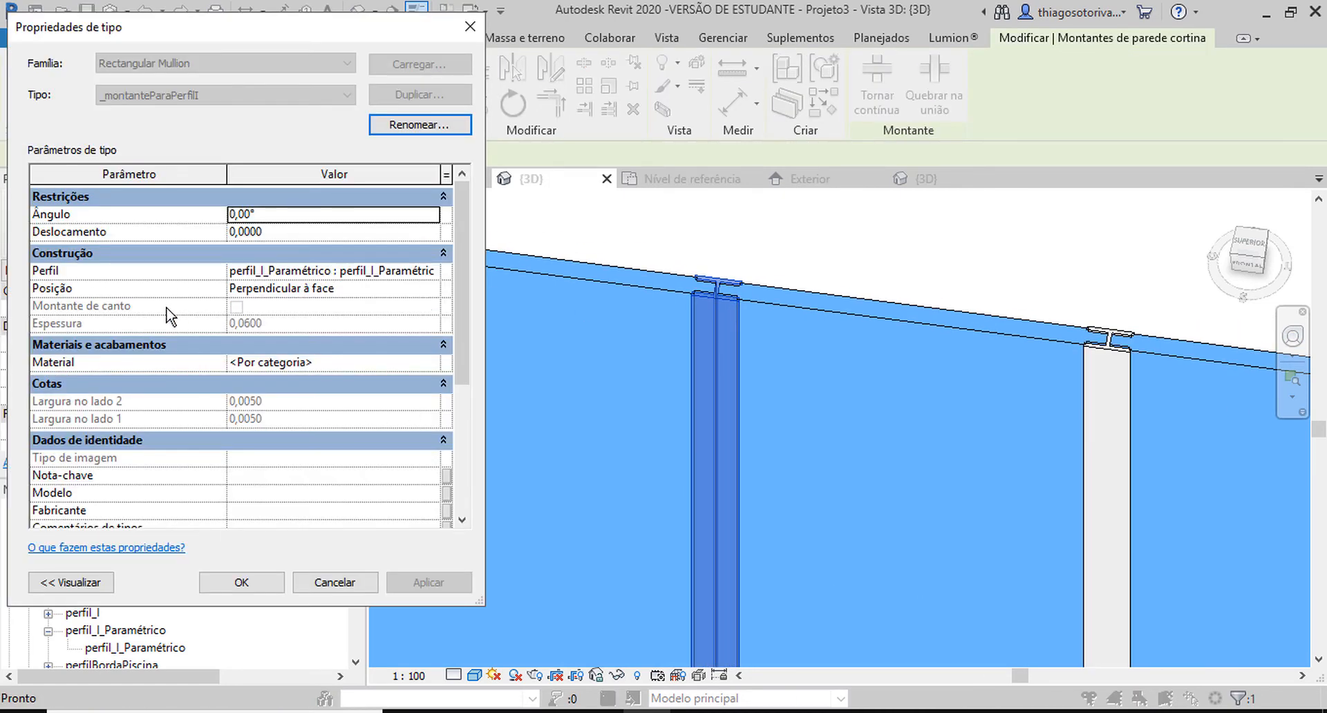
{"action": "left_click", "coordinate": [350, 359]}
{"action": "type", "text": "ACABAMENTO EM PINTURA LA"}
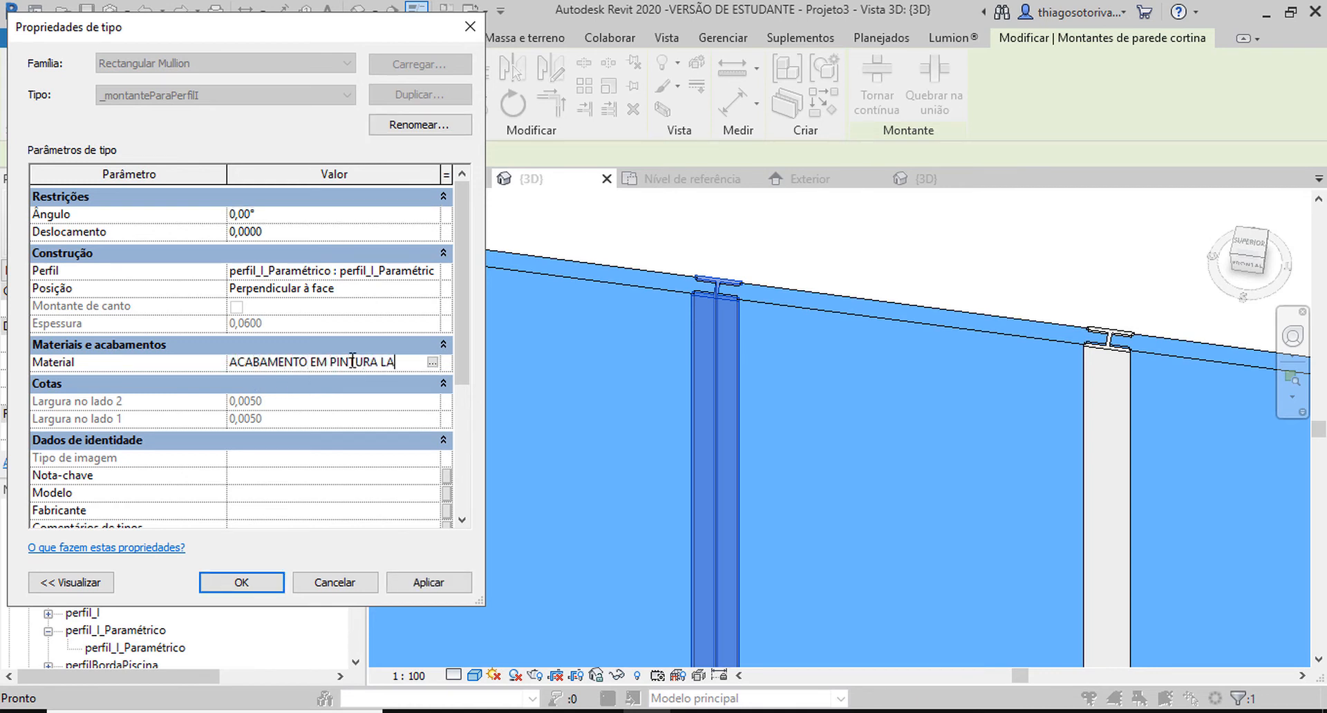
{"action": "type", "text": "RANJA"}
{"action": "key", "text": "Return"}
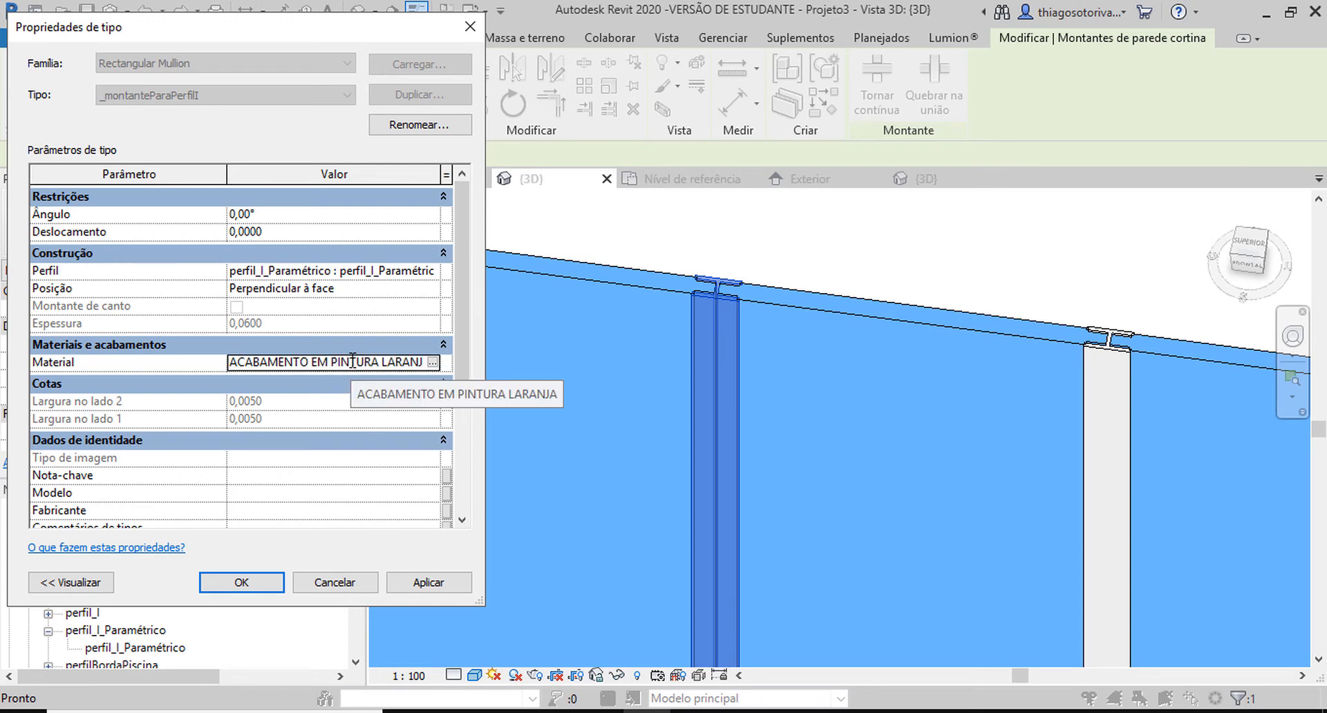
{"action": "left_click", "coordinate": [228, 582]}
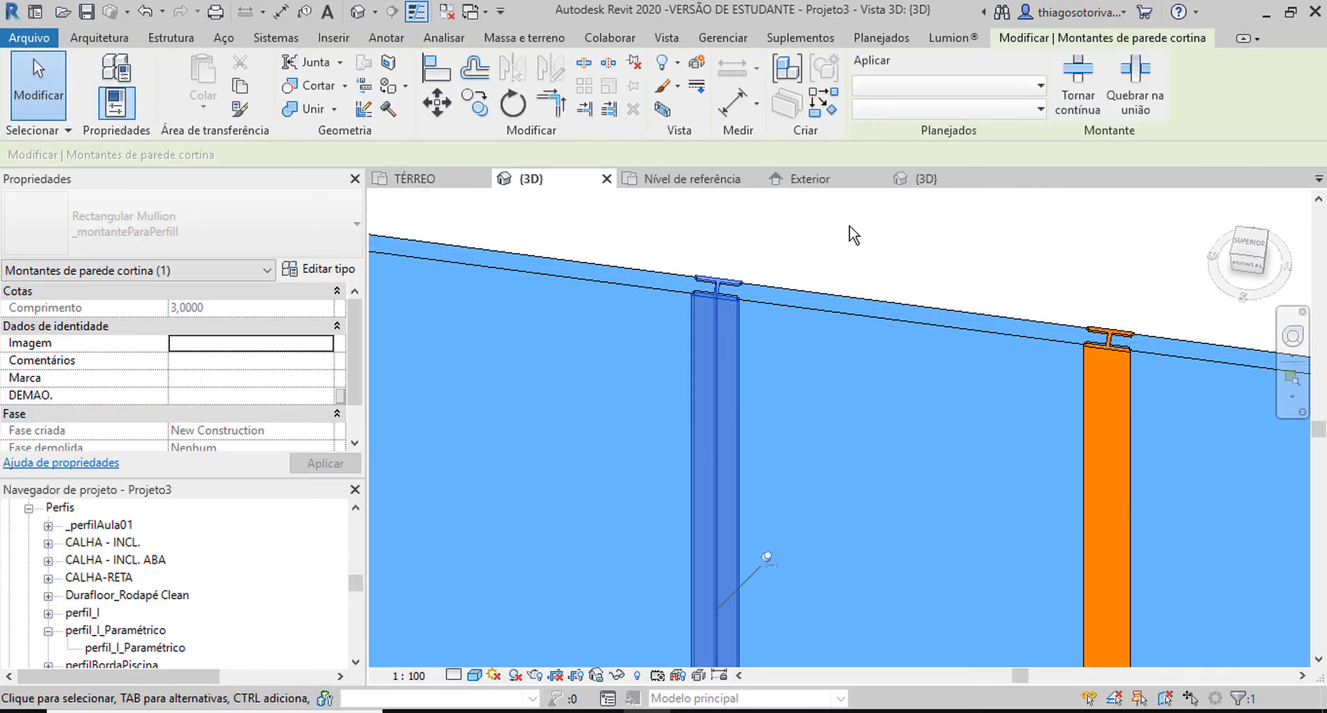
{"action": "left_click", "coordinate": [868, 227]}
{"action": "scroll", "coordinate": [883, 247], "scroll_direction": "down", "scroll_amount": 3}
{"action": "scroll", "coordinate": [890, 228], "scroll_direction": "down", "scroll_amount": 4}
{"action": "middle_click_drag", "start_coordinate": [895, 234], "coordinate": [860, 217], "text": "shift"}
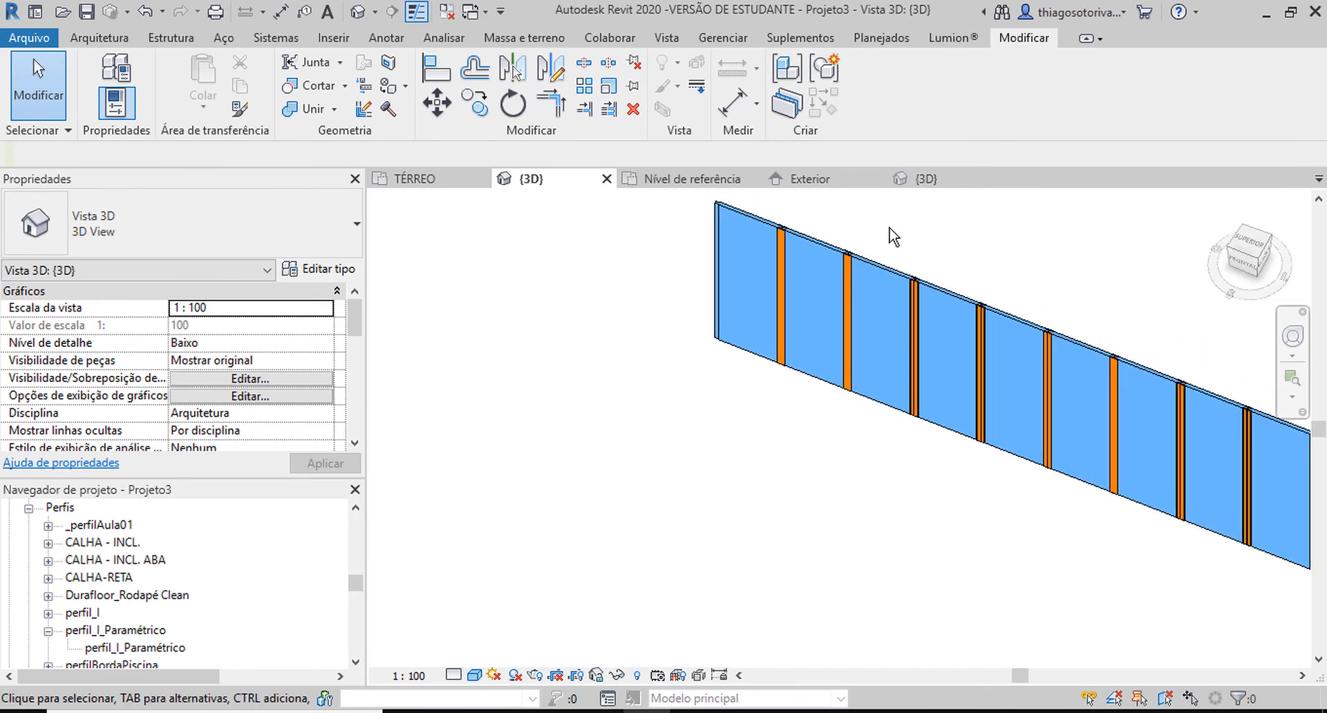
{"action": "scroll", "coordinate": [876, 222], "scroll_direction": "up", "scroll_amount": 3}
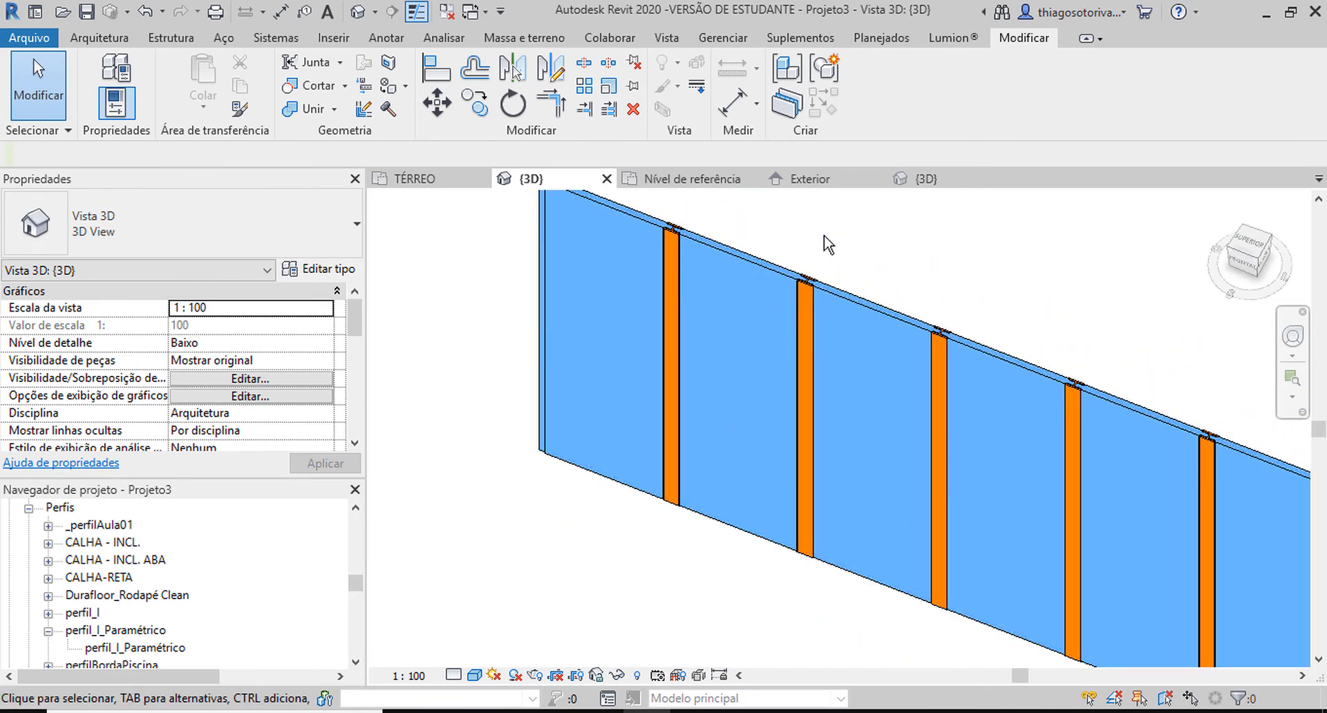
Change the TÉRREO floor plan's visual style to show material colours and inspect the joint between panels and mullion.
{"action": "left_click", "coordinate": [442, 181]}
{"action": "scroll", "coordinate": [689, 349], "scroll_direction": "down", "scroll_amount": 2}
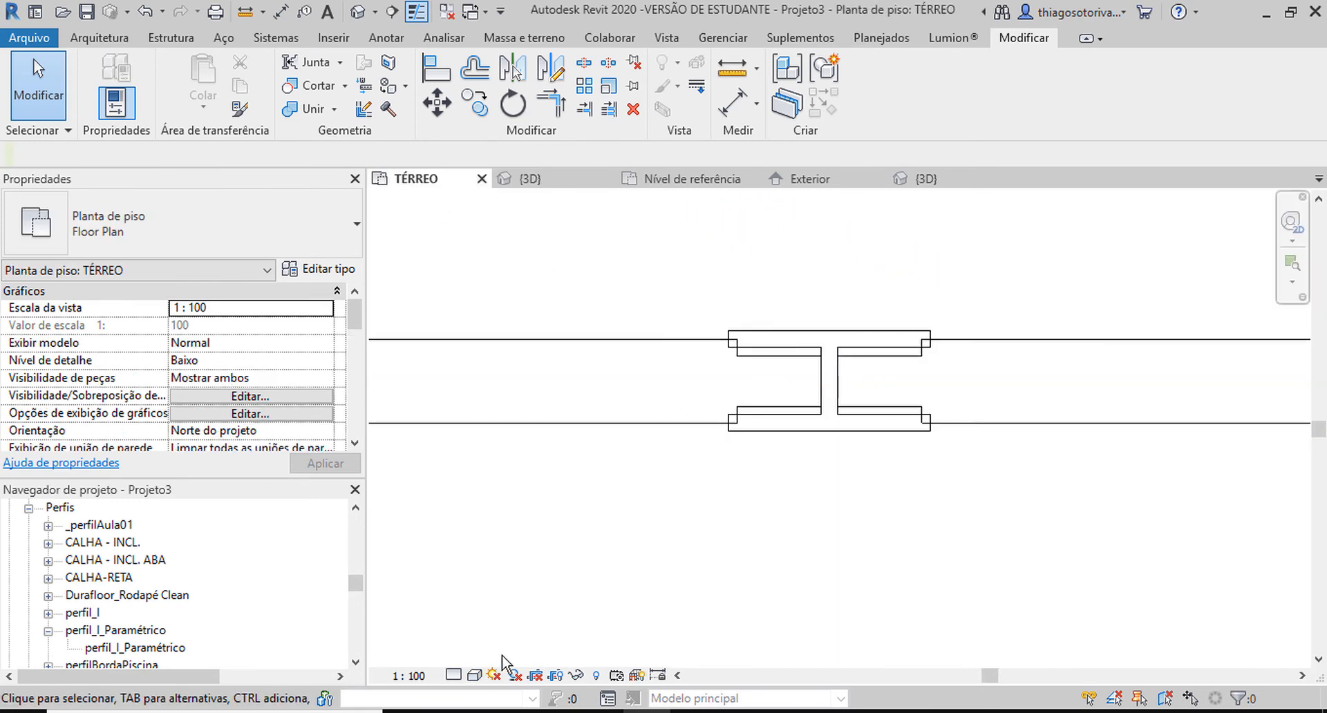
{"action": "left_click", "coordinate": [474, 675]}
{"action": "left_click", "coordinate": [535, 615]}
{"action": "scroll", "coordinate": [724, 388], "scroll_direction": "up", "scroll_amount": 1}
{"action": "scroll", "coordinate": [724, 388], "scroll_direction": "up", "scroll_amount": 2}
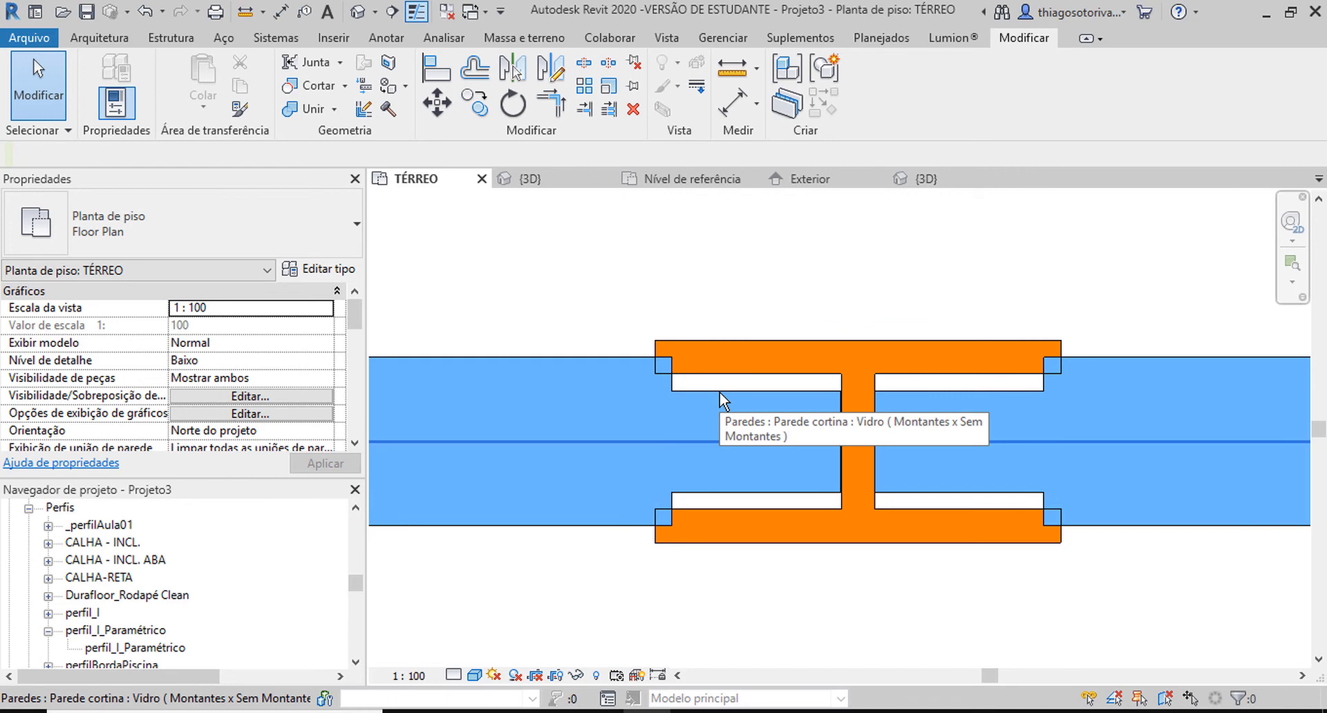
{"action": "scroll", "coordinate": [719, 392], "scroll_direction": "down", "scroll_amount": 3}
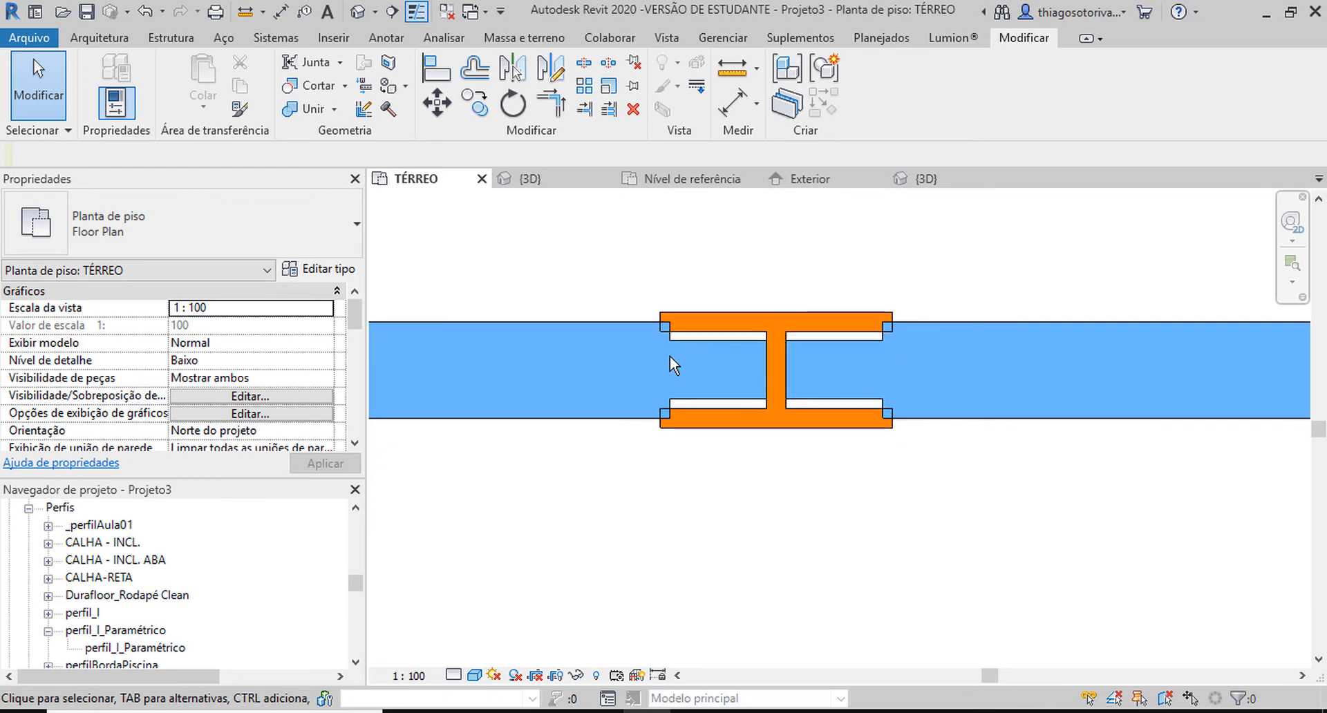
{"action": "scroll", "coordinate": [111, 575], "scroll_direction": "down", "scroll_amount": 1}
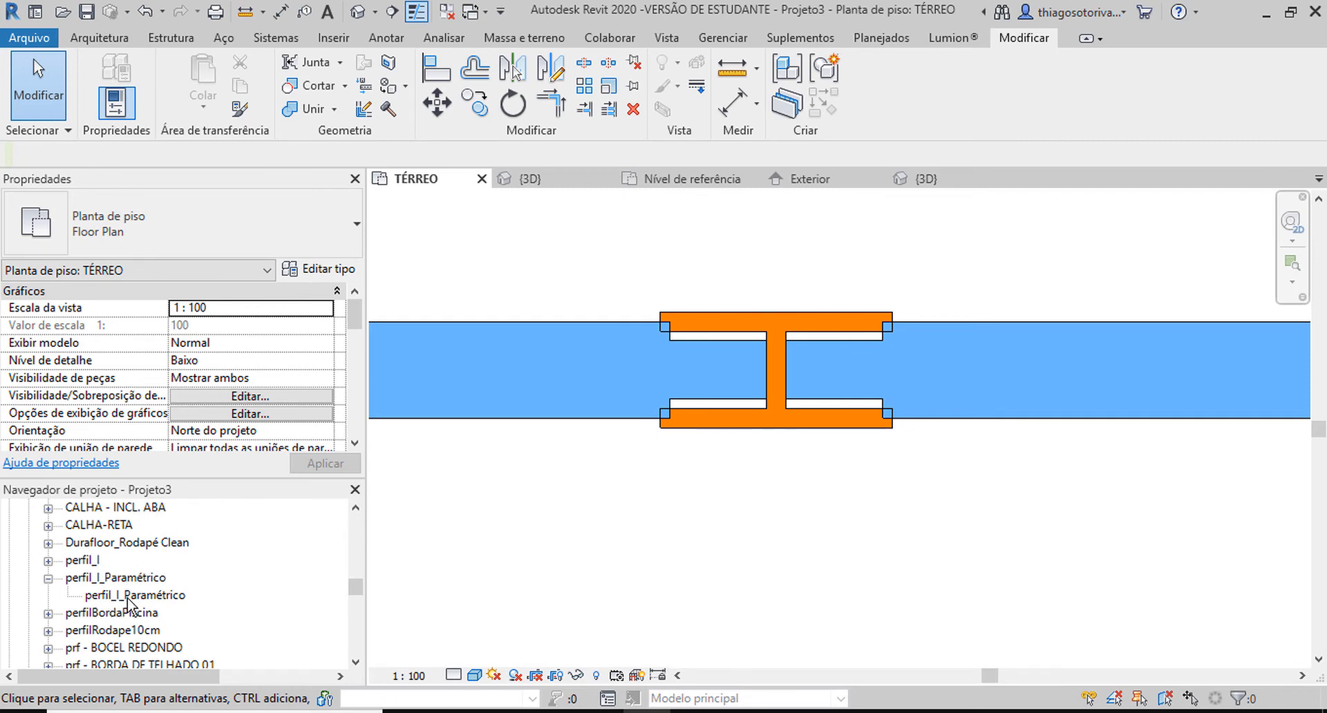
Check the thickness, width and depth dimensions in the type properties of the perfil_I_Paramétrico profile.
{"action": "left_click", "coordinate": [127, 597]}
{"action": "double_click", "coordinate": [169, 596]}
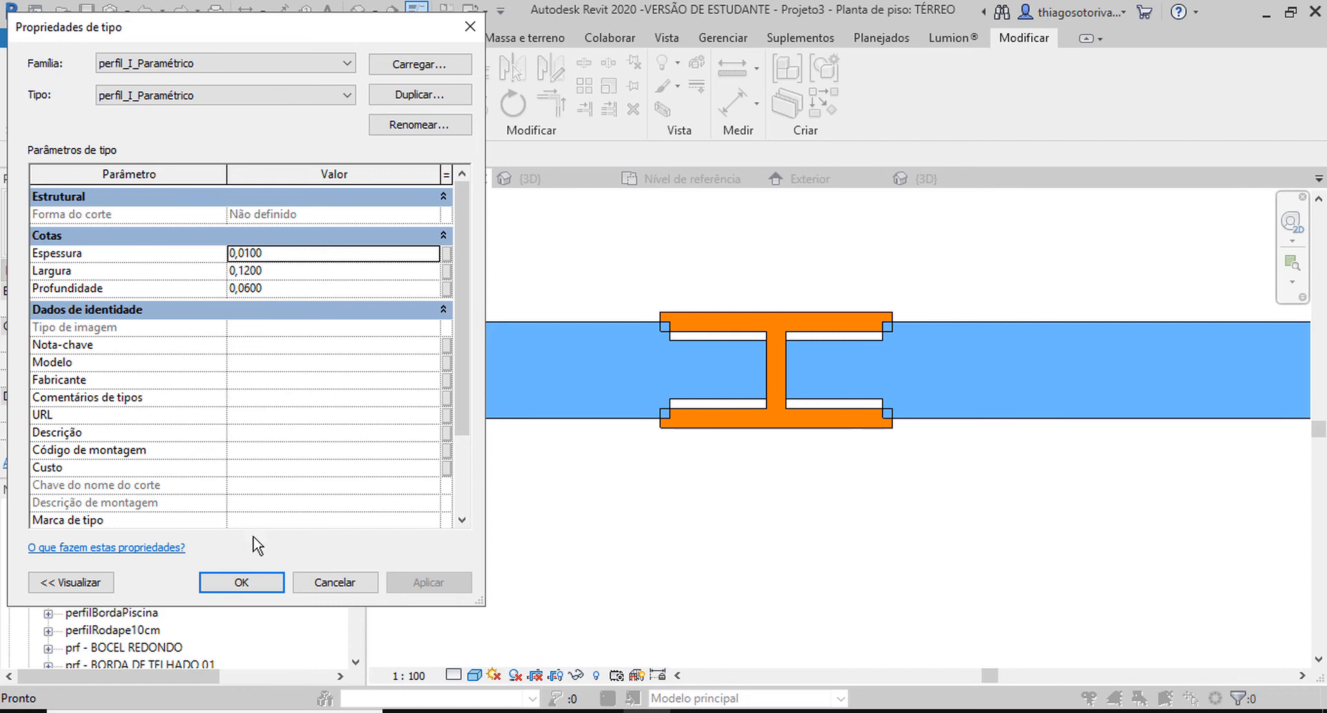
{"action": "left_click", "coordinate": [258, 585]}
In the 3D view, set the painelParaPerfilI panel type's Espessura do Painel to 0,06.
{"action": "key", "text": "ctrl+Tab"}
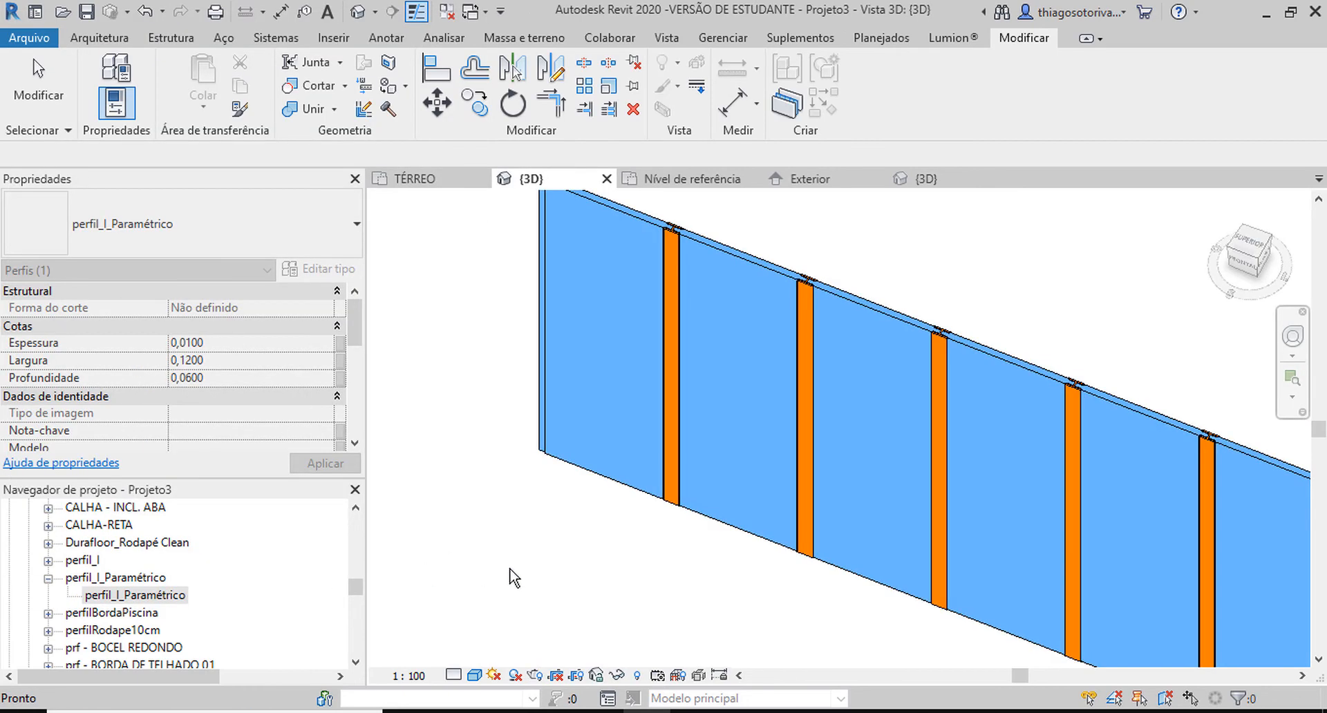
{"action": "left_click", "coordinate": [722, 289]}
{"action": "scroll", "coordinate": [719, 325], "scroll_direction": "up", "scroll_amount": 5}
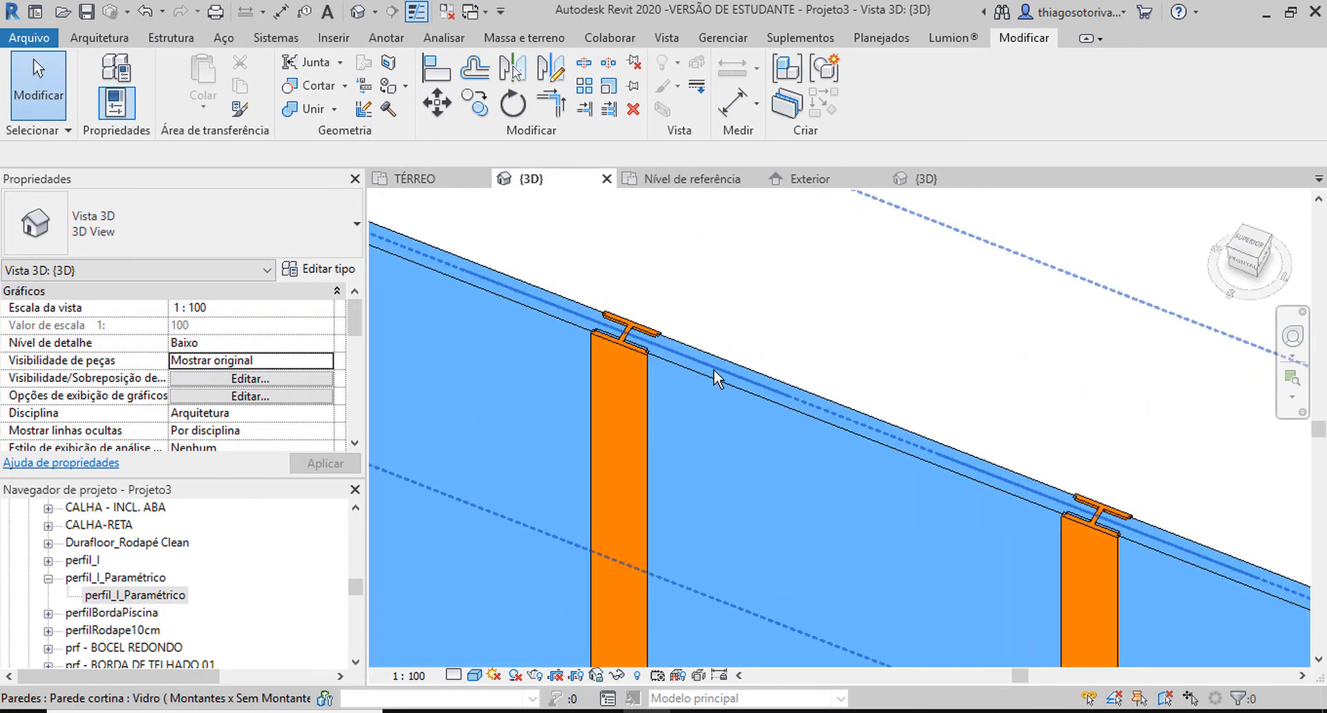
{"action": "left_click", "coordinate": [714, 380]}
{"action": "scroll", "coordinate": [747, 357], "scroll_direction": "down", "scroll_amount": 2}
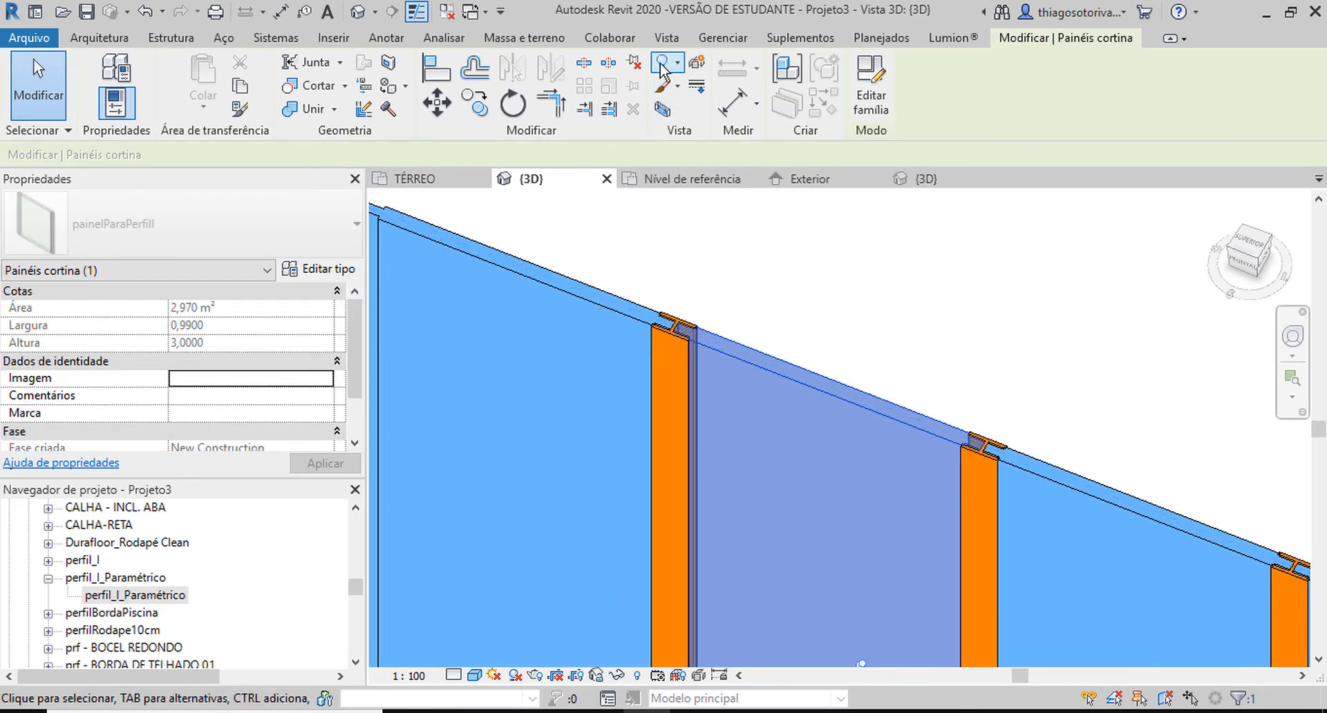
{"action": "left_click", "coordinate": [304, 270]}
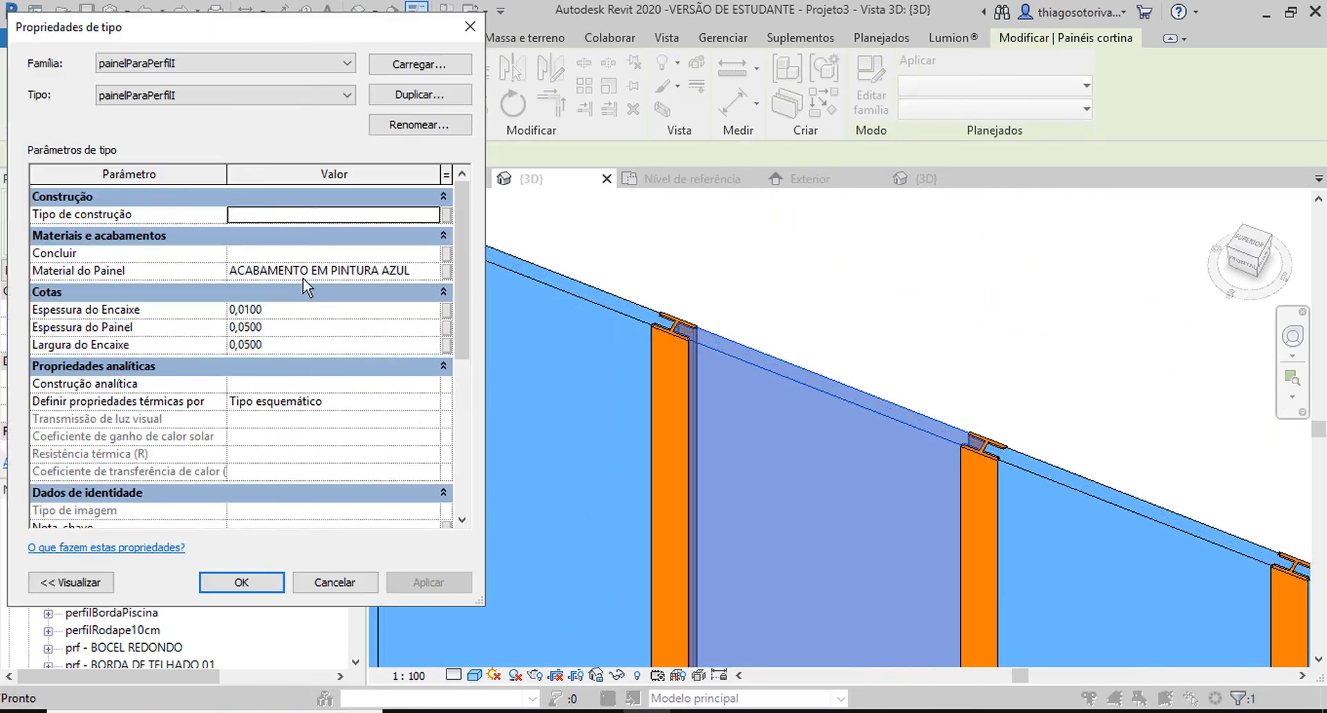
{"action": "left_click", "coordinate": [263, 327]}
{"action": "left_click_drag", "start_coordinate": [263, 327], "coordinate": [246, 327]}
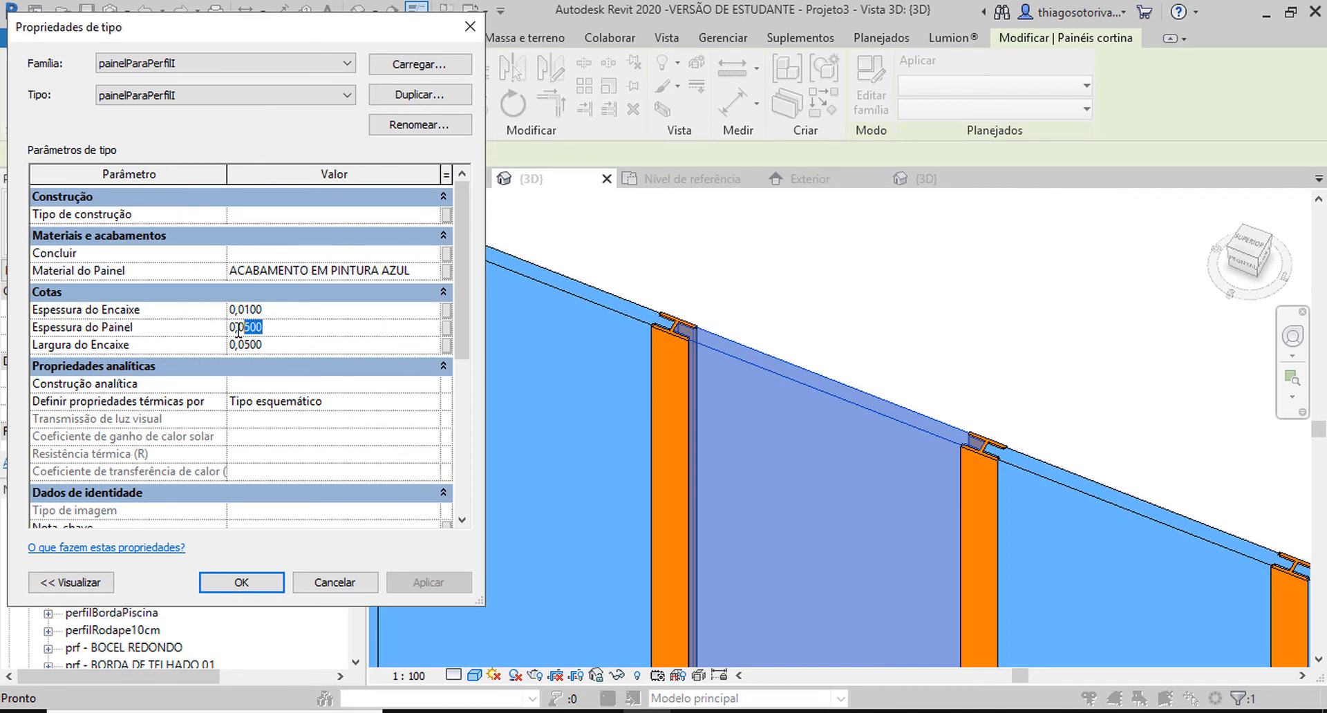
{"action": "type", "text": "5"}
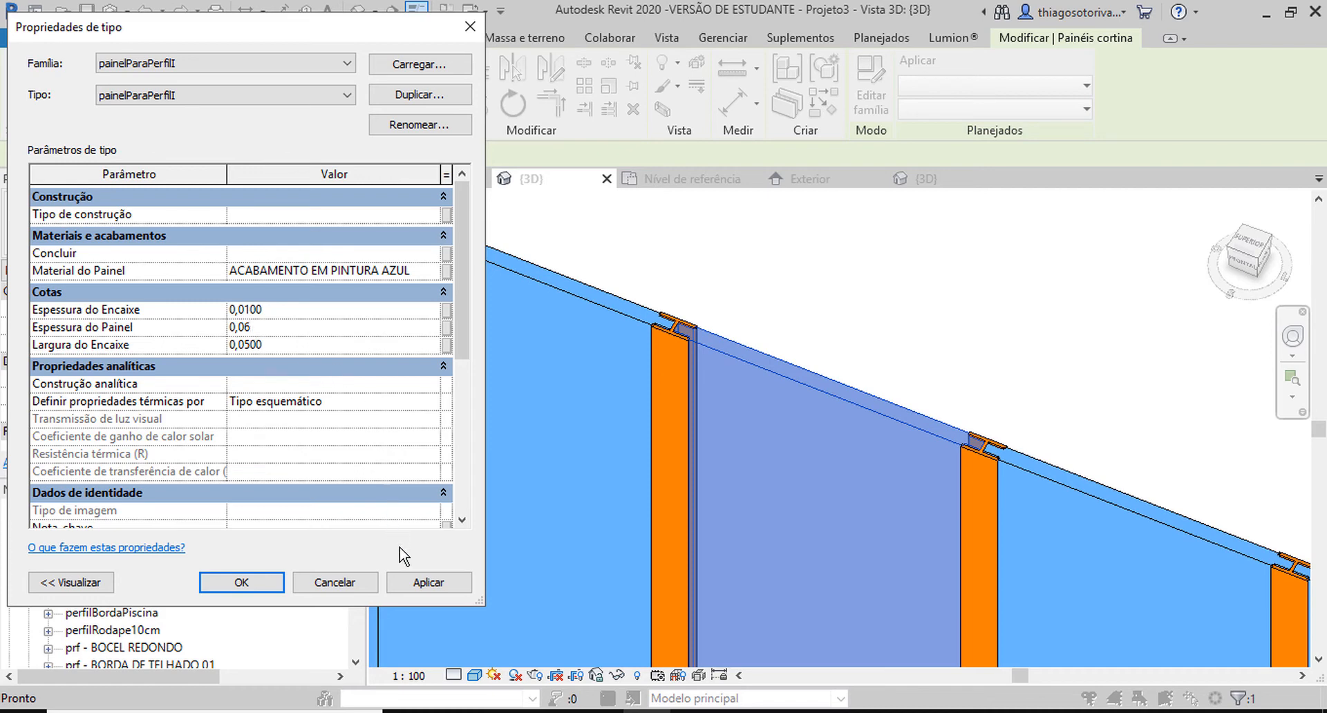
{"action": "left_click", "coordinate": [425, 582]}
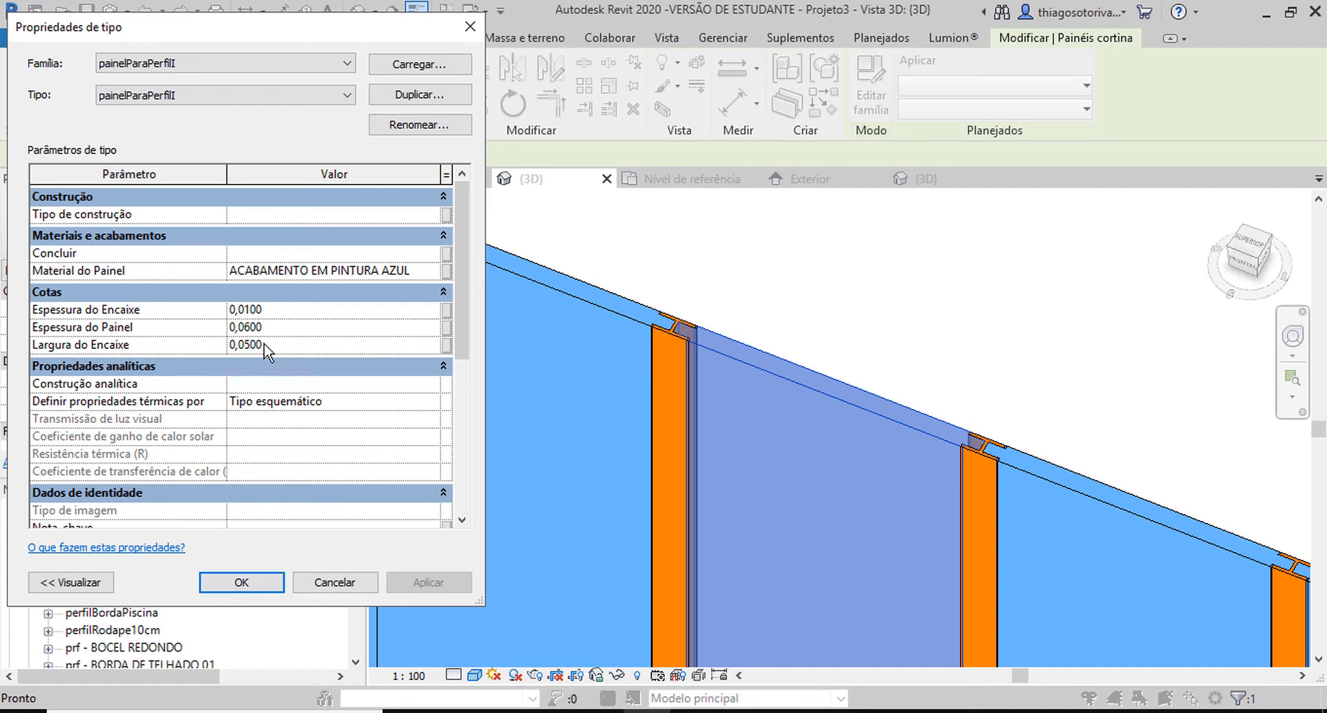
{"action": "left_click", "coordinate": [271, 586]}
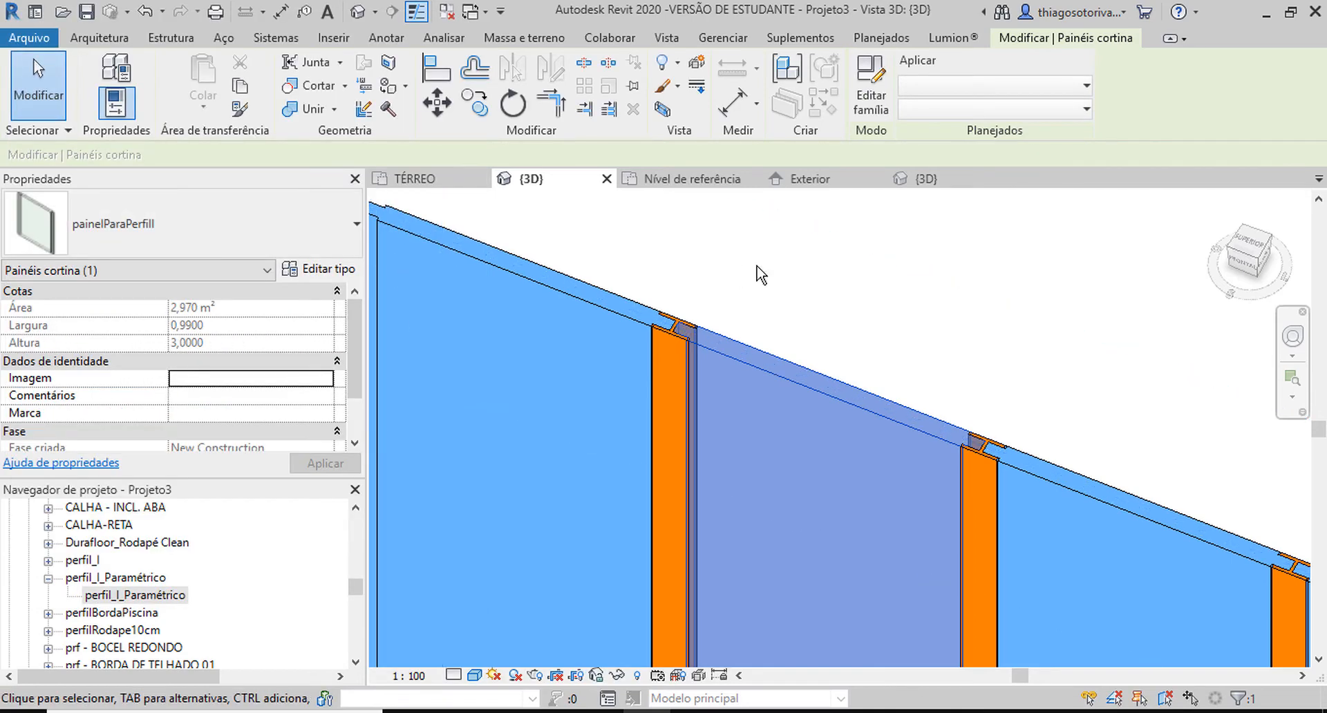
Examine in the TÉRREO floor plan how the panel ends fit into the I-shaped mullion.
{"action": "left_click", "coordinate": [414, 178]}
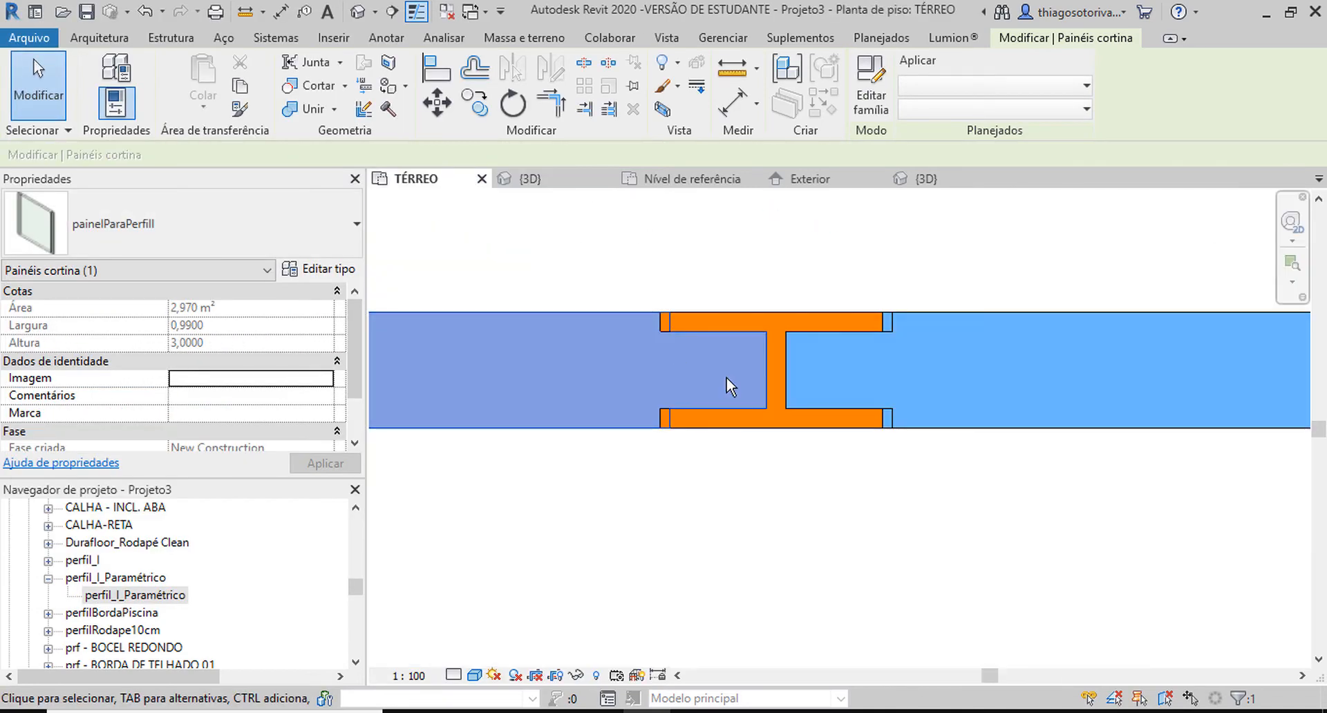
{"action": "left_click", "coordinate": [757, 532]}
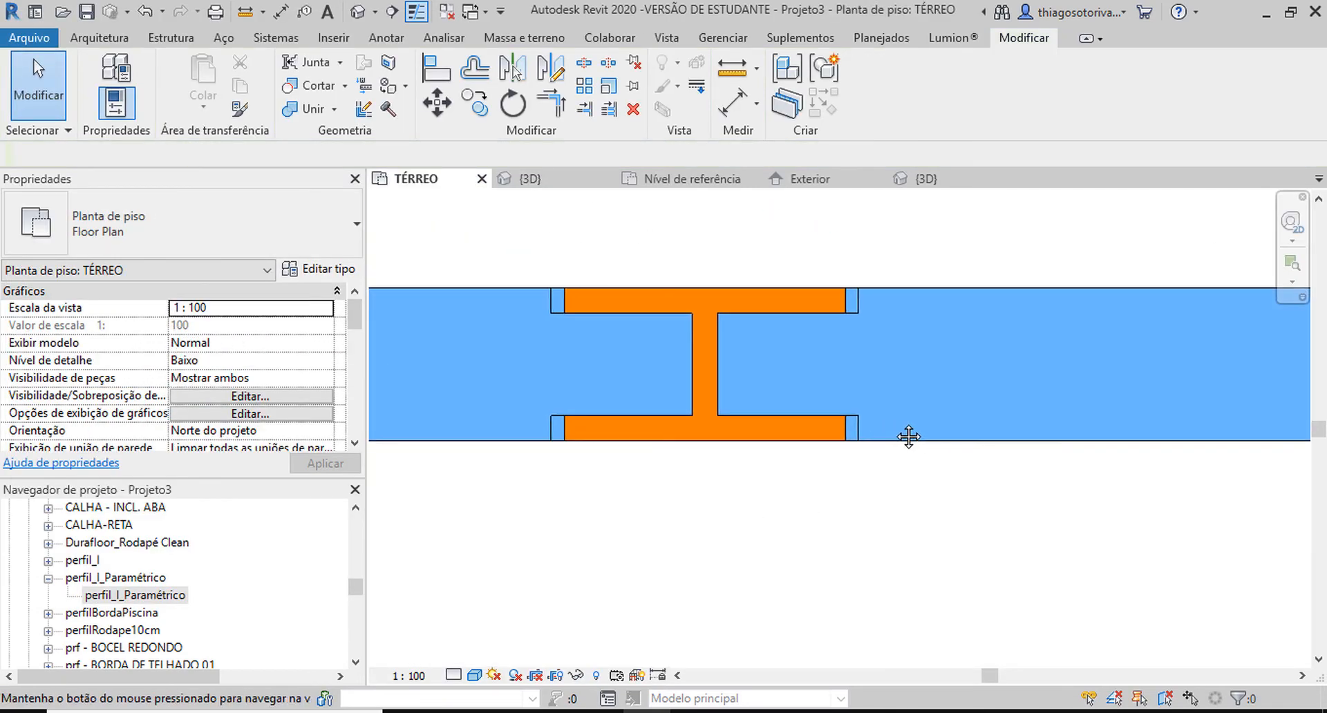
{"action": "left_click", "coordinate": [953, 442]}
{"action": "scroll", "coordinate": [883, 332], "scroll_direction": "up", "scroll_amount": 2}
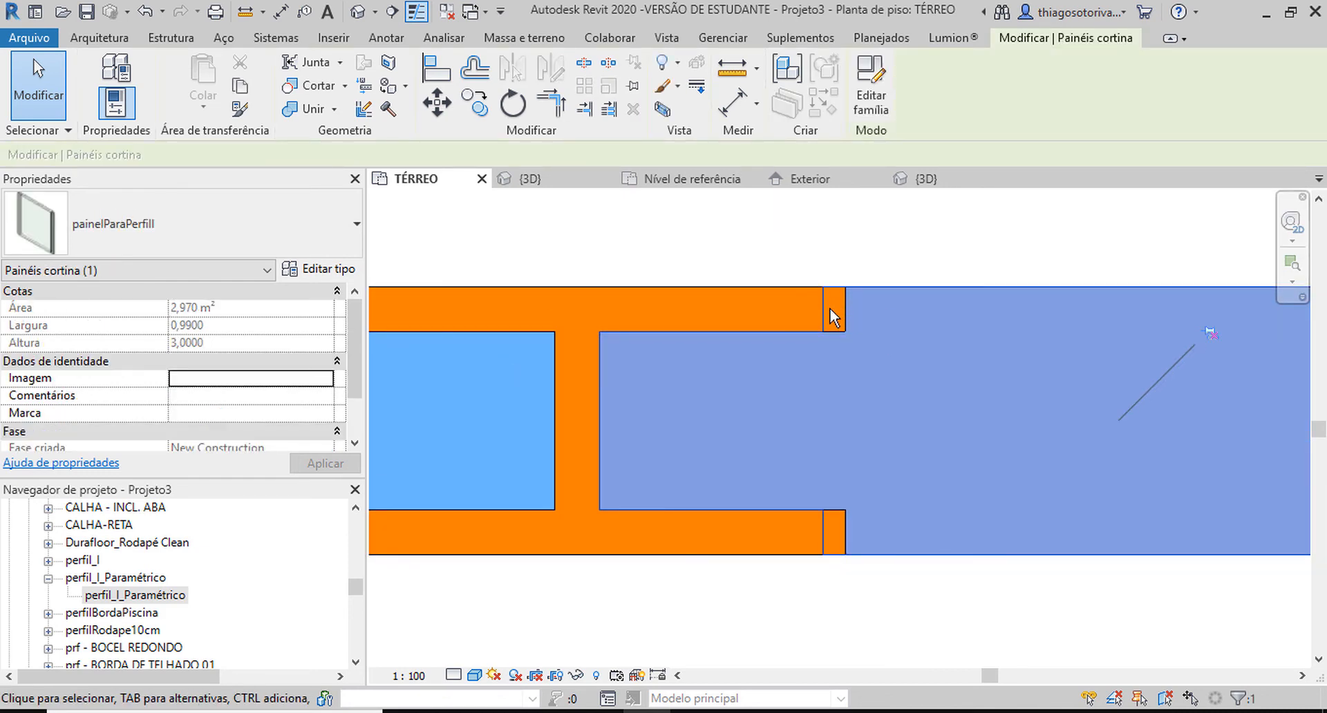
{"action": "middle_click_drag", "start_coordinate": [545, 280], "coordinate": [688, 290]}
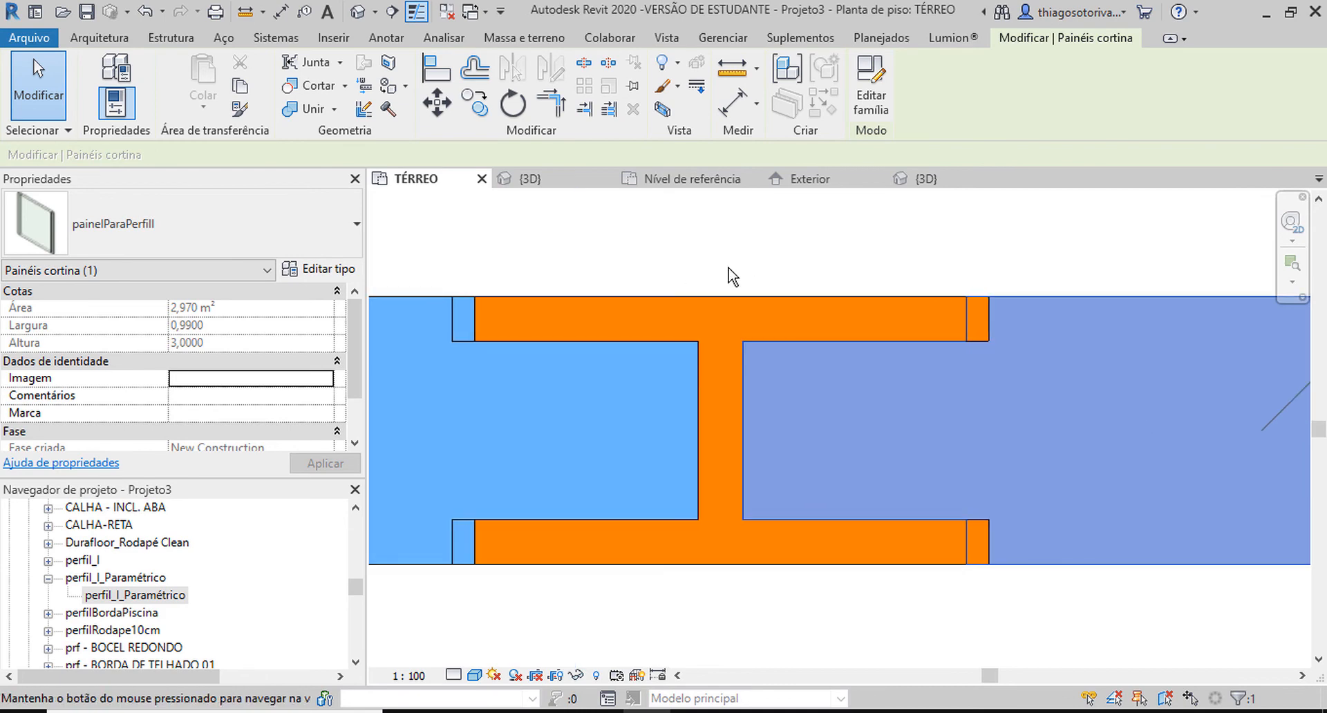
{"action": "left_click", "coordinate": [822, 271]}
Draw a vertical detail line in the Vermelha style upward from the mullion's centre in the TÉRREO floor plan.
{"action": "key", "text": "d"}
{"action": "key", "text": "l"}
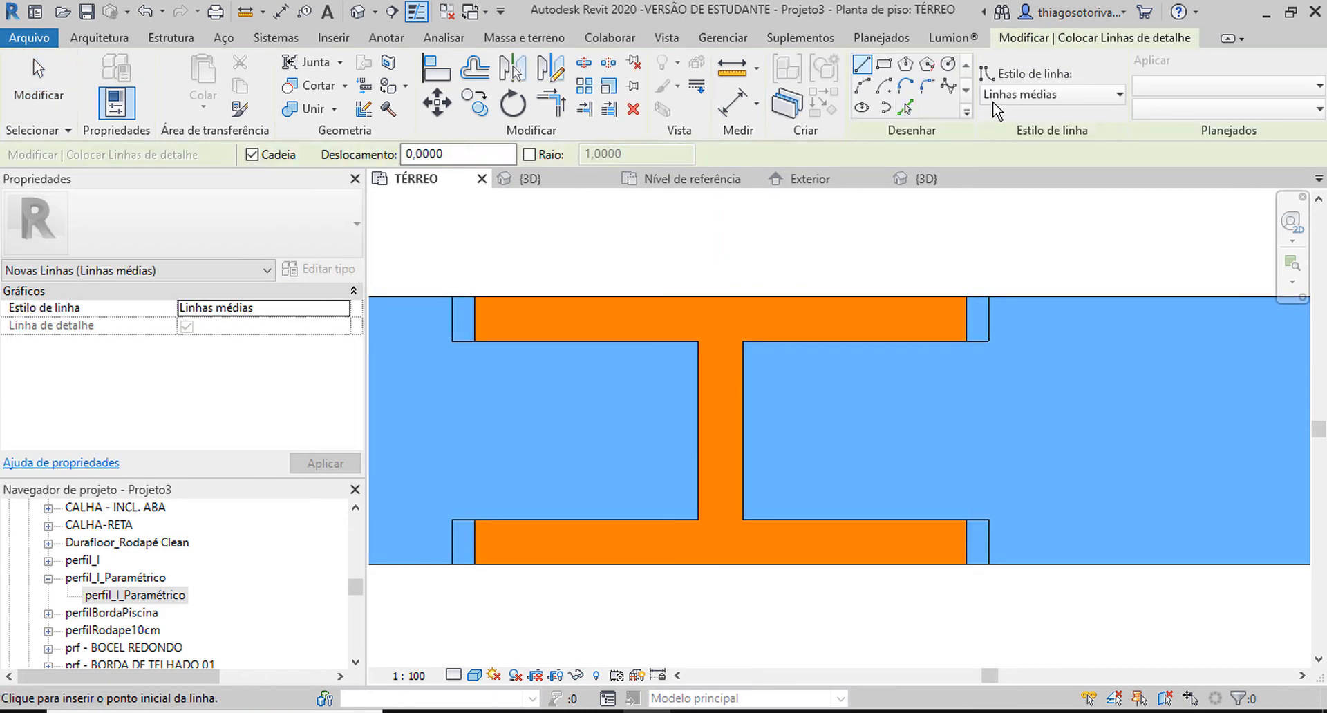
{"action": "left_click", "coordinate": [1050, 94]}
{"action": "left_click", "coordinate": [1023, 492]}
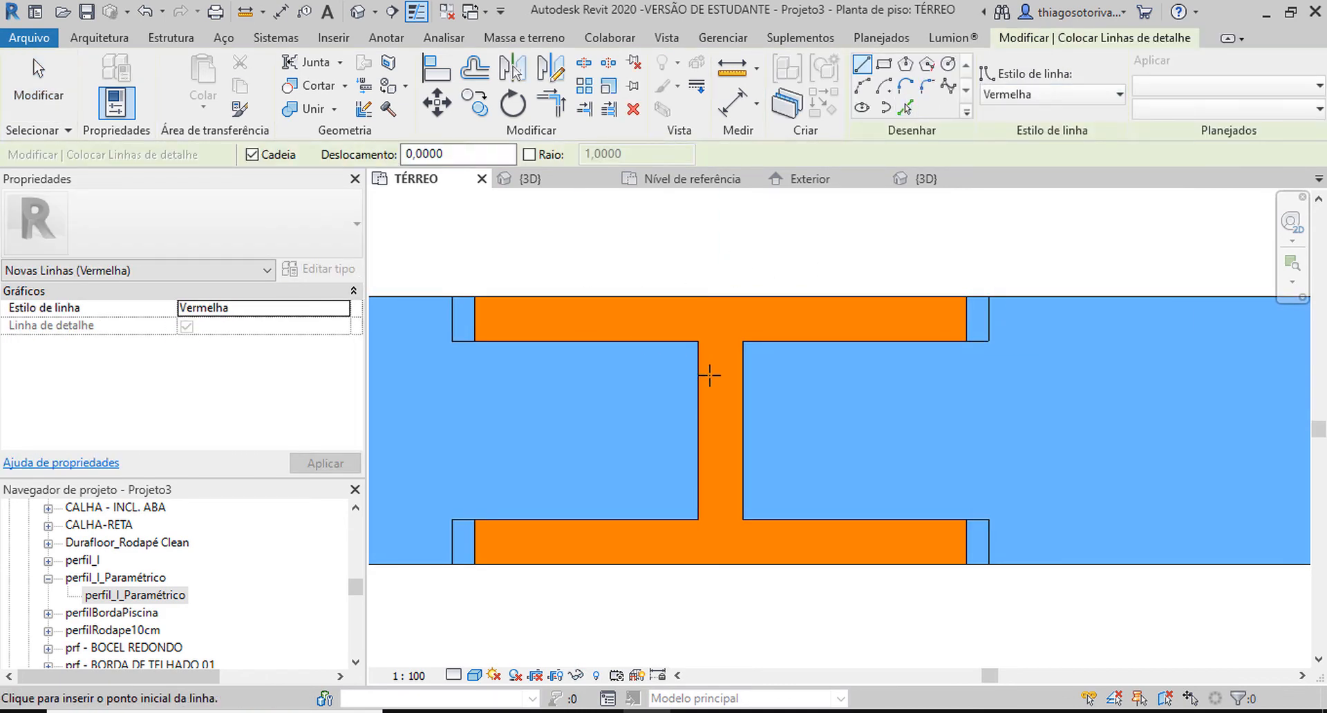
{"action": "left_click", "coordinate": [720, 296]}
{"action": "middle_click_drag", "start_coordinate": [713, 282], "coordinate": [687, 316]}
{"action": "left_click", "coordinate": [687, 314]}
{"action": "key", "text": "Escape"}
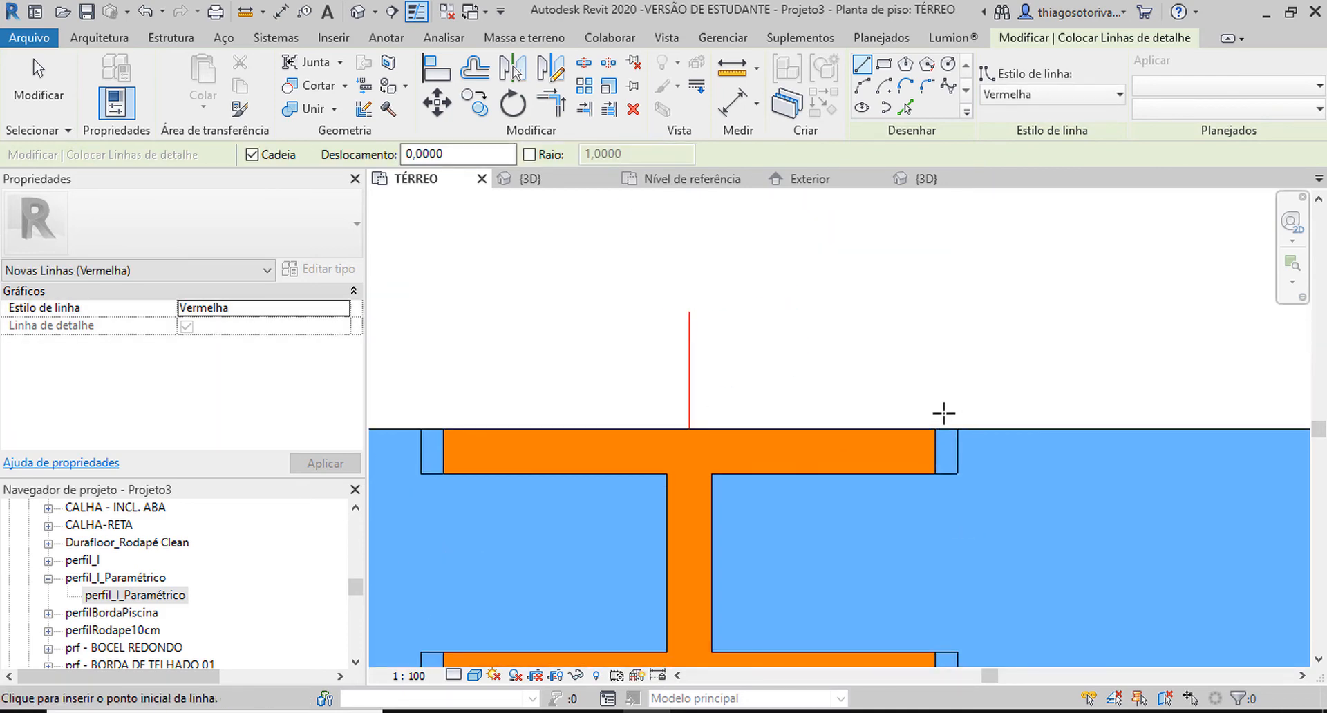
Draw red detail lines up from the right panel's shoulder and across to the mullion's centre line.
{"action": "left_click", "coordinate": [934, 429]}
{"action": "left_click", "coordinate": [934, 323]}
{"action": "left_click", "coordinate": [689, 323]}
{"action": "key", "text": "Escape"}
{"action": "key", "text": "Escape"}
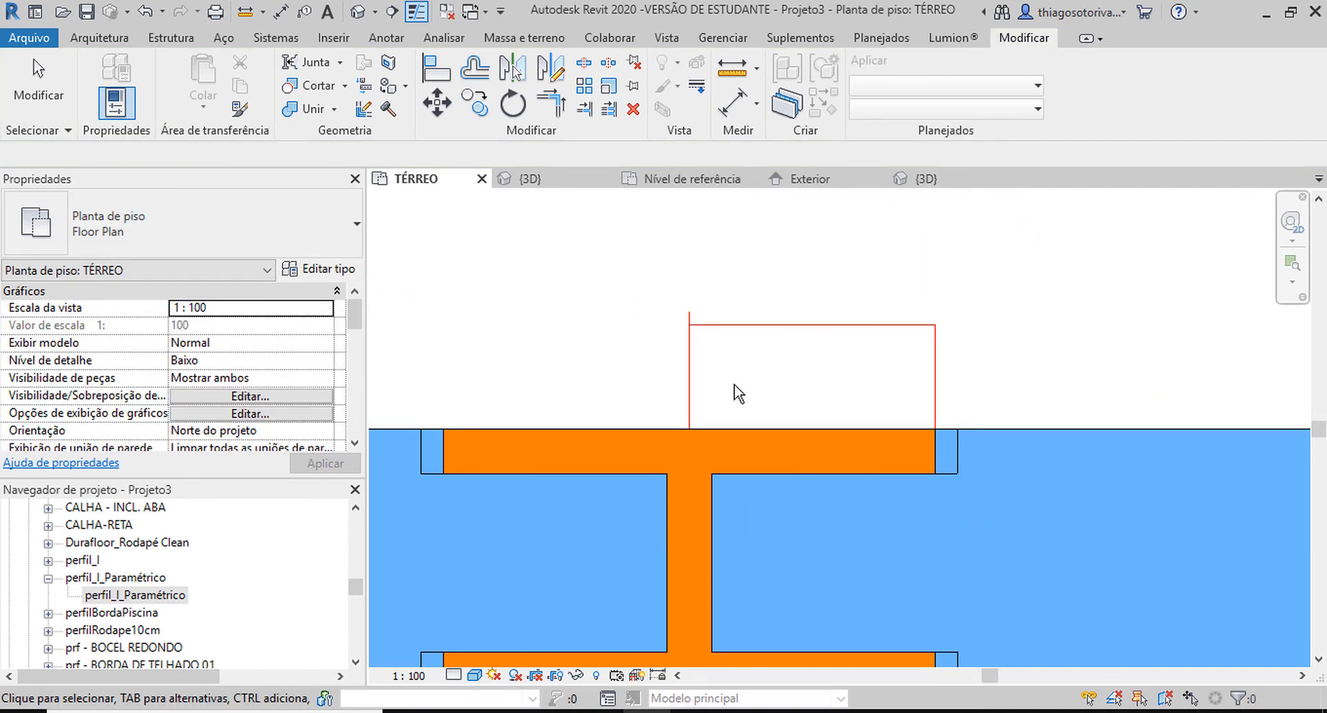
Dimension the distance between the centre line and the right red line, and set the view scale to 1:2.
{"action": "key", "text": "i"}
{"action": "left_click", "coordinate": [691, 370]}
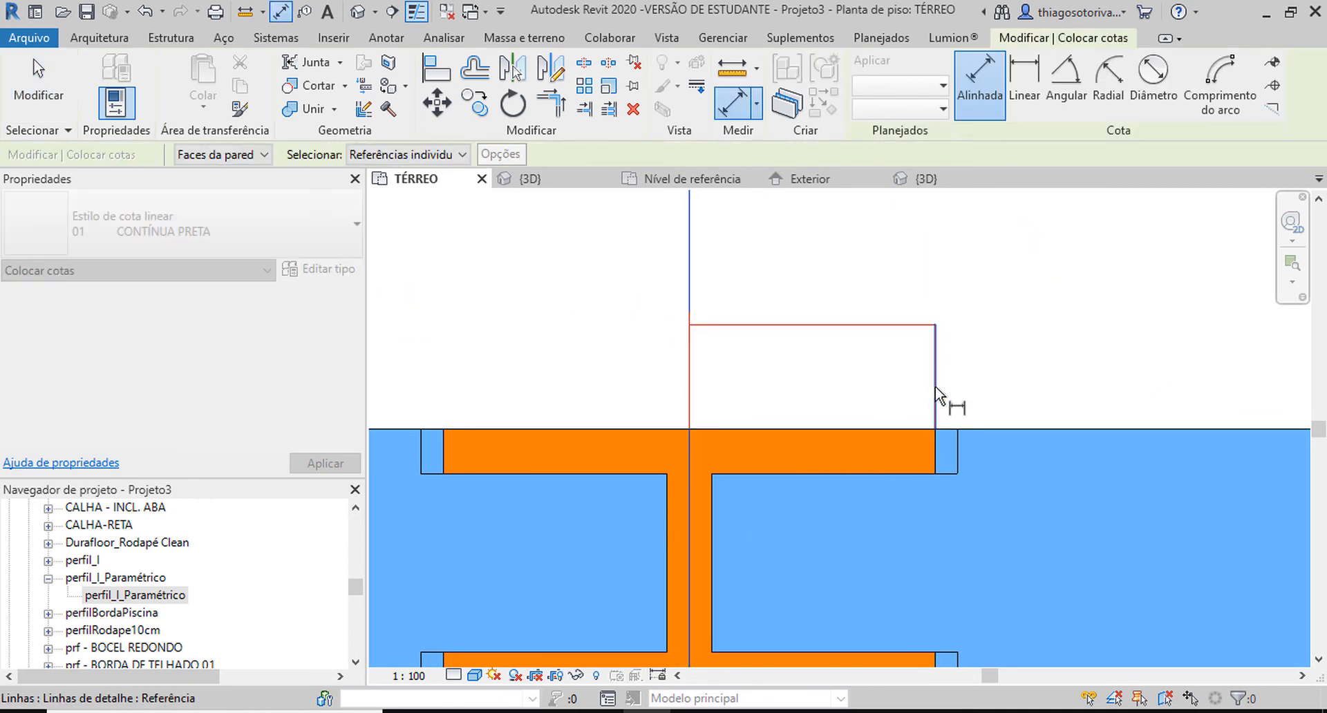
{"action": "left_click", "coordinate": [935, 387]}
{"action": "scroll", "coordinate": [894, 344], "scroll_direction": "down", "scroll_amount": 4}
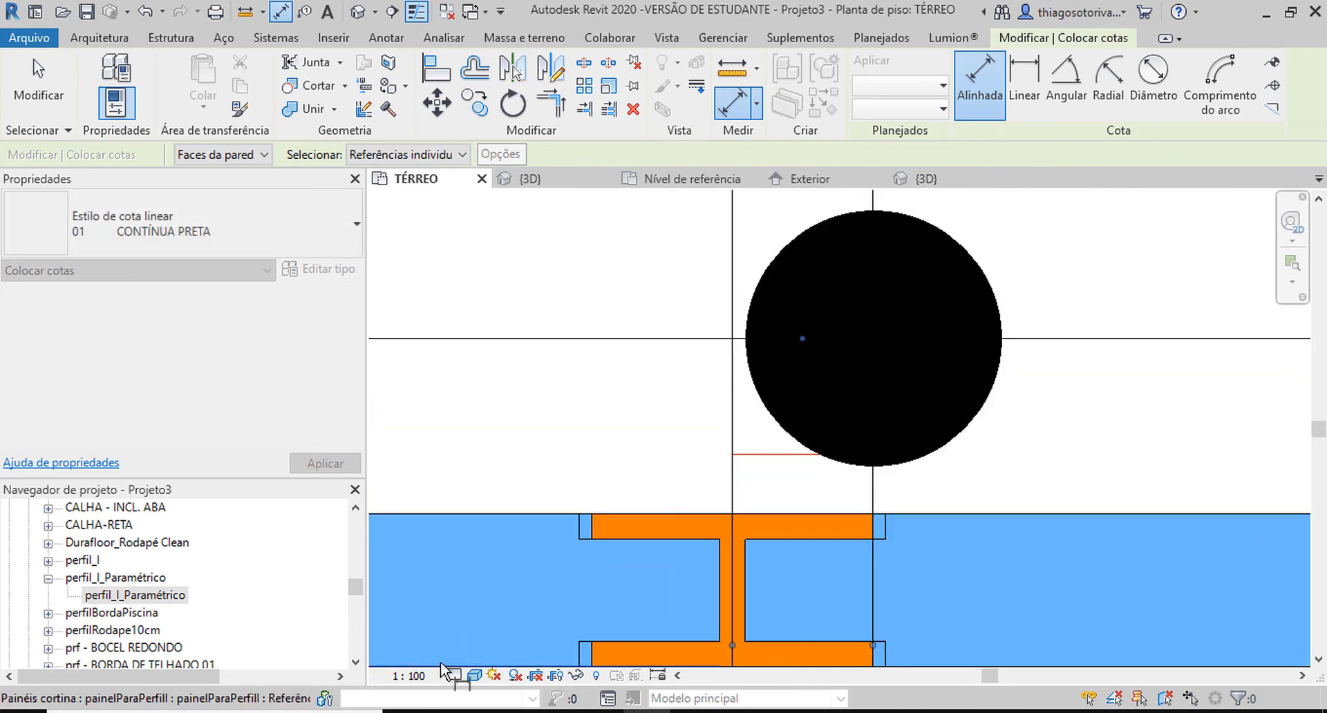
{"action": "left_click", "coordinate": [415, 676]}
{"action": "left_click", "coordinate": [448, 415]}
{"action": "middle_click_drag", "start_coordinate": [793, 442], "coordinate": [766, 380]}
{"action": "key", "text": "Escape"}
{"action": "key", "text": "Escape"}
Select the right red line and check the exact value of its dimension to the centre line.
{"action": "left_click", "coordinate": [843, 430]}
{"action": "left_click", "coordinate": [758, 277]}
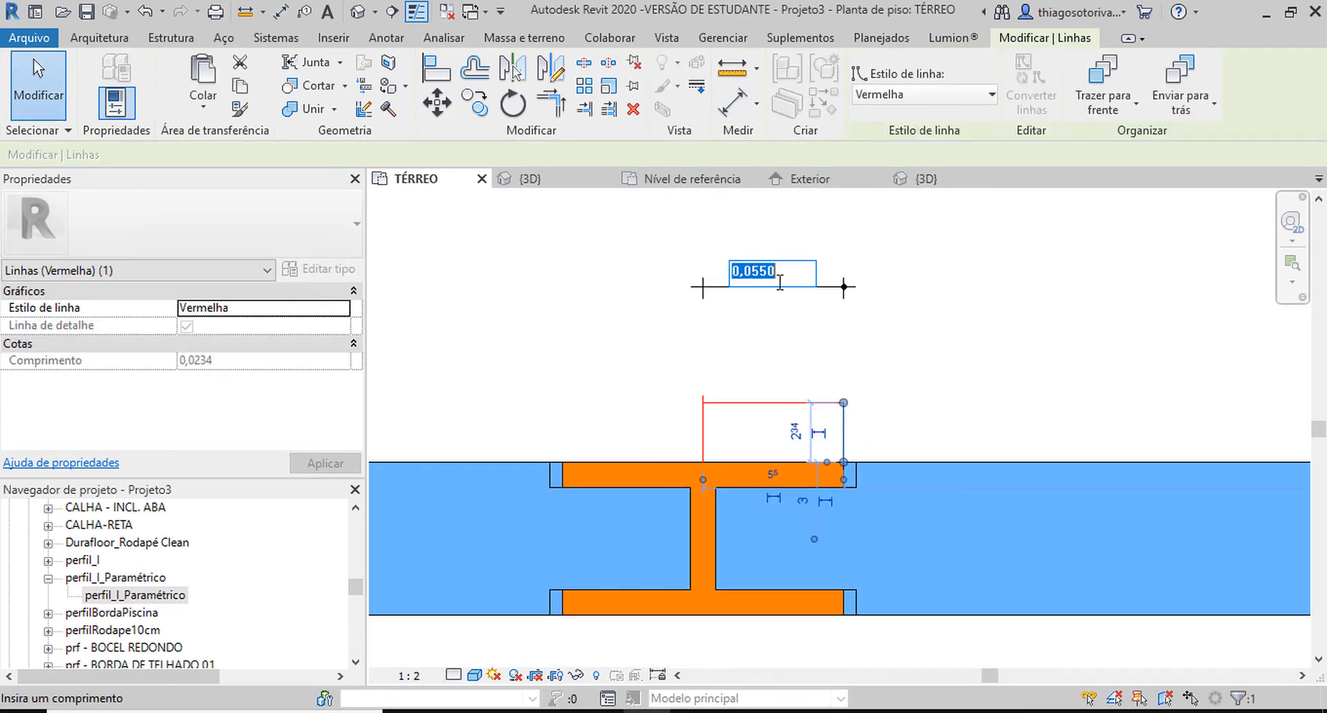
{"action": "left_click", "coordinate": [761, 275]}
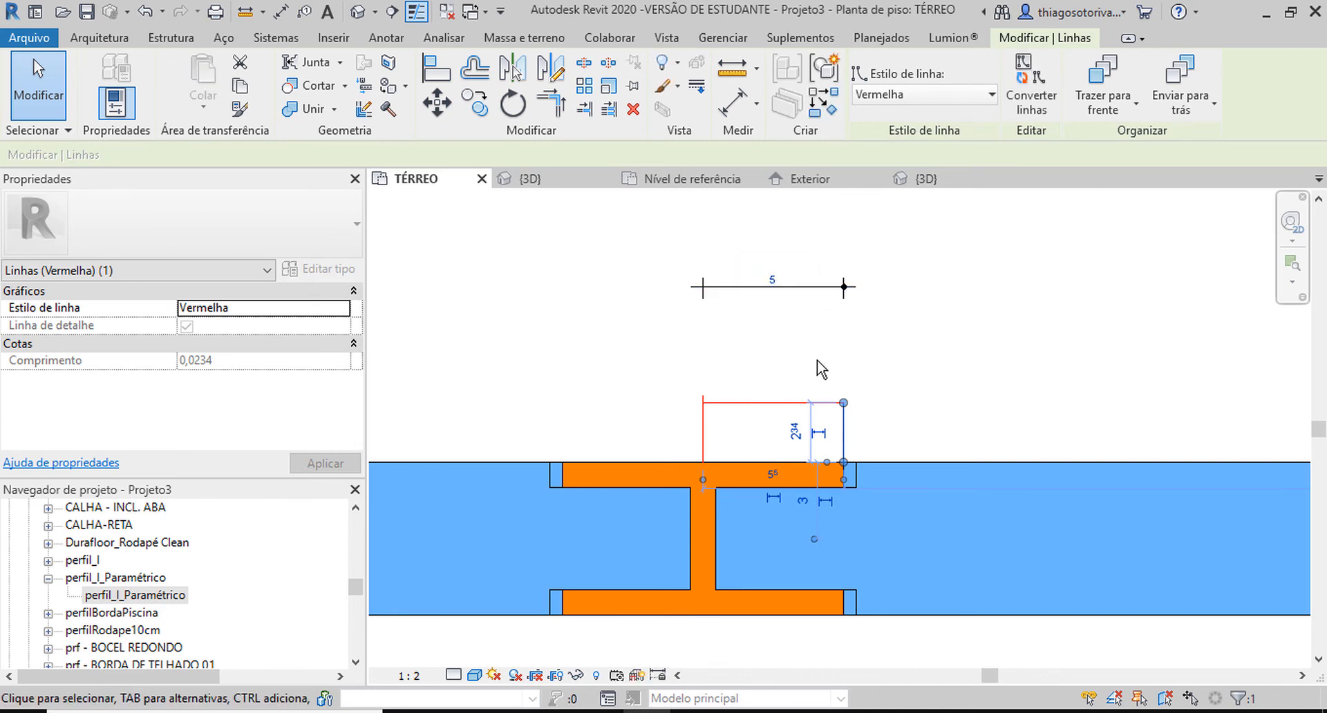
{"action": "key", "text": "ctrl+a"}
{"action": "key", "text": "Escape"}
{"action": "key", "text": "Escape"}
{"action": "middle_click_drag", "start_coordinate": [775, 398], "coordinate": [754, 352]}
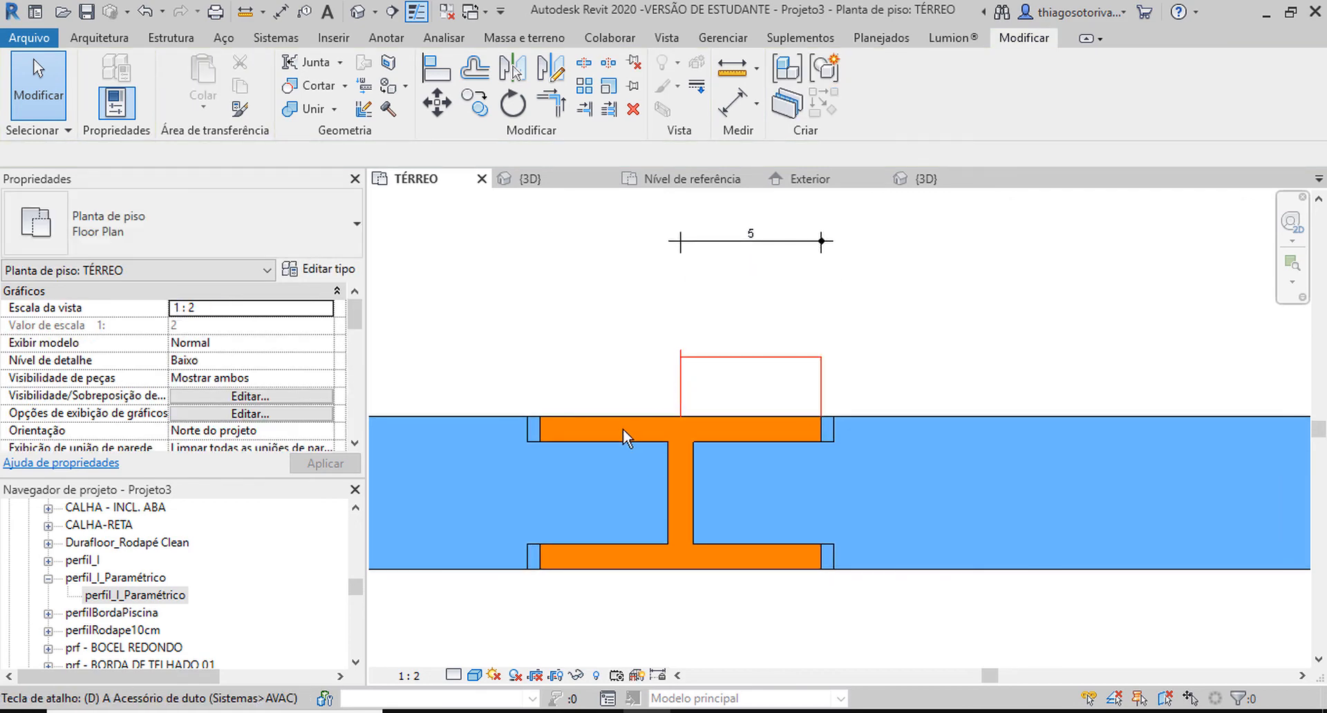
{"action": "key", "text": "d"}
{"action": "key", "text": "i"}
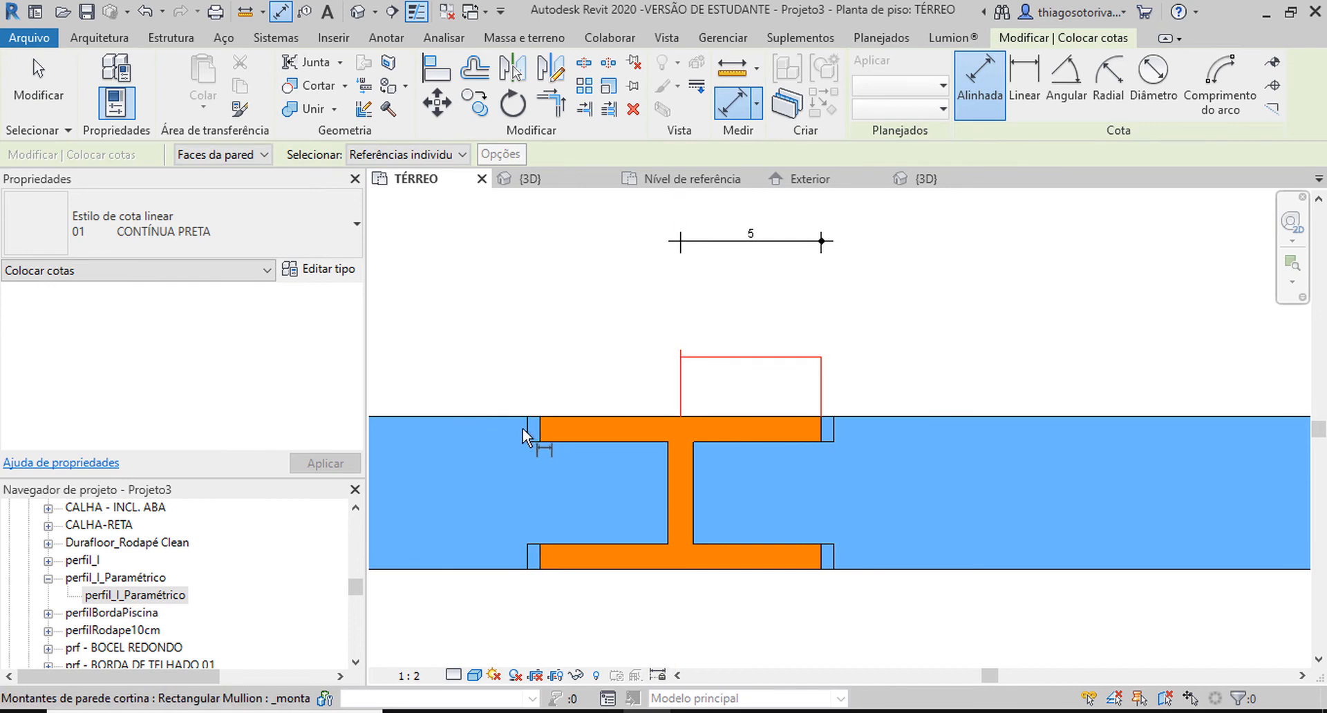
{"action": "key", "text": "Escape"}
{"action": "key", "text": "Escape"}
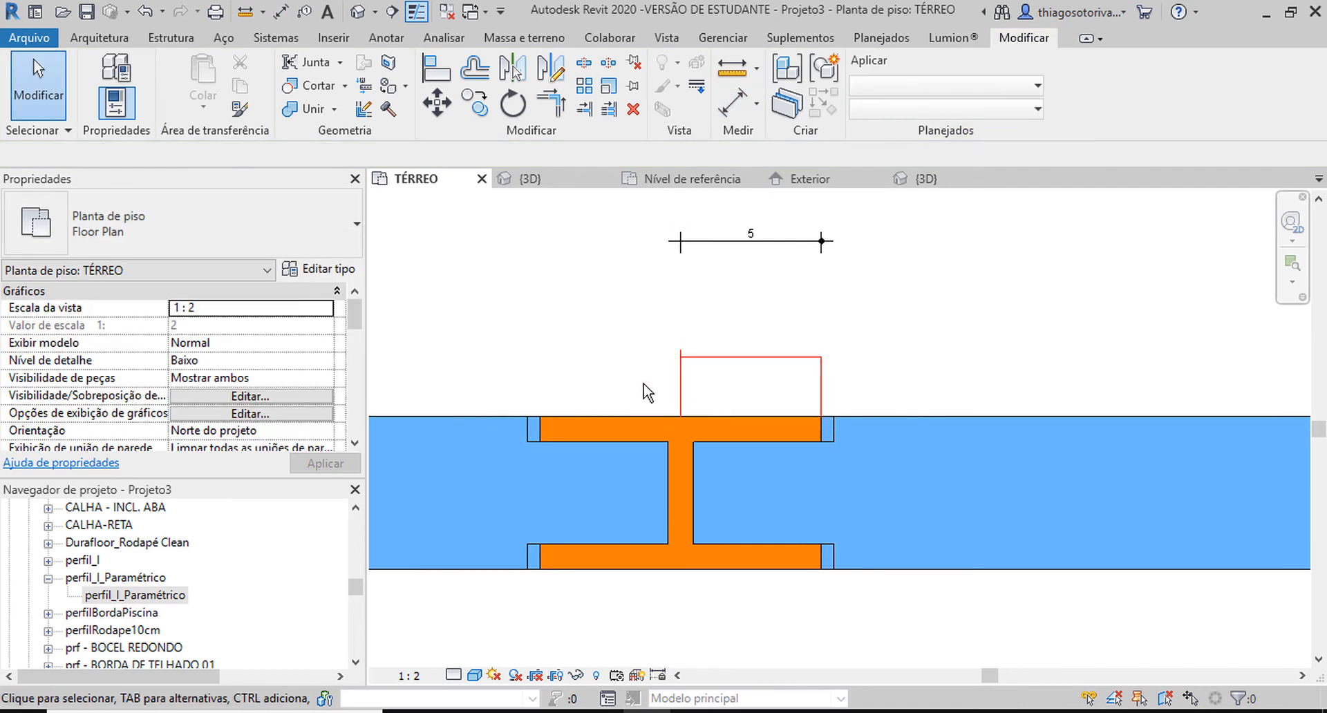
Draw red detail lines up from the left panel's shoulder and across to the centre line.
{"action": "key", "text": "d"}
{"action": "key", "text": "l"}
{"action": "left_click", "coordinate": [540, 416]}
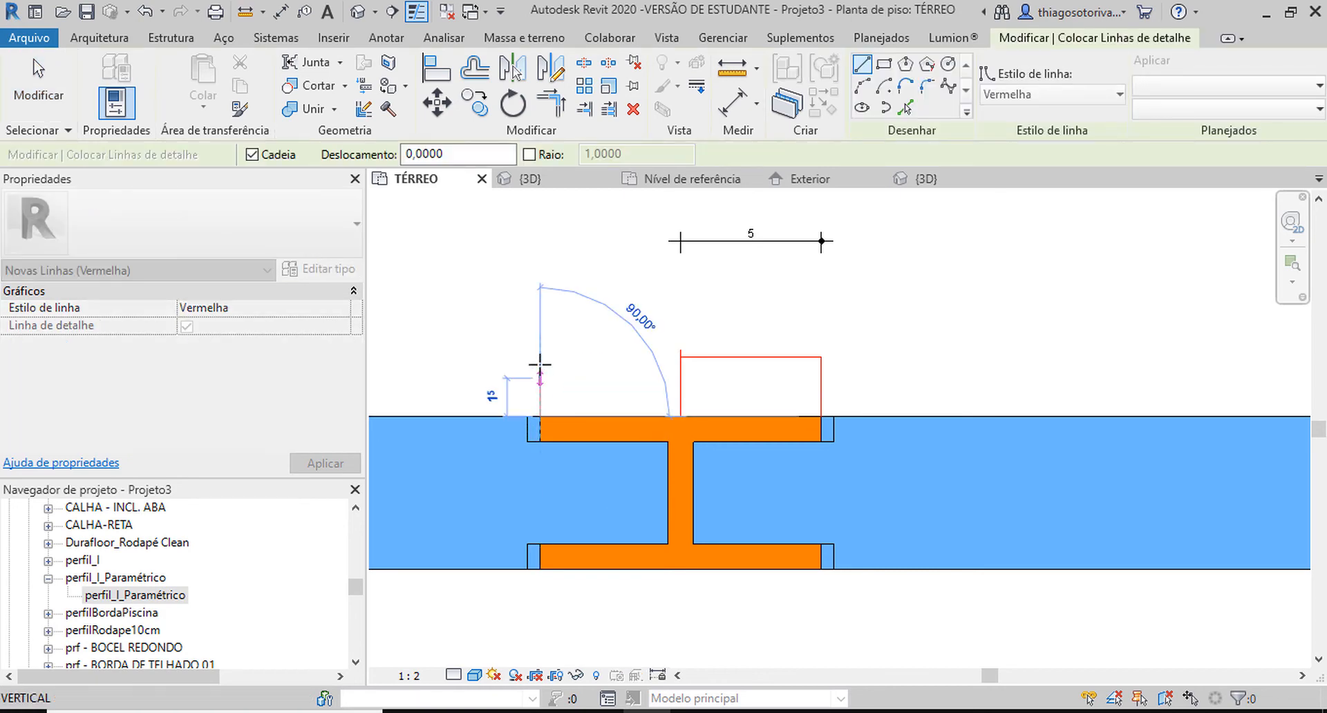
{"action": "left_click", "coordinate": [539, 357]}
{"action": "left_click", "coordinate": [680, 357]}
{"action": "key", "text": "Escape"}
{"action": "key", "text": "Escape"}
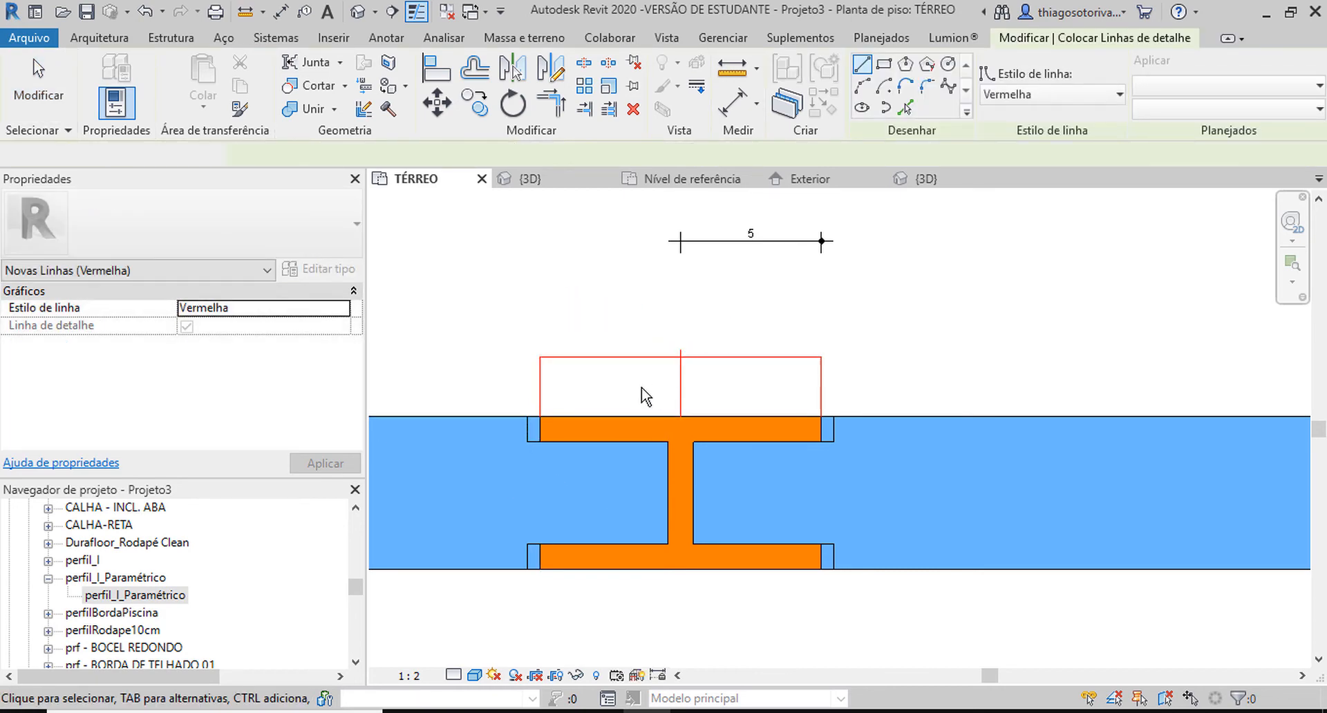
Dimension the full distance between the two outer red lines above the mullion.
{"action": "key", "text": "d"}
{"action": "key", "text": "i"}
{"action": "left_click", "coordinate": [542, 406]}
{"action": "left_click", "coordinate": [821, 411]}
{"action": "left_click", "coordinate": [800, 324]}
{"action": "key", "text": "Escape"}
{"action": "key", "text": "Escape"}
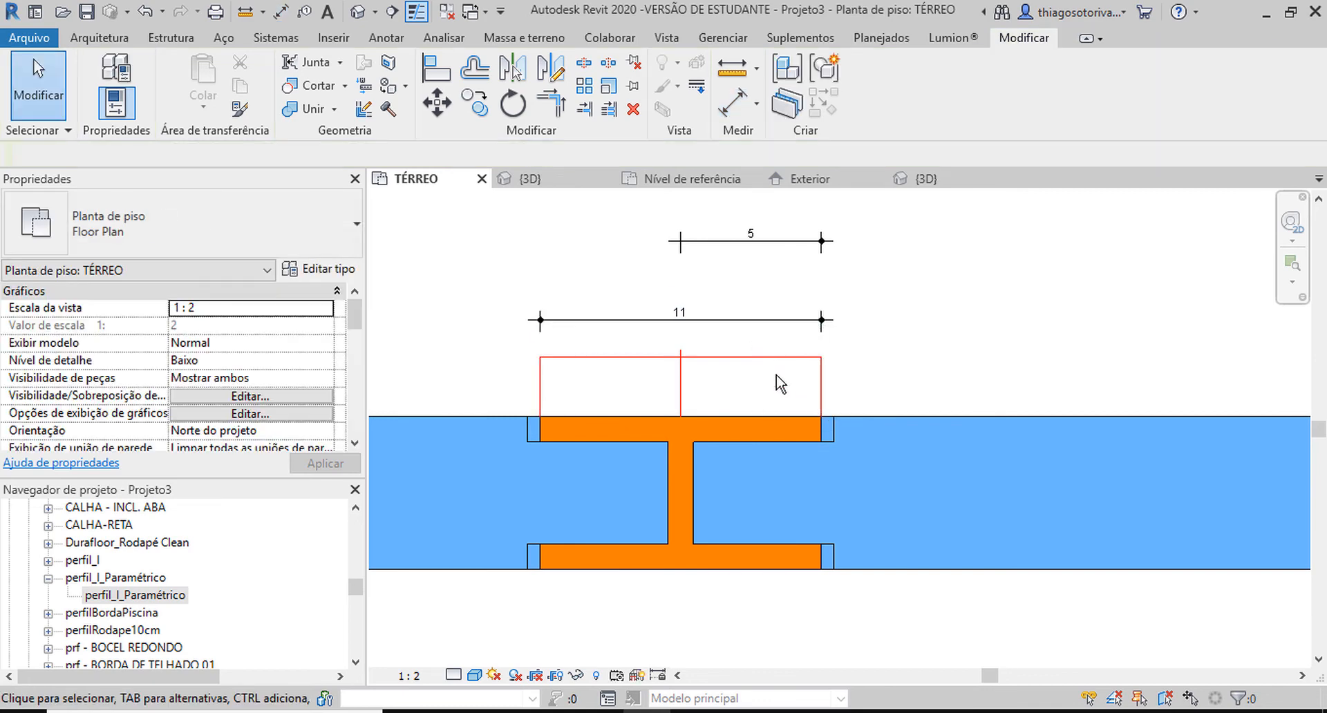
Switch the plan to the Estrutura de arame visual style and move both outer red lines outward to the mullion's flange ends.
{"action": "scroll", "coordinate": [763, 373], "scroll_direction": "up", "scroll_amount": 1}
{"action": "left_click", "coordinate": [474, 675]}
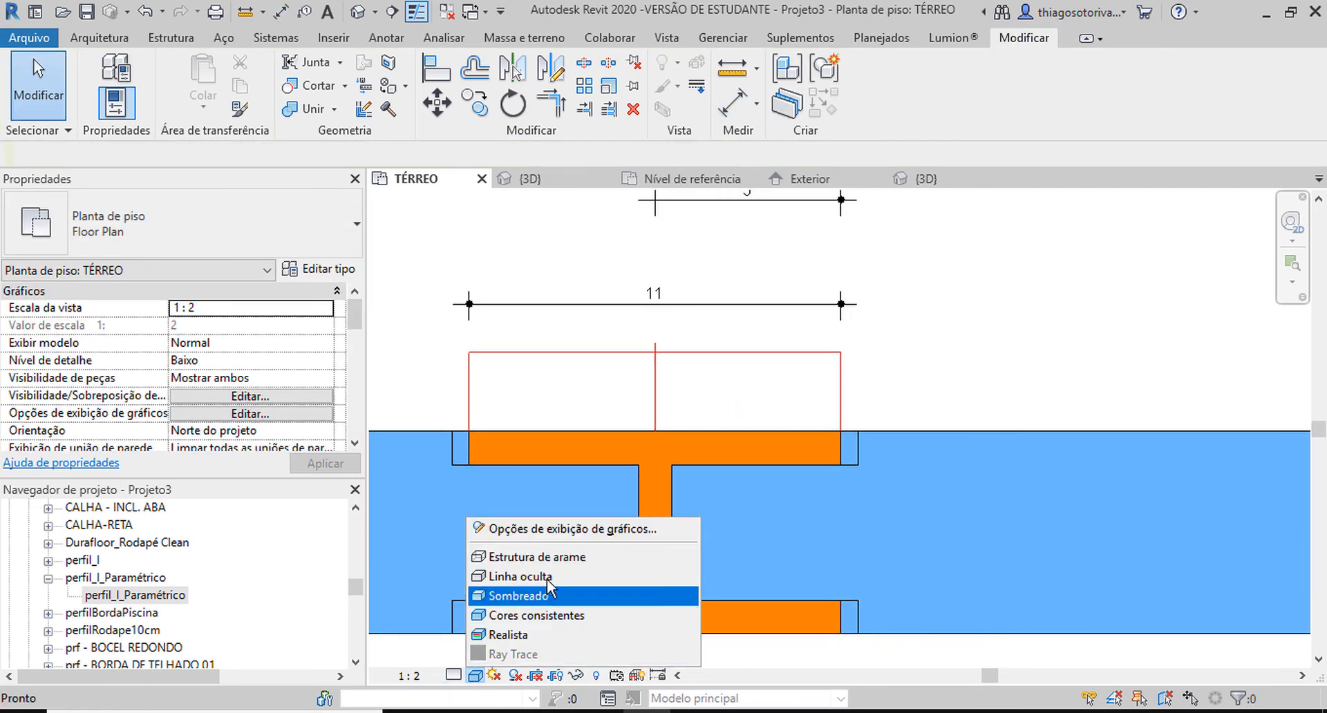
{"action": "left_click", "coordinate": [526, 562]}
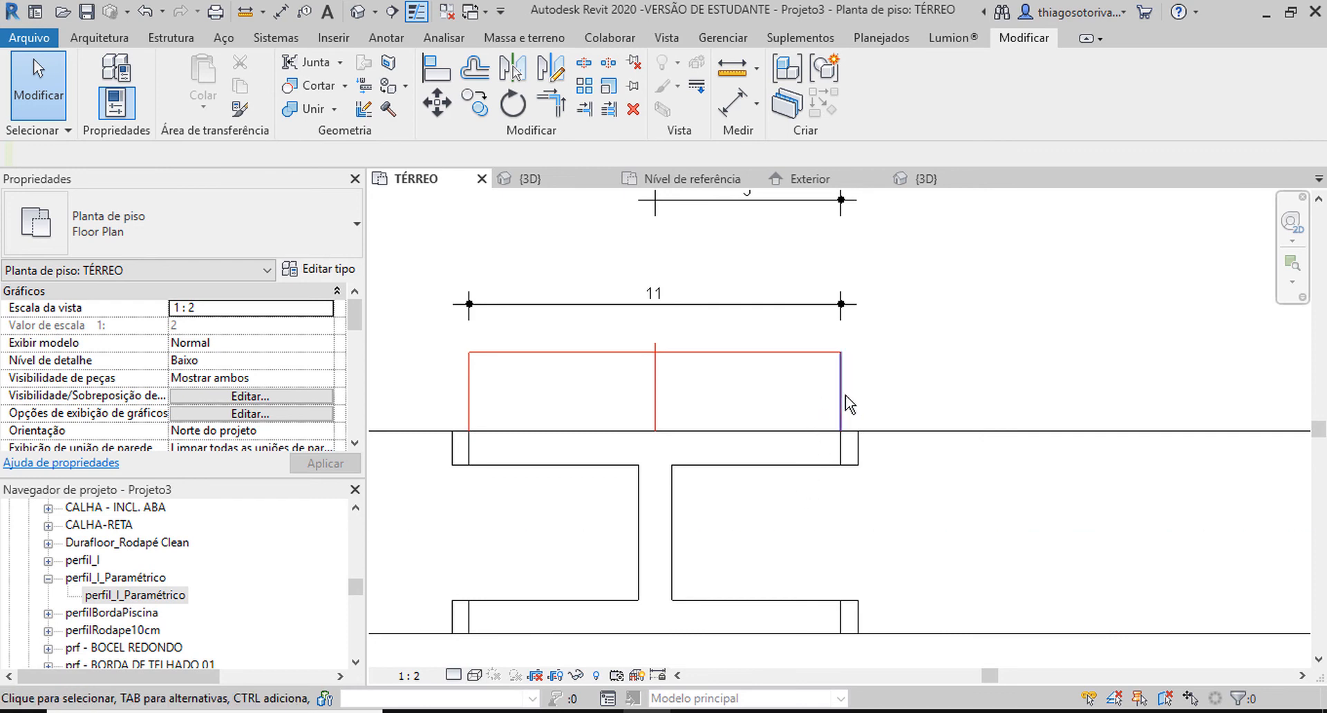
{"action": "left_click_drag", "start_coordinate": [841, 406], "coordinate": [858, 400]}
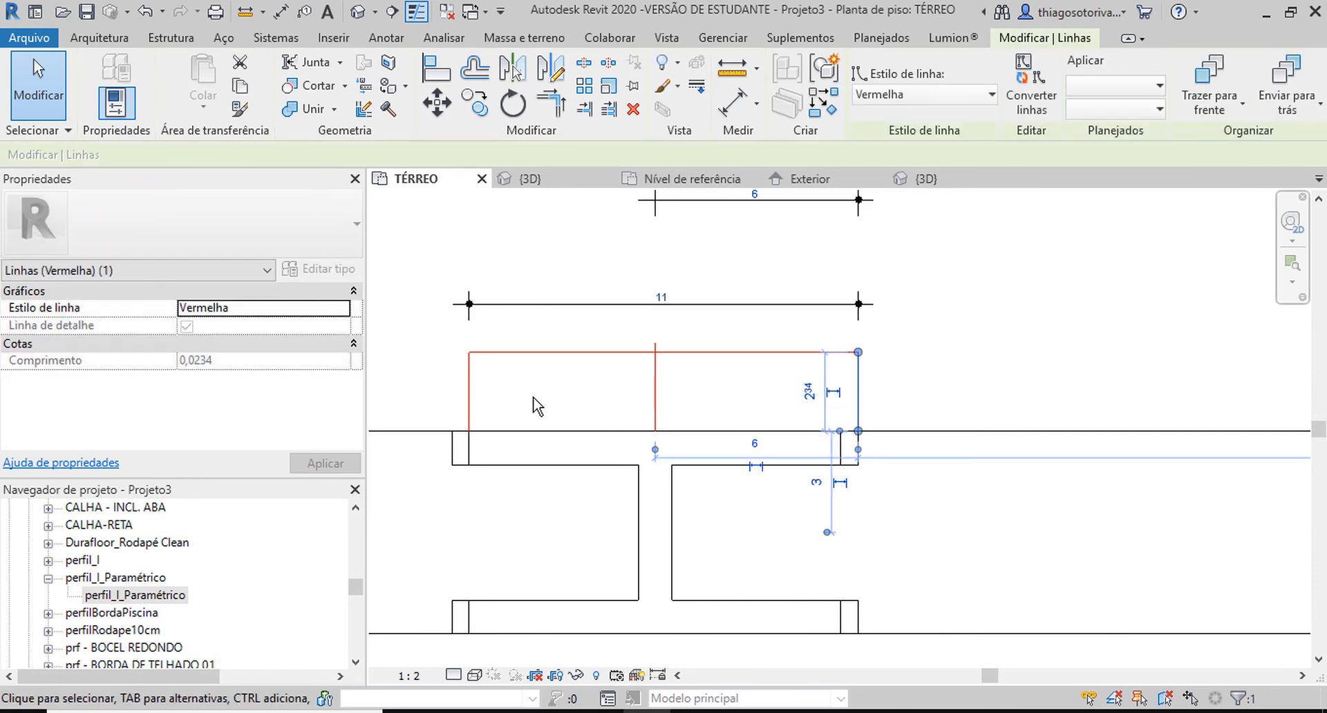
{"action": "left_click_drag", "start_coordinate": [470, 402], "coordinate": [452, 404]}
{"action": "left_click", "coordinate": [510, 408]}
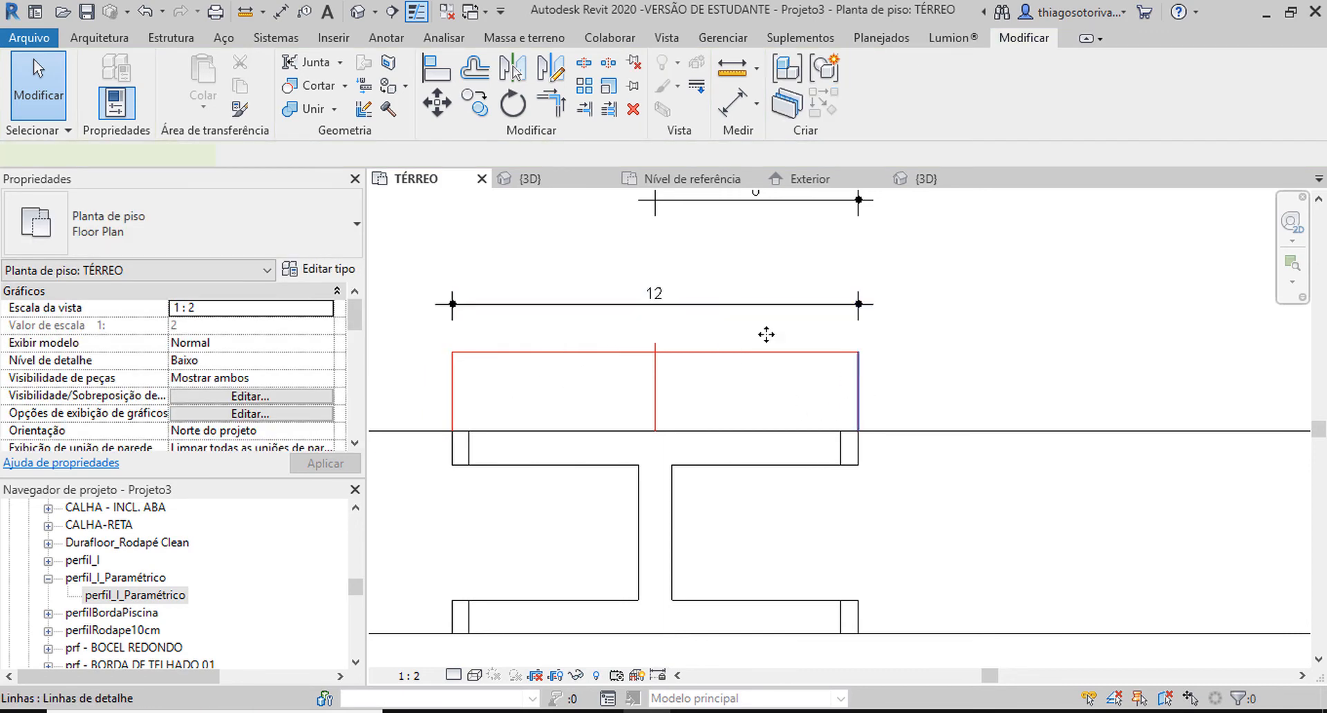
Set the floor plan's visual style to Cores consistentes.
{"action": "left_click", "coordinate": [846, 373]}
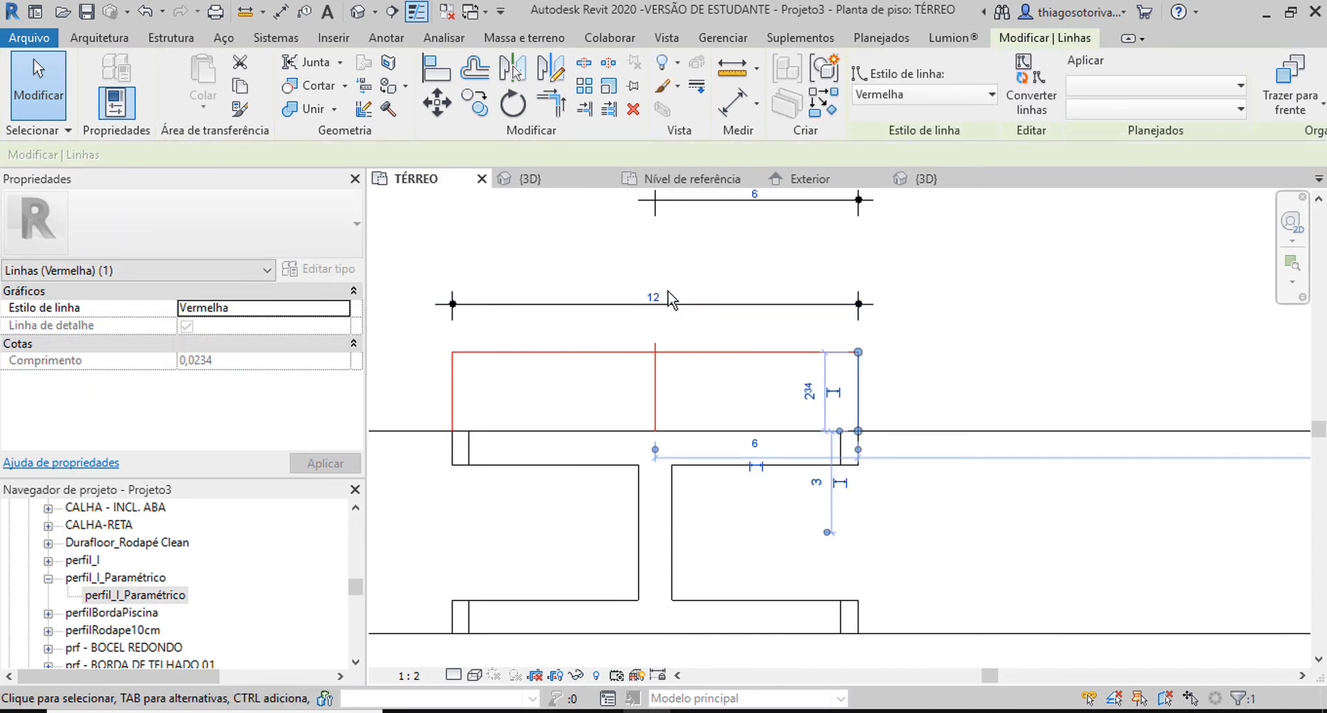
{"action": "left_click", "coordinate": [475, 675]}
{"action": "left_click", "coordinate": [511, 613]}
{"action": "left_click", "coordinate": [920, 392]}
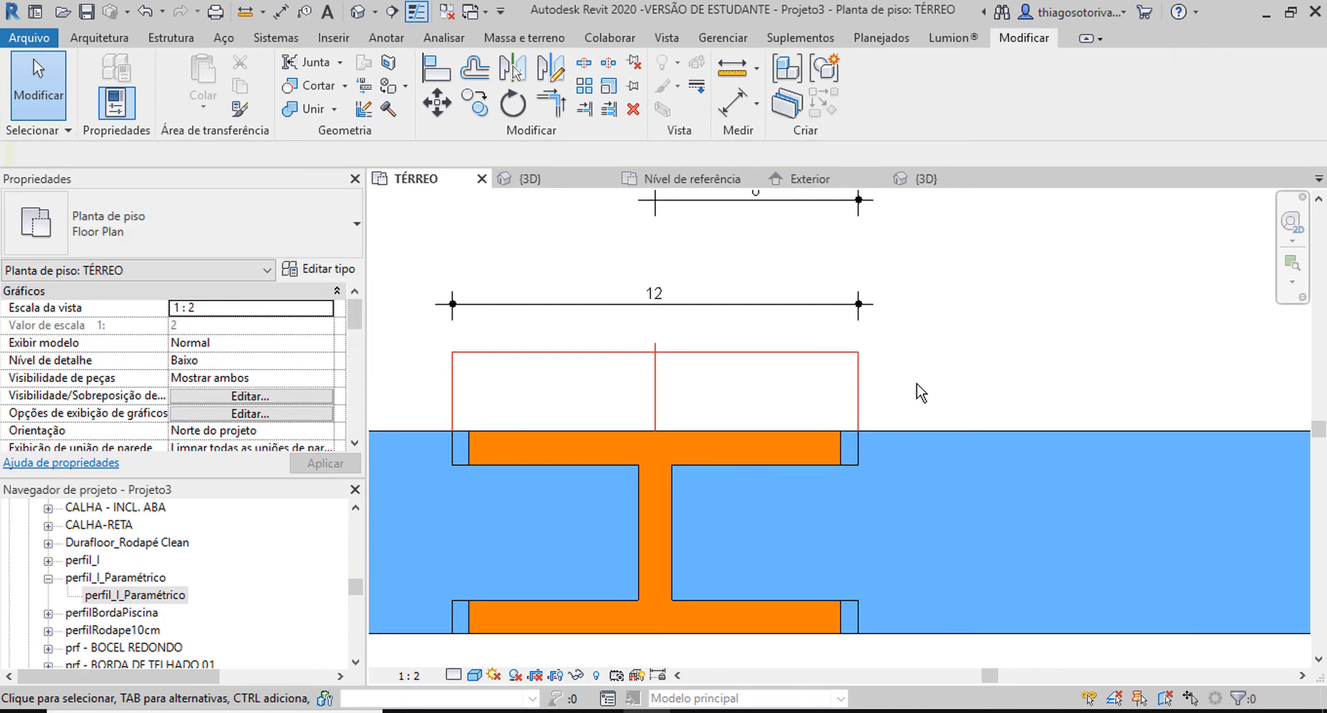
Set the painelParaPerfilI panel type's Largura do Encaixe to 0,1.
{"action": "left_click", "coordinate": [903, 430]}
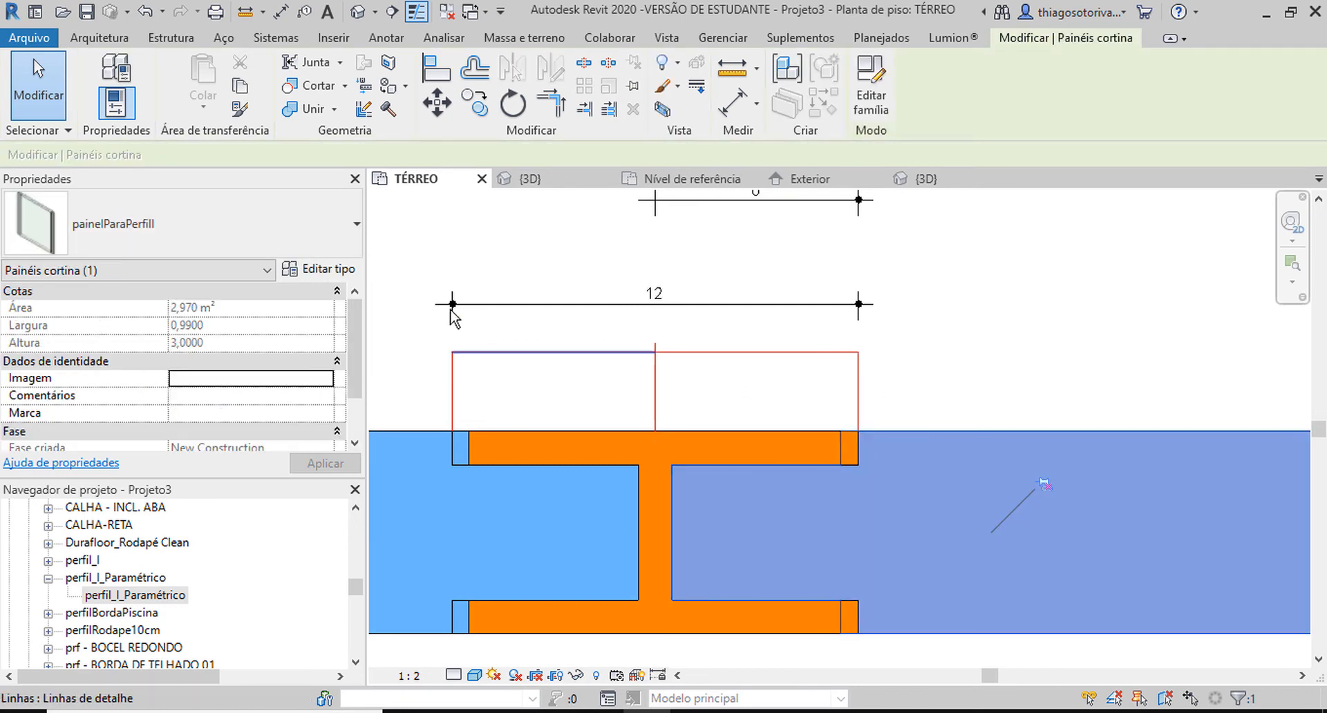
{"action": "left_click", "coordinate": [322, 271]}
{"action": "left_click", "coordinate": [262, 344]}
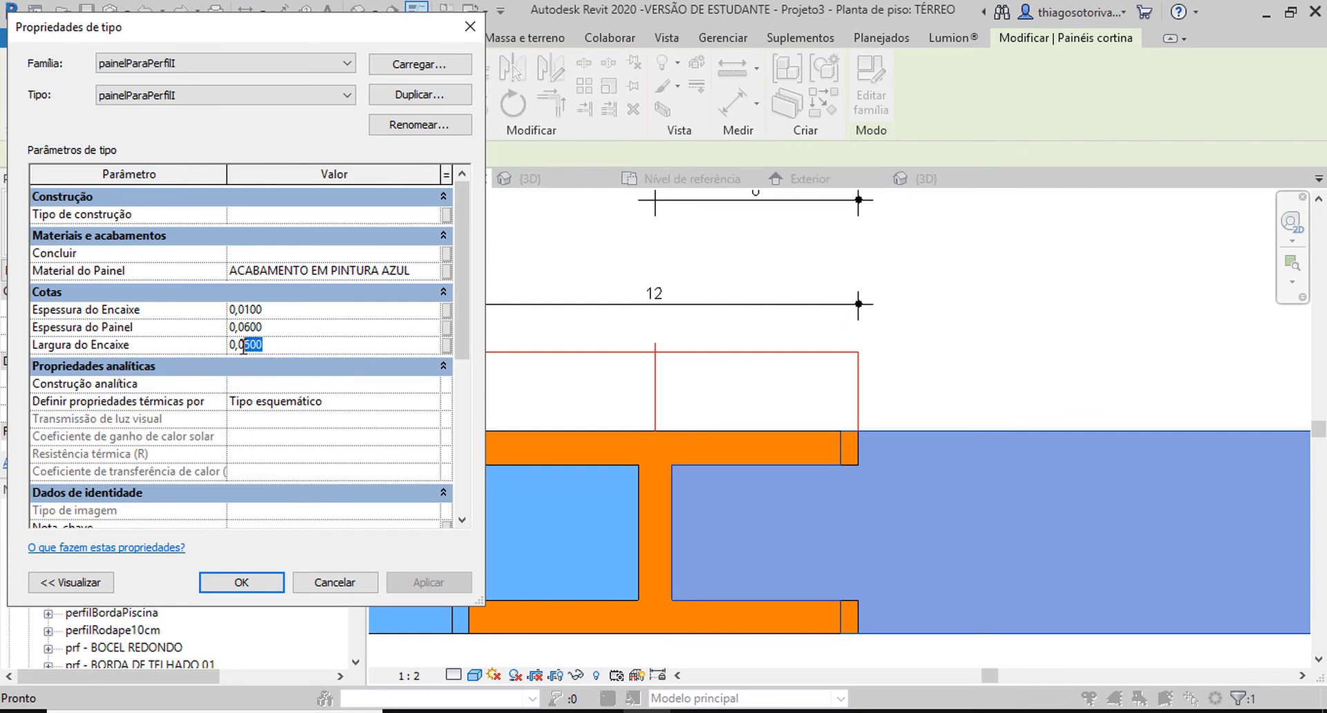
{"action": "type", "text": "1"}
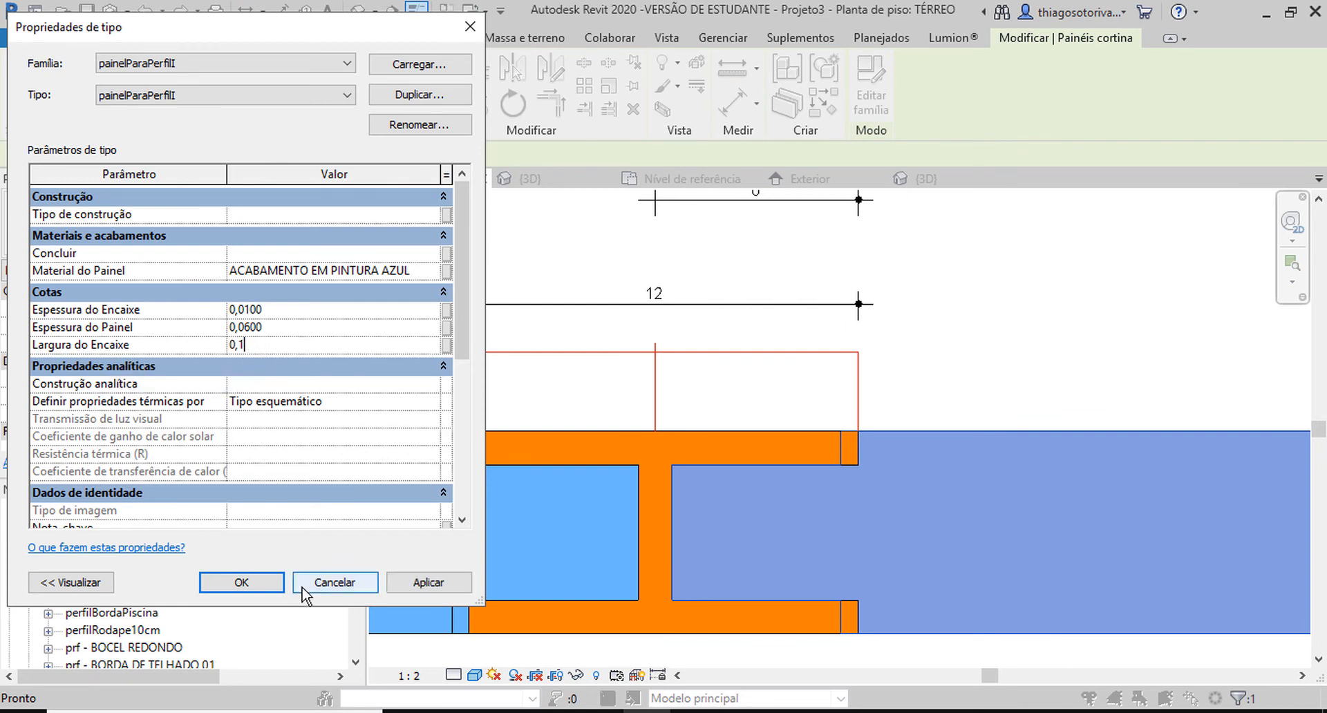
{"action": "left_click", "coordinate": [428, 582]}
{"action": "left_click", "coordinate": [242, 582]}
{"action": "left_click", "coordinate": [968, 361]}
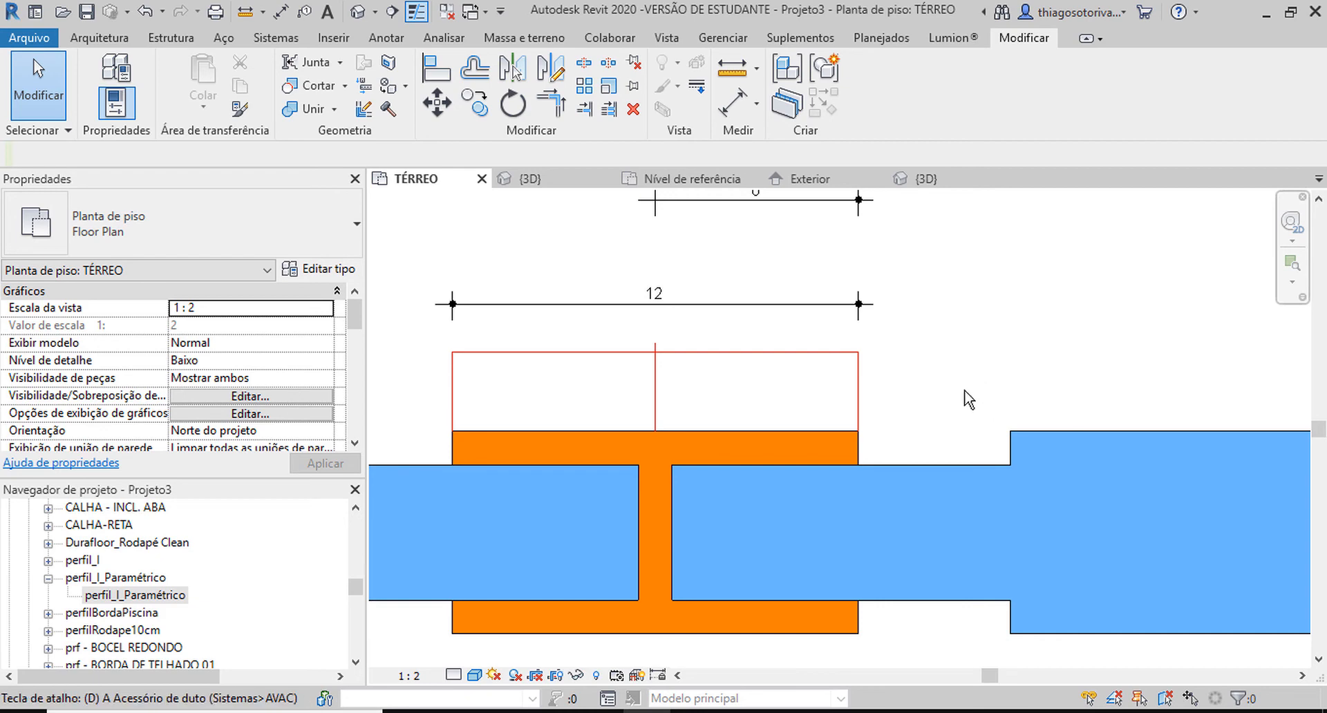
Dimension the distance from the right panel's shoulder to the mullion's centre line.
{"action": "key", "text": "d"}
{"action": "key", "text": "i"}
{"action": "left_click", "coordinate": [1008, 451]}
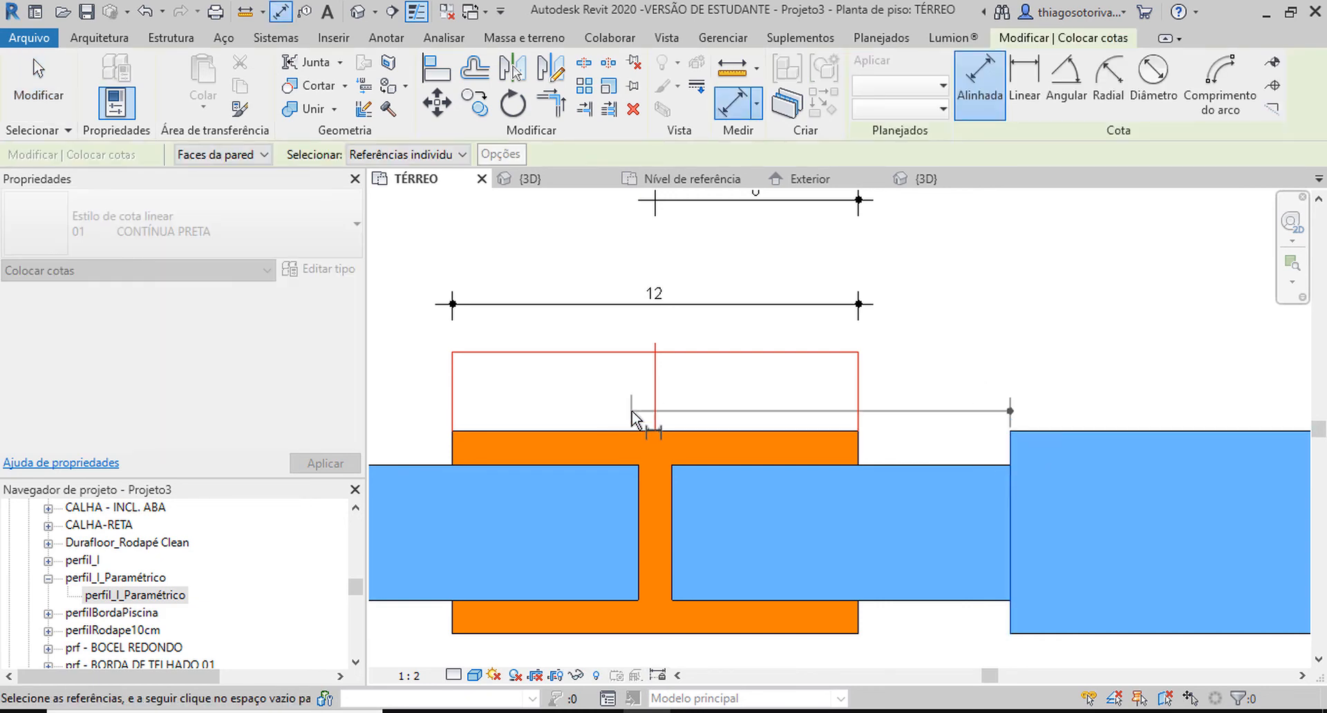
{"action": "left_click", "coordinate": [662, 414]}
{"action": "left_click", "coordinate": [734, 405]}
{"action": "key", "text": "Escape"}
{"action": "key", "text": "Escape"}
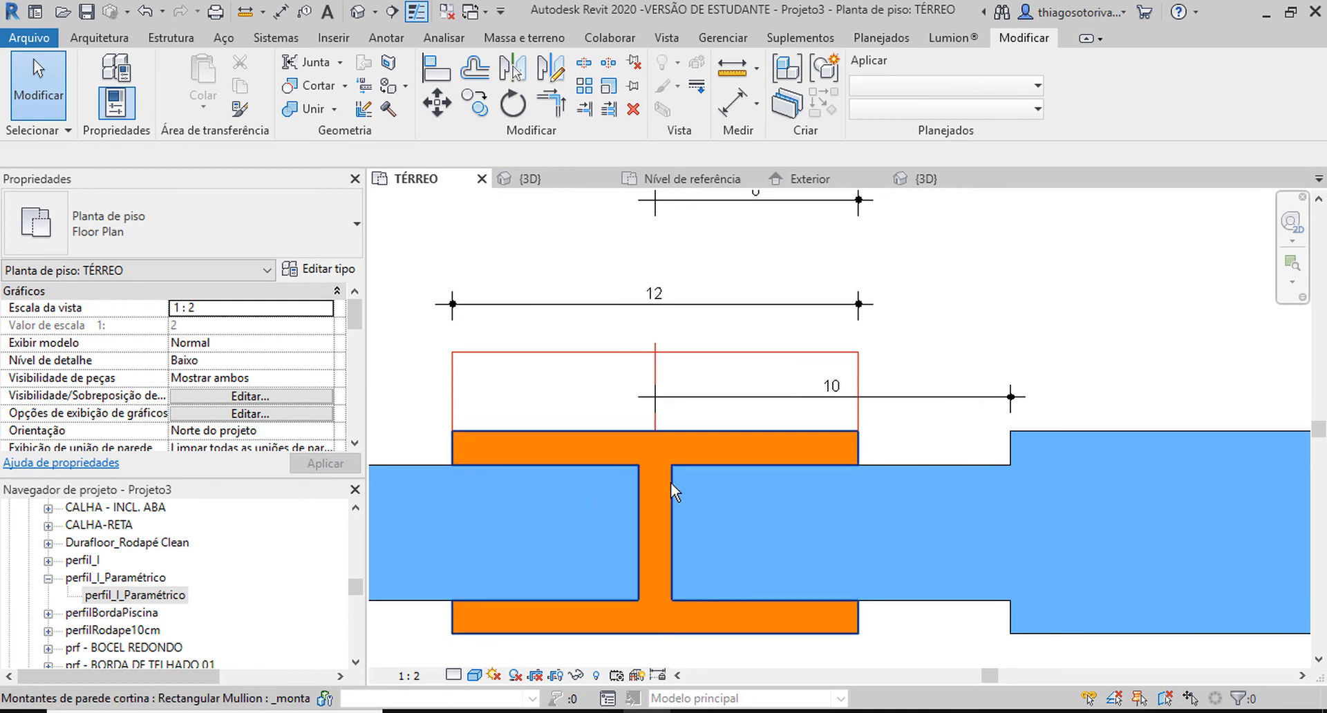
Set the painelParaPerfilI panel type's Largura do Encaixe to 0,06.
{"action": "key", "text": "Tab"}
{"action": "left_click", "coordinate": [1032, 430]}
{"action": "left_click", "coordinate": [325, 269]}
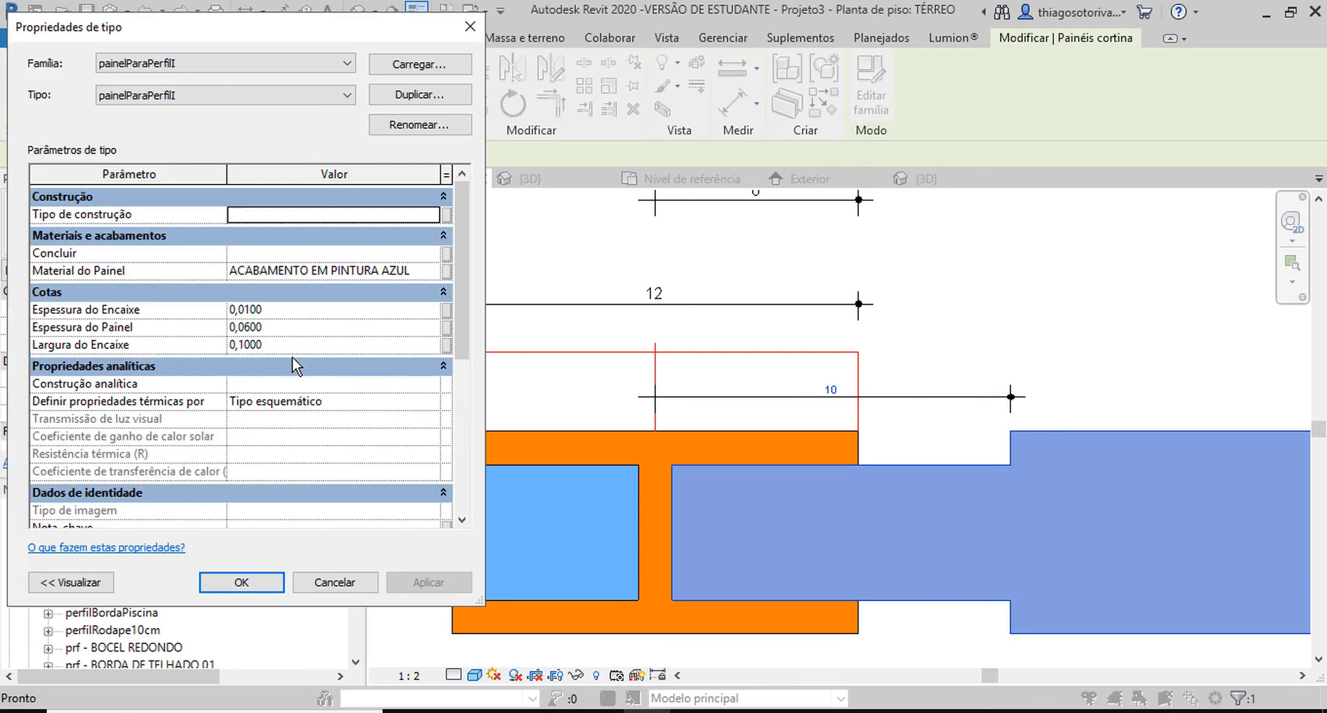
{"action": "left_click", "coordinate": [290, 348]}
{"action": "type", "text": "05"}
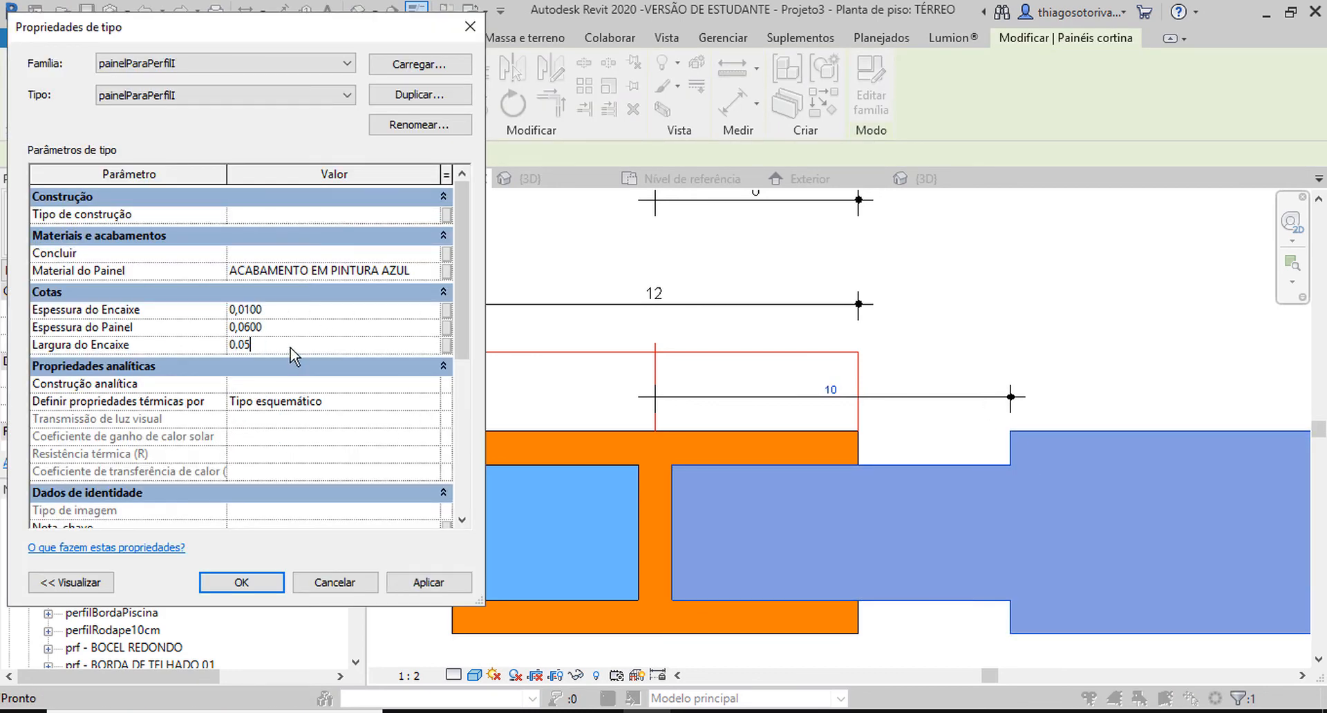
{"action": "left_click", "coordinate": [290, 348]}
{"action": "double_click", "coordinate": [244, 345]}
{"action": "left_click", "coordinate": [248, 345]}
{"action": "left_click_drag", "start_coordinate": [248, 345], "coordinate": [362, 376]}
{"action": "type", "text": "6"}
{"action": "left_click", "coordinate": [250, 585]}
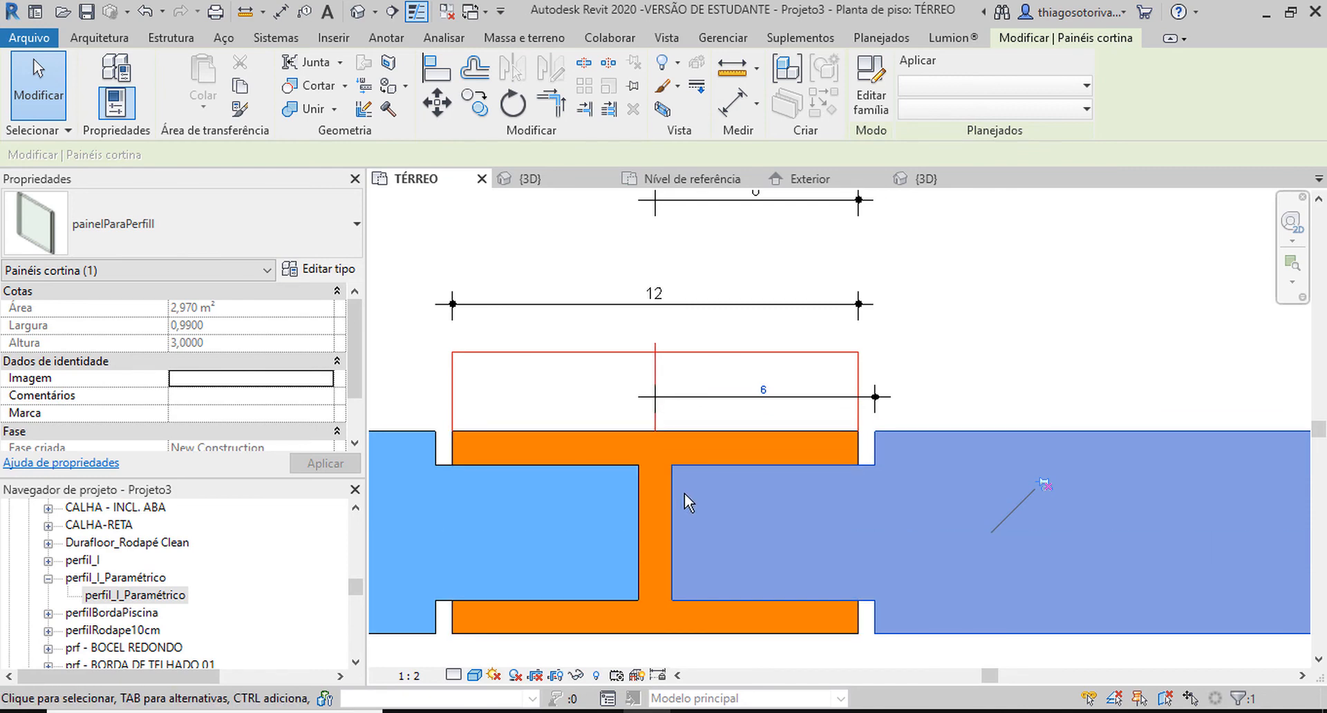
Set the panel type's Largura do Encaixe to 0,055 and inspect the fit at the mullion's flange end.
{"action": "left_click", "coordinate": [316, 271]}
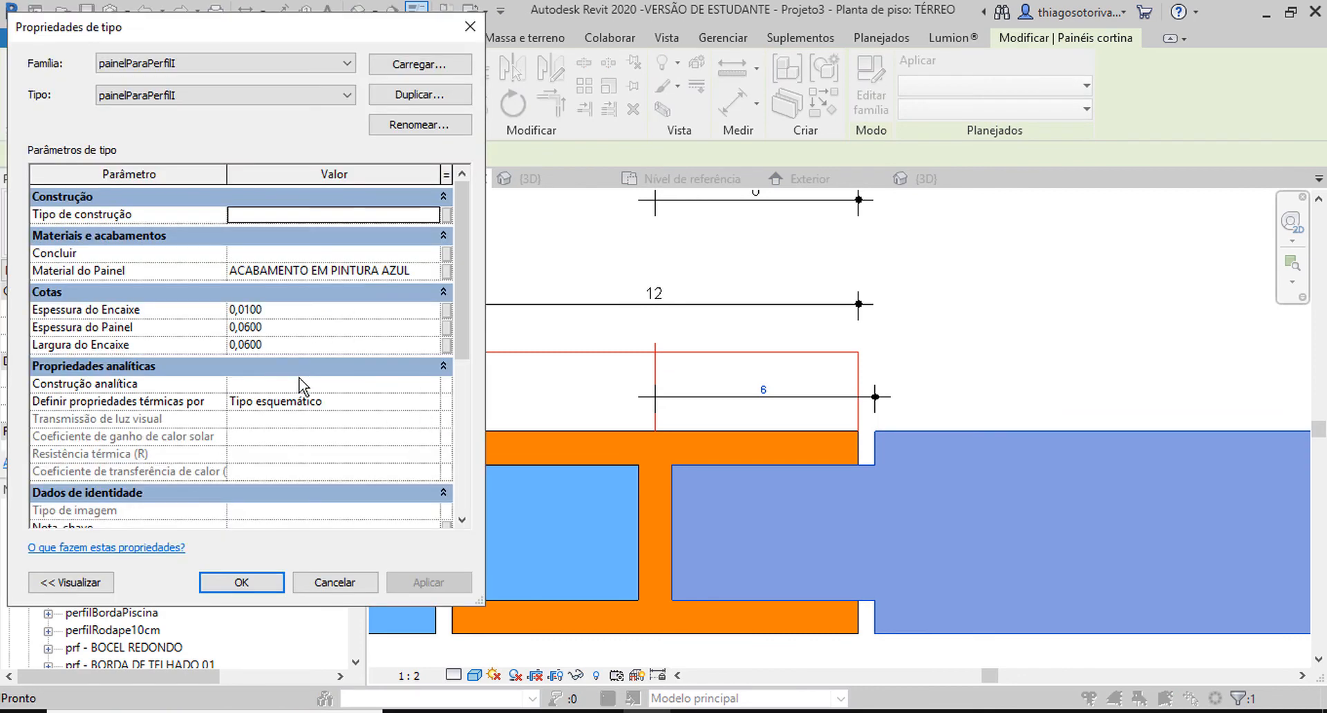
{"action": "left_click", "coordinate": [279, 350]}
{"action": "left_click_drag", "start_coordinate": [280, 350], "coordinate": [243, 344]}
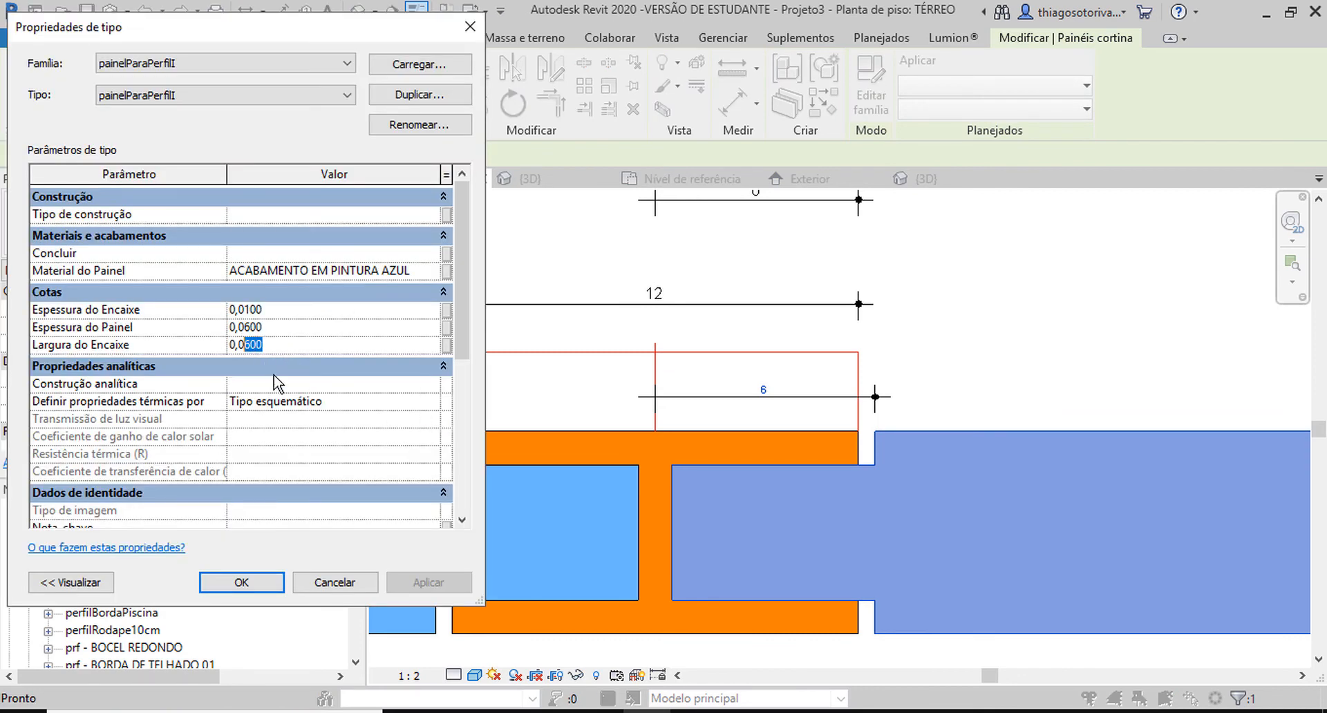
{"action": "type", "text": "55"}
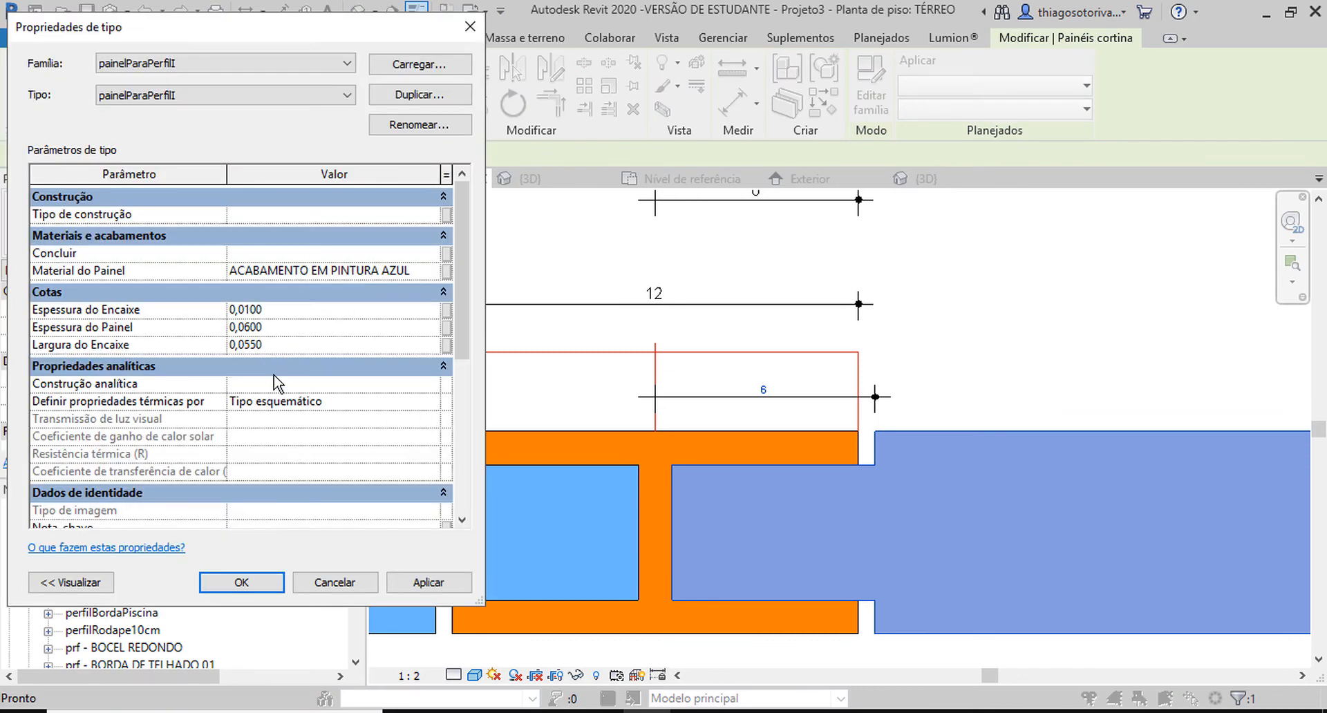
{"action": "left_click", "coordinate": [257, 582]}
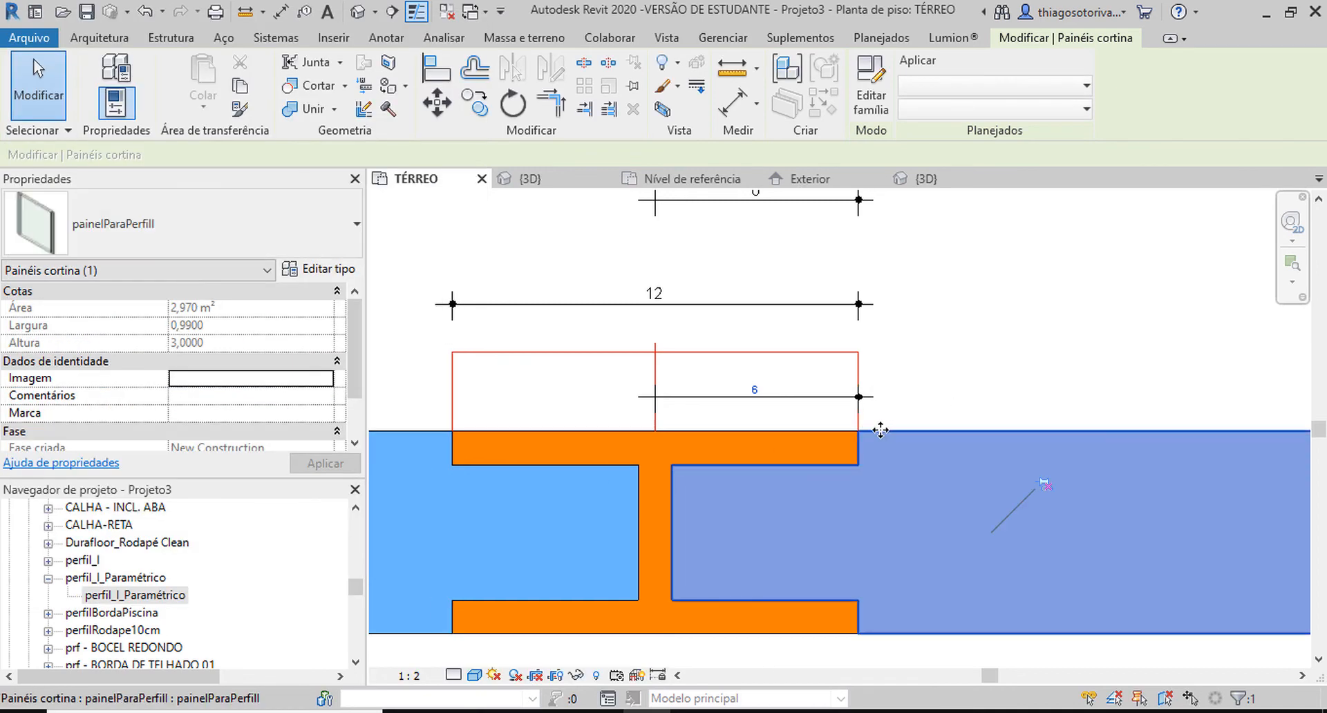
{"action": "scroll", "coordinate": [878, 435], "scroll_direction": "up", "scroll_amount": 2}
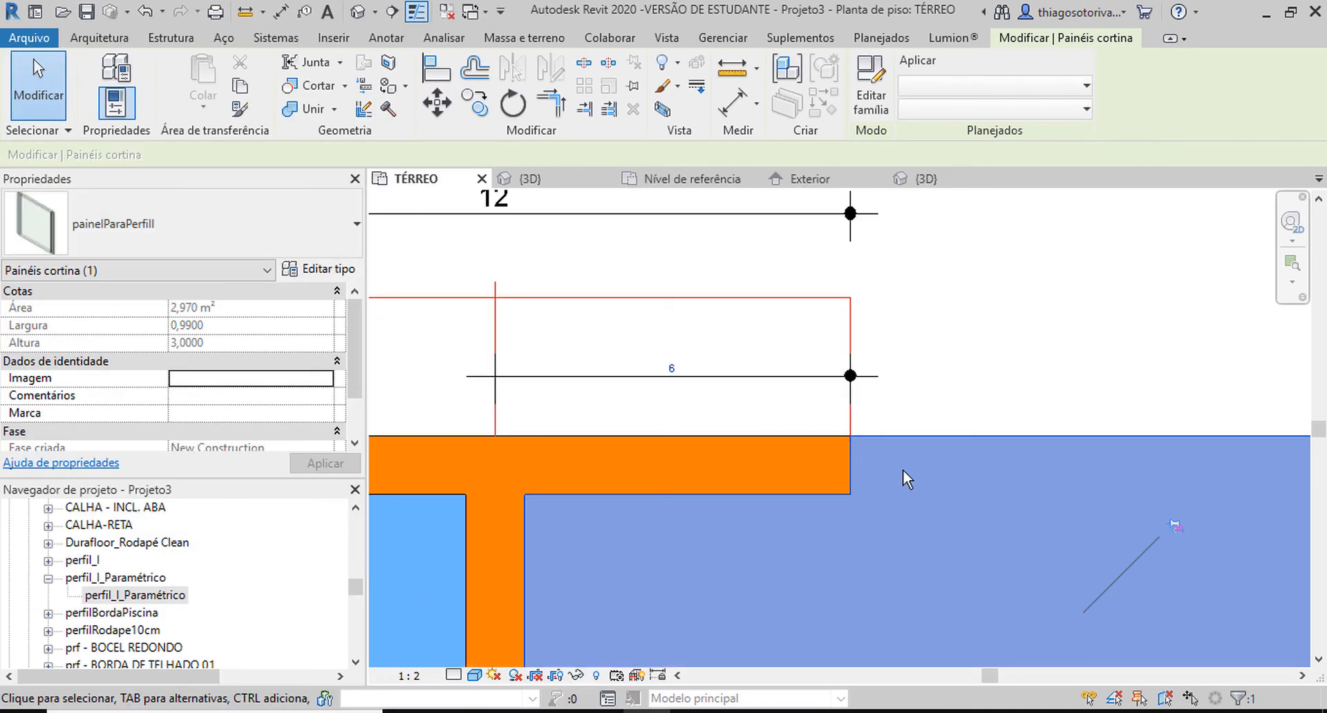
{"action": "scroll", "coordinate": [861, 442], "scroll_direction": "up", "scroll_amount": 3}
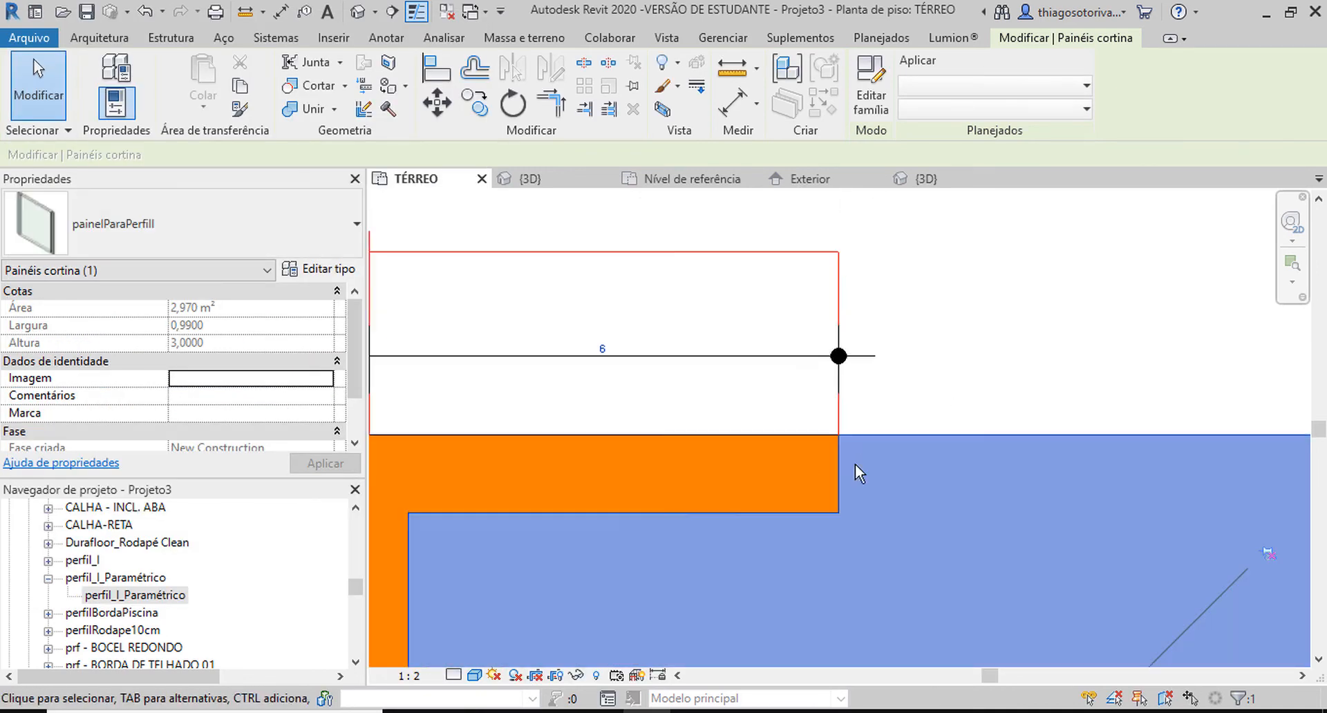
Examine how the panel's end fits against the I-shaped mullion in the 3D view and the TÉRREO plan.
{"action": "key", "text": "ctrl+Tab"}
{"action": "scroll", "coordinate": [765, 355], "scroll_direction": "up", "scroll_amount": 5}
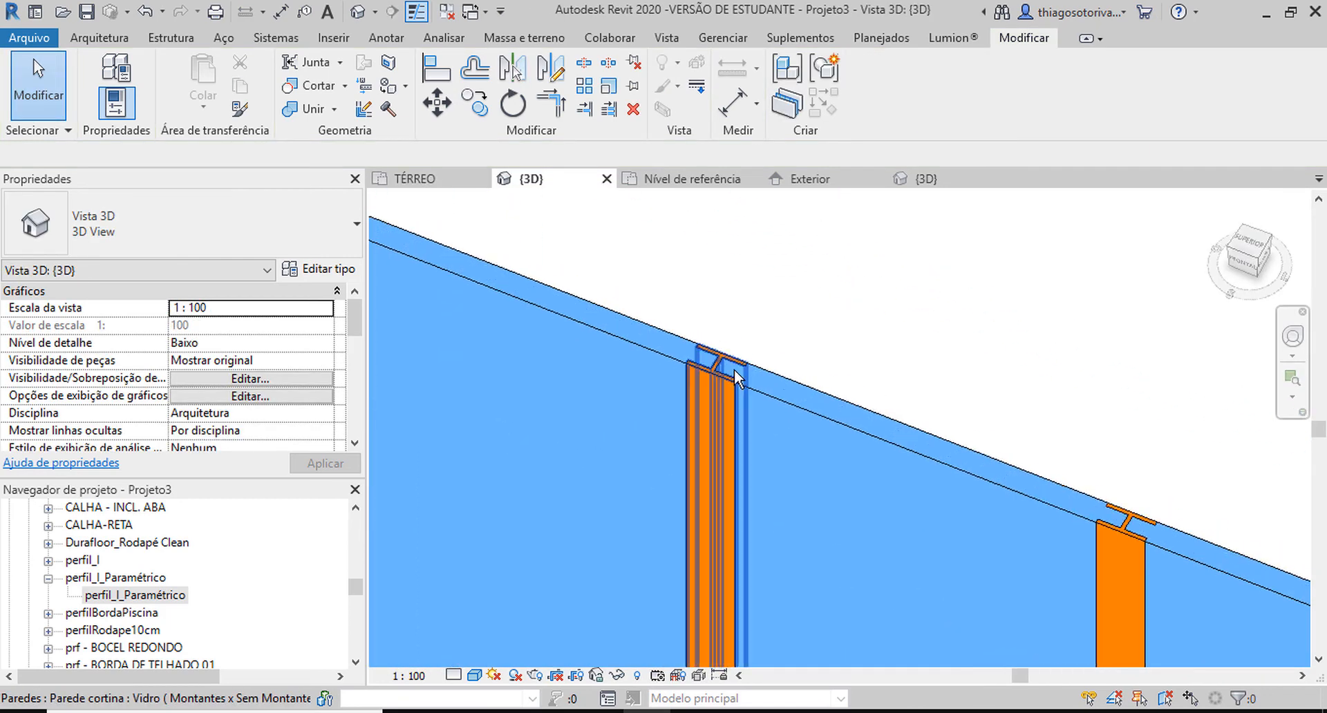
{"action": "left_click", "coordinate": [760, 353]}
{"action": "scroll", "coordinate": [815, 317], "scroll_direction": "up", "scroll_amount": 3}
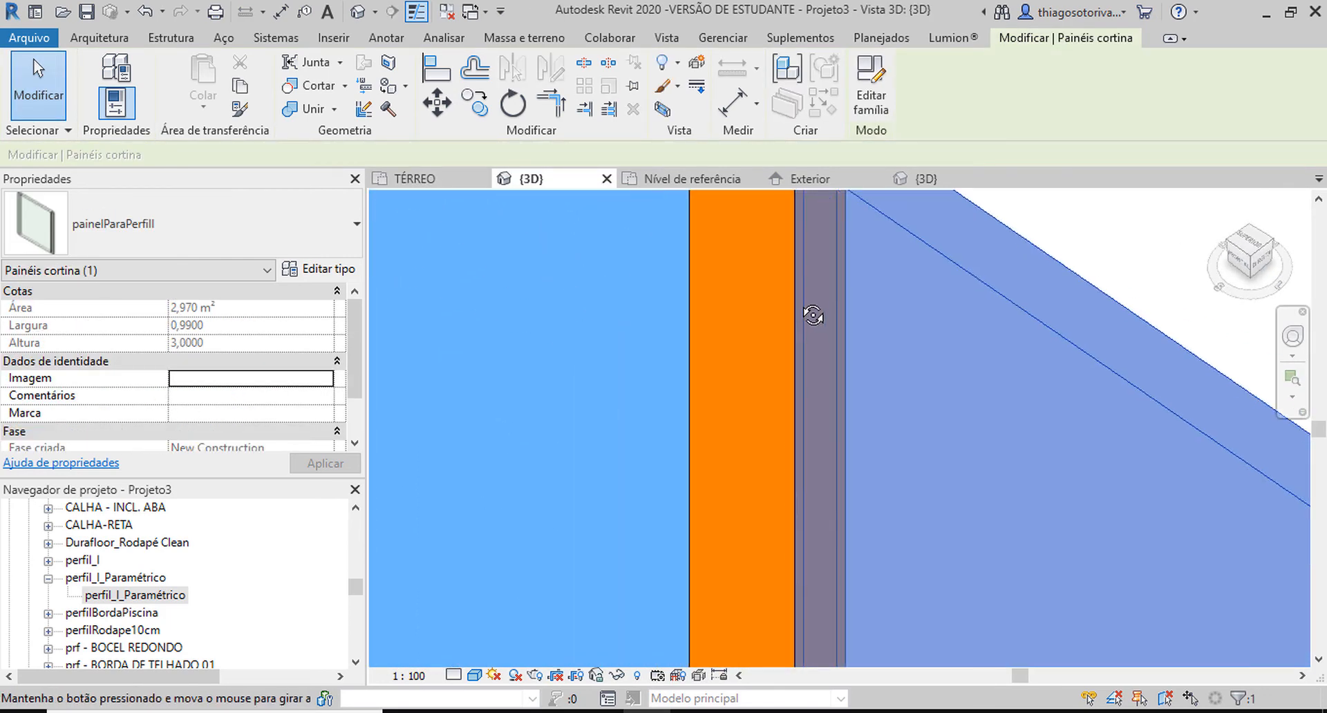
{"action": "scroll", "coordinate": [898, 346], "scroll_direction": "down", "scroll_amount": 3}
{"action": "scroll", "coordinate": [865, 411], "scroll_direction": "up", "scroll_amount": 2}
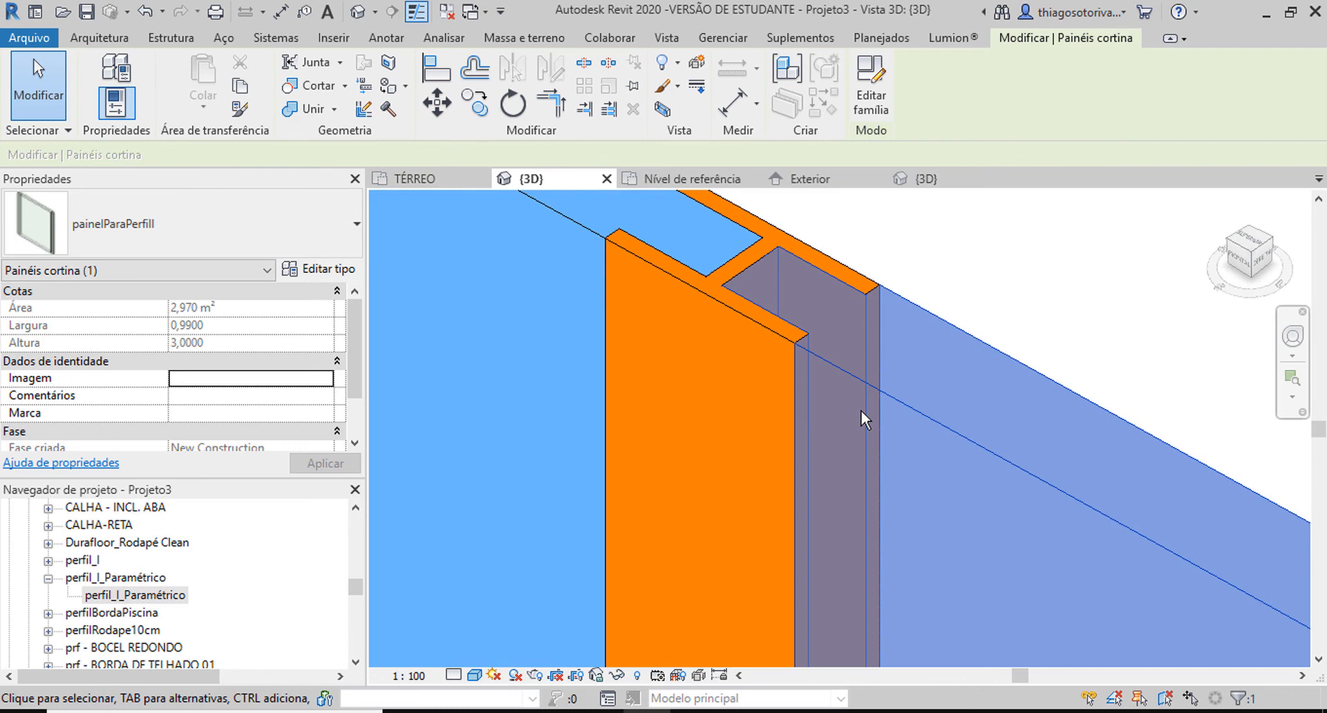
{"action": "left_click", "coordinate": [386, 184]}
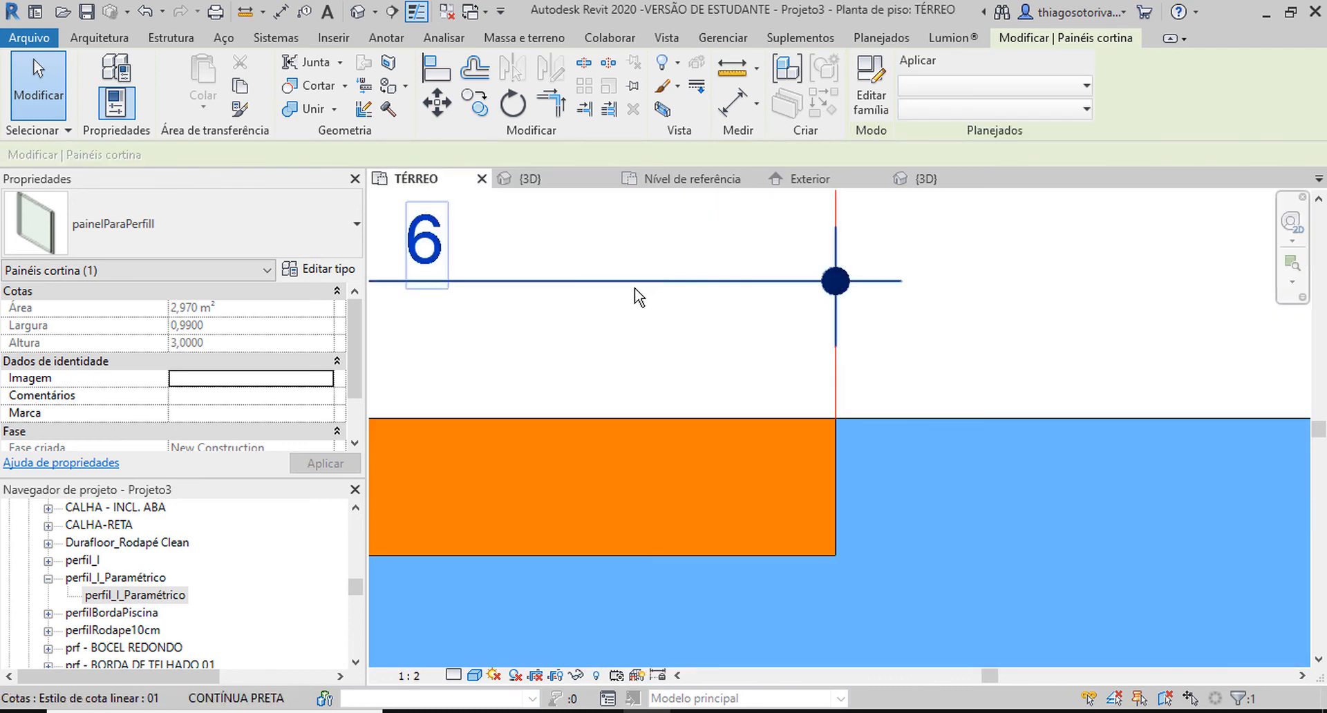
{"action": "key", "text": "Tab"}
Set the painelParaPerfilI panel type's Largura do Encaixe to 0,06 and apply it.
{"action": "left_click", "coordinate": [926, 415]}
{"action": "scroll", "coordinate": [926, 414], "scroll_direction": "down", "scroll_amount": 2}
{"action": "scroll", "coordinate": [632, 399], "scroll_direction": "down", "scroll_amount": 3}
{"action": "middle_click_drag", "start_coordinate": [692, 401], "coordinate": [786, 367]}
{"action": "left_click", "coordinate": [310, 274]}
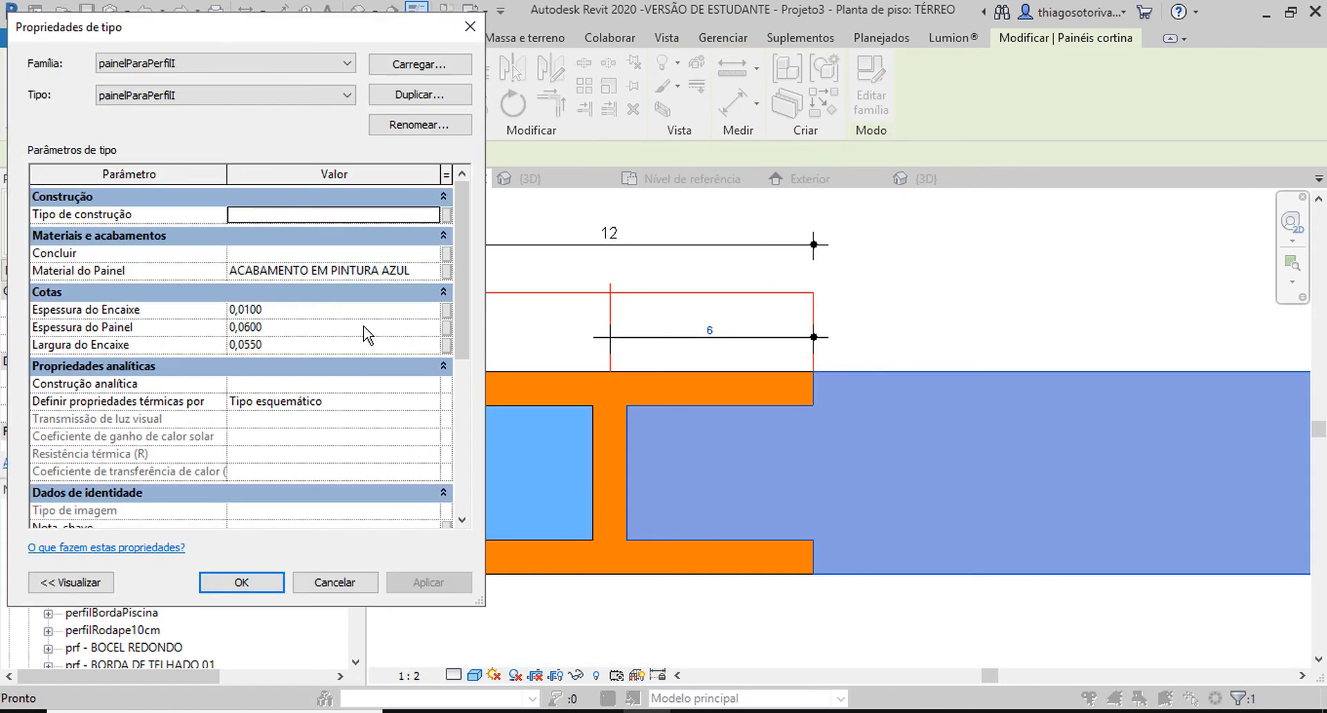
{"action": "left_click", "coordinate": [255, 344]}
{"action": "left_click_drag", "start_coordinate": [263, 344], "coordinate": [250, 344]}
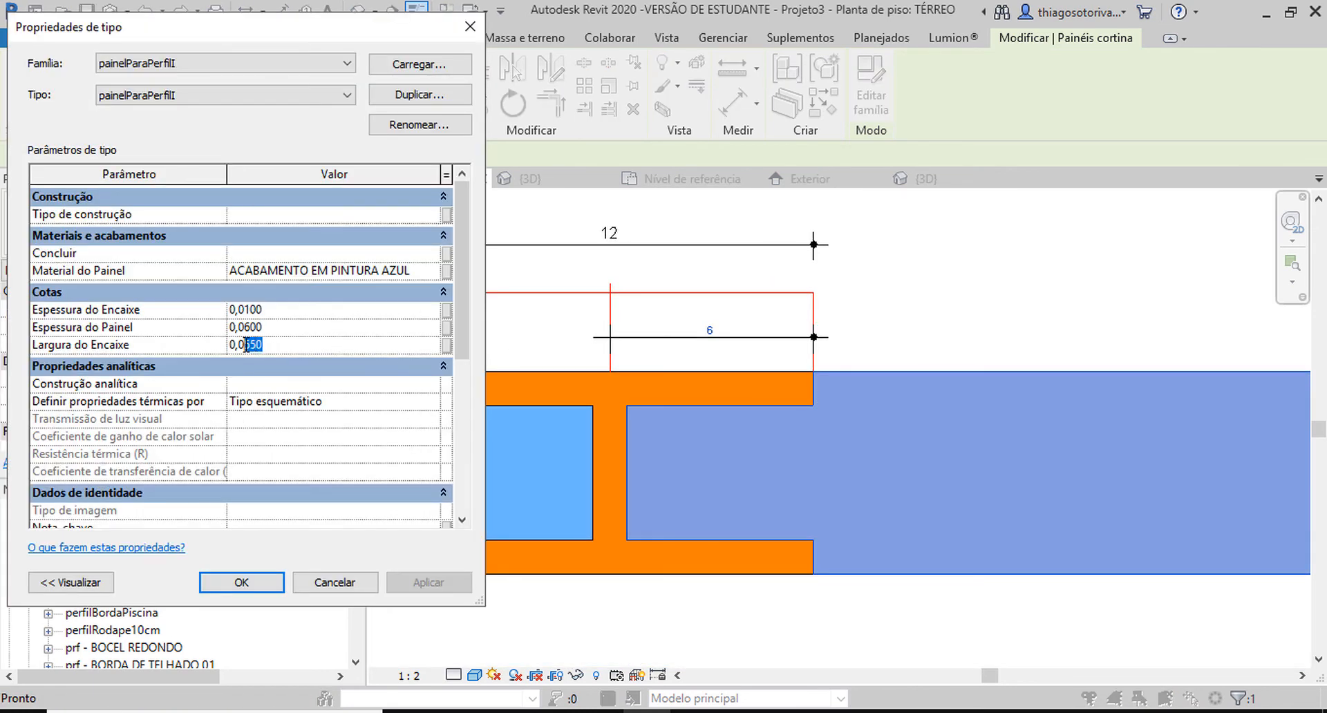
{"action": "type", "text": "600"}
{"action": "left_click", "coordinate": [428, 583]}
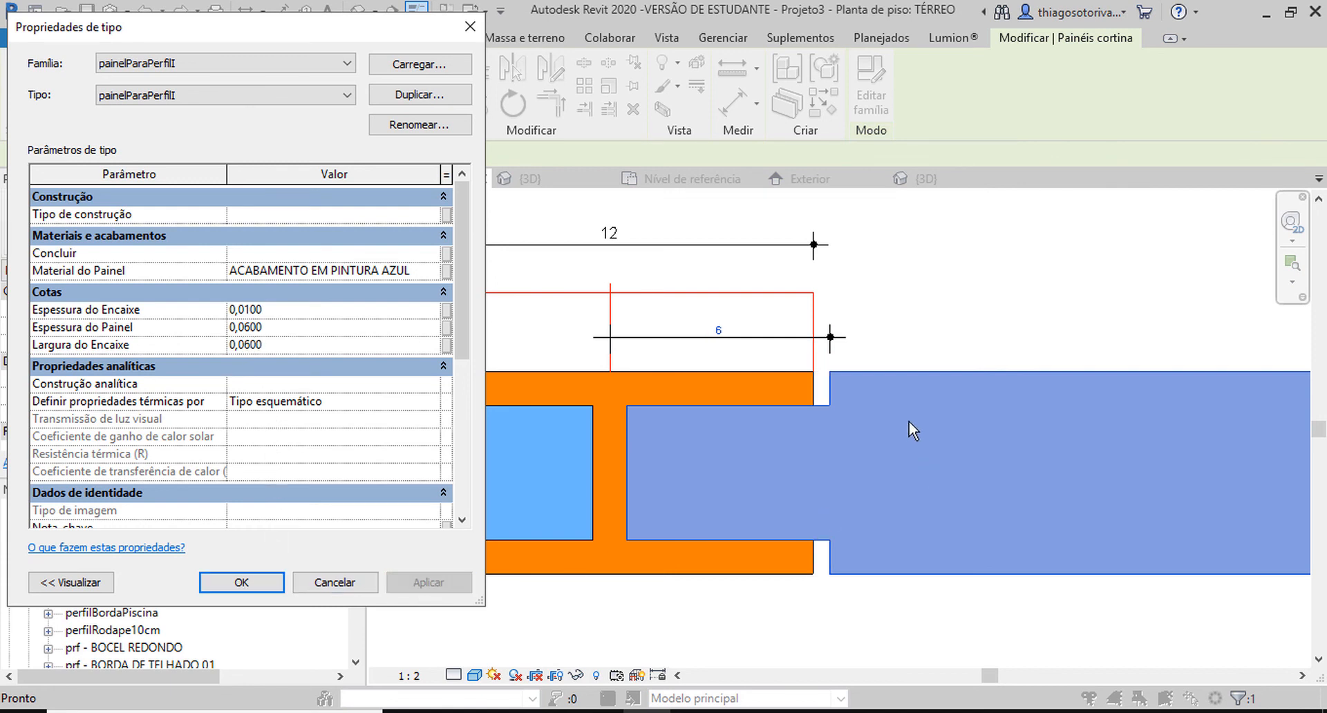
Set the panel type's Largura do Encaixe to 0,058 and apply it.
{"action": "left_click", "coordinate": [266, 344]}
{"action": "left_click_drag", "start_coordinate": [264, 345], "coordinate": [246, 344]}
{"action": "type", "text": "58"}
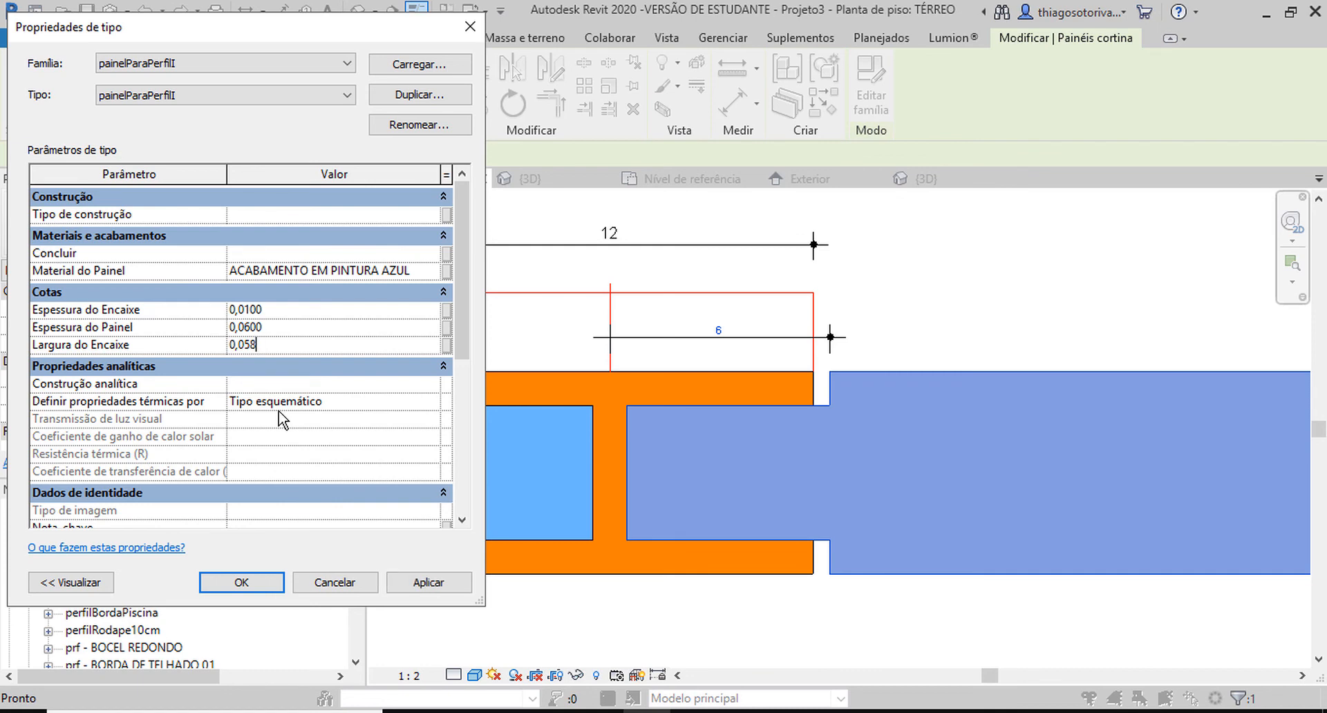
{"action": "left_click", "coordinate": [417, 582]}
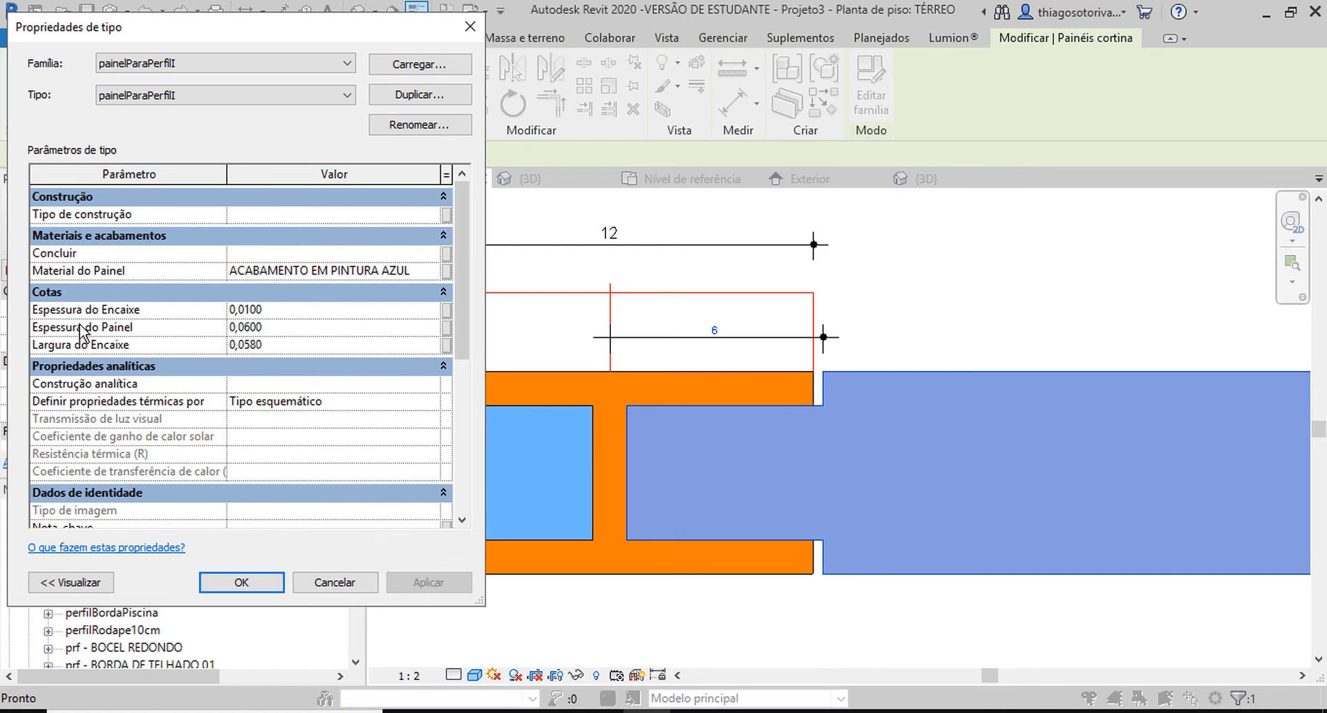
Set the panel type's Espessura do Encaixe to 0,02 and apply it.
{"action": "left_click_drag", "start_coordinate": [266, 330], "coordinate": [237, 328]}
{"action": "mouse_move", "coordinate": [265, 309]}
{"action": "left_mouse_down"}
{"action": "mouse_move", "coordinate": [223, 310]}
{"action": "mouse_move", "coordinate": [246, 313]}
{"action": "left_mouse_up"}
{"action": "type", "text": "200"}
{"action": "left_click", "coordinate": [429, 582]}
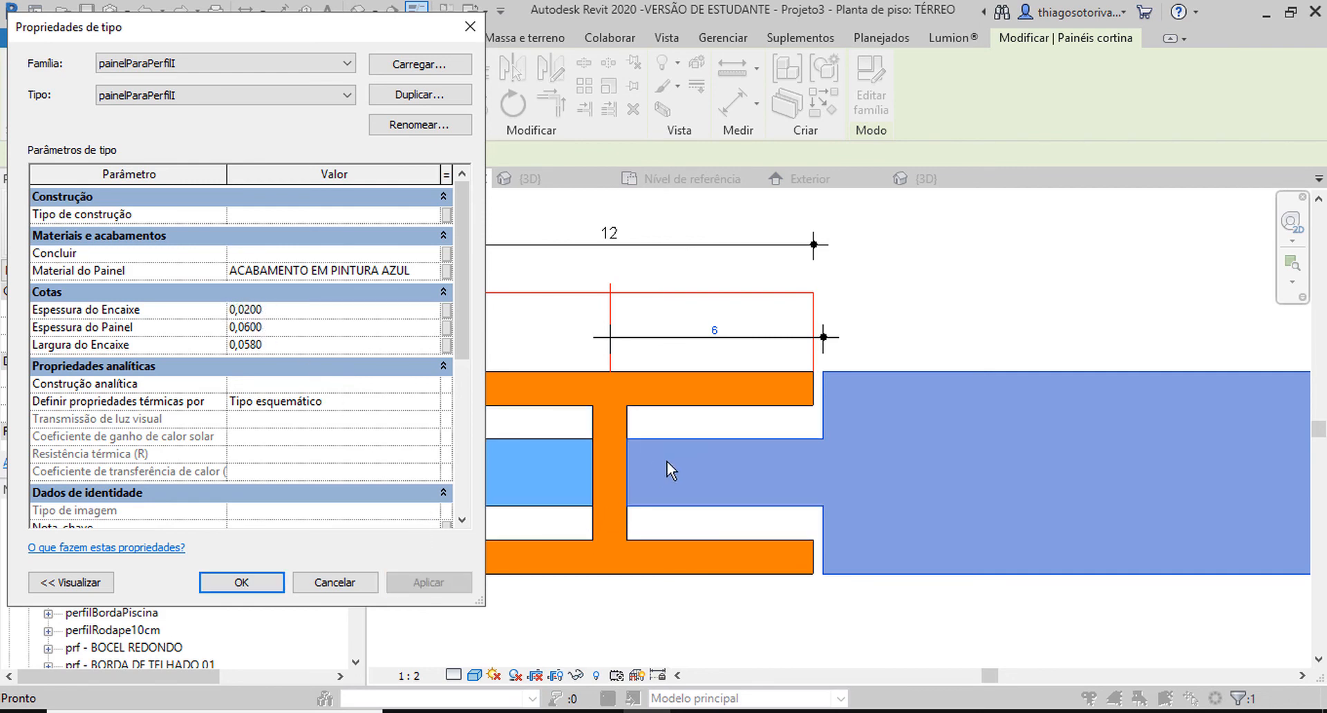
Set the panel type's Espessura do Encaixe to 0,012 and accept the type properties.
{"action": "left_click", "coordinate": [287, 309]}
{"action": "left_click_drag", "start_coordinate": [287, 308], "coordinate": [246, 309]}
{"action": "type", "text": "12"}
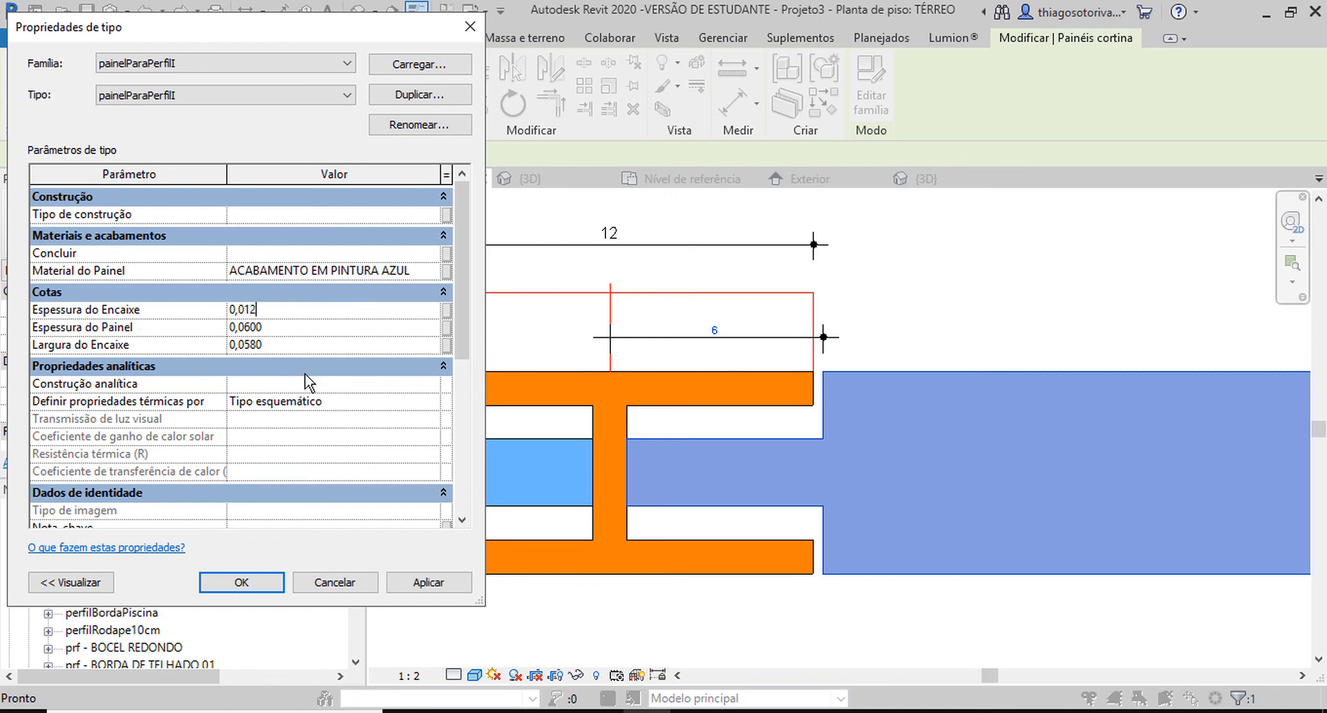
{"action": "left_click", "coordinate": [410, 583]}
{"action": "left_click", "coordinate": [241, 583]}
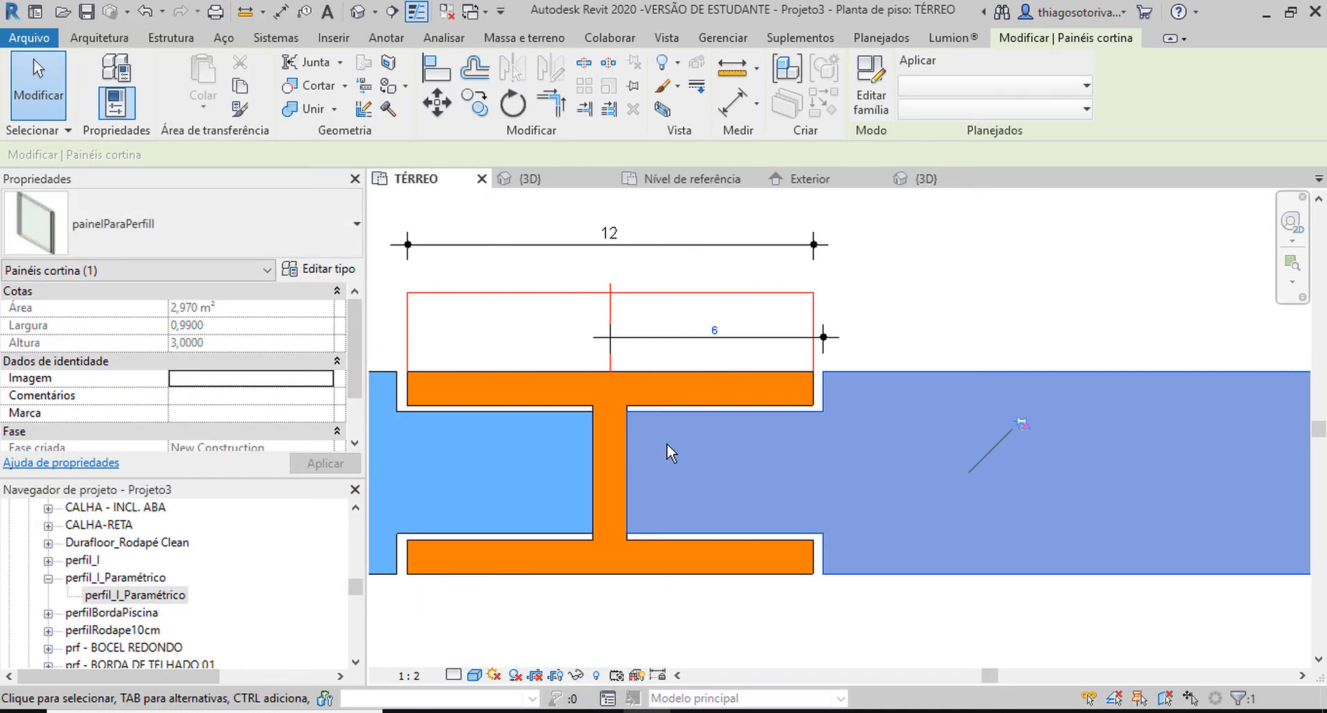
Draw a model line about 0,003 long across the gap from the mullion's flange corner to the panel's shoulder.
{"action": "scroll", "coordinate": [822, 475], "scroll_direction": "up", "scroll_amount": 5}
{"action": "key", "text": "d"}
{"action": "key", "text": "i"}
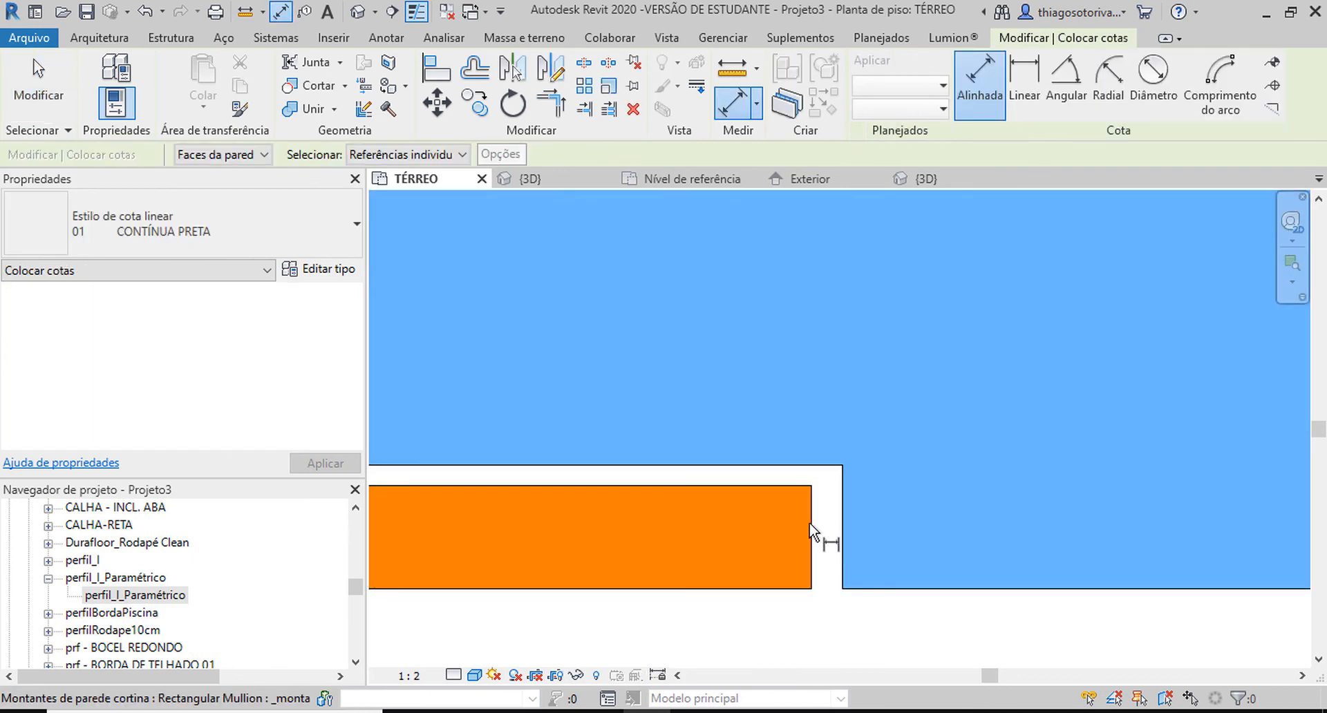
{"action": "key", "text": "l"}
{"action": "key", "text": "i"}
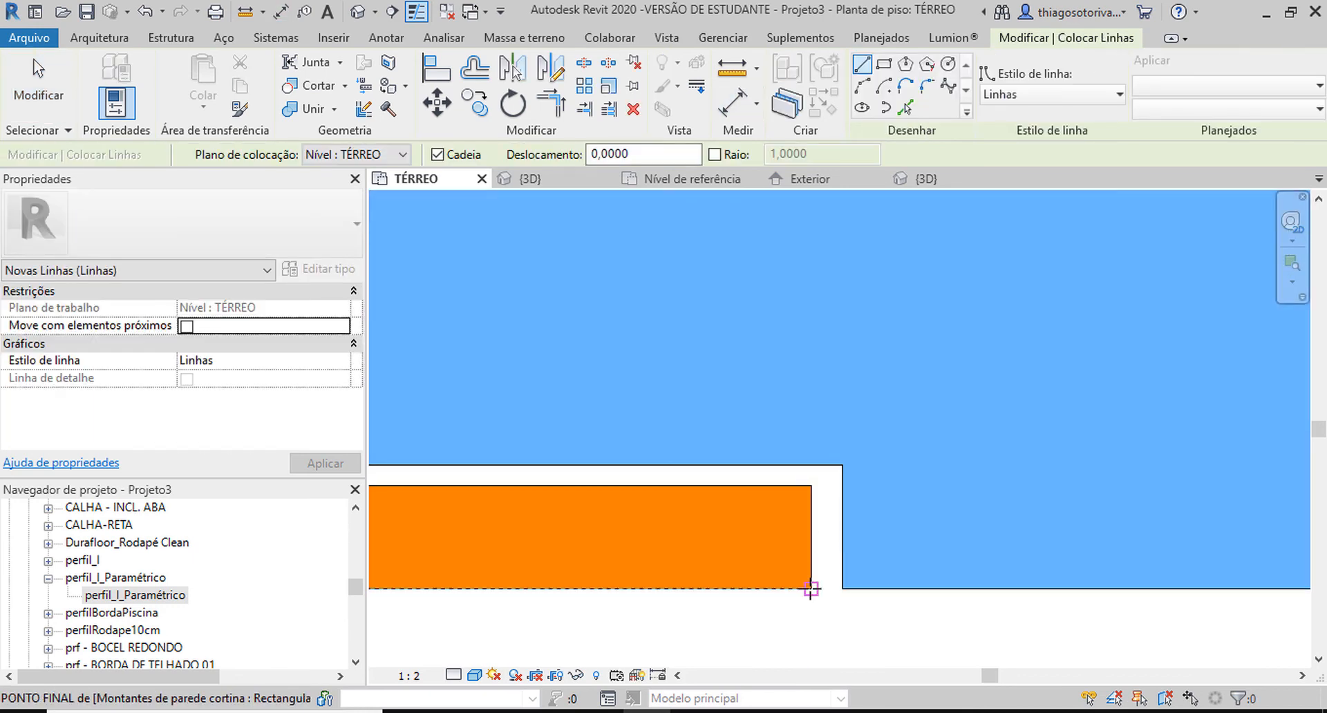
{"action": "scroll", "coordinate": [842, 589], "scroll_direction": "up", "scroll_amount": 5}
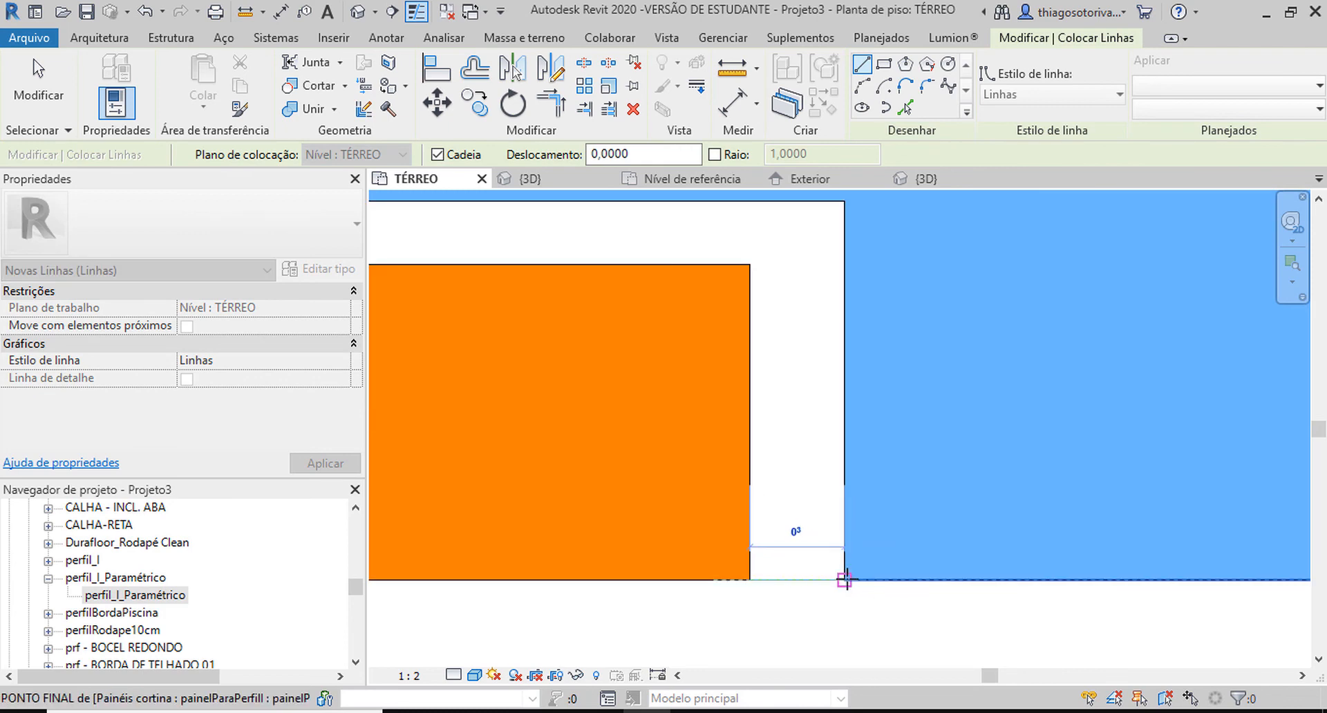
{"action": "key", "text": "Escape"}
Check the length of the line across the gap and delete the line.
{"action": "left_click", "coordinate": [823, 589]}
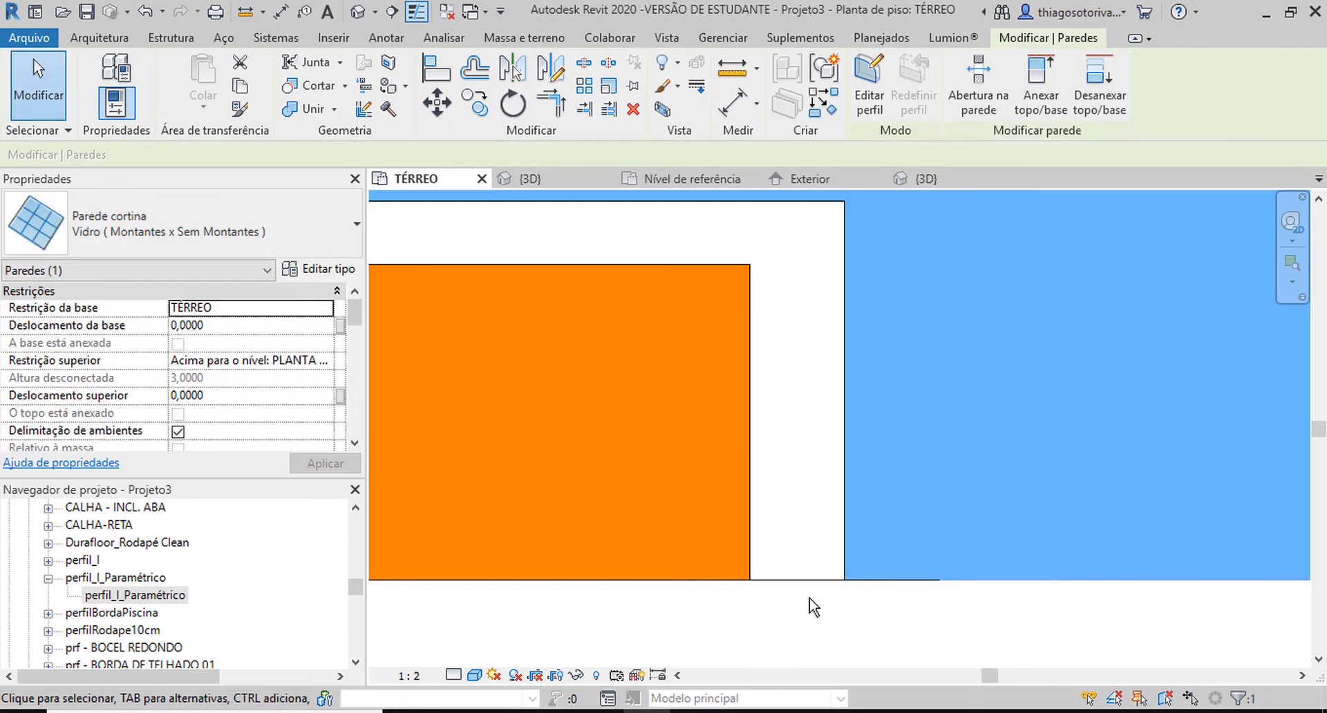
{"action": "left_click", "coordinate": [812, 600]}
{"action": "left_click", "coordinate": [808, 582]}
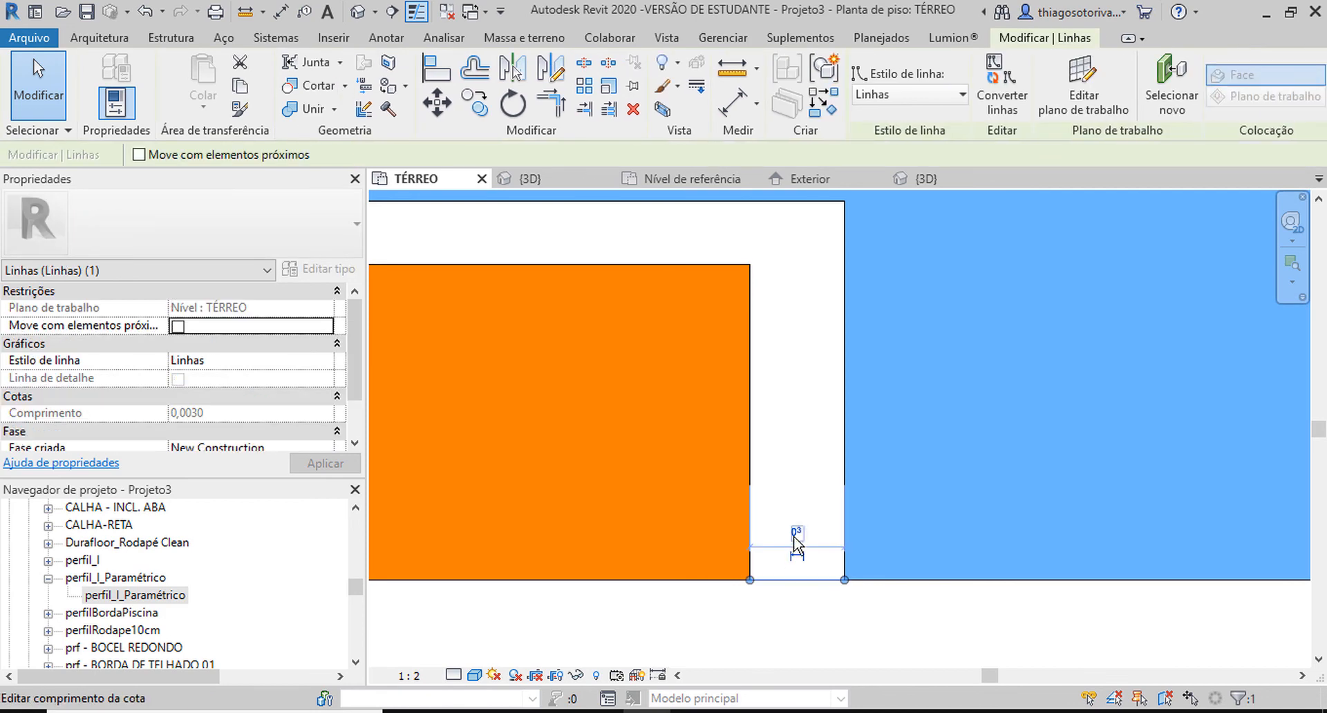
{"action": "left_click", "coordinate": [784, 532]}
{"action": "left_click", "coordinate": [806, 607]}
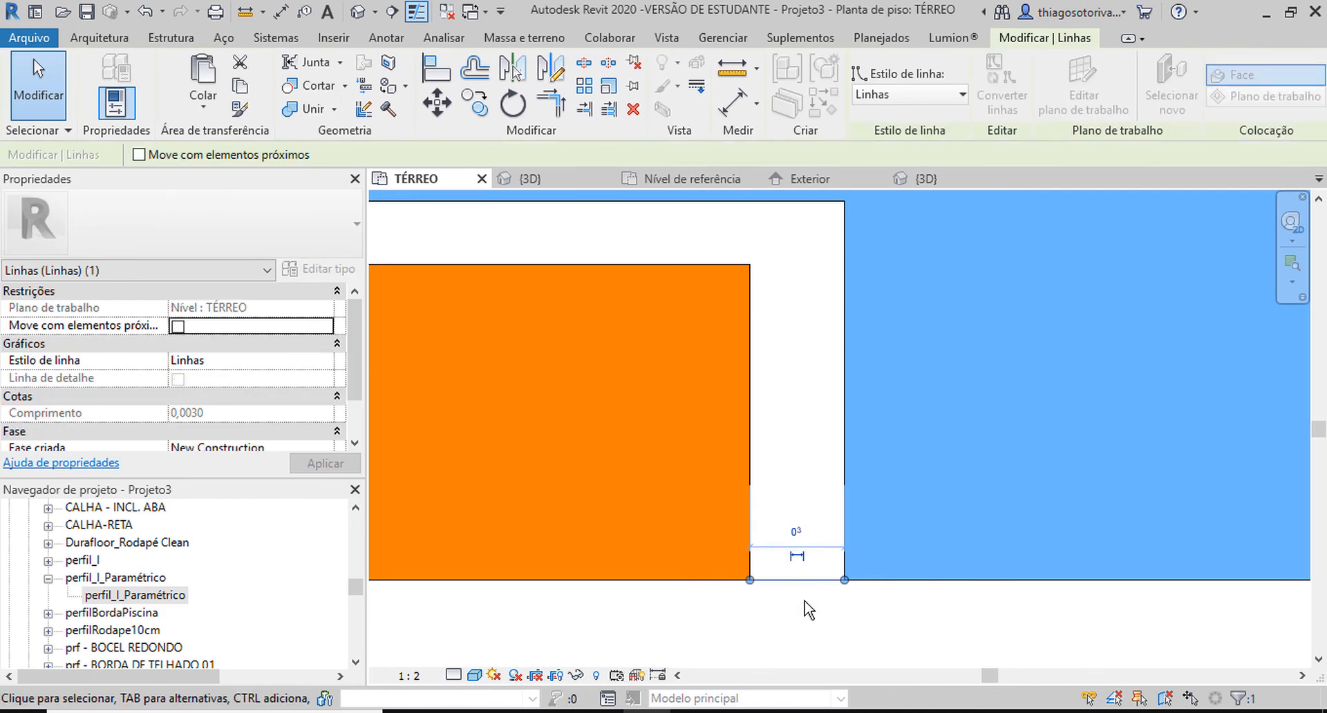
{"action": "key", "text": "Tab"}
{"action": "key", "text": "Tab"}
{"action": "left_click", "coordinate": [797, 581]}
{"action": "key", "text": "Delete"}
{"action": "scroll", "coordinate": [796, 591], "scroll_direction": "down", "scroll_amount": 2}
{"action": "scroll", "coordinate": [801, 599], "scroll_direction": "down", "scroll_amount": 3}
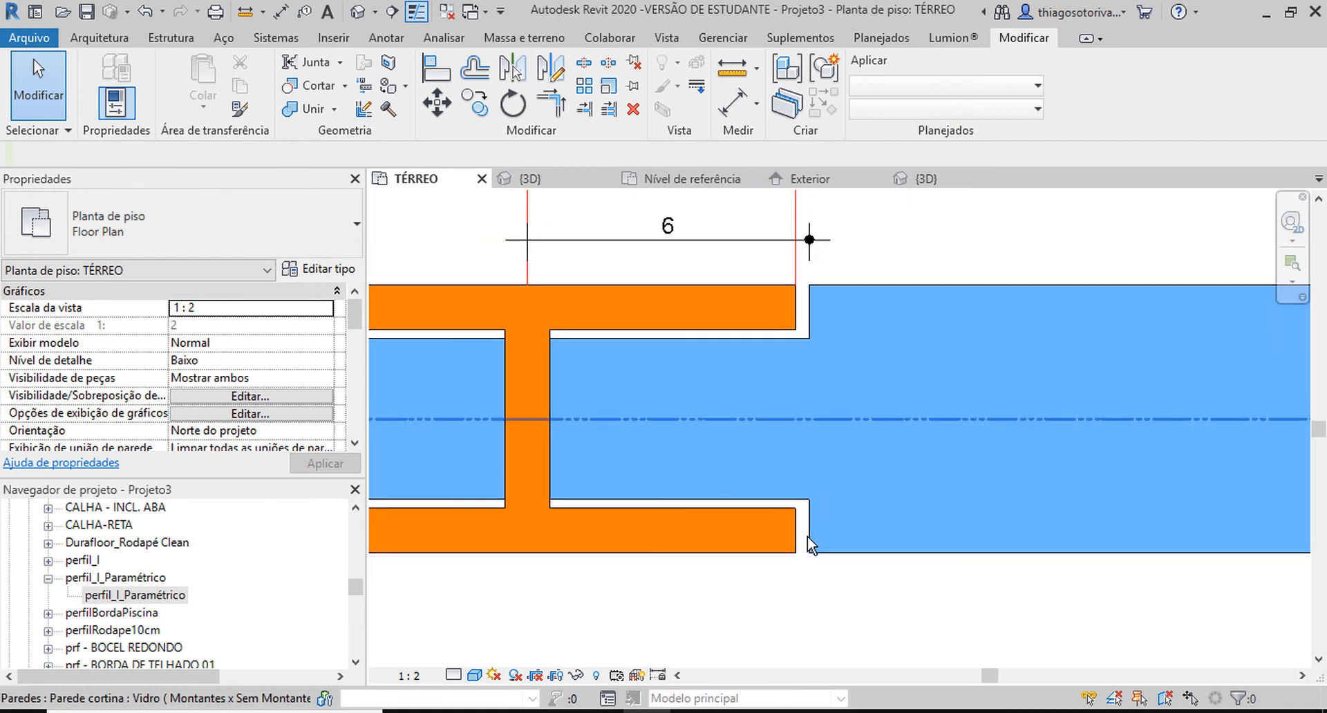
In the 3D view, set the perfil_I_Paramétrico profile type's Profundidade to 0,03.
{"action": "key", "text": "ctrl+Tab"}
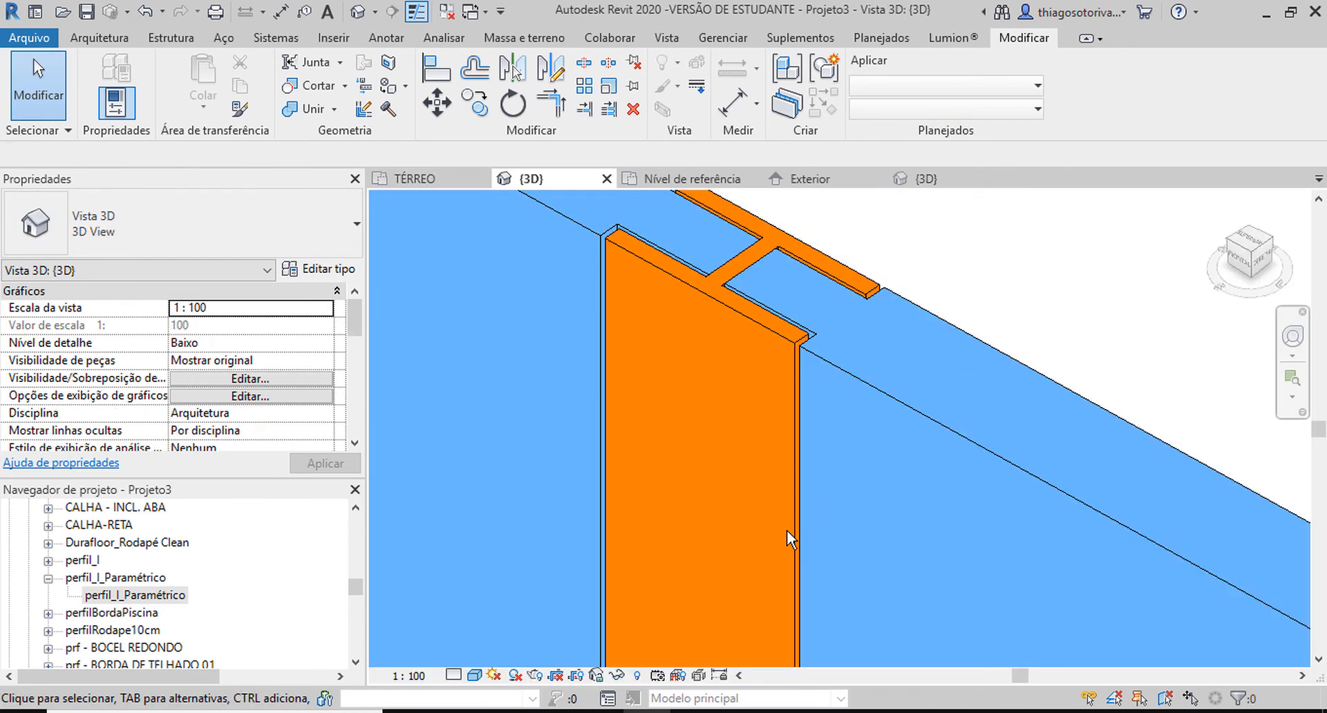
{"action": "scroll", "coordinate": [812, 274], "scroll_direction": "down", "scroll_amount": 3}
{"action": "scroll", "coordinate": [727, 401], "scroll_direction": "down", "scroll_amount": 2}
{"action": "middle_click_drag", "start_coordinate": [727, 401], "coordinate": [746, 419], "text": "shift"}
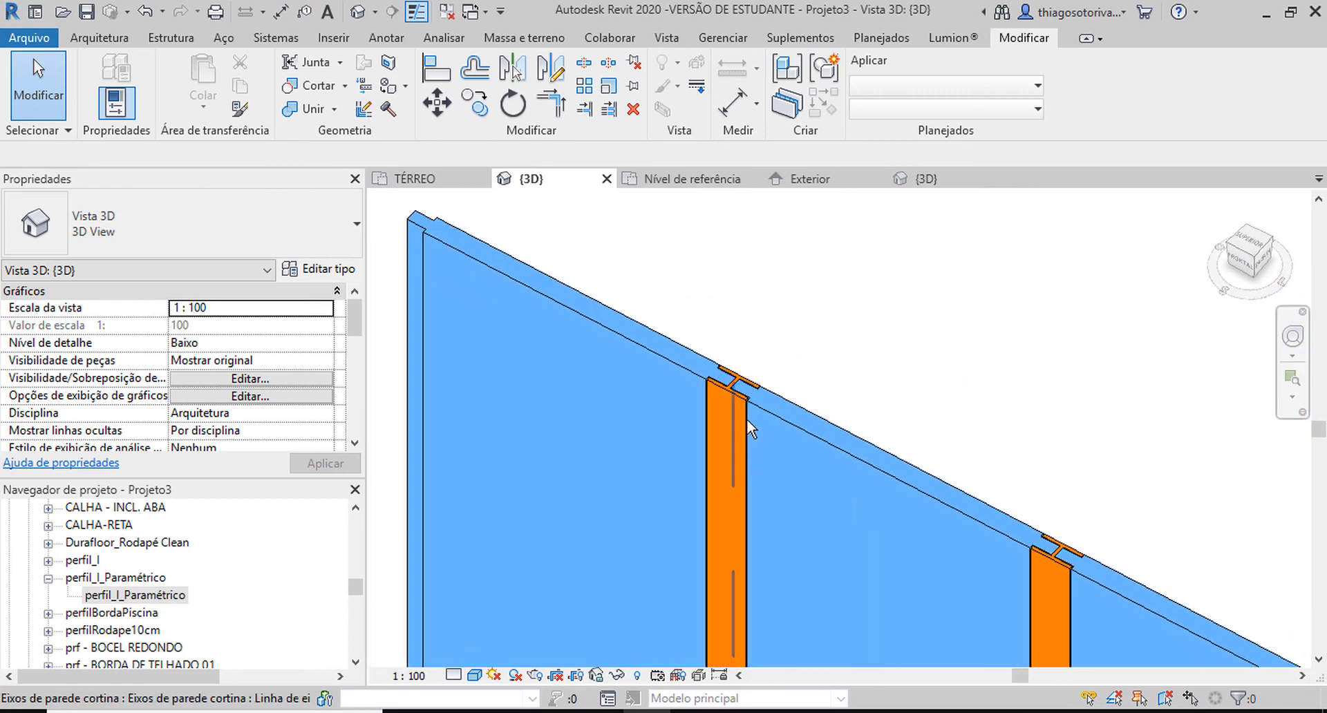
{"action": "scroll", "coordinate": [765, 347], "scroll_direction": "up", "scroll_amount": 4}
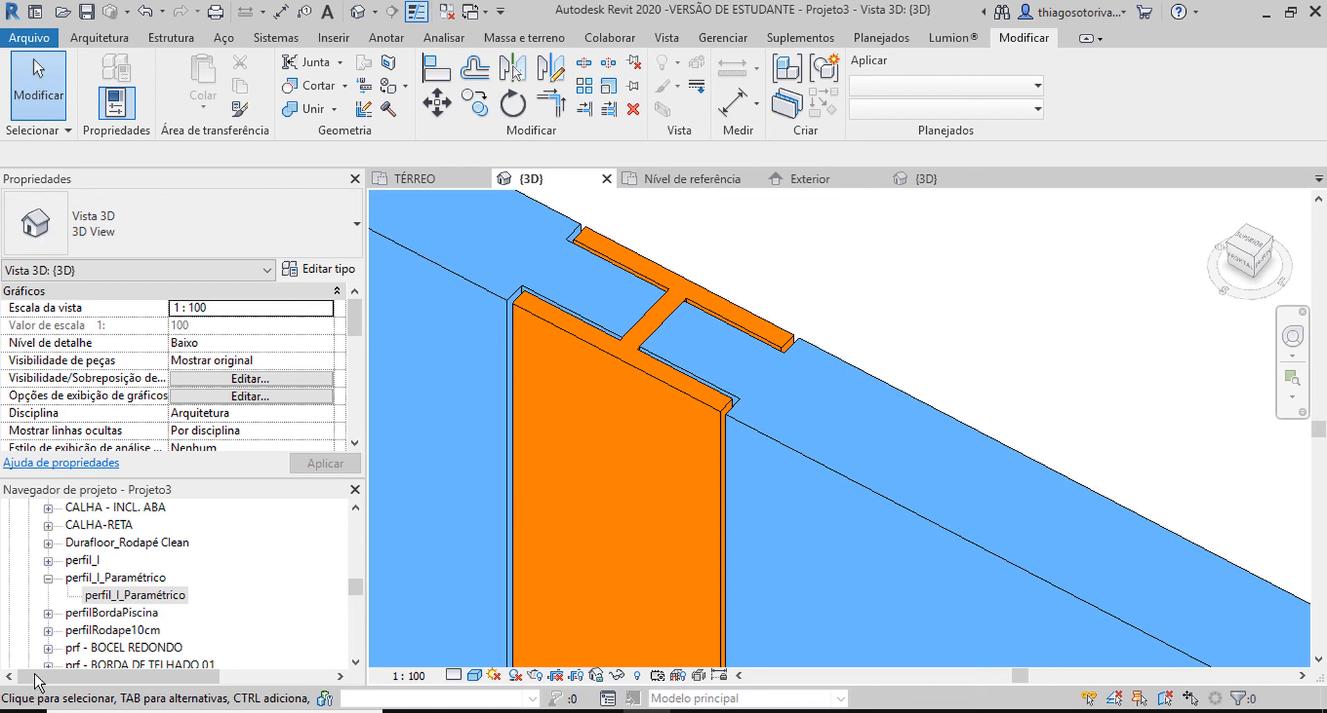
{"action": "double_click", "coordinate": [104, 596]}
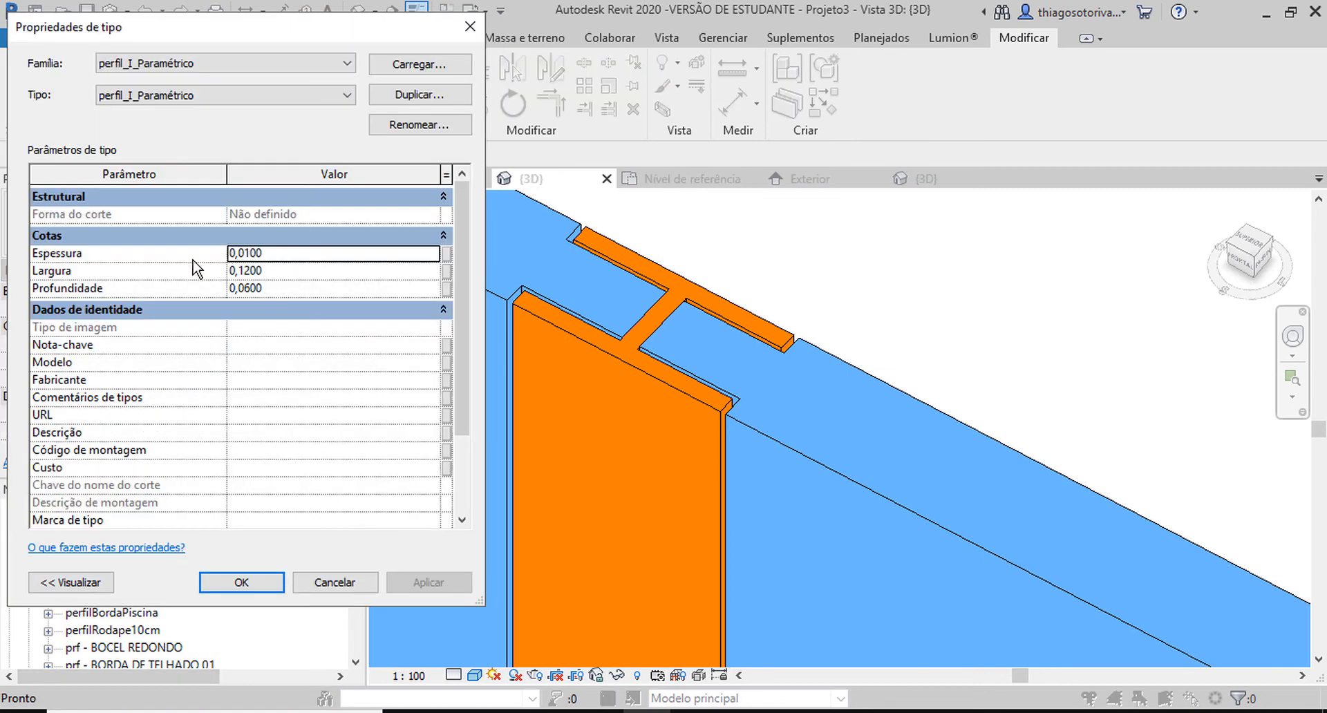
{"action": "left_click", "coordinate": [279, 288]}
{"action": "left_click_drag", "start_coordinate": [261, 289], "coordinate": [250, 290]}
{"action": "type", "text": "3"}
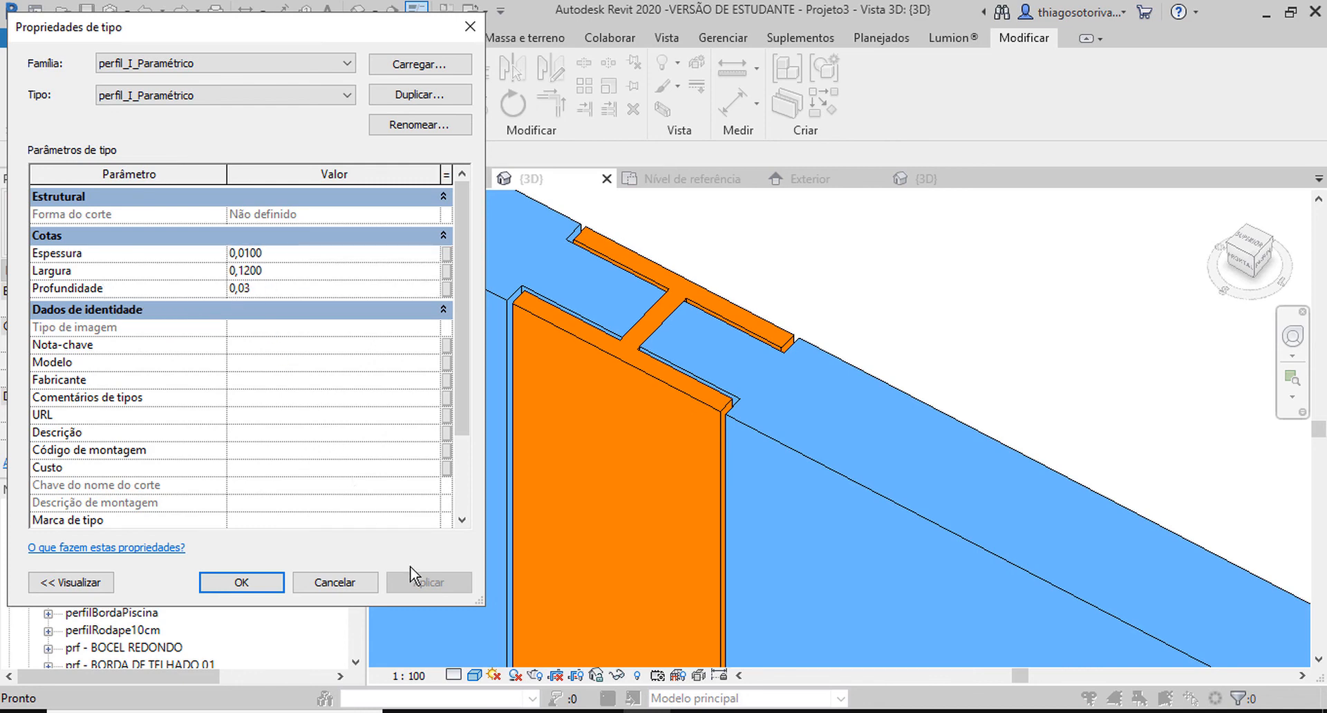
{"action": "left_click", "coordinate": [269, 583]}
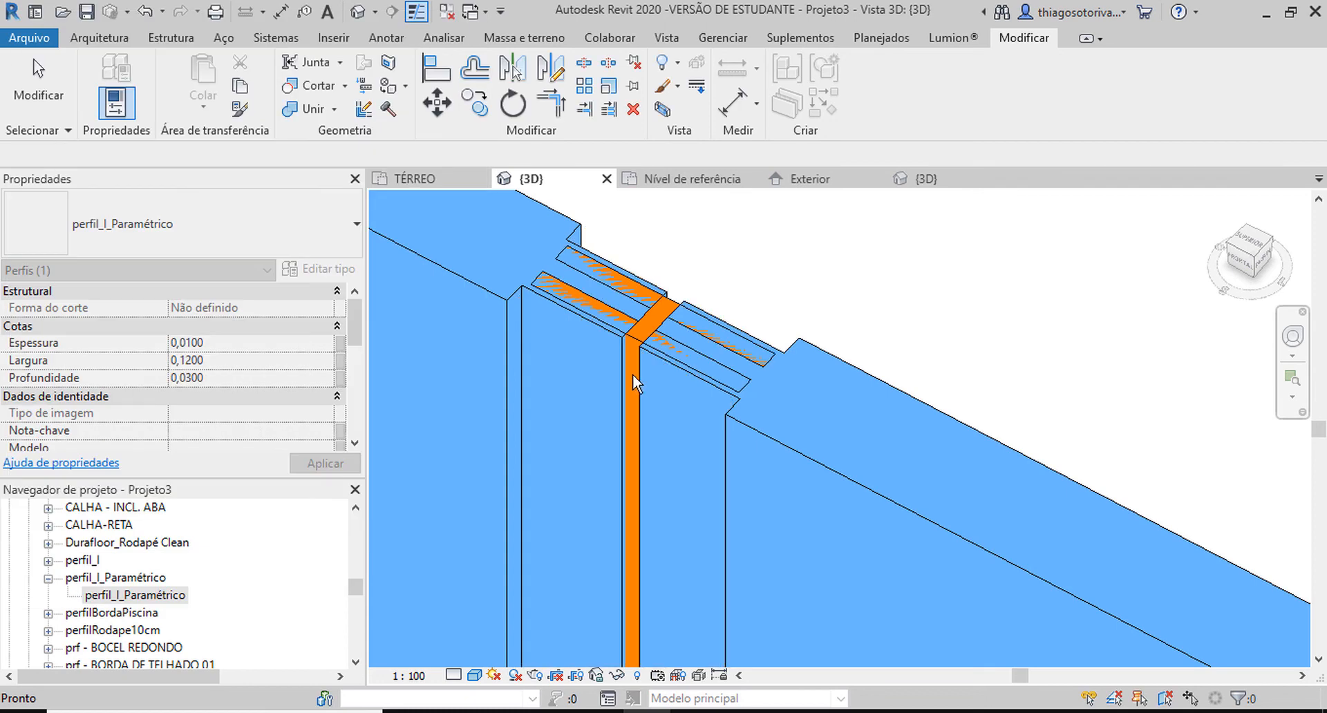
Try to set the perfil_I_Paramétrico type's Largura to 0,07 and its Espessura to 0,005.
{"action": "double_click", "coordinate": [163, 595]}
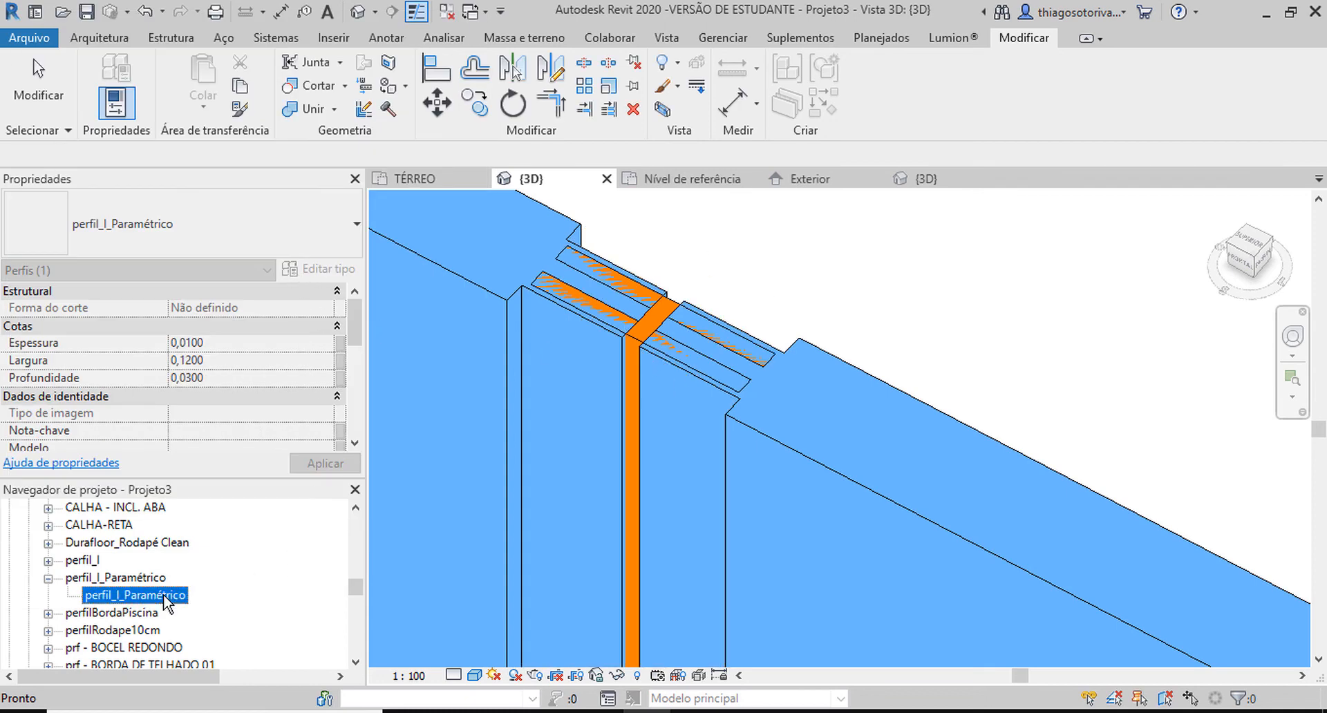
{"action": "left_click", "coordinate": [277, 276]}
{"action": "left_click_drag", "start_coordinate": [265, 271], "coordinate": [241, 272]}
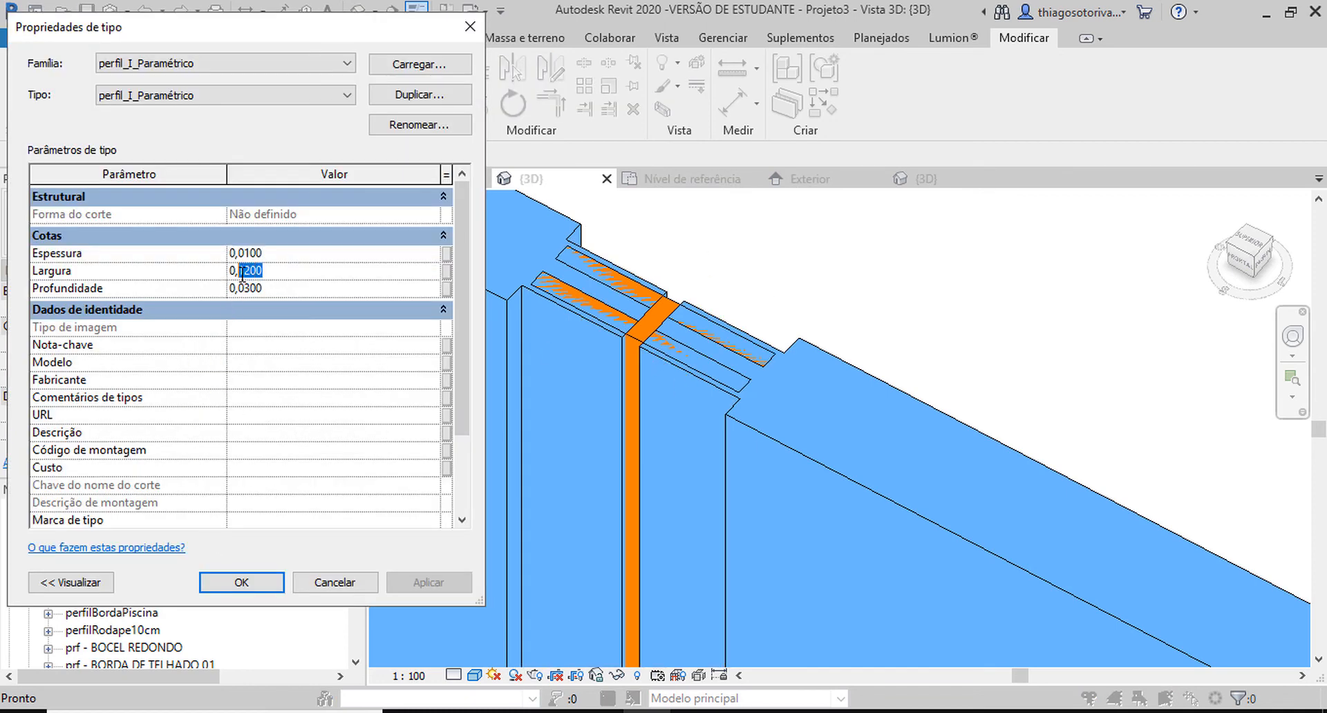
{"action": "type", "text": "07"}
{"action": "left_click", "coordinate": [265, 252]}
{"action": "left_click_drag", "start_coordinate": [263, 253], "coordinate": [246, 253]}
{"action": "type", "text": "05"}
{"action": "left_click", "coordinate": [243, 582]}
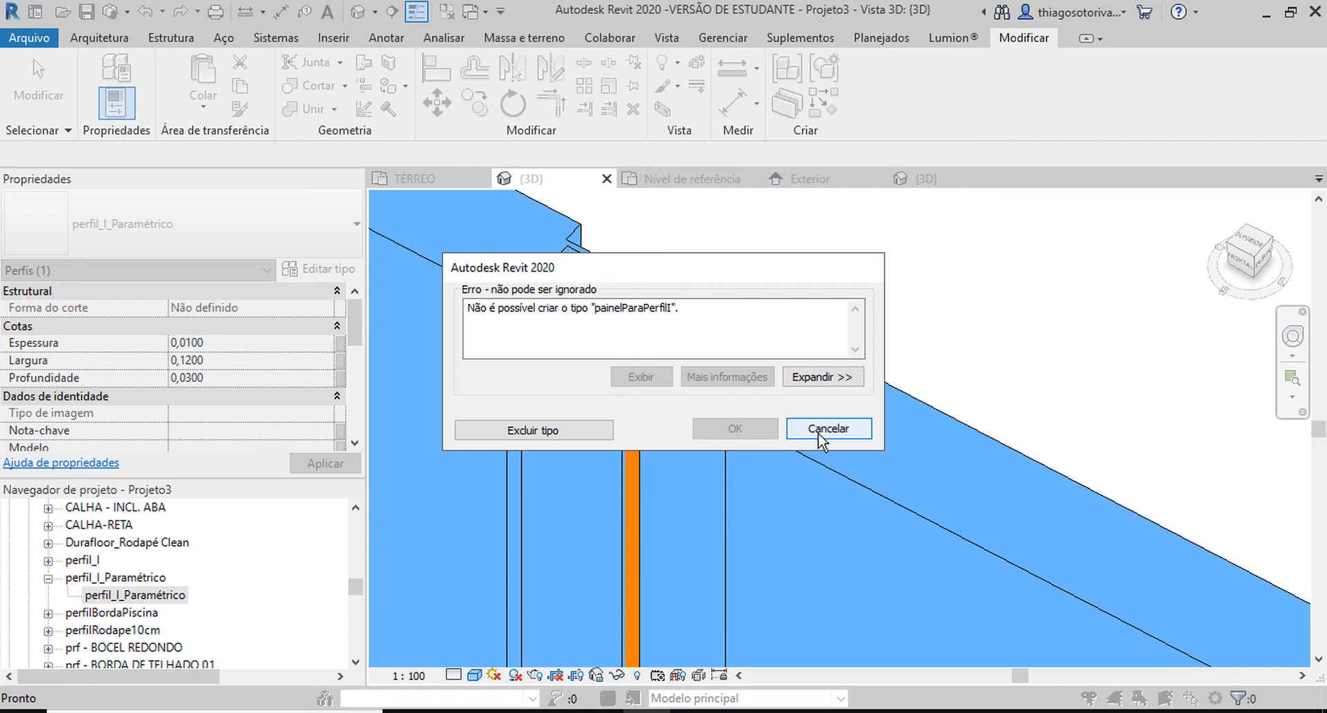
{"action": "left_click", "coordinate": [819, 429]}
Review the perfil_I_Paramétrico type's dimensions and dismiss the project save reminder.
{"action": "left_click", "coordinate": [147, 595]}
{"action": "double_click", "coordinate": [146, 596]}
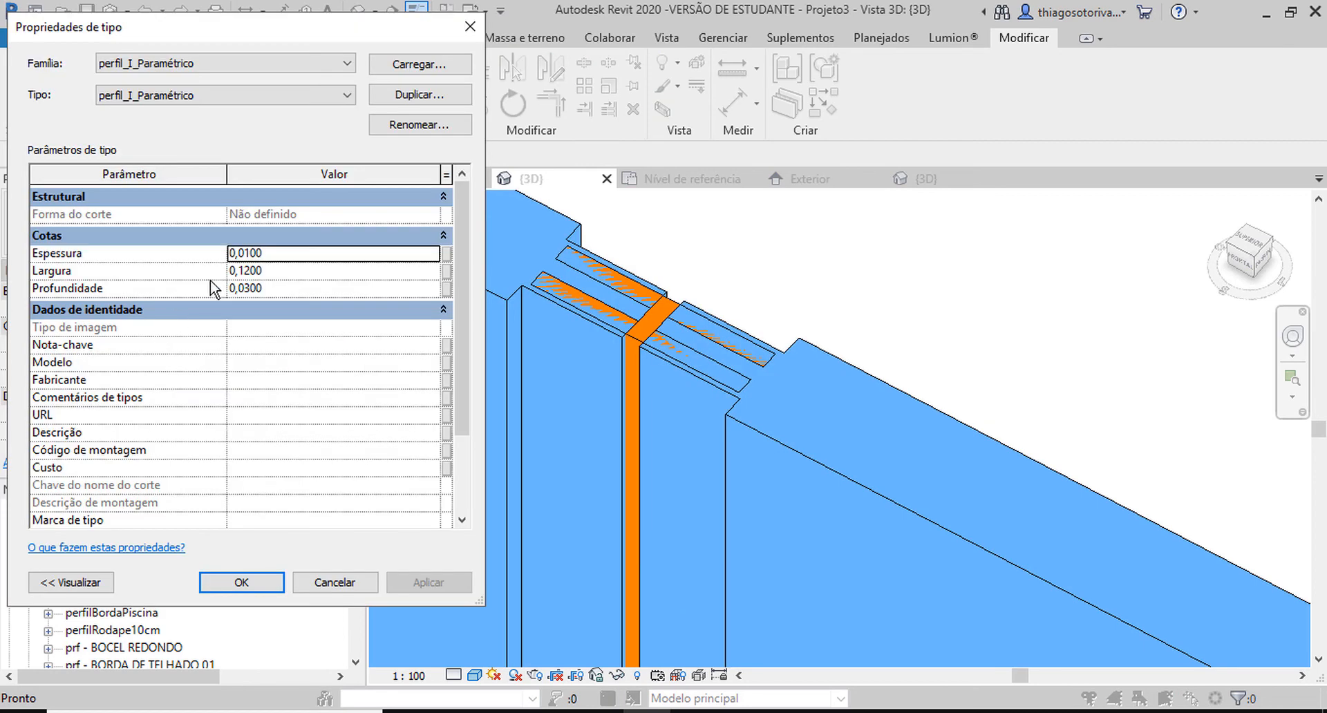
{"action": "left_click", "coordinate": [239, 583]}
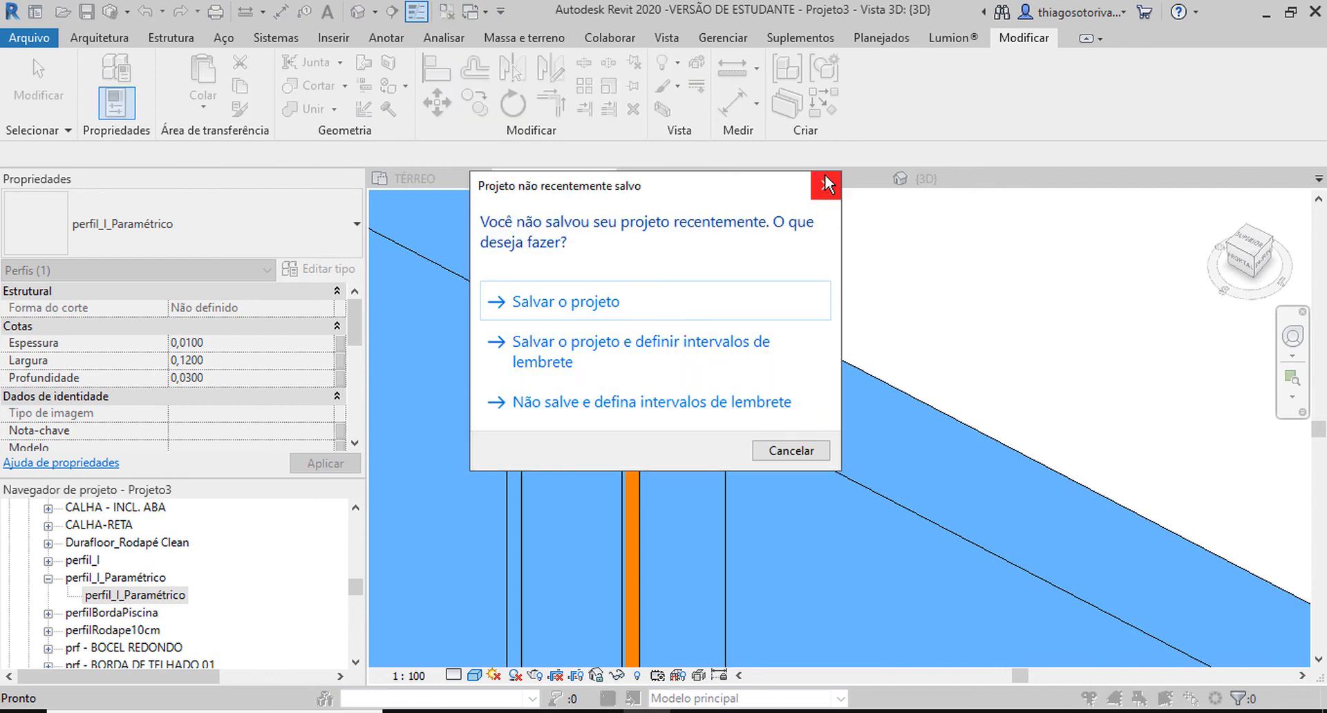
{"action": "left_click", "coordinate": [827, 182]}
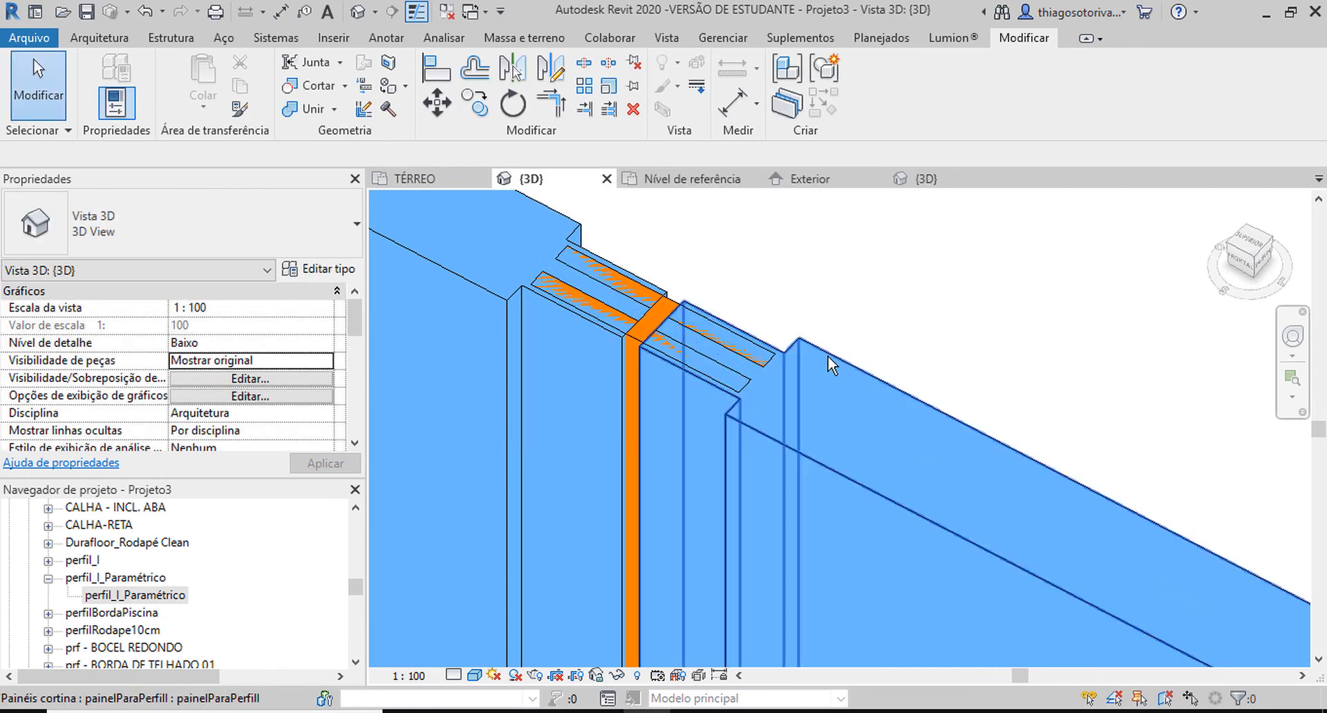
Set the painelParaPerfilI panel type's Espessura do Painel to 0,063 and Espessura do Encaixe to 0,01.
{"action": "left_click", "coordinate": [827, 356]}
{"action": "left_click", "coordinate": [320, 271]}
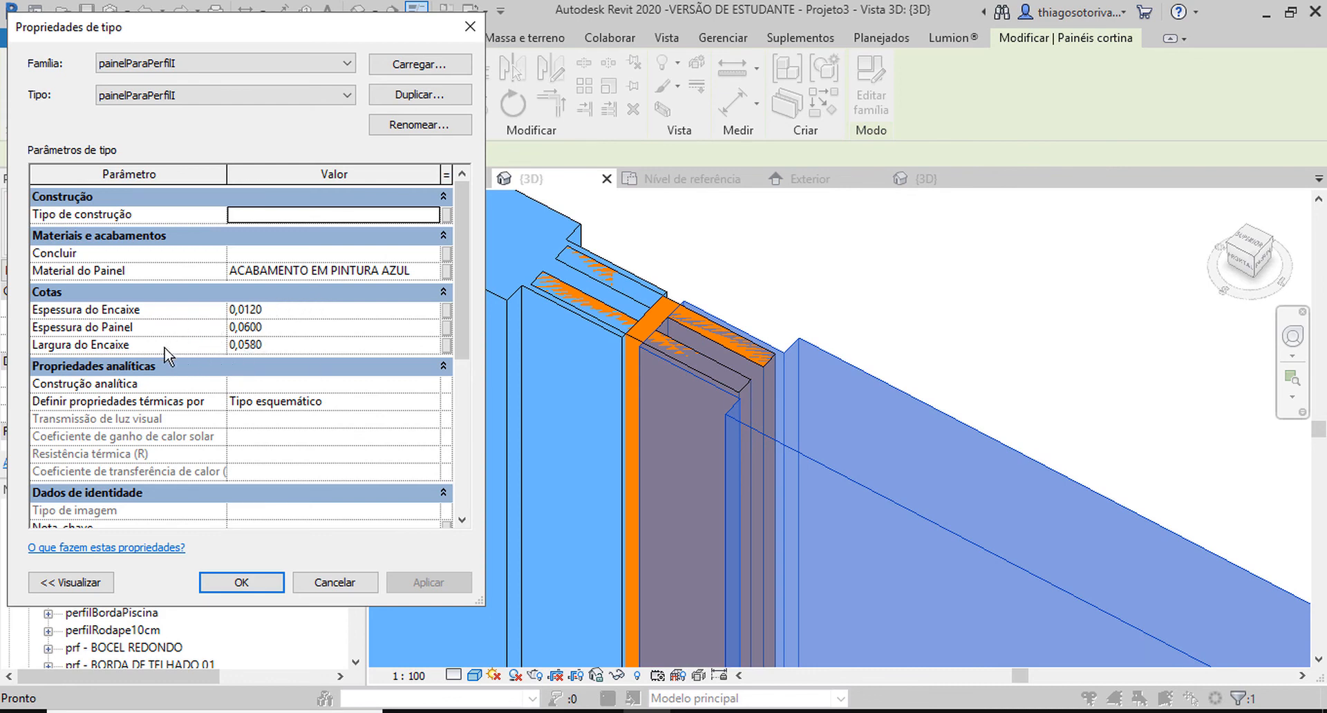
{"action": "left_click", "coordinate": [273, 327]}
{"action": "left_click_drag", "start_coordinate": [274, 328], "coordinate": [246, 328]}
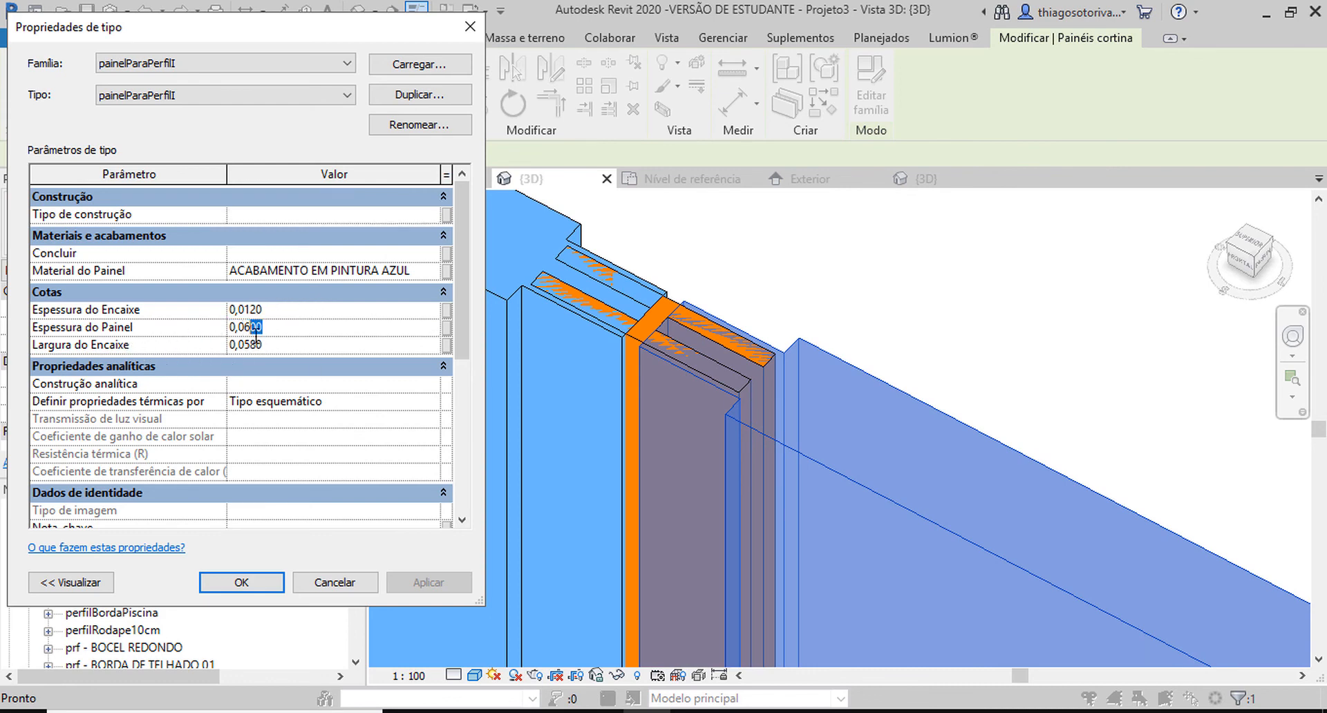
{"action": "type", "text": "3"}
{"action": "left_click_drag", "start_coordinate": [268, 310], "coordinate": [253, 310]}
{"action": "key", "text": "BackSpace"}
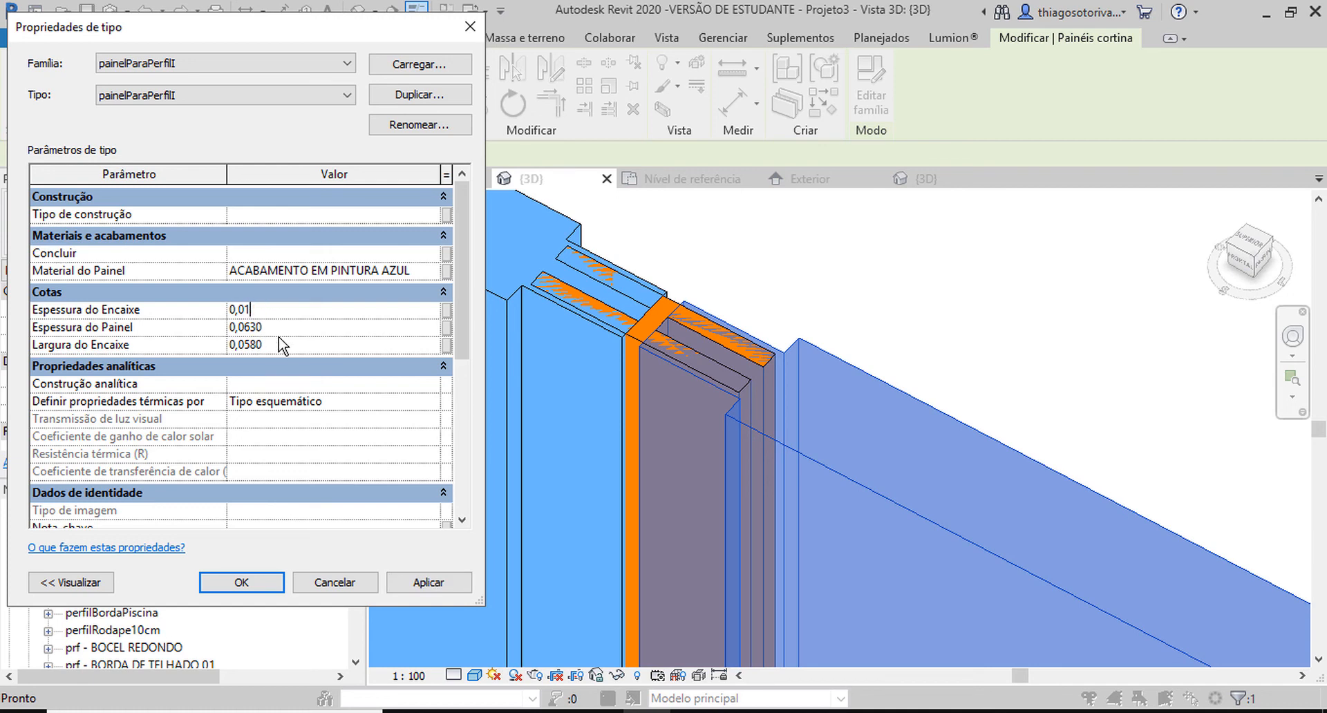
Set the panel type's Largura do Encaixe to 0,055 and apply the changed dimensions.
{"action": "left_click", "coordinate": [279, 349]}
{"action": "left_click", "coordinate": [280, 349]}
{"action": "left_click_drag", "start_coordinate": [267, 344], "coordinate": [255, 346]}
{"action": "type", "text": "50"}
{"action": "left_click", "coordinate": [419, 583]}
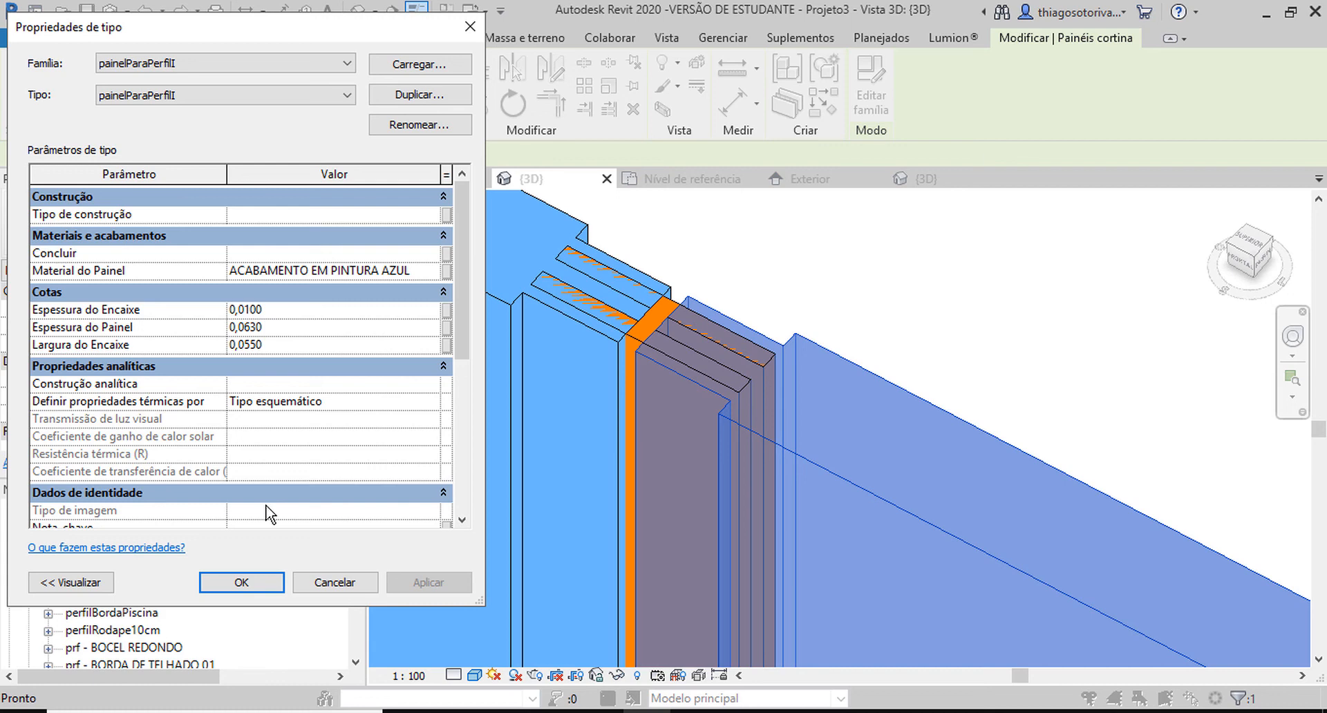
Set the painelParaPerfilI type's Espessura do Painel to 0,03 and accept the type properties.
{"action": "left_click", "coordinate": [271, 329]}
{"action": "left_click_drag", "start_coordinate": [264, 327], "coordinate": [250, 328]}
{"action": "type", "text": "300"}
{"action": "left_click", "coordinate": [428, 584]}
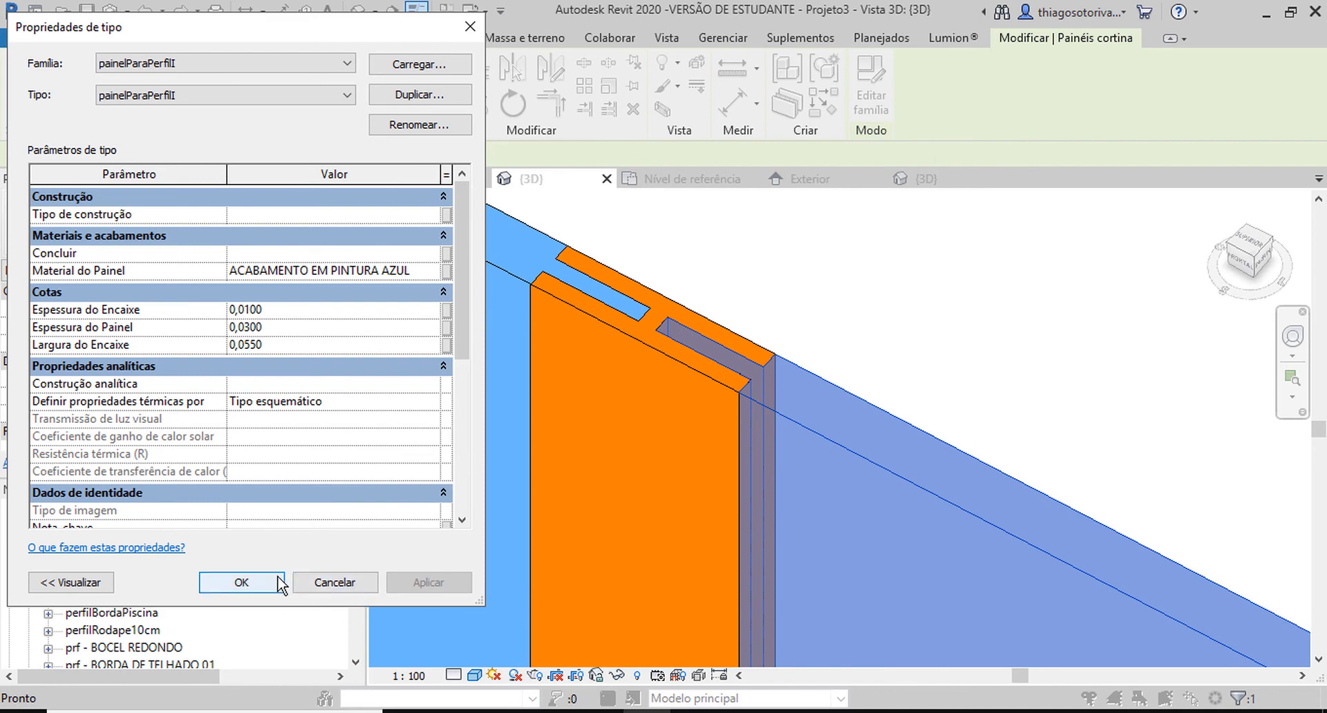
{"action": "left_click", "coordinate": [250, 584]}
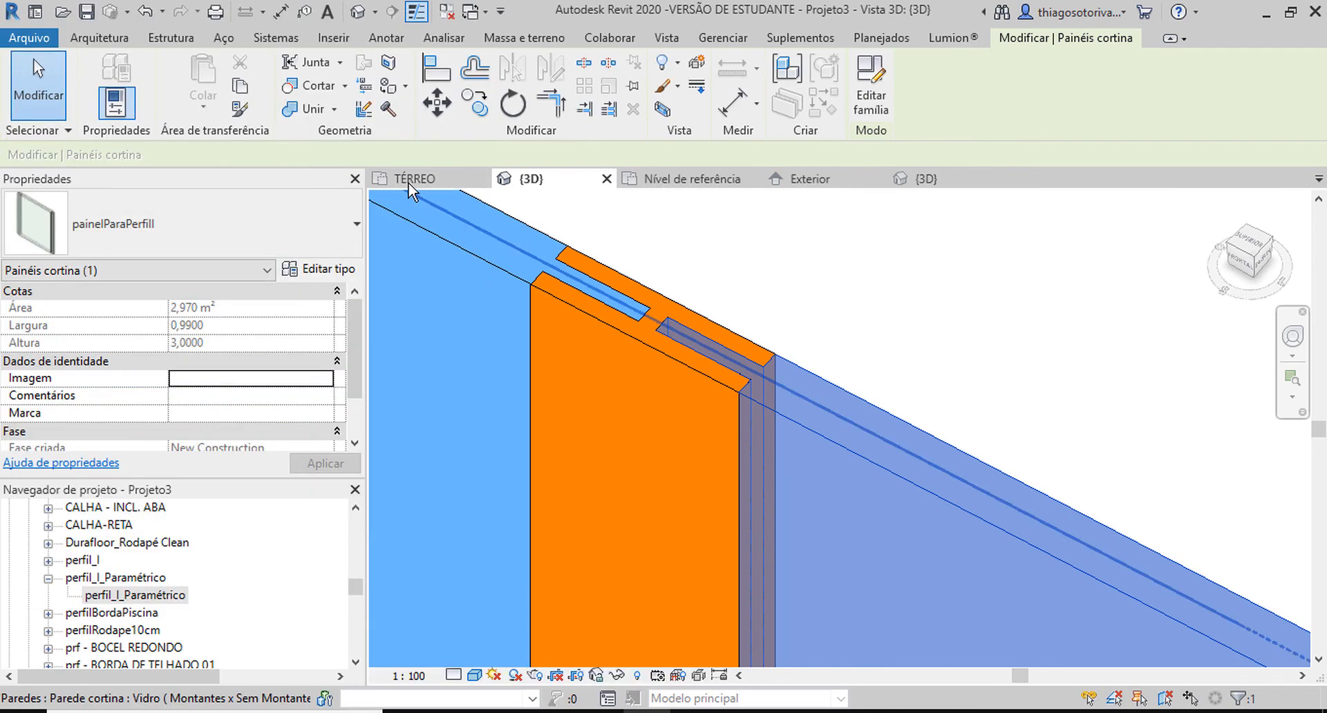
Examine in the TÉRREO floor plan how the curtain panel's edges line up with the I-profile mullion.
{"action": "left_click", "coordinate": [415, 178]}
{"action": "scroll", "coordinate": [777, 373], "scroll_direction": "up", "scroll_amount": 2}
{"action": "key", "text": "Escape"}
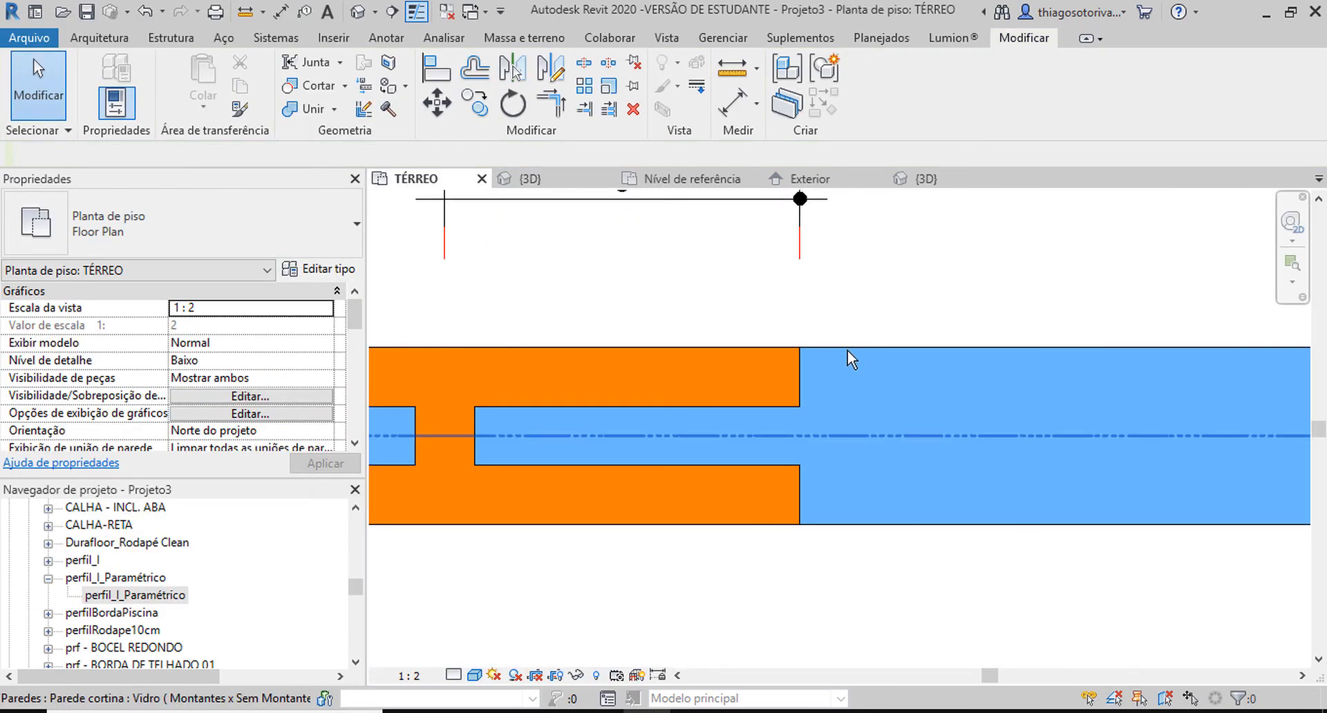
{"action": "left_click", "coordinate": [847, 349]}
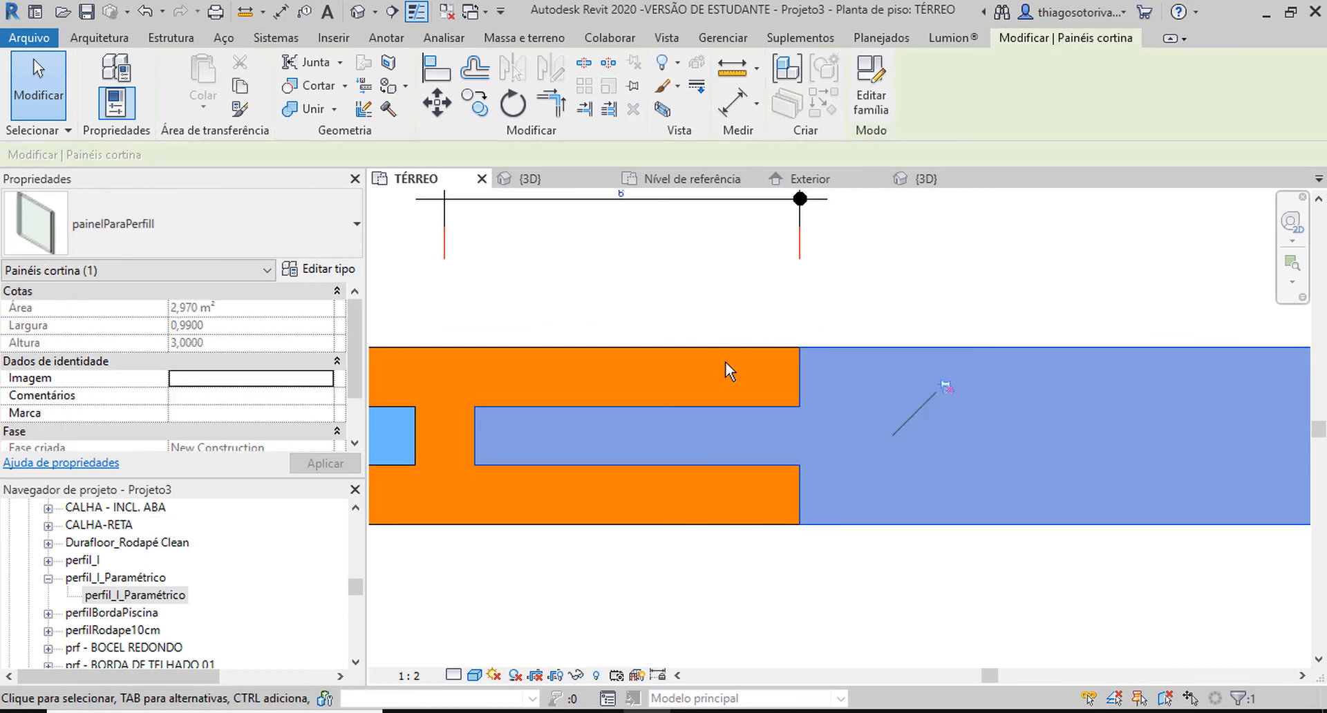
{"action": "key", "text": "Tab"}
{"action": "left_click", "coordinate": [740, 346]}
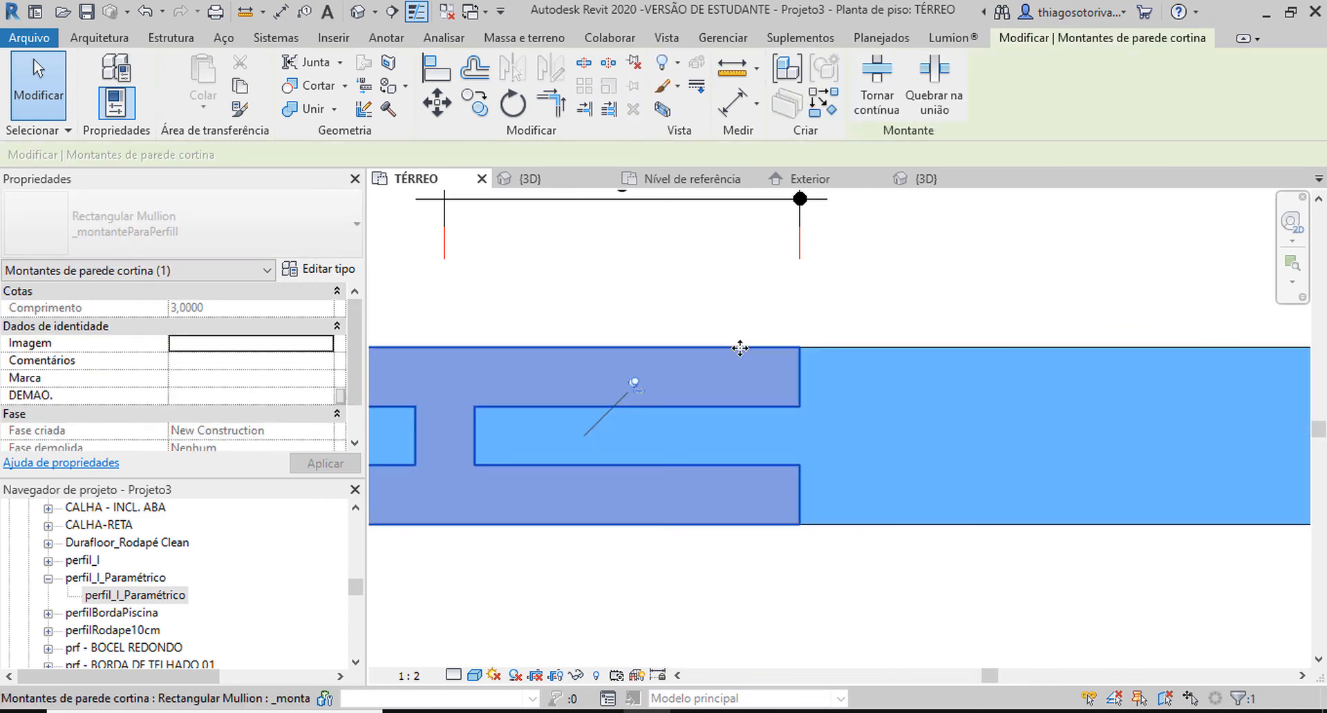
{"action": "left_click", "coordinate": [771, 304]}
{"action": "left_click", "coordinate": [760, 345]}
Return to the 3D view and inspect the panels and mullions along the curtain wall's upper edge.
{"action": "key", "text": "3"}
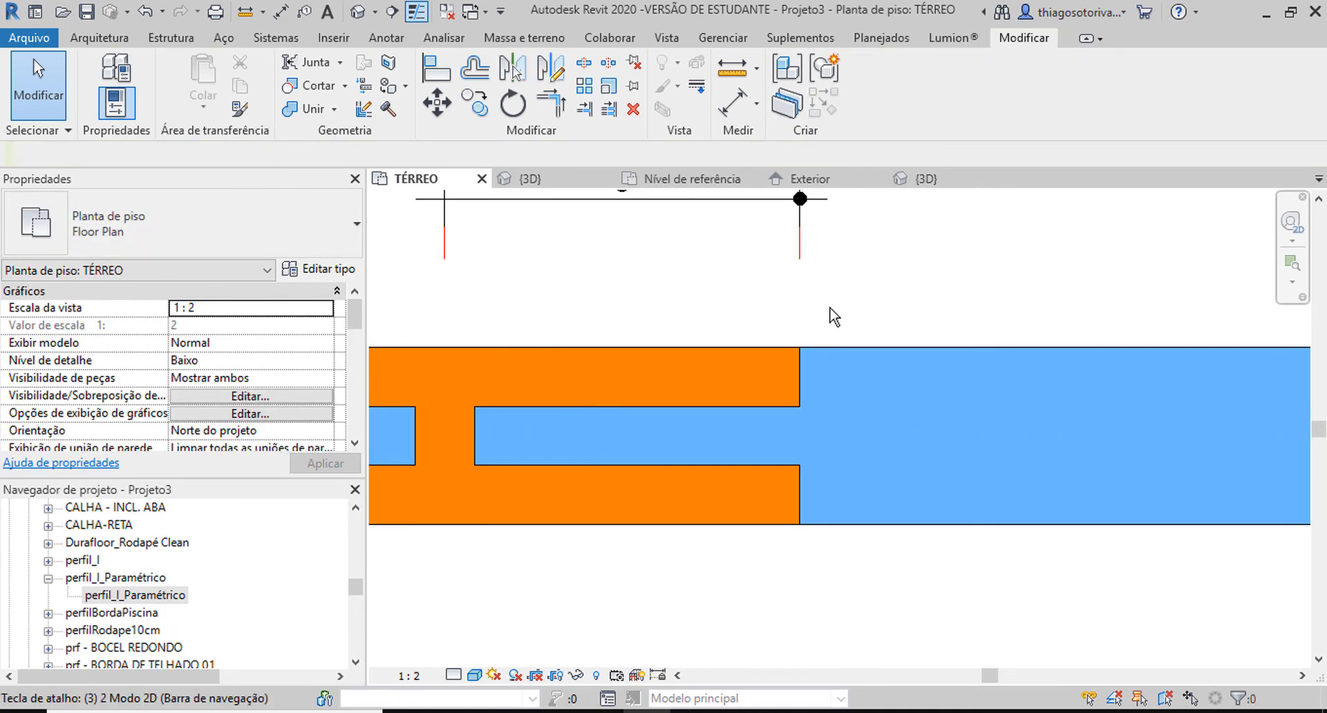
{"action": "key", "text": "d"}
{"action": "scroll", "coordinate": [784, 305], "scroll_direction": "down", "scroll_amount": 8}
{"action": "middle_click_drag", "start_coordinate": [387, 299], "coordinate": [1002, 425], "text": "shift"}
{"action": "scroll", "coordinate": [1001, 425], "scroll_direction": "up", "scroll_amount": 6}
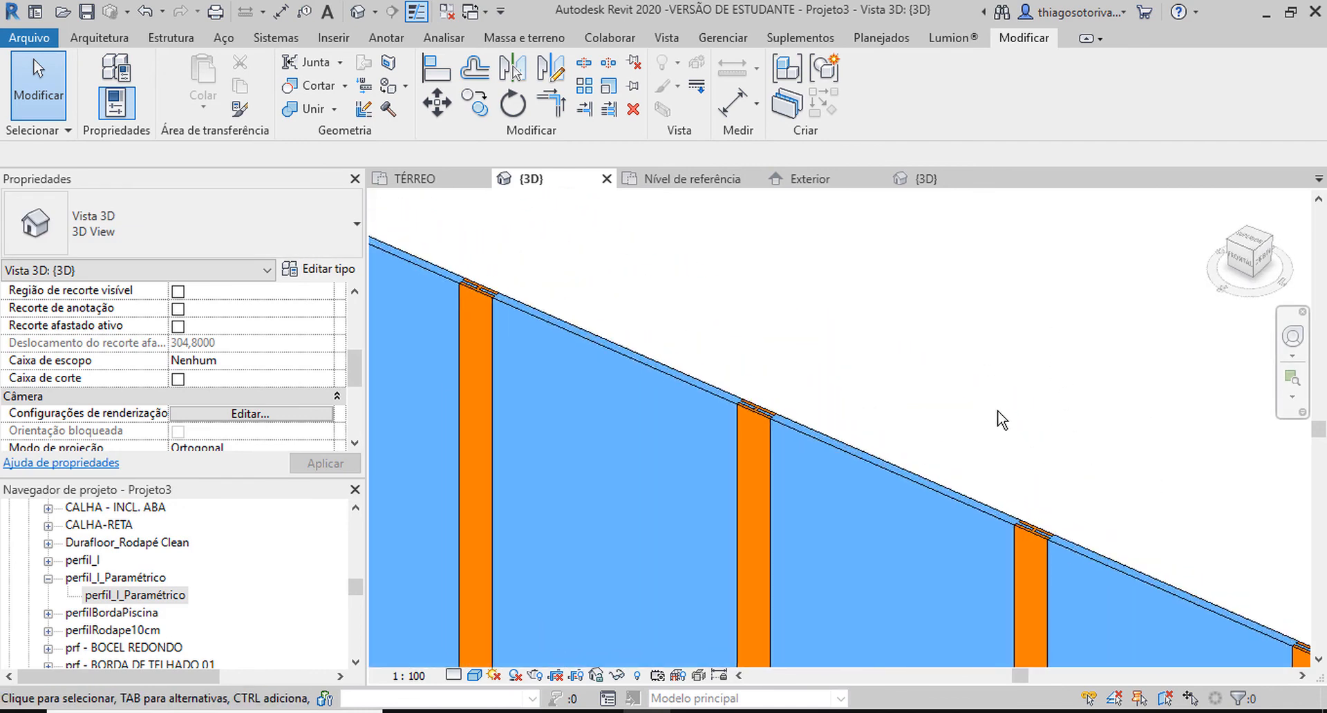